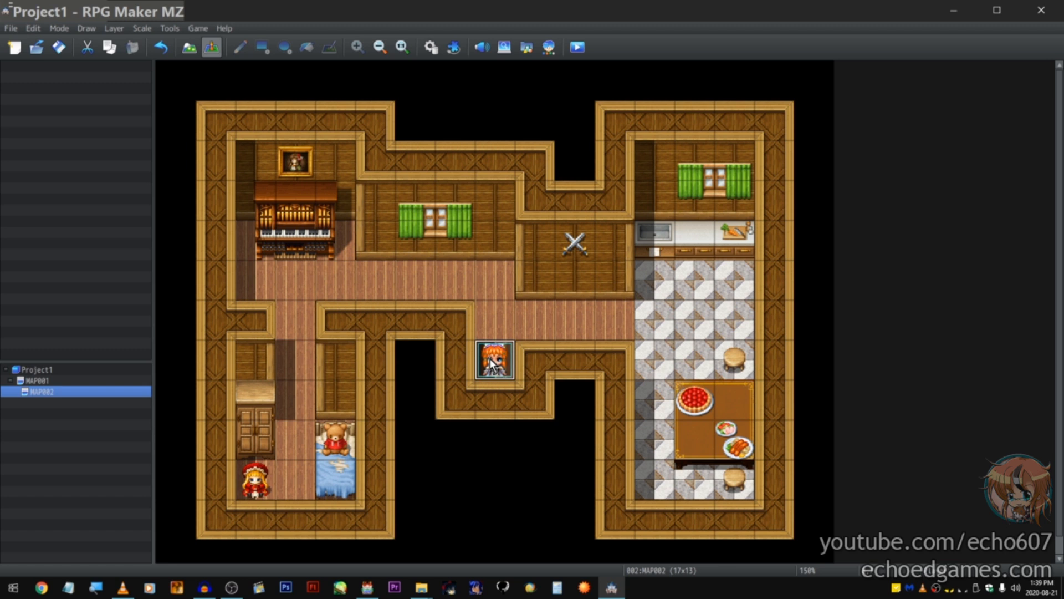
Step: Examine the Door, Treasure and Inn quick event settings on the house map without creating any event
right_click(506, 320)
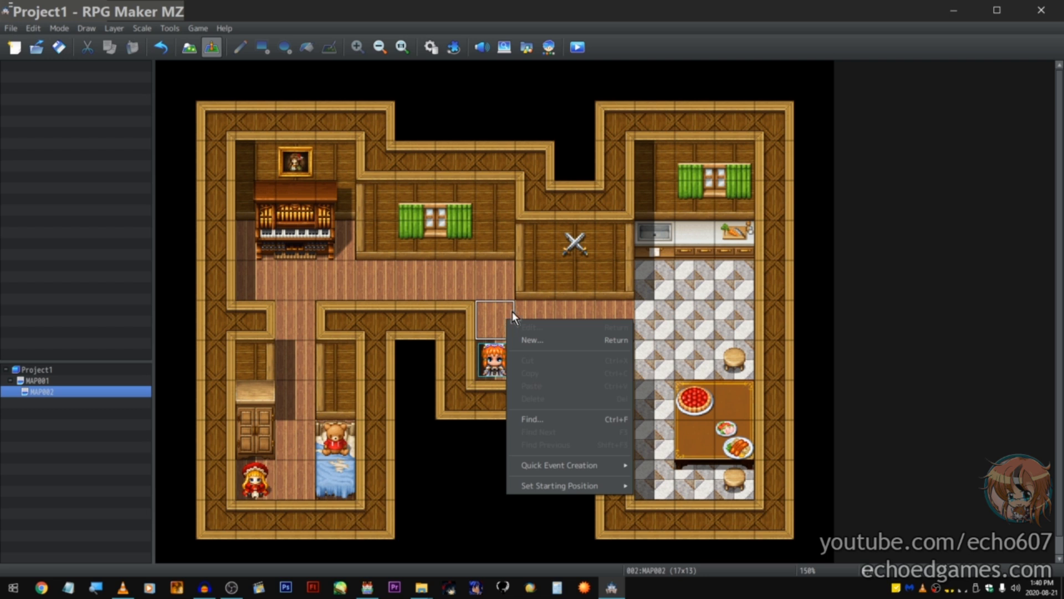
key(Escape)
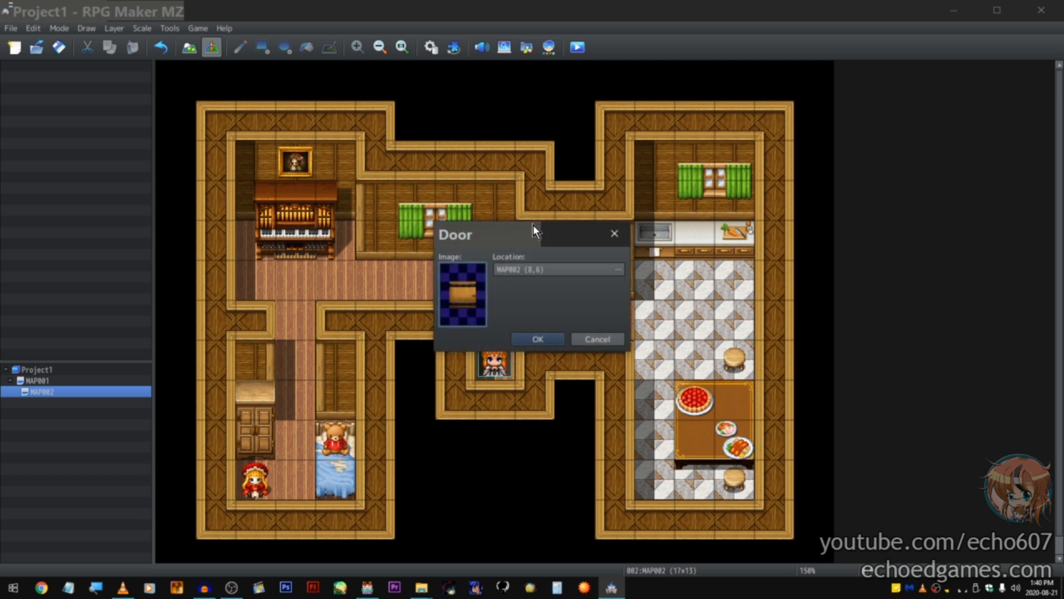
click(587, 339)
right_click(576, 317)
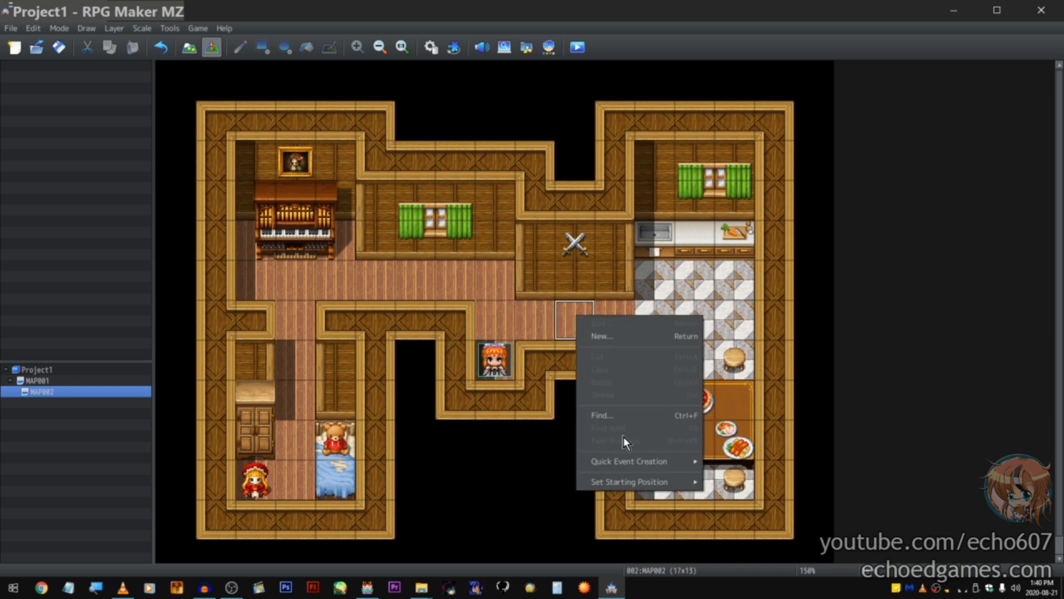
click(525, 326)
key(ctrl+3)
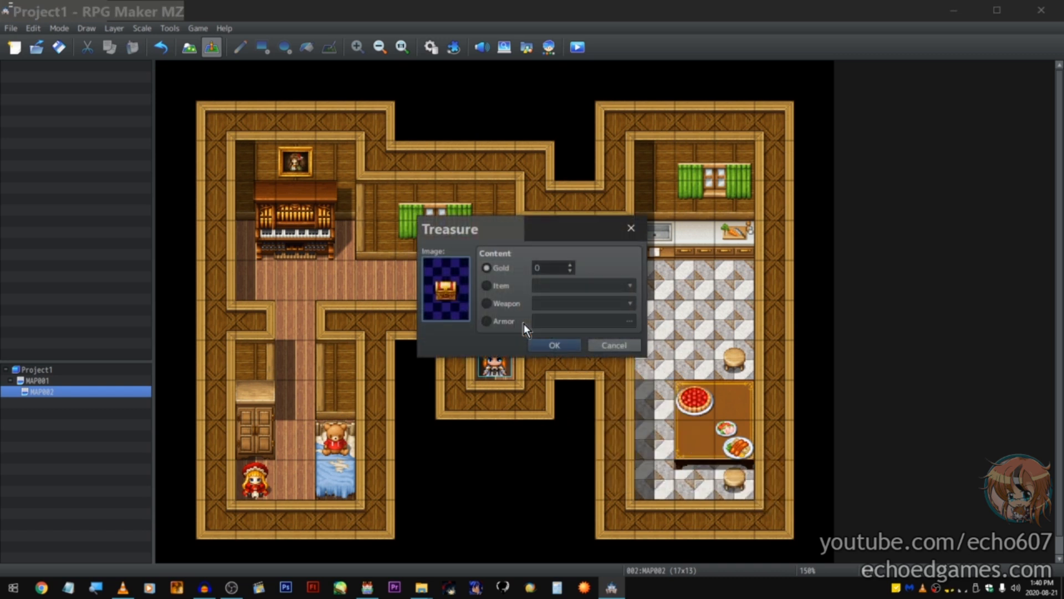
click(624, 231)
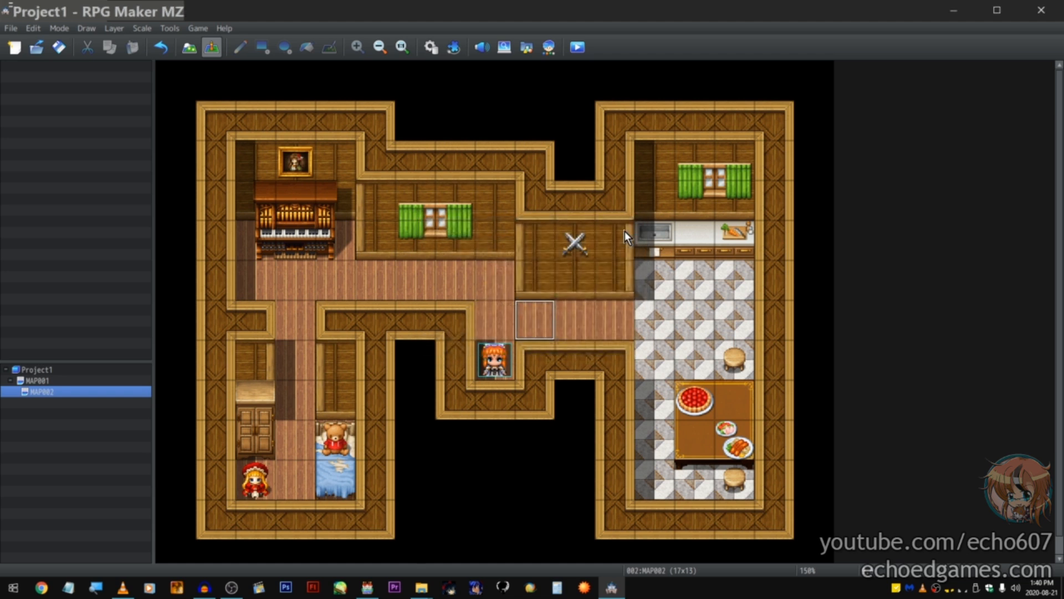
key(ctrl+4)
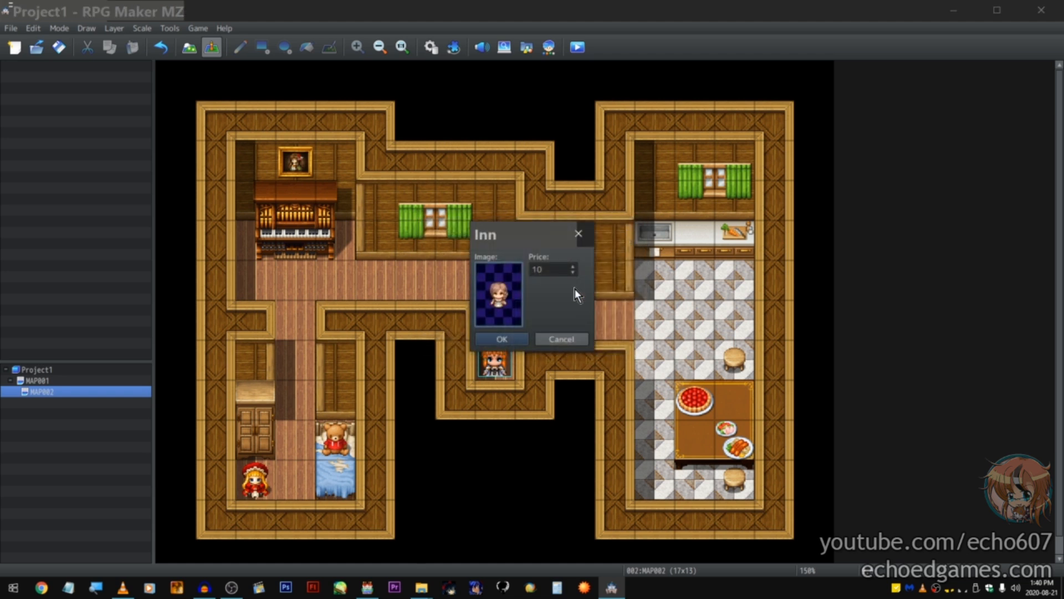
click(571, 341)
right_click(516, 422)
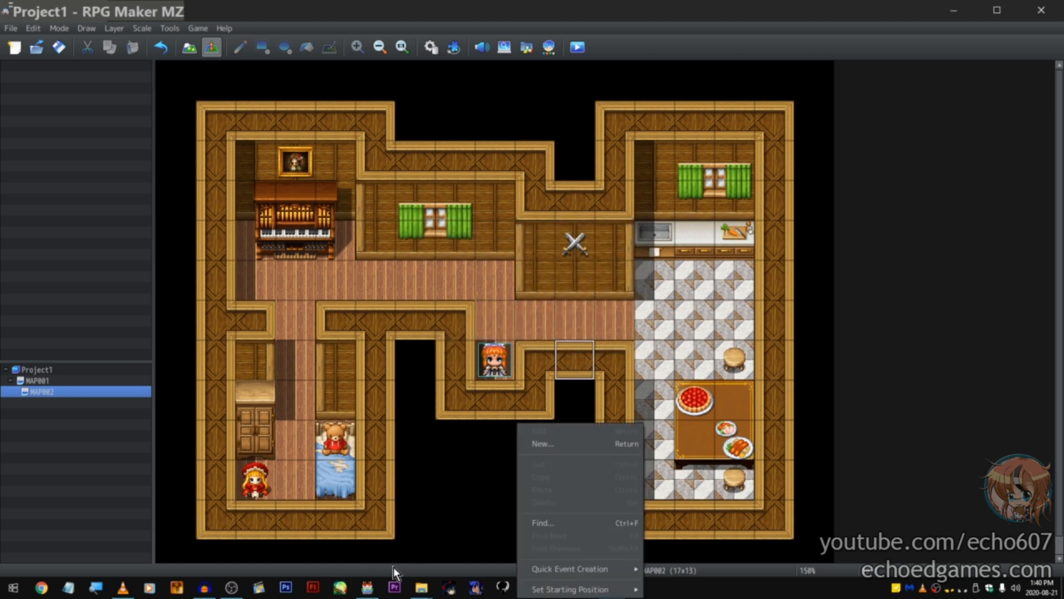
Step: Switch to RPG Maker MV and examine its Inn, Treasure and Door quick event settings for comparison
click(375, 593)
click(820, 495)
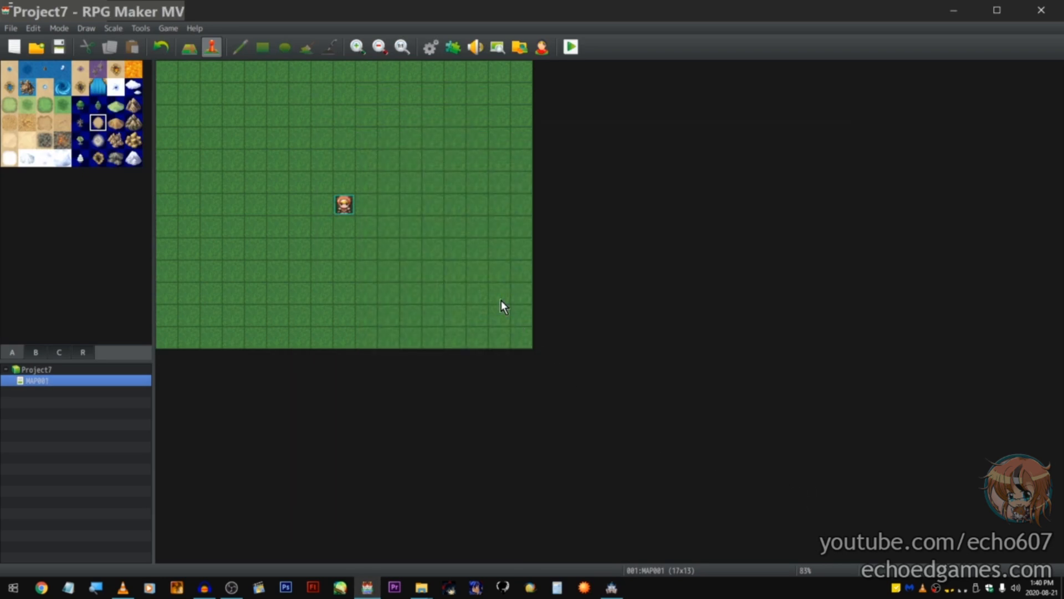
key(ctrl+4)
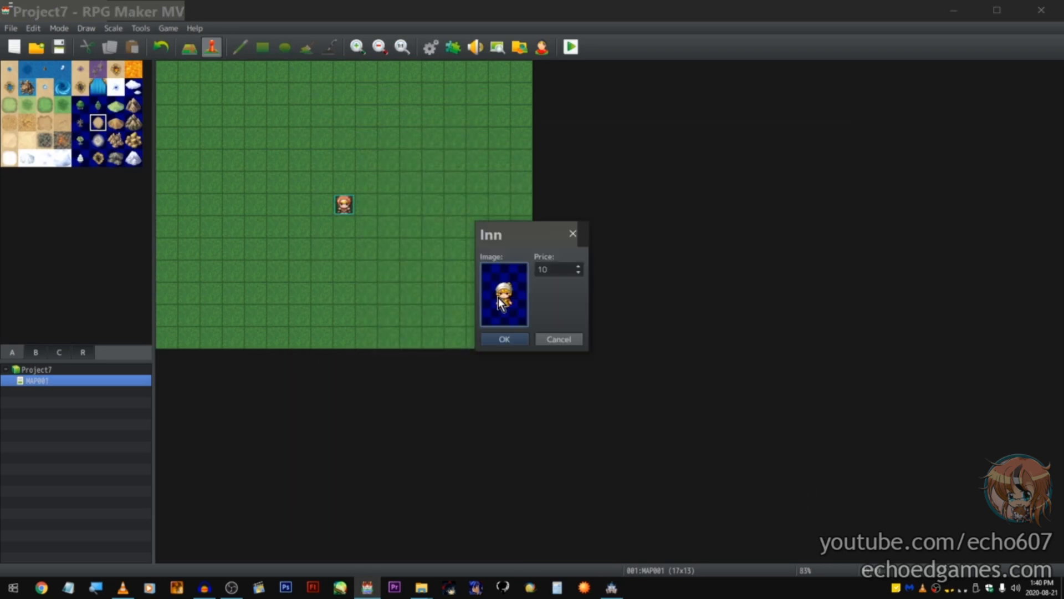
click(572, 341)
key(ctrl+3)
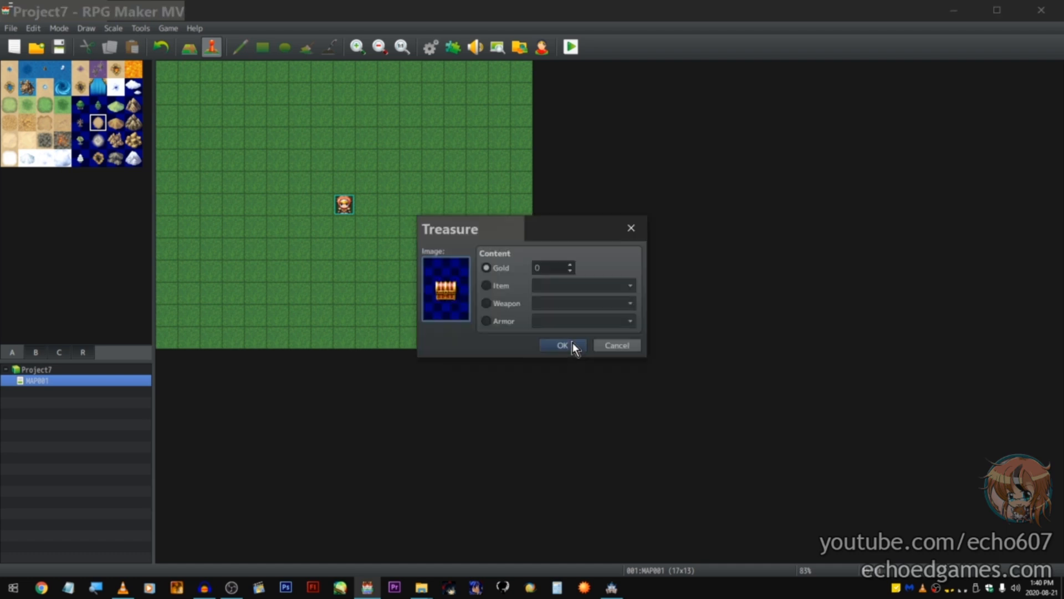
click(608, 348)
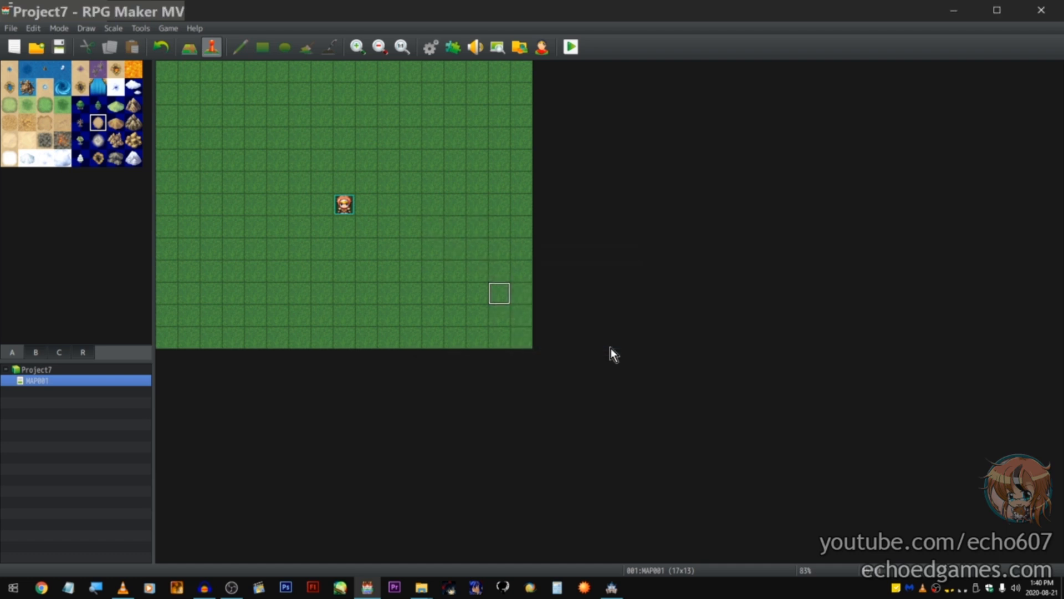
key(ctrl+2)
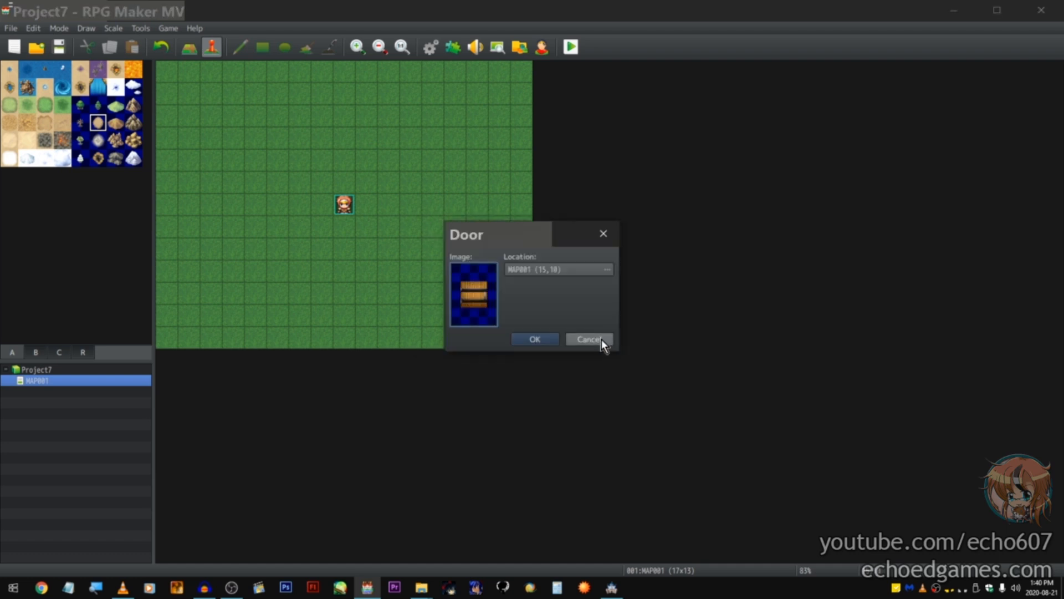
click(601, 340)
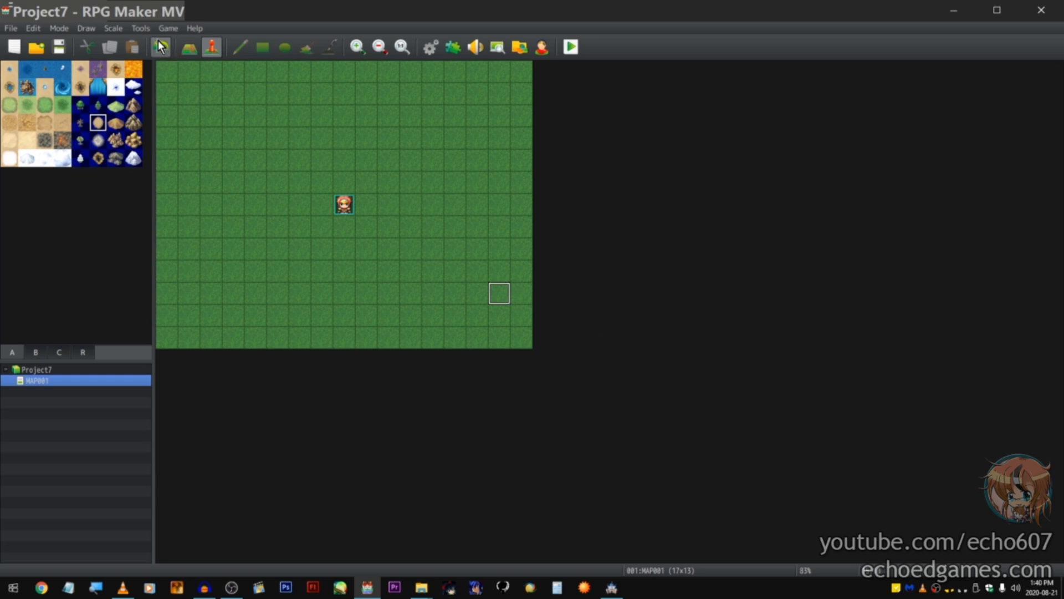
Step: Check the quick event and starting position options available for a grass tile on the map
right_click(300, 114)
mouse_move(385, 247)
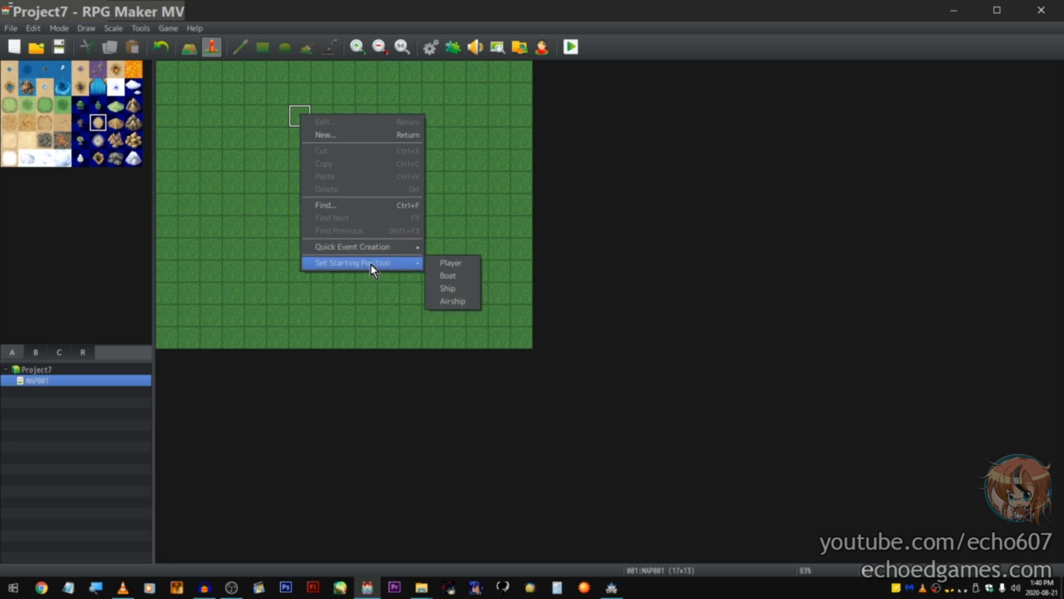
click(464, 237)
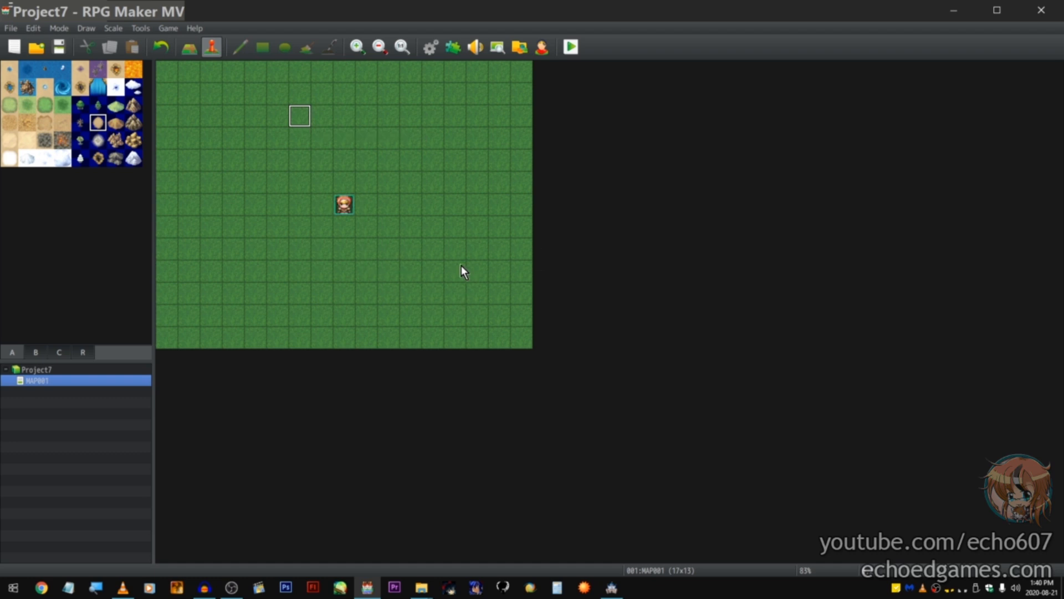
Step: Switch back to RPG Maker MZ and create an event named cat on the wooden floor, two tiles above the player start
click(612, 588)
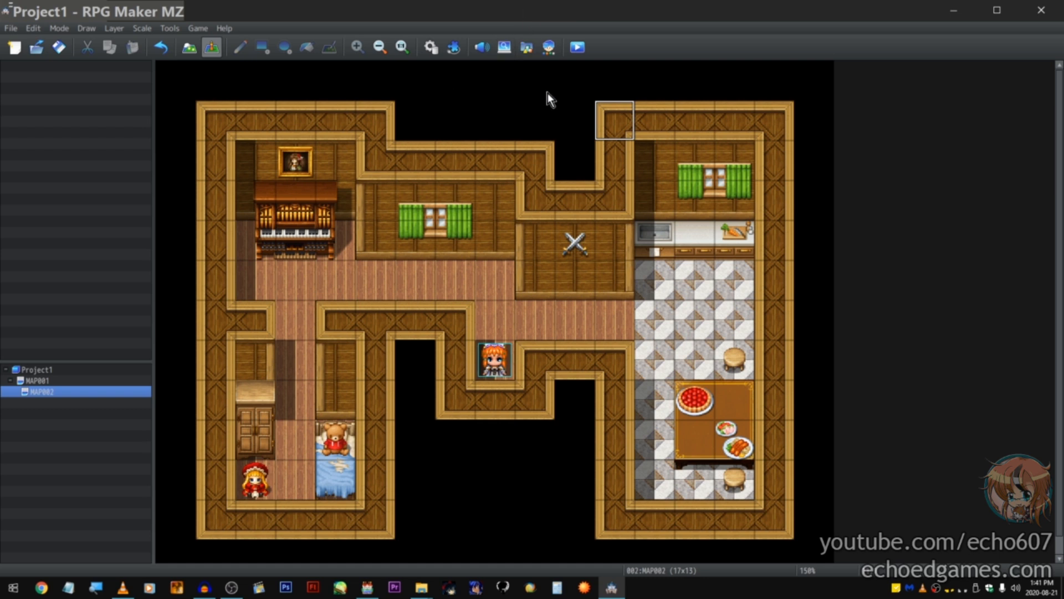
mouse_move(495, 355)
mouse_down()
mouse_move(528, 354)
mouse_move(495, 355)
mouse_up()
right_click(491, 286)
click(504, 304)
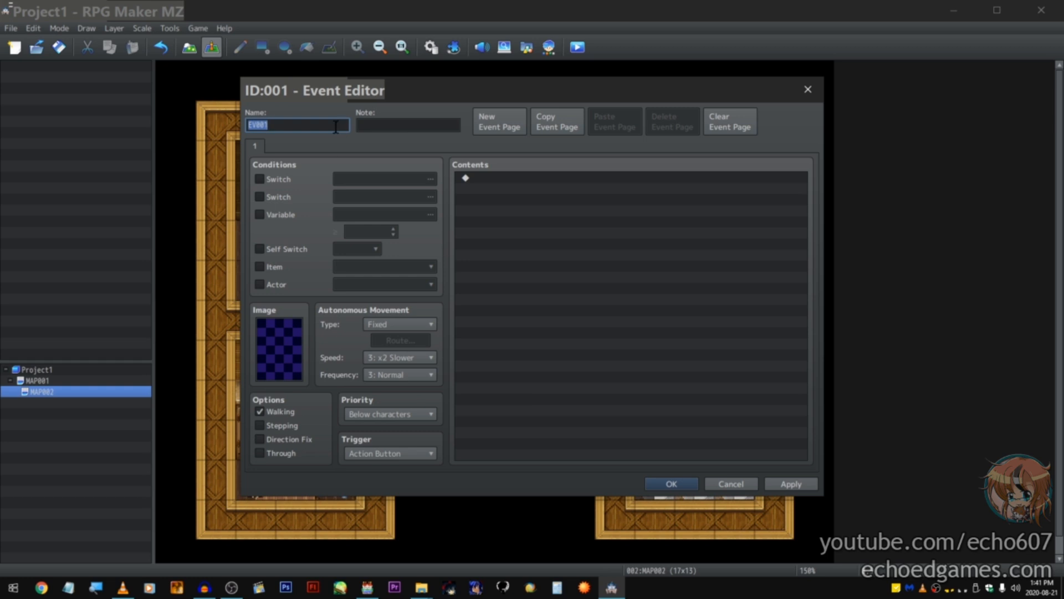
text(cat)
key(Return)
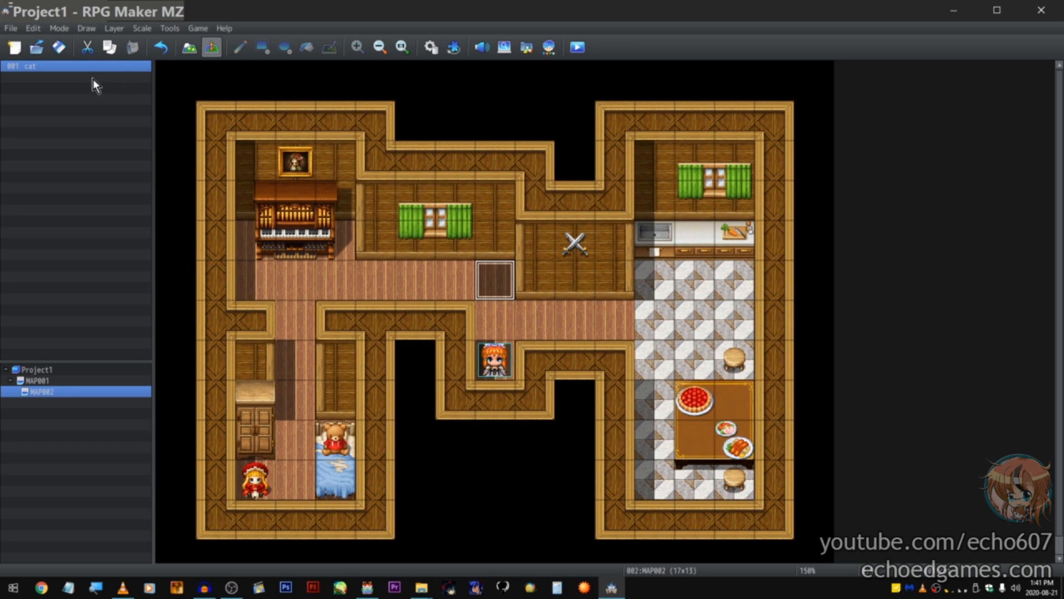
Step: View the cat event from the event list, close it, and toggle to map editing and back to event editing
double_click(62, 71)
click(808, 79)
click(190, 48)
click(212, 48)
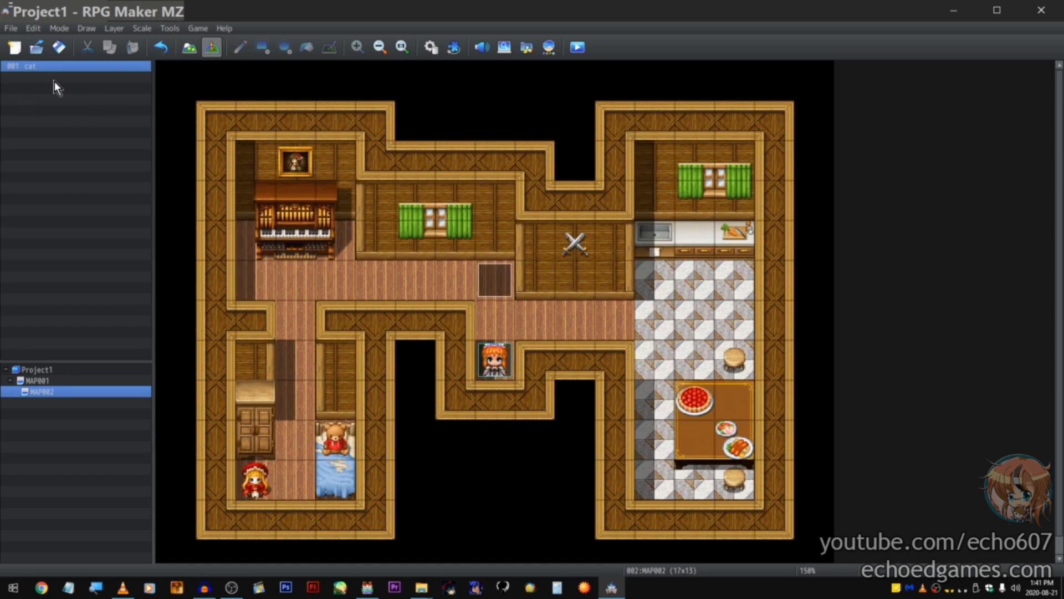
Step: Copy the cat event and paste it along the four lower hallway tiles and onto the kitchen floor
click(500, 289)
key(ctrl+c)
click(504, 320)
key(ctrl+v)
click(535, 323)
key(ctrl+v)
click(574, 324)
key(ctrl+v)
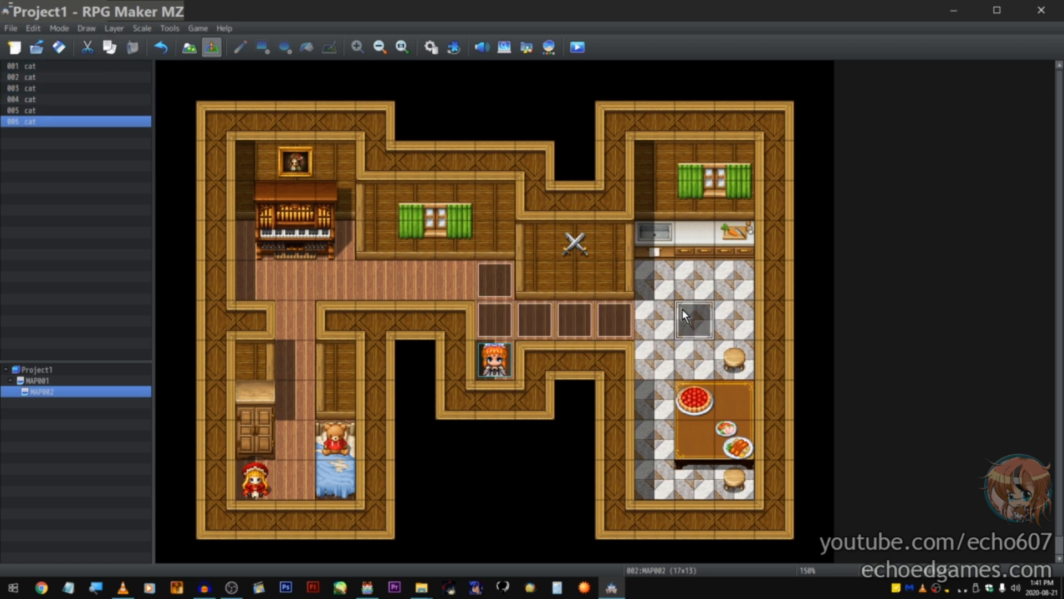
Step: Paste three more cat events along the kitchen's leftmost floor column, one below the sink and two beside the table
click(654, 280)
key(ctrl+v)
click(654, 440)
key(ctrl+v)
click(654, 399)
key(ctrl+v)
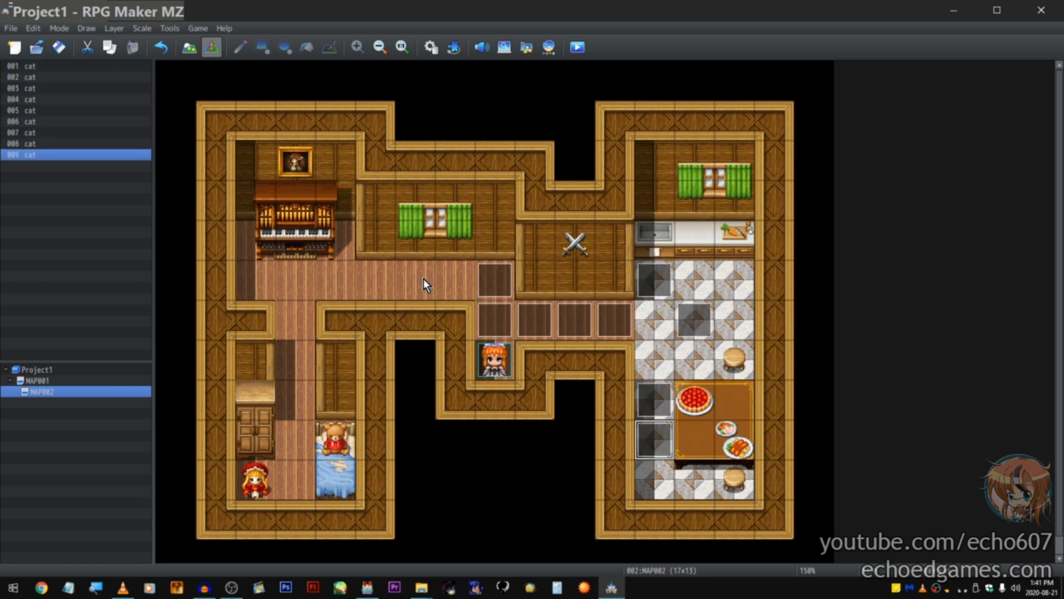
right_click(319, 273)
click(366, 291)
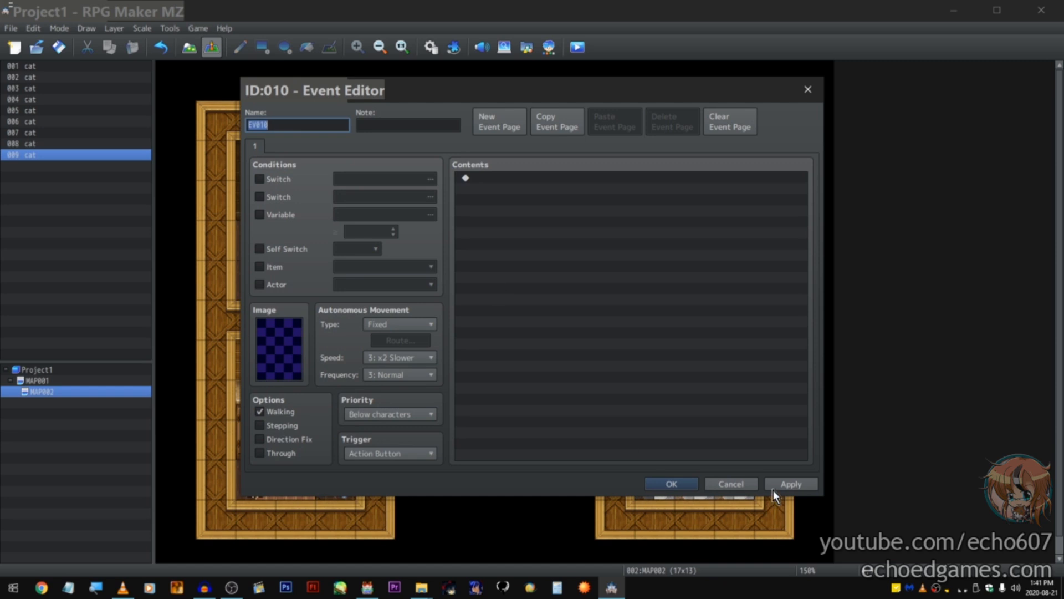
click(747, 480)
Step: Delete the cat events from the hallway and kitchen, keeping only the one beside the table's lower half
click(489, 295)
key(Delete)
key(Delete)
key(Delete)
key(Delete)
key(Delete)
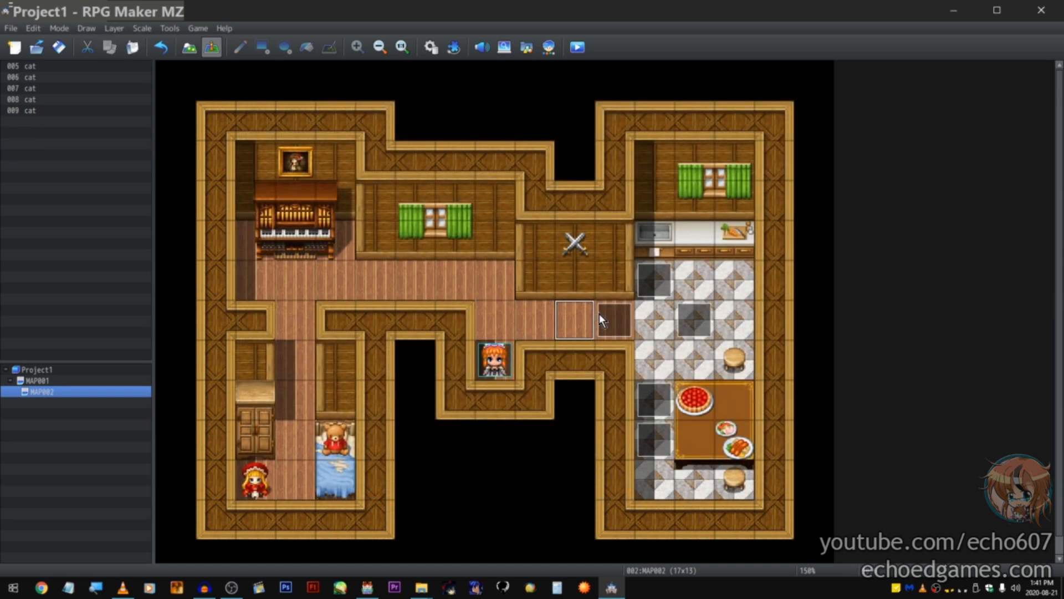
click(664, 285)
key(Delete)
key(Delete)
key(Delete)
Step: Give the remaining cat event the dark cat image from the Nature character sheet
double_click(660, 447)
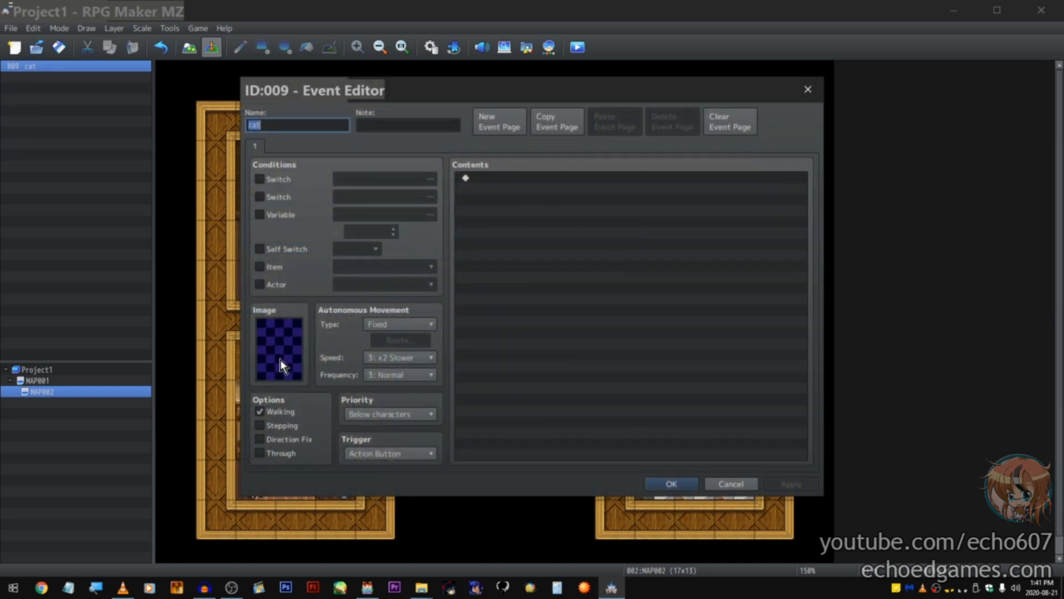
double_click(281, 374)
key(n)
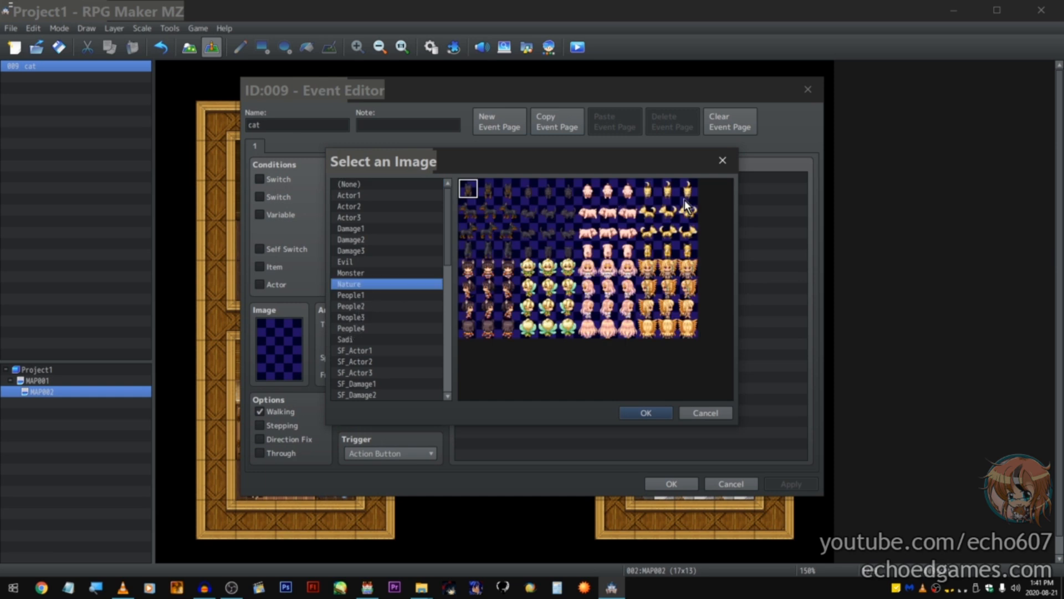
double_click(548, 194)
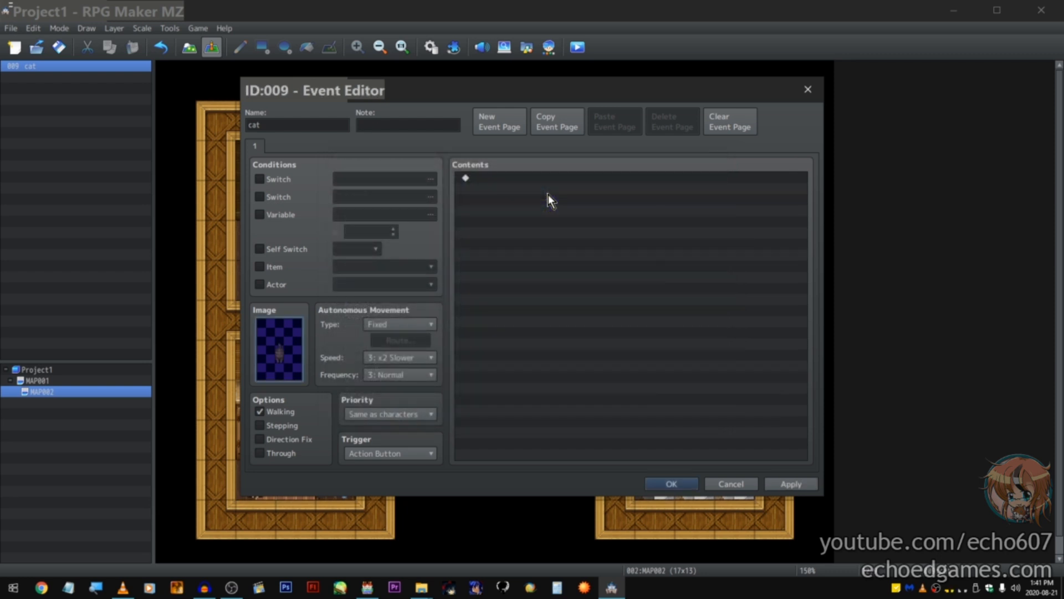
drag(259, 78, 361, 131)
click(774, 537)
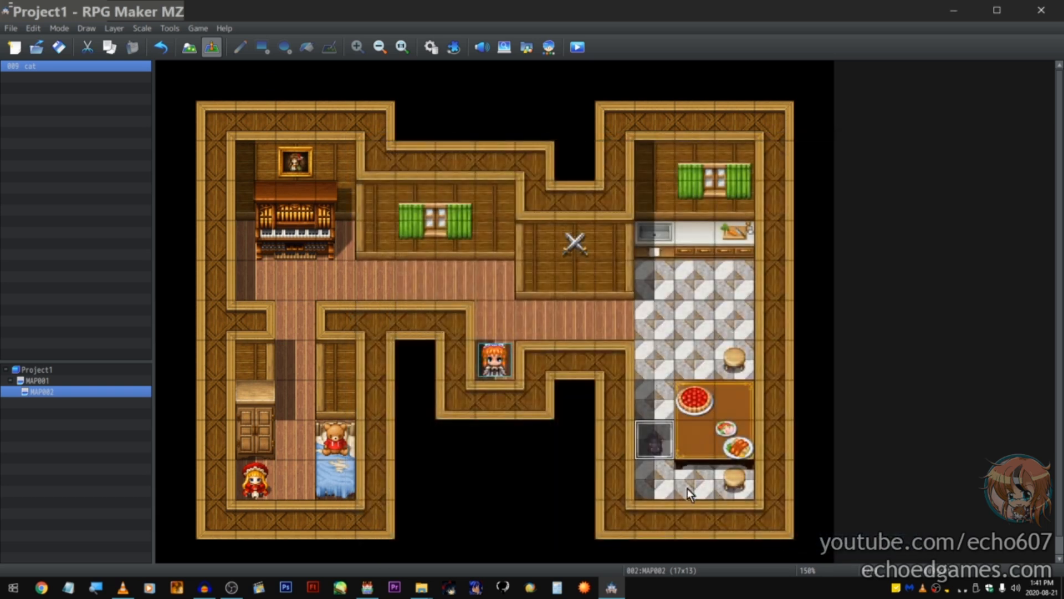
Step: Set the cat event's autonomous movement to Approach, speed 4: Normal and frequency 5: Highest, and enable Through
double_click(654, 397)
click(808, 94)
double_click(658, 436)
click(406, 329)
click(399, 361)
click(275, 454)
scroll(407, 359, down, 1)
click(731, 485)
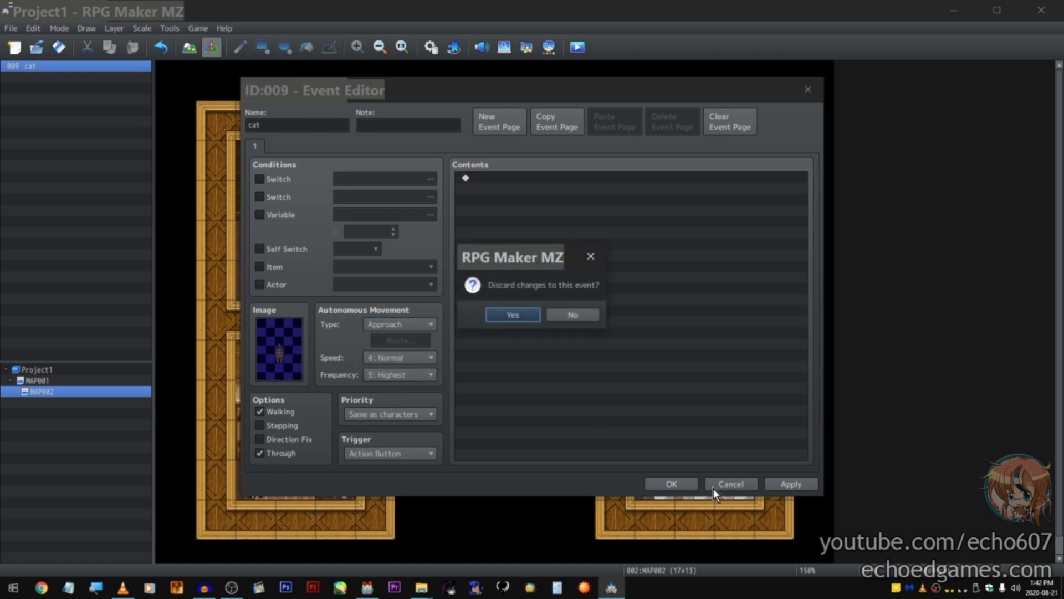
click(589, 317)
click(688, 483)
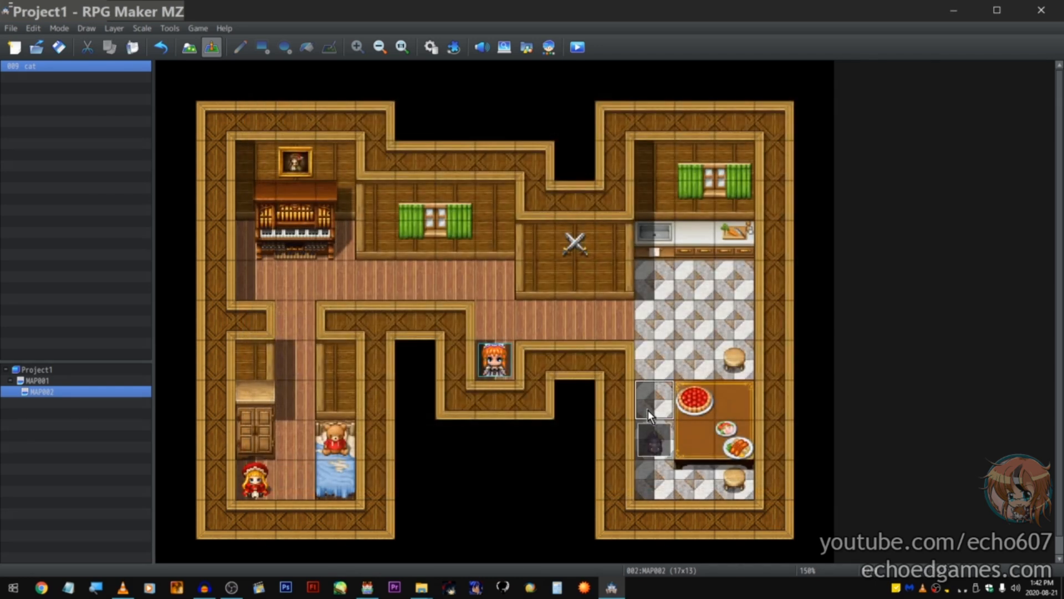
Step: Paste copies of the configured cat event to fill the kitchen floor from beside the table up to the counter
click(671, 306)
click(694, 281)
key(ctrl+v)
click(696, 319)
key(ctrl+v)
click(698, 353)
key(ctrl+v)
click(729, 281)
key(ctrl+v)
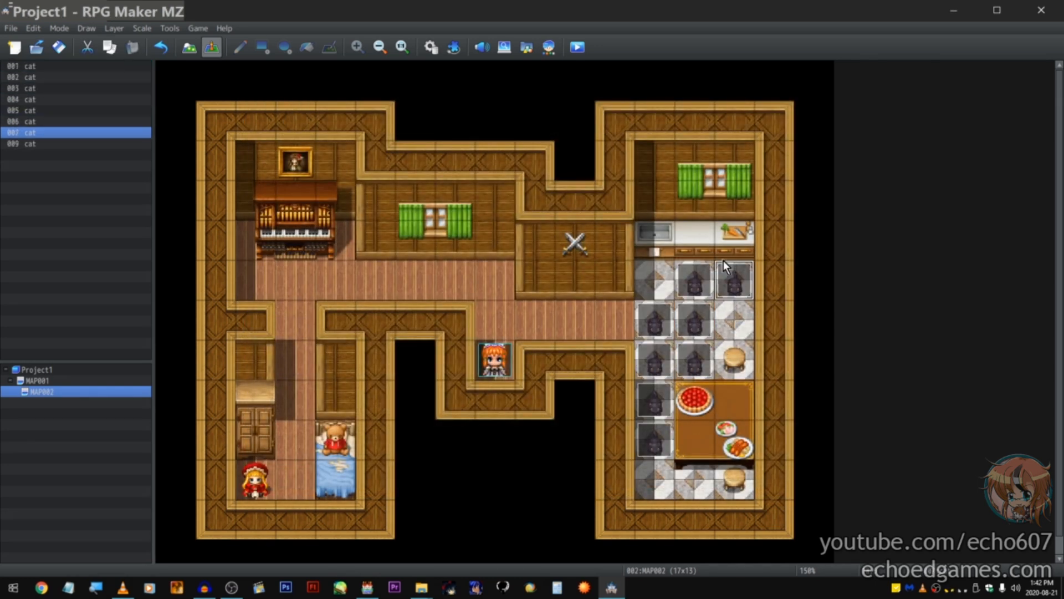
drag(740, 301, 734, 356)
click(733, 321)
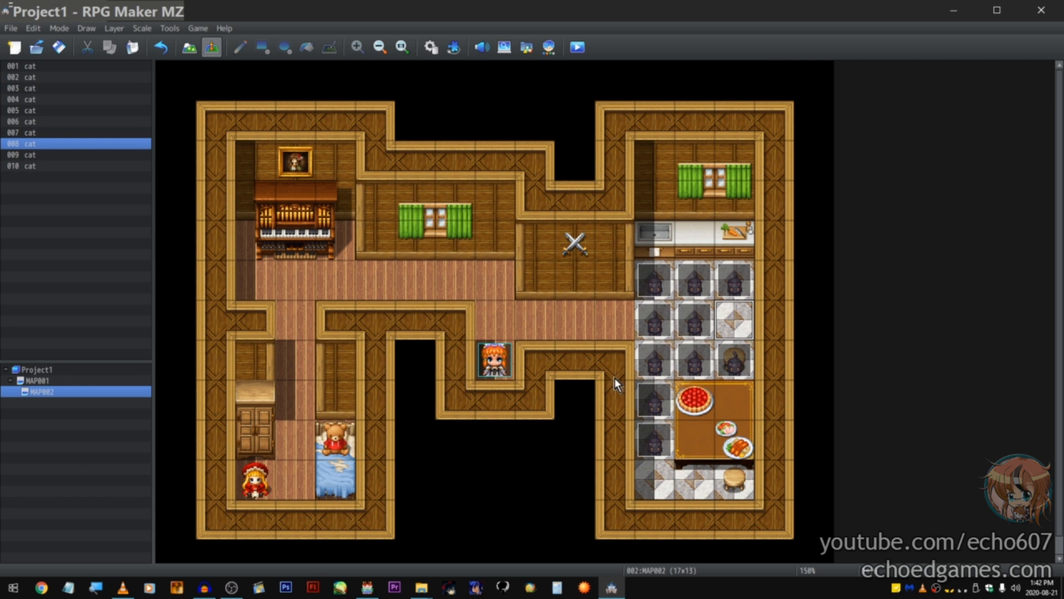
key(ctrl+v)
Step: Paste a cat event onto the floor below the organ and rename it other cats
click(294, 277)
key(ctrl+v)
double_click(294, 277)
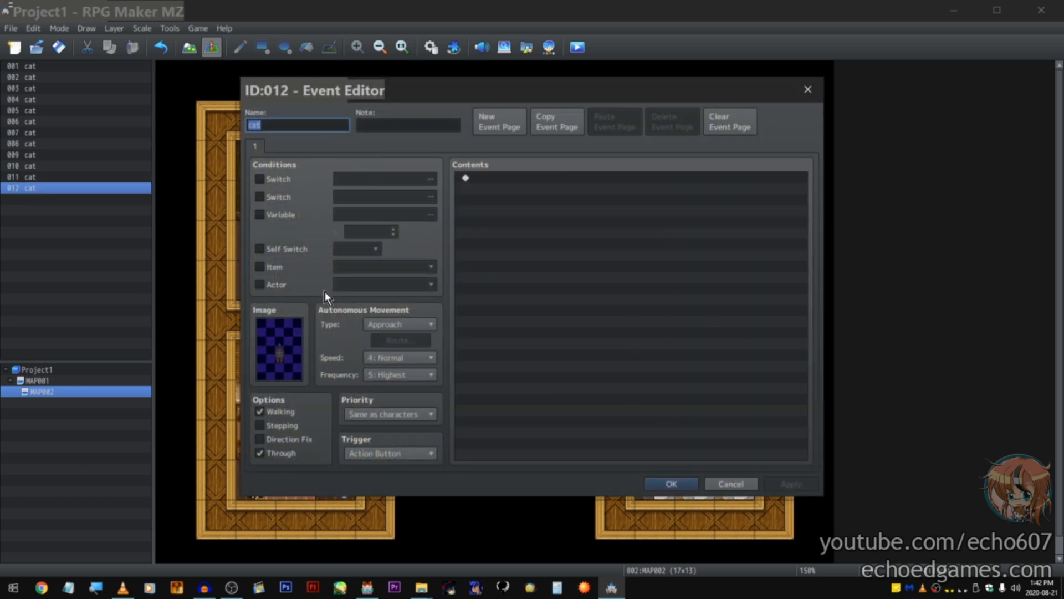
text(other cats)
key(Return)
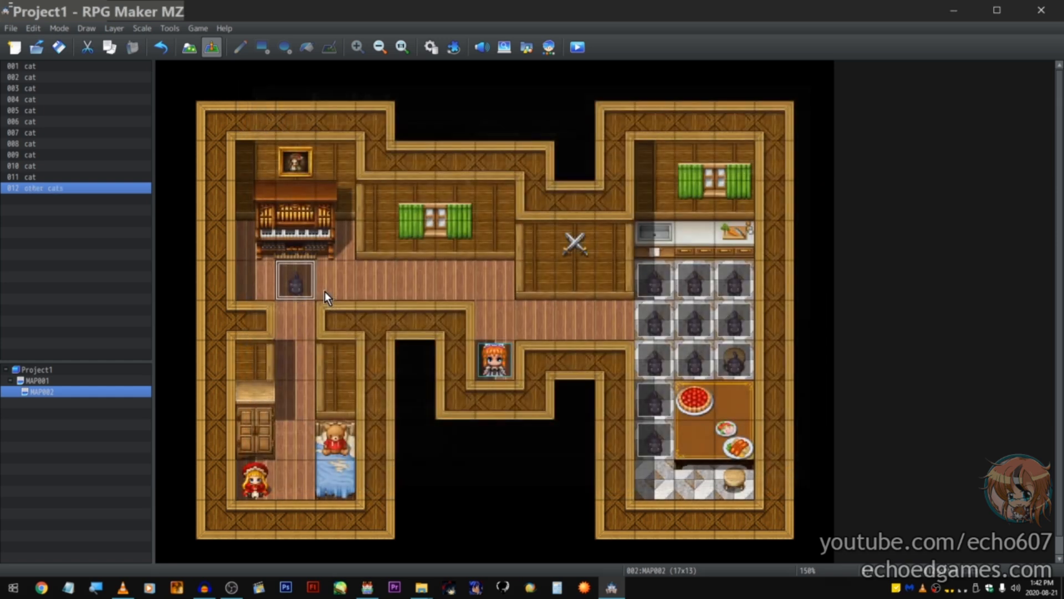
Step: Paste copies of the other cats event onto the five remaining tiles along the upper hallway, right of the first
click(335, 280)
key(ctrl+v)
click(375, 280)
key(ctrl+v)
click(416, 280)
key(ctrl+v)
click(488, 280)
key(ctrl+v)
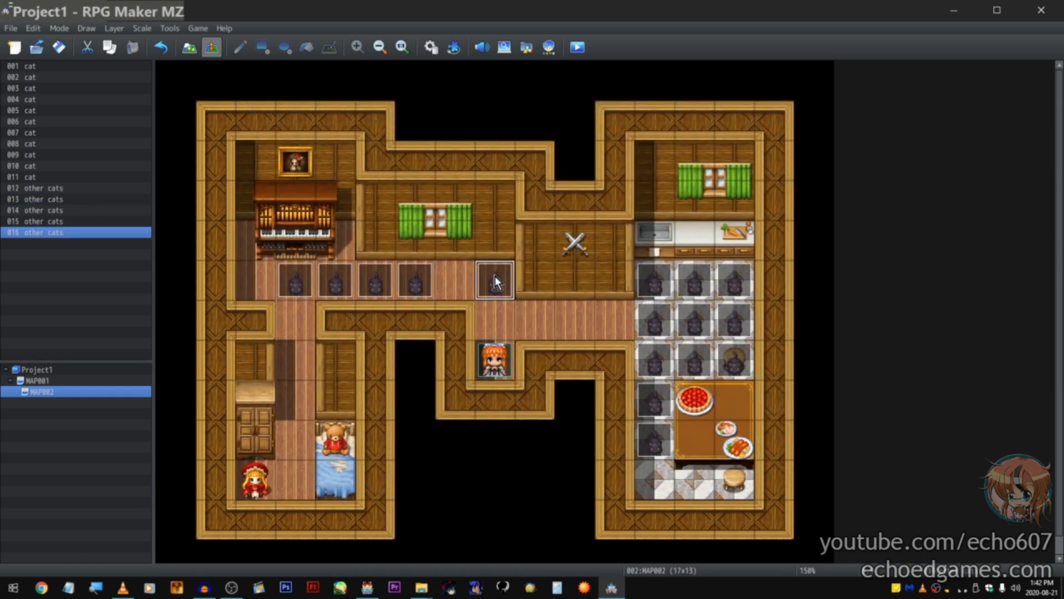
click(455, 280)
key(ctrl+v)
Step: Paste an other cats event in the bedroom doorway and another on the lower part of the bed
click(295, 321)
key(ctrl+v)
click(336, 478)
key(ctrl+v)
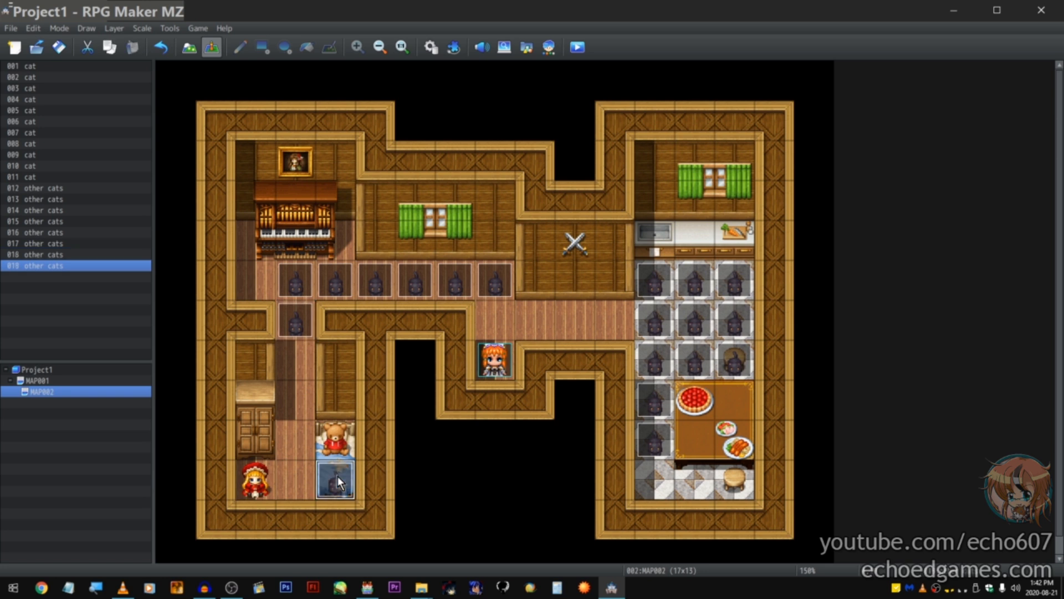
Step: Change the graphic of the other cats event on the bed to the purple and white winged character sprite
double_click(338, 476)
double_click(279, 347)
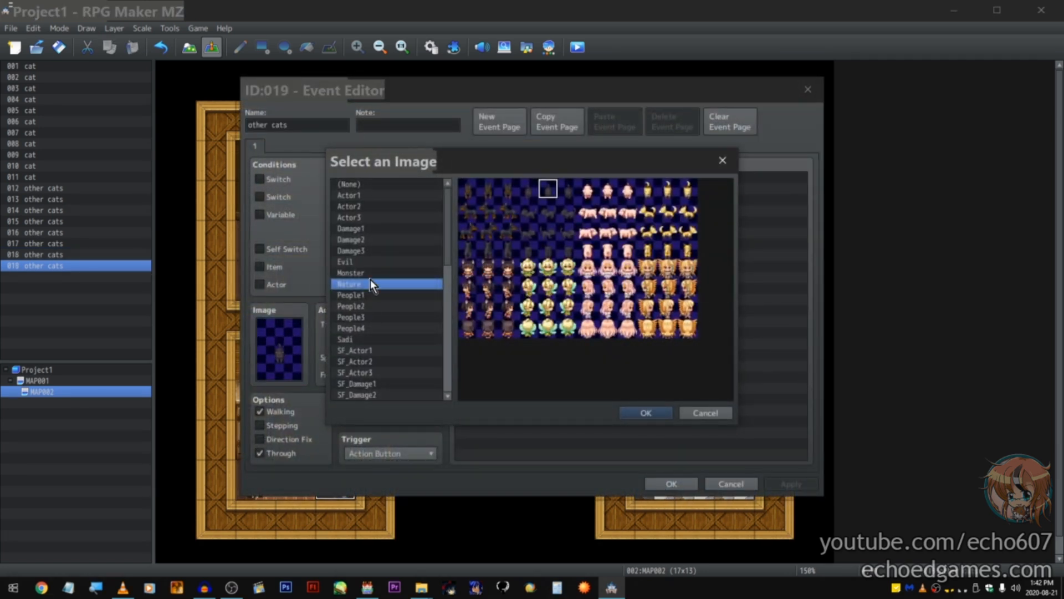
scroll(400, 324, down, 6)
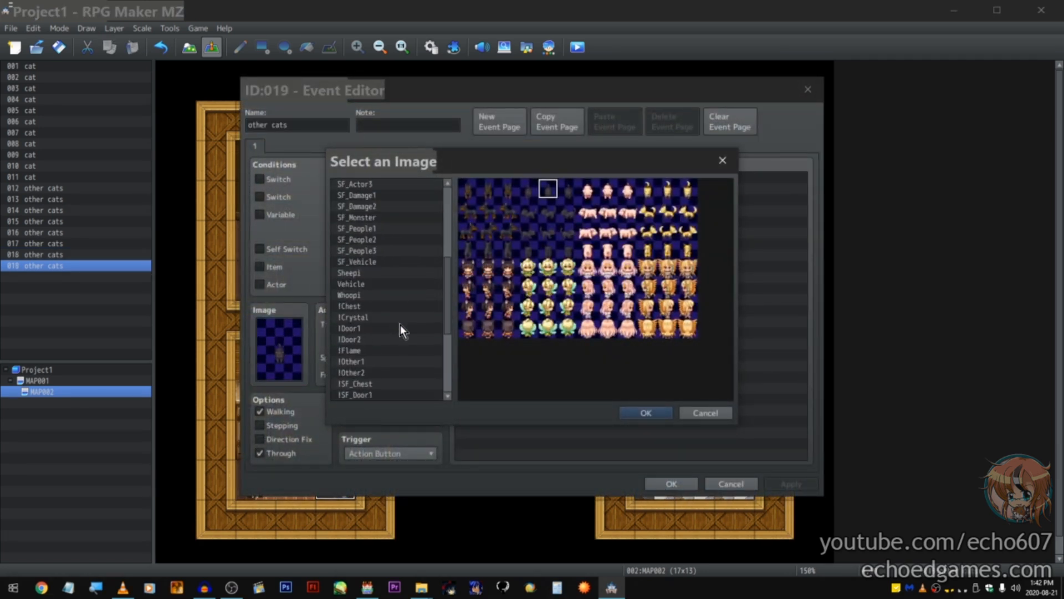
click(397, 282)
double_click(485, 255)
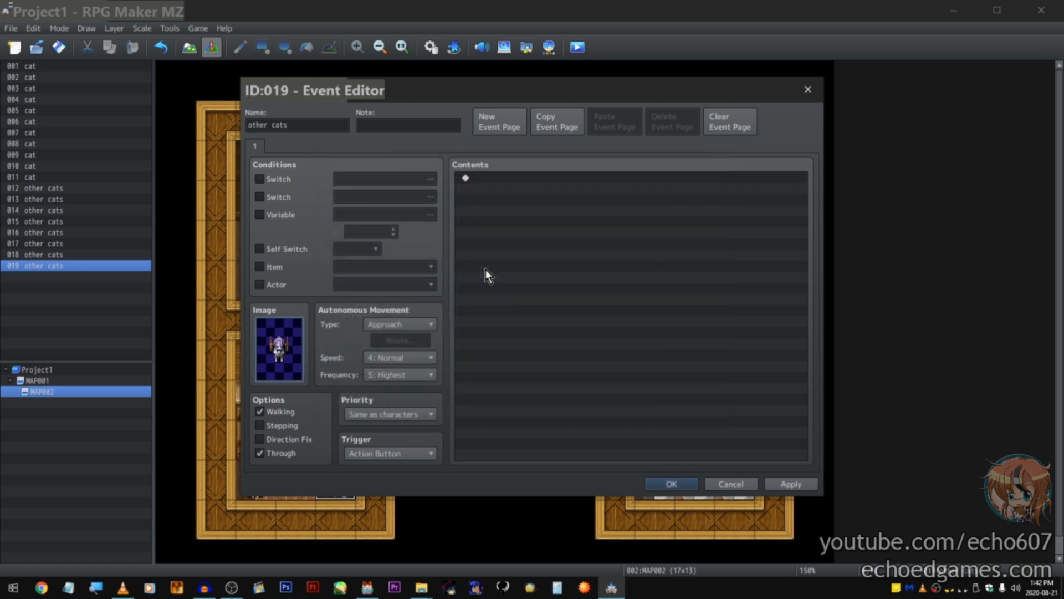
Step: Rename the event on the bed unichan and save its settings
triple_click(318, 128)
text(unichan)
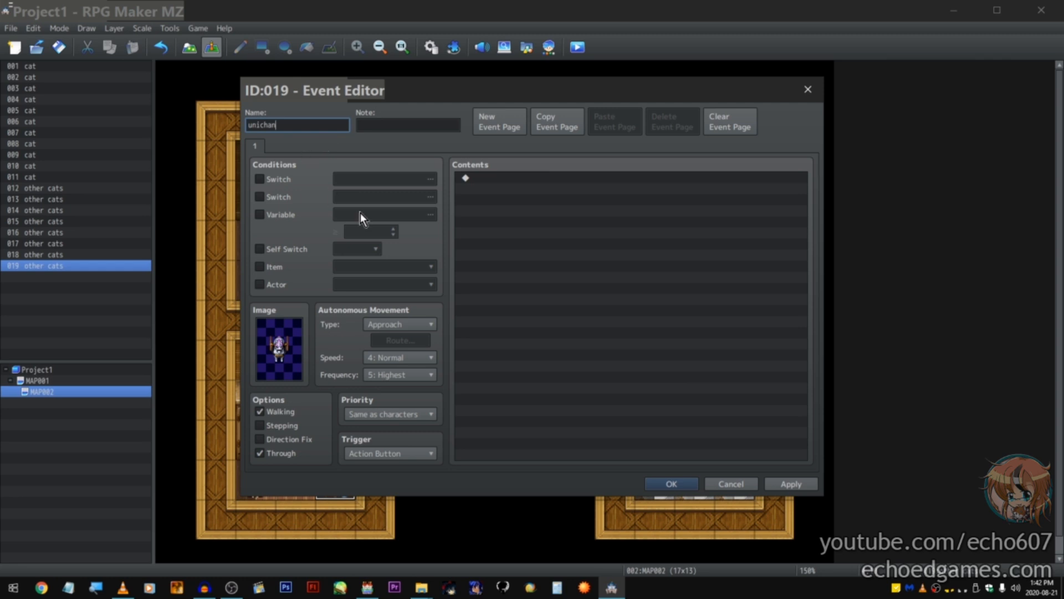
scroll(410, 318, up, 2)
click(672, 485)
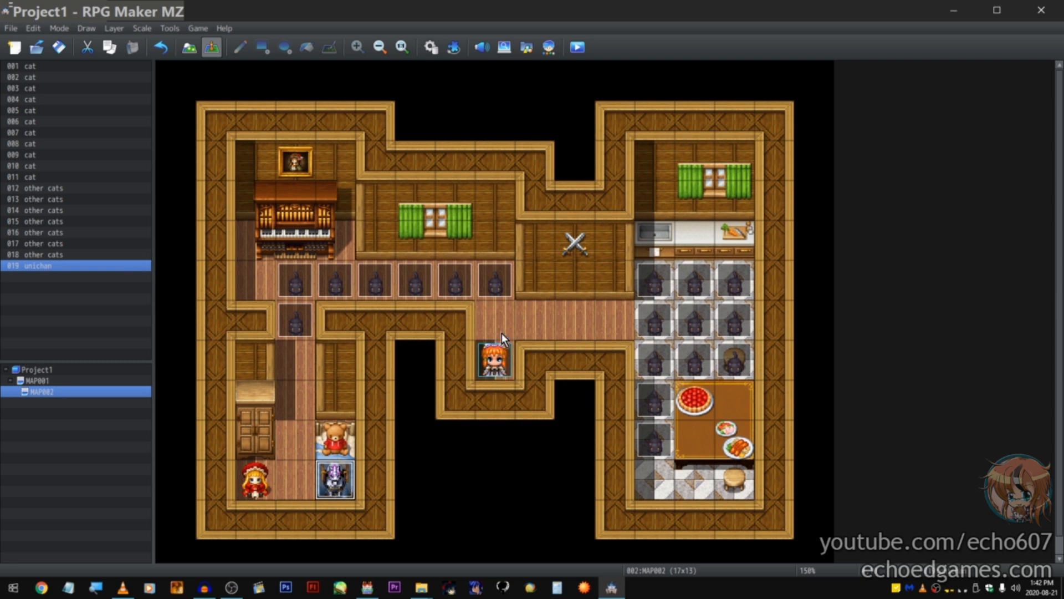
Step: Locate events 013, 008, 017 and unichan on the map using the event list
click(84, 199)
click(91, 145)
click(89, 199)
click(85, 244)
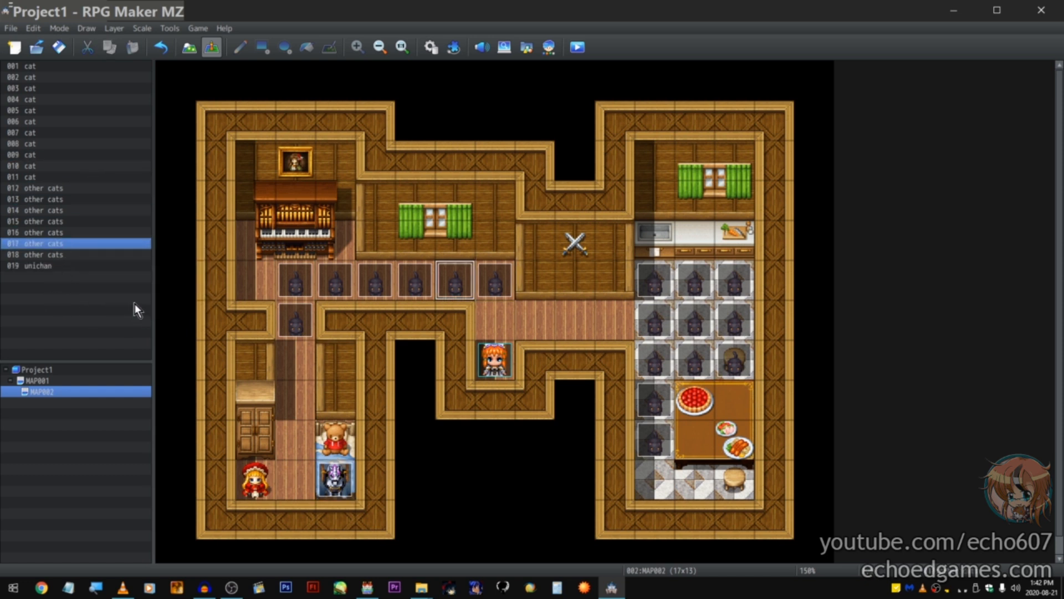
click(121, 266)
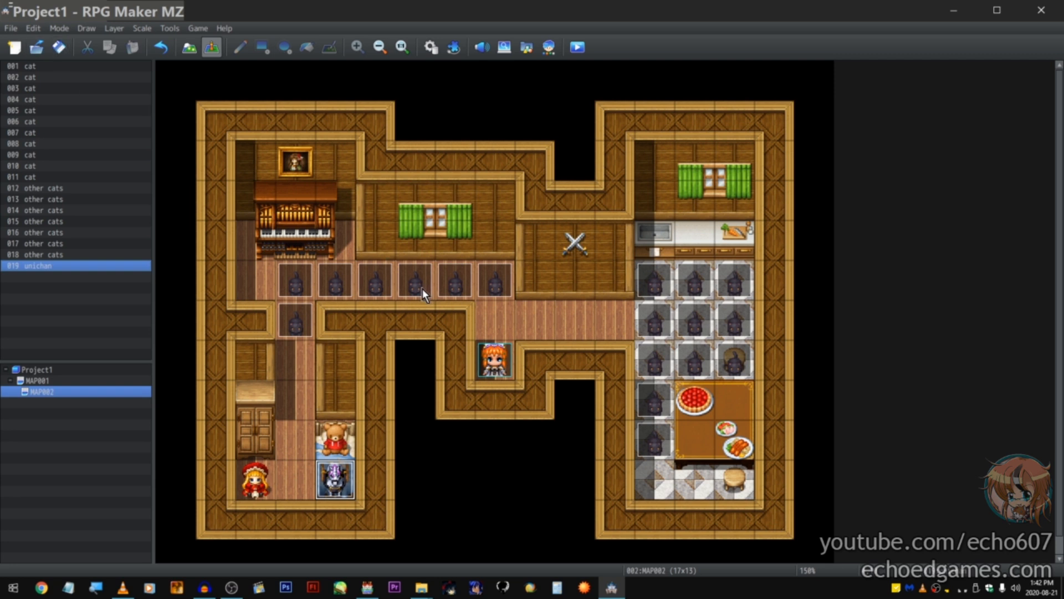
Step: Paste copies of the other cats event onto the four tiles of the lower hallway leading to the kitchen
click(455, 291)
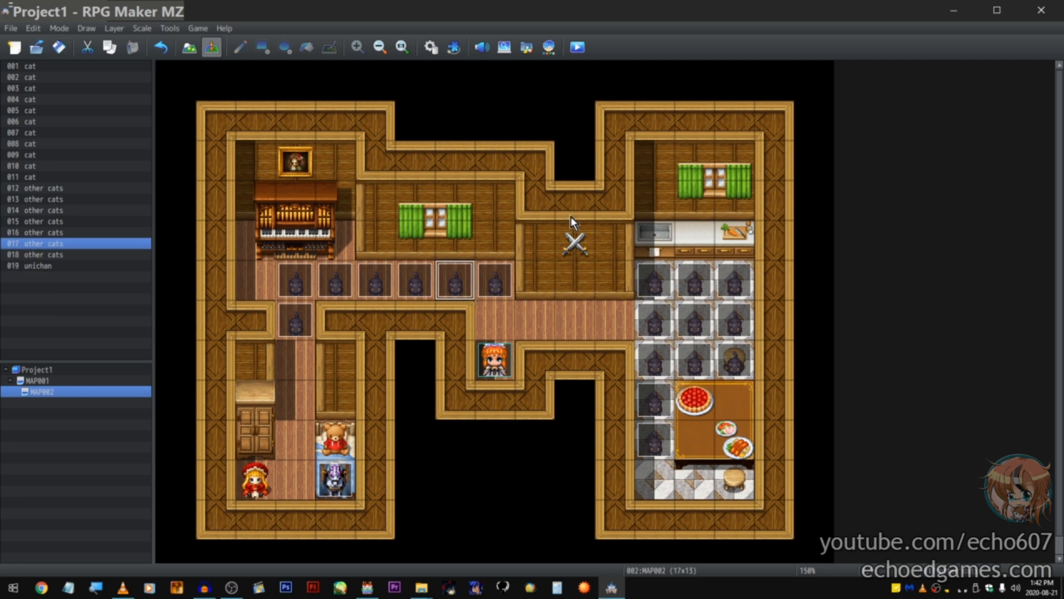
click(494, 309)
click(536, 319)
key(ctrl+v)
click(579, 320)
key(ctrl+v)
click(473, 327)
key(ctrl+v)
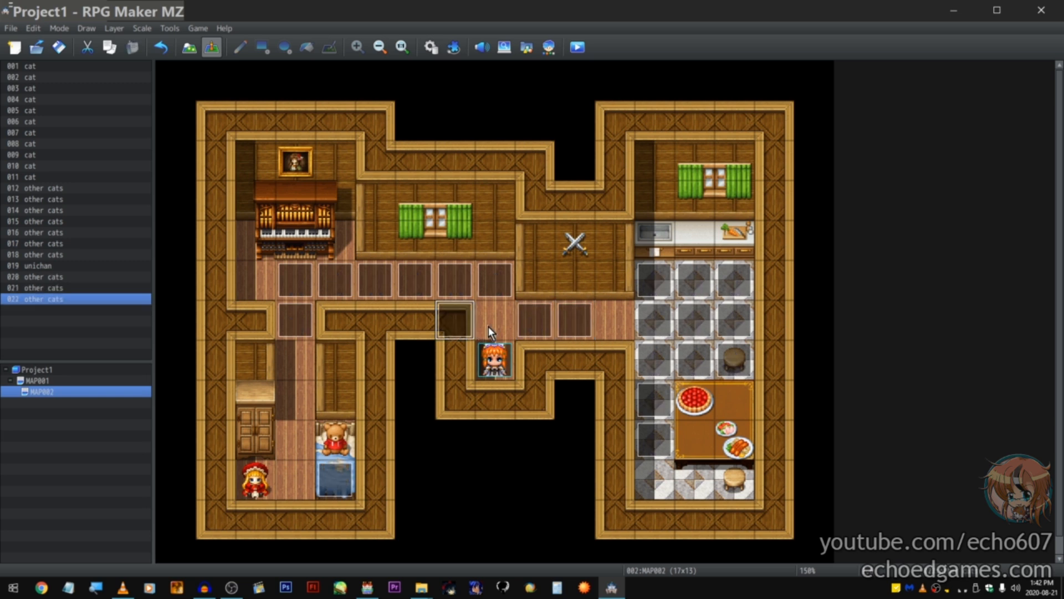
click(605, 311)
key(ctrl+v)
drag(469, 324, 503, 322)
Step: Paste other cats events onto the kitchen corner tile below the table and onto the stool in the opposite corner
click(663, 479)
key(ctrl+v)
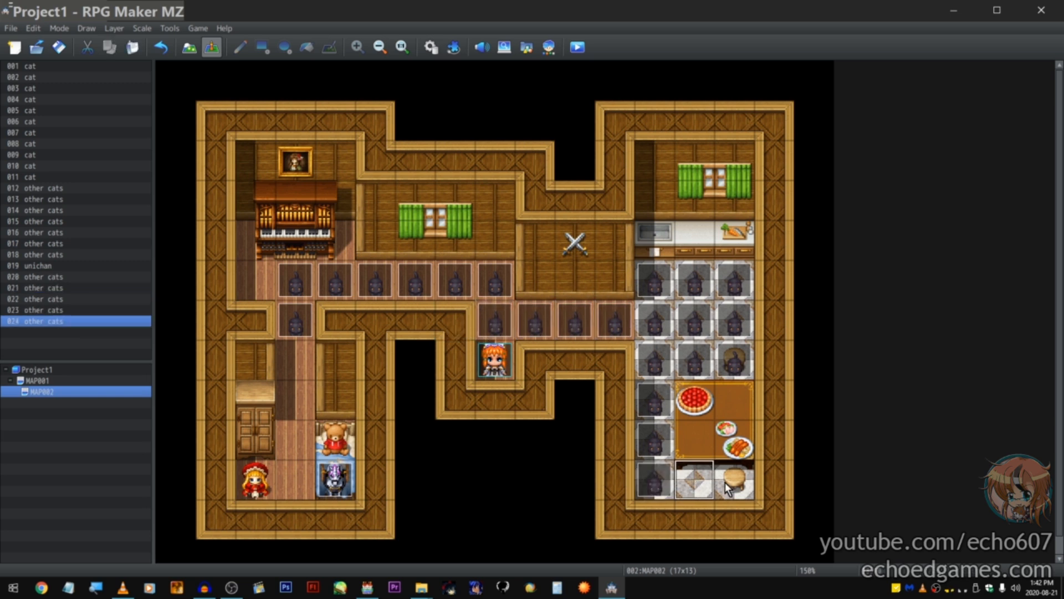
click(739, 481)
key(ctrl+v)
Step: Paste three other cats events down the bedroom floor, from below the doorway to beside the teddy bear
click(295, 357)
key(ctrl+v)
click(311, 406)
key(ctrl+v)
click(304, 452)
key(ctrl+v)
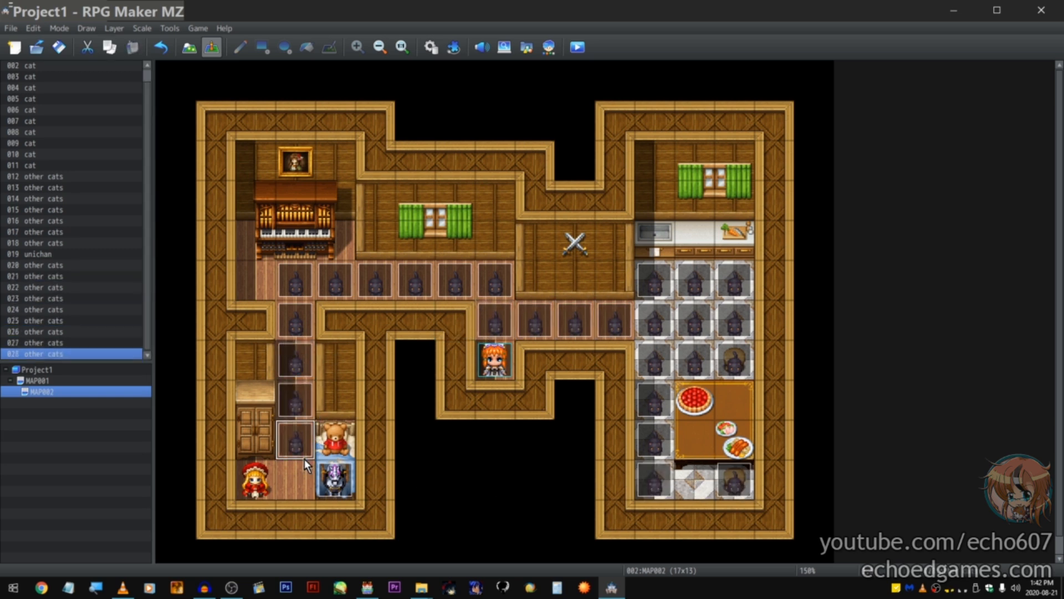
Step: Select cat event 005 in the event list, and open the Find in Map Events dialog from the map and close it
scroll(78, 232, up, 1)
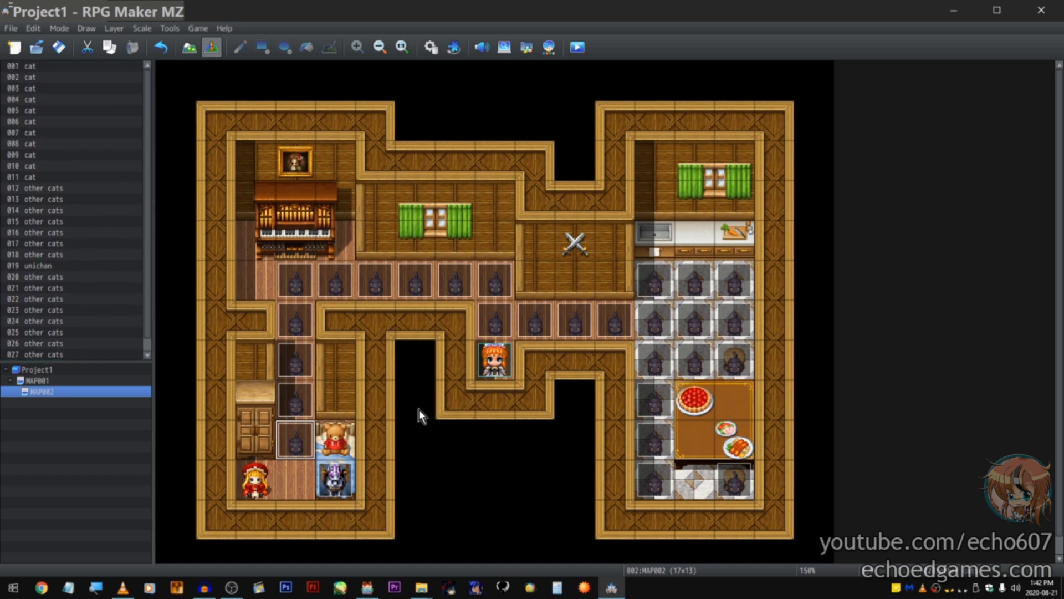
click(87, 111)
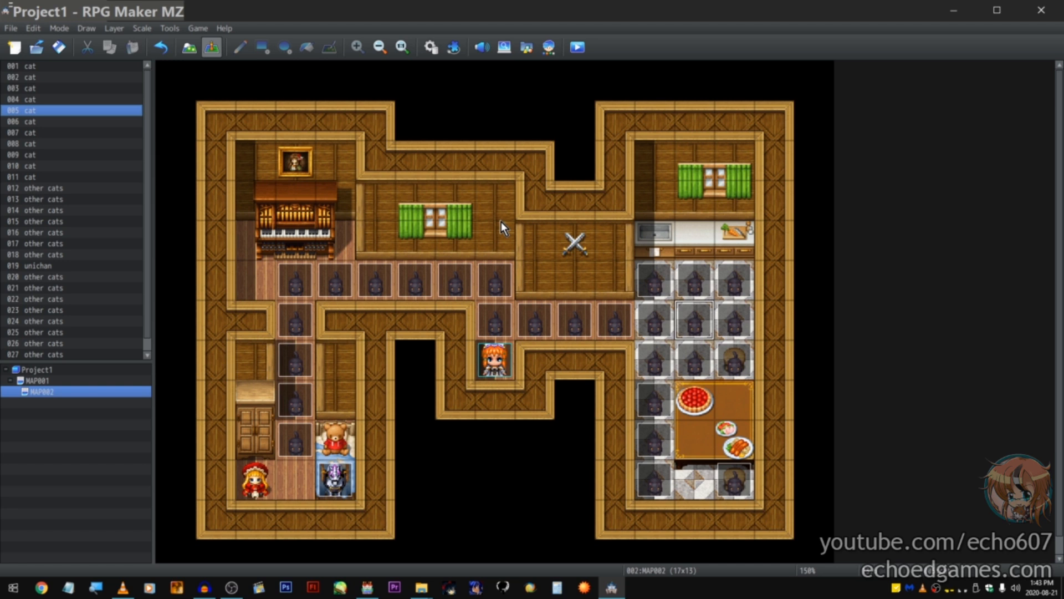
right_click(492, 177)
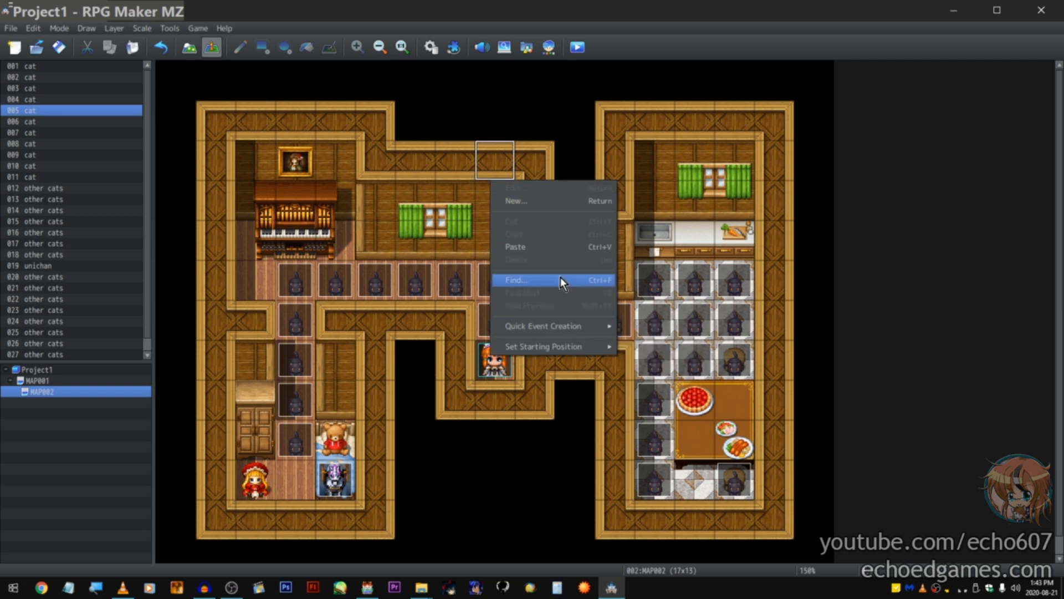
click(487, 119)
click(487, 123)
key(ctrl+f)
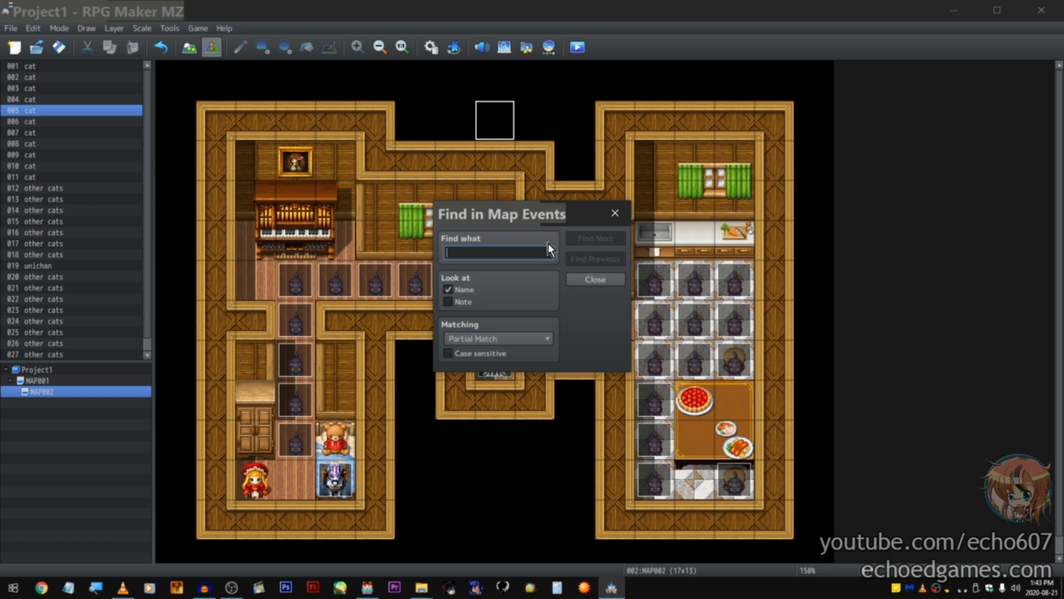
click(594, 277)
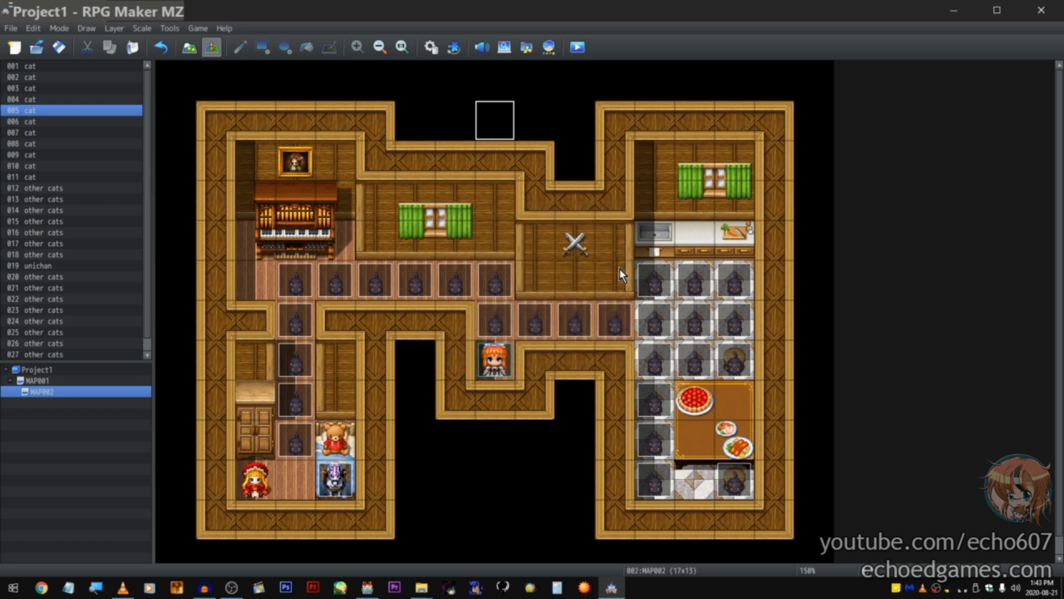
Step: Switch to RPG Maker MV, view its Find in Map Events dialog, close it and return to RPG Maker MZ
click(371, 592)
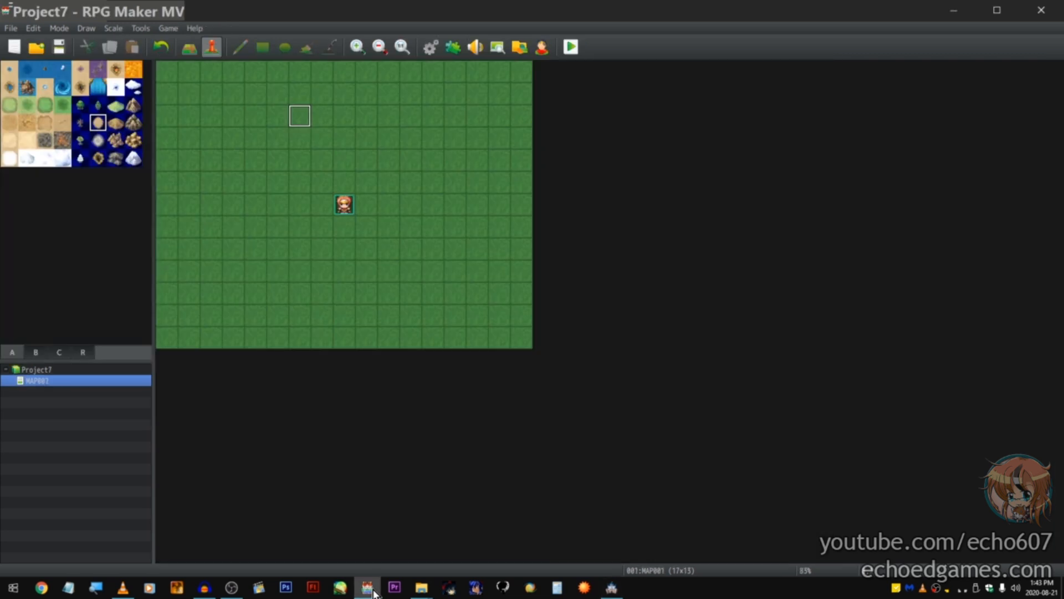
ctrl+scroll(419, 211, up, 3)
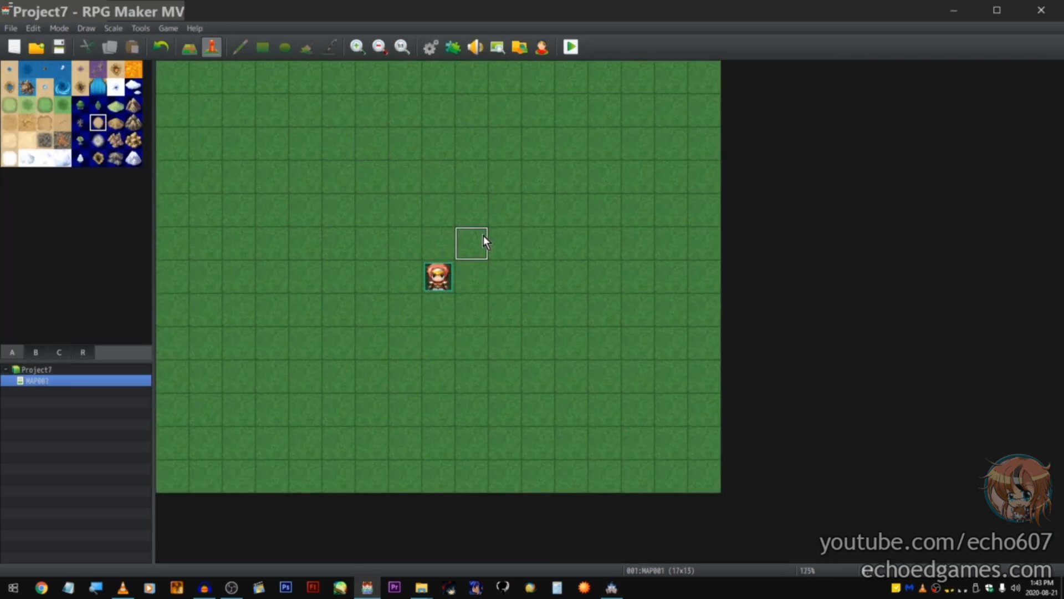
key(ctrl+f)
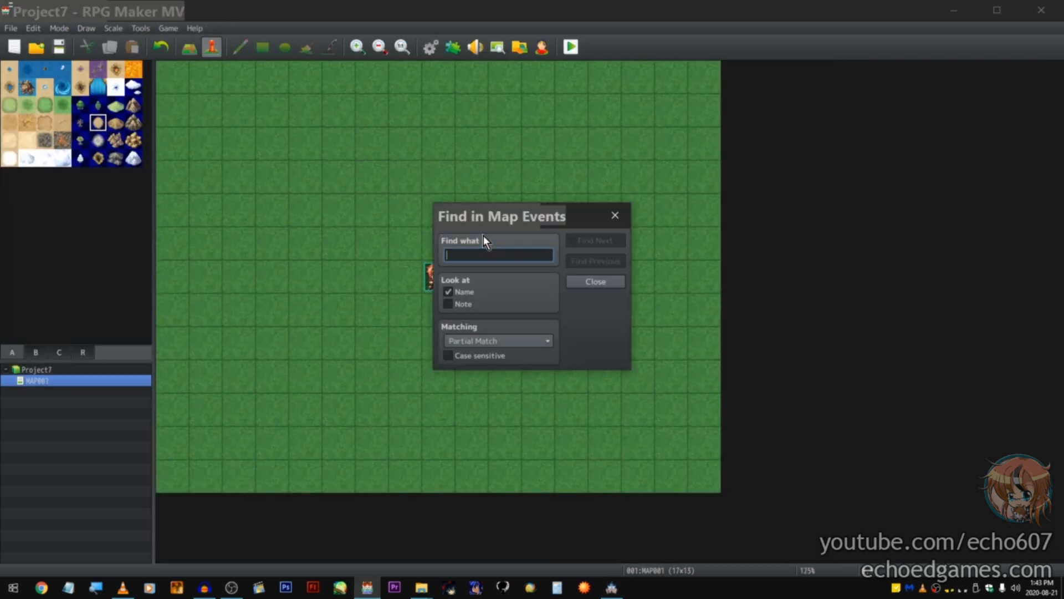
click(596, 281)
click(612, 587)
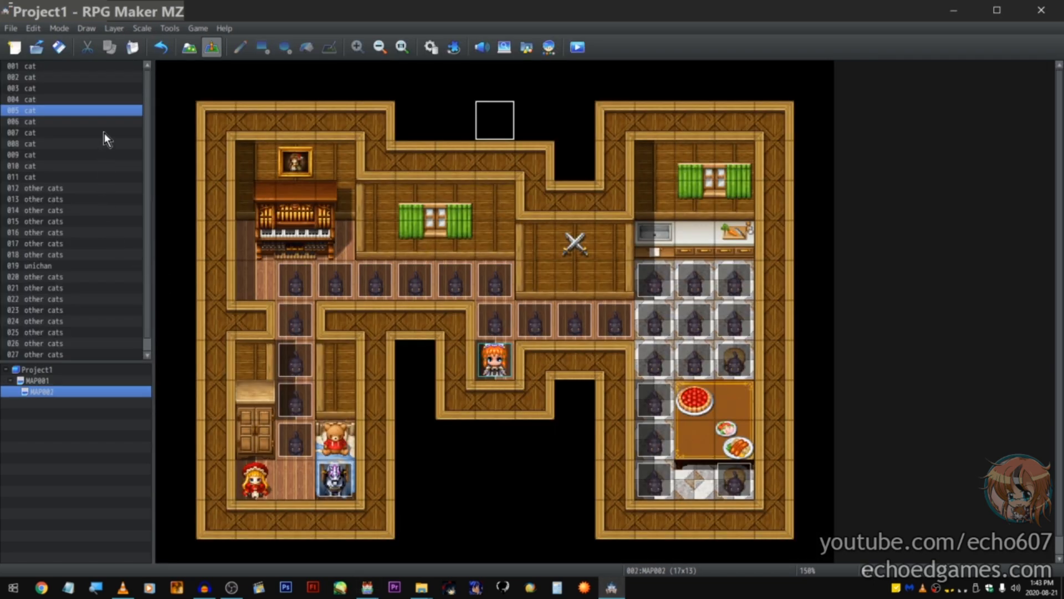
Step: Examine the event list and locate other cats event 017 on the map
scroll(97, 95, down, 1)
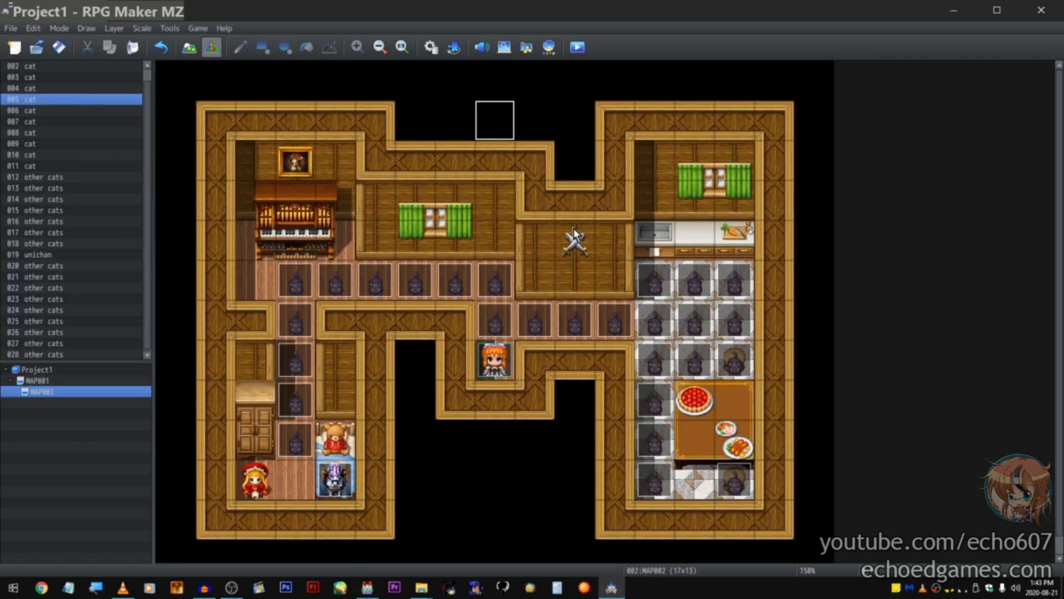
click(558, 266)
scroll(557, 277, down, 1)
scroll(551, 312, up, 1)
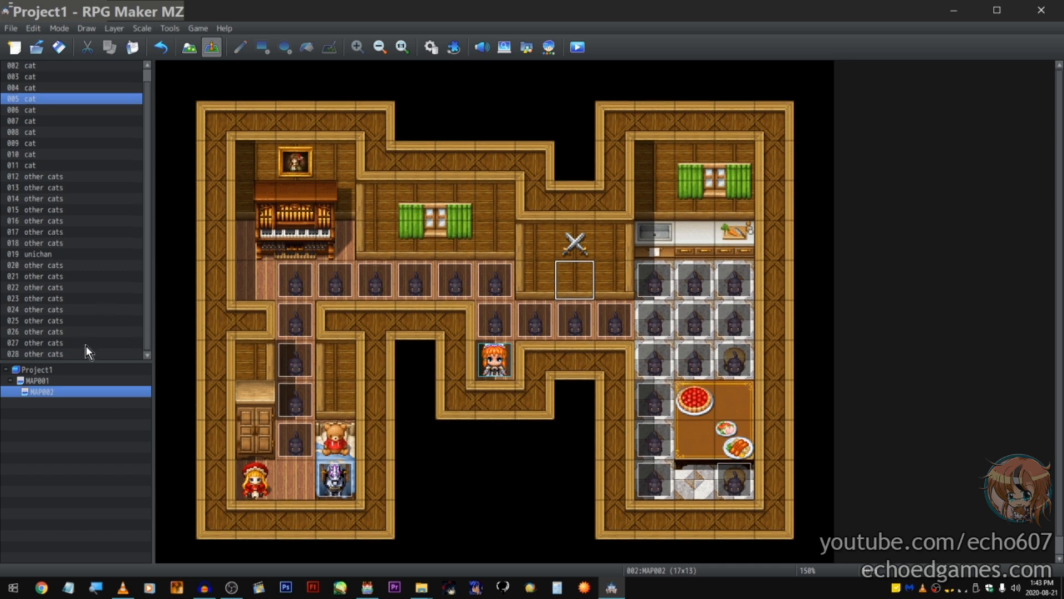
click(91, 235)
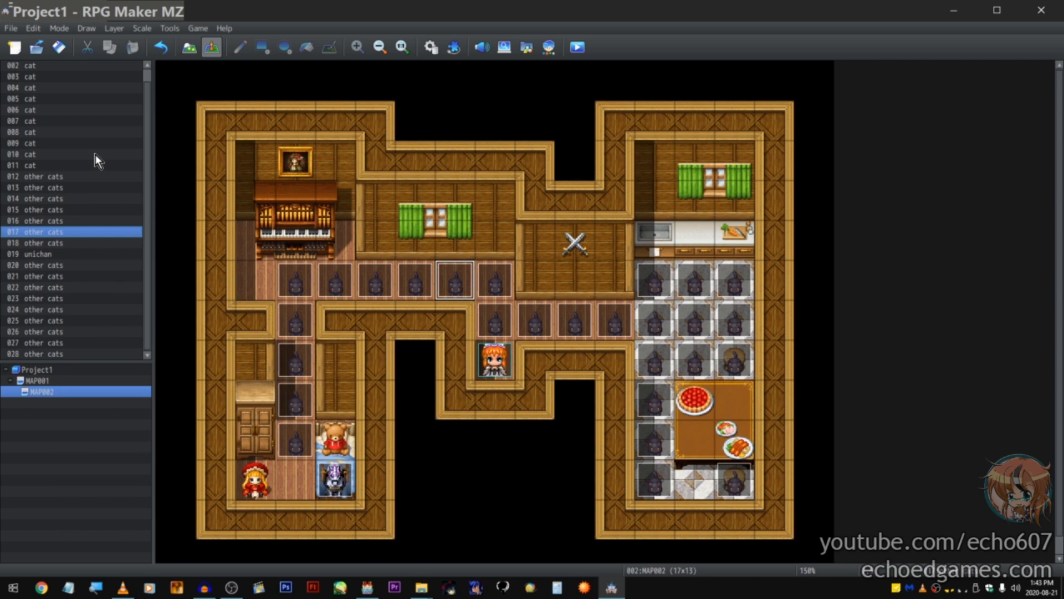
Step: Open the Find in Map Events dialog from cat event 011 in the event list, and close it
click(86, 166)
right_click(85, 167)
click(160, 196)
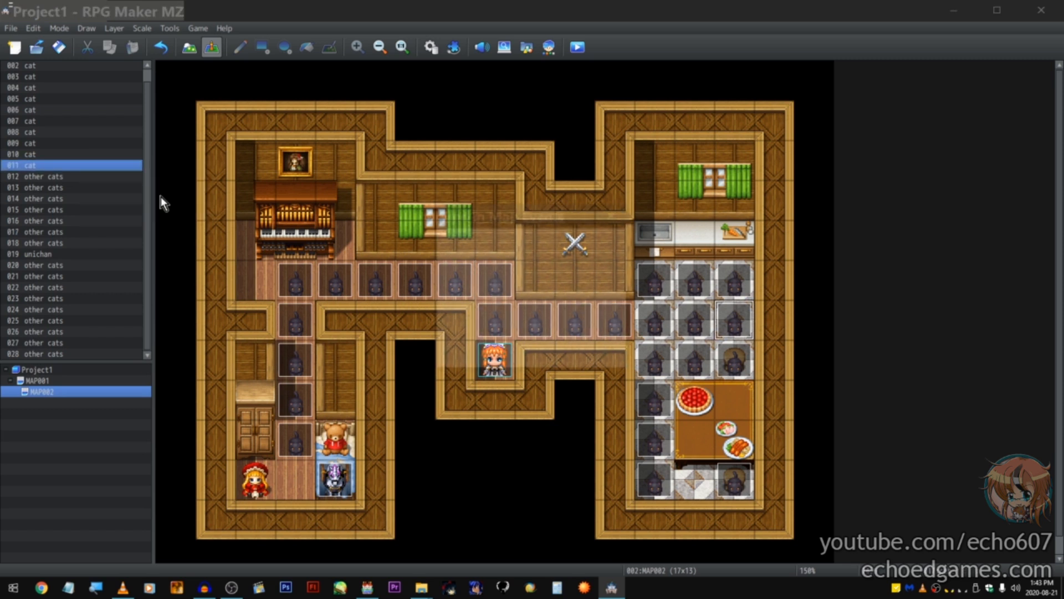
click(595, 279)
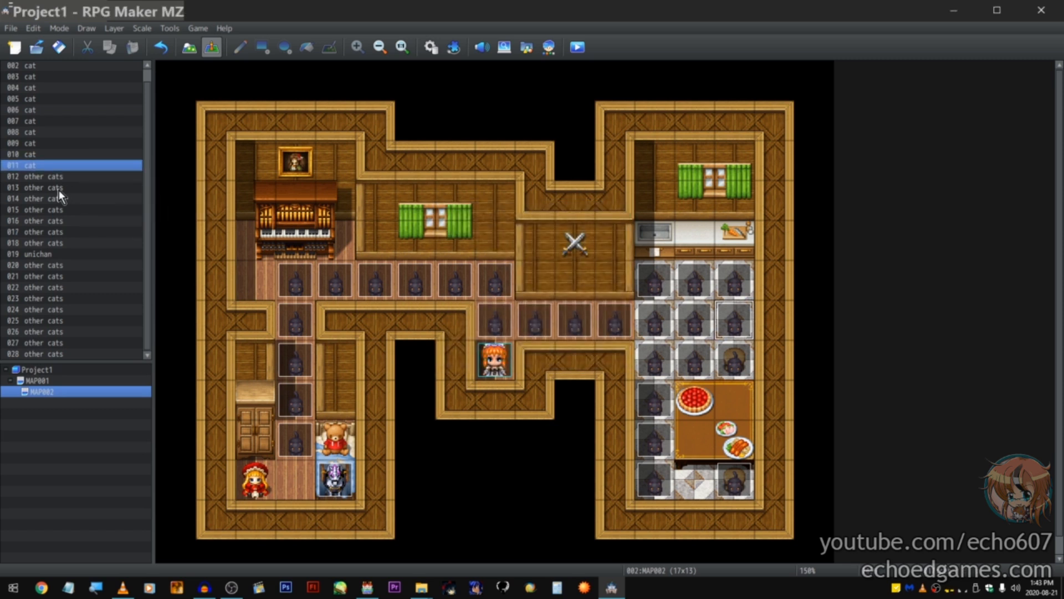
Step: Locate events 013, 014, 015, 012, 009, 006 and 005 on the map one by one using the event list
click(59, 188)
click(110, 198)
click(99, 209)
click(89, 176)
click(88, 143)
click(95, 110)
click(104, 99)
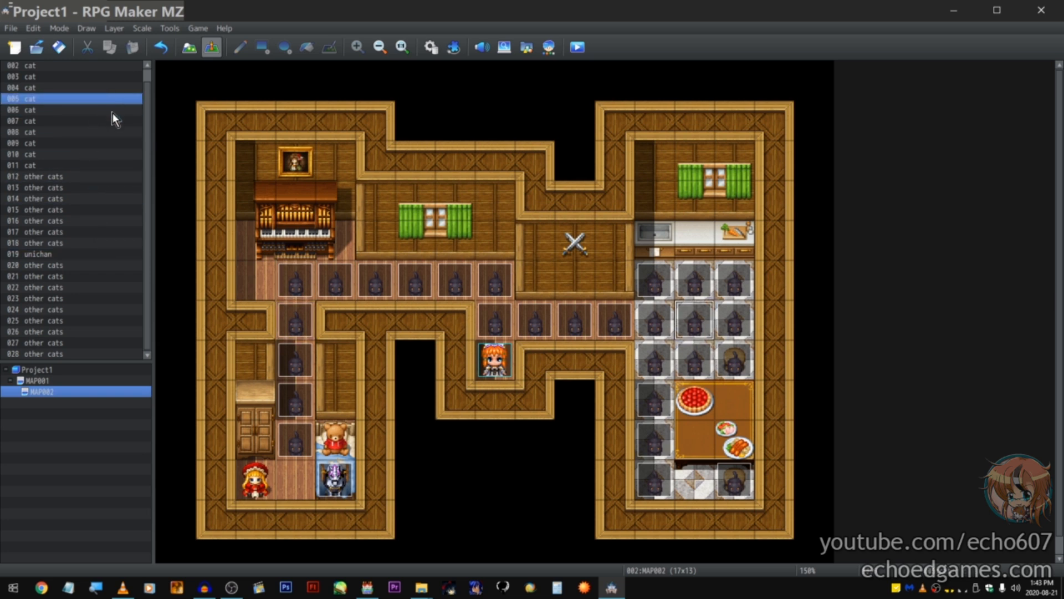
Step: Search the map events by name for uni, and close the search dialog
key(ctrl+f)
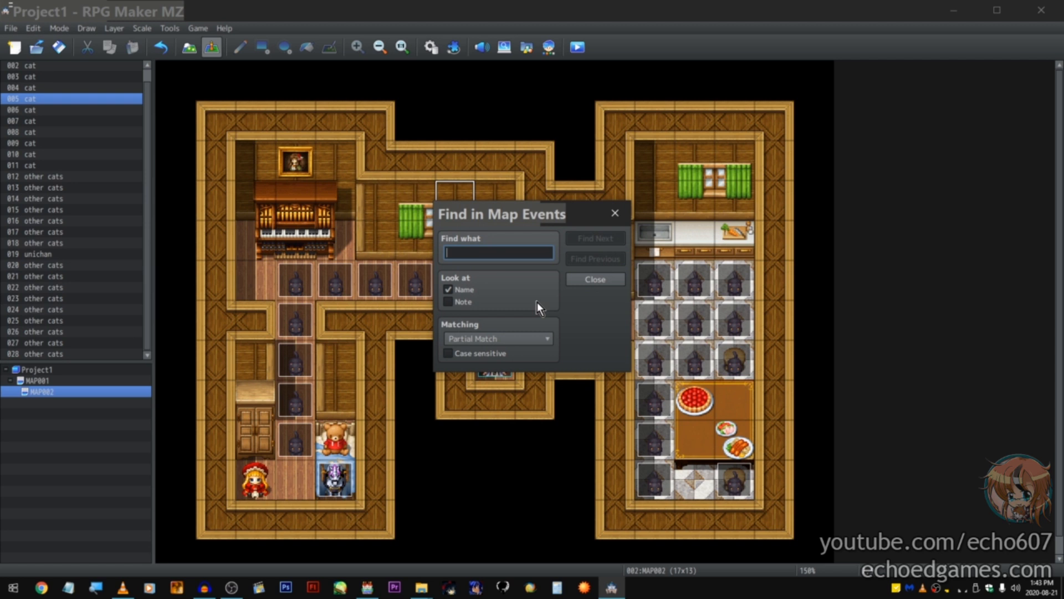
text(uni)
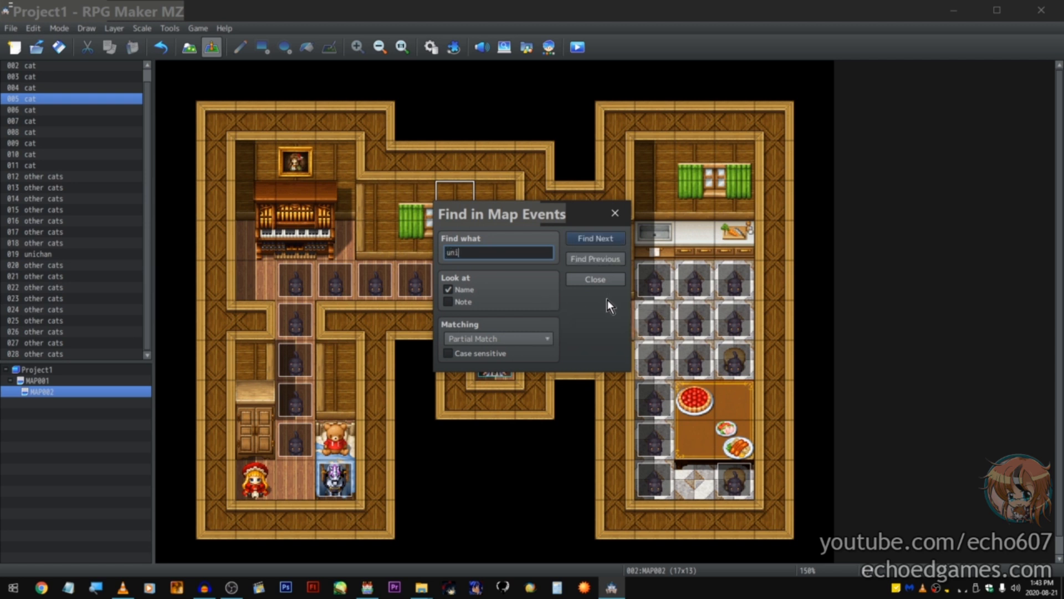
click(614, 245)
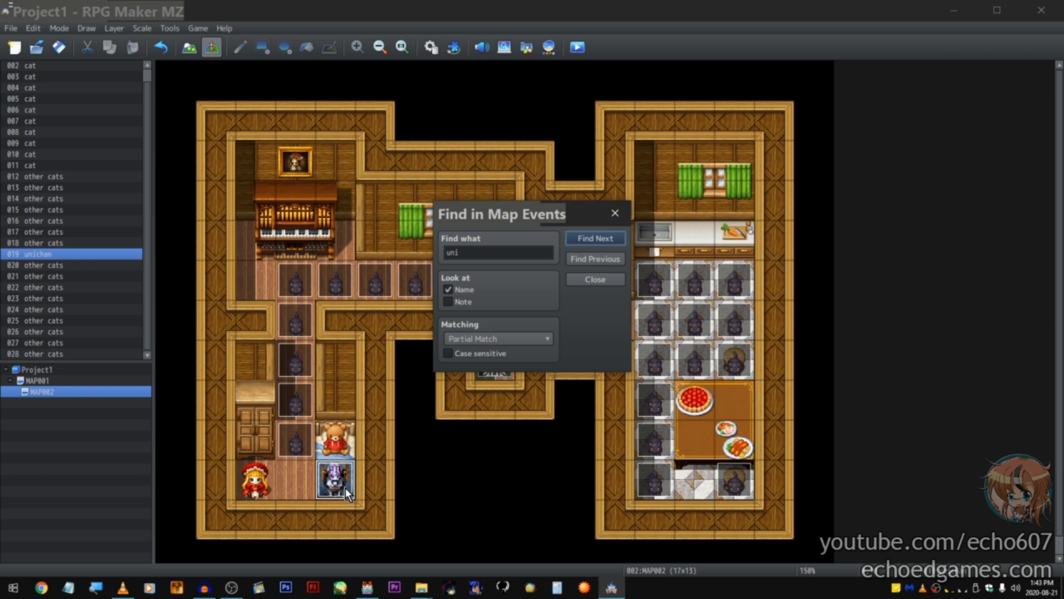
click(607, 277)
Step: Locate other cats events 017, 012 and 018 on the map using the event list
click(111, 232)
click(83, 176)
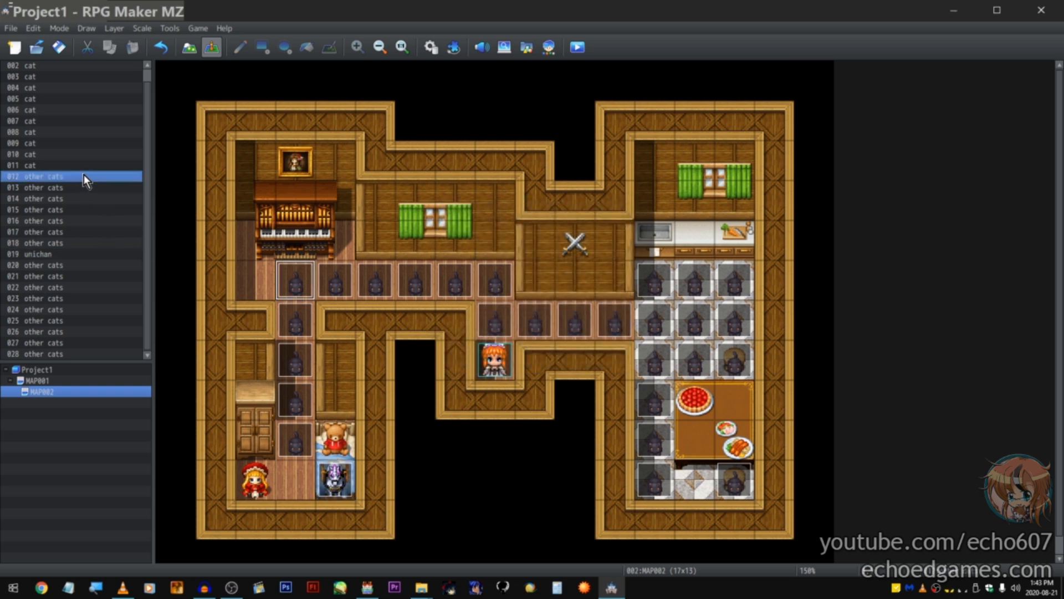
click(111, 243)
Step: Start a map event search from other cats event 015 in the event list and find the name uni
right_click(103, 211)
click(138, 243)
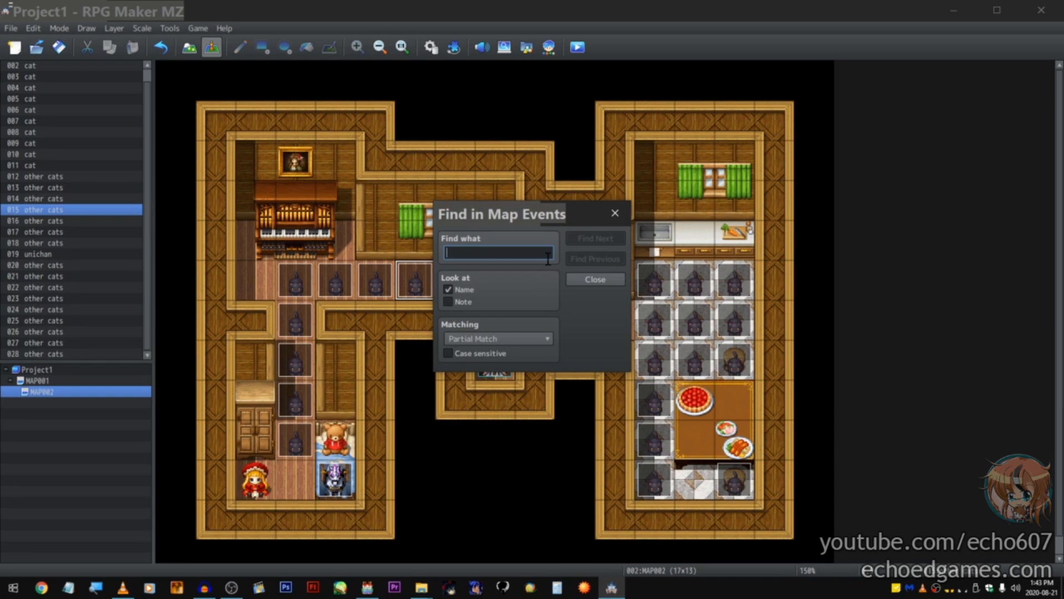
text(uni)
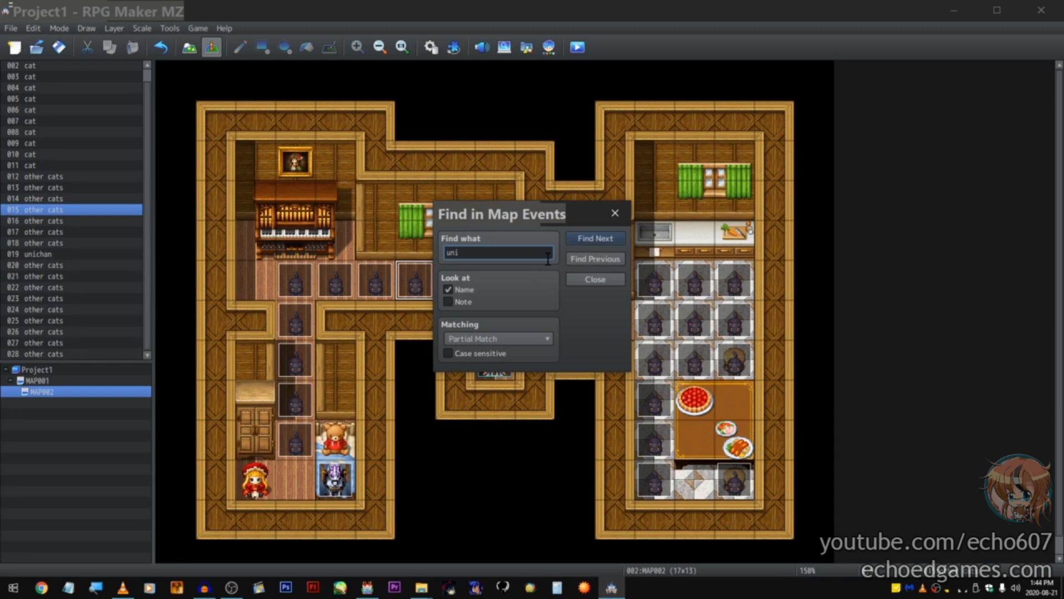
click(593, 238)
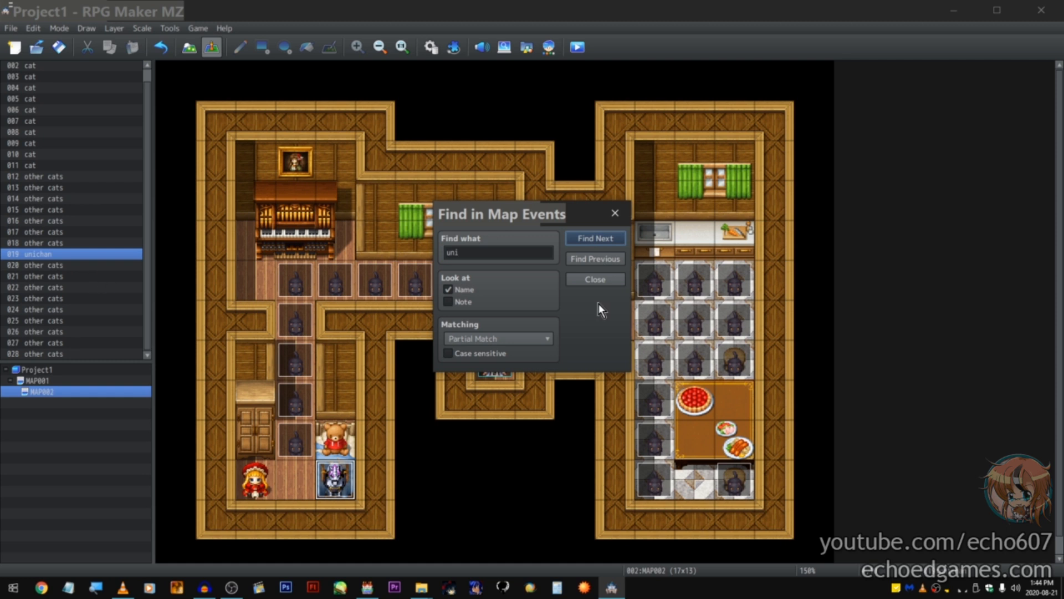
Step: With the search dialog still open, select other cats event 012 in the list and find the next match for uni
click(554, 434)
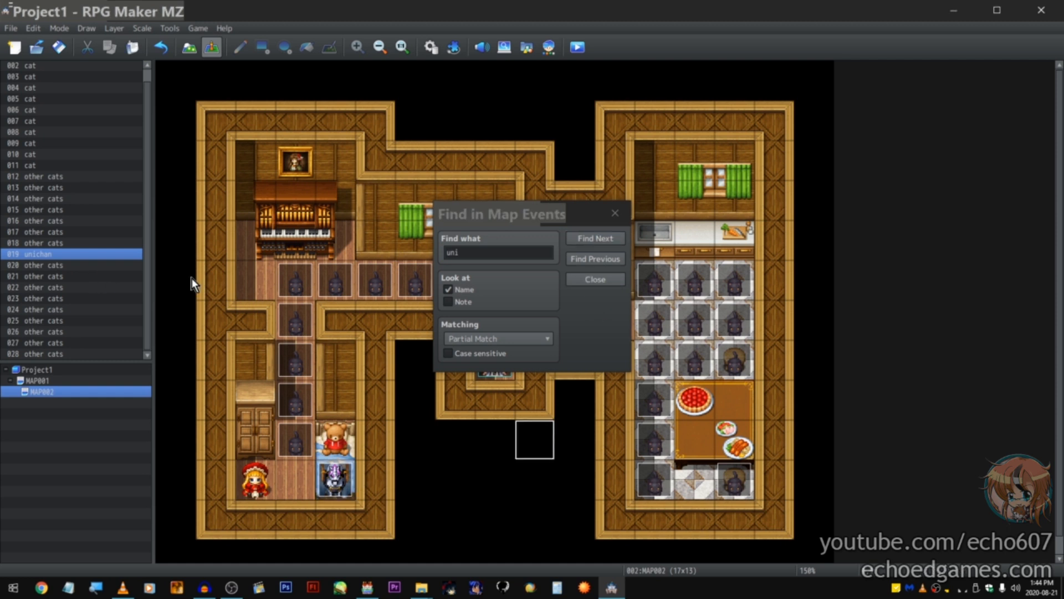
click(61, 177)
click(595, 238)
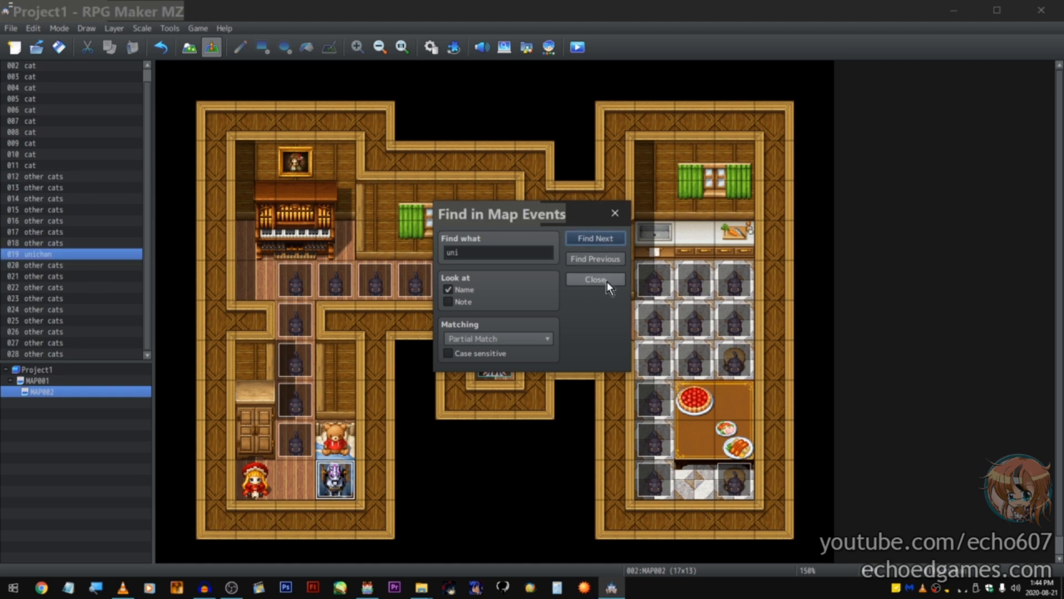
Step: Close the event search, view the unichan event's settings from the event list, and leave them unchanged
click(590, 283)
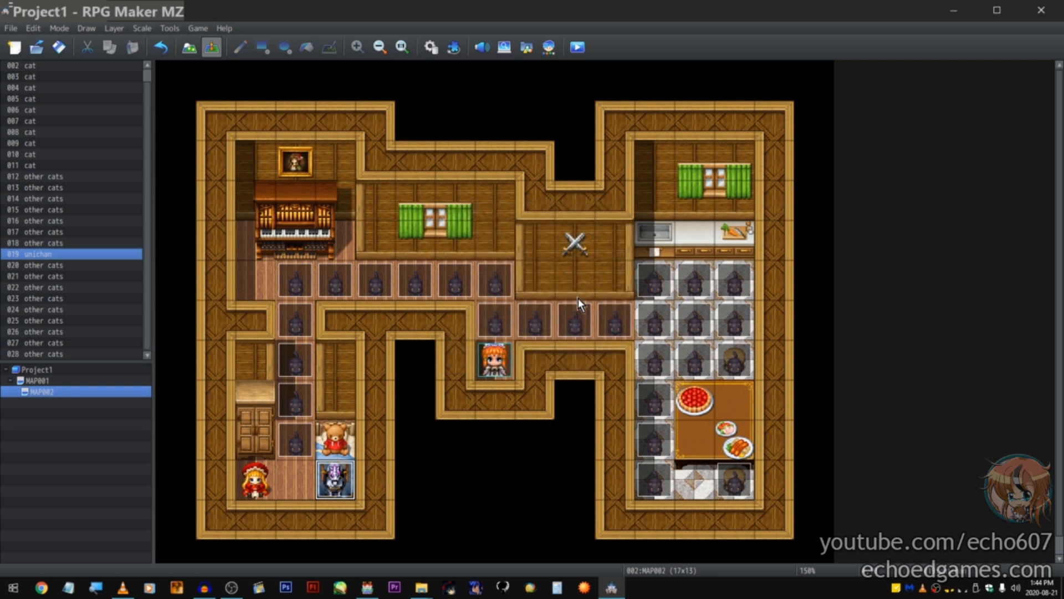
double_click(67, 258)
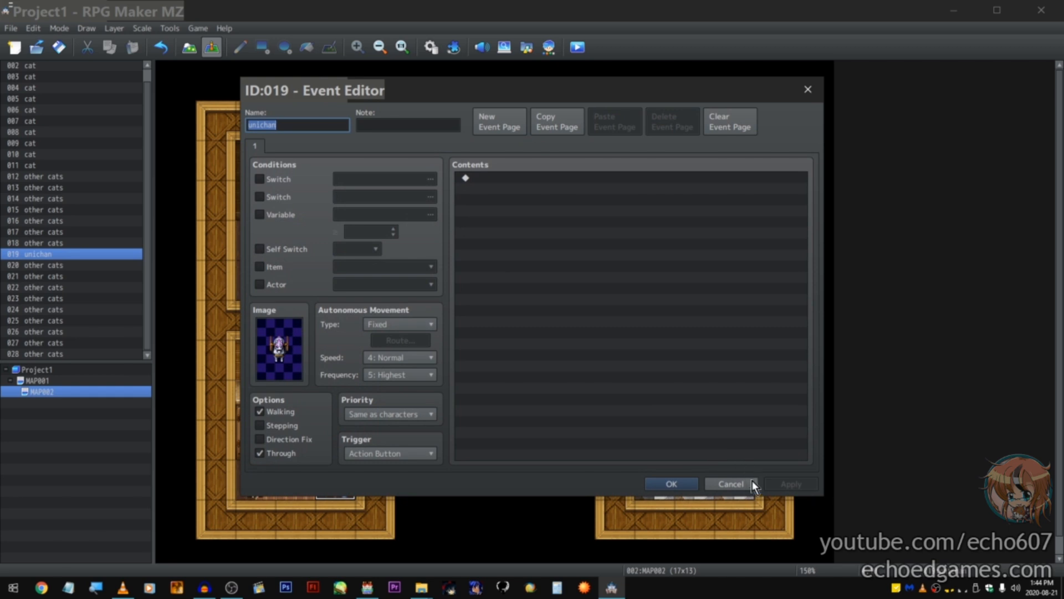
click(742, 483)
ctrl+scroll(704, 248, down, 2)
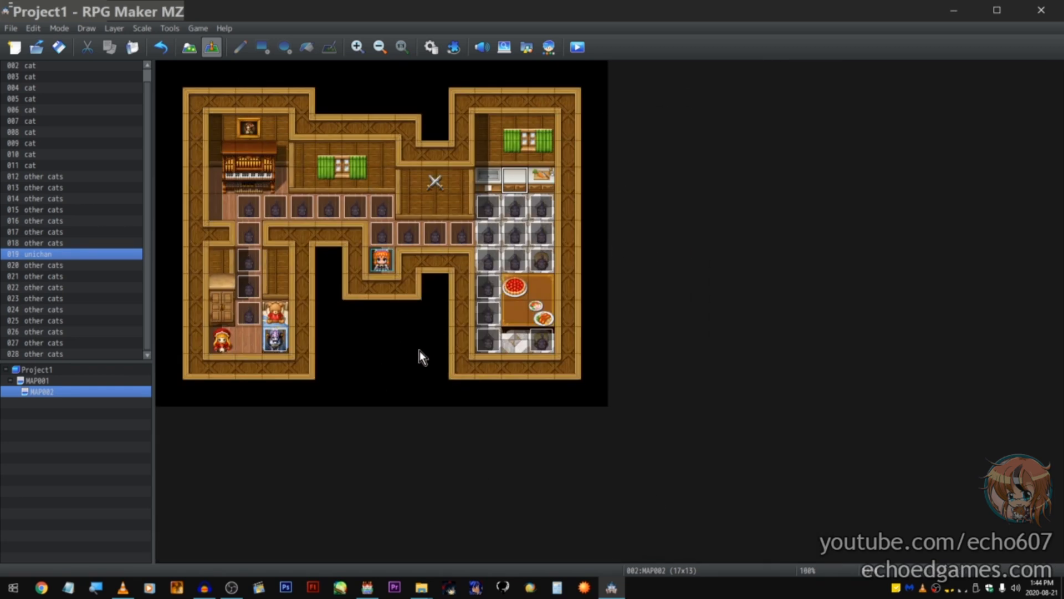
ctrl+scroll(418, 350, up, 2)
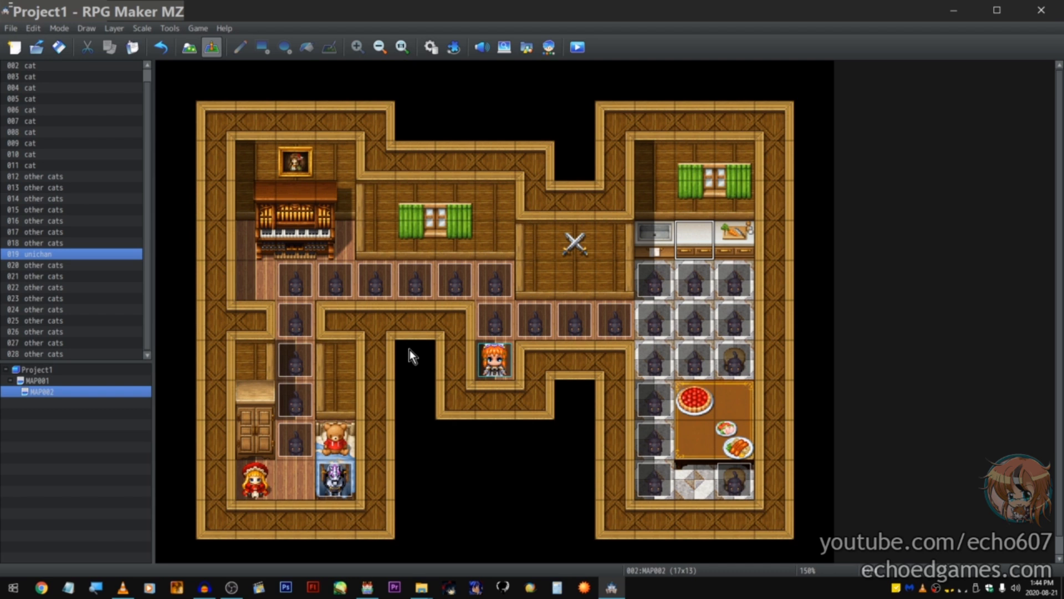
scroll(411, 359, down, 2)
scroll(410, 362, up, 2)
Step: Start a new map under MAP002 and enter 999 for both its width and height
right_click(93, 404)
click(134, 420)
double_click(450, 198)
text(999)
double_click(503, 199)
text(999)
double_click(459, 197)
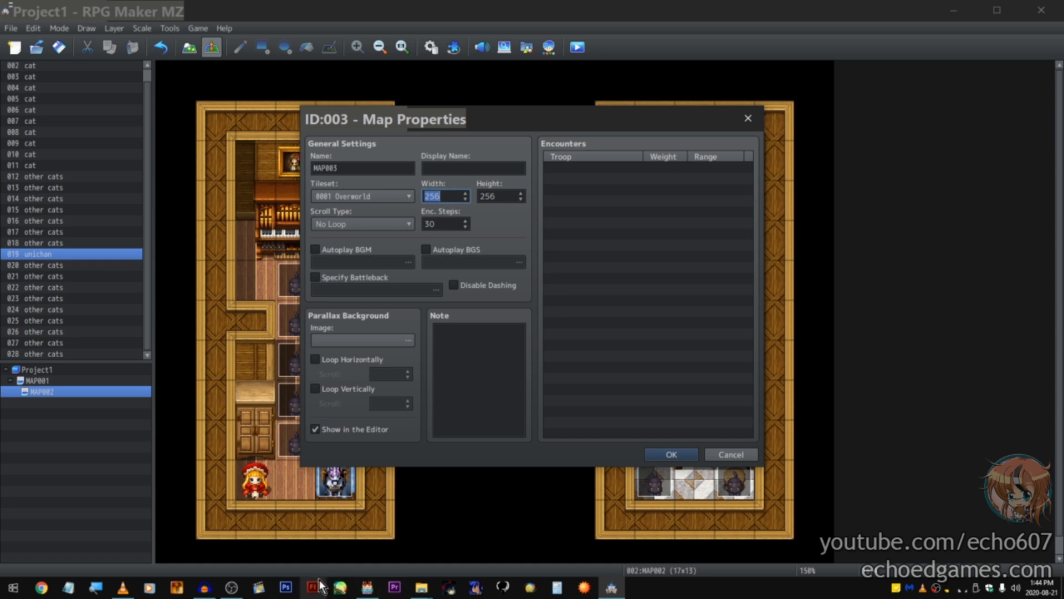
Step: Switch to RPG Maker MV, try 999 as both width and height in MAP001's properties, and cancel the changes
click(367, 587)
right_click(102, 434)
click(111, 438)
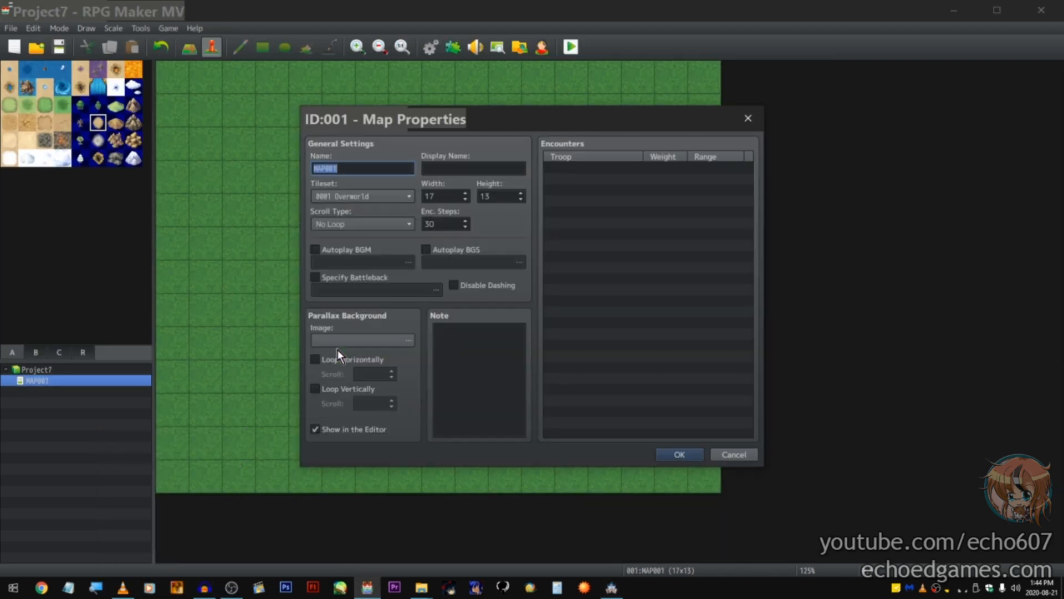
double_click(436, 197)
text(999)
double_click(490, 197)
text(999)
double_click(458, 194)
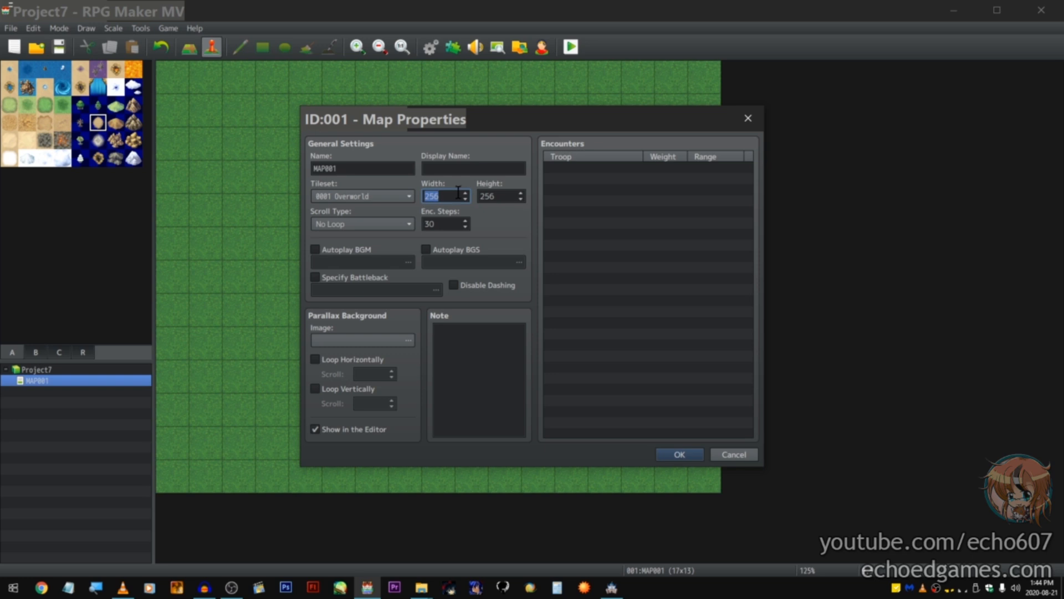
double_click(508, 195)
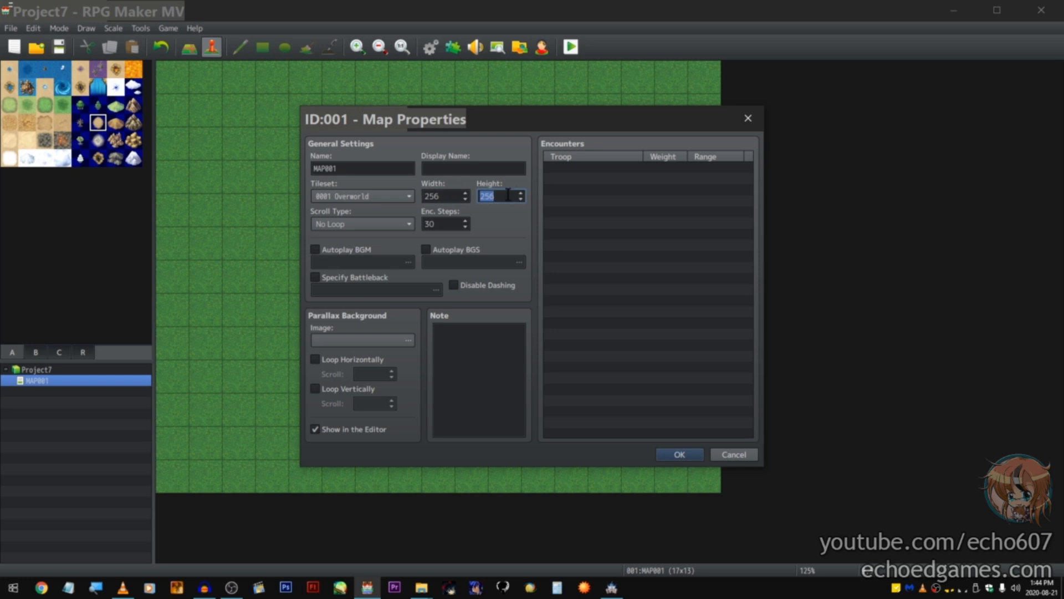
click(737, 453)
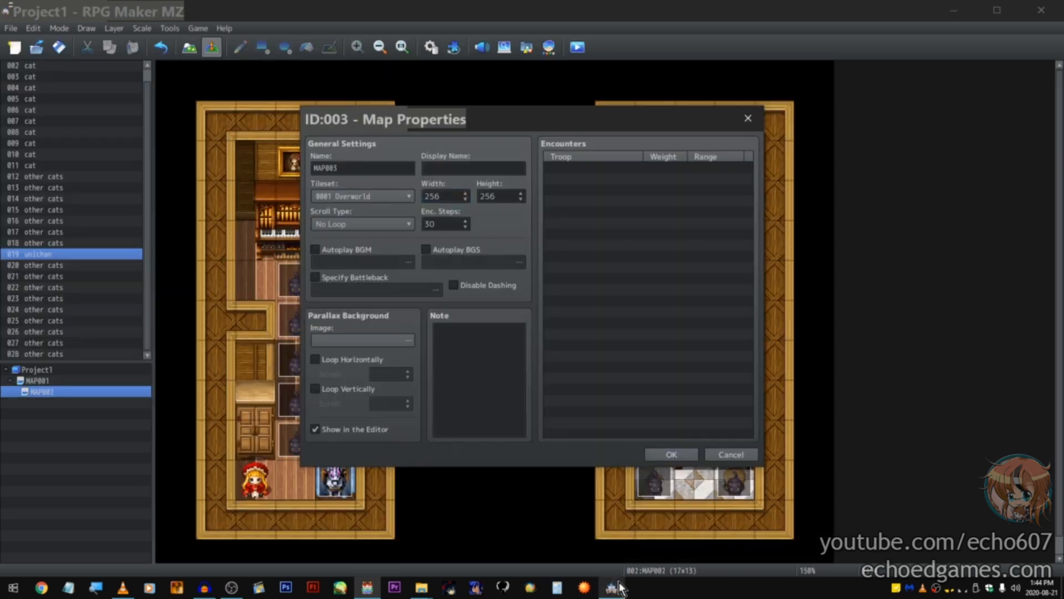
Step: Switch back to RPG Maker MZ and create the 256 by 256 map MAP003 with the entered settings
drag(611, 588, 634, 474)
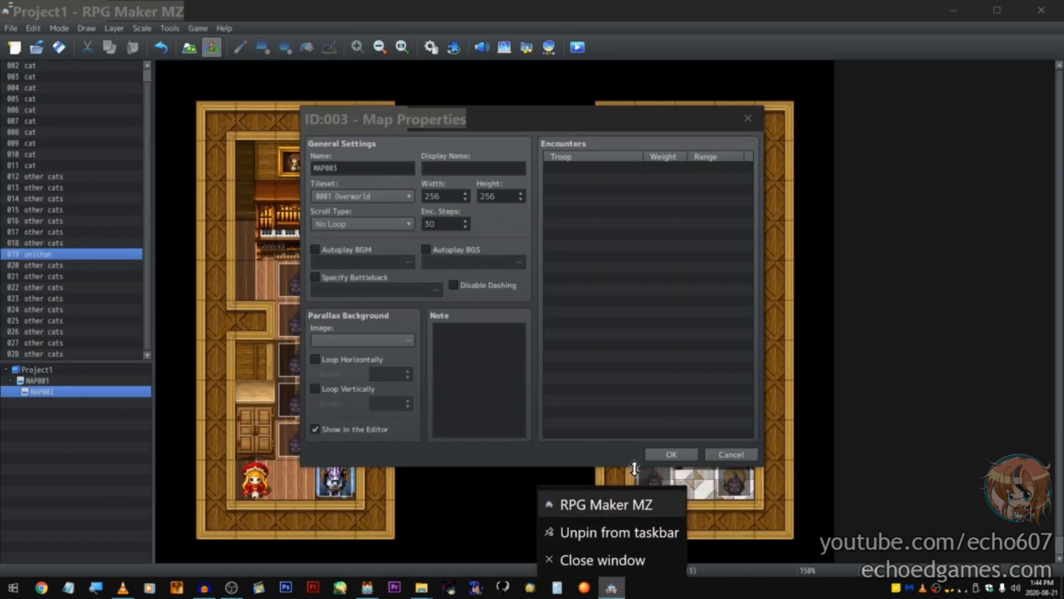
click(620, 159)
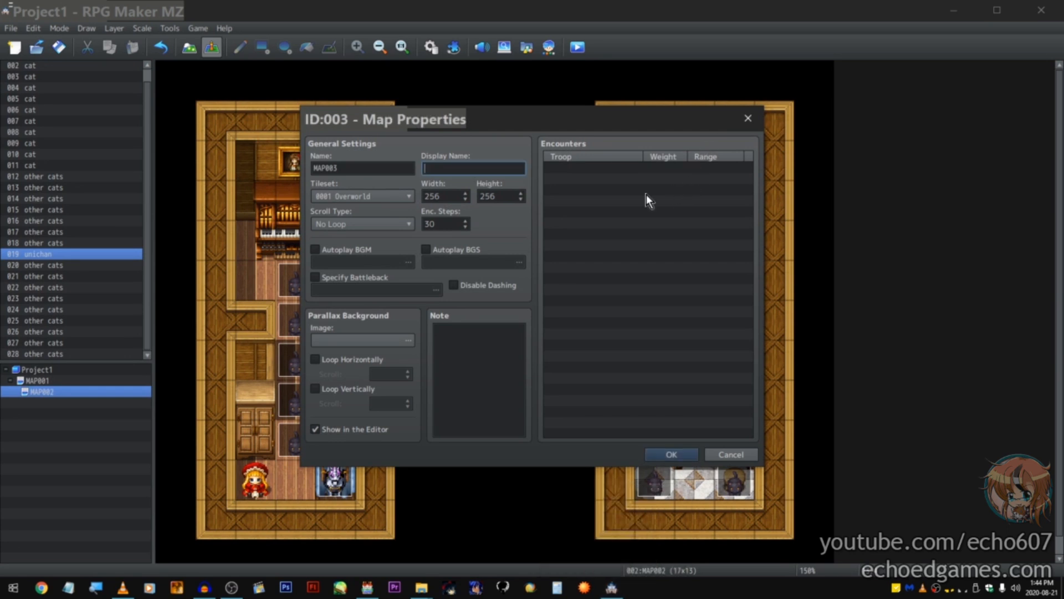
click(664, 452)
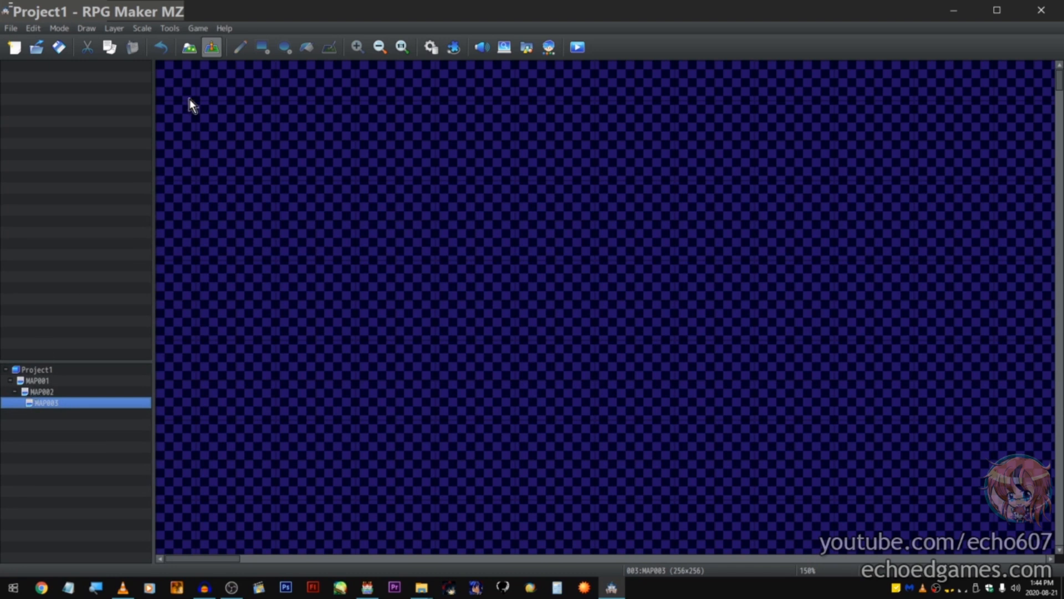
Step: In map editing mode, flood-fill the whole of MAP003 with the dark green grass tile from tile set A
click(189, 48)
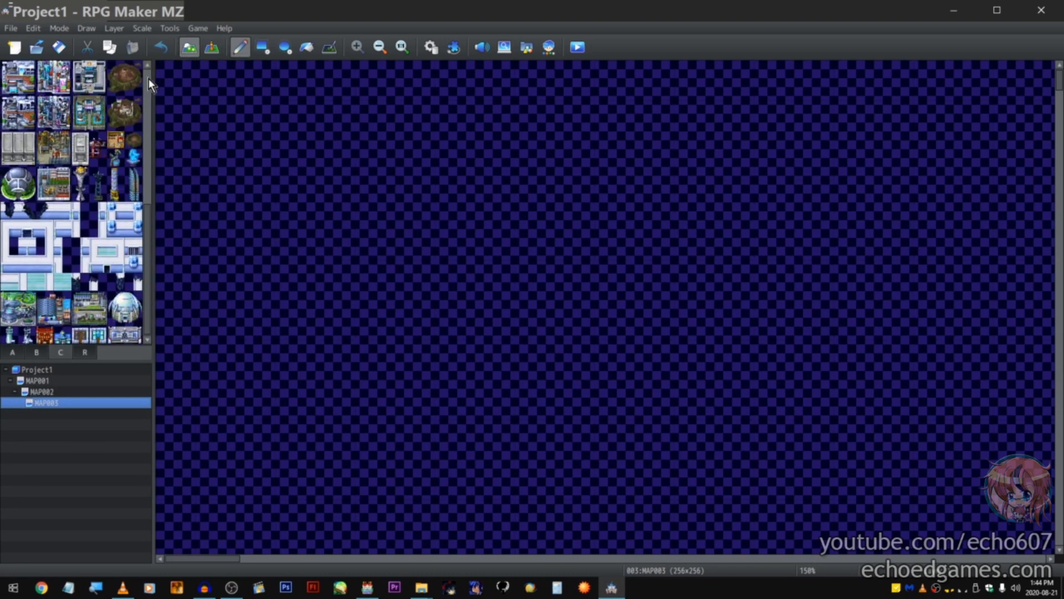
click(19, 353)
click(63, 105)
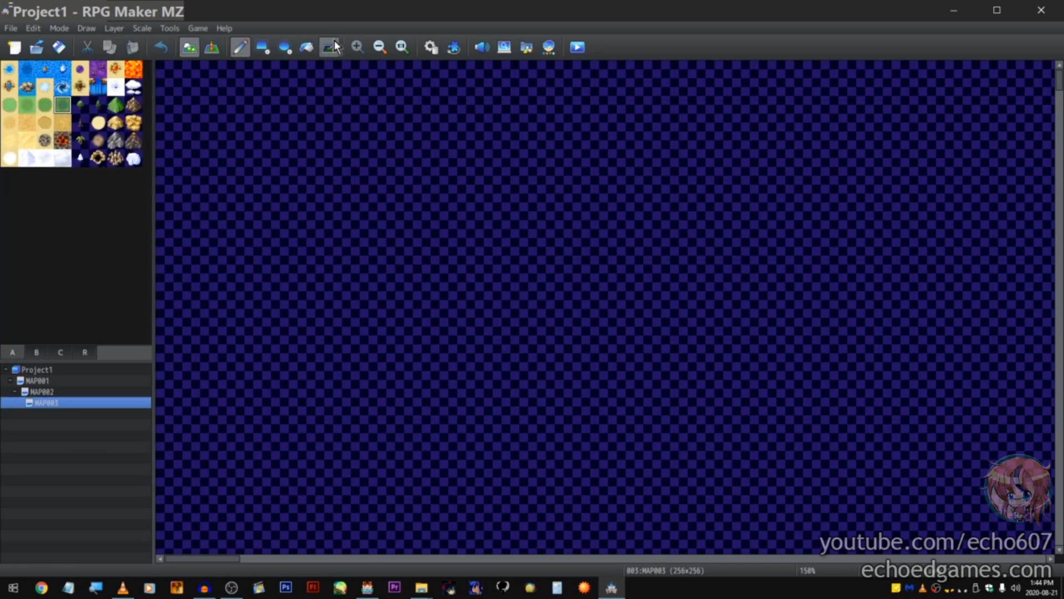
click(306, 47)
click(315, 147)
Step: Scribble freehand with the pencil and a sandy dirt tile in the lower-right corner of the map
click(239, 48)
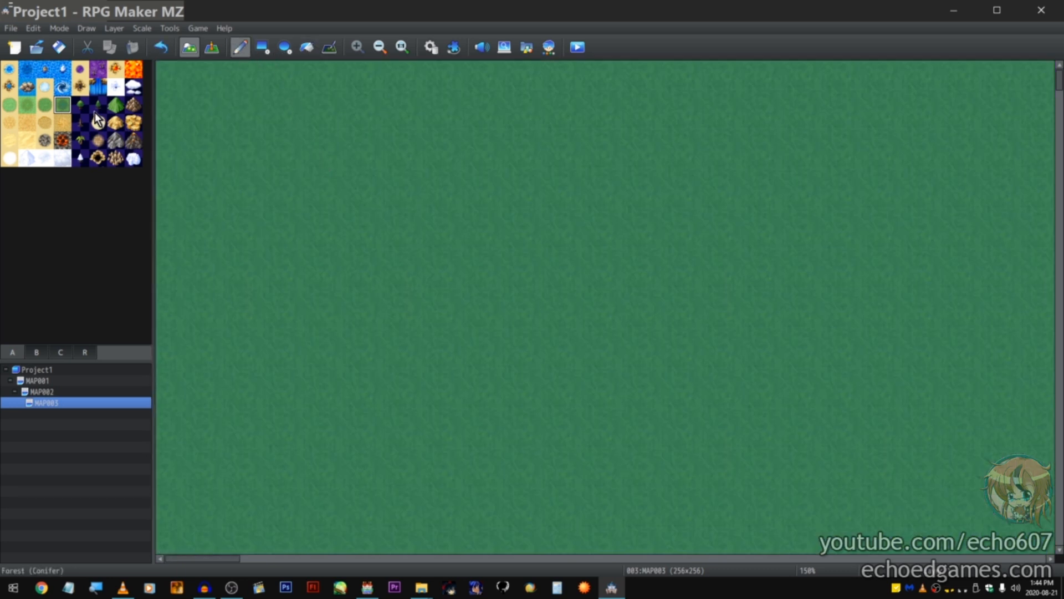
click(68, 119)
ctrl+scroll(373, 201, down, 6)
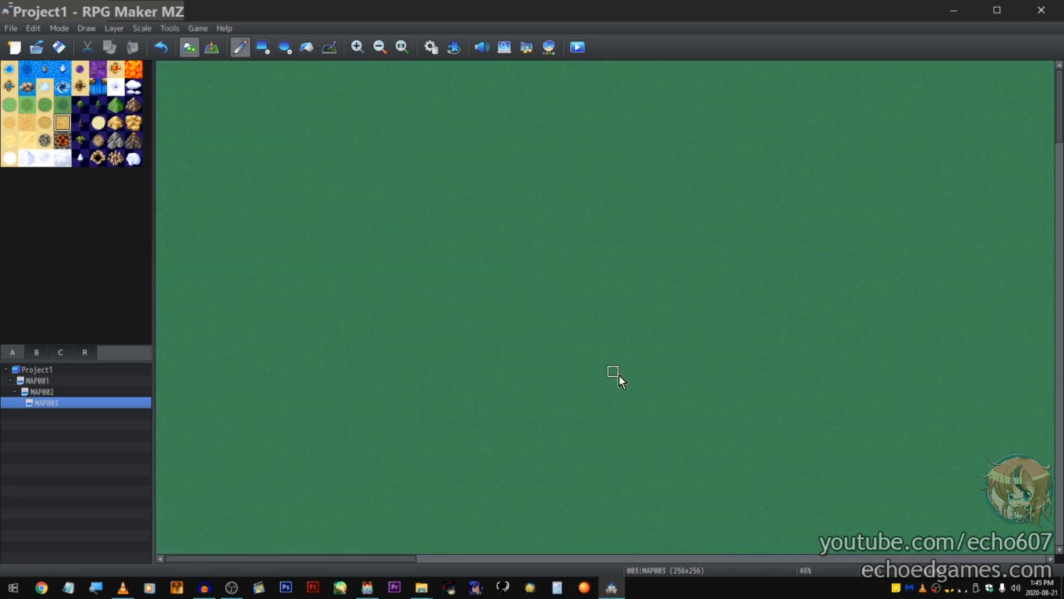
ctrl+scroll(632, 388, down, 1)
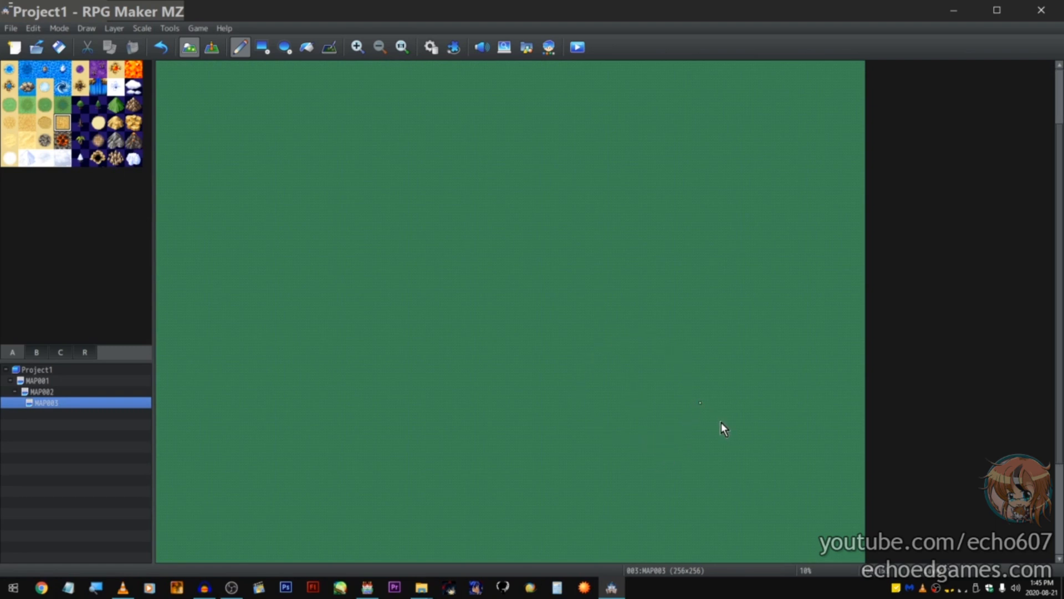
mouse_move(822, 490)
mouse_down()
mouse_move(831, 523)
mouse_move(787, 510)
mouse_move(810, 518)
mouse_up()
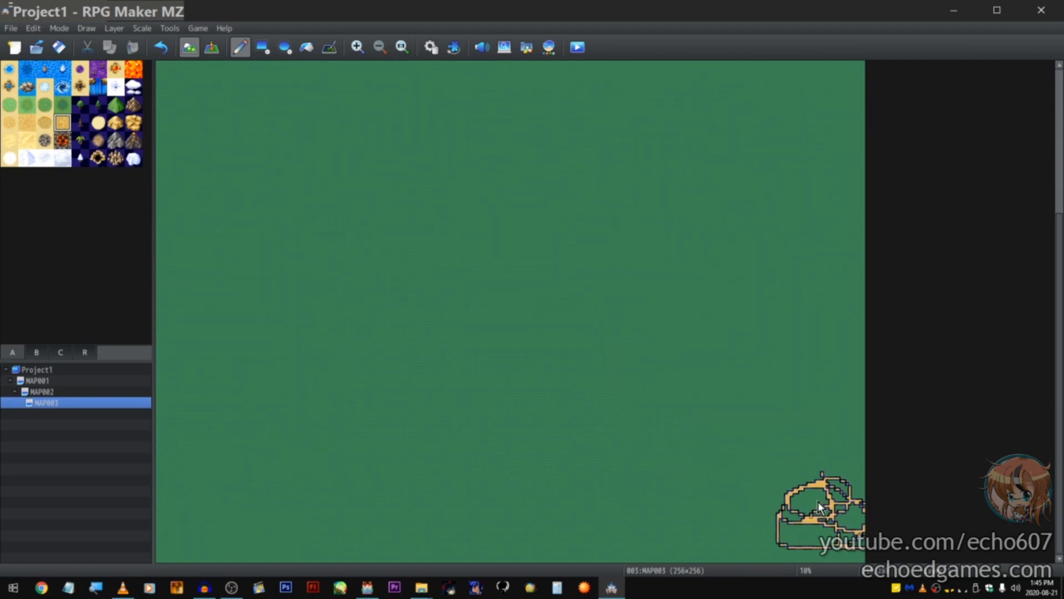
Step: In event mode, create an event on the dirt scribble with a blue-haired character image and name it happy
click(214, 53)
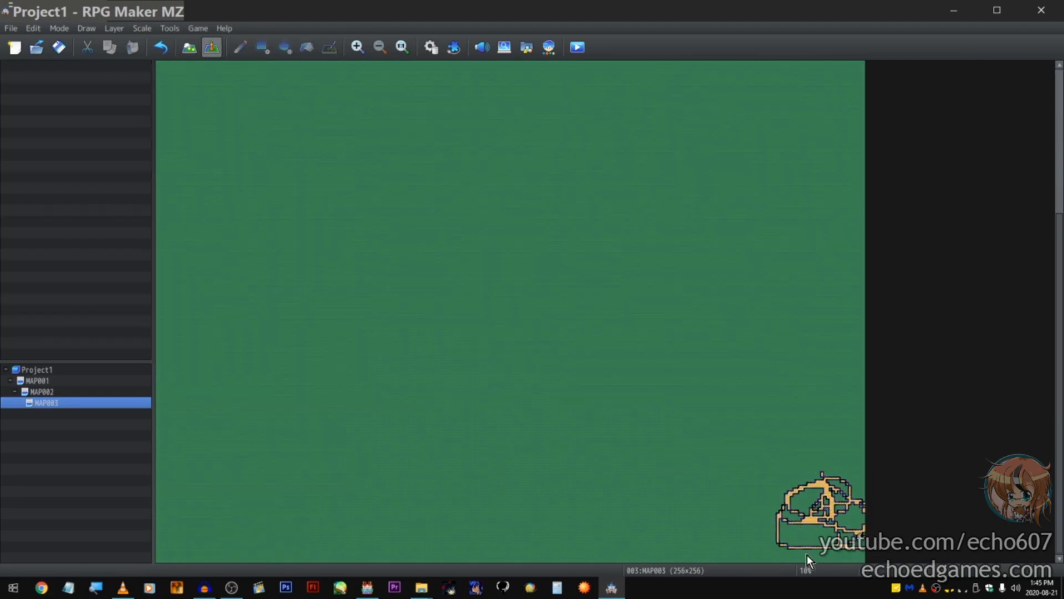
double_click(820, 507)
double_click(286, 349)
double_click(374, 328)
double_click(314, 125)
text(happy)
key(Return)
click(333, 254)
Step: Create an event with default settings near the map's upper-left corner and paste six copies of it around that area
double_click(190, 95)
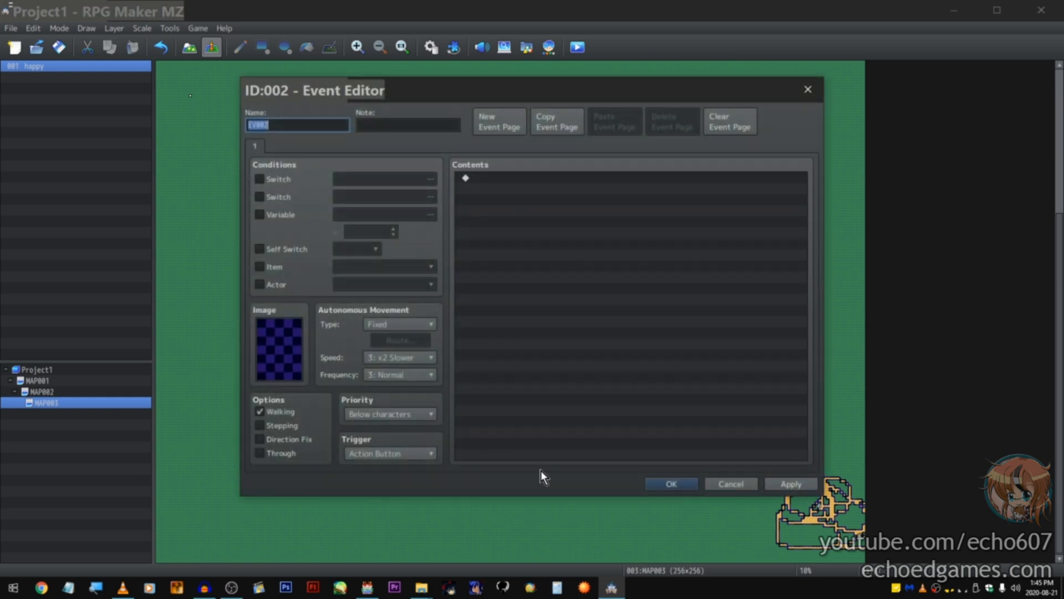
click(655, 481)
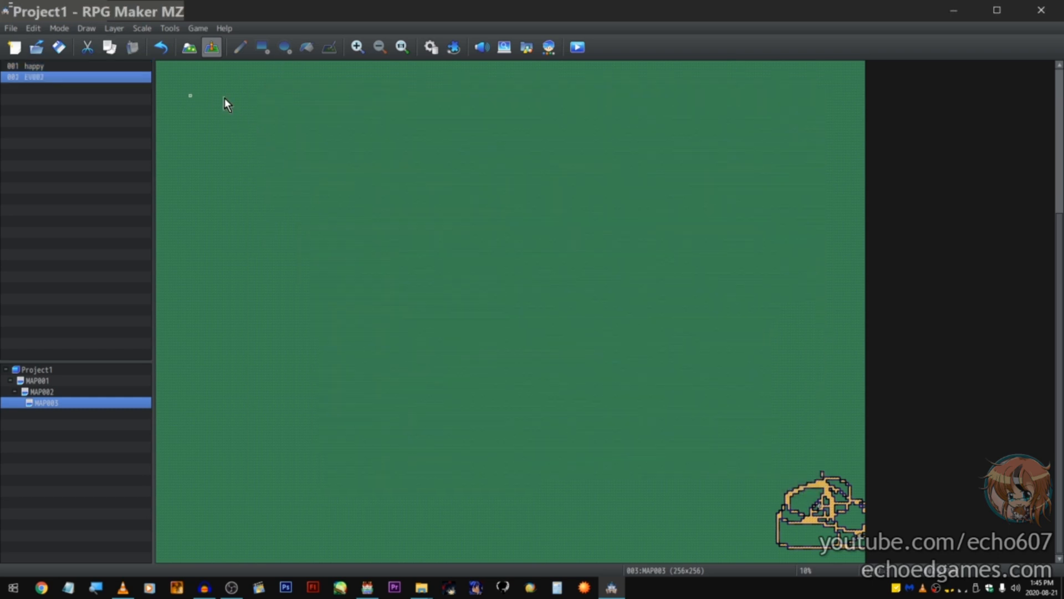
click(223, 95)
key(ctrl+v)
click(215, 161)
click(246, 76)
key(ctrl+v)
click(243, 131)
key(ctrl+v)
click(204, 126)
key(ctrl+v)
click(226, 89)
key(ctrl+v)
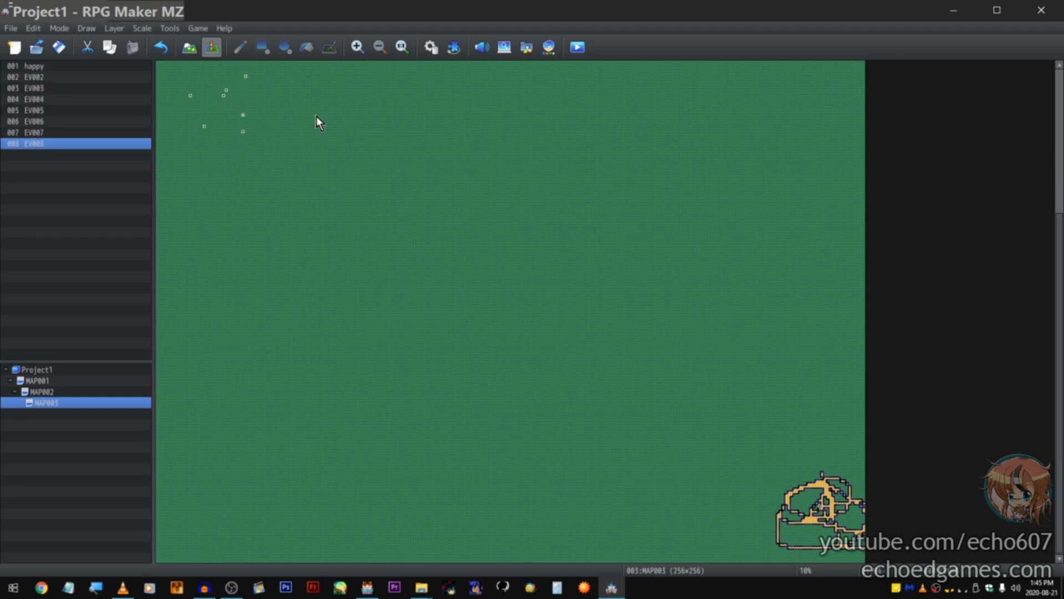
Step: Try to locate the happy event on the map from the event list, then view its settings and close them
ctrl+scroll(322, 119, up, 6)
click(454, 561)
drag(1059, 333, 1053, 64)
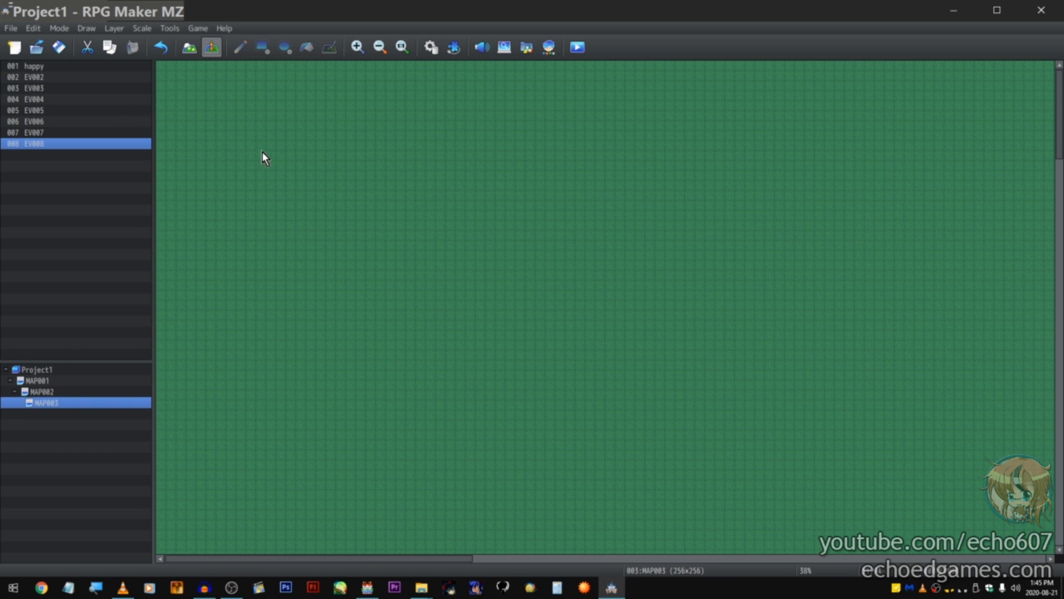
click(230, 124)
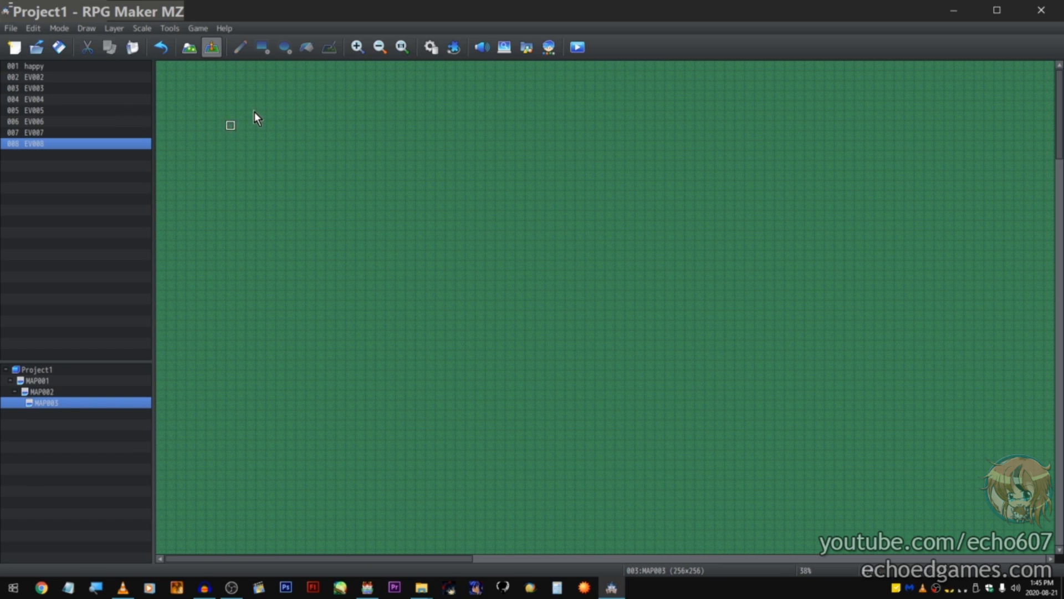
click(56, 70)
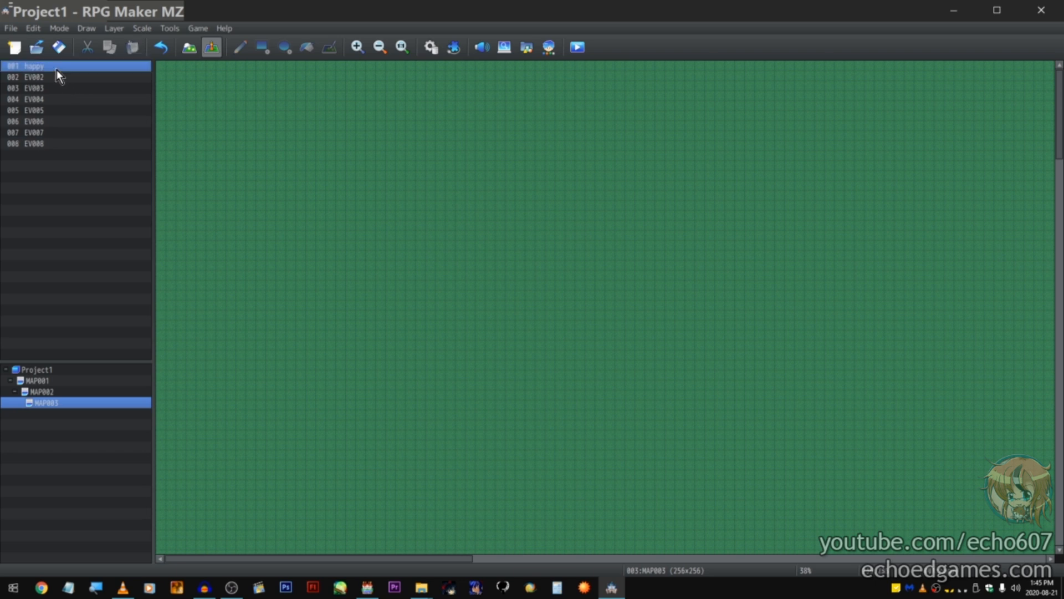
right_click(57, 69)
click(34, 71)
double_click(34, 71)
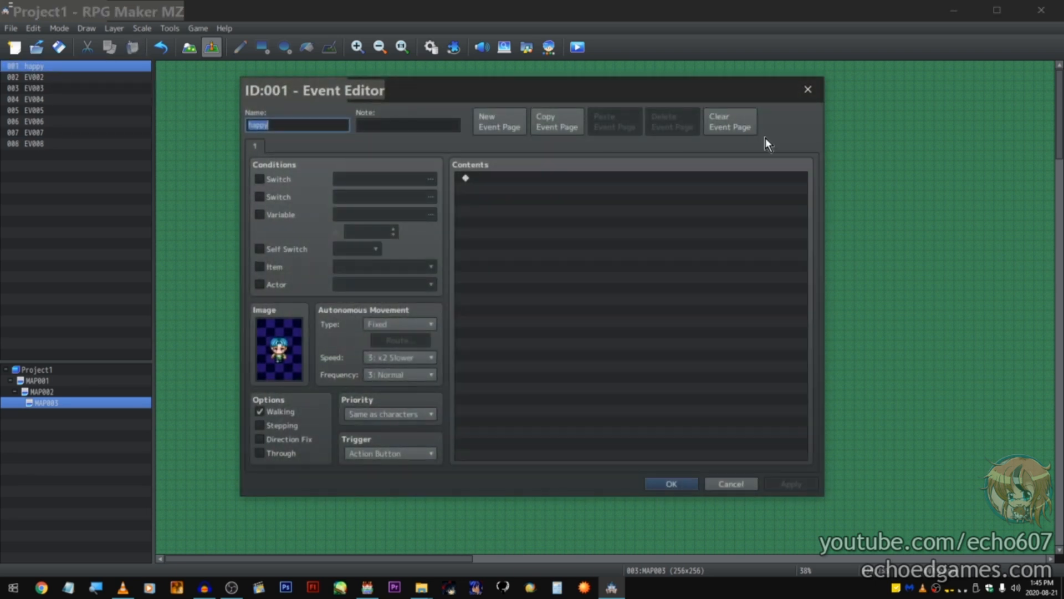
click(803, 91)
Step: Search the map events for the next name containing ha, starting from happy, and close the search dialog
right_click(317, 146)
right_click(96, 128)
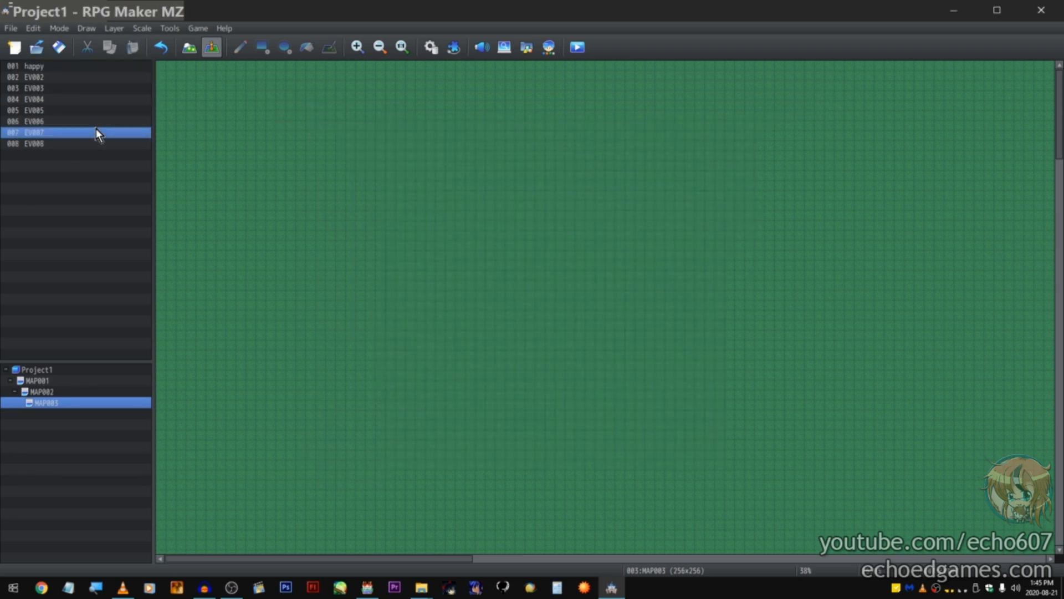
right_click(98, 67)
click(152, 98)
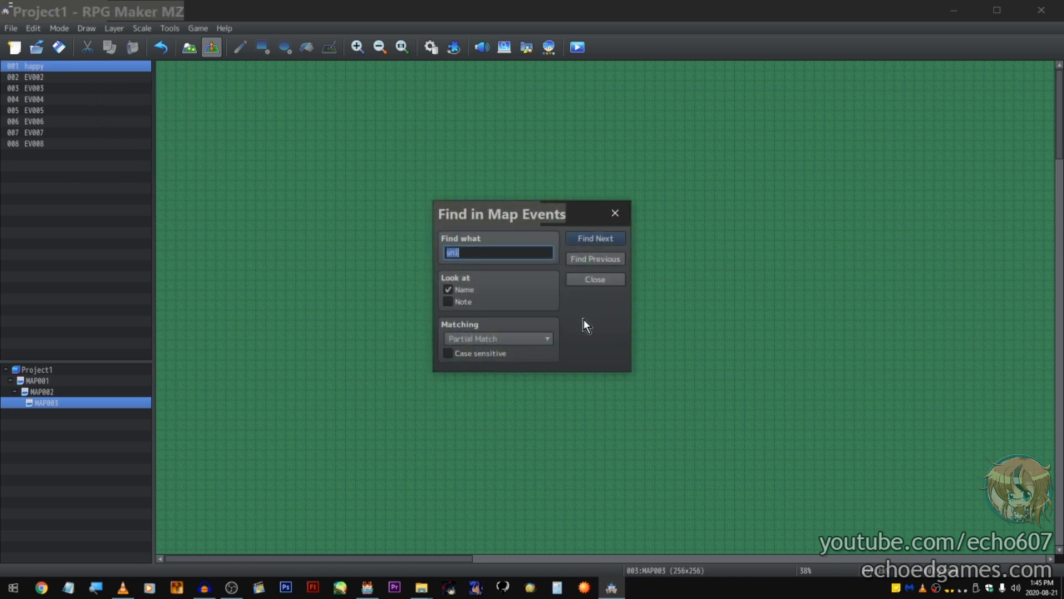
text(ha)
click(603, 242)
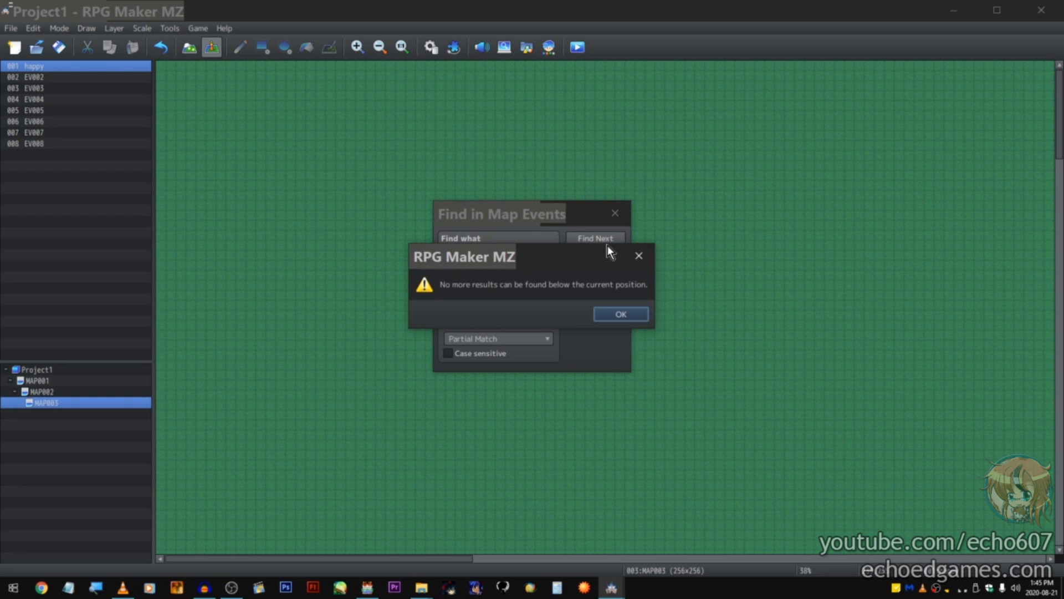
key(Return)
click(600, 285)
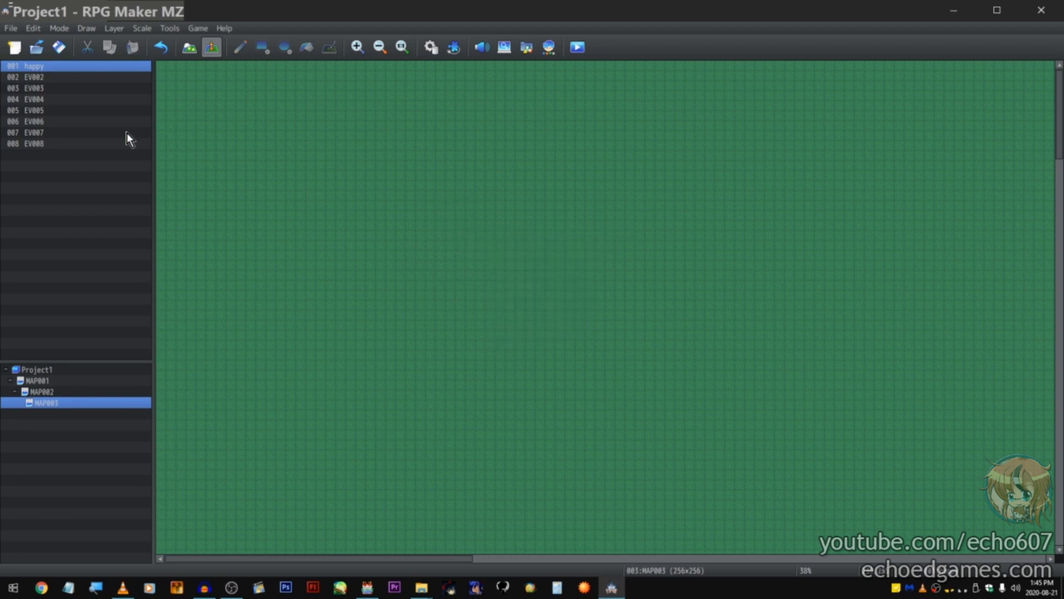
Step: Starting from event 004, search for the next and then the previous names containing ha, and close the search dialog
click(66, 145)
right_click(115, 101)
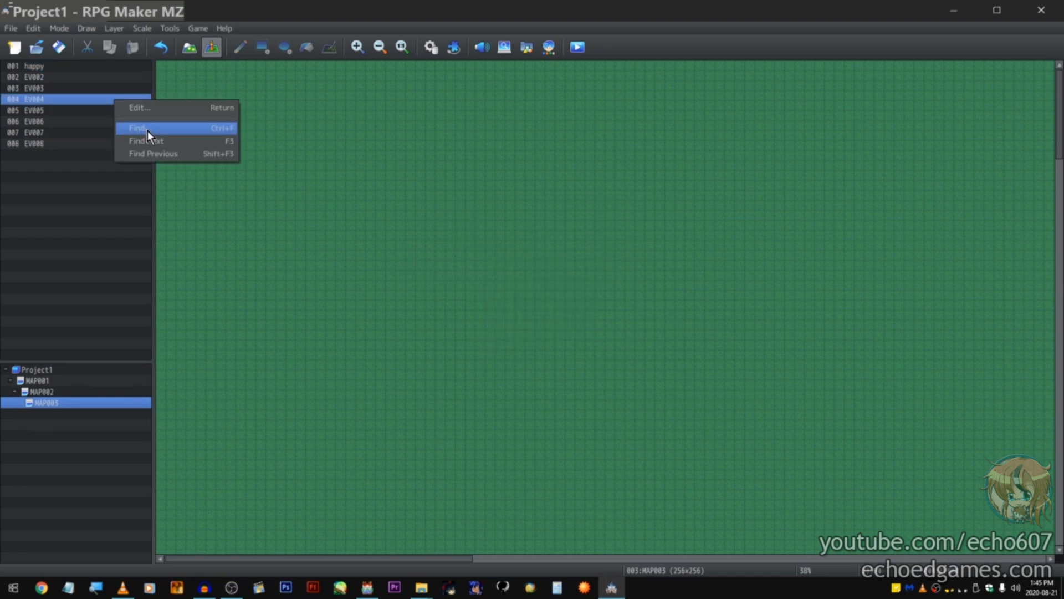
click(146, 131)
click(601, 238)
key(Return)
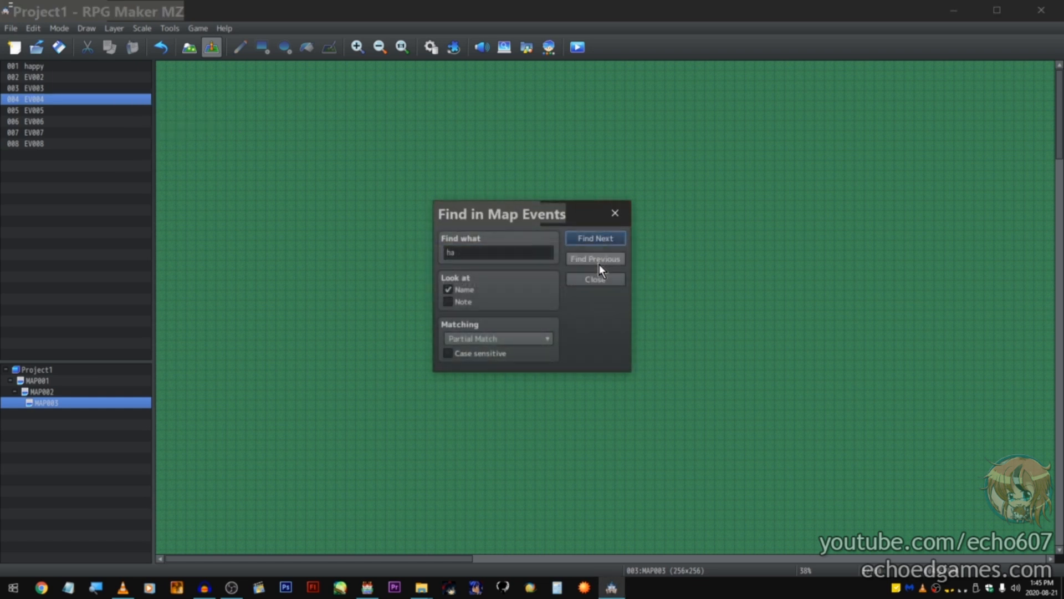
click(599, 263)
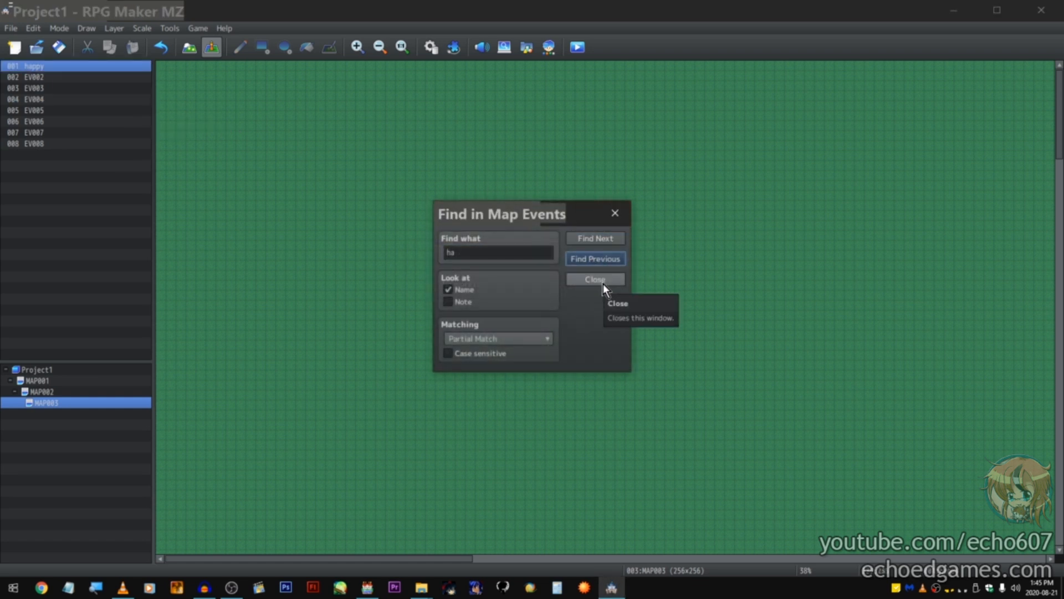
click(602, 260)
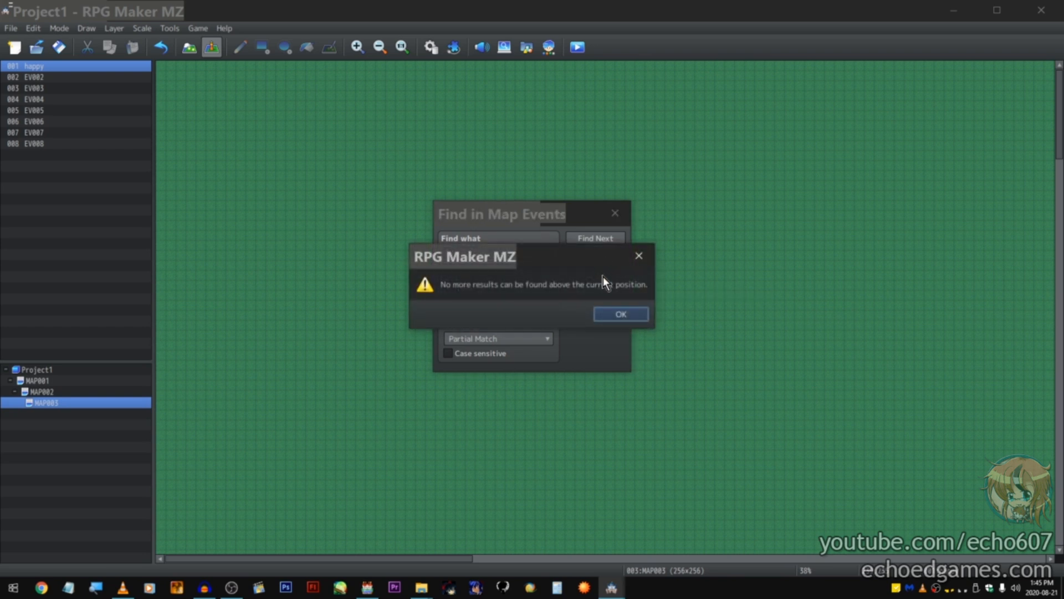
key(Return)
click(602, 281)
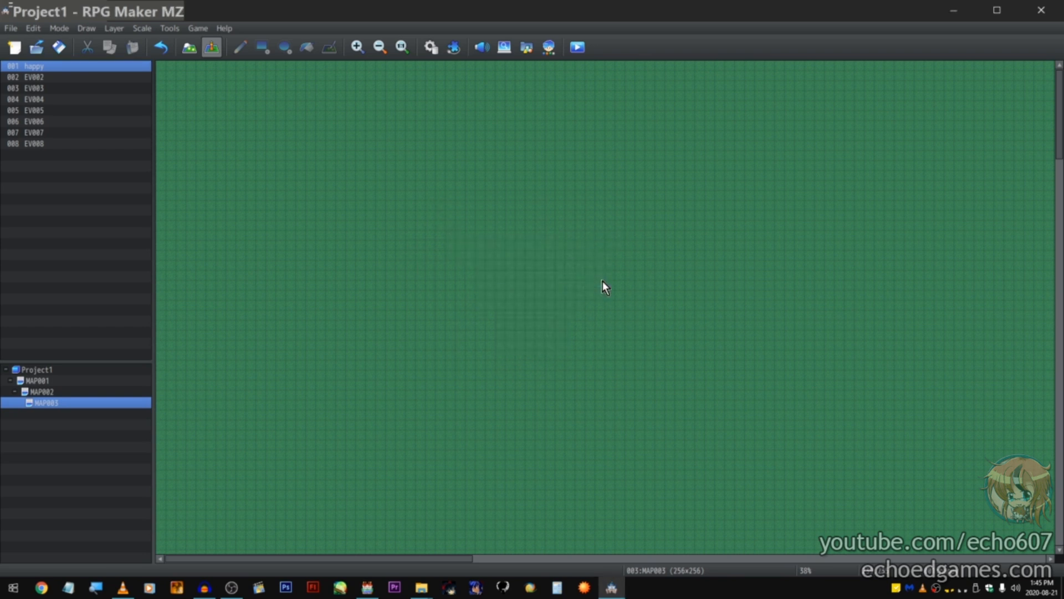
Step: Search the map events for the next and the previous names containing uni, starting from an empty tile
right_click(483, 199)
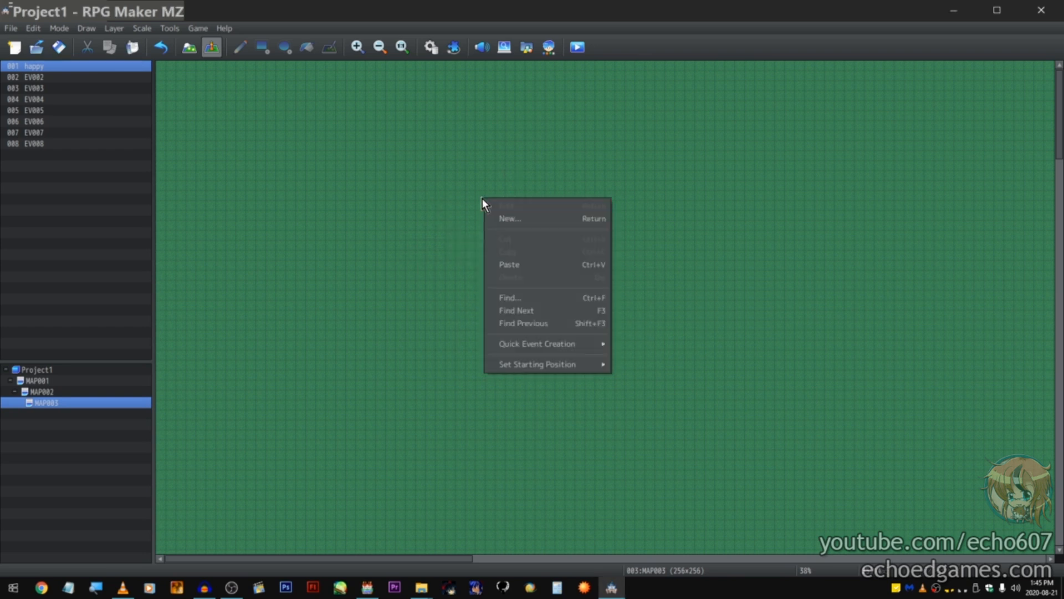
click(557, 300)
click(609, 238)
key(Return)
click(609, 264)
key(Return)
Step: From another empty map tile, search for the next event name containing hap and close the search dialog
click(280, 195)
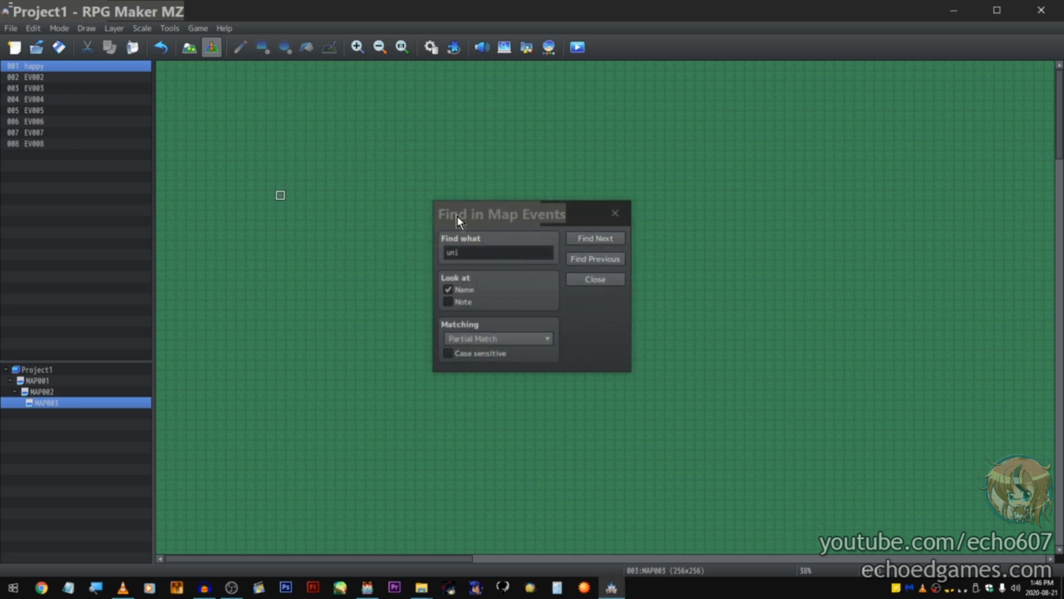
double_click(521, 250)
text(hap)
click(592, 237)
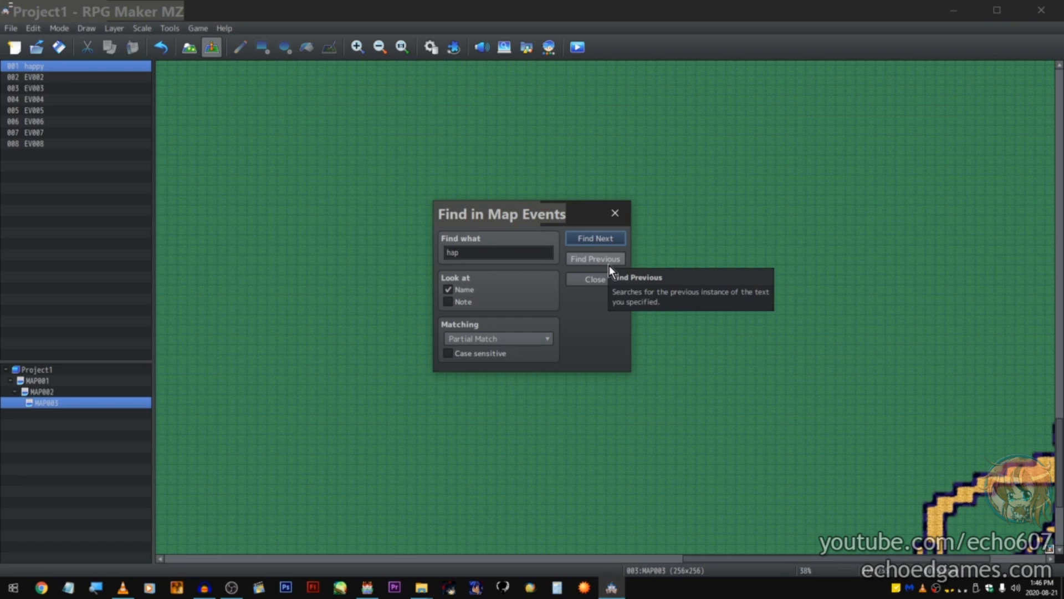
click(608, 279)
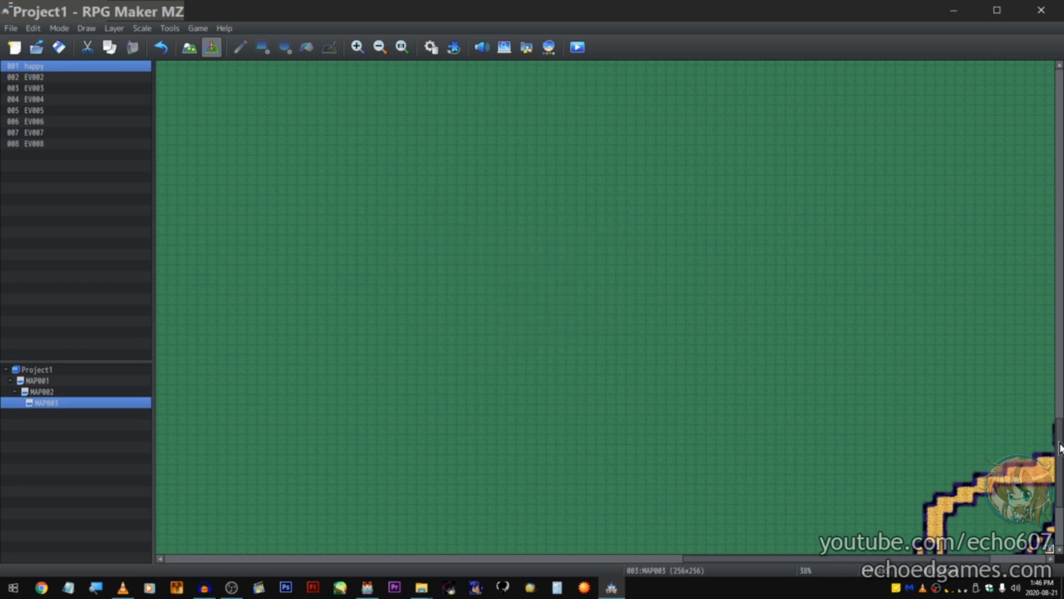
Step: Starting from event 004, search for the next and previous names containing hap, close the dialog and inspect the map around the happy event
drag(1063, 441, 1062, 240)
click(560, 561)
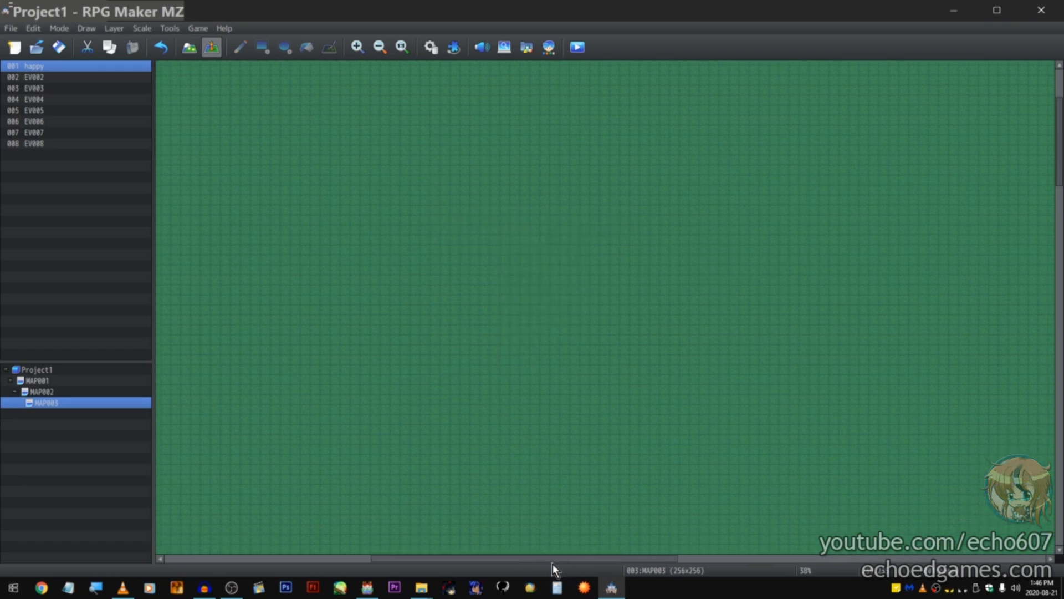
right_click(61, 98)
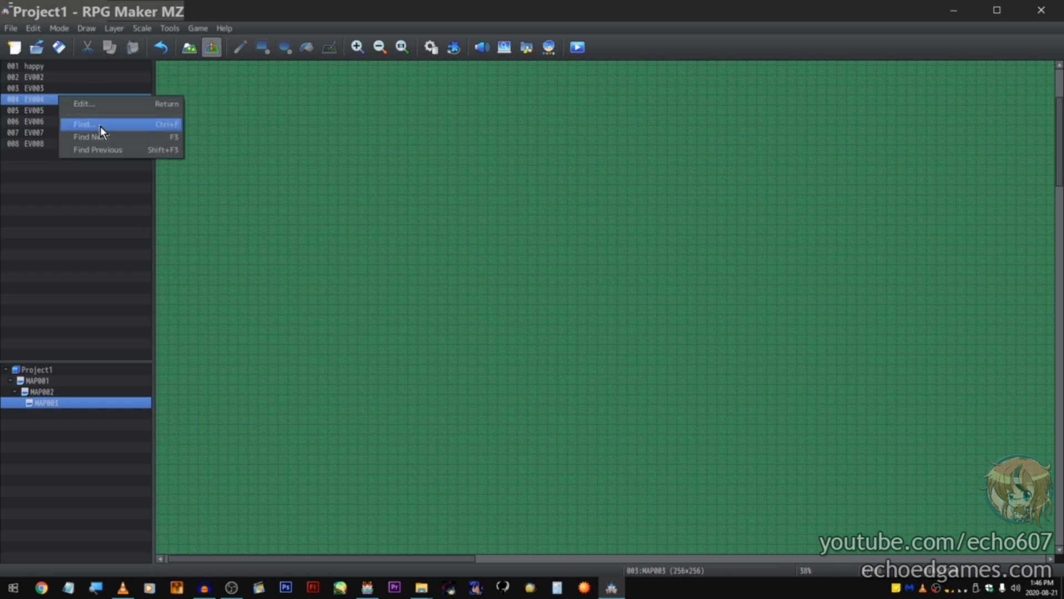
click(101, 126)
click(617, 237)
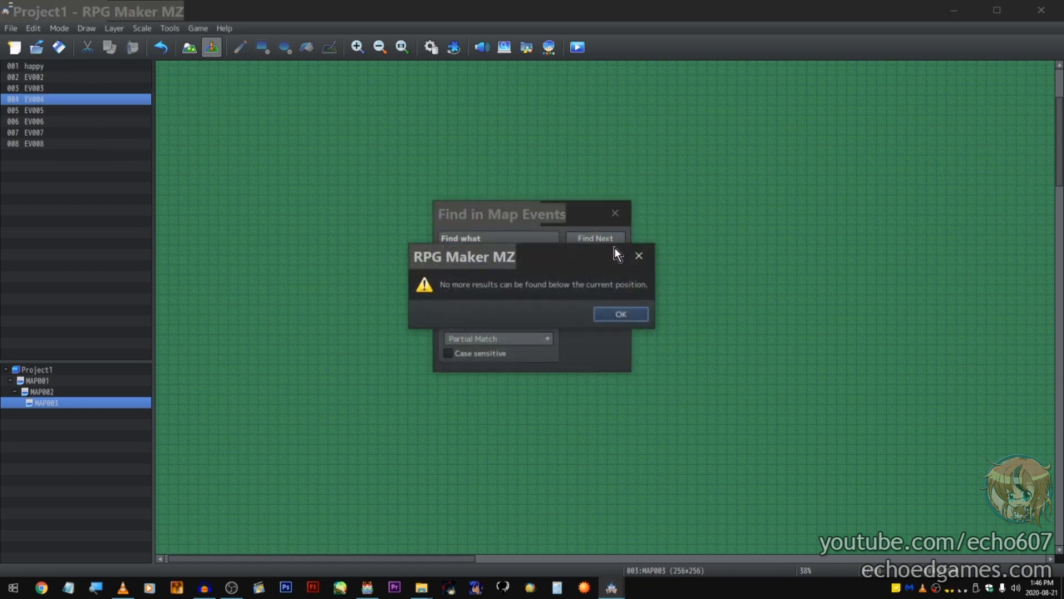
key(Return)
click(609, 257)
click(607, 279)
click(1000, 556)
click(999, 556)
click(1060, 508)
click(1060, 509)
click(1060, 513)
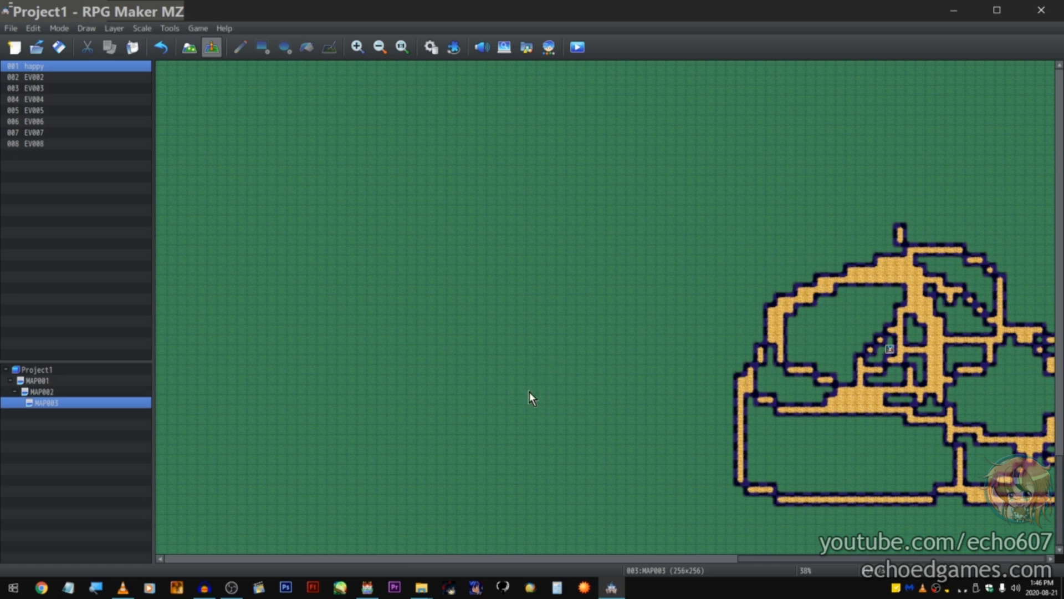
Step: Delete MAP003 and display MAP002 at 100% scale
right_click(92, 414)
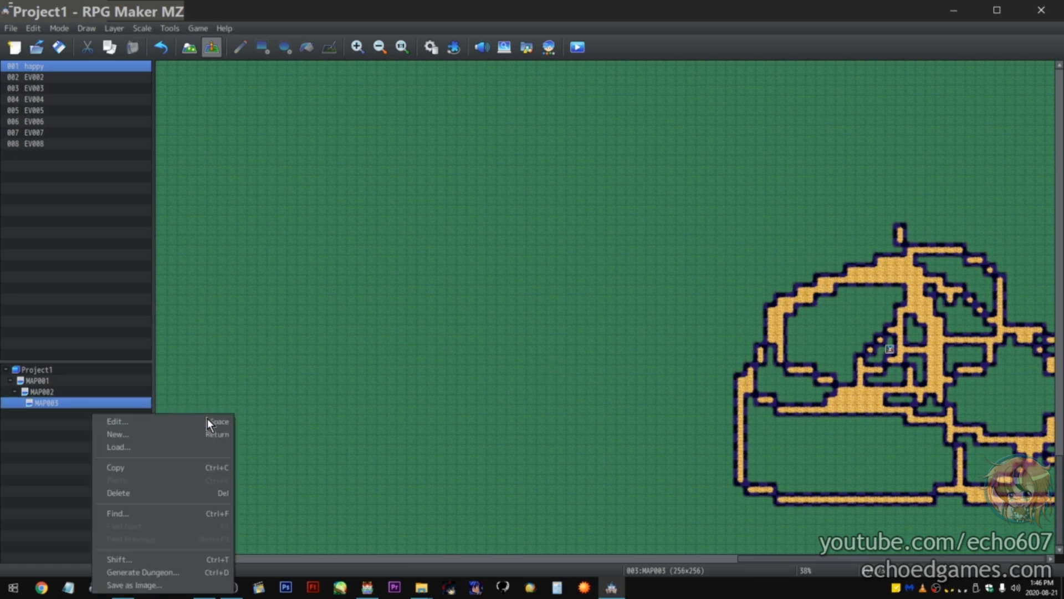
click(195, 494)
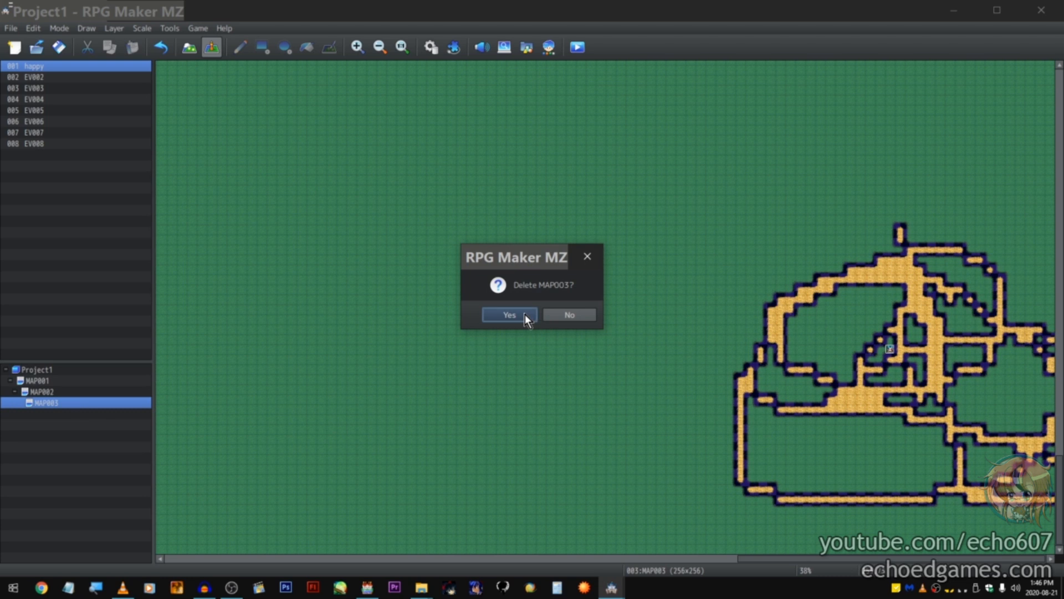
click(524, 314)
click(403, 54)
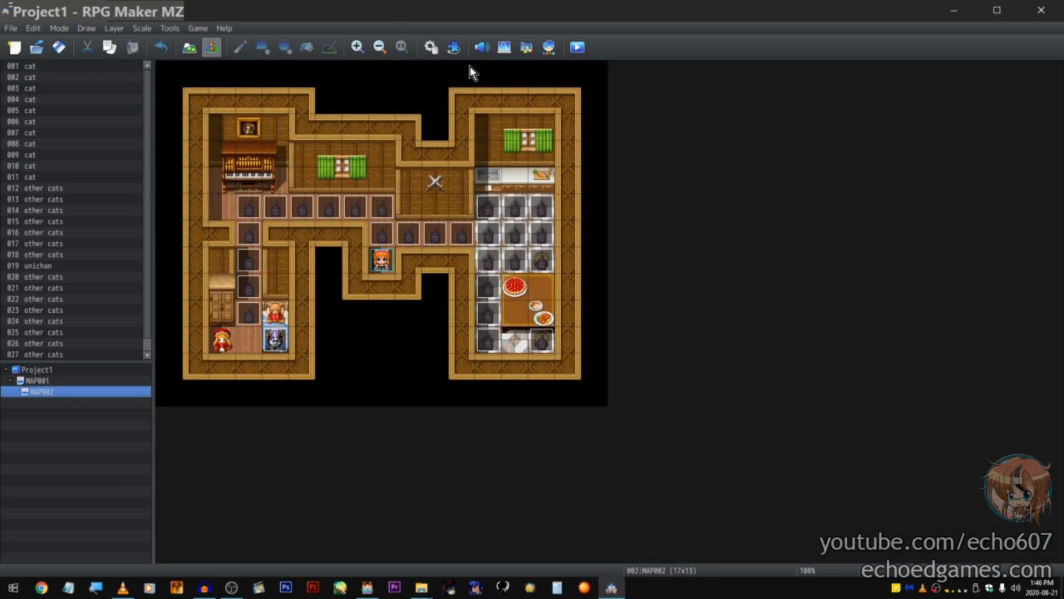
Step: Start a playtest with the project changes saved and look through the save slots on the game's load screen
click(580, 47)
click(504, 312)
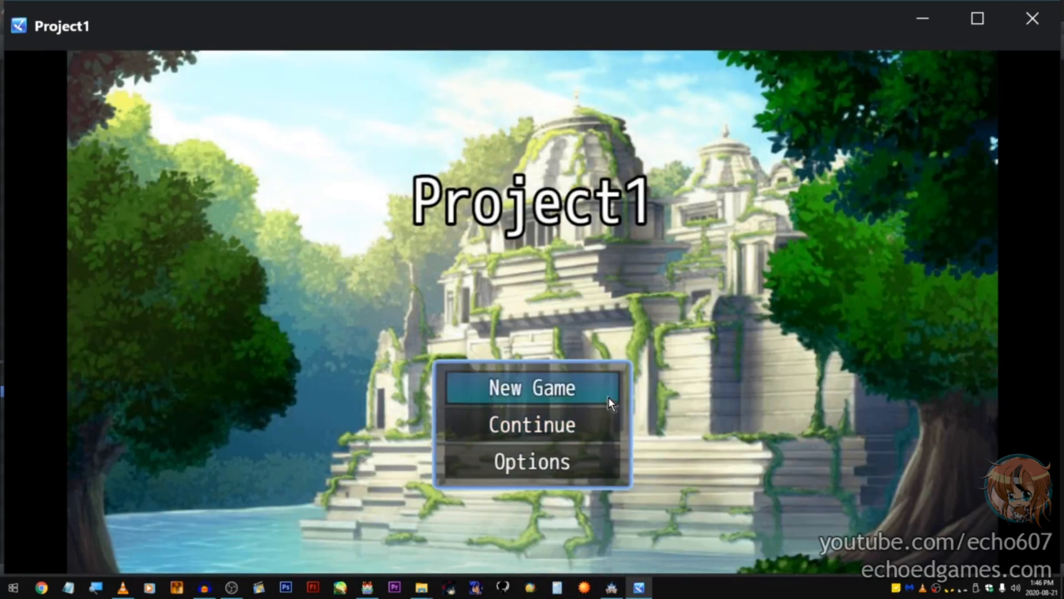
key(Down)
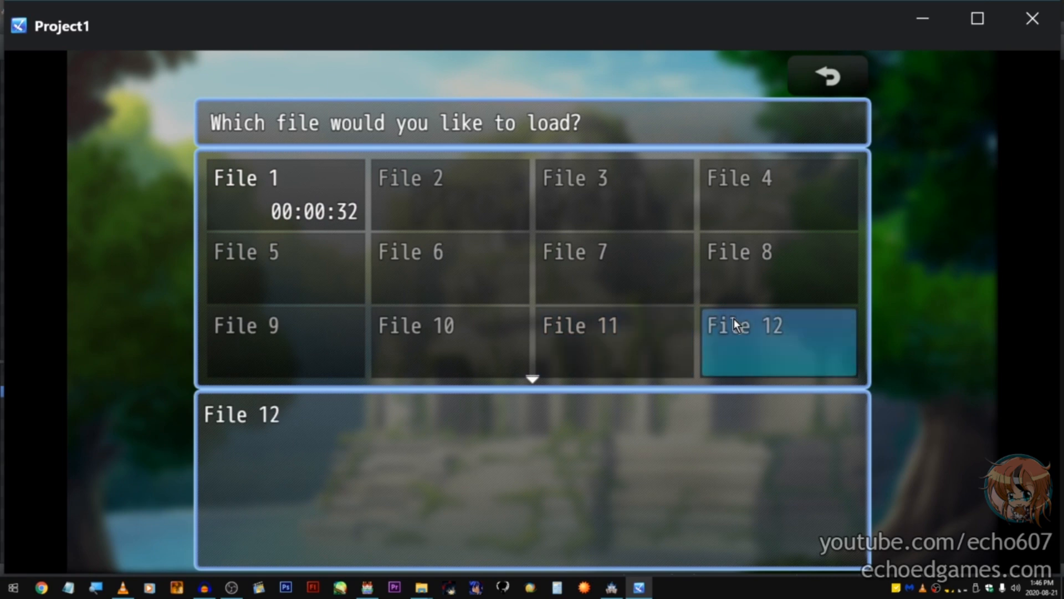
scroll(720, 319, down, 2)
right_click(597, 436)
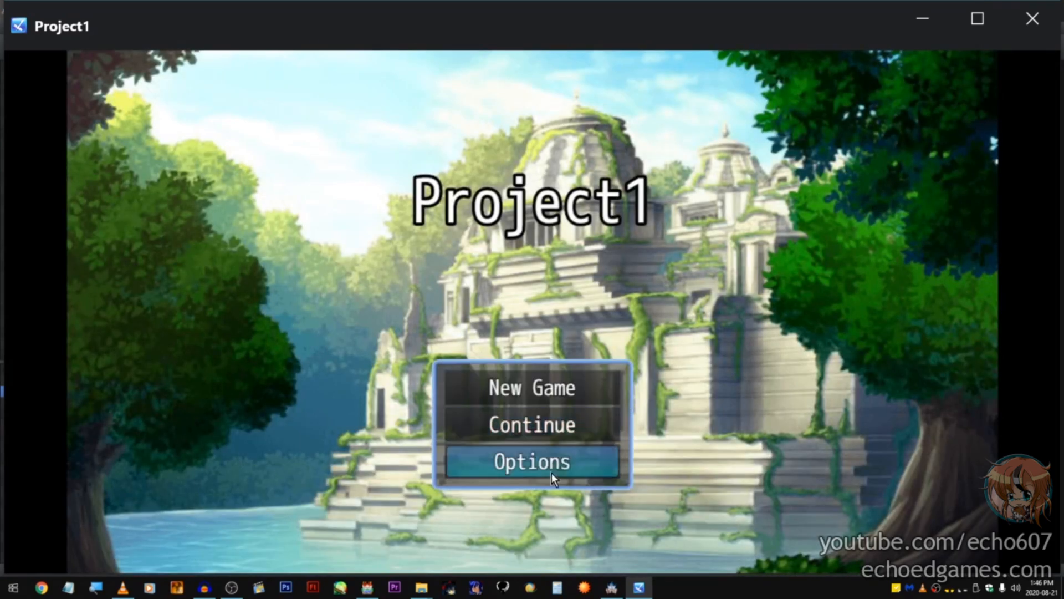
click(548, 473)
right_click(549, 473)
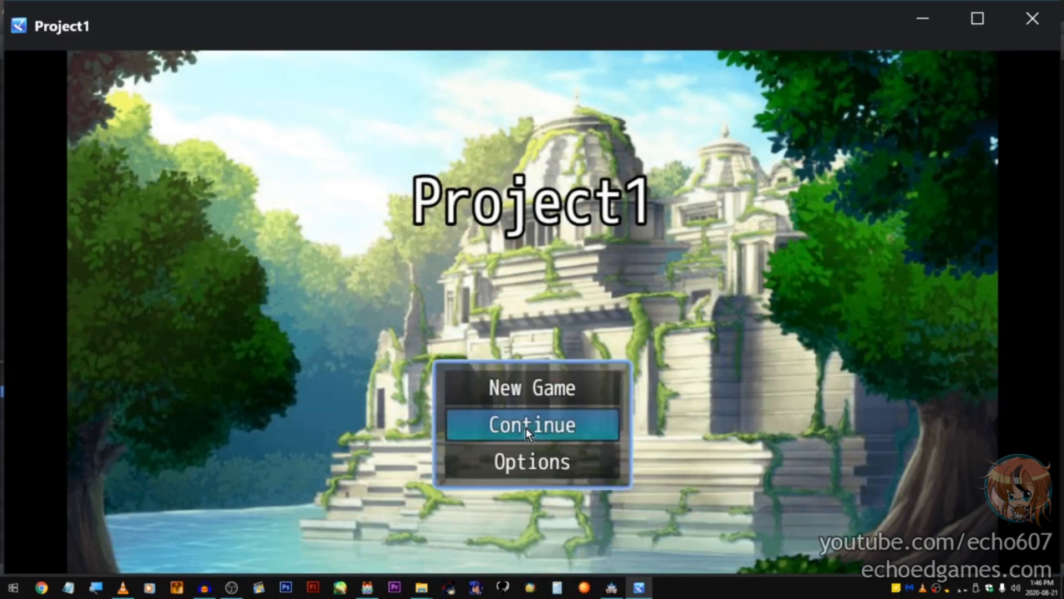
Step: Browse the load screen's save slots again down to File 19 and close the playtest
click(525, 426)
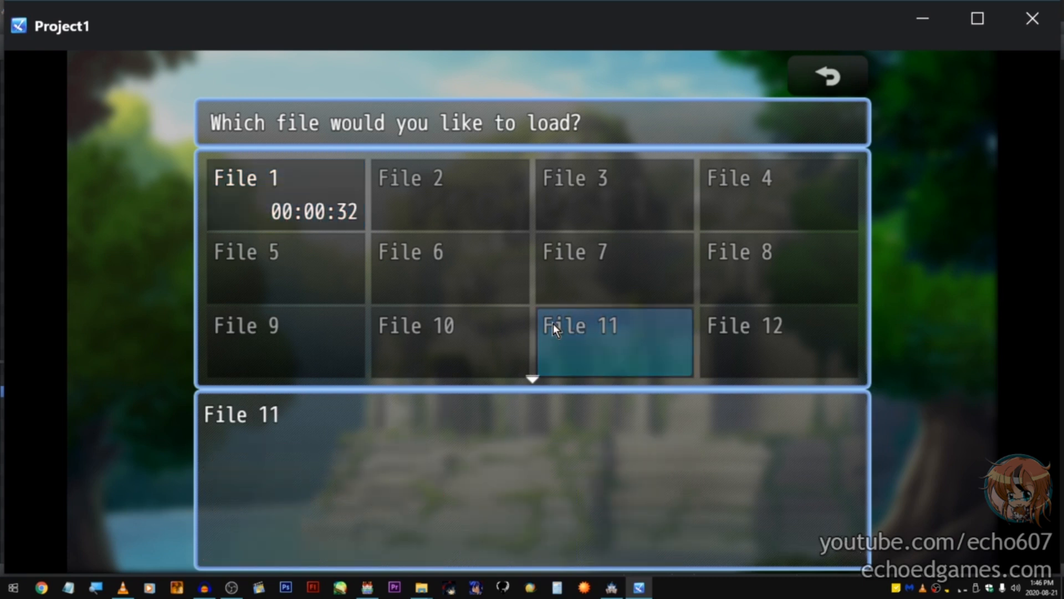
scroll(552, 327, down, 2)
scroll(544, 353, up, 2)
scroll(545, 358, down, 2)
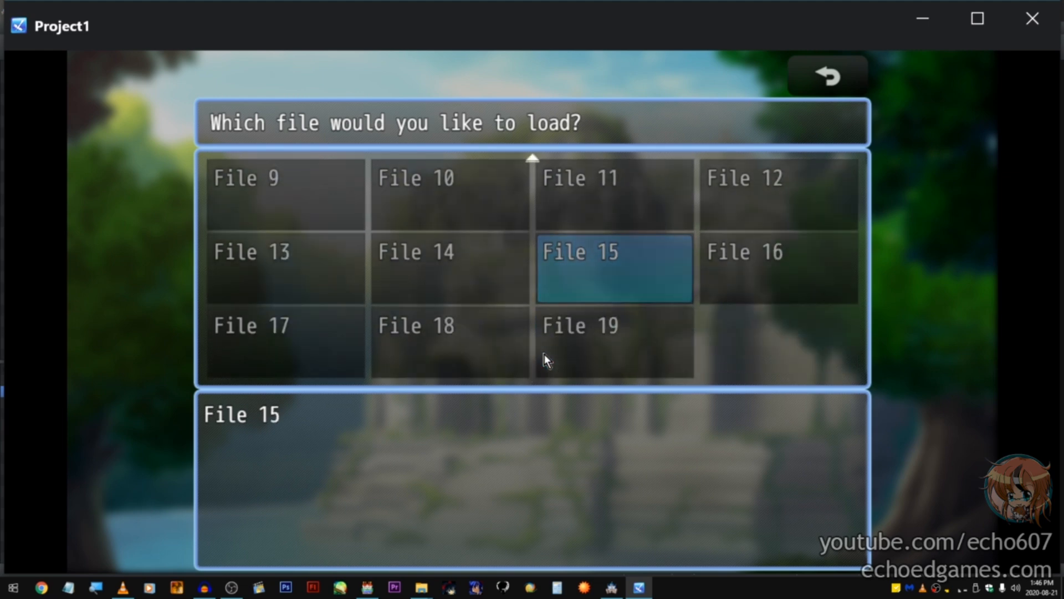
right_click(544, 359)
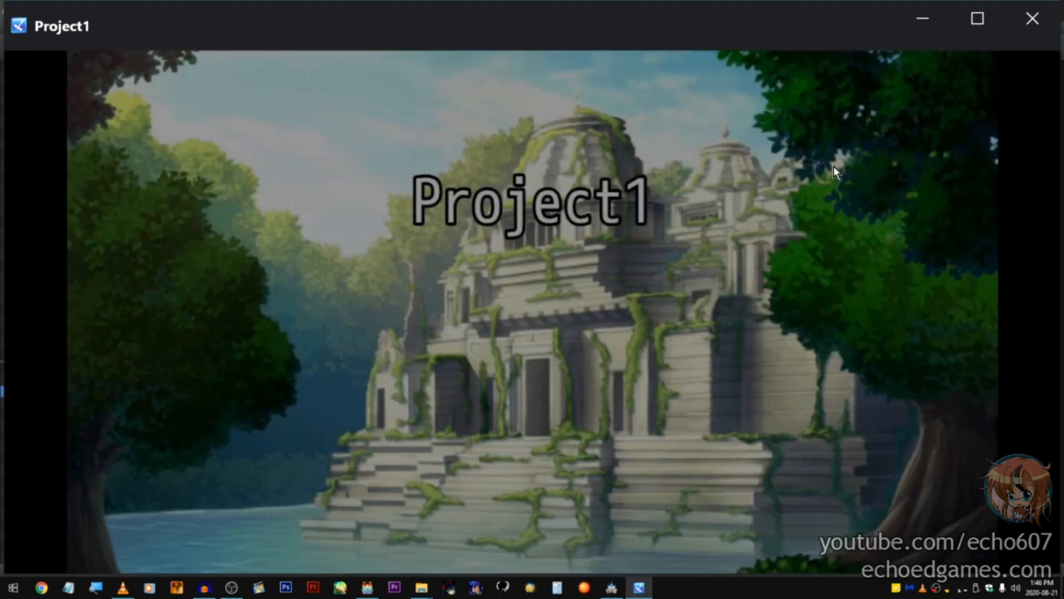
click(1032, 18)
Step: Enable Autosave in the database's System 1 settings and start a playtest with the project saved
click(453, 51)
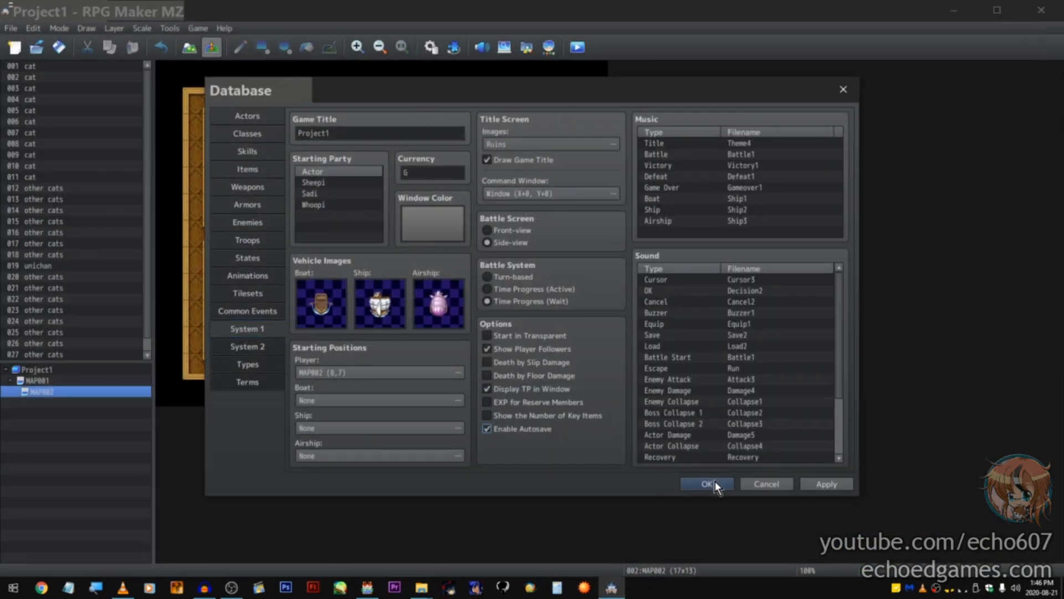
click(713, 482)
click(577, 48)
click(503, 314)
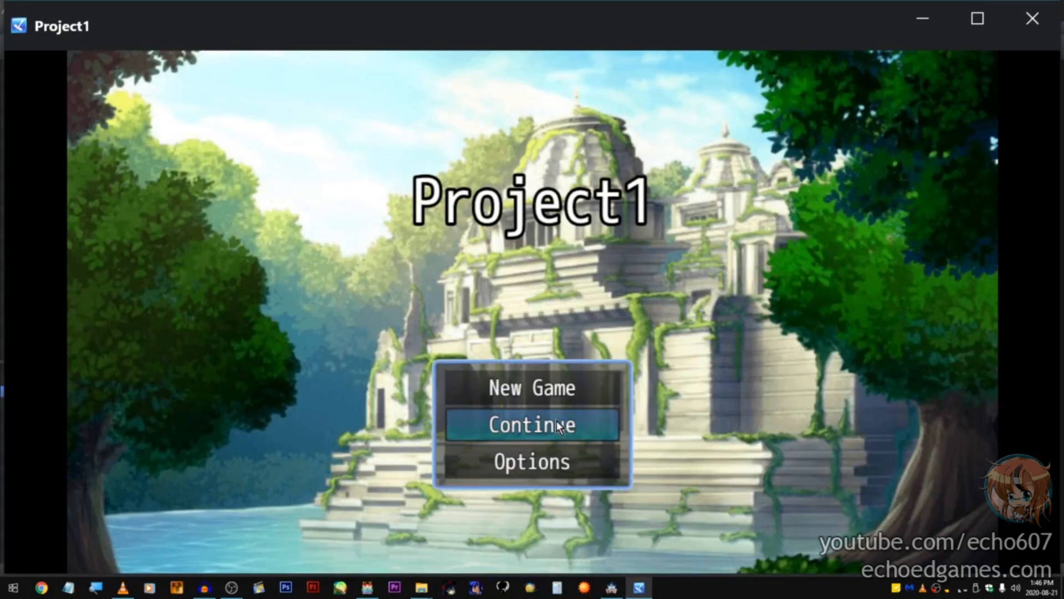
Step: Examine the Autosave slot on the game's load screen and return to the title screen
click(554, 428)
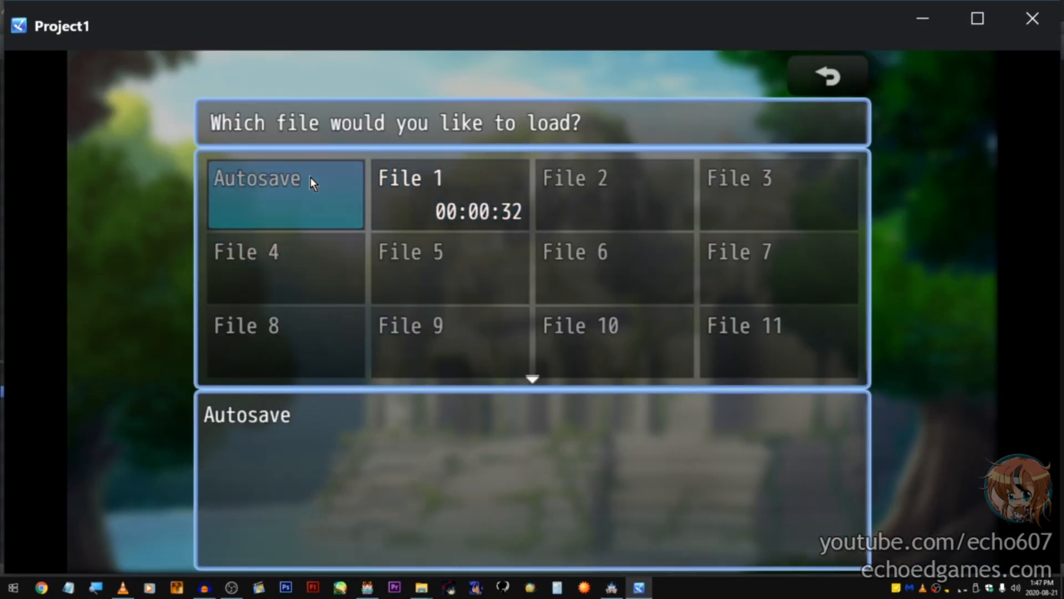
scroll(311, 179, down, 2)
scroll(333, 211, up, 2)
key(Escape)
Step: Turn off the game's Touch UI option and revisit the options screen to compare its on-screen controls
click(554, 460)
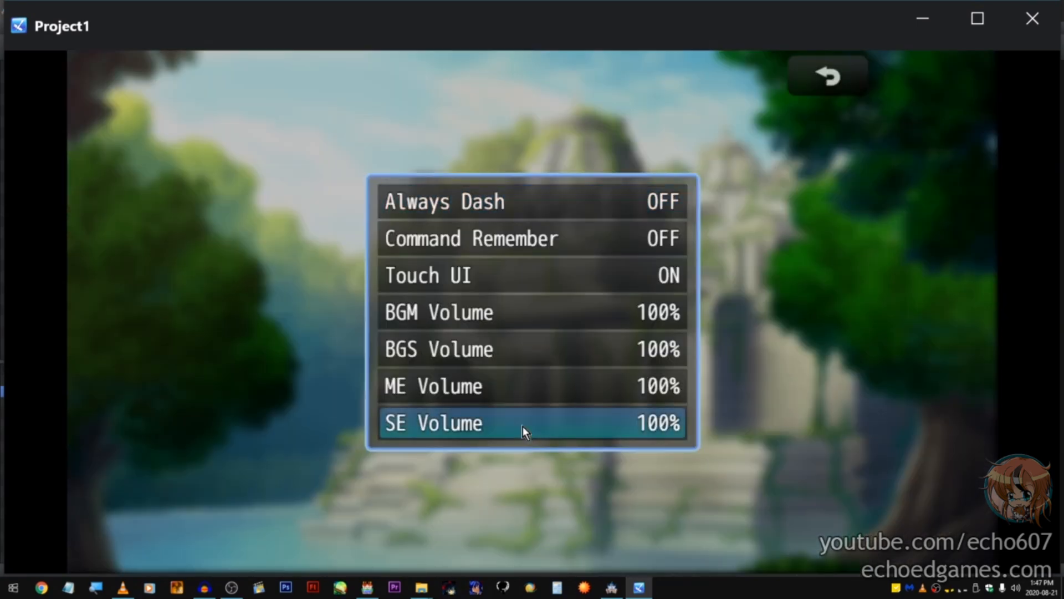
click(557, 269)
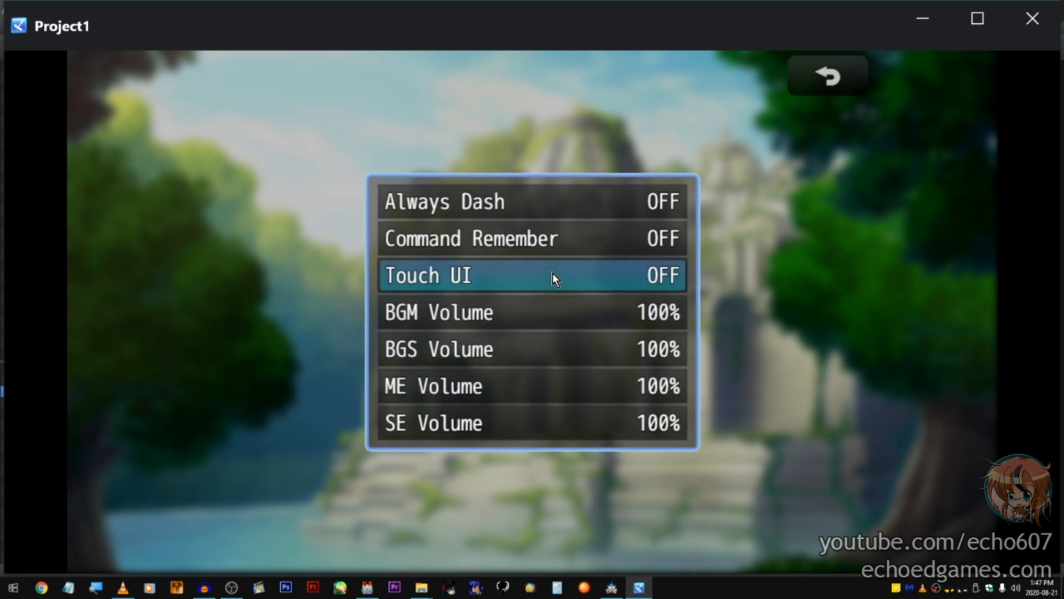
key(Escape)
click(537, 464)
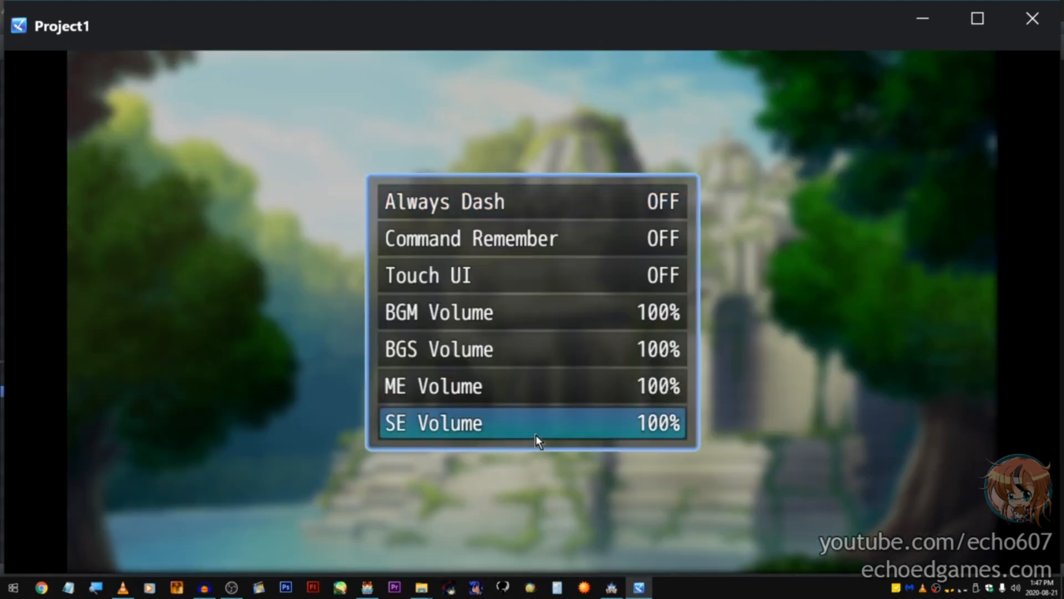
key(Escape)
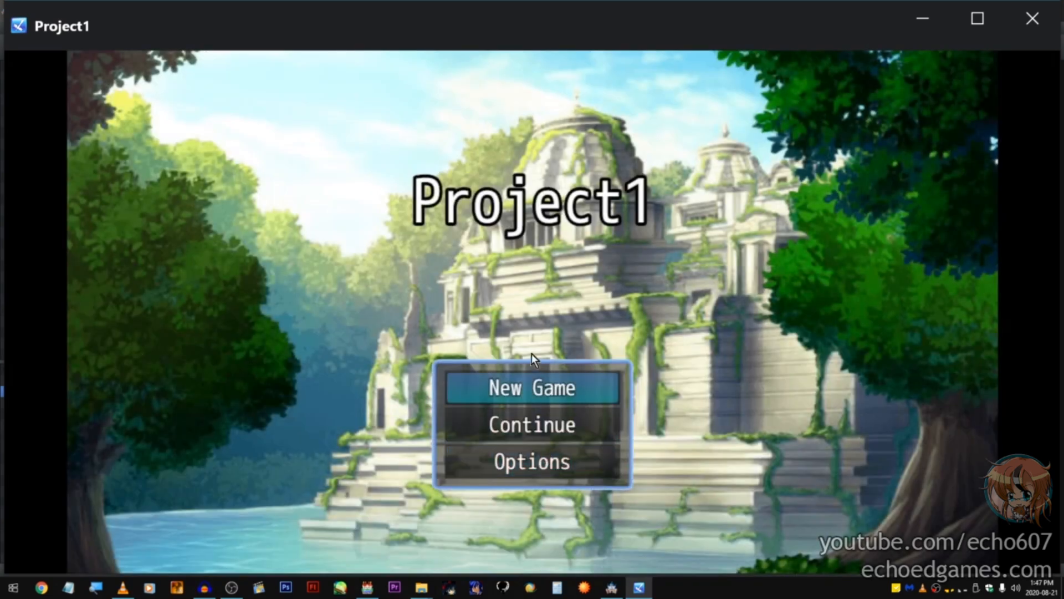
Step: Turn the game's Touch UI option back on and return to the title screen
click(542, 464)
click(561, 276)
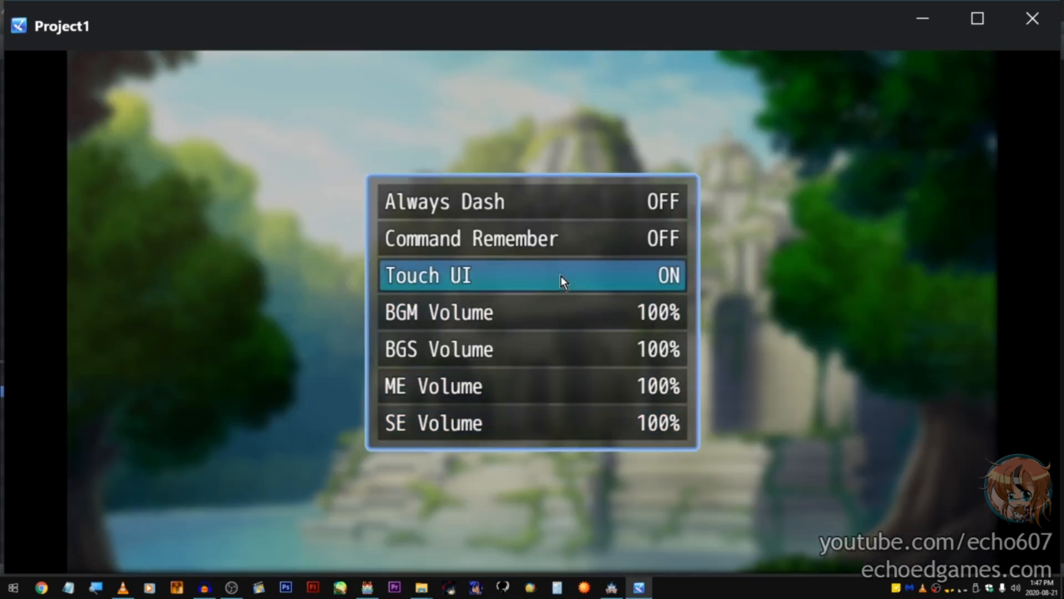
key(Escape)
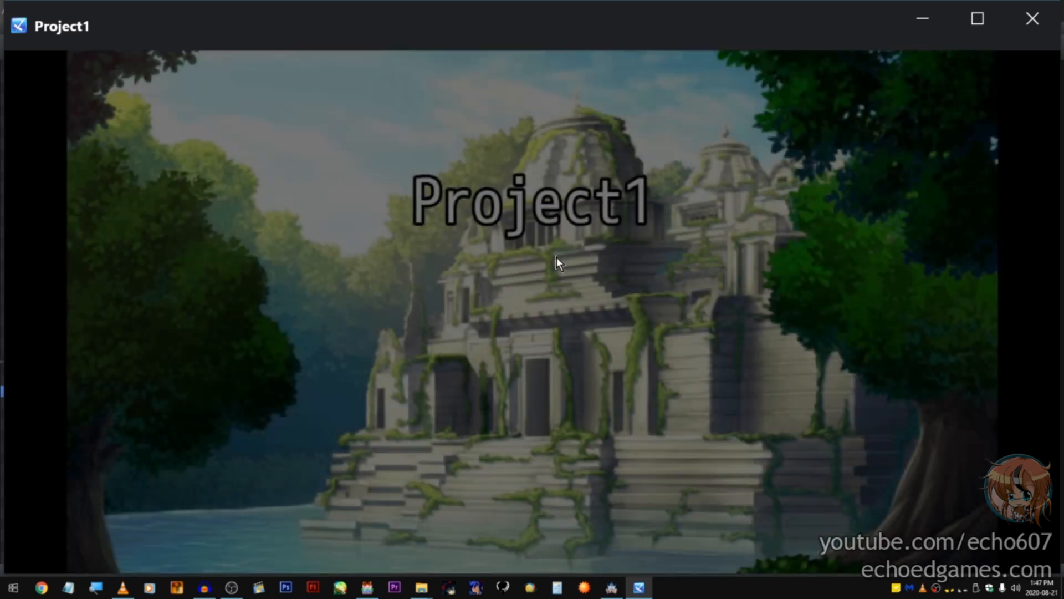
Step: Start a new game and walk the party through the hallway to the bed
click(511, 390)
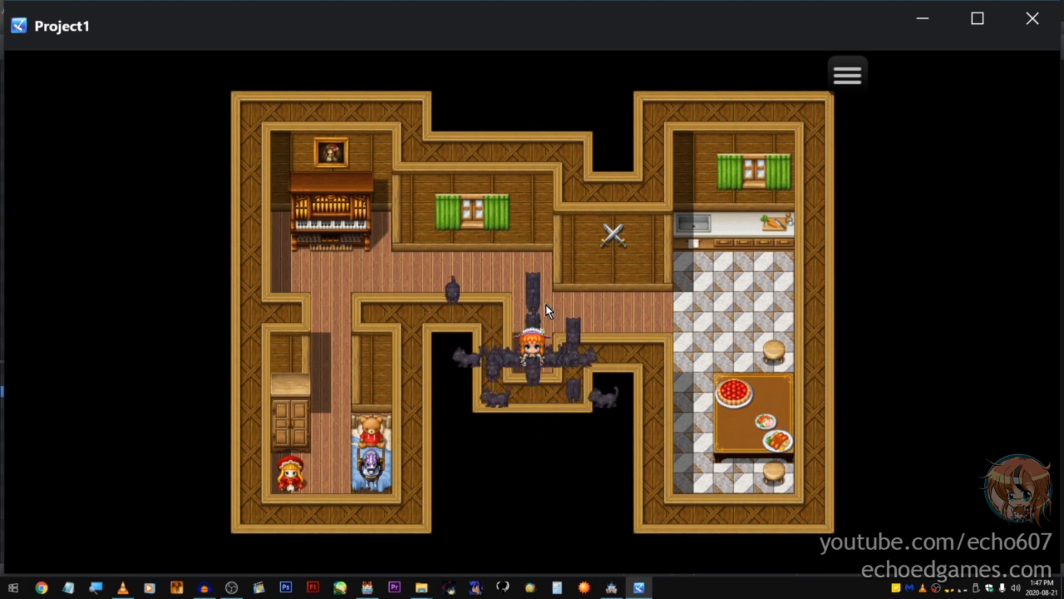
click(541, 318)
click(349, 280)
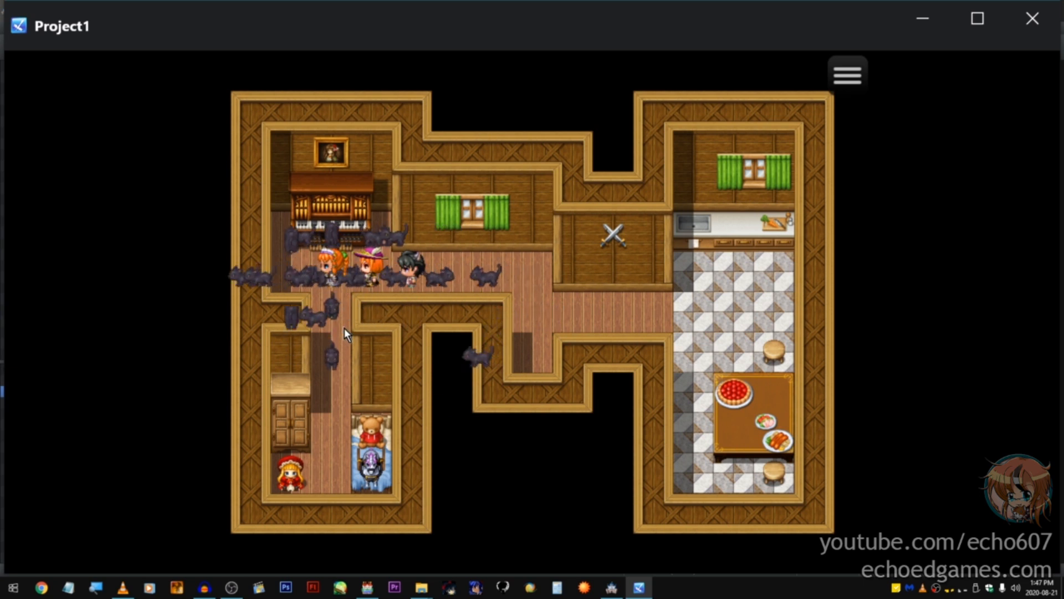
click(342, 434)
click(361, 465)
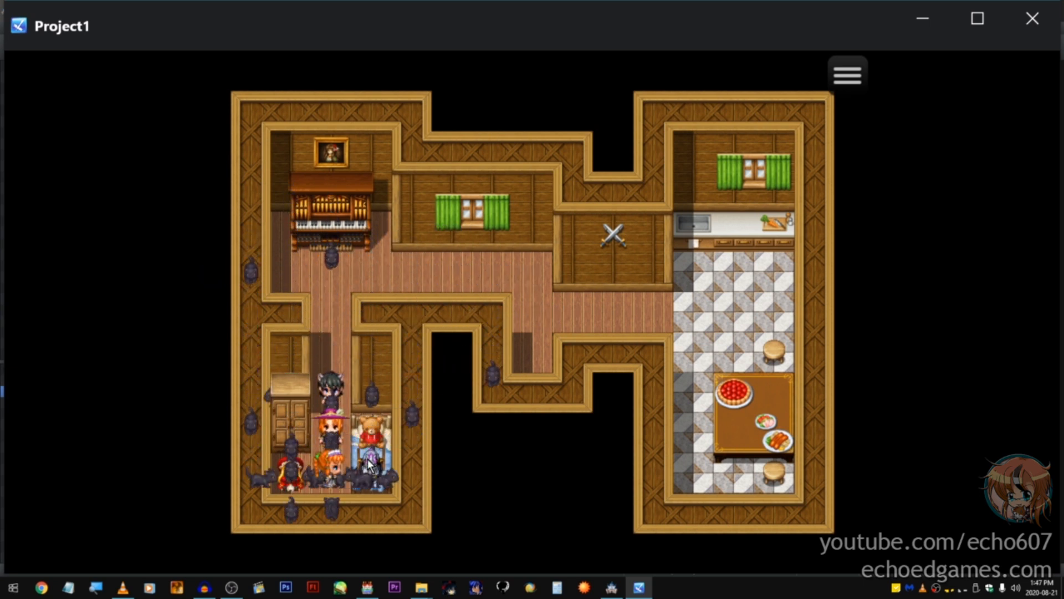
Step: Walk the party from the bedroom through the hallway to the kitchen floor below the dining table
click(331, 291)
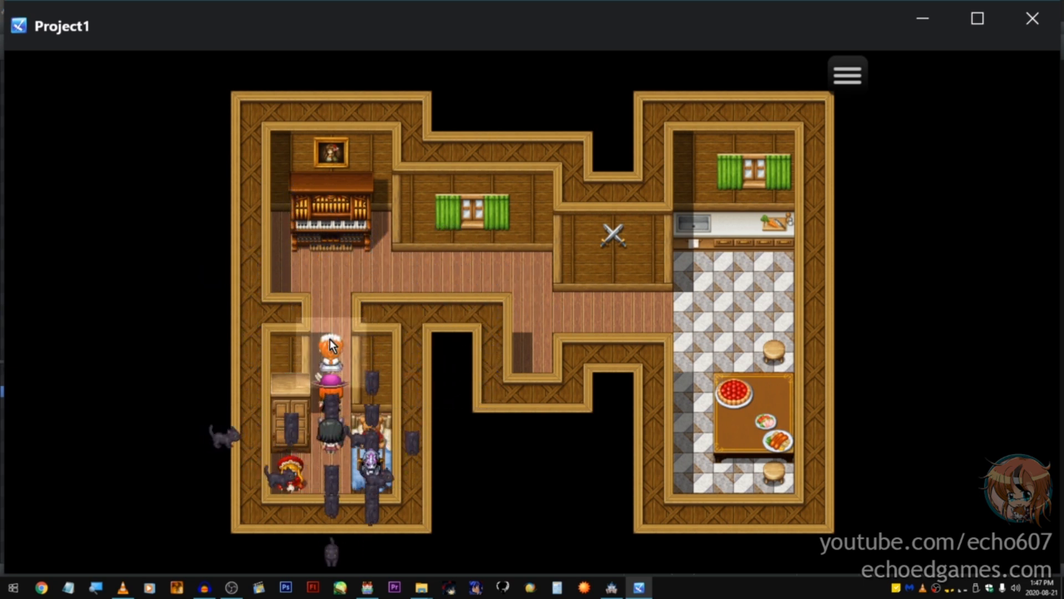
click(441, 284)
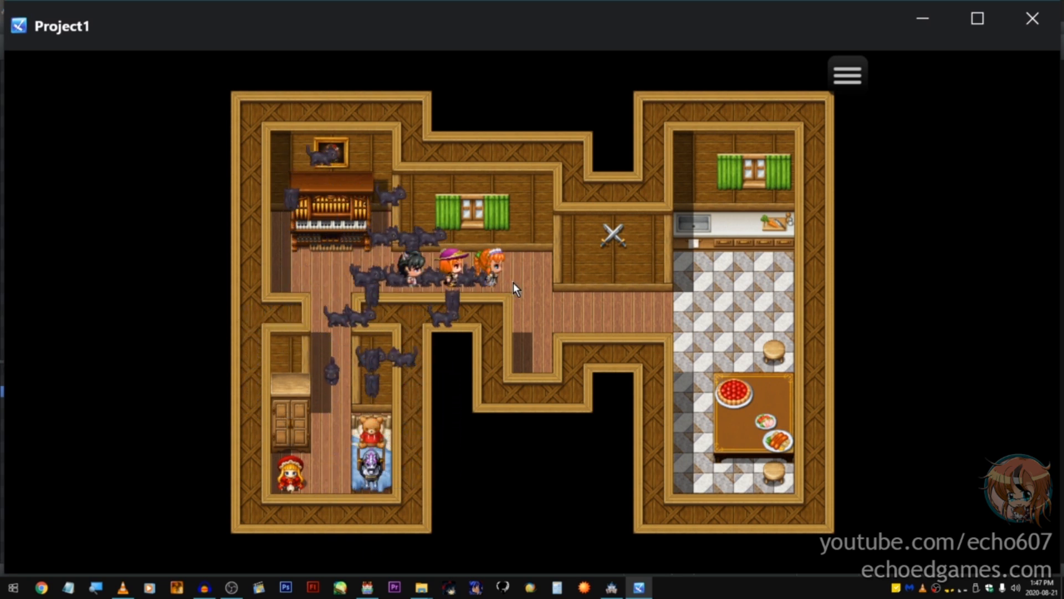
click(750, 285)
click(746, 482)
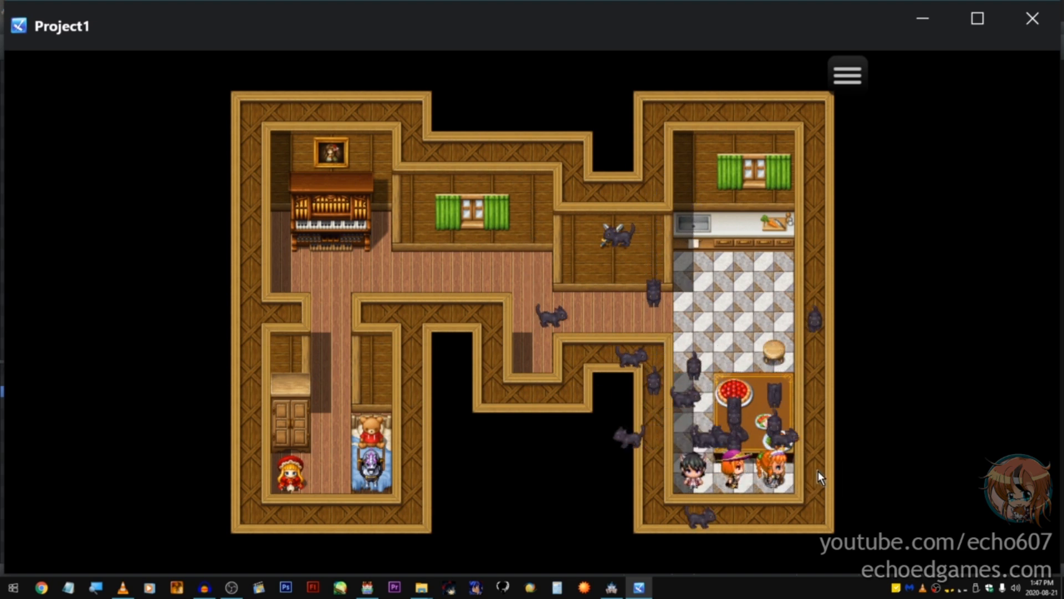
Step: Steer the party up through the kitchen and around the house with a continuously moving destination
click(690, 266)
mouse_move(693, 288)
mouse_down()
mouse_move(607, 302)
mouse_move(493, 266)
mouse_move(343, 285)
mouse_move(331, 352)
mouse_up()
mouse_move(331, 414)
mouse_down()
mouse_move(339, 507)
mouse_move(379, 317)
mouse_move(367, 247)
mouse_move(529, 279)
mouse_move(847, 277)
mouse_move(908, 311)
mouse_move(655, 124)
mouse_move(883, 75)
mouse_move(843, 74)
mouse_move(710, 173)
mouse_move(720, 387)
mouse_move(593, 294)
mouse_move(458, 275)
mouse_move(343, 279)
mouse_move(335, 497)
mouse_move(329, 263)
mouse_move(776, 214)
mouse_move(747, 258)
mouse_move(947, 231)
mouse_move(856, 72)
mouse_up()
Step: Open the in-game main menu and view Sheepi's equipment
click(854, 73)
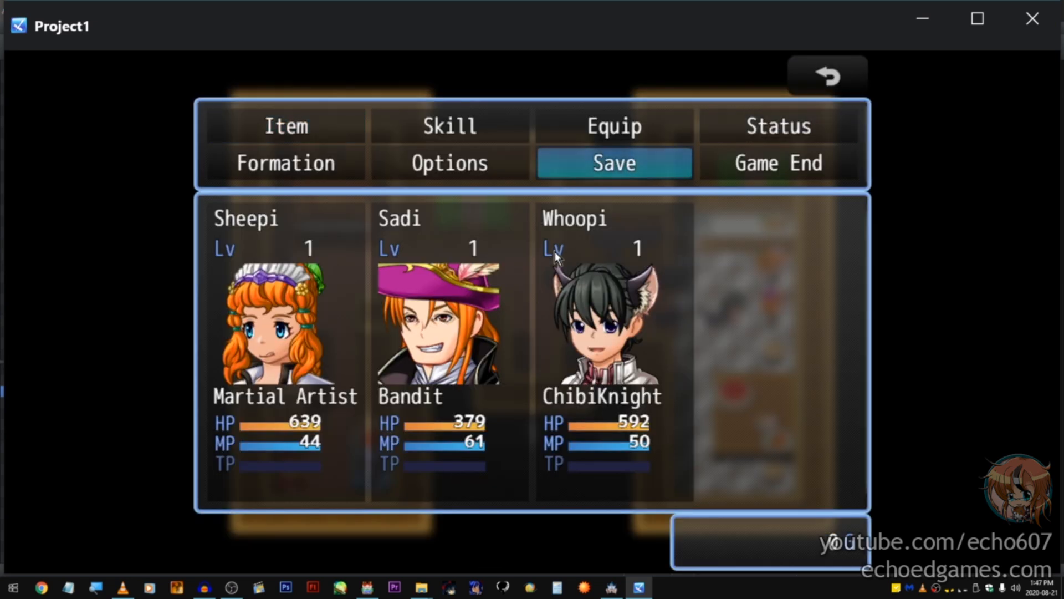
click(676, 126)
click(299, 287)
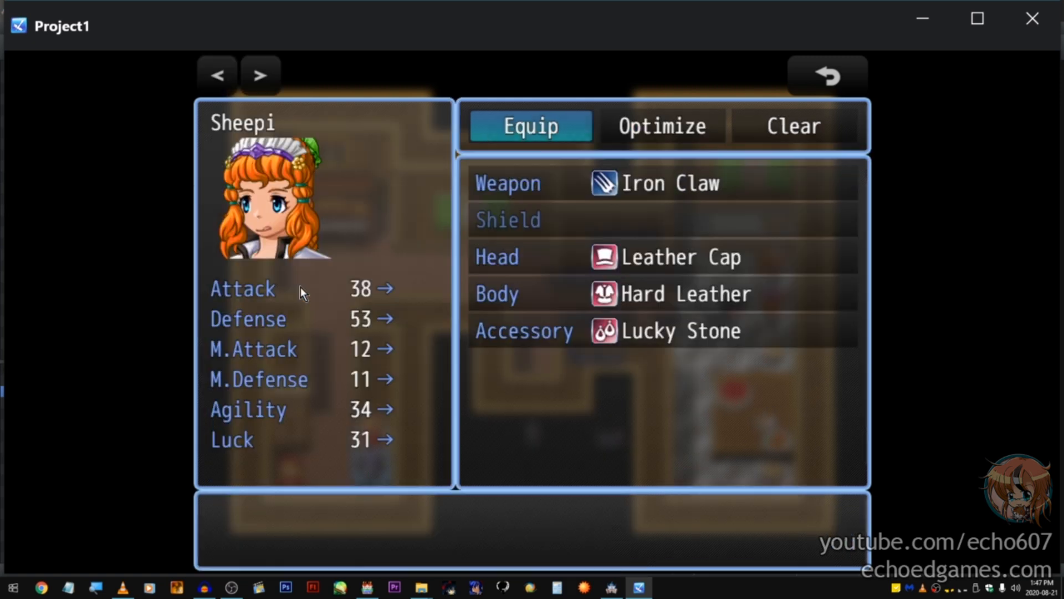
Step: Leave the equipment view and examine the in-game options
right_click(495, 225)
click(502, 172)
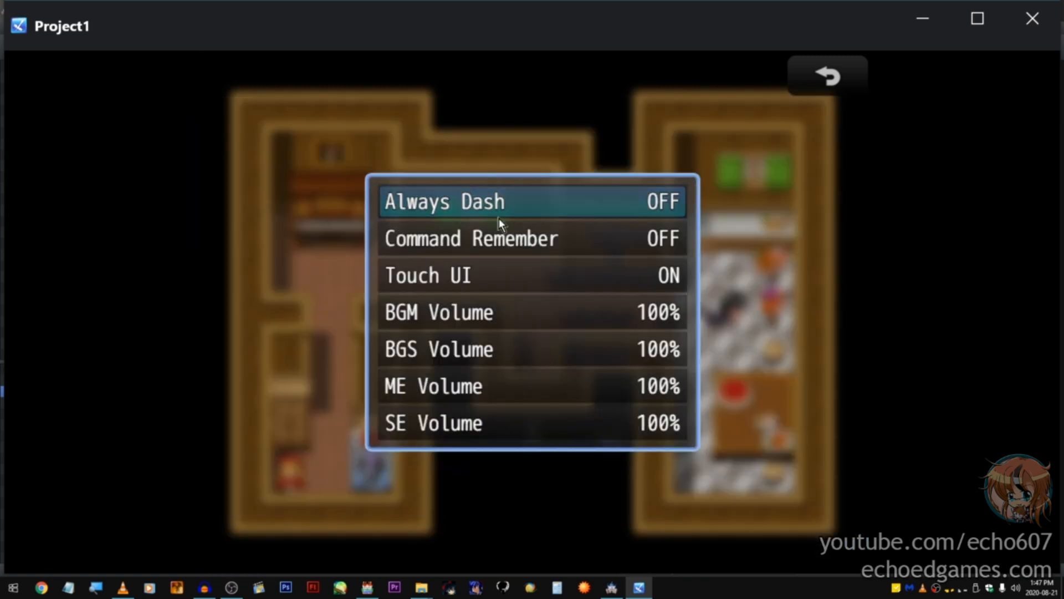
right_click(499, 190)
Step: View Sheepi's status, return to the main menu and end the playtest
click(788, 135)
click(356, 315)
right_click(356, 315)
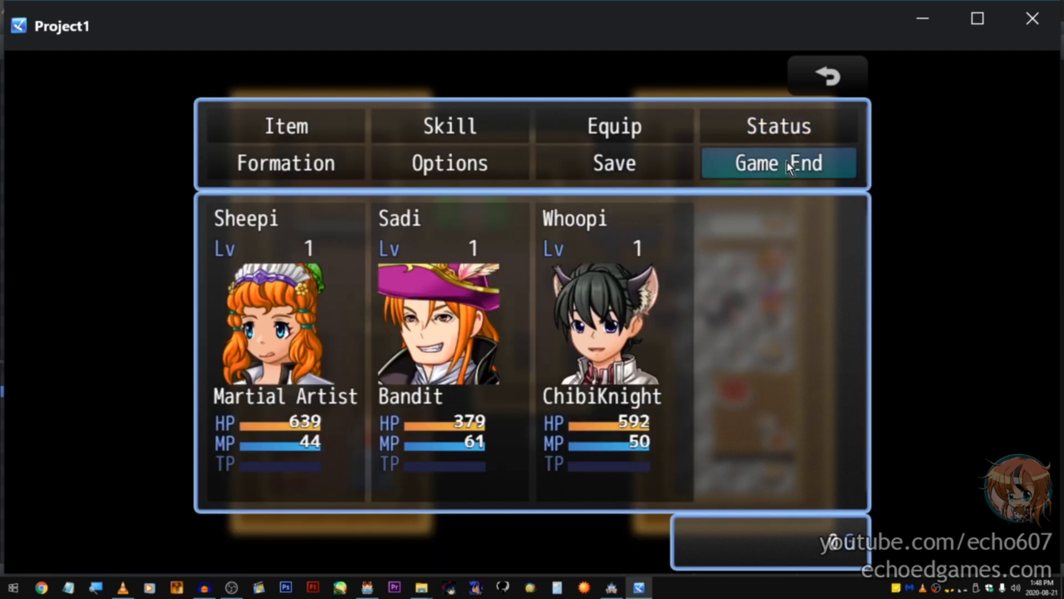
click(1017, 20)
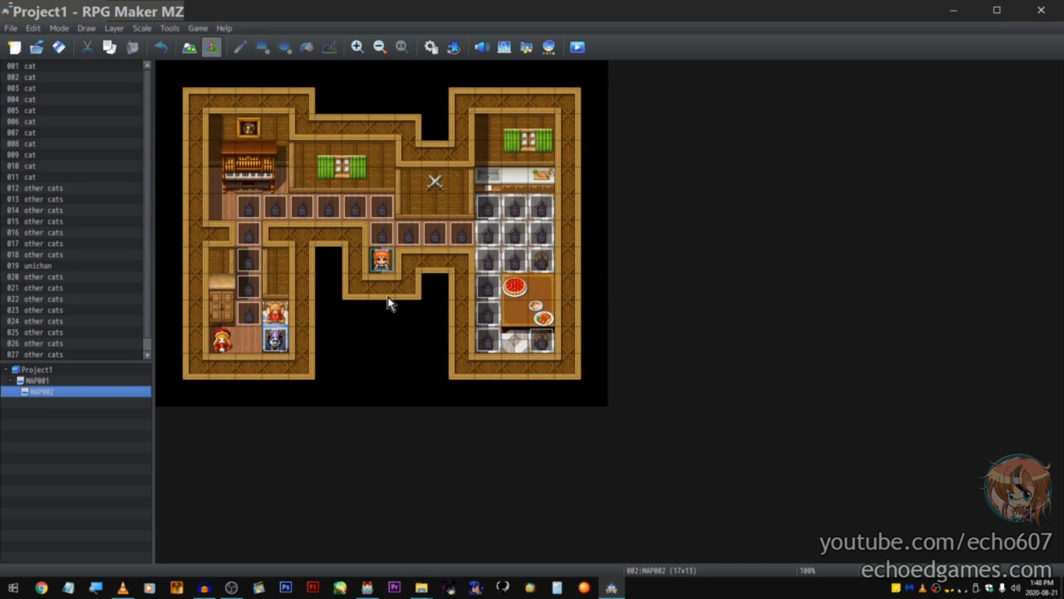
Step: Delete the cat events along the hallway's lower row and on through the kitchen to its upper right floor tile
click(388, 243)
key(Delete)
key(Right)
key(Delete)
key(Right)
key(Delete)
key(Right)
key(Delete)
key(Right)
key(Delete)
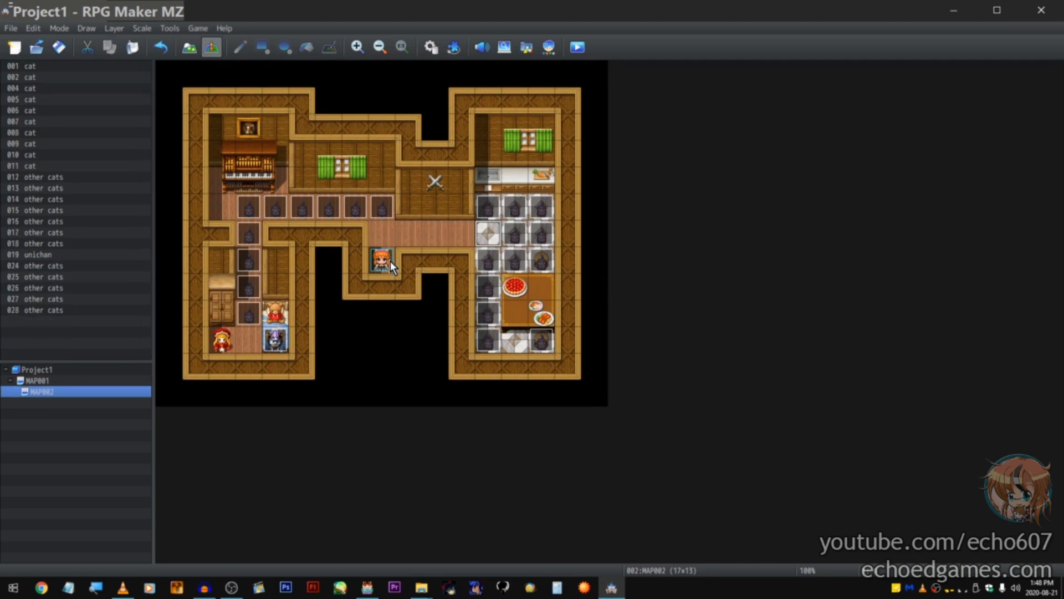
key(Right)
key(Delete)
key(Right)
key(Delete)
key(Up)
key(Delete)
Step: Delete the remaining cat events on the kitchen floor and around the dining table
click(517, 207)
key(Delete)
click(493, 207)
key(Delete)
click(490, 258)
key(Delete)
click(540, 258)
key(Delete)
key(Delete)
click(539, 338)
key(Delete)
click(491, 339)
key(Delete)
click(485, 317)
key(Delete)
click(486, 290)
key(Delete)
Step: Delete the cat events in the upper hallway by the piano and in the passage down to the bedroom
click(329, 208)
key(Delete)
click(304, 207)
key(Delete)
click(253, 208)
key(Delete)
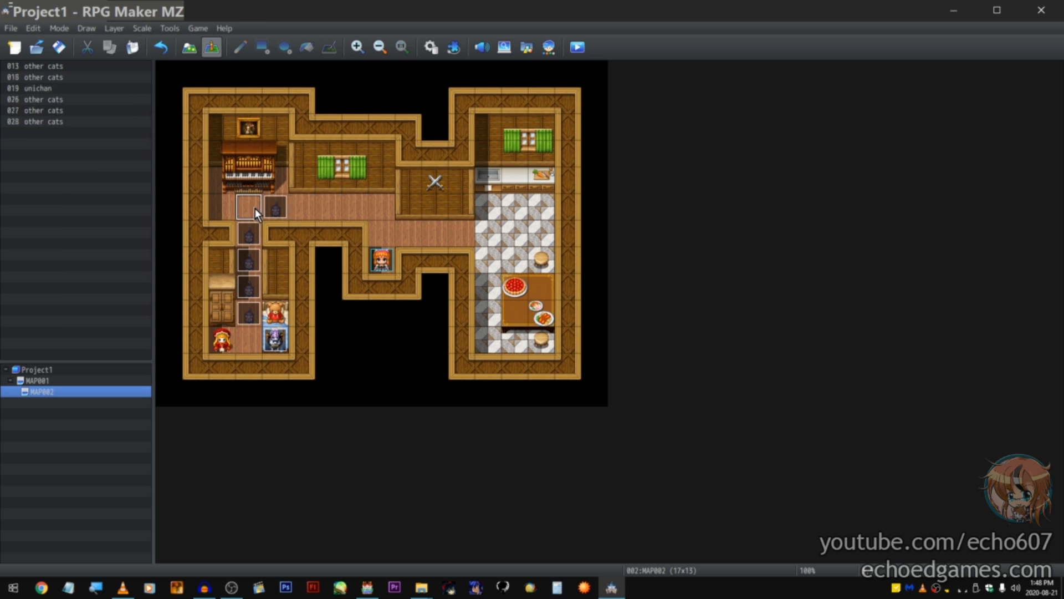
click(271, 208)
click(250, 286)
key(Delete)
Step: Locate the remaining events on the map from the event list and check the commands available for the unichan entry
click(91, 74)
click(93, 69)
click(92, 75)
click(92, 69)
click(92, 73)
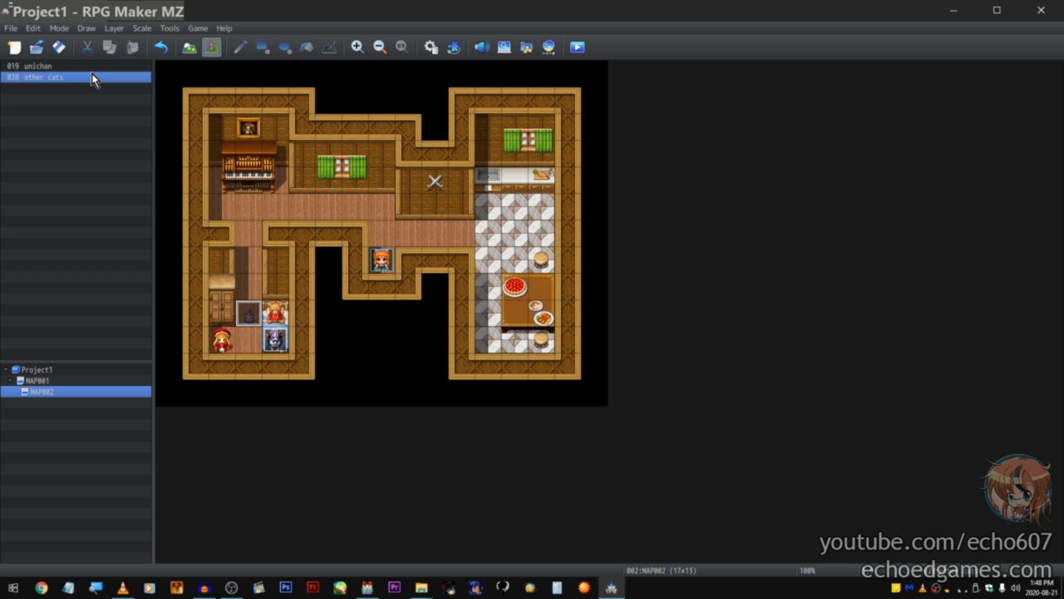
click(93, 69)
right_click(63, 65)
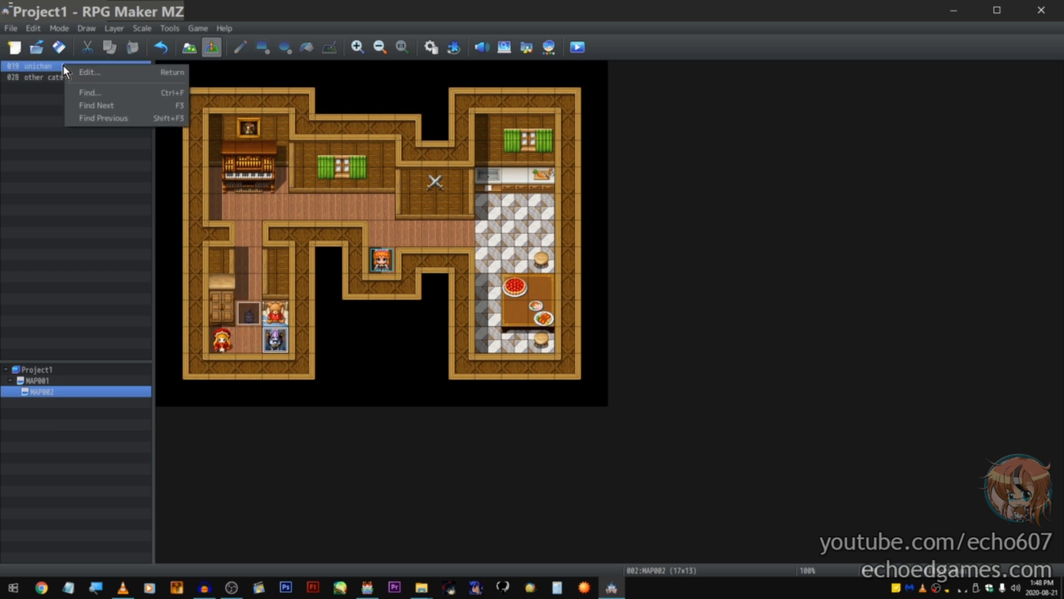
click(42, 118)
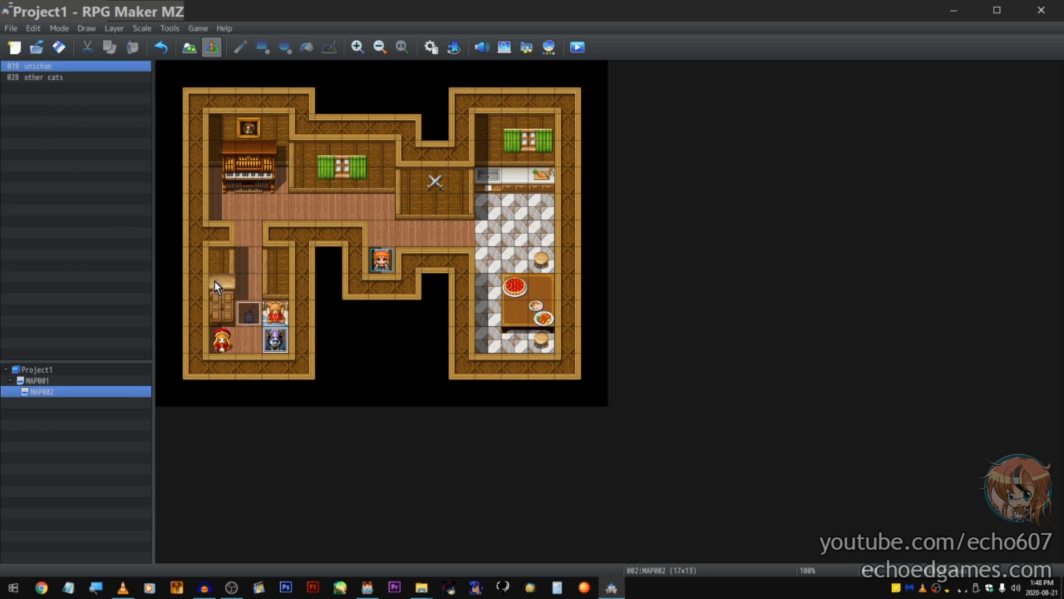
Step: Delete the last two events, the one beside the bed and the one on it
click(246, 315)
key(Delete)
click(284, 342)
key(Delete)
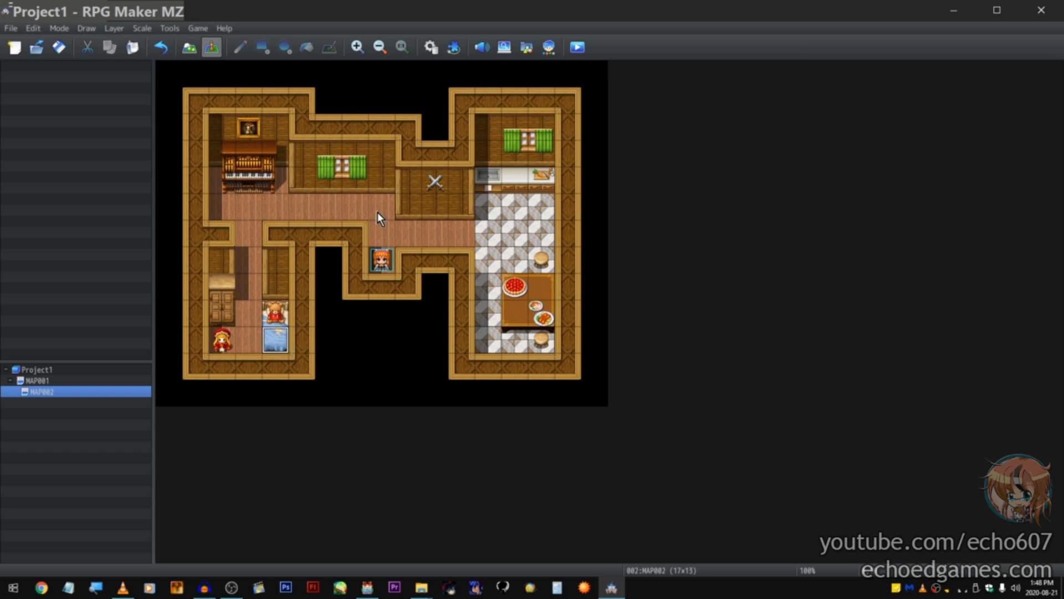
Step: Check the event commands available for the hallway tile above the party's starting position and save the project
ctrl+scroll(399, 189, up, 1)
ctrl+scroll(399, 189, up, 1)
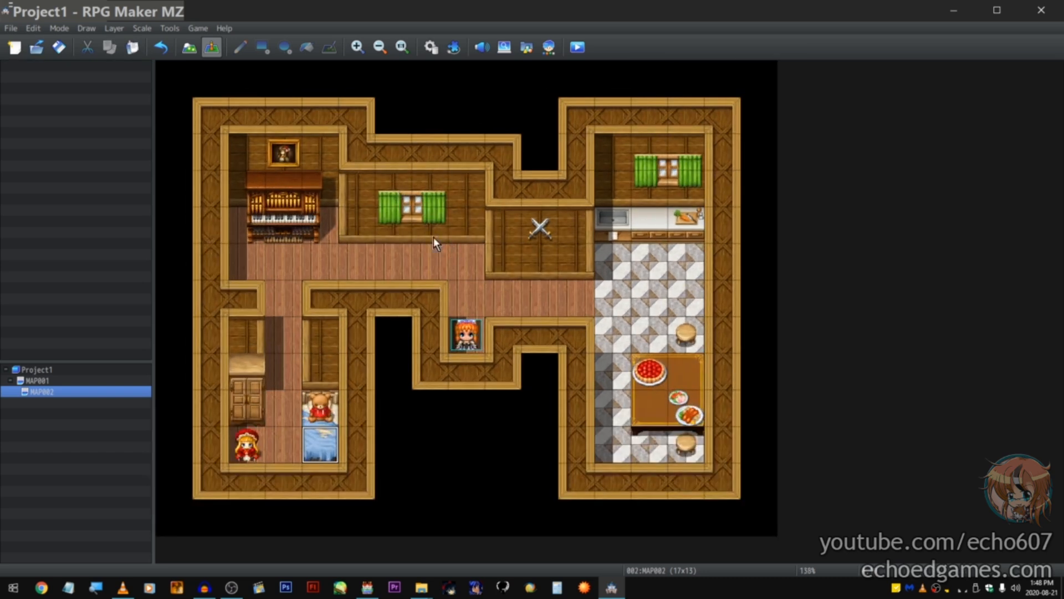
right_click(472, 265)
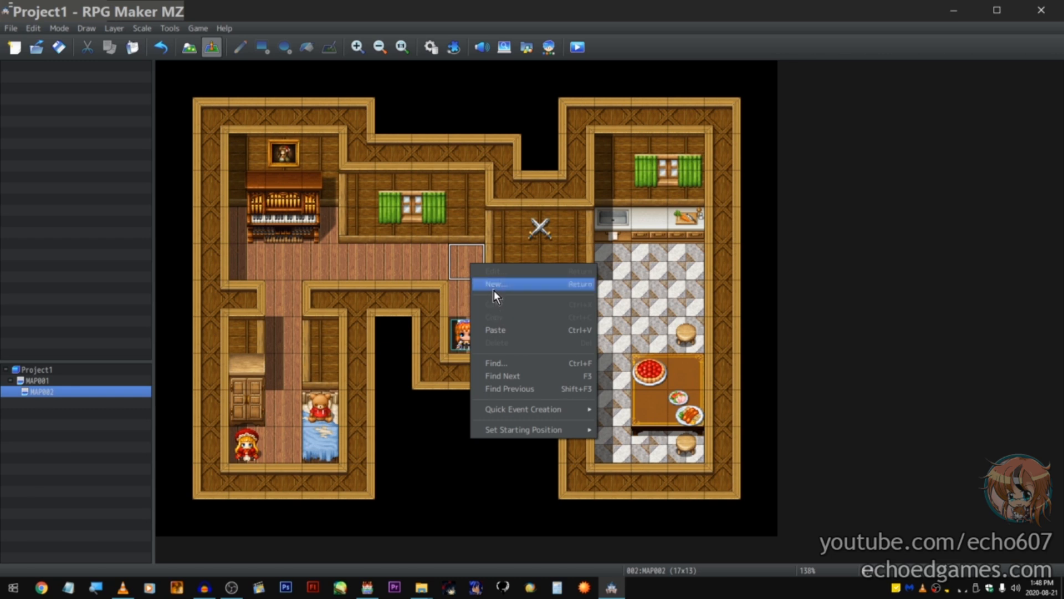
click(59, 47)
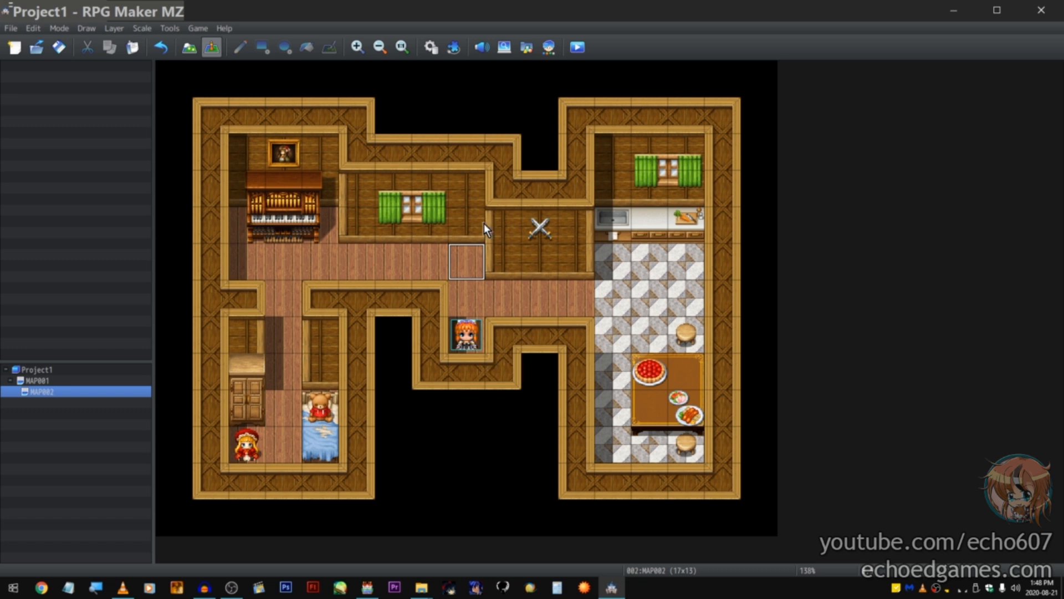
Step: Create an event on the hallway tile above the starting position and enable Switch 0001 as its condition
double_click(474, 258)
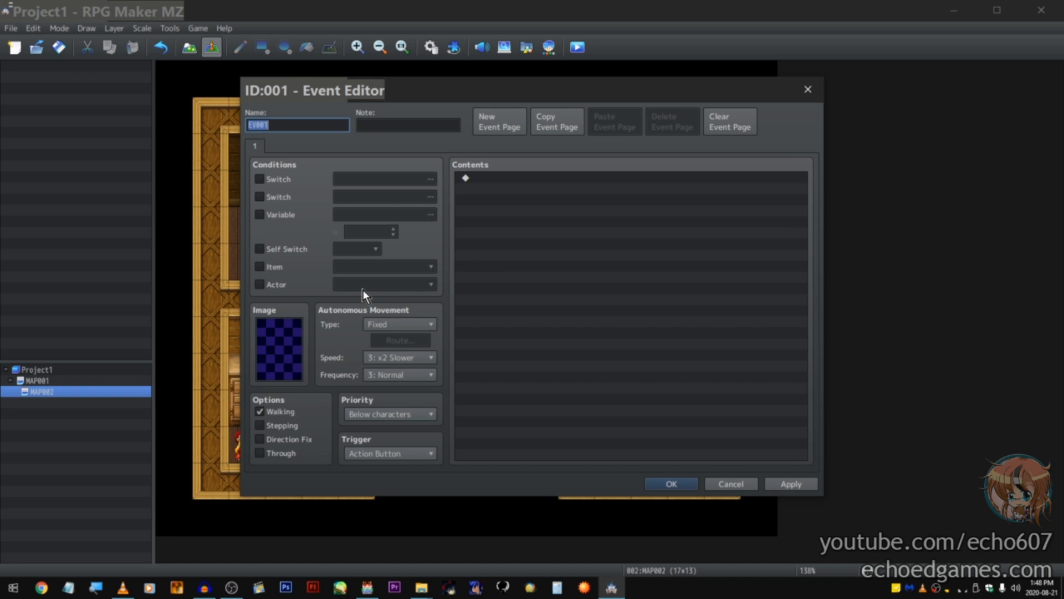
click(291, 179)
click(367, 179)
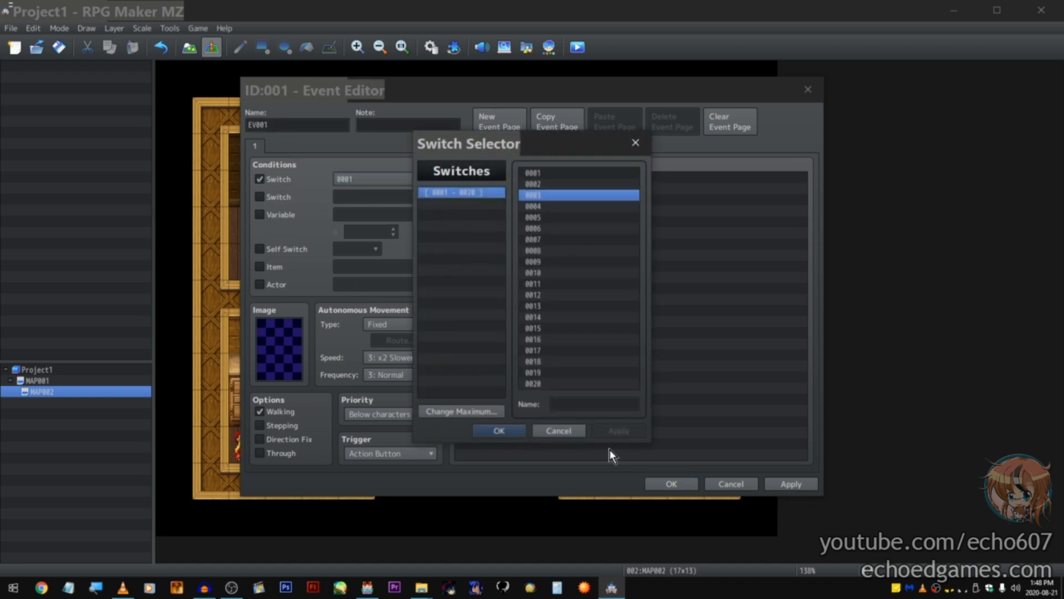
click(545, 430)
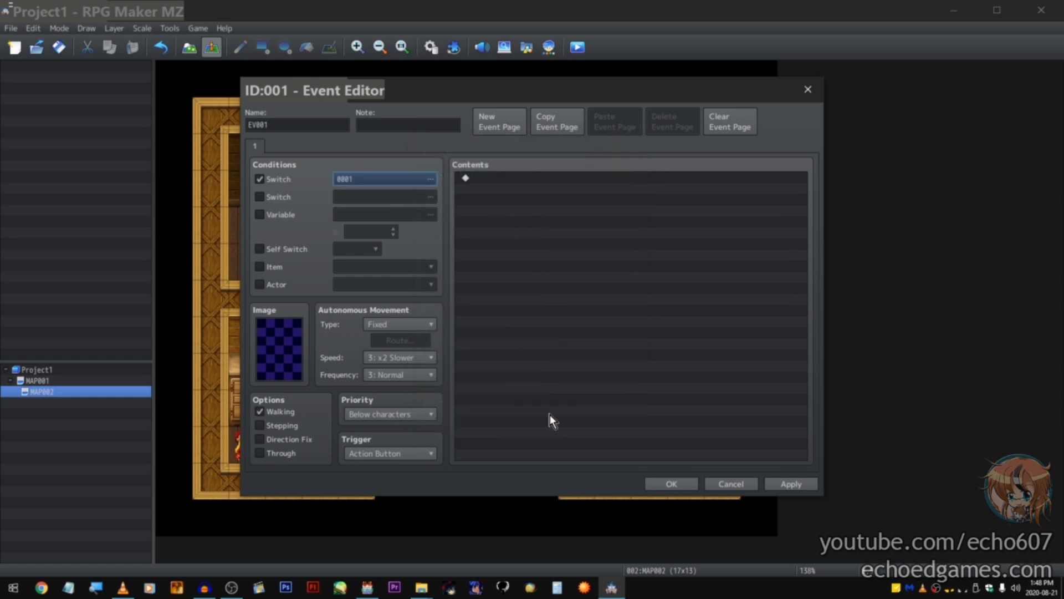
Step: Set the event's priority to Same as characters and check the movement type and trigger options
click(424, 322)
click(423, 326)
click(416, 413)
click(413, 428)
click(407, 451)
Step: Try to assign an event image from the Sadi character sheet
click(293, 356)
double_click(293, 356)
click(380, 338)
click(547, 269)
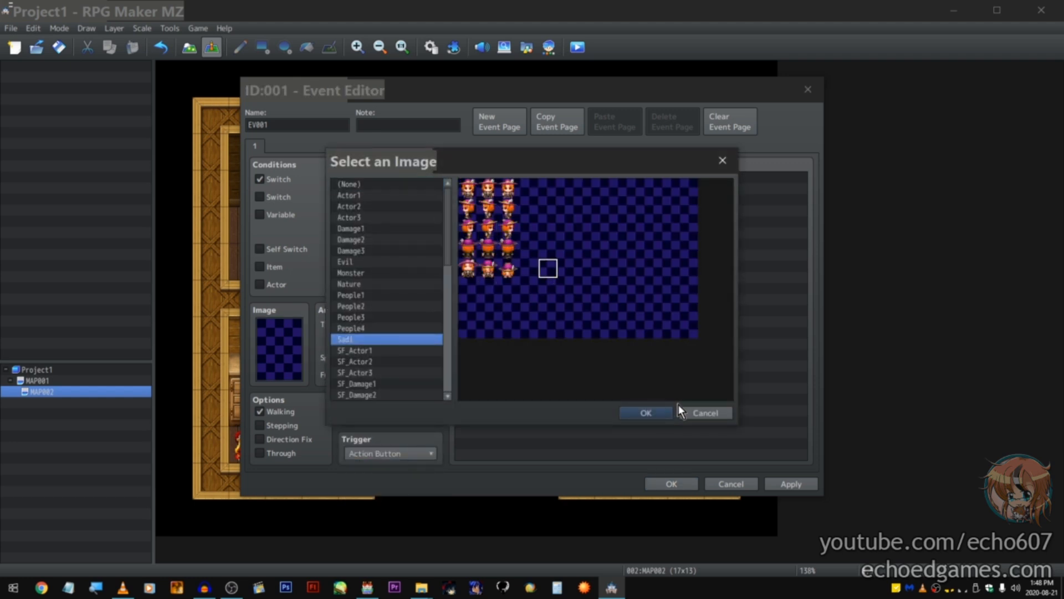
click(661, 411)
Step: Add a Show Text command using the fourth face in the upper row of People2
double_click(550, 198)
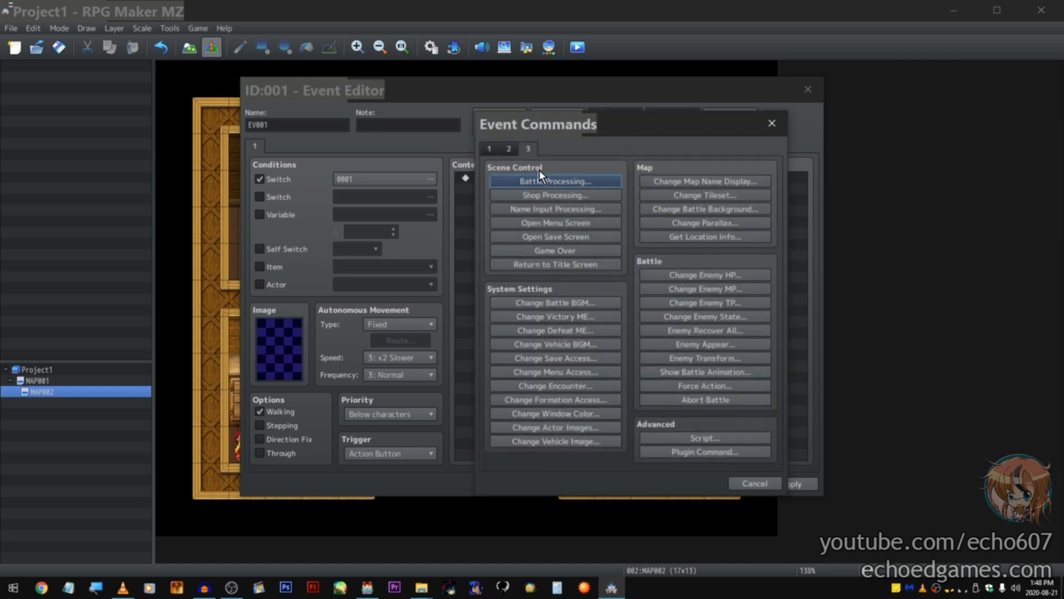
click(596, 181)
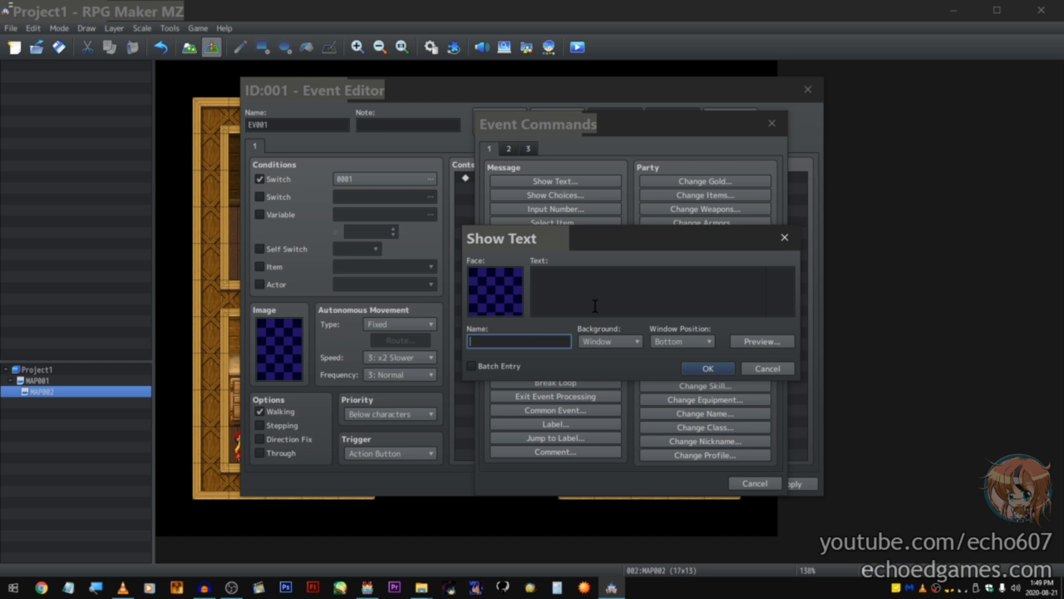
mouse_move(595, 306)
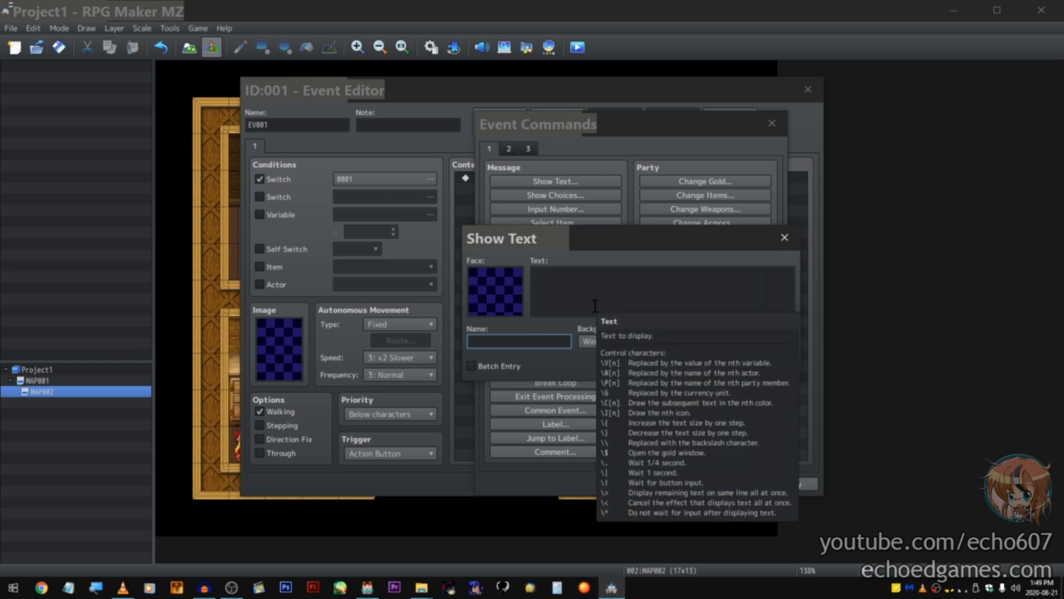
double_click(511, 295)
click(511, 294)
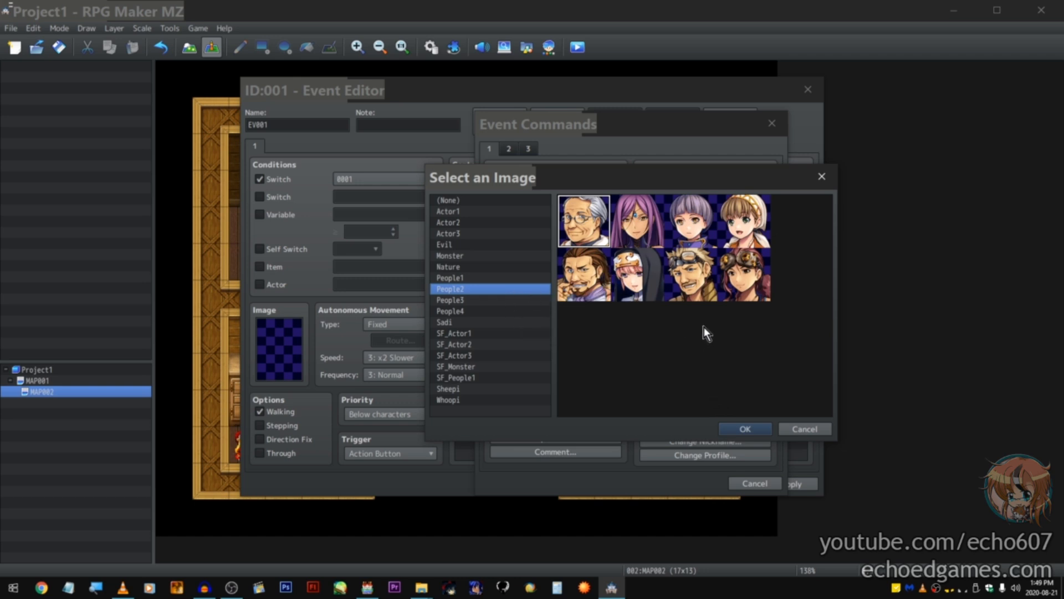
double_click(747, 217)
click(712, 372)
Step: Set the event image to the People2 character that matches the chosen face
double_click(288, 338)
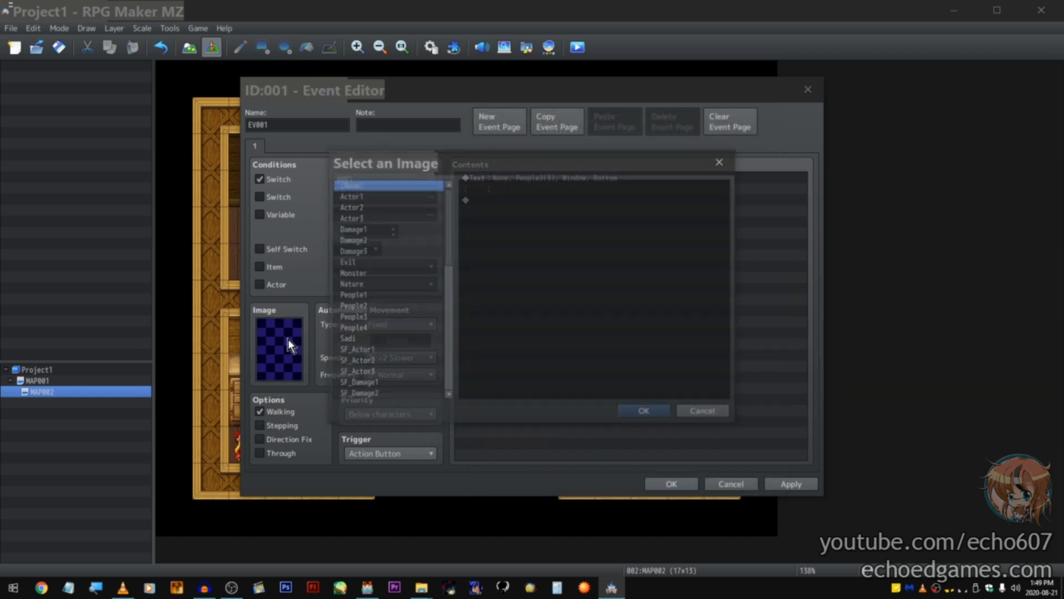
click(409, 293)
click(409, 307)
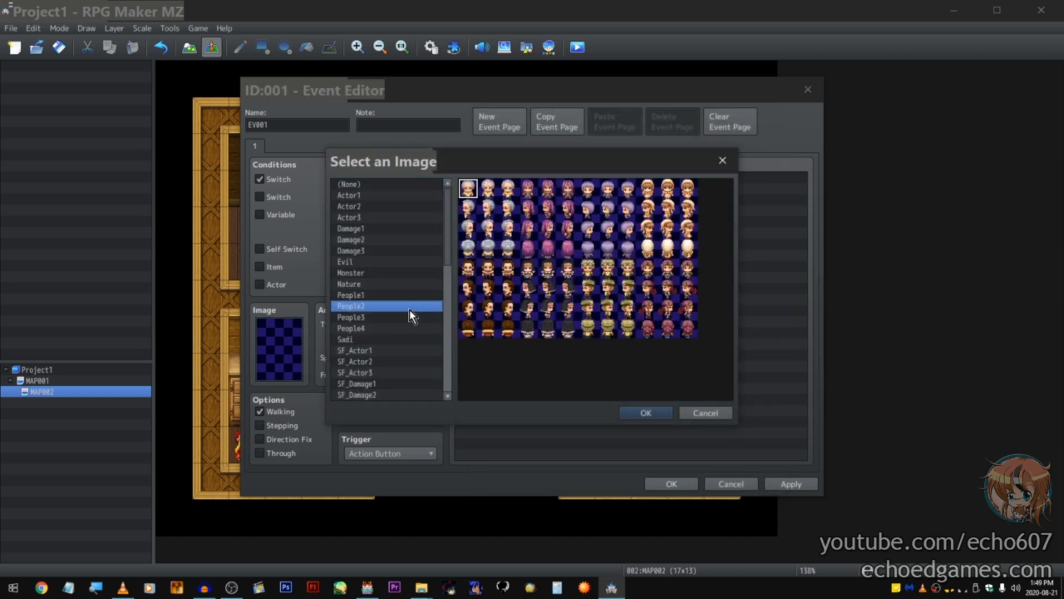
double_click(668, 190)
Step: Edit the Show Text command, starting its message with an opening quotation mark and setting the speaker name to Little Girl
double_click(562, 181)
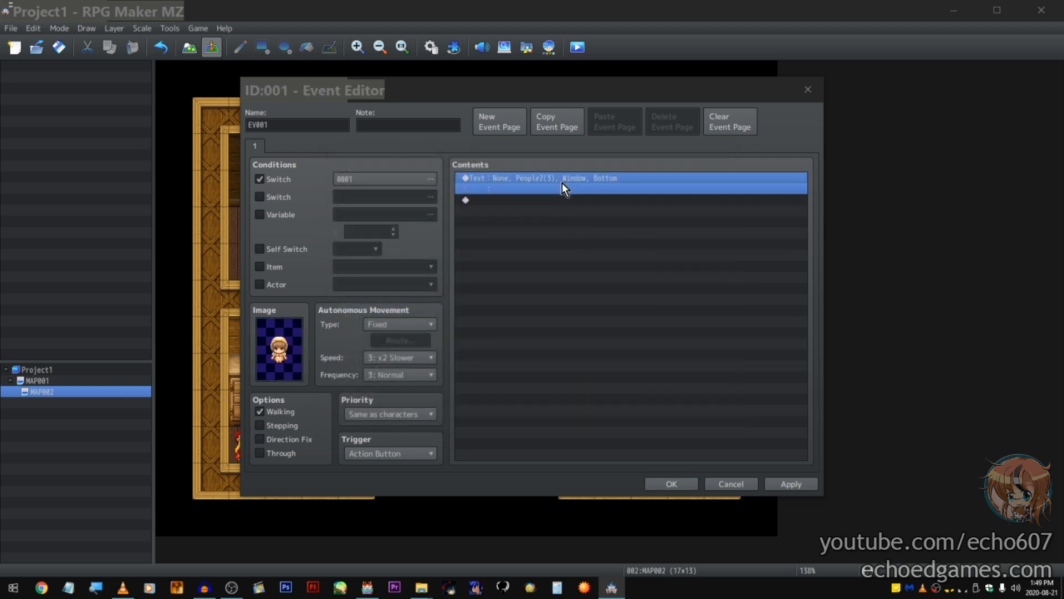
text(")
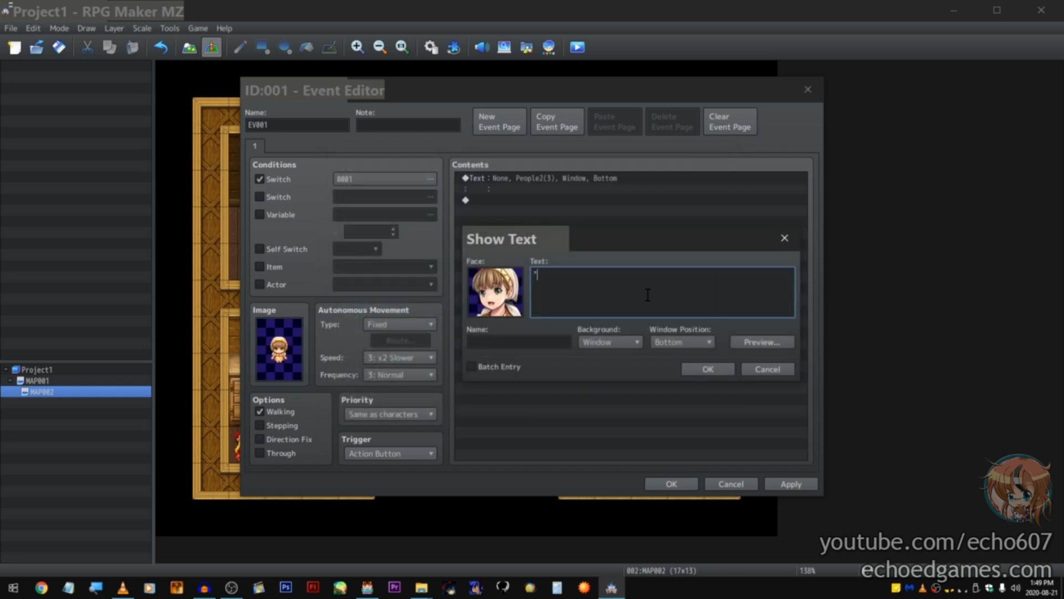
click(552, 346)
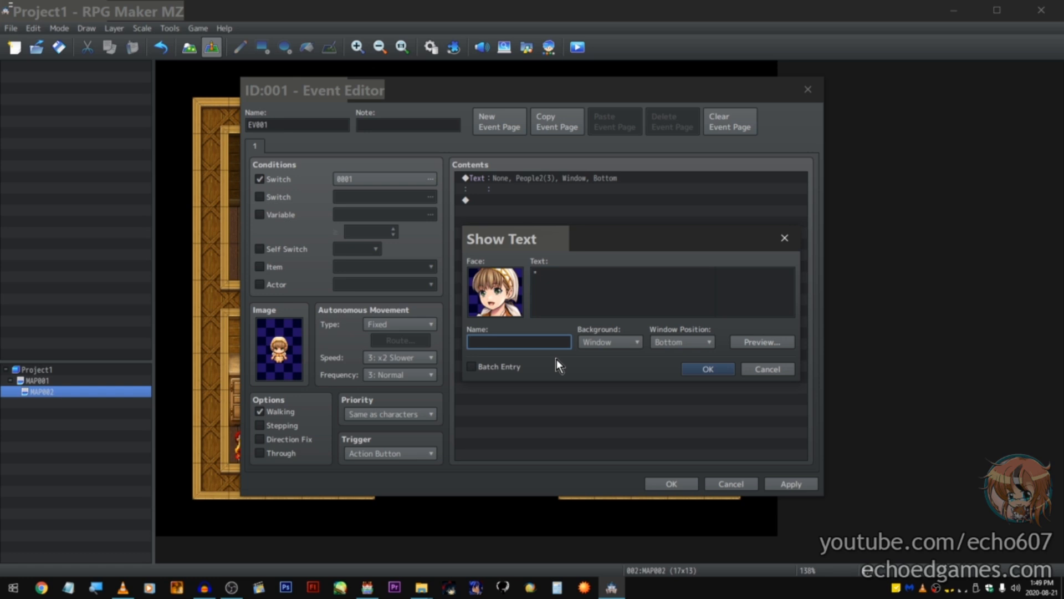
text(Little Girl")
key(BackSpace)
Step: Insert a special symbol in front of the speaker name Little Girl
key(Left)
key(Left)
key(Left)
key(Left)
text(1)
key(BackSpace)
text(6)
key(BackSpace)
text(456578)
key(BackSpace)
key(BackSpace)
key(BackSpace)
key(BackSpace)
key(BackSpace)
key(BackSpace)
text(456)
key(BackSpace)
key(BackSpace)
key(BackSpace)
text(()
key(BackSpace)
text($)
key(BackSpace)
text(#)
Step: Write the message "You have a little girl!" and confirm the text command
click(623, 271)
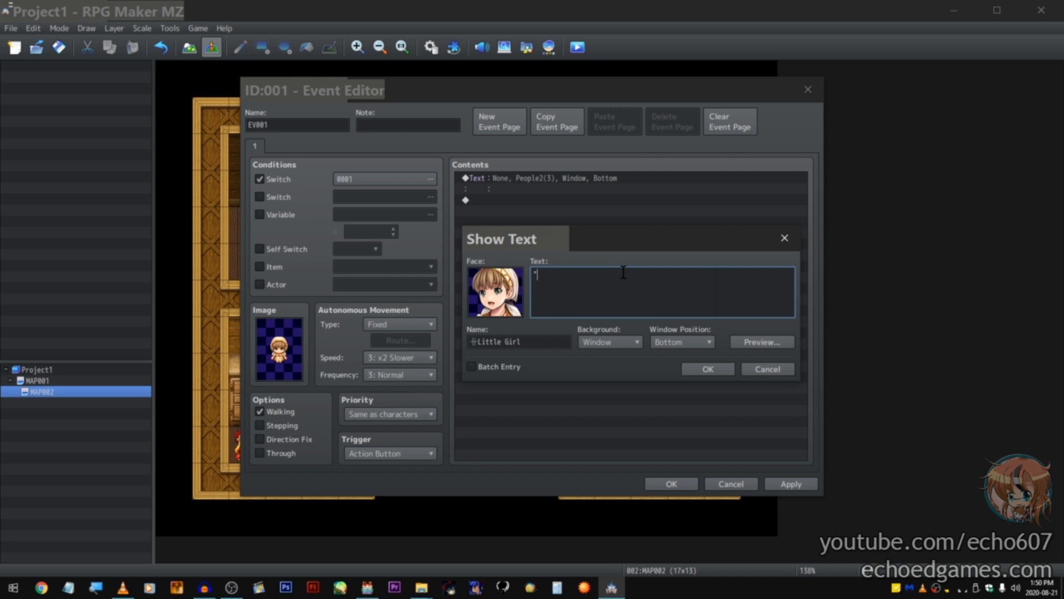
text(*I am)
key(BackSpace)
key(BackSpace)
text(have a littl)
key(BackSpace)
key(BackSpace)
key(BackSpace)
key(BackSpace)
key(BackSpace)
key(BackSpace)
key(BackSpace)
key(BackSpace)
key(BackSpace)
key(BackSpace)
key(BackSpace)
key(BackSpace)
key(BackSpace)
key(BackSpace)
text(You have a little girl)
key(ctrl+Return)
Step: Add a Wait command of 5 frames after the message
key(Return)
click(515, 148)
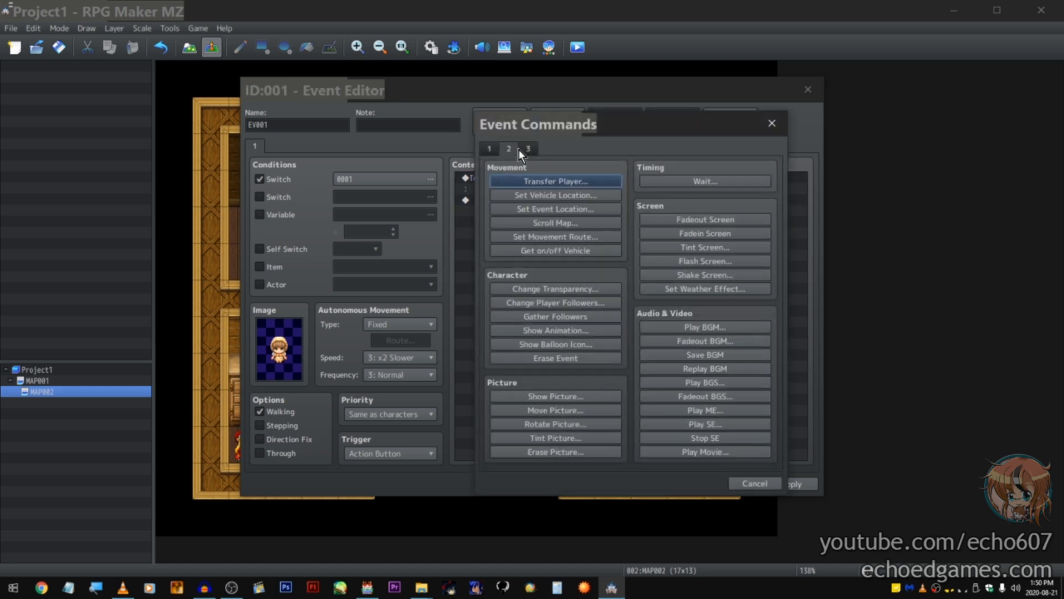
click(737, 182)
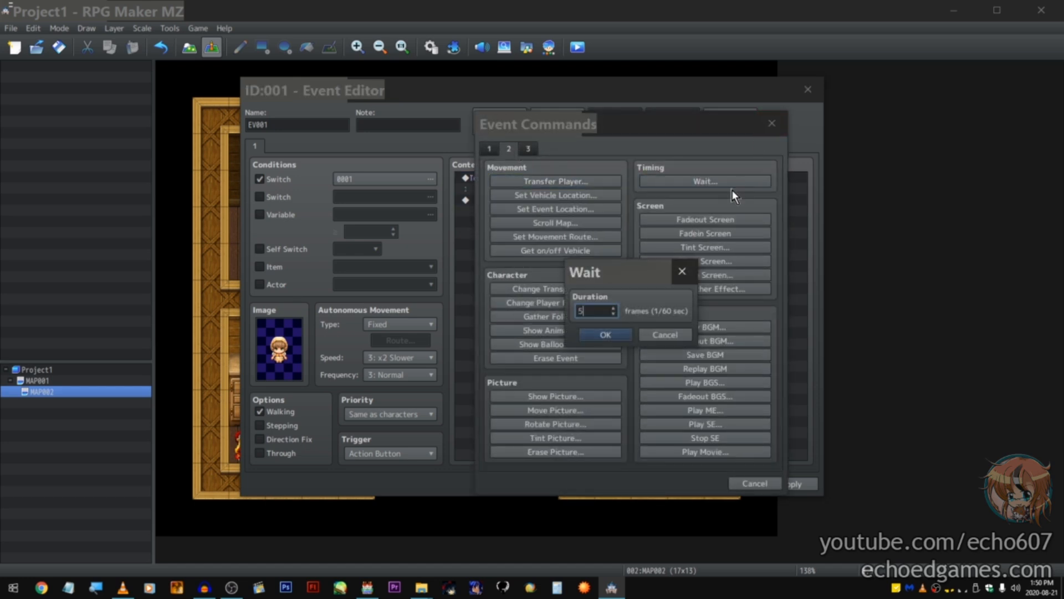
key(Return)
Step: Duplicate the Little Girl text command after the wait
click(537, 176)
key(ctrl+c)
click(571, 221)
key(ctrl+v)
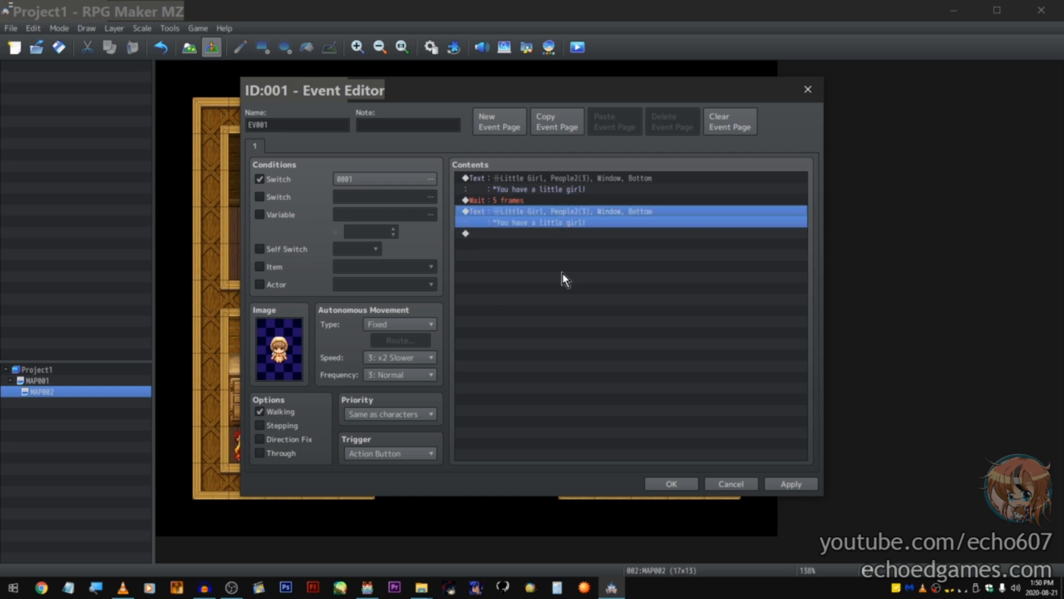
Step: Change the face of the duplicated text command to the Whoopi image
key(Return)
double_click(498, 291)
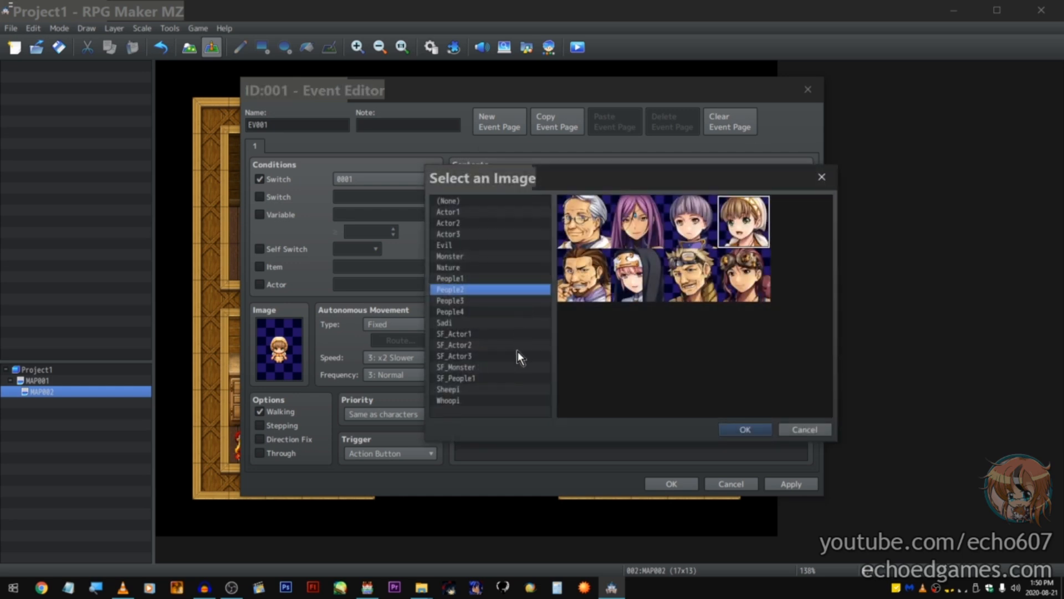
click(515, 399)
double_click(589, 224)
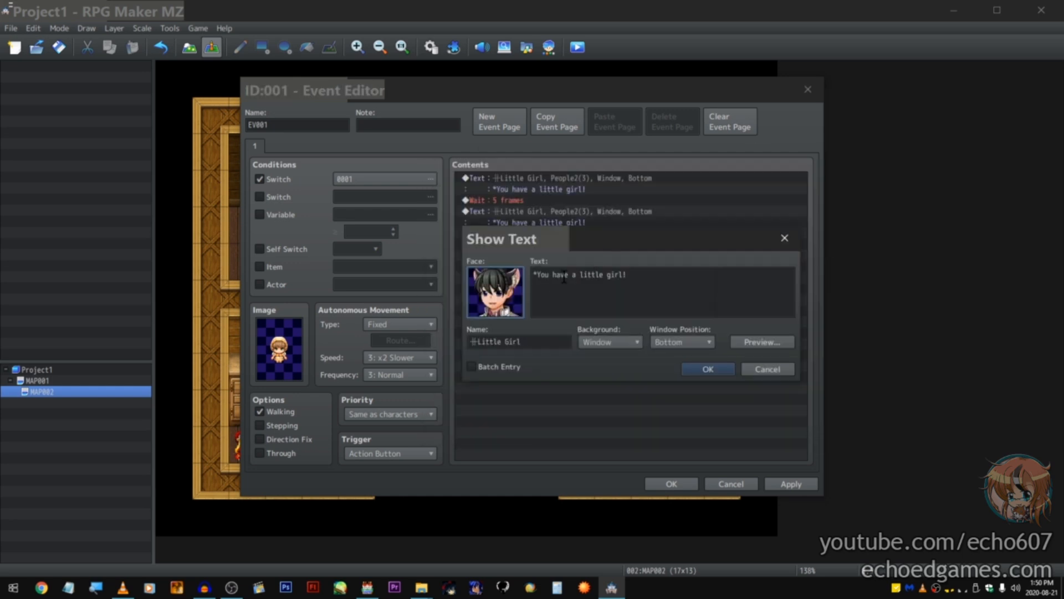
Step: Replace the name in the duplicated text command with the start of an actor-name code, "\n[", and confirm the command
click(530, 342)
key(BackSpace)
key(BackSpace)
key(BackSpace)
key(BackSpace)
key(BackSpace)
key(BackSpace)
key(BackSpace)
key(BackSpace)
key(BackSpace)
key(BackSpace)
key(BackSpace)
key(BackSpace)
key(ctrl+z)
key(BackSpace)
key(BackSpace)
key(BackSpace)
key(BackSpace)
key(BackSpace)
key(BackSpace)
key(BackSpace)
key(BackSpace)
key(BackSpace)
key(BackSpace)
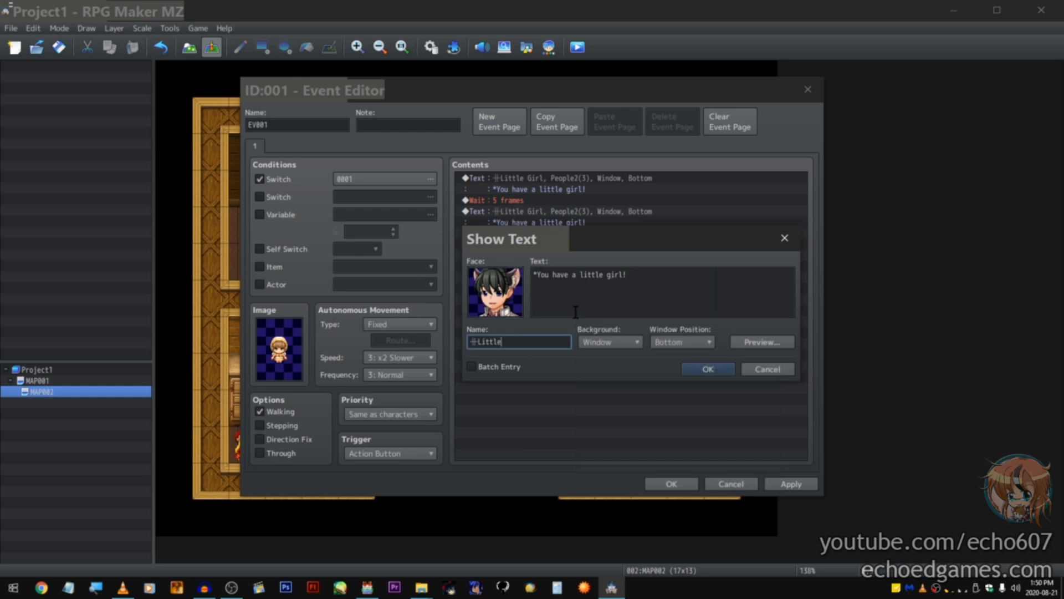
key(BackSpace)
text(\n[)
click(687, 369)
Step: Look up the Whoopi actor's ID in the Change Party Member actor list without adding a command
double_click(604, 369)
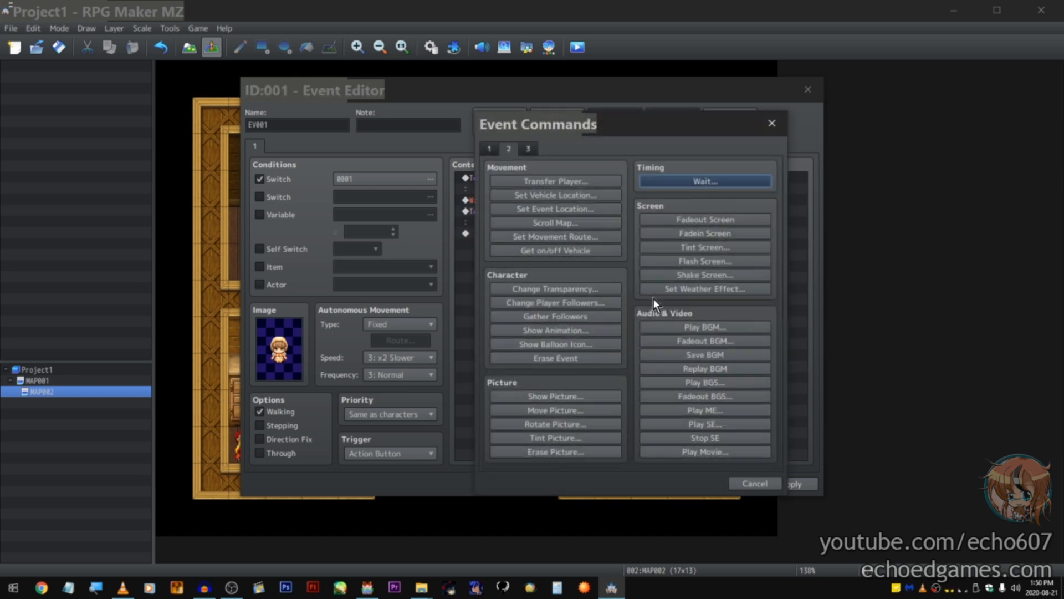
click(489, 148)
click(703, 236)
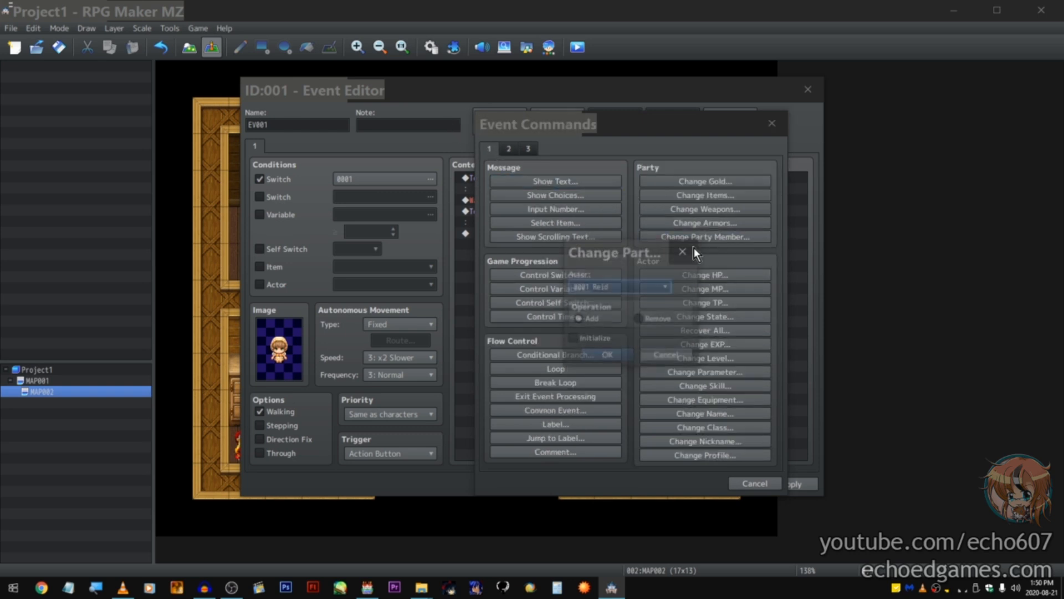
click(645, 286)
click(634, 434)
key(Escape)
click(770, 482)
Step: Complete the second text command's name as \n[11] and replace its message with "NO I'M A CAT!"
double_click(585, 211)
click(525, 342)
text(11])
click(655, 285)
drag(654, 285, 535, 276)
text(NO I'M A CAT!)
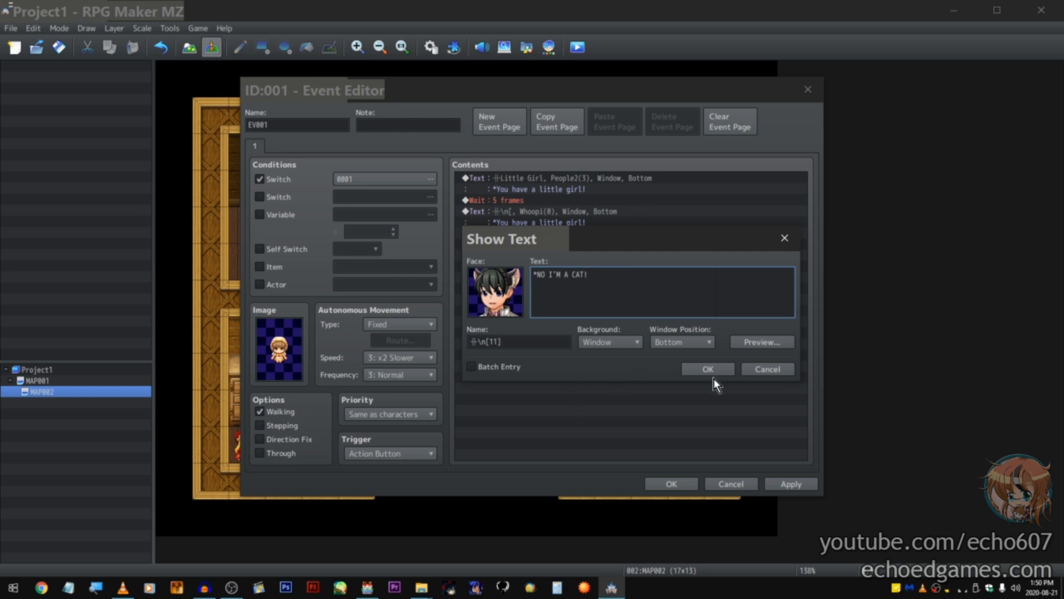
Step: Examine the message field's control character help and the colour selection palette without choosing a colour
right_click(664, 298)
click(636, 302)
mouse_move(627, 294)
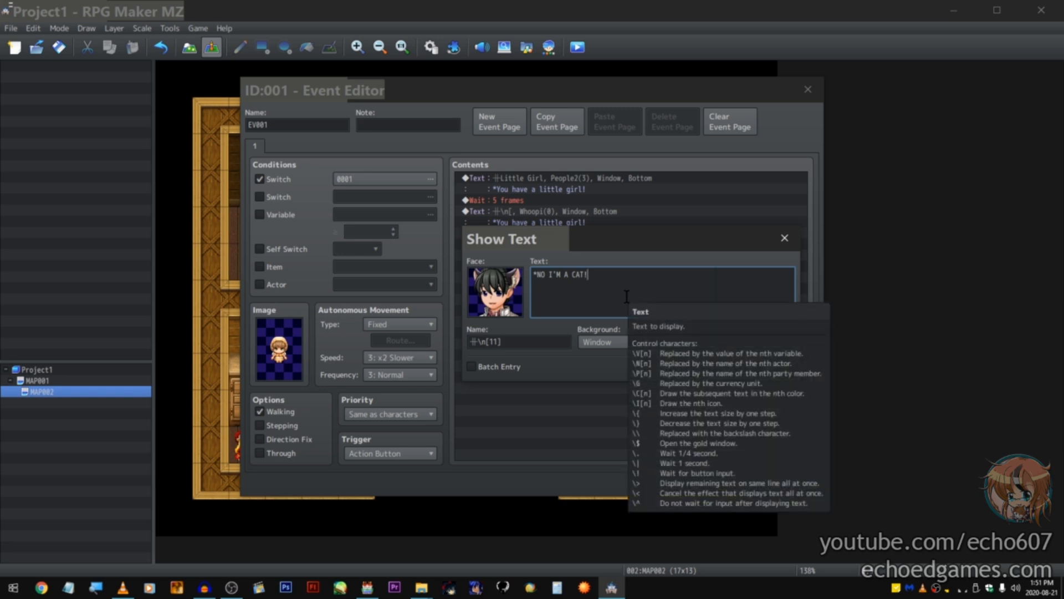
right_click(625, 274)
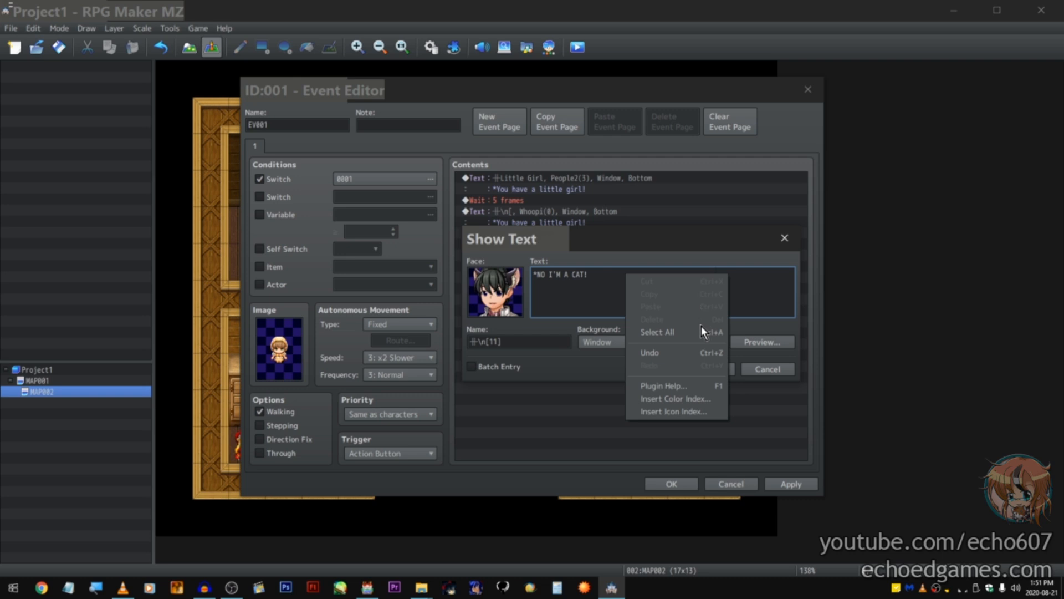
click(700, 402)
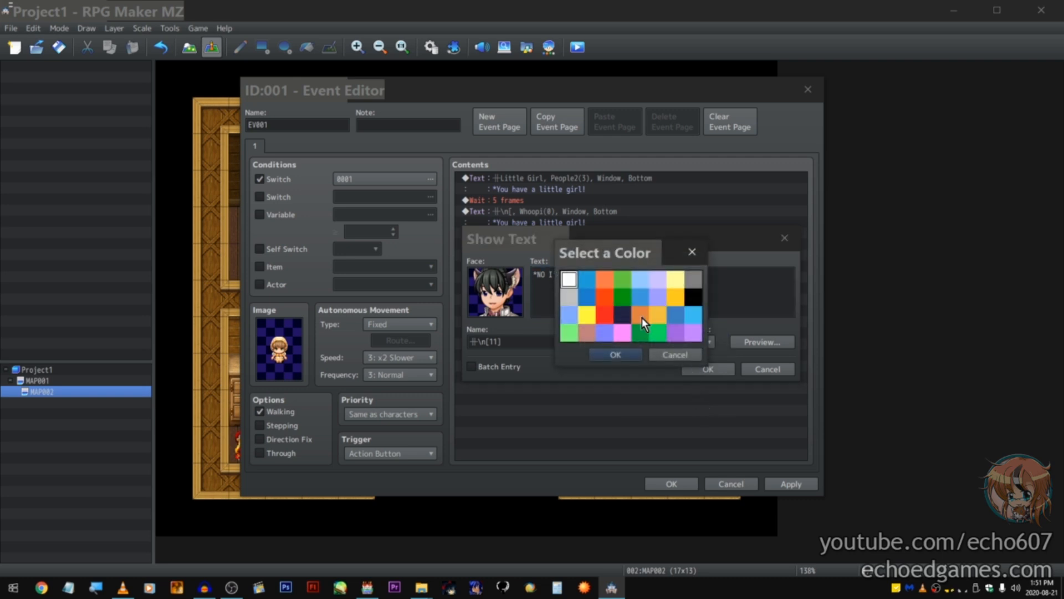
click(668, 355)
Step: Append the colour code \c[ to the message and insert the red colour index 18 from the palette
text(\c[)
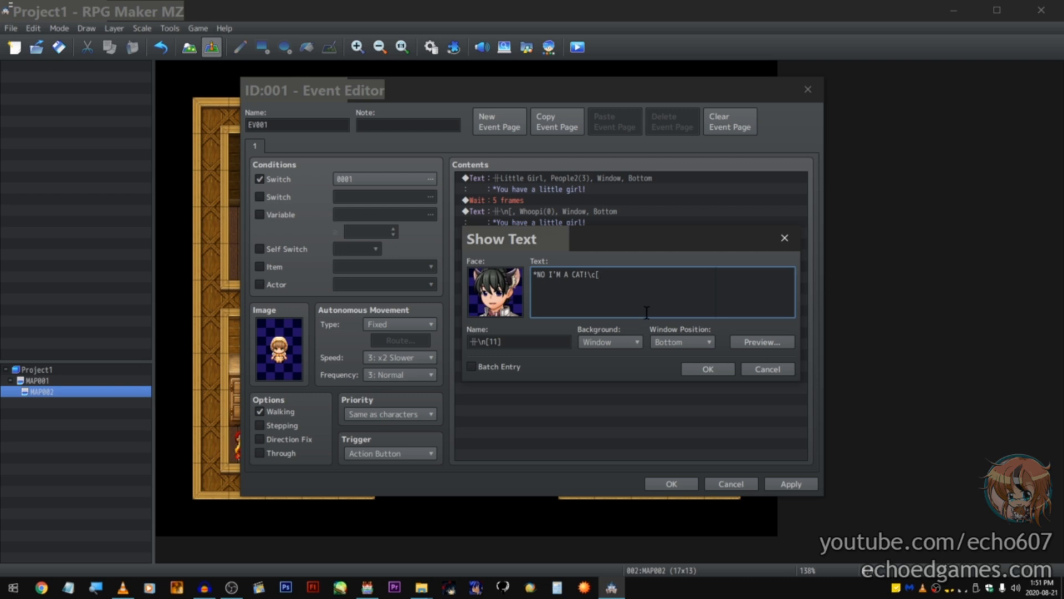
right_click(669, 289)
click(735, 414)
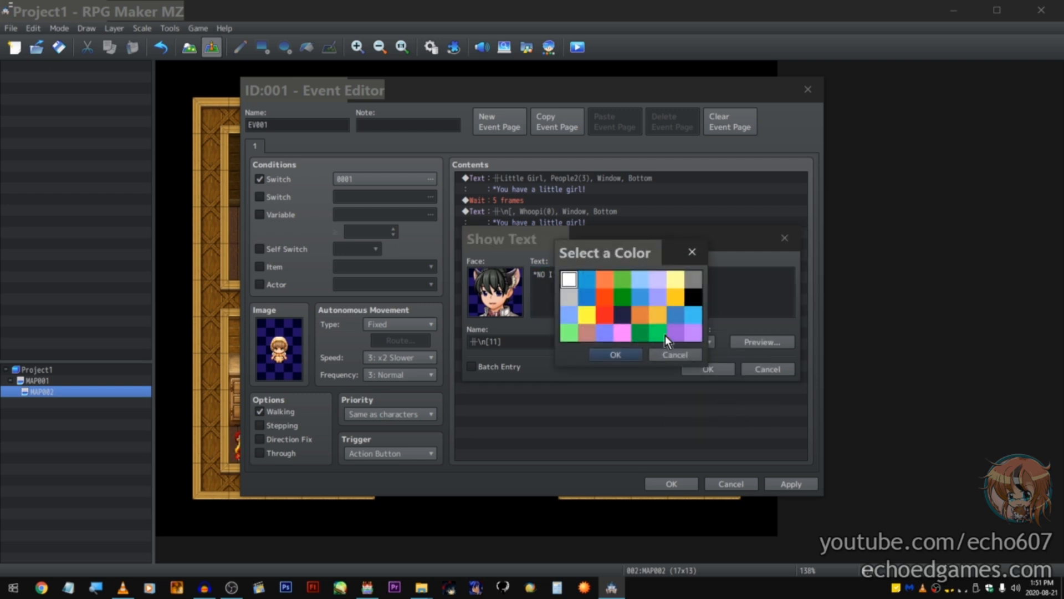
click(607, 316)
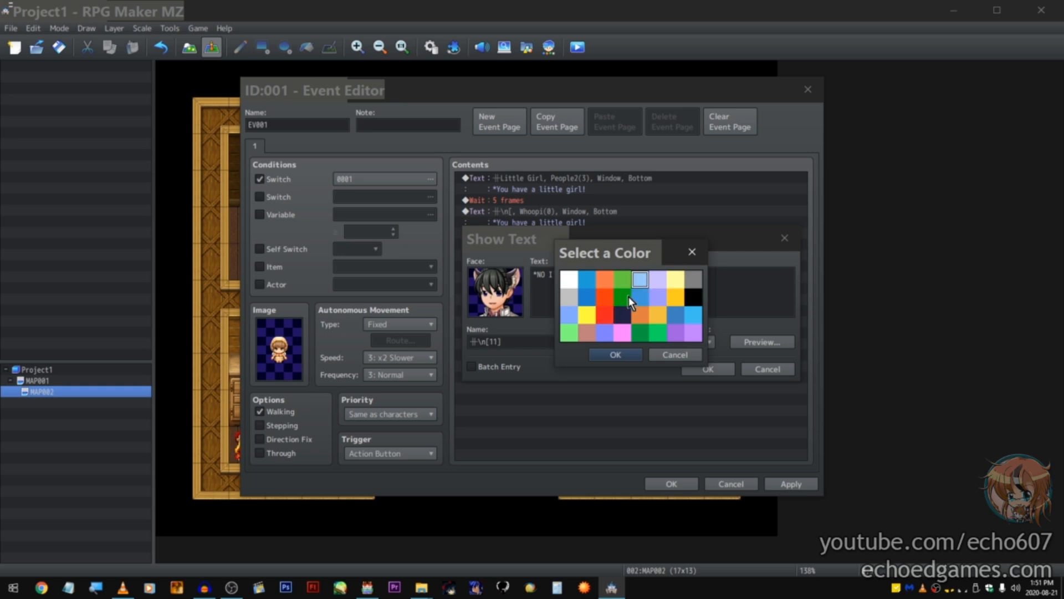
double_click(606, 314)
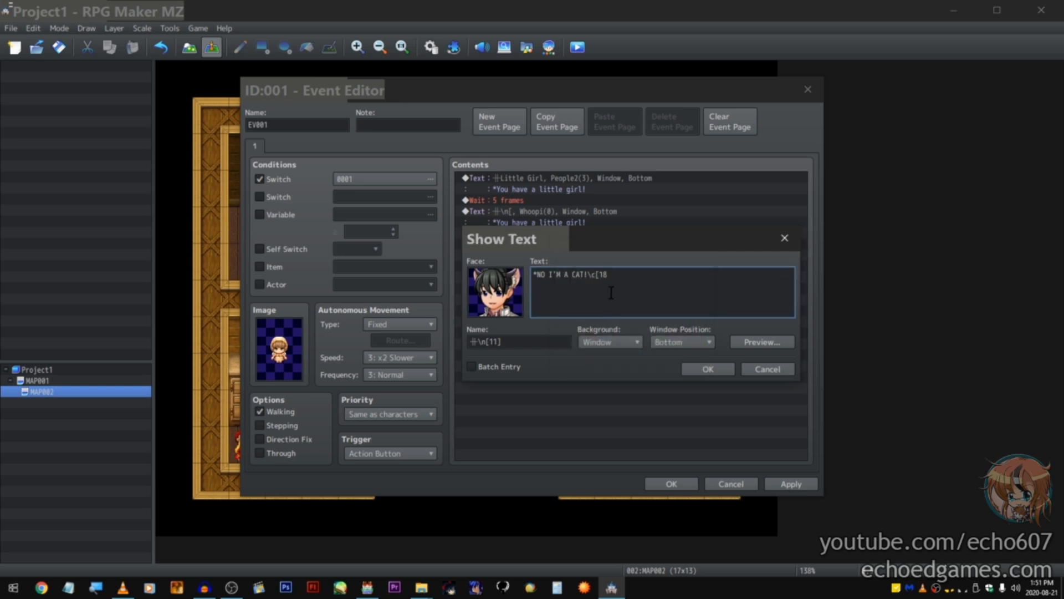
Step: Move the colour code in front of the words and close its bracket so the message reads "*\c[18]NO I'M A CAT!"
drag(587, 275, 672, 296)
key(ctrl+x)
key(Home)
key(Right)
key(ctrl+v)
text(];();)
key(BackSpace)
key(BackSpace)
Step: Preview the coloured cat message several times
key(alt+p)
click(842, 363)
key(alt+p)
click(831, 359)
key(alt+p)
click(831, 362)
Step: Test the preview's line width by adding filler digits after the cat message, and delete the digits again
text(43324 324 234 32423)
key(alt+p)
click(826, 362)
key(alt+p)
click(826, 363)
key(alt+p)
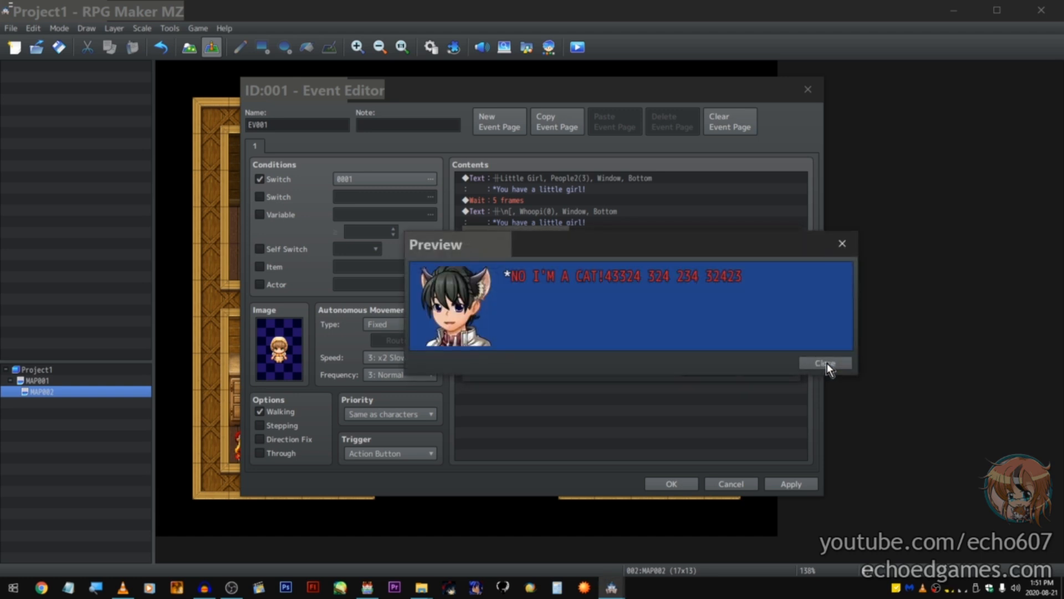
click(827, 363)
key(alt+p)
click(826, 363)
text(543543543543543)
key(alt+p)
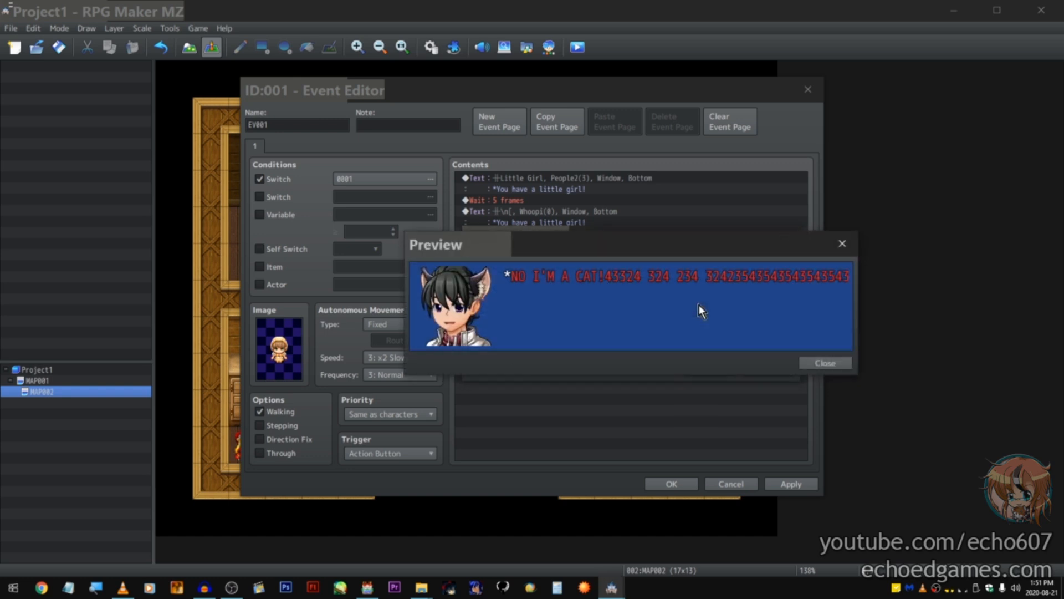
click(818, 364)
drag(743, 275, 609, 275)
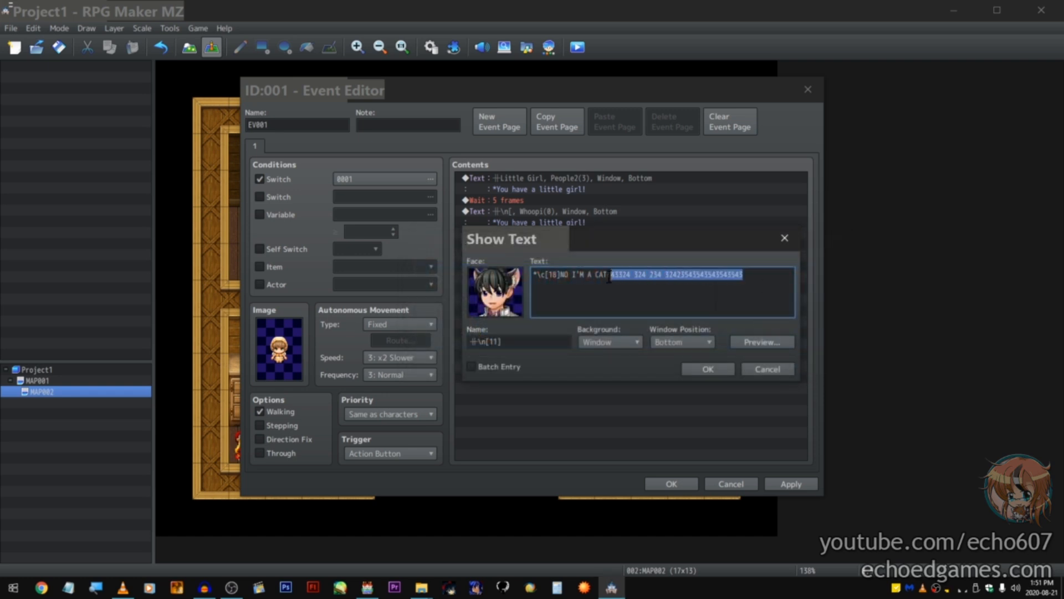
key(Delete)
Step: Confirm the cat message and duplicate the 5-frame Wait command after it
click(704, 370)
click(578, 198)
key(ctrl+c)
click(582, 236)
key(ctrl+v)
Step: Duplicate the Little Girl text command at the end of the event and change its message to "Ok!"
double_click(596, 185)
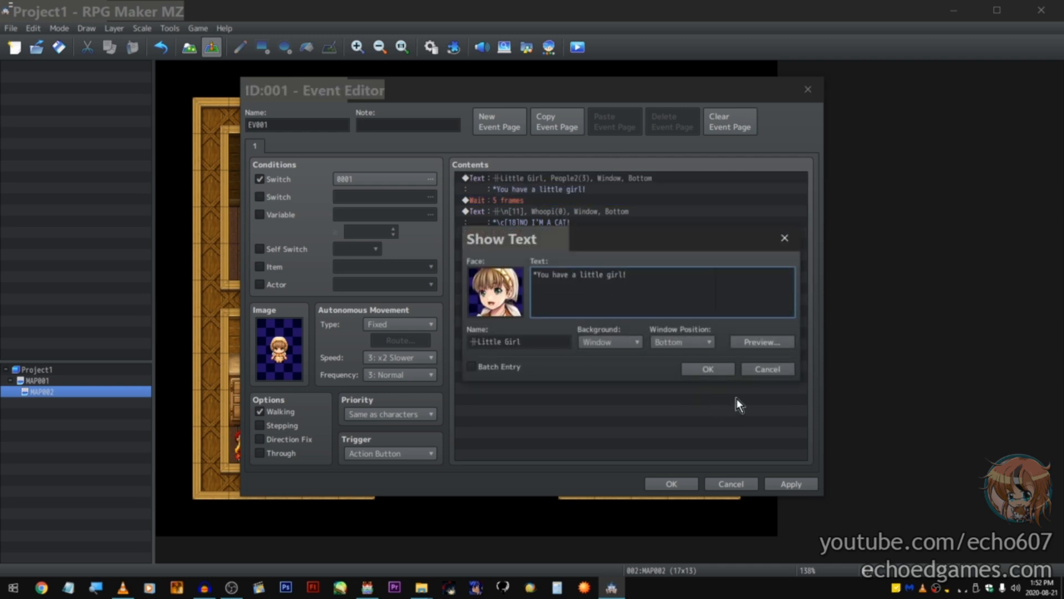
click(747, 369)
click(596, 246)
key(ctrl+v)
click(593, 244)
double_click(593, 244)
double_click(709, 369)
double_click(708, 369)
drag(542, 275, 623, 258)
key(BackSpace)
text(Ok!)
click(709, 367)
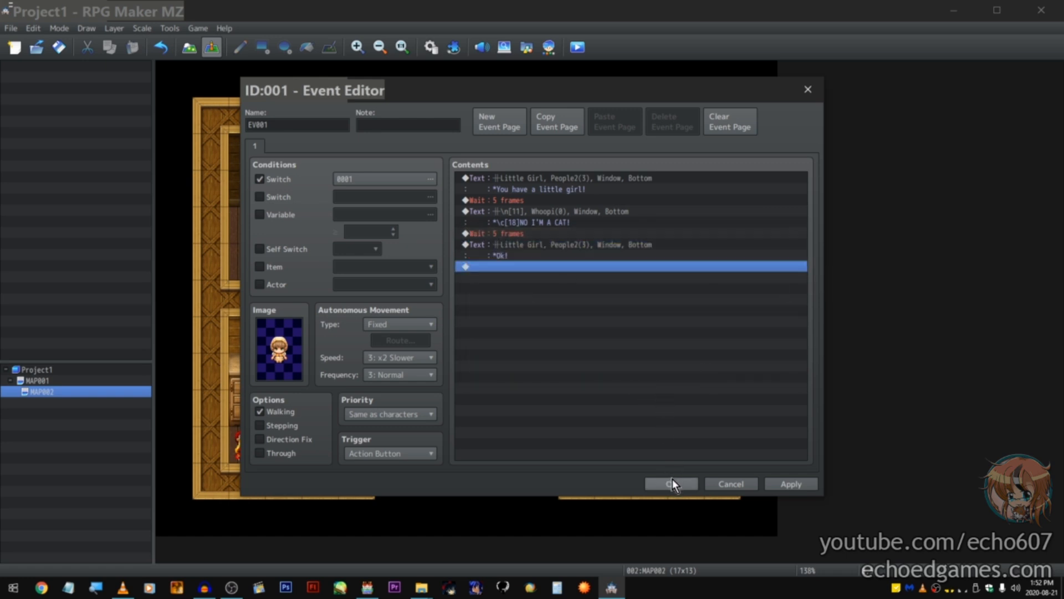
Step: Reopen the "Ok!" text command to check its name box
right_click(585, 246)
click(654, 266)
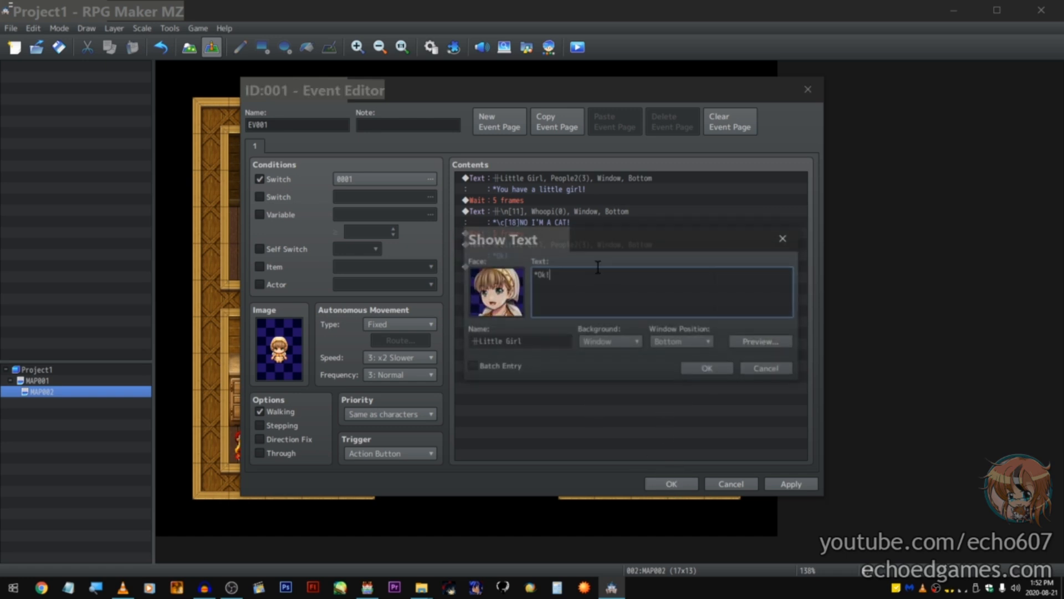
click(535, 341)
click(708, 369)
Step: Confirm the event and launch a playtest with the game changes saved, closing it at the title screen
click(676, 483)
click(579, 48)
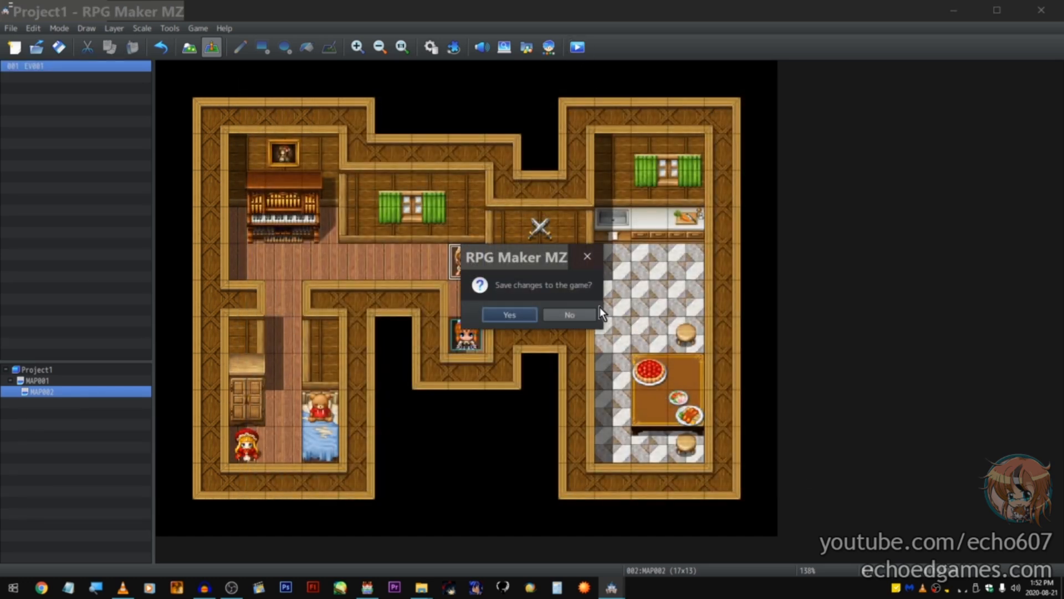
click(526, 314)
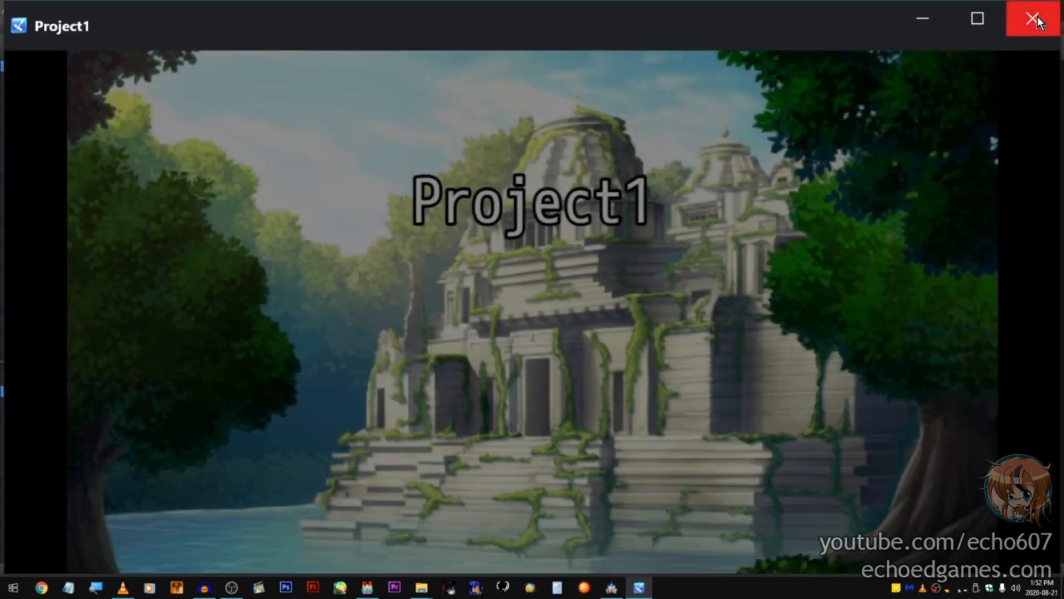
click(1033, 20)
Step: Set the window position of the event's "NO I'M A CAT!" text command to Top
double_click(467, 259)
click(563, 216)
double_click(564, 215)
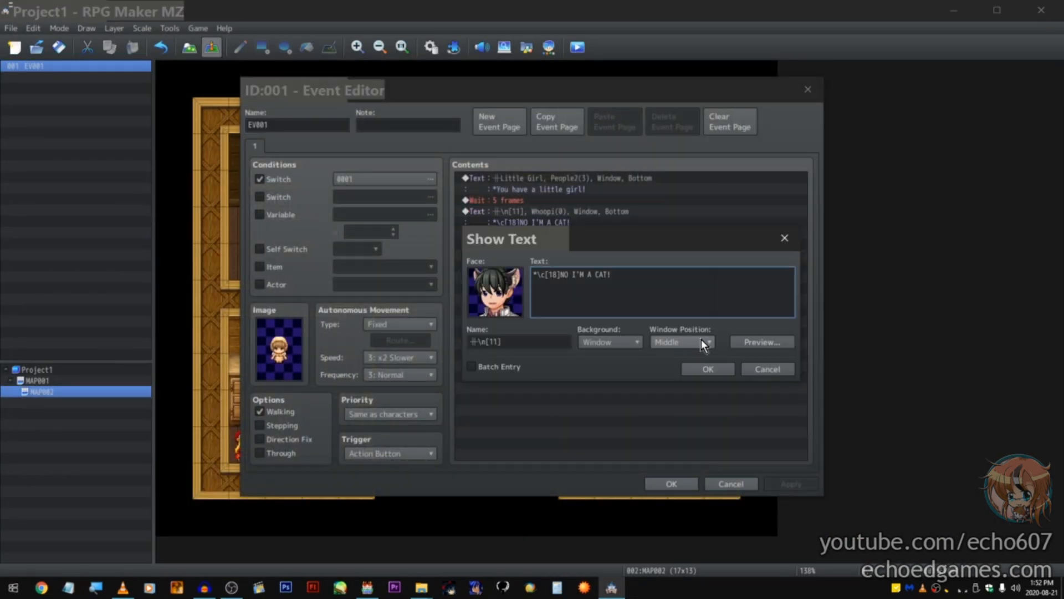
scroll(700, 339, up, 1)
click(708, 368)
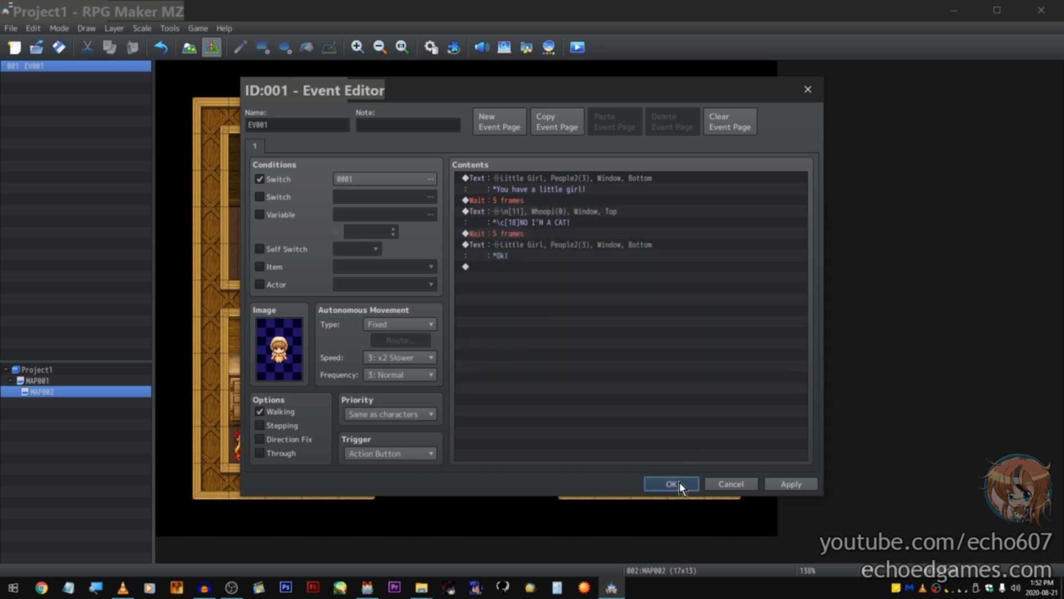
Step: Confirm the event, save the game changes and briefly playtest the house map
click(672, 484)
click(577, 47)
click(512, 314)
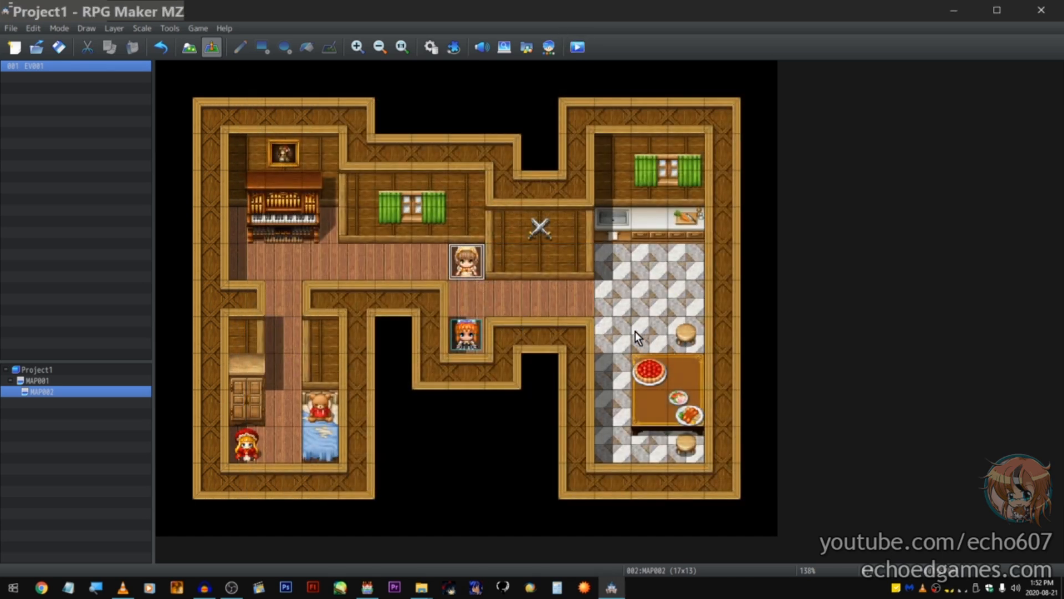
key(Up)
key(Return)
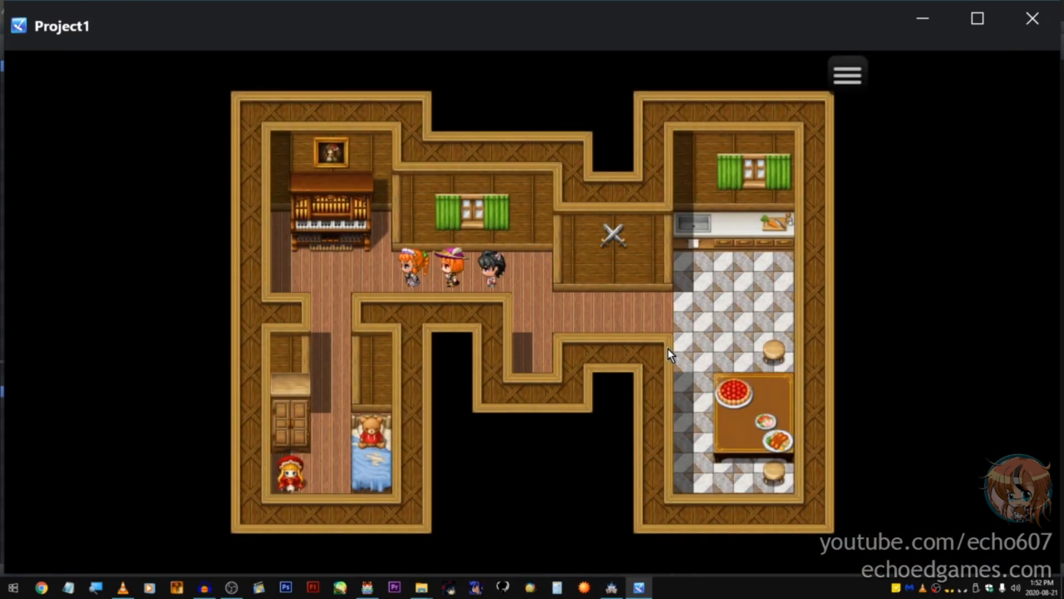
click(1039, 18)
click(577, 47)
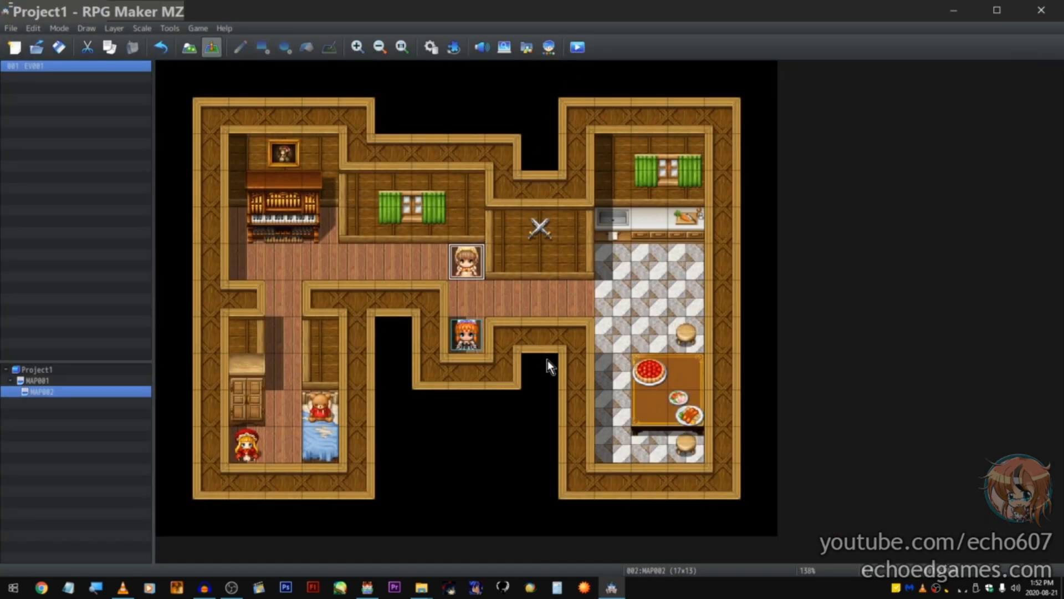
key(Return)
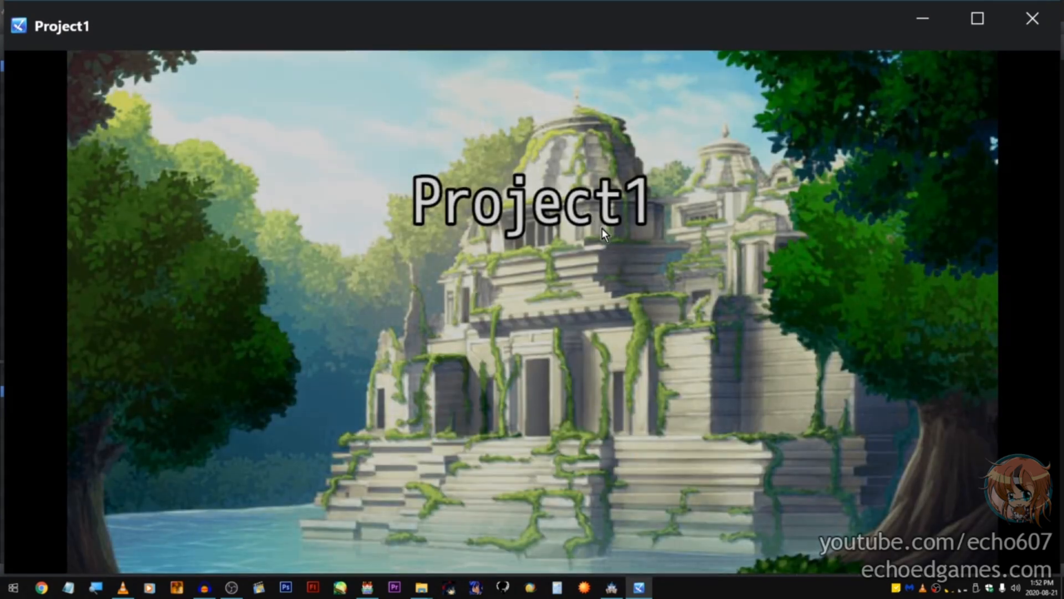
click(1041, 10)
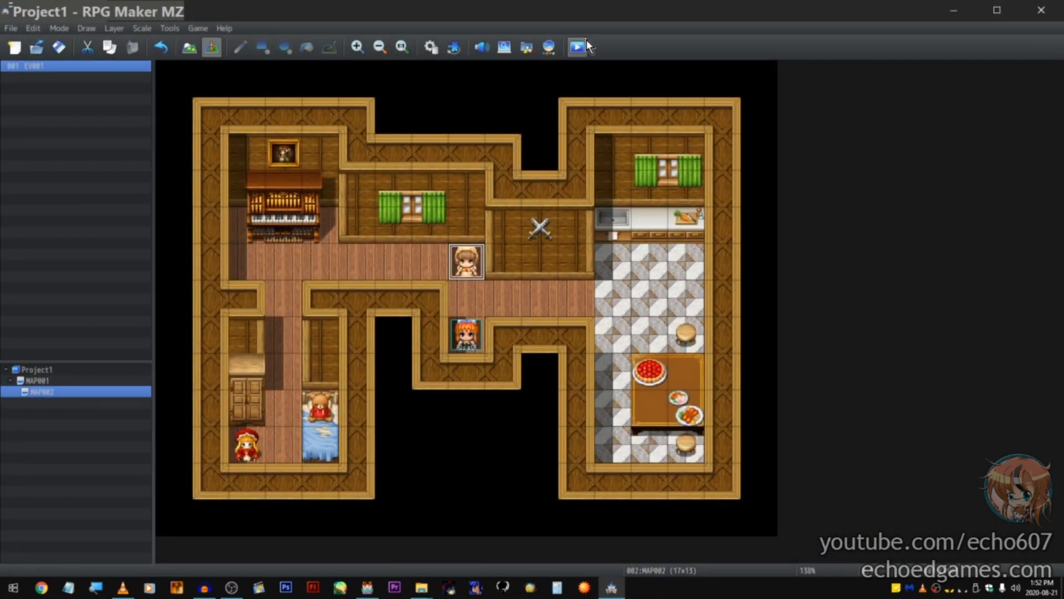
Step: Start a new playtest and turn on switch 0001 in the debug screen to make the little girl appear
click(585, 42)
key(Return)
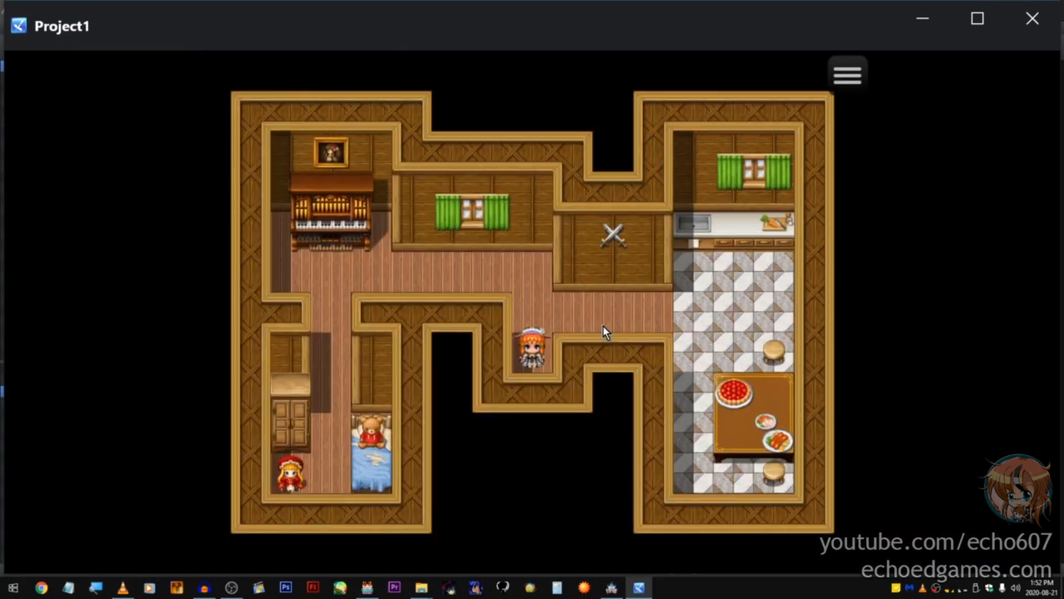
key(F9)
key(Return)
click(602, 325)
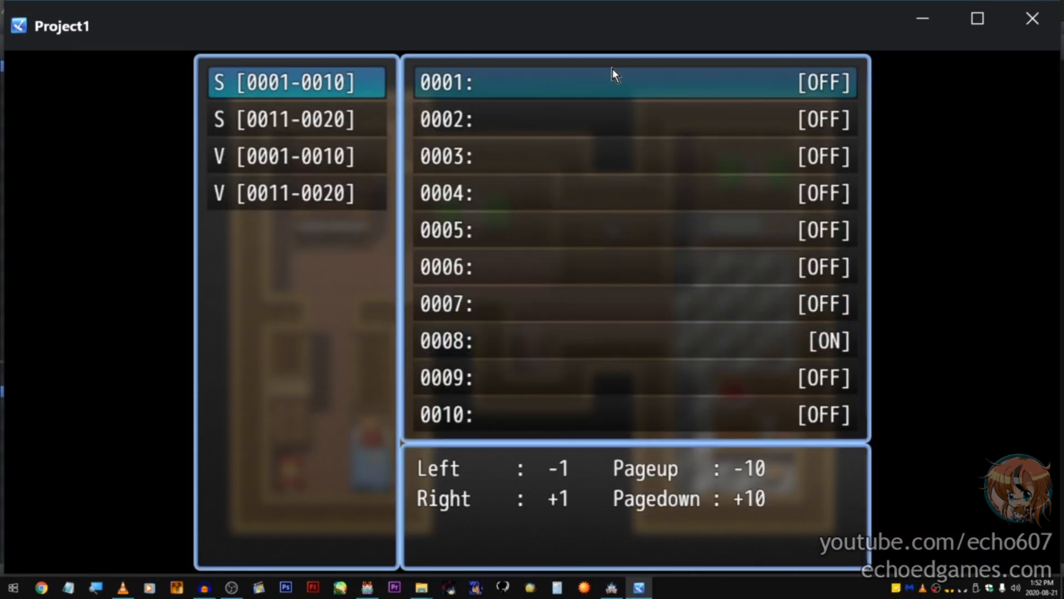
click(610, 92)
key(Escape)
key(Escape)
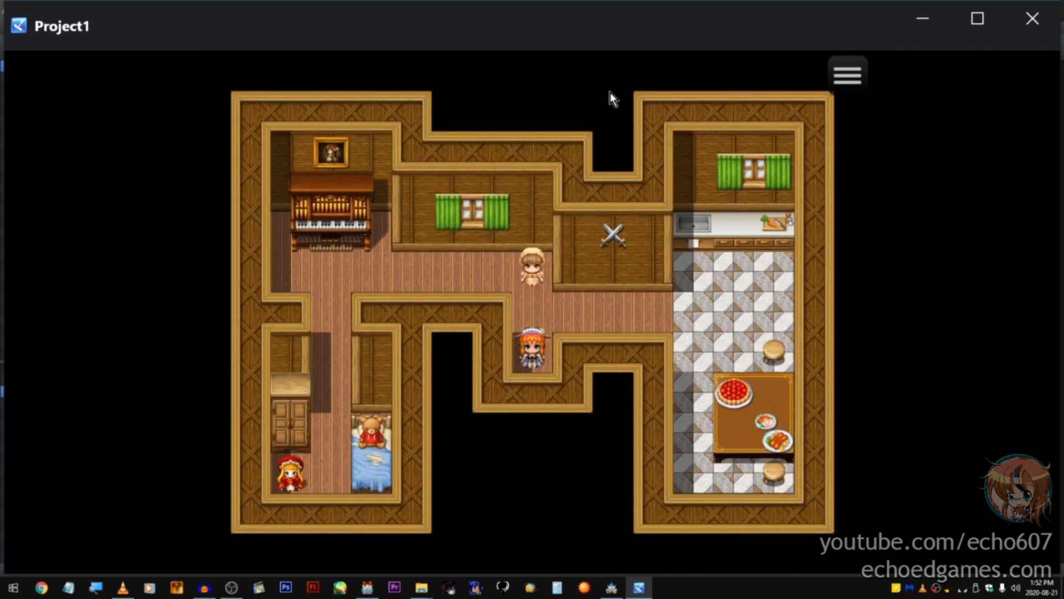
Step: Play through the little girl's dialogue to check the name boxes and window positions, and close the playtest
click(785, 401)
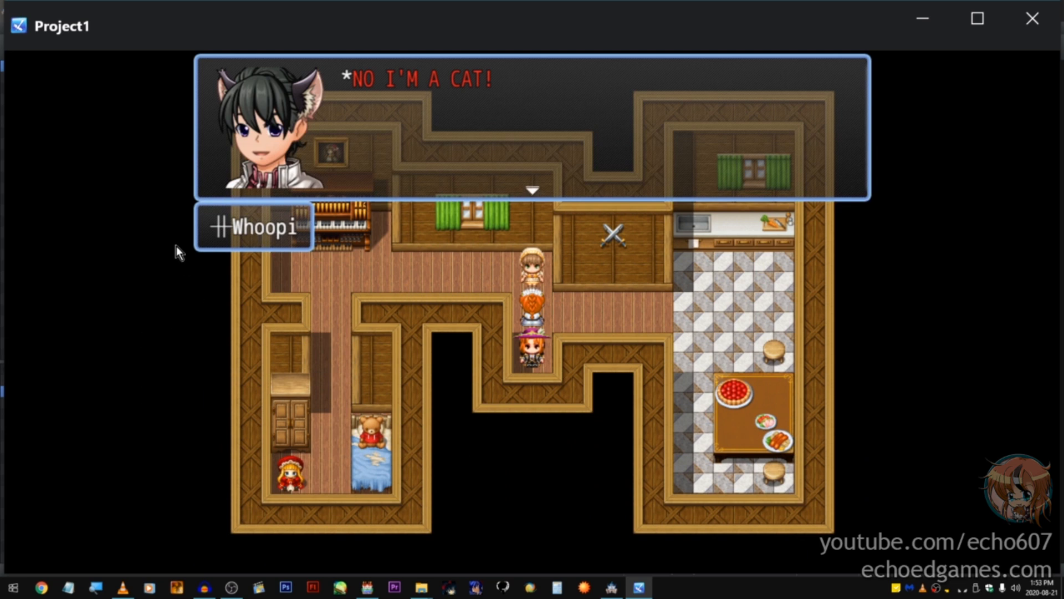
key(Return)
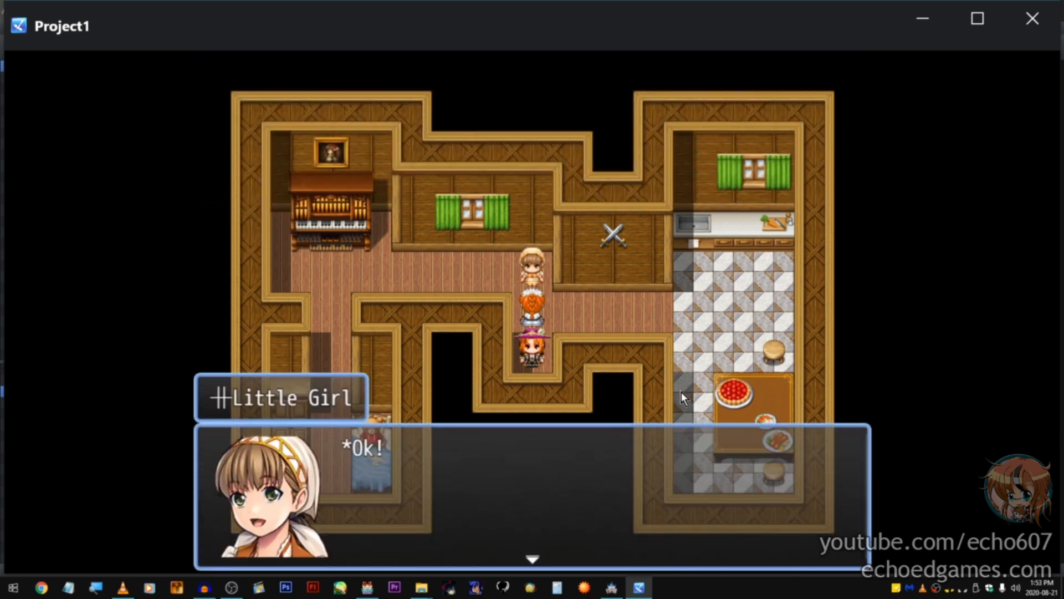
click(677, 388)
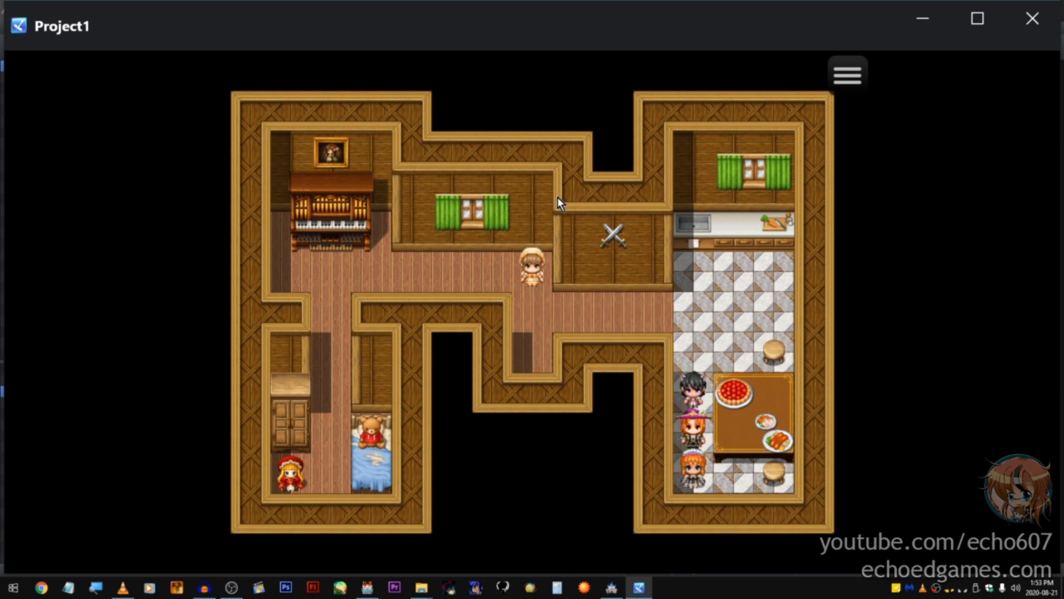
click(1028, 20)
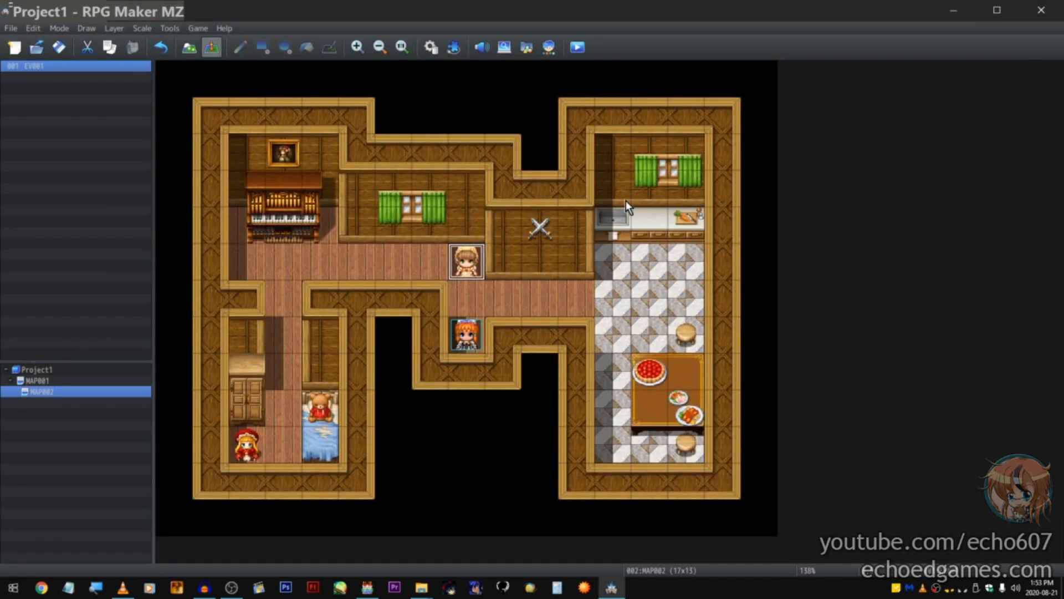
Step: Open the little girl event's "Ok!" text command and look through the icons offered for inserting an icon index
double_click(461, 271)
click(544, 244)
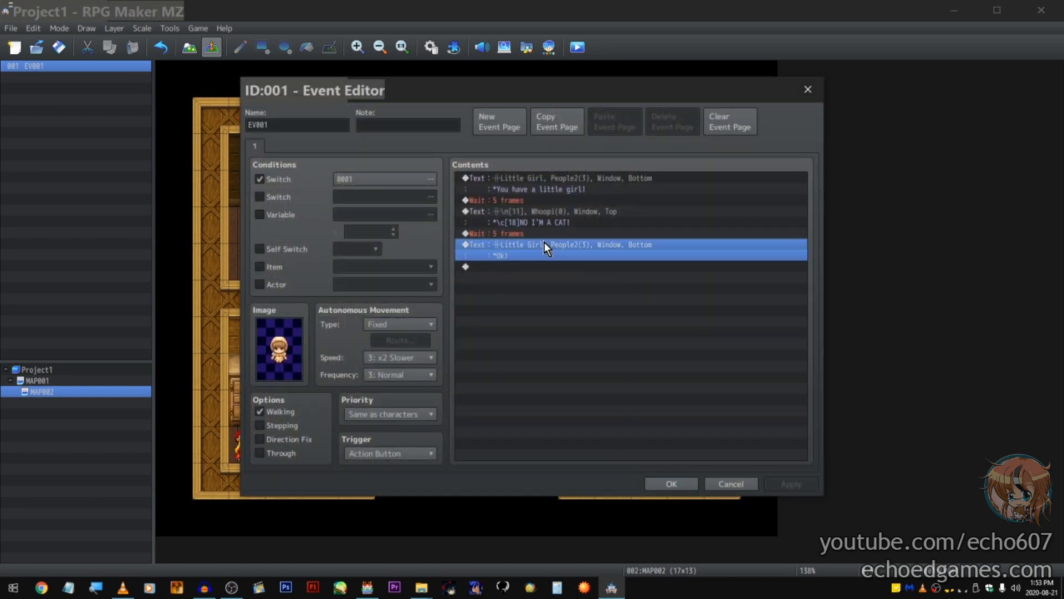
click(570, 288)
double_click(570, 242)
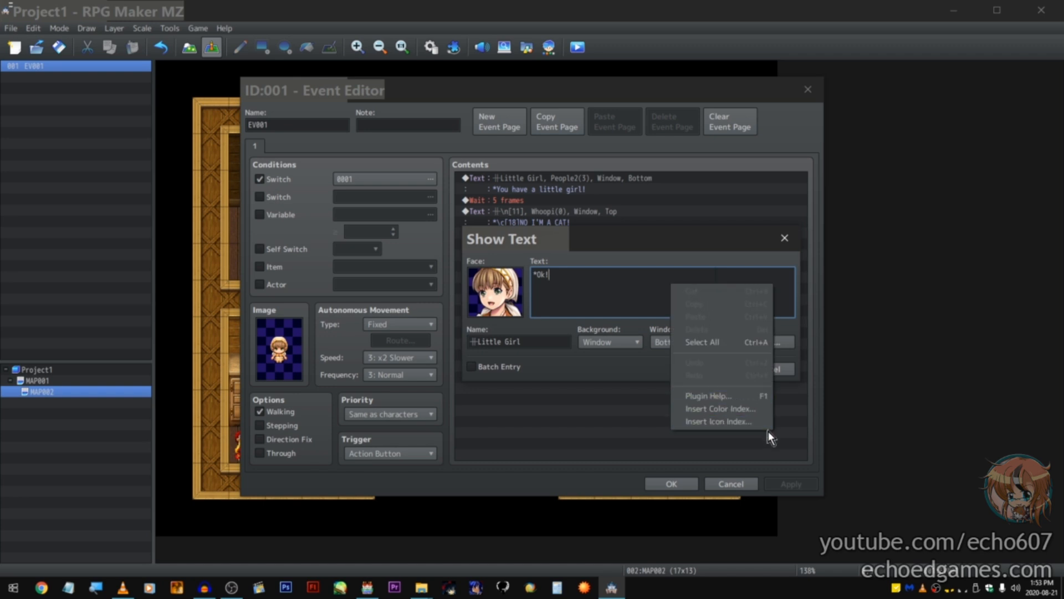
click(756, 421)
click(653, 294)
scroll(652, 307, down, 2)
scroll(652, 307, down, 2)
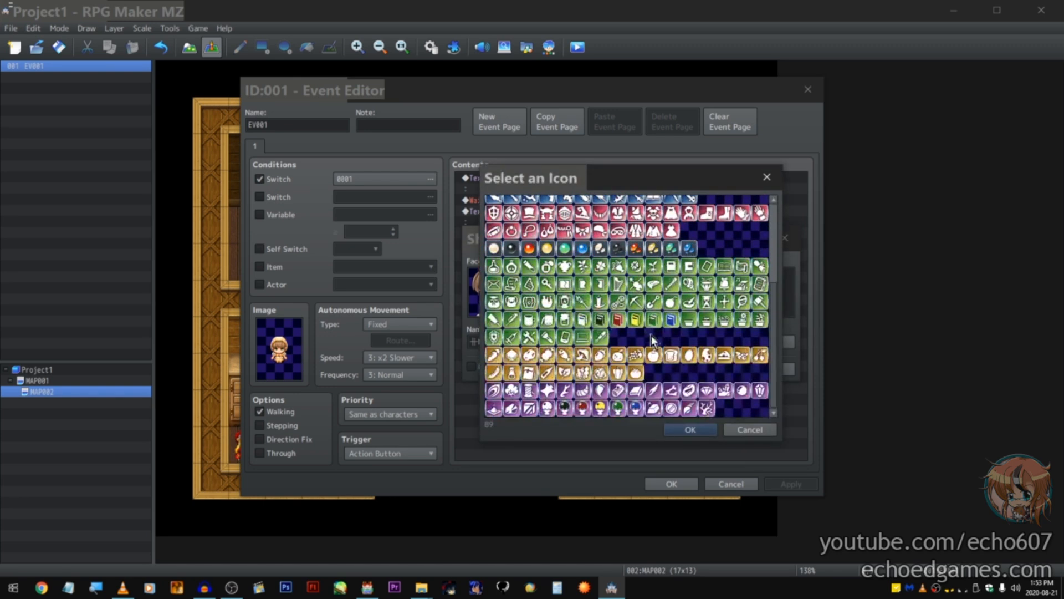
click(743, 432)
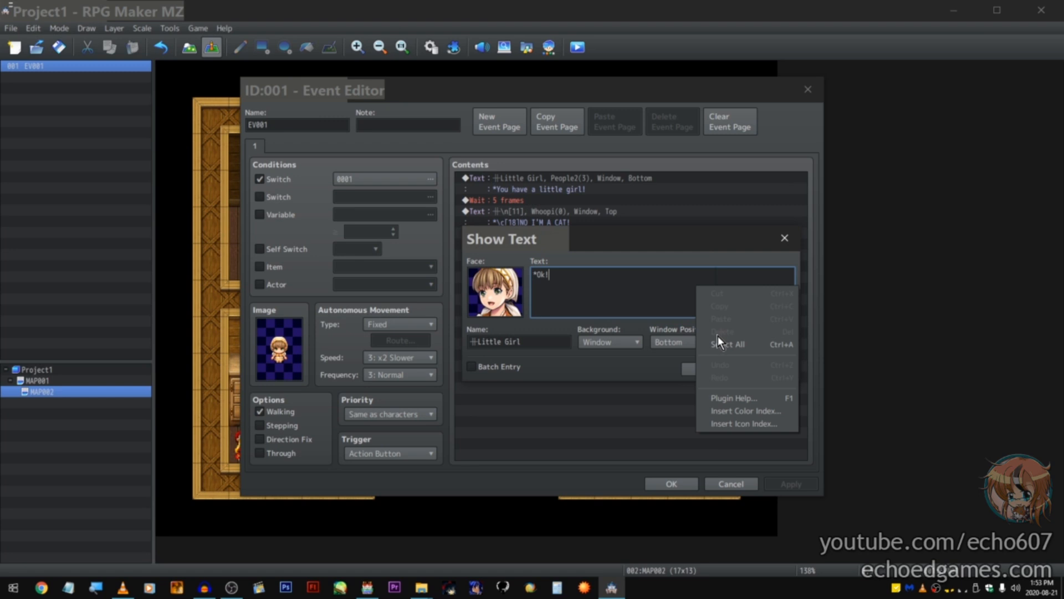
Step: View the AltMenuScreen plugin help from the text command's editor, and leave the text command without changes
key(Escape)
right_click(686, 286)
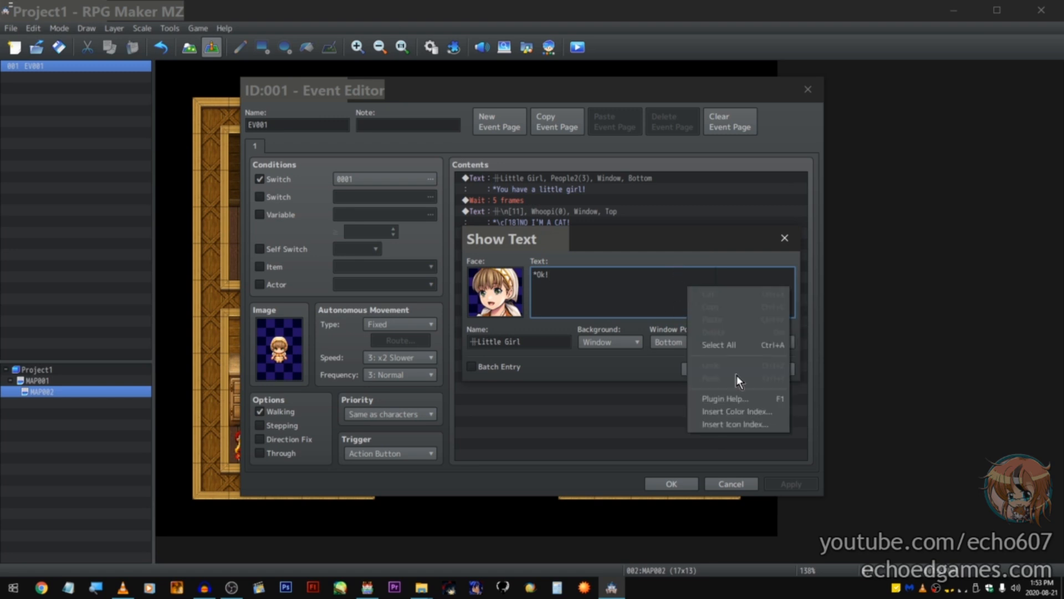
click(755, 401)
click(496, 213)
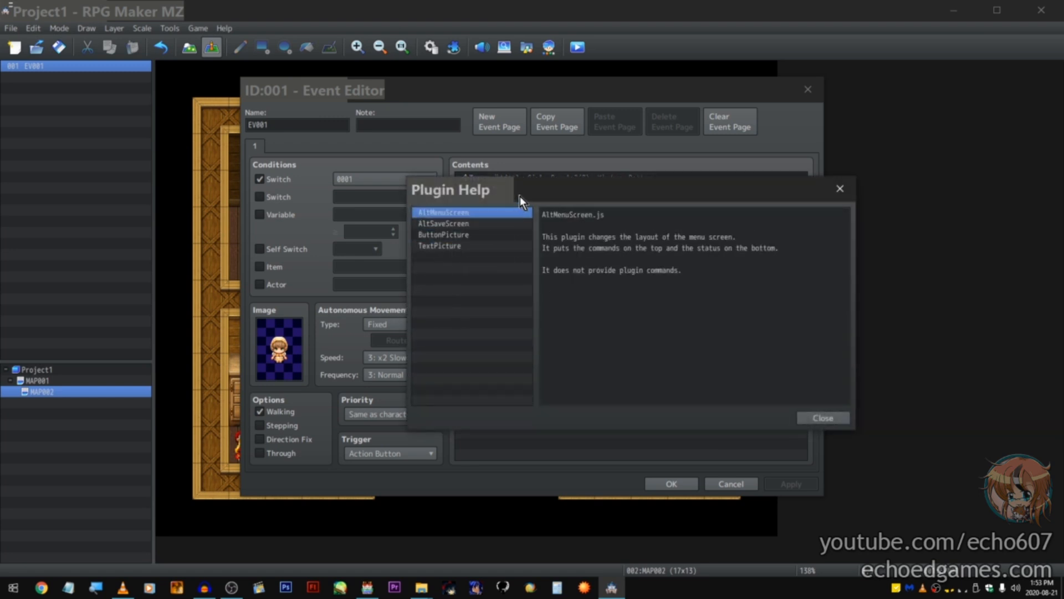
click(823, 418)
click(765, 363)
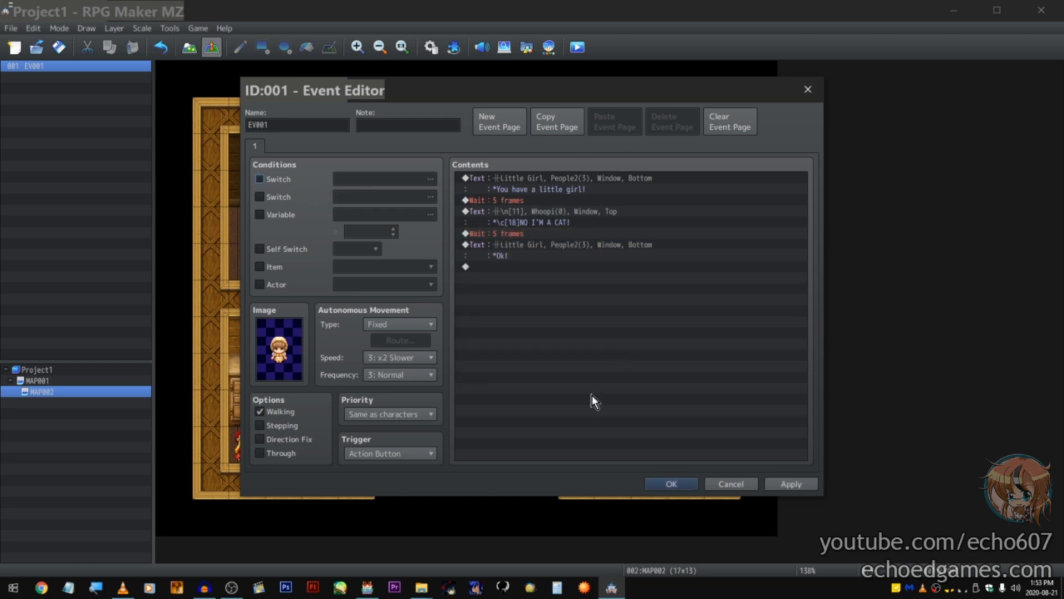
Step: Disable the little girl event's switch condition and move the event onto the foot of the bed
click(673, 484)
drag(465, 261, 319, 453)
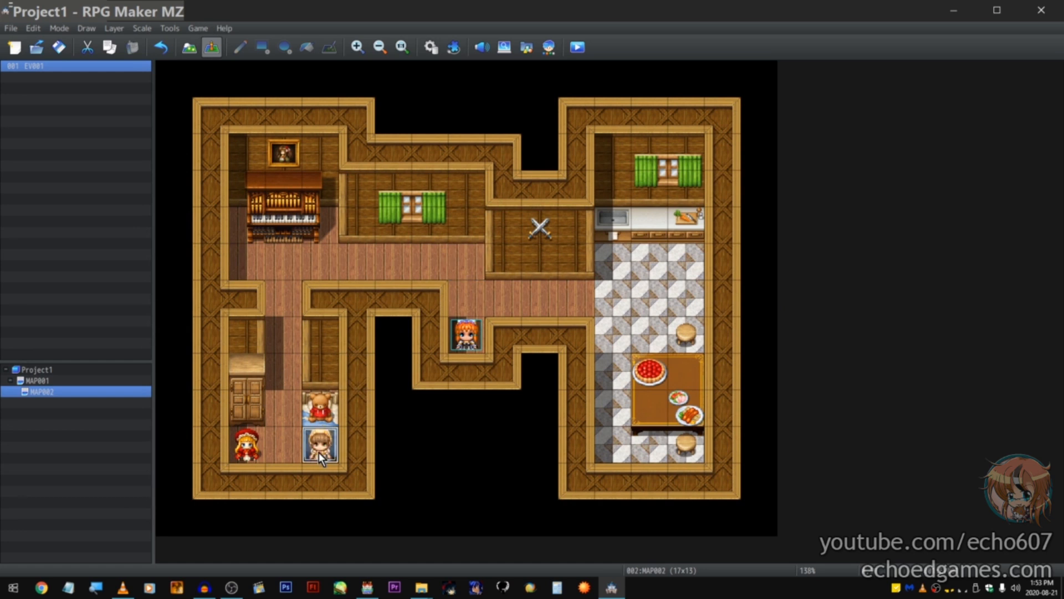
Step: Open a new event on the kitchen floor and look through the Show Choices command's options without adding it
double_click(642, 253)
double_click(591, 243)
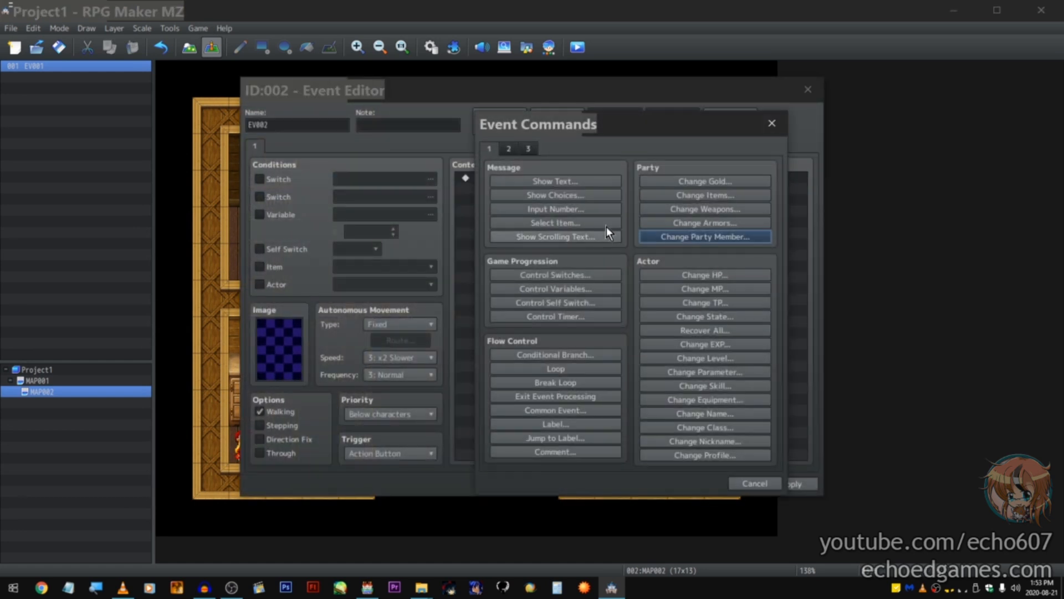
click(583, 195)
click(705, 265)
click(706, 277)
click(709, 287)
click(711, 374)
click(708, 378)
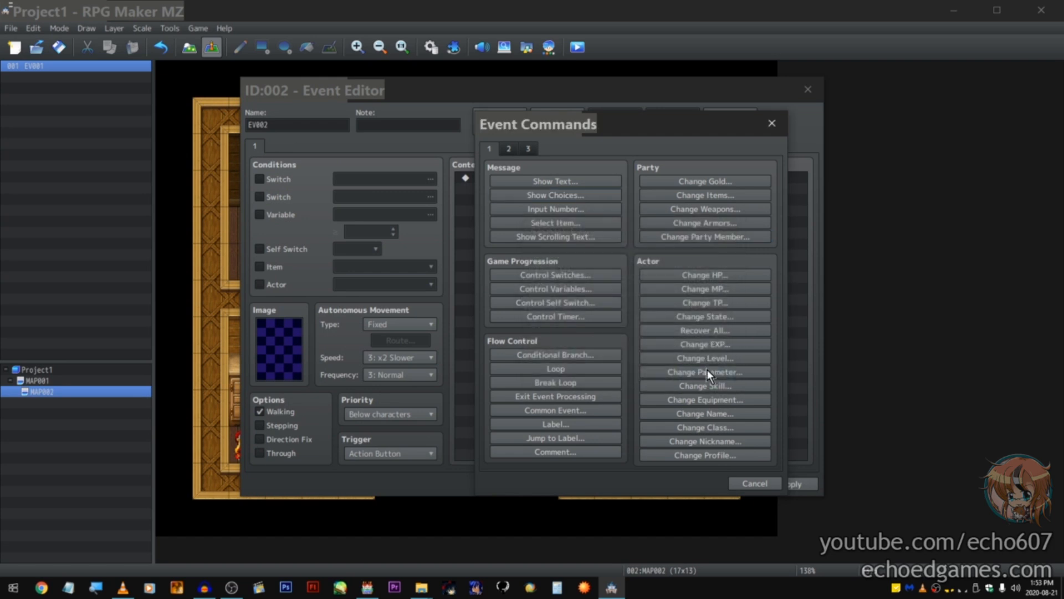
Step: Examine the Input Number command with variable 0001, and cancel it
click(590, 208)
click(655, 347)
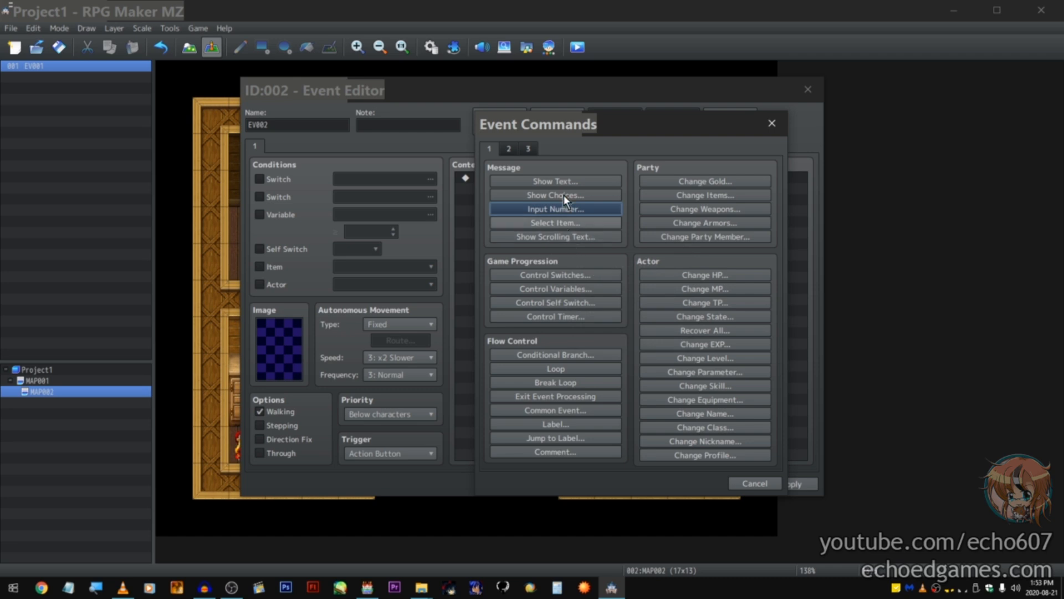
click(562, 211)
click(629, 297)
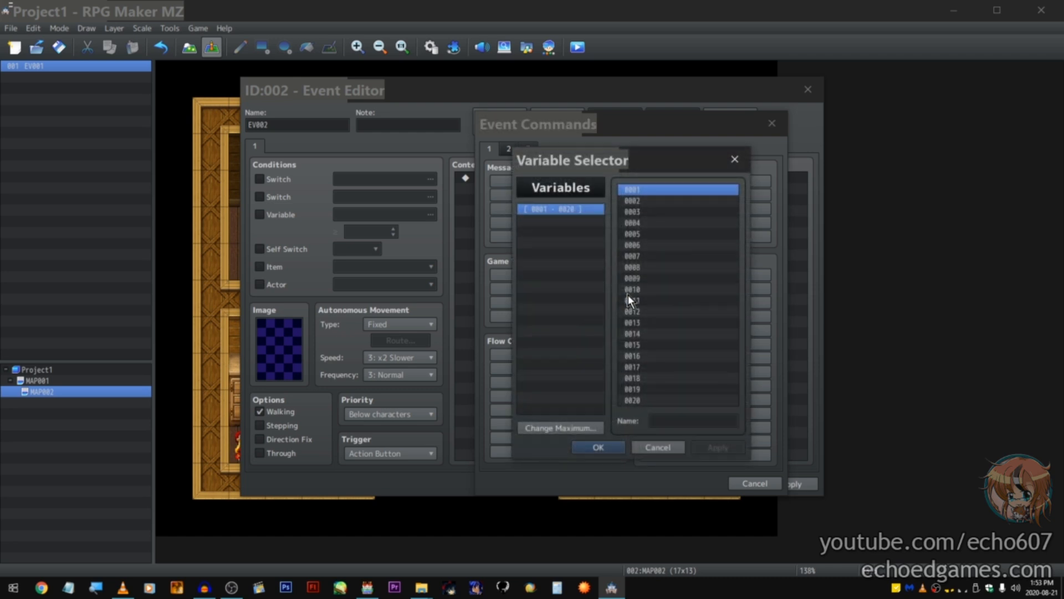
double_click(665, 191)
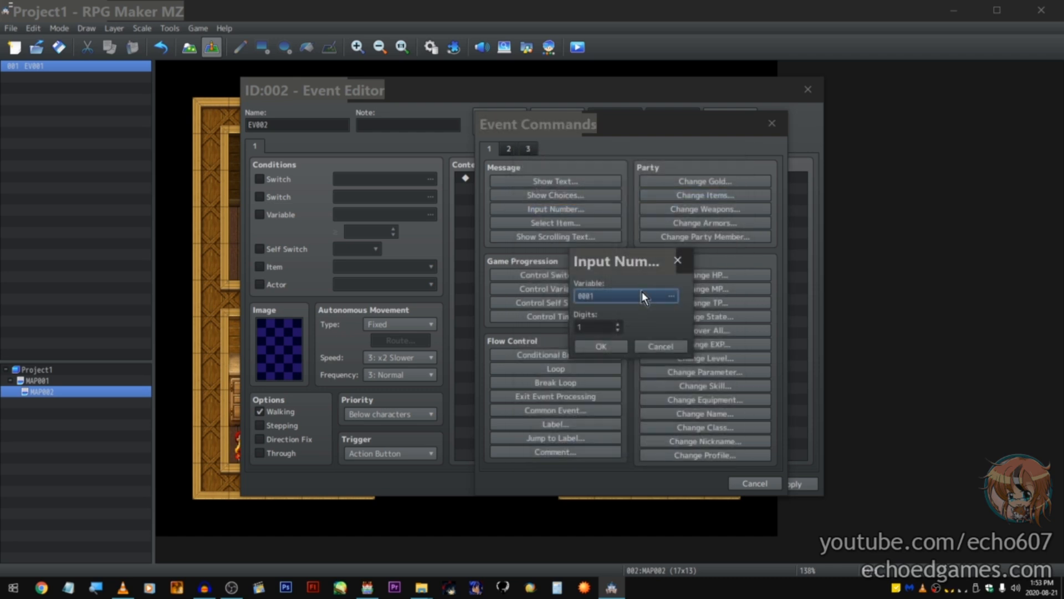
click(647, 345)
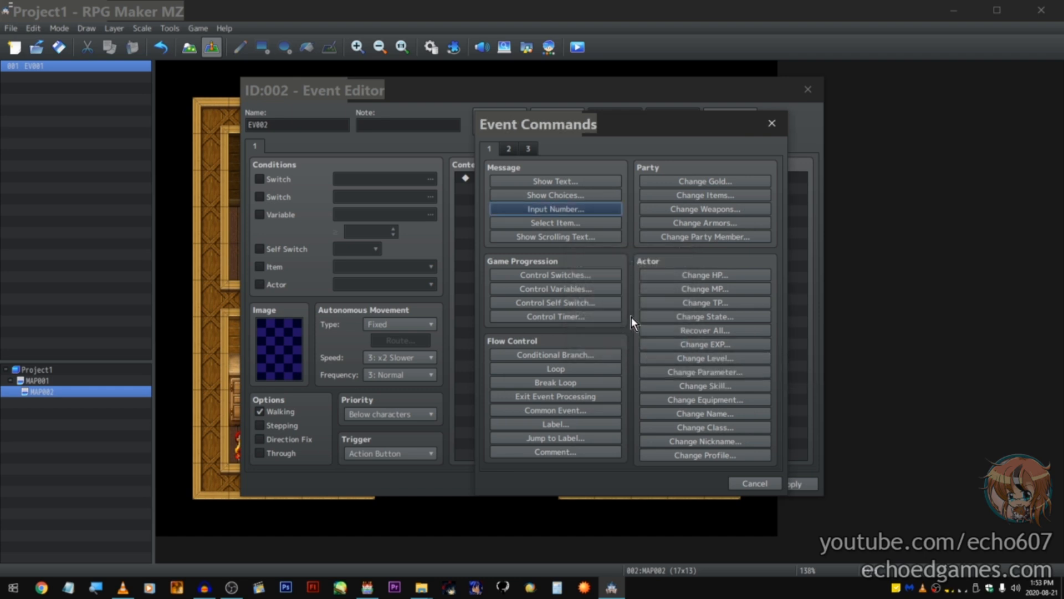
Step: Review the Select Item command's variable and item type options, and the Show Scrolling Text settings, without adding either command
click(606, 222)
click(656, 294)
key(Escape)
click(654, 327)
click(658, 354)
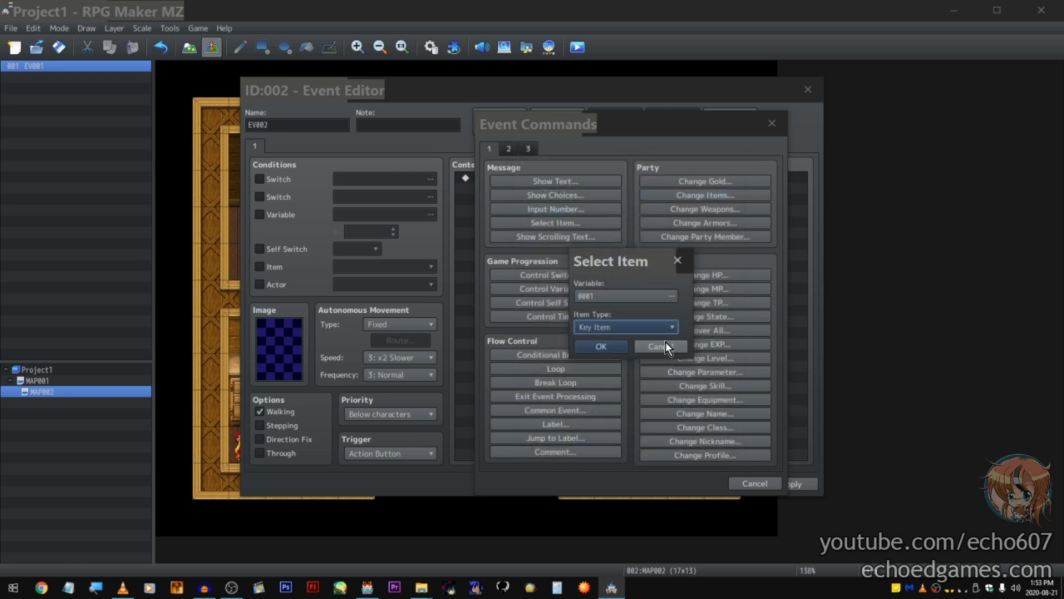
click(662, 346)
click(604, 238)
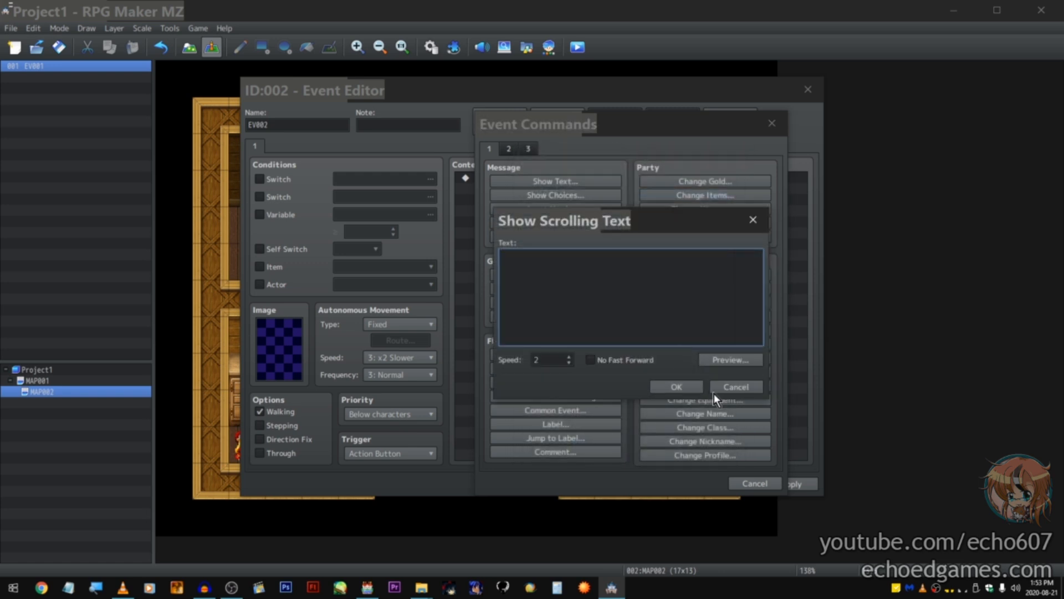
click(729, 387)
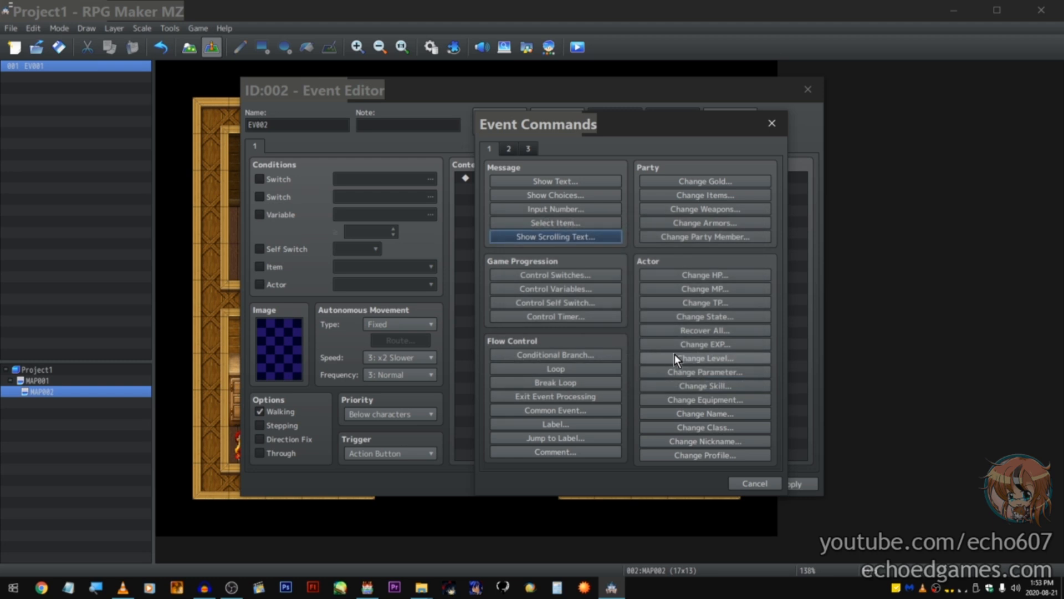
Step: Open Control Variables with a Game Data operand and examine the choices for the Last data category
click(596, 287)
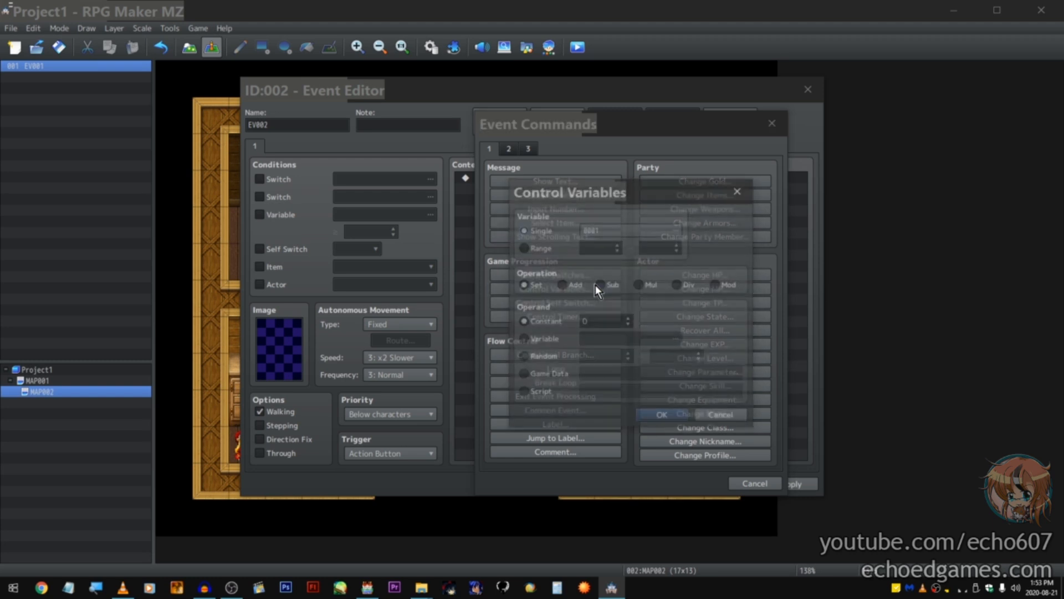
click(544, 370)
click(594, 371)
click(525, 363)
click(697, 365)
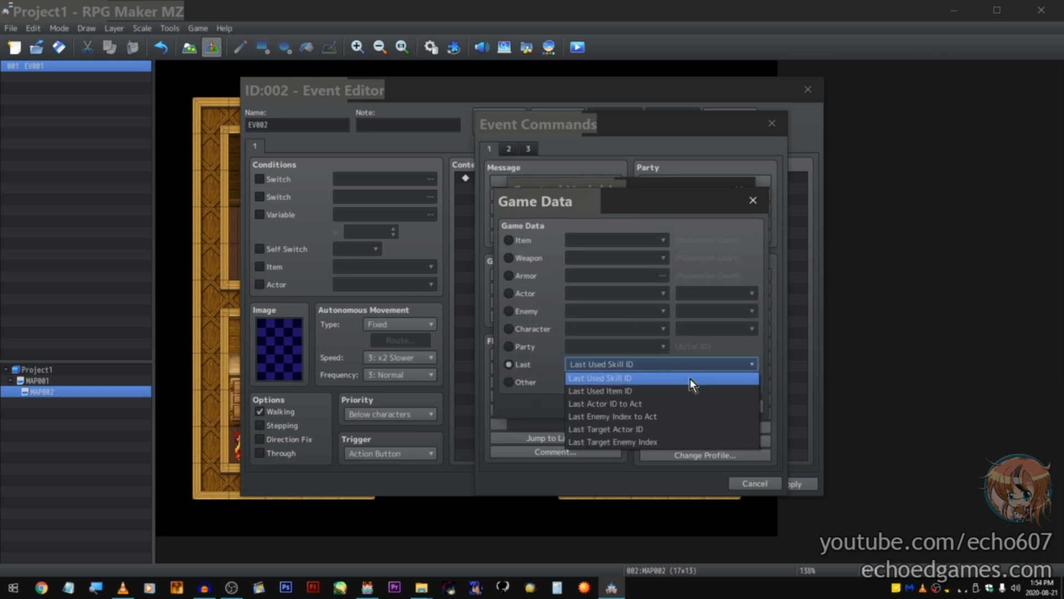
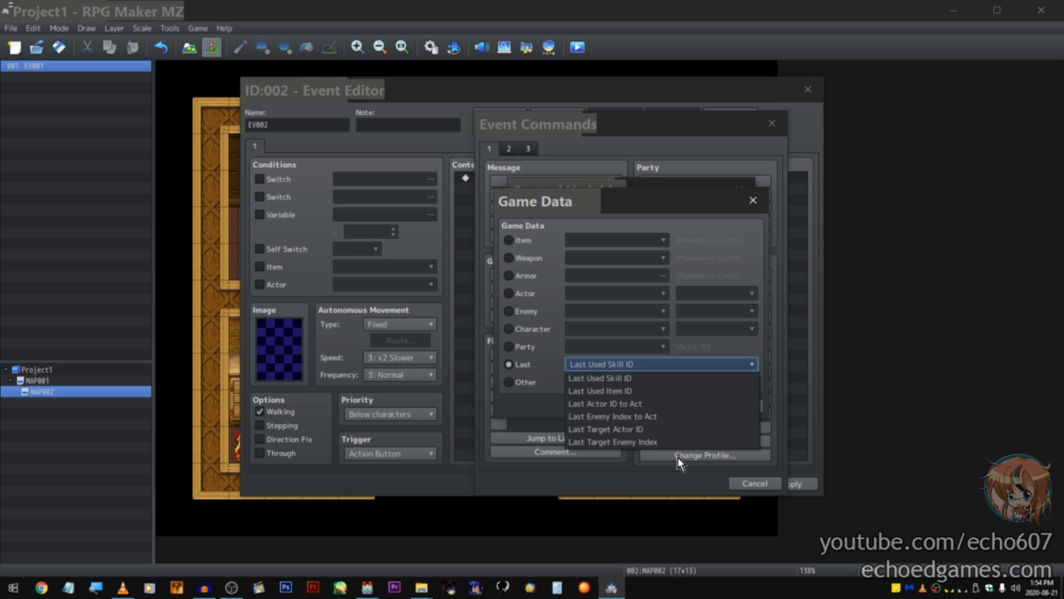
click(660, 366)
Step: Look through the Party, Character and Other game data options, and choose Map ID as the operand
click(531, 346)
click(649, 346)
click(530, 329)
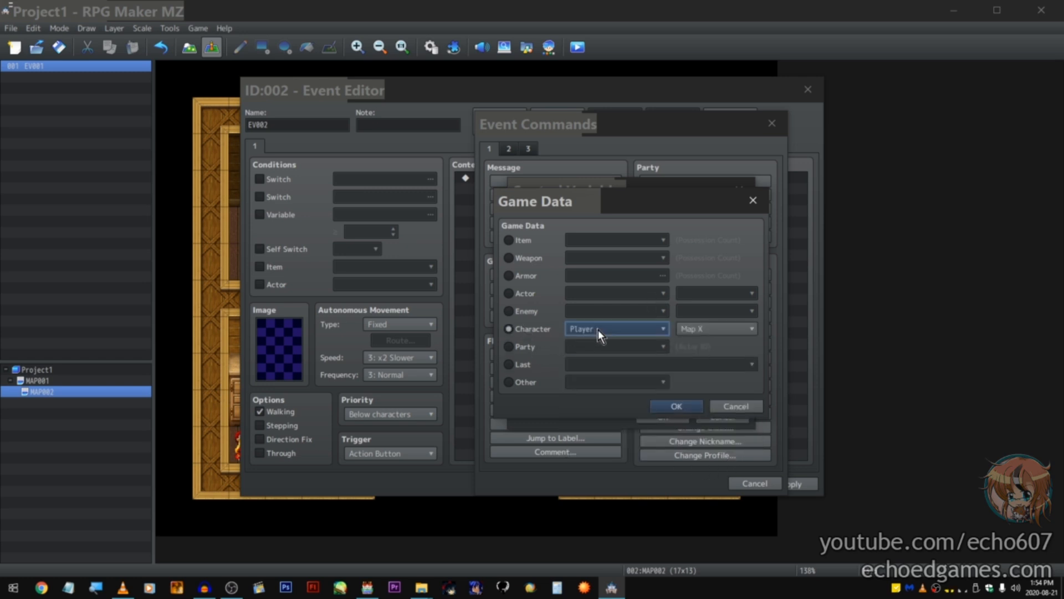
click(518, 381)
click(613, 386)
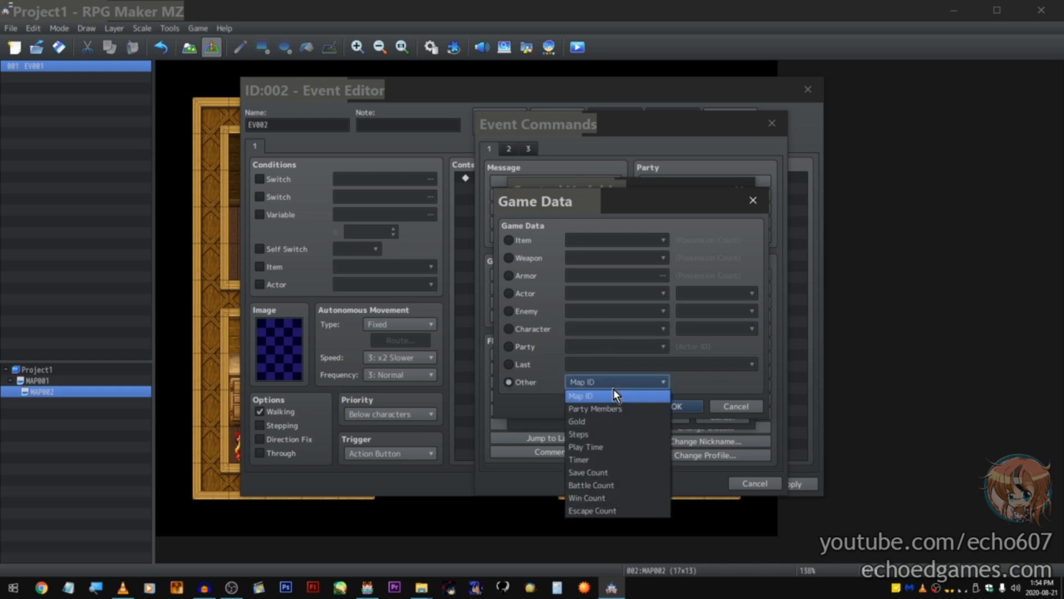
click(612, 389)
click(677, 406)
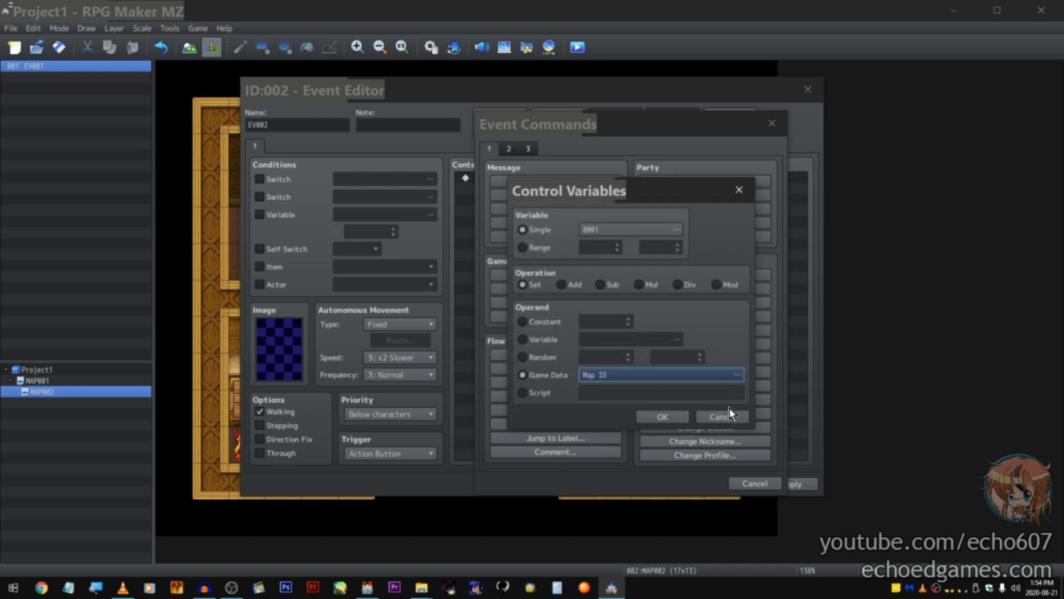
Step: Check the Script, Random and Constant operands of Control Variables, and discard the command
click(551, 394)
click(544, 357)
click(550, 320)
click(709, 412)
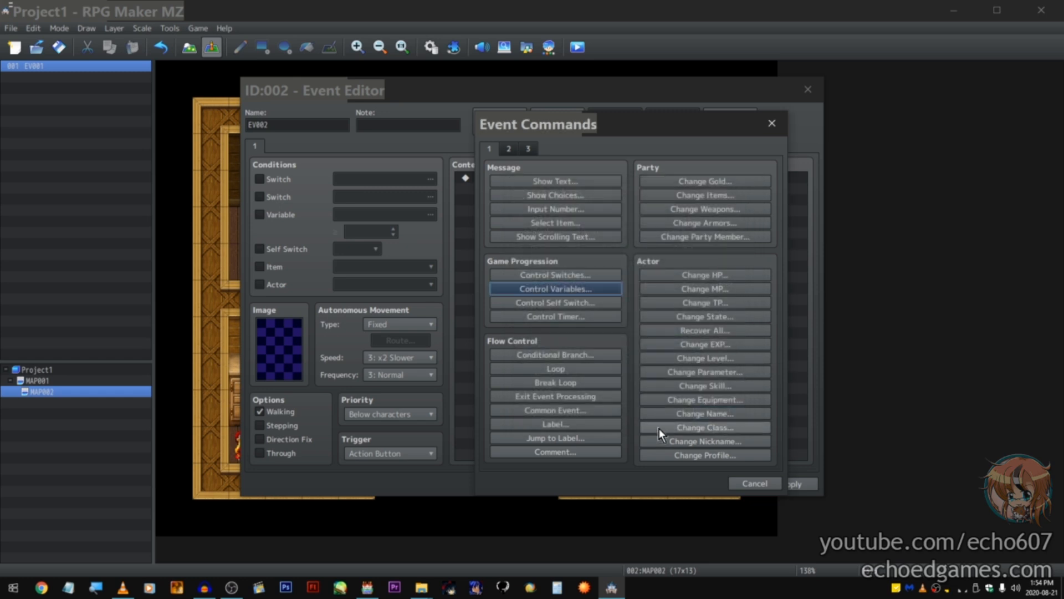
Step: View the Control Self Switch and Control Timer settings without adding either command
click(568, 309)
click(663, 352)
click(579, 317)
click(665, 352)
Step: Examine all four pages of Conditional Branch conditions, including the Script, Weapon and Actor options, and cancel the command
click(597, 354)
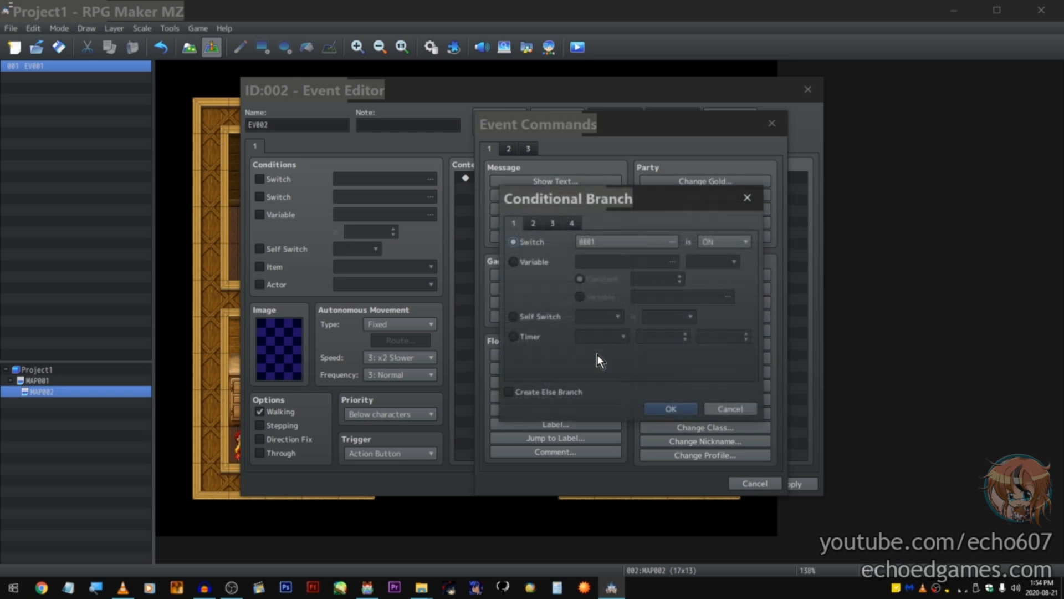
click(531, 223)
click(552, 223)
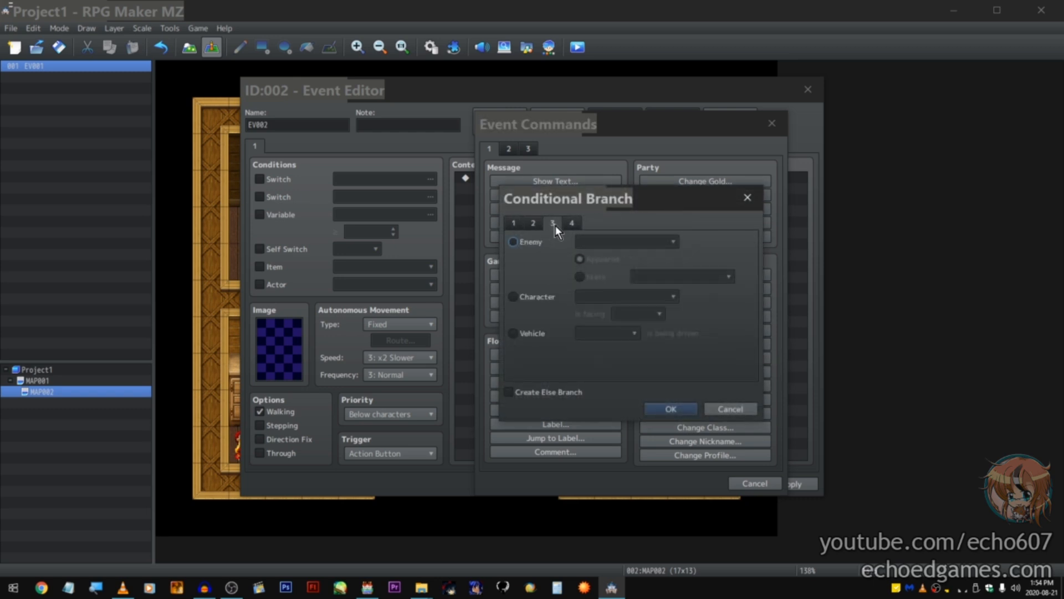
click(571, 223)
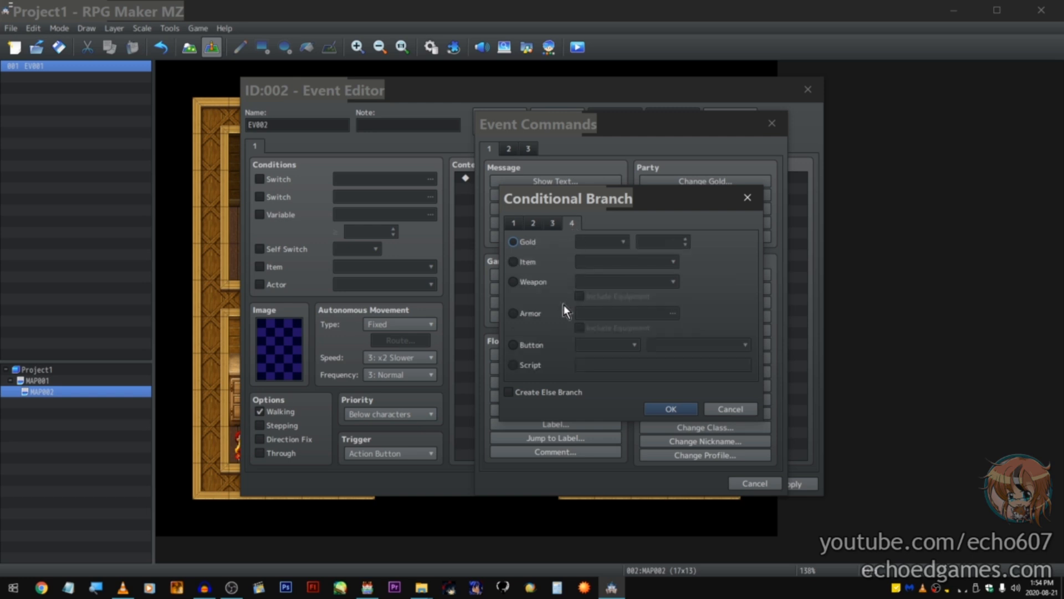
click(536, 364)
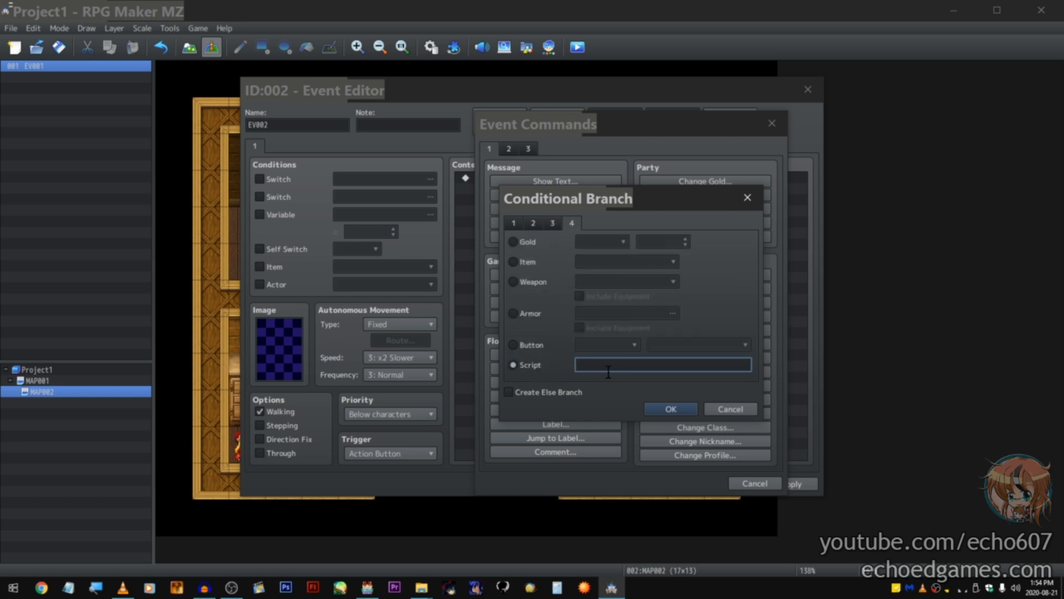
click(533, 281)
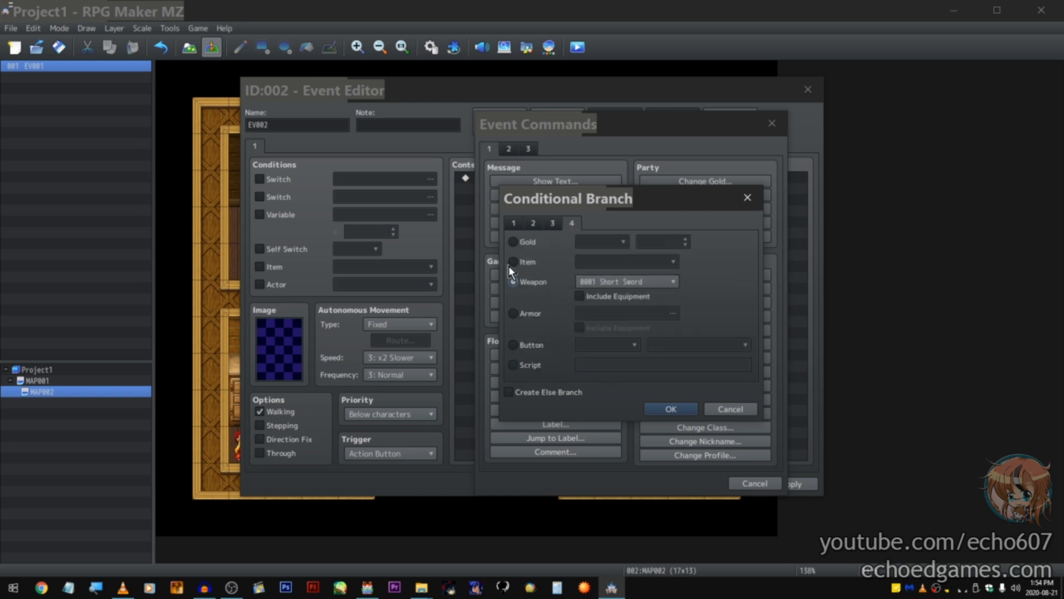
click(534, 221)
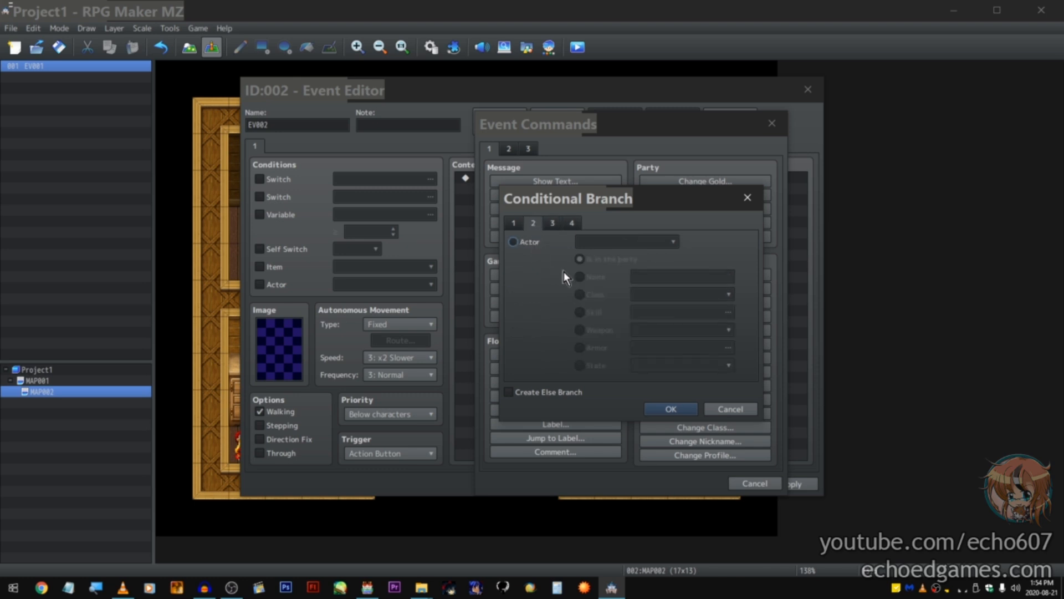
click(530, 244)
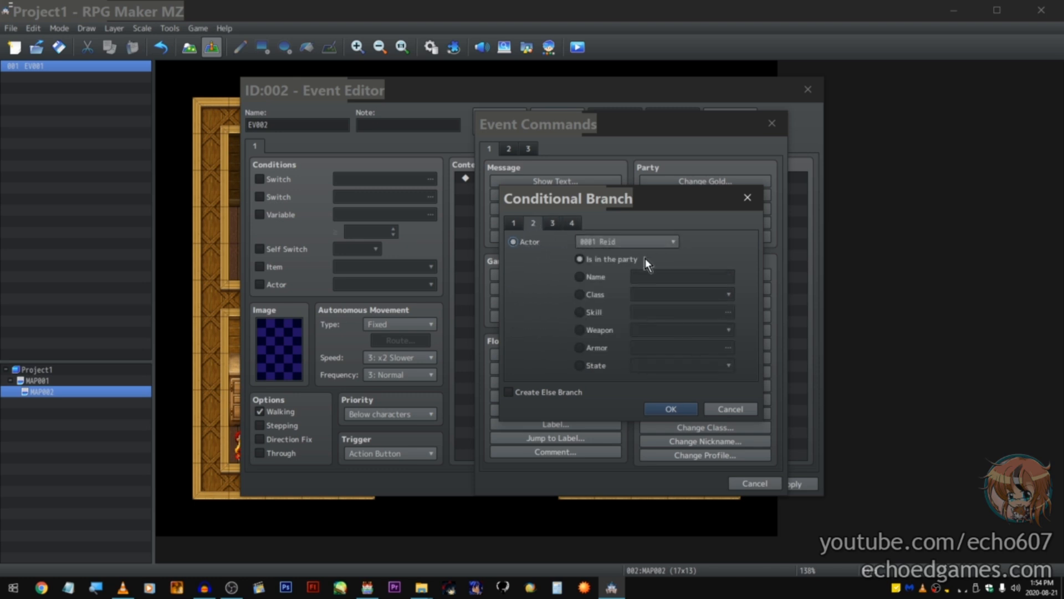
click(737, 408)
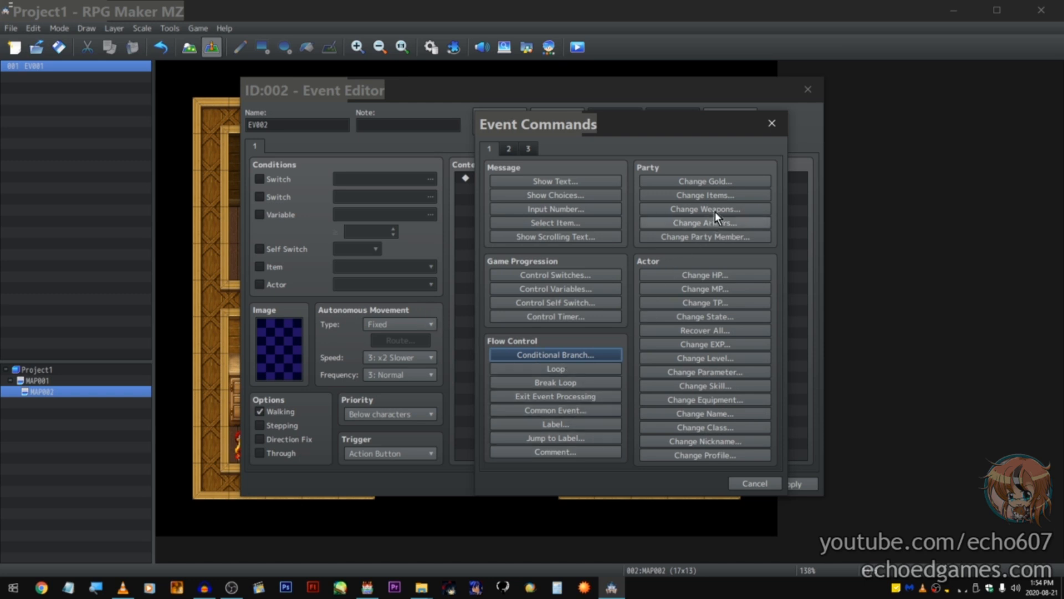
Step: View the Change Party Member and Change HP settings without adding either command
click(742, 235)
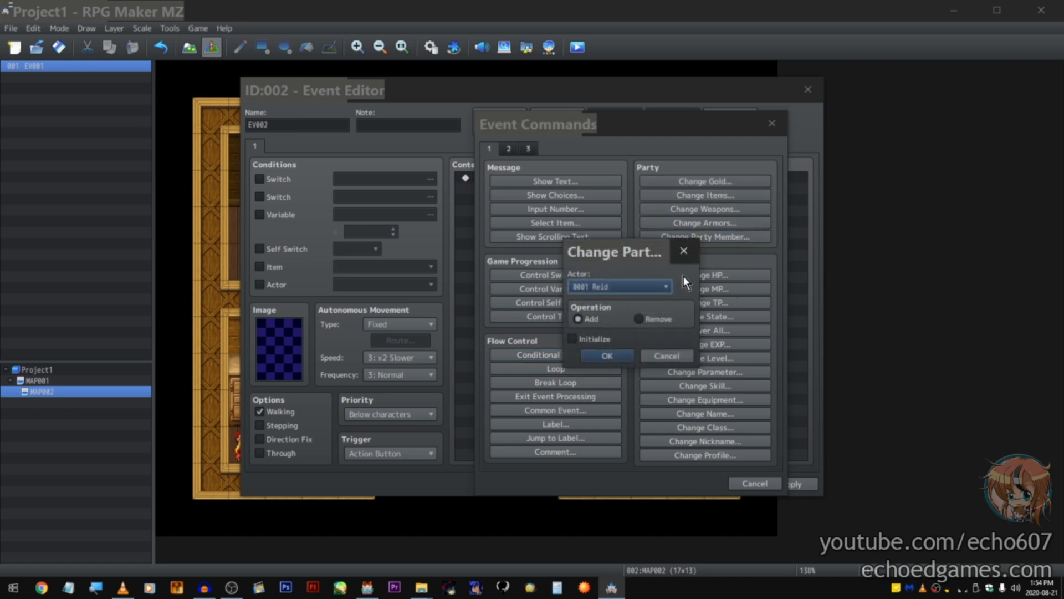
click(685, 251)
click(720, 276)
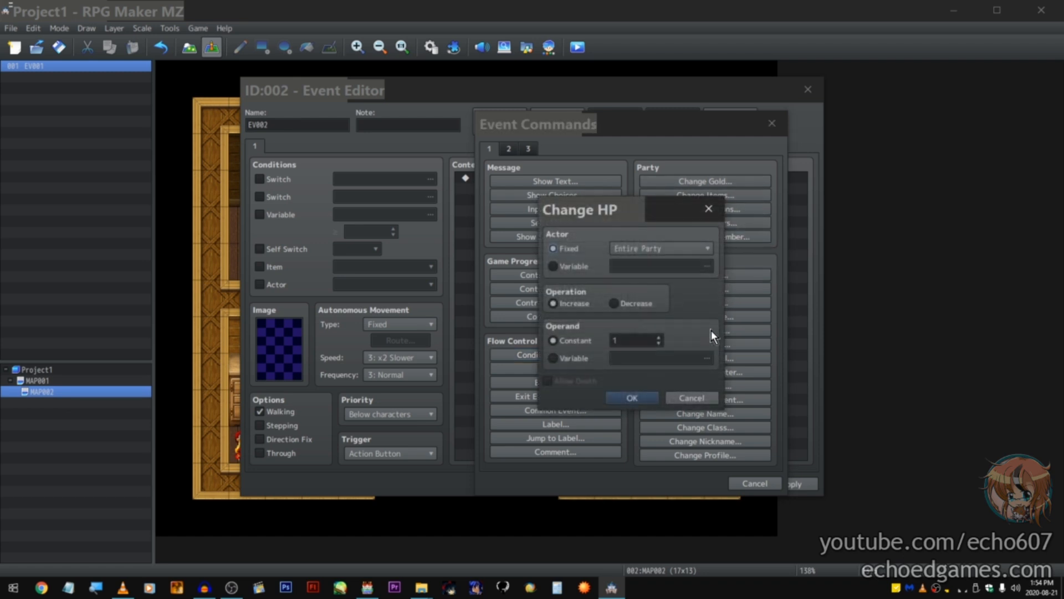
click(693, 403)
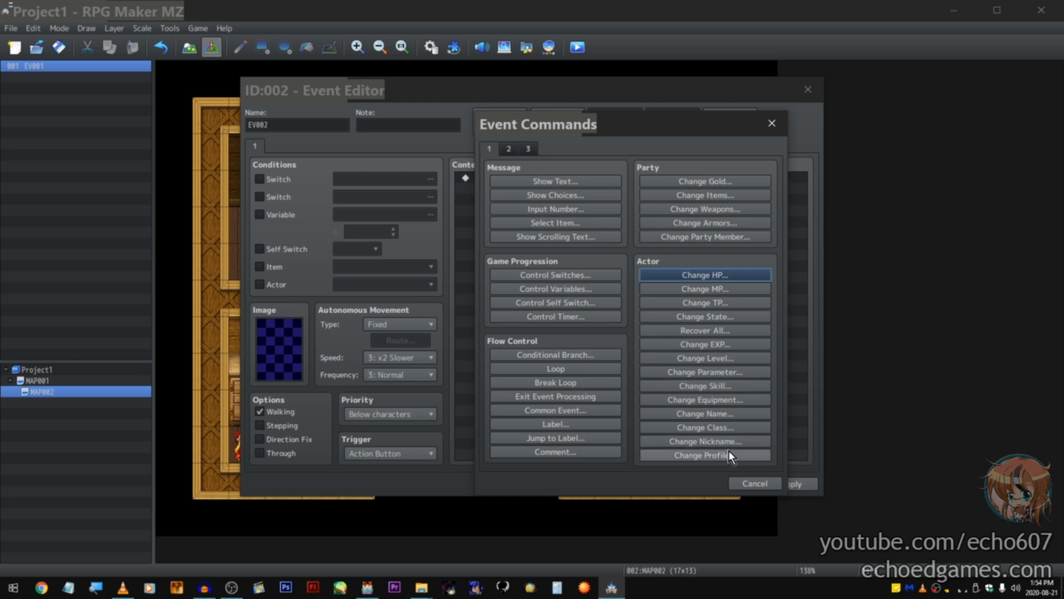
Step: Check the Scroll Map settings on the second page of event commands, enable Wait for Completion, and discard the command
click(507, 148)
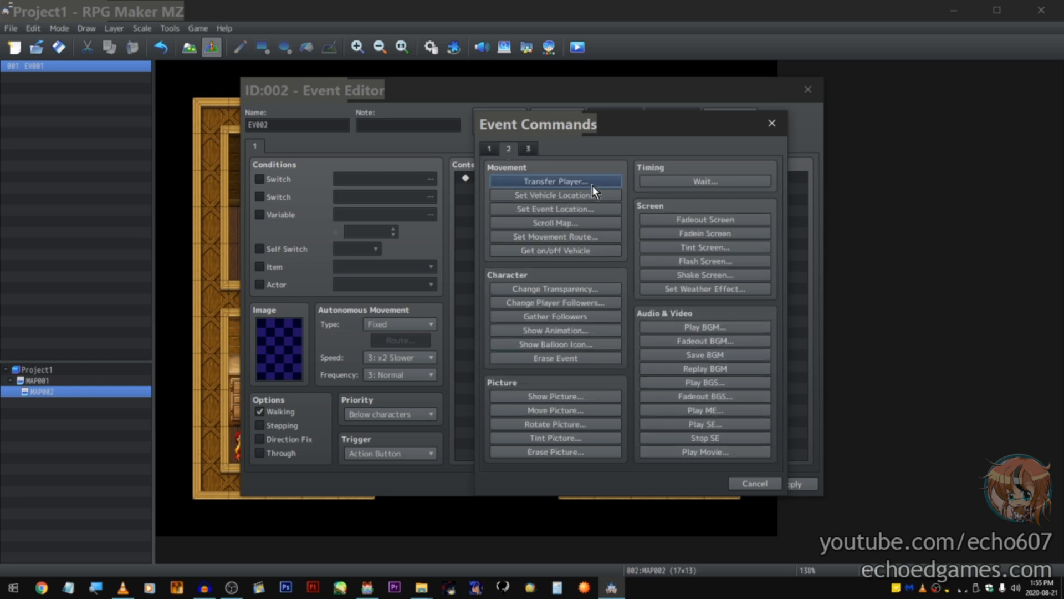
click(600, 226)
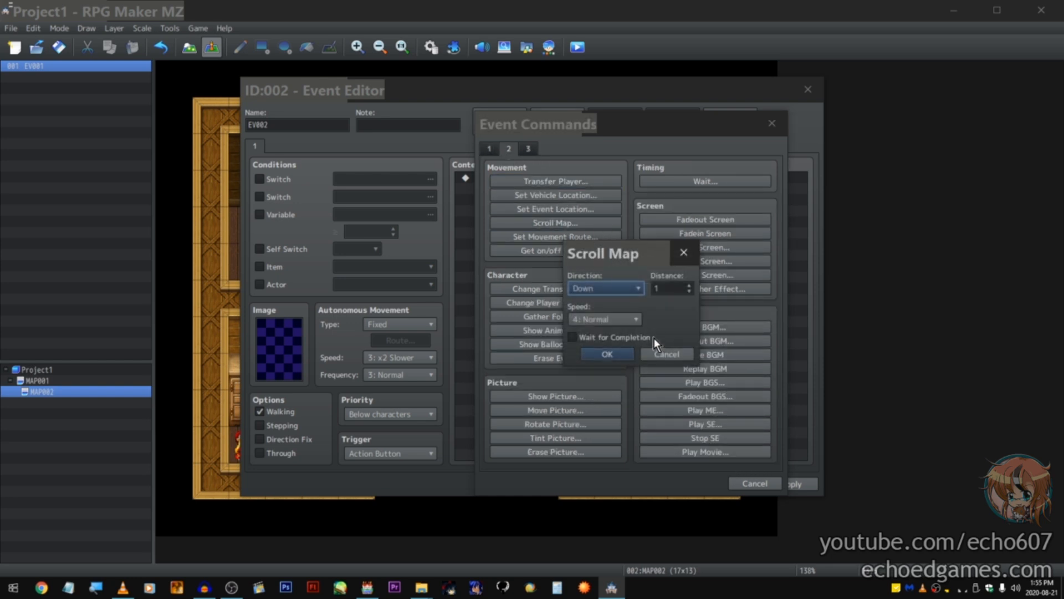
click(620, 340)
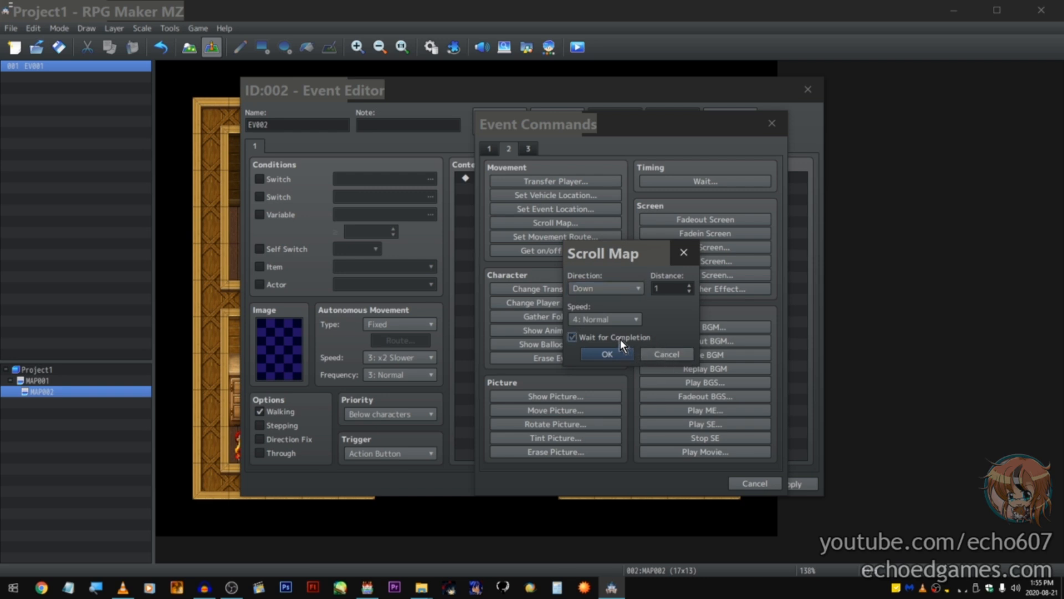
click(653, 350)
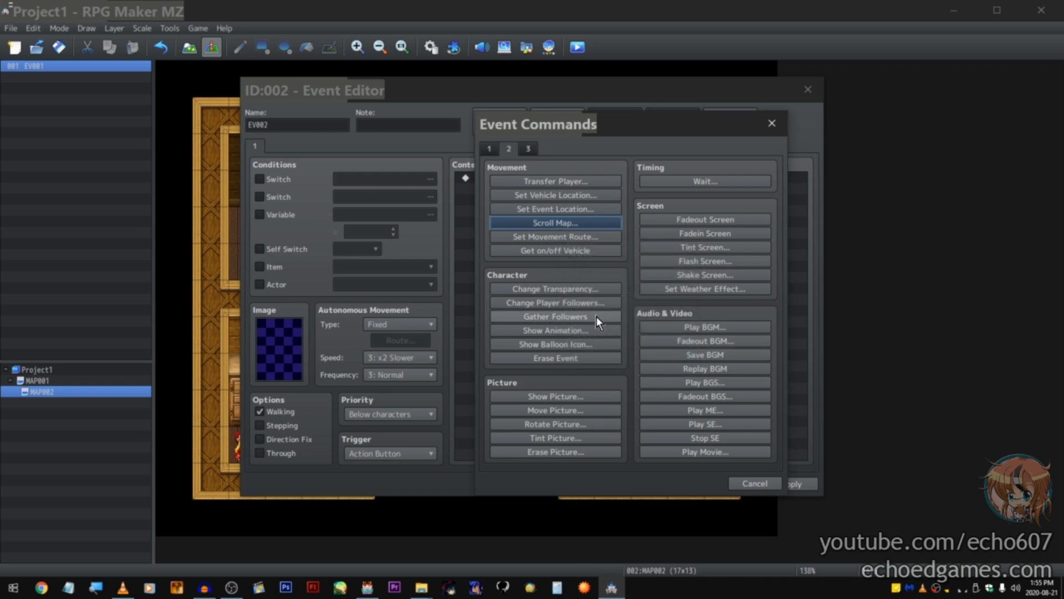
Step: Start a Set Movement Route for the player with Move Down, Move Left and Move Down, and delete all three commands
click(569, 242)
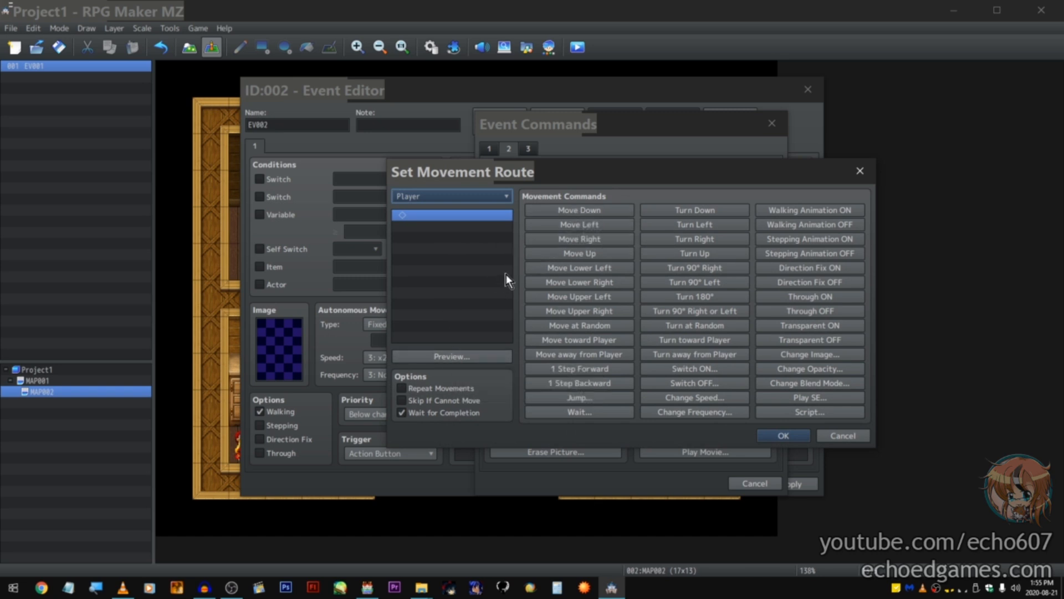
click(601, 213)
click(614, 226)
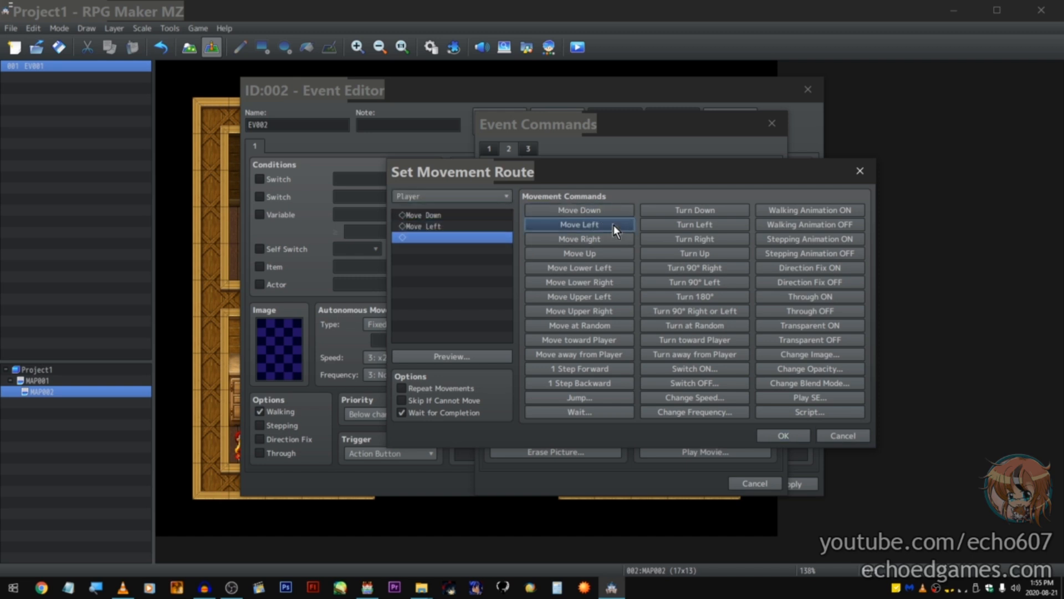
click(604, 211)
click(453, 215)
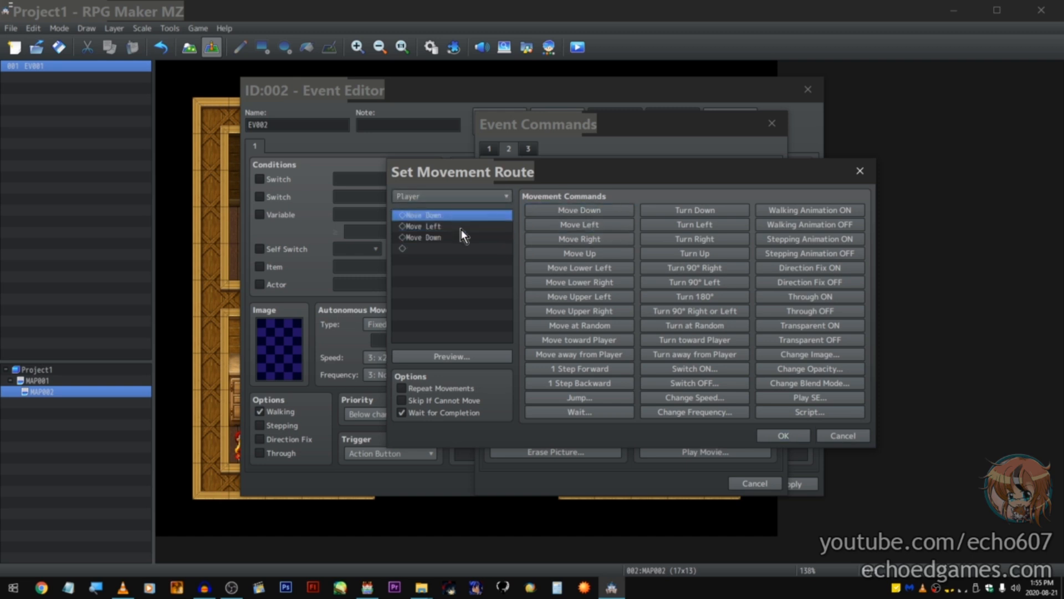
shift+click(460, 229)
right_click(461, 229)
shift+click(453, 241)
right_click(454, 240)
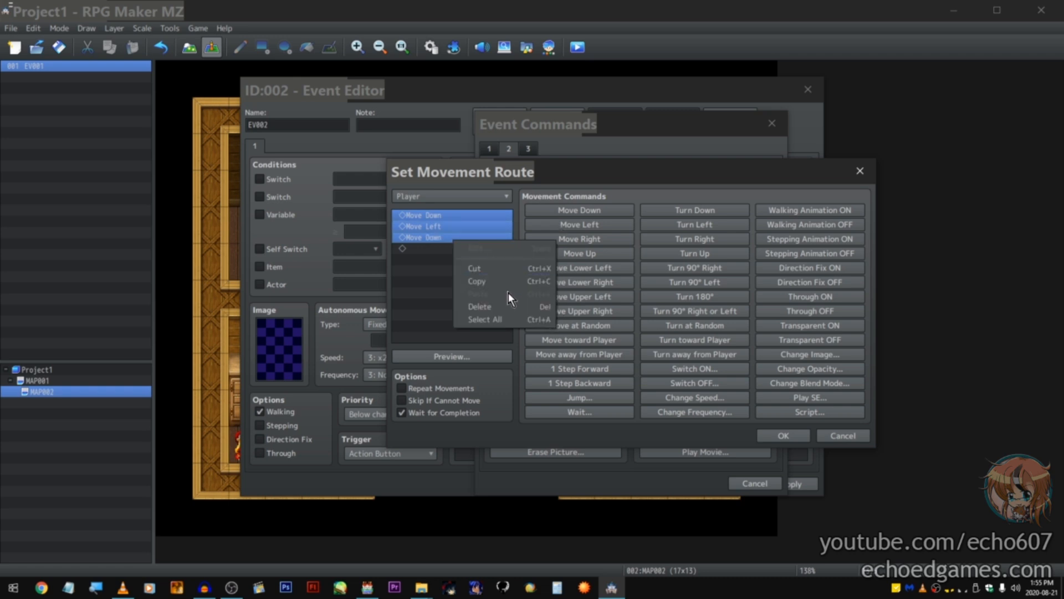
click(512, 306)
Step: Build a square player route from two each of Move Down, Move Right, Move Up and Move Left
click(601, 214)
click(600, 214)
click(602, 241)
click(602, 240)
click(602, 253)
click(602, 253)
click(604, 225)
click(604, 225)
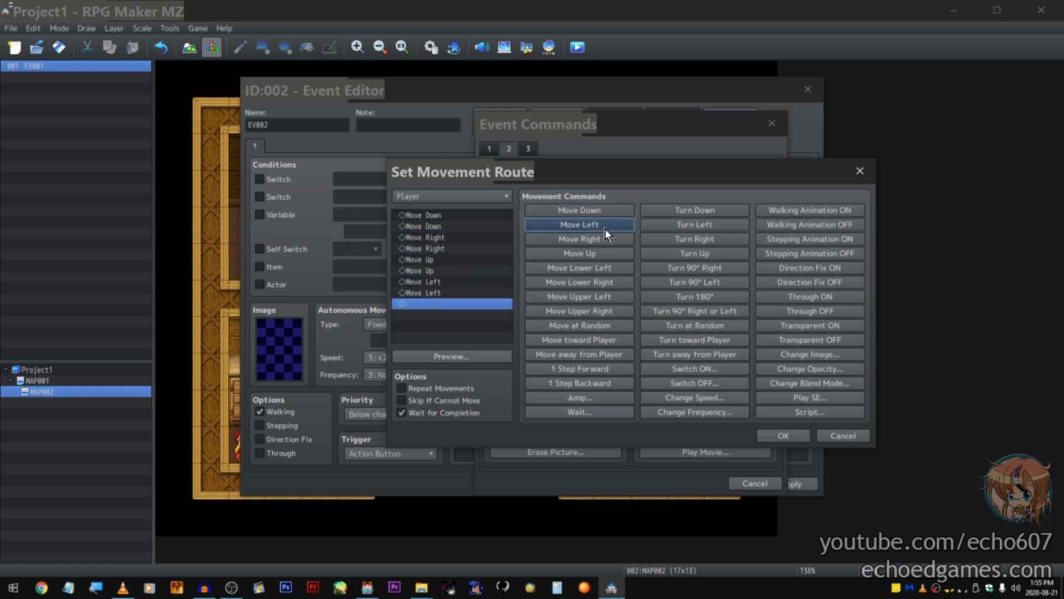
Step: Preview the square movement route on the map from several different starting tiles, and close the preview
click(487, 355)
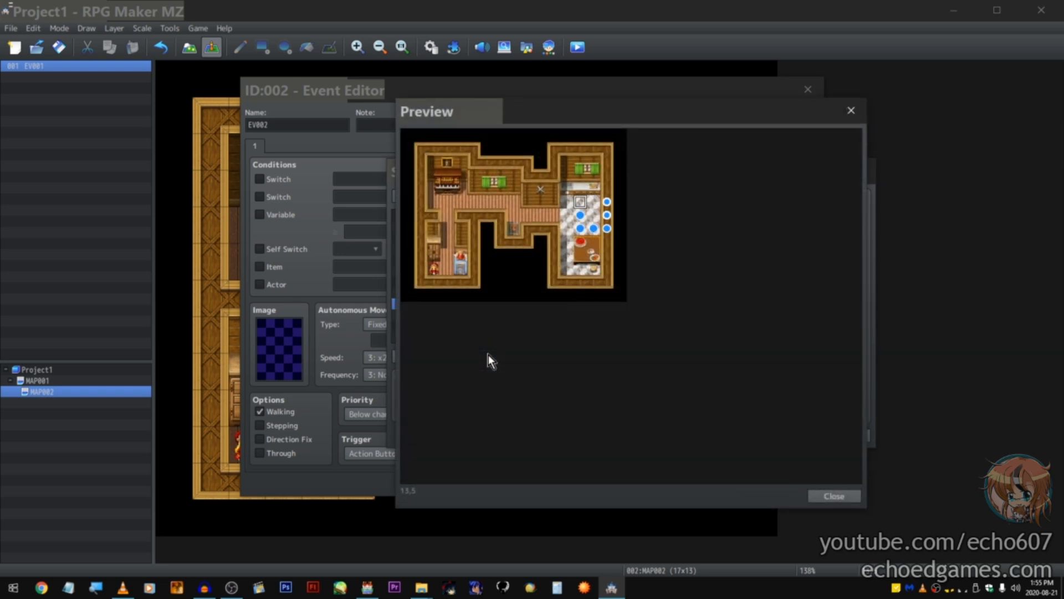
click(446, 198)
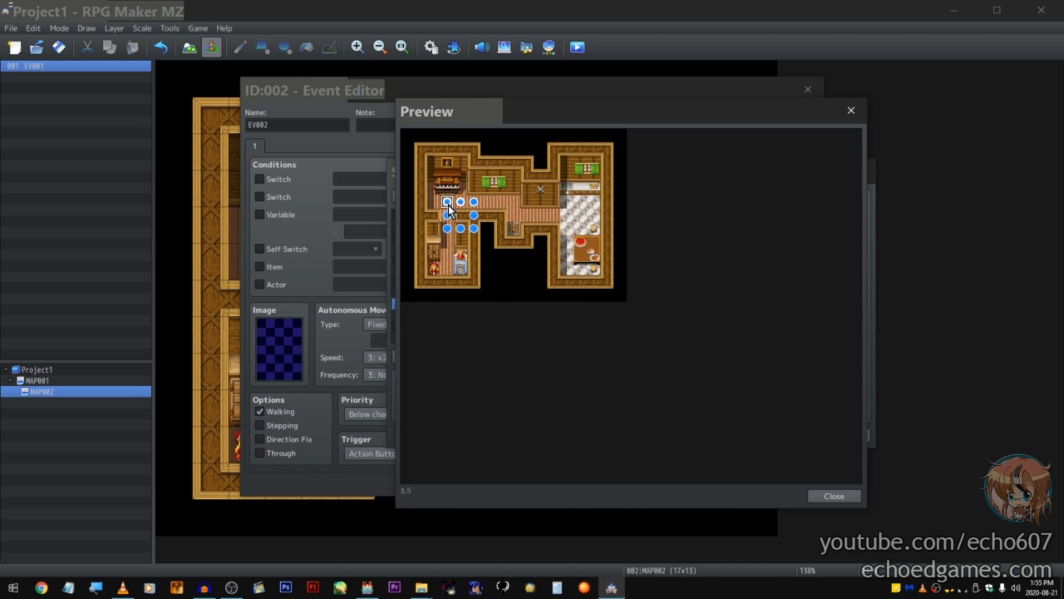
click(517, 215)
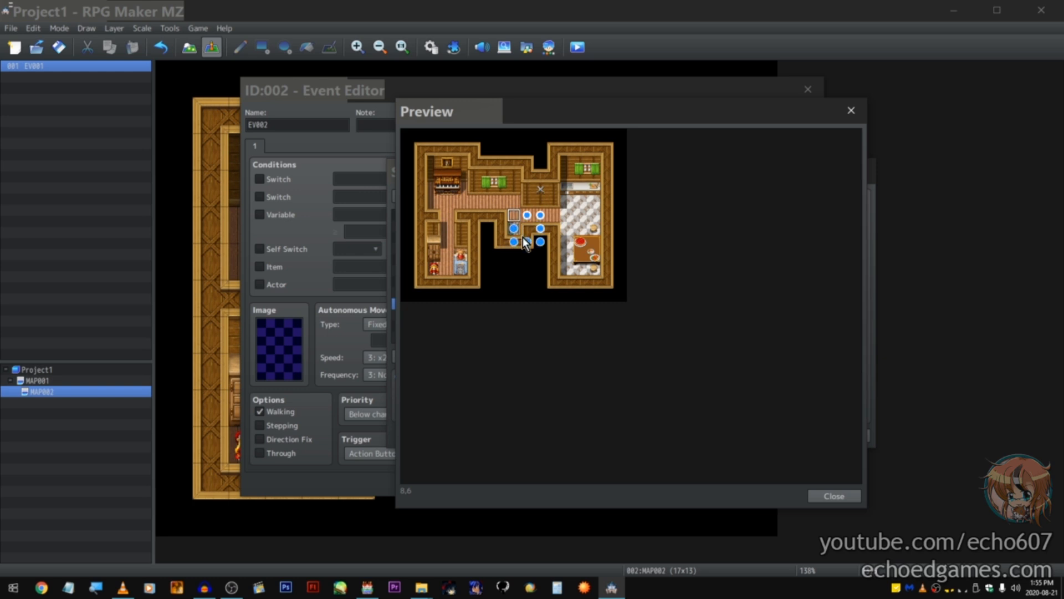
click(514, 228)
click(599, 189)
click(409, 136)
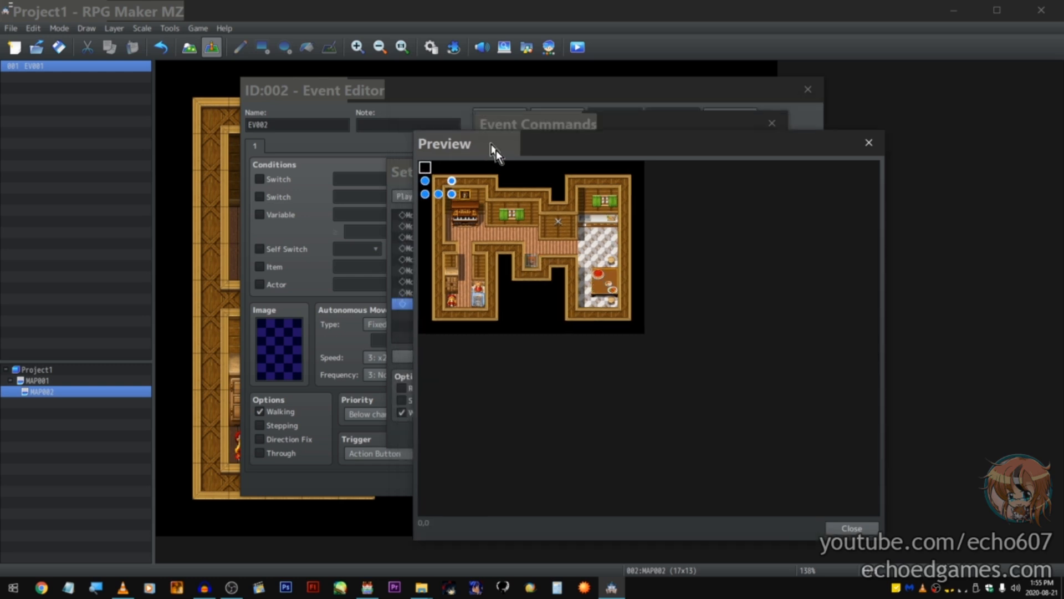
drag(496, 150, 815, 205)
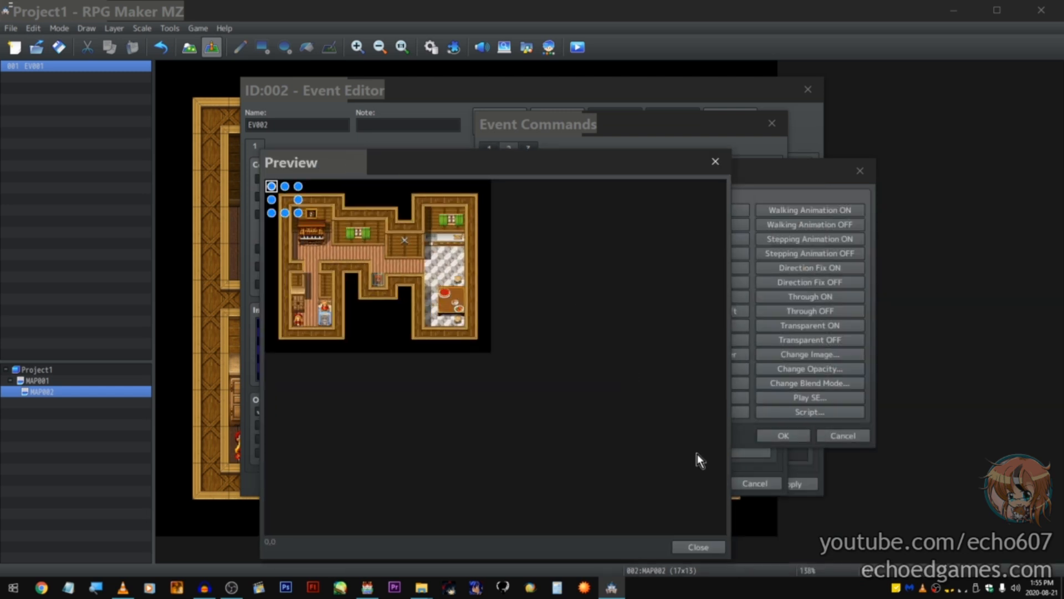
click(698, 547)
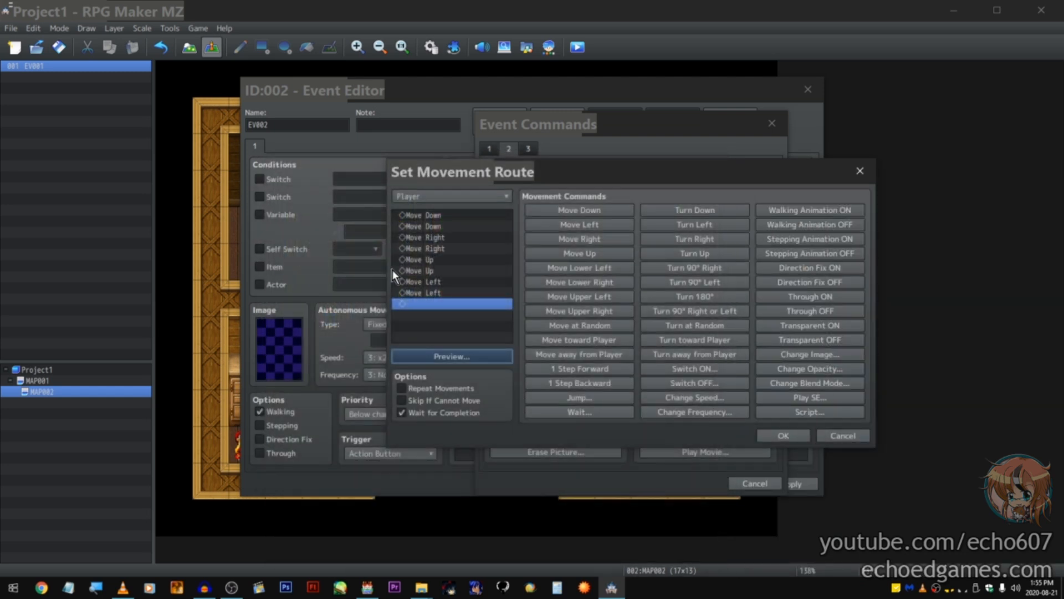
Step: Add repeated Turn at Random, Turn toward Player and Turn away from Player commands to the end of the route
click(694, 327)
triple_click(694, 339)
triple_click(693, 328)
click(697, 341)
click(697, 355)
click(697, 357)
triple_click(686, 327)
click(680, 340)
double_click(671, 353)
Step: Preview the extended route from several starting tiles, checking their coordinates and the path markers, and discard the movement route
click(470, 357)
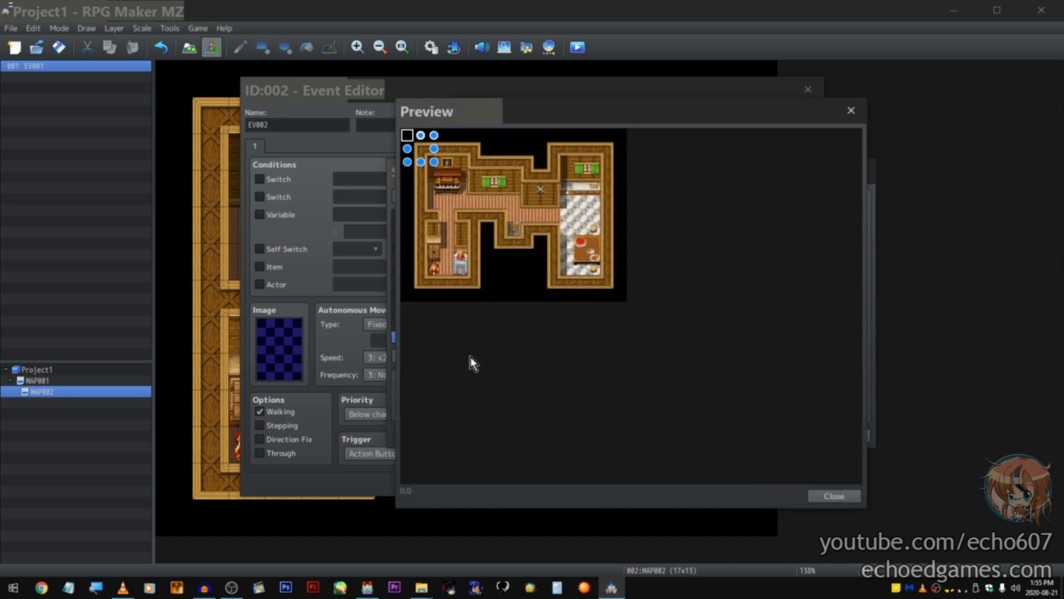
click(511, 218)
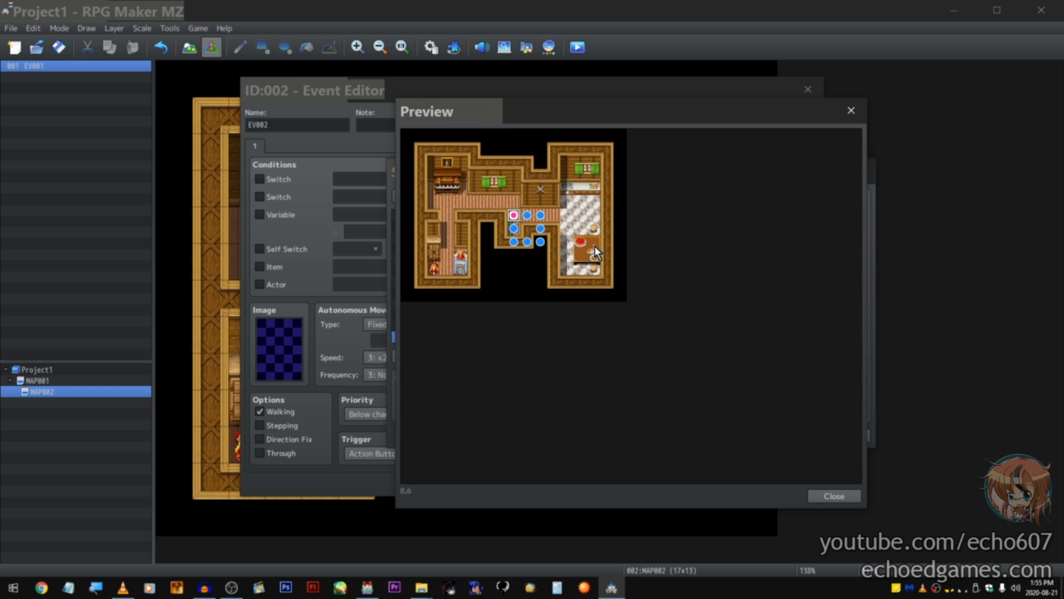
drag(526, 110, 669, 131)
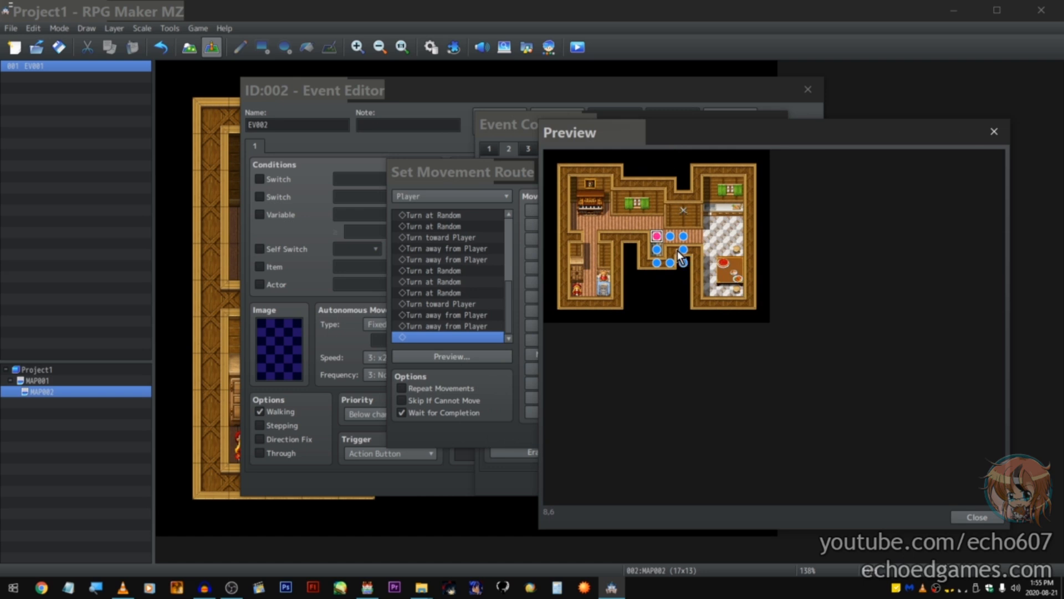
click(594, 226)
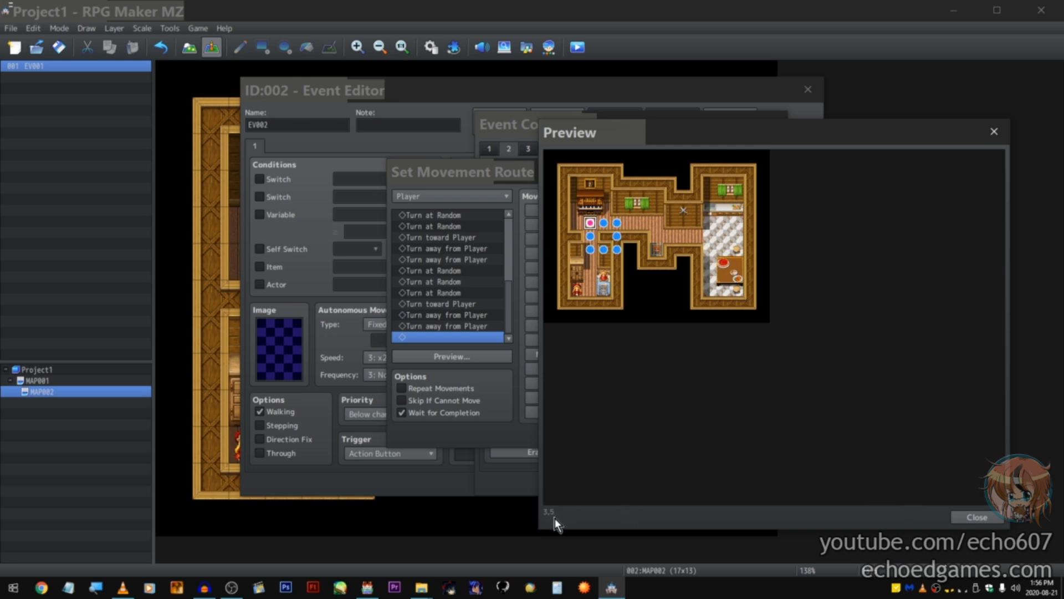
click(670, 276)
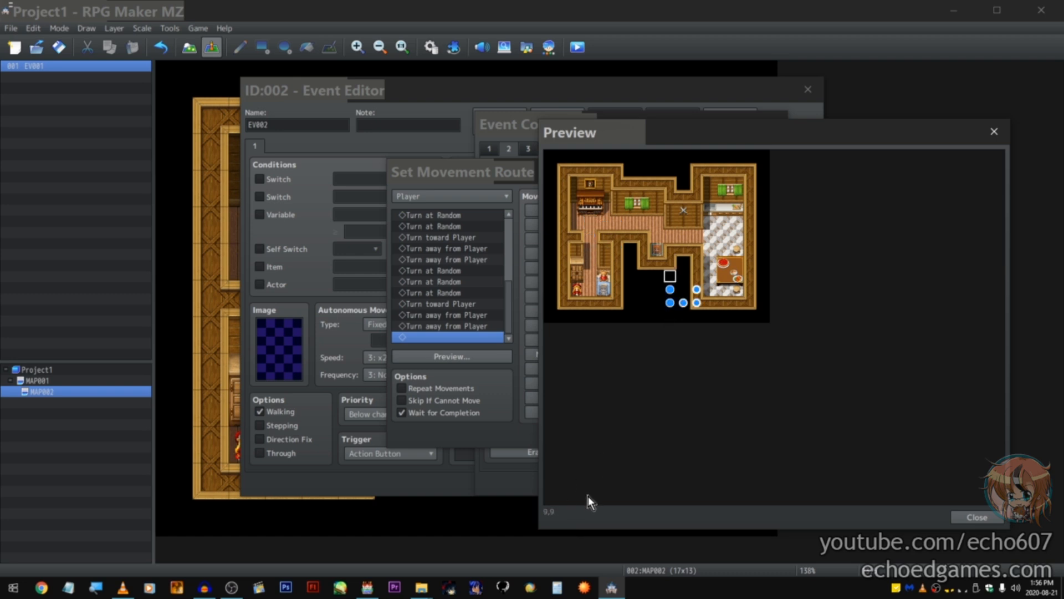
click(630, 223)
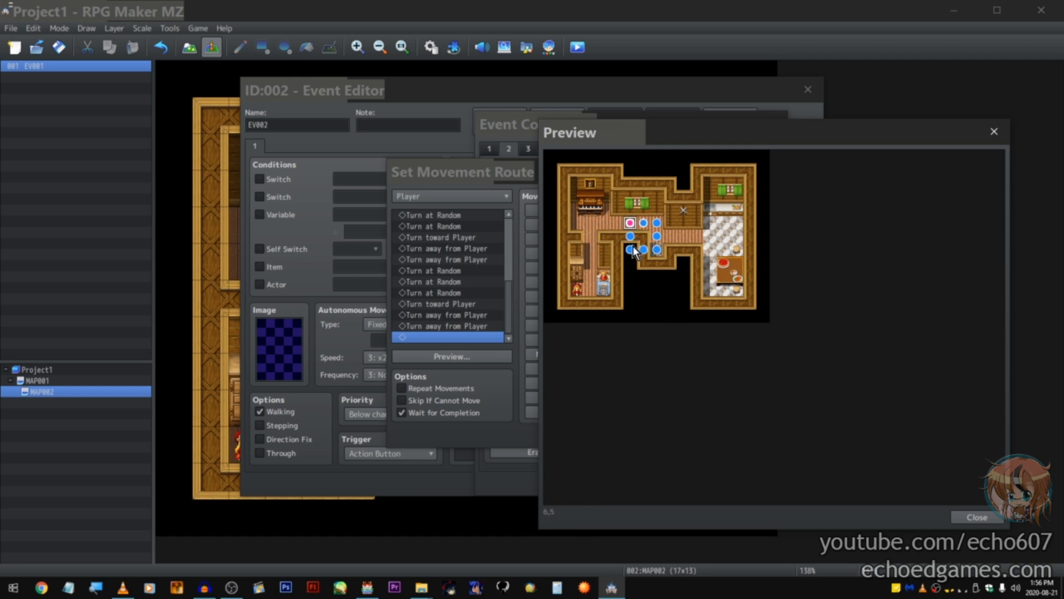
drag(698, 145, 422, 145)
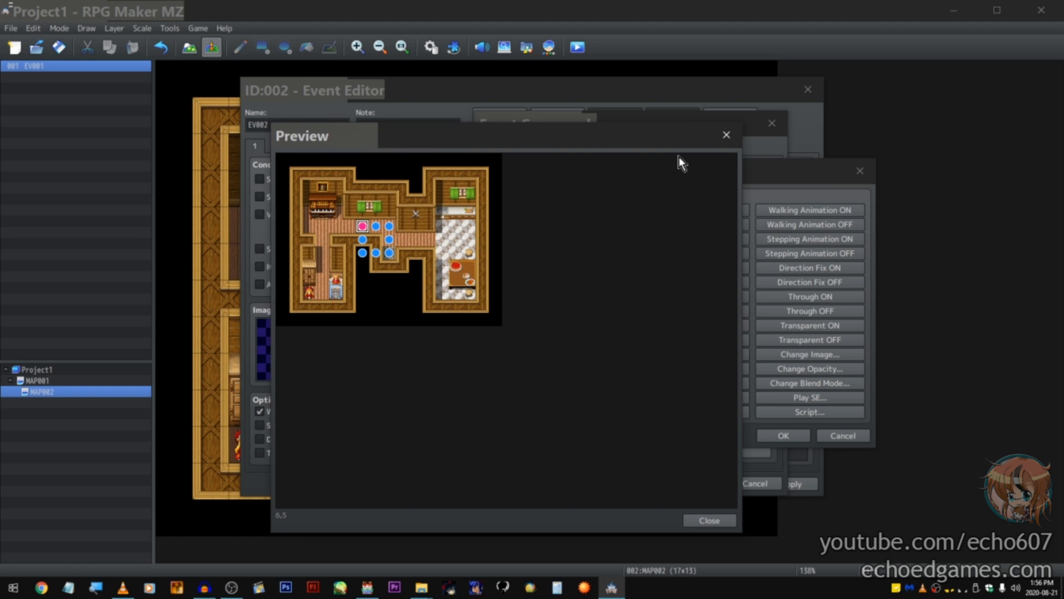
click(730, 139)
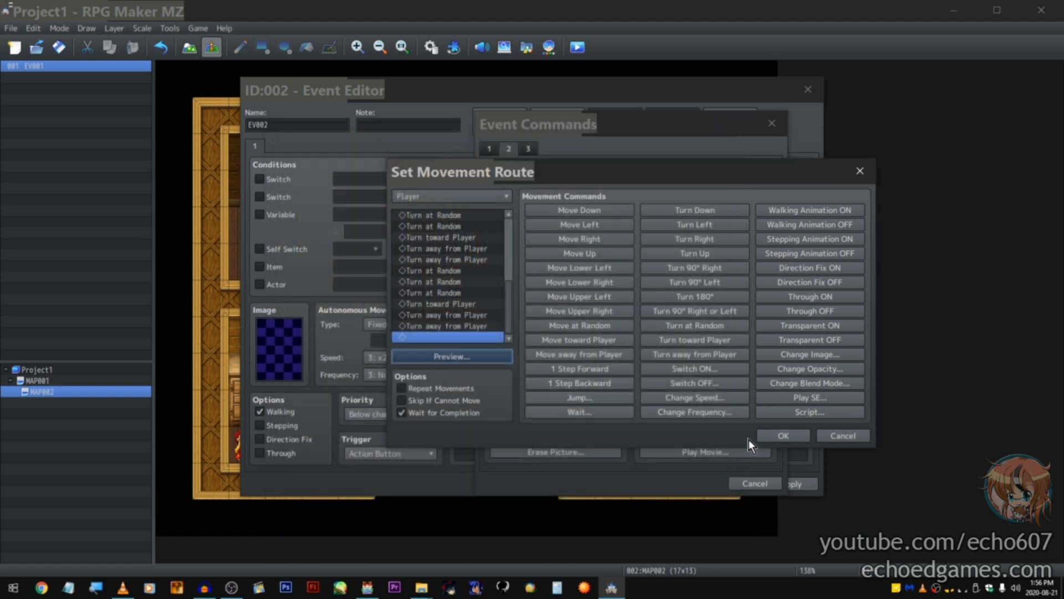
click(841, 437)
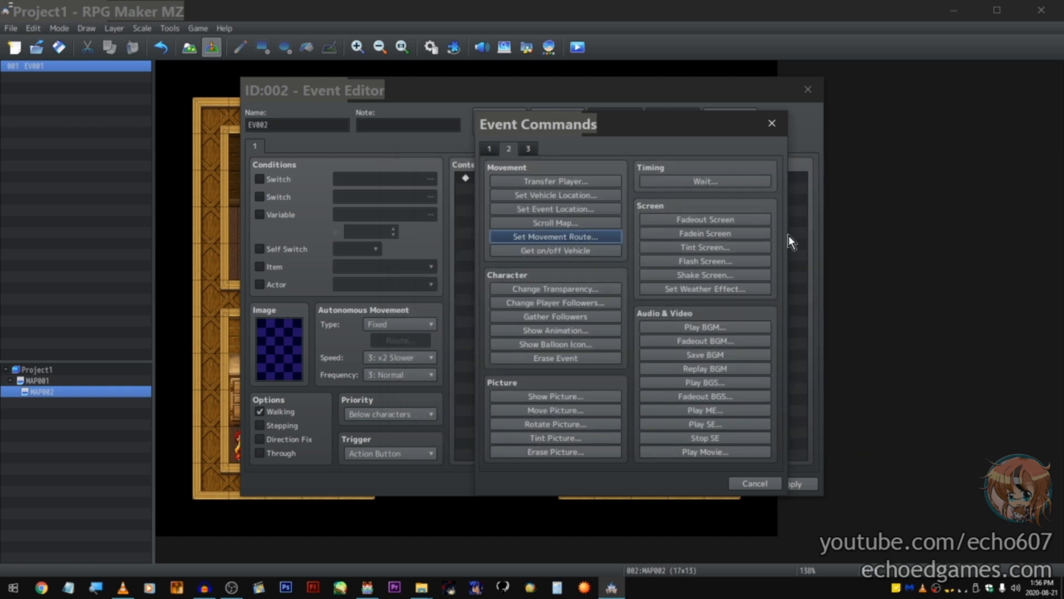
Step: Preview an empty movement route in a fresh Set Movement Route command, and close the preview
click(555, 236)
click(444, 356)
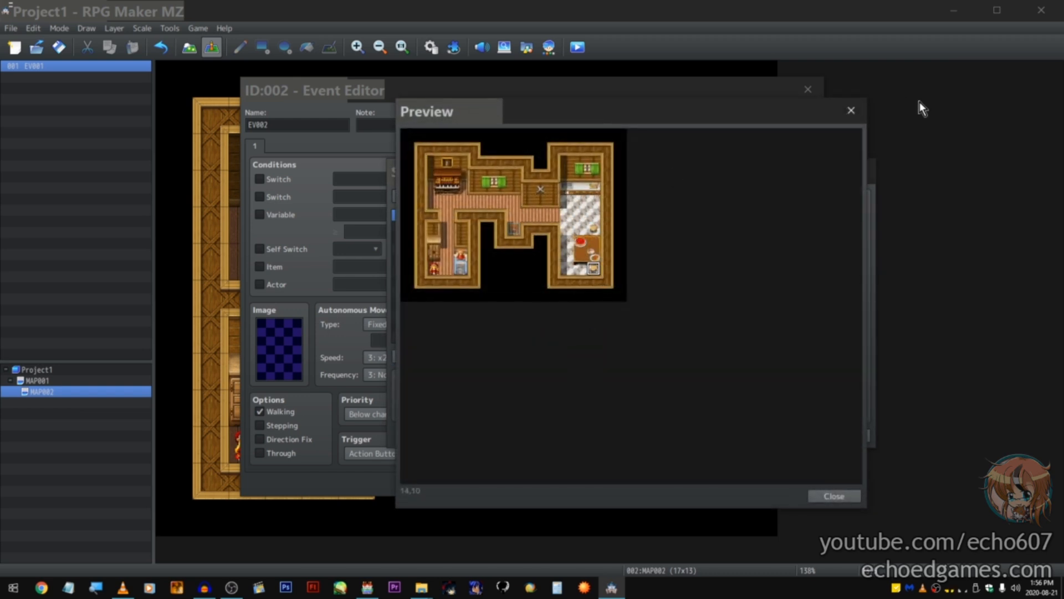
click(851, 110)
Step: Add two Move Down, four Move Right and two Move Up commands to the player's route, and discard the command
double_click(592, 211)
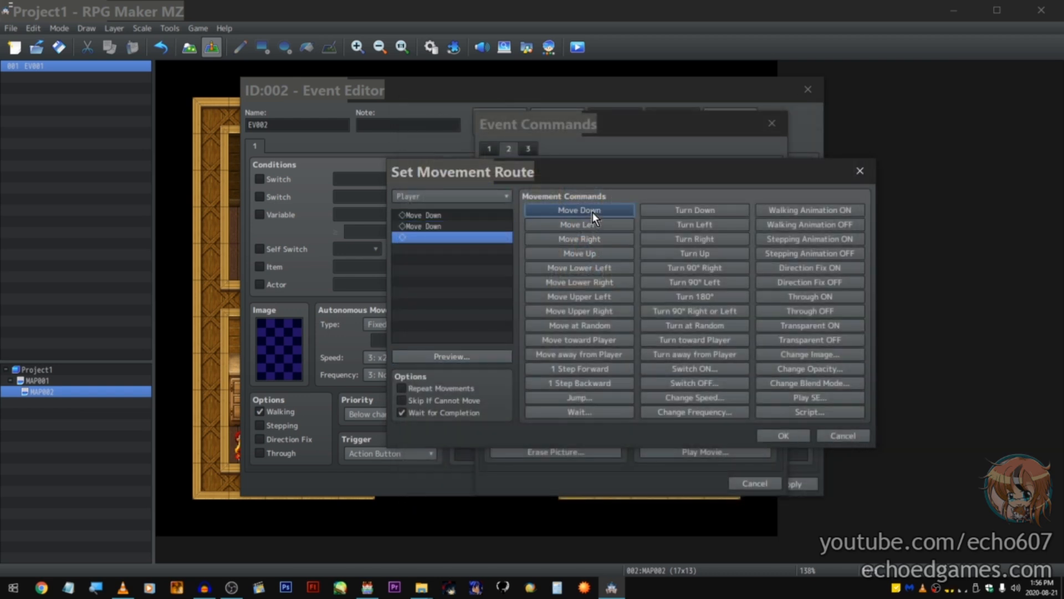
double_click(597, 241)
double_click(596, 241)
double_click(597, 256)
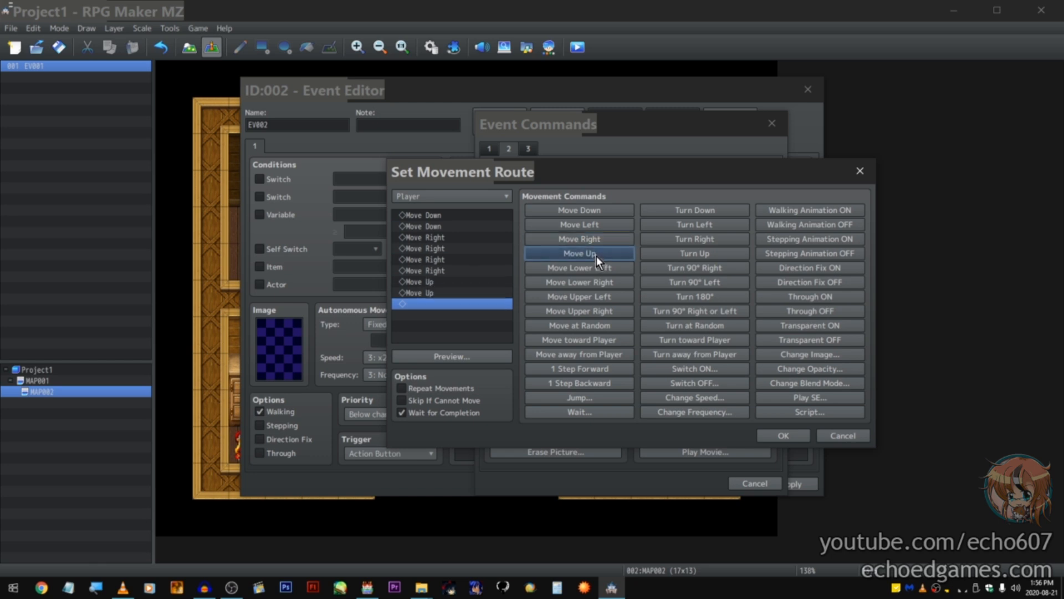
click(490, 215)
click(486, 293)
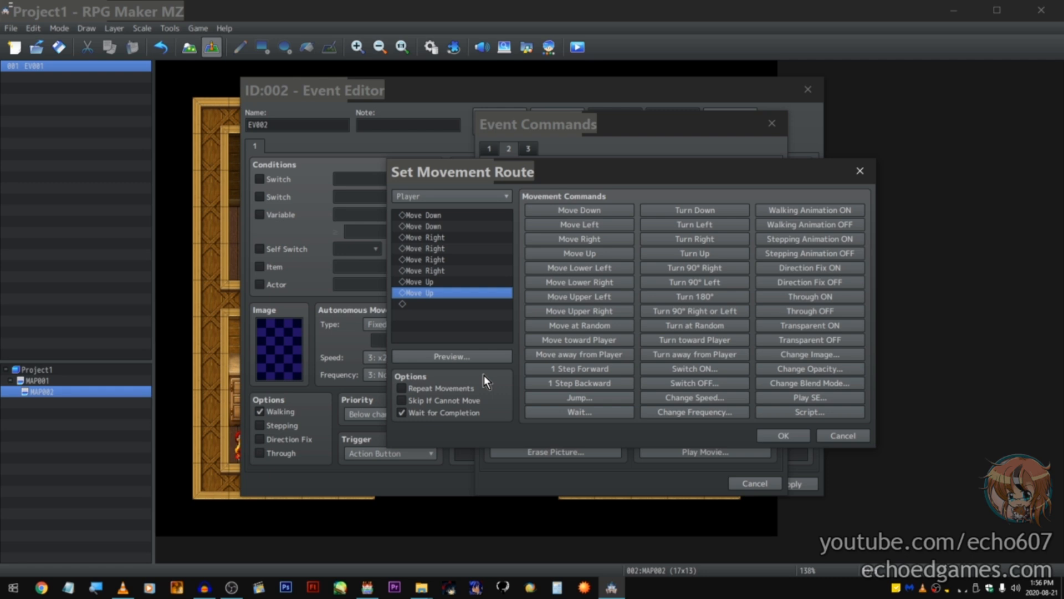
click(849, 436)
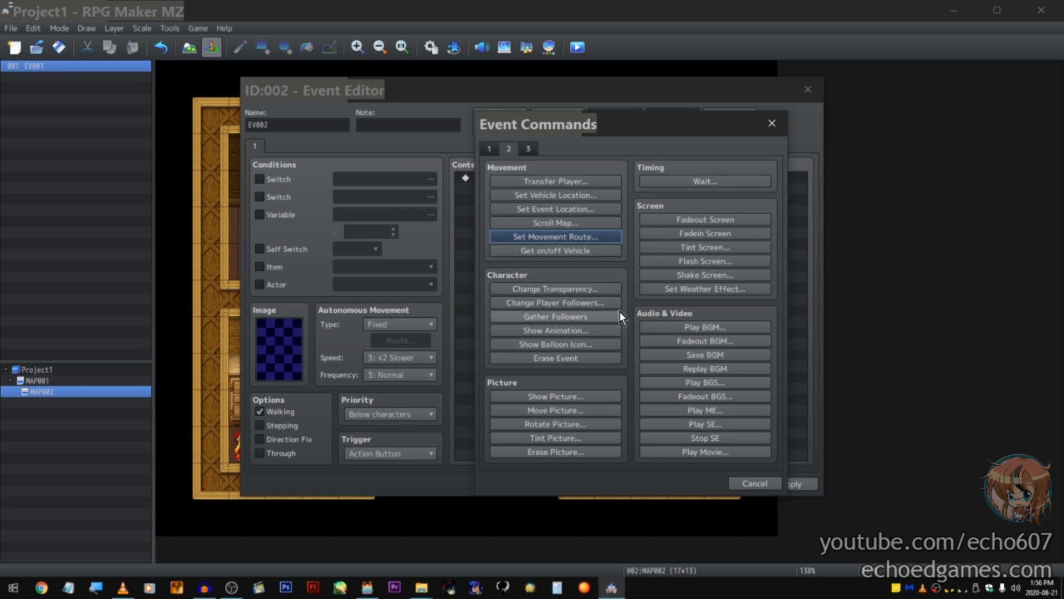
Step: Preview animations for Show Animation, choose Claw Physical for the player, and discard the command
click(601, 329)
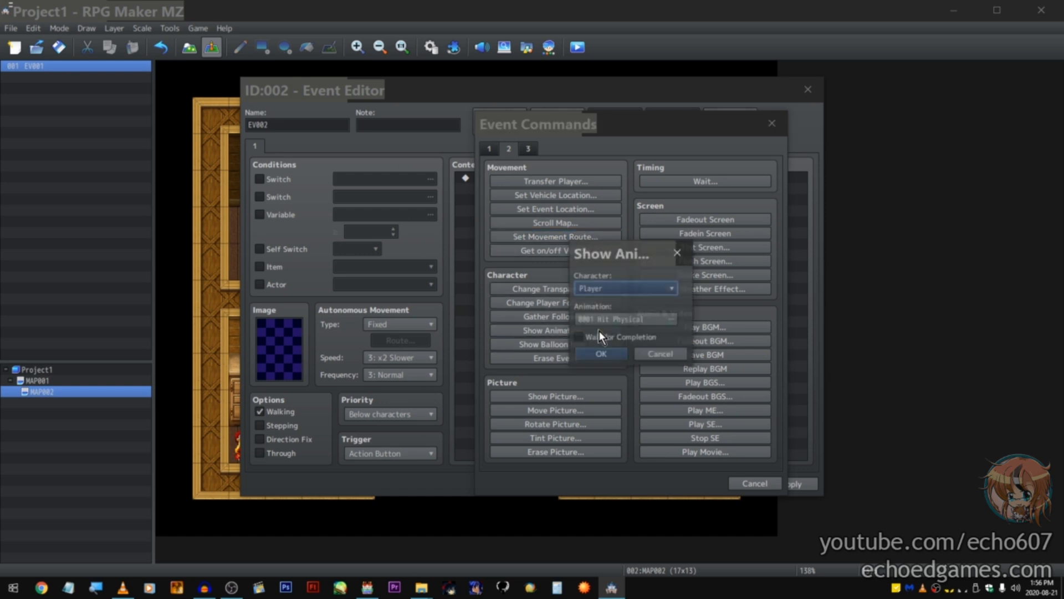
click(630, 320)
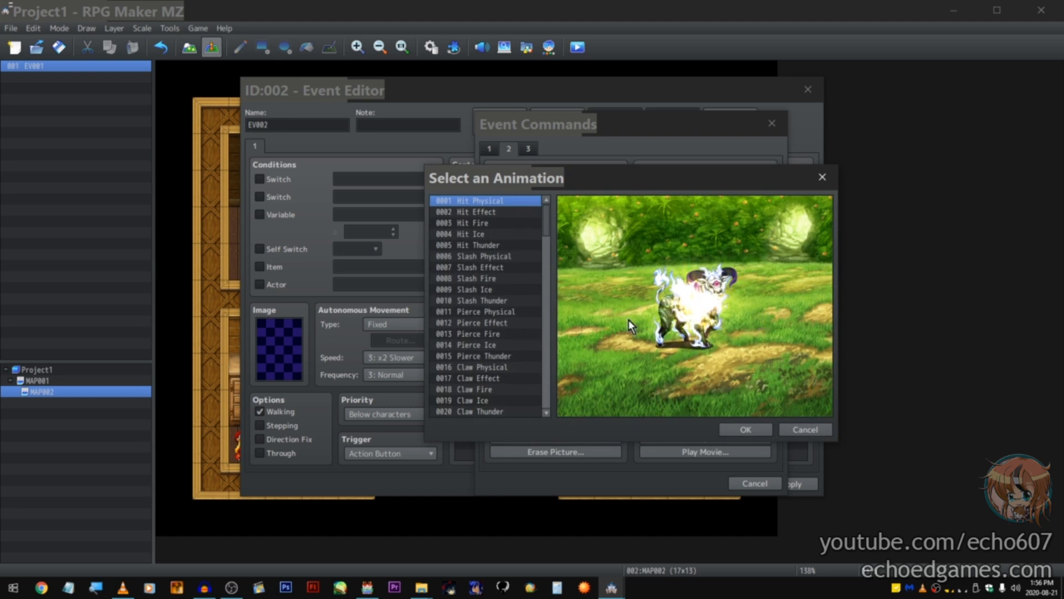
click(471, 304)
click(491, 355)
double_click(491, 355)
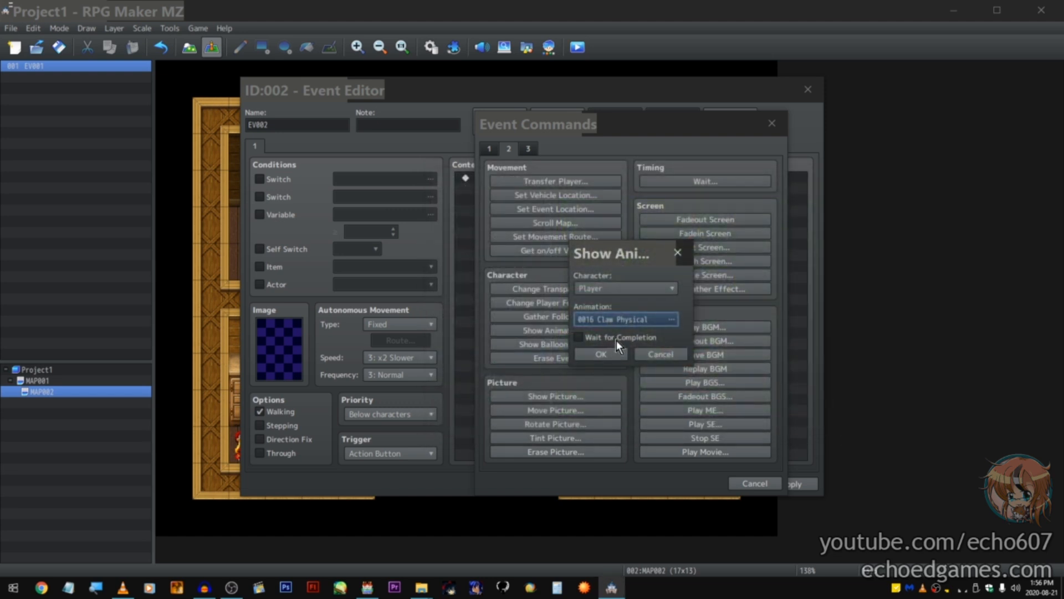
click(670, 355)
Step: Look through the animated previews of the Show Balloon Icon choices, including Music Note, and discard the command
click(609, 345)
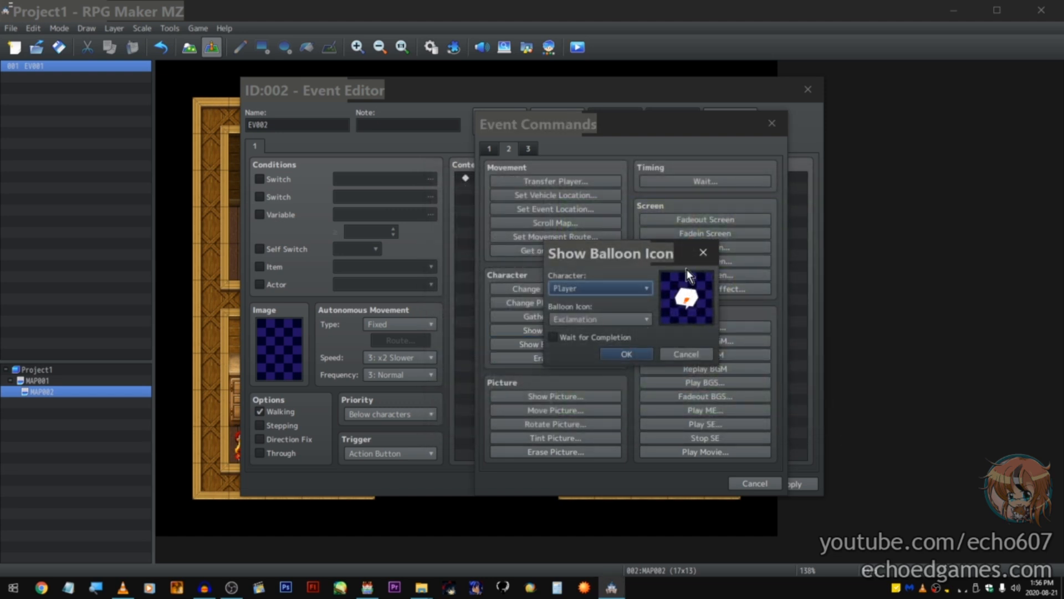
click(549, 318)
key(Down)
key(Return)
key(Up)
key(Down)
key(Down)
key(Down)
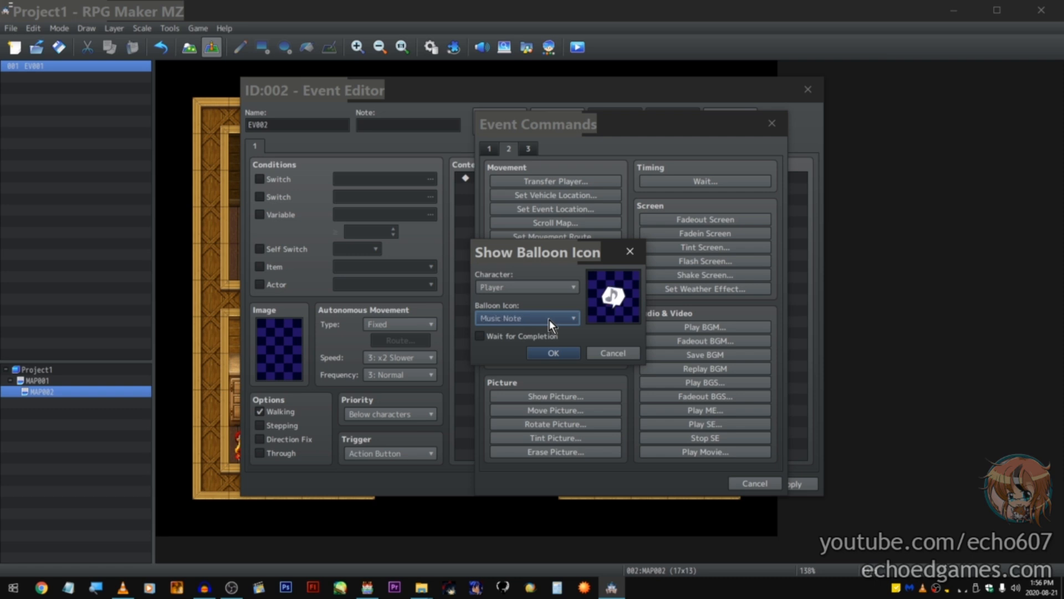
key(Down)
key(Down)
key(Down)
key(Down)
key(Down)
key(Down)
key(Down)
click(604, 353)
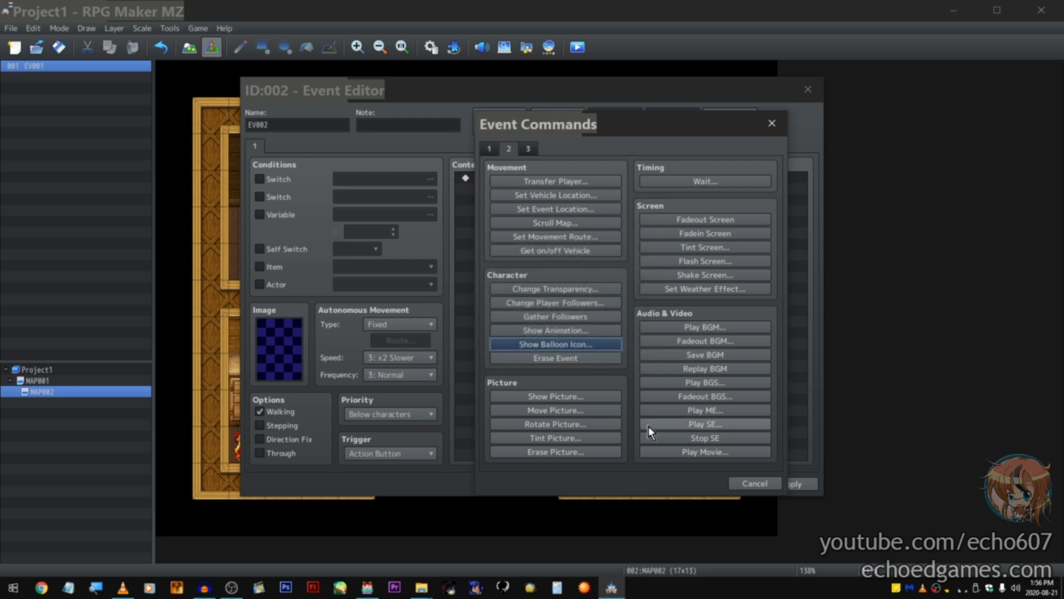
Step: Add a Show Picture command that displays image Actor1_7 as picture 1
click(600, 398)
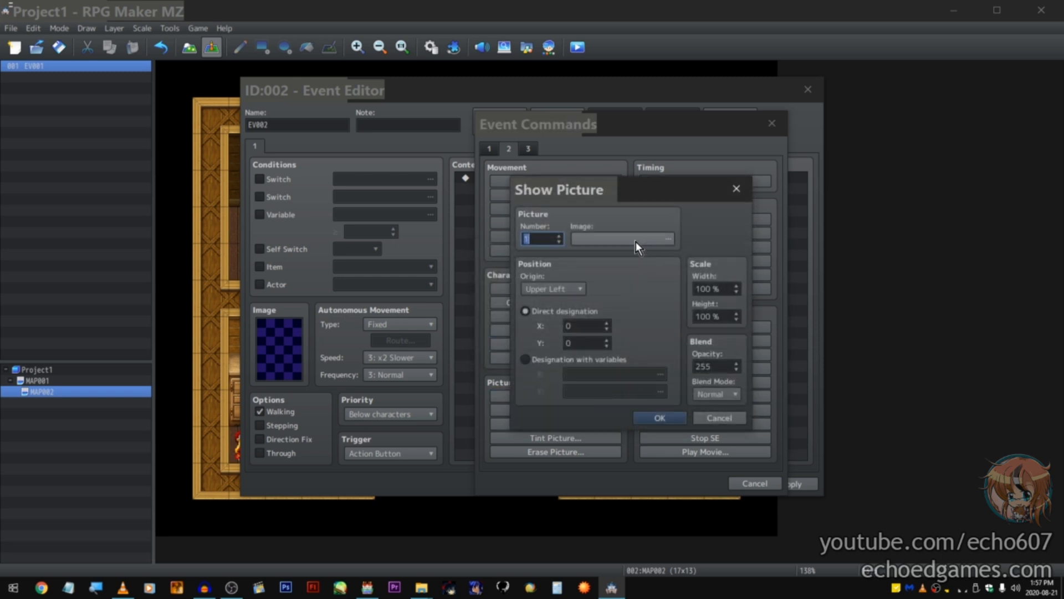
click(636, 241)
double_click(482, 281)
click(660, 418)
Step: Add a Move Picture command for picture 1 with Slow start and end easing and an X position of 500
double_click(581, 340)
click(605, 414)
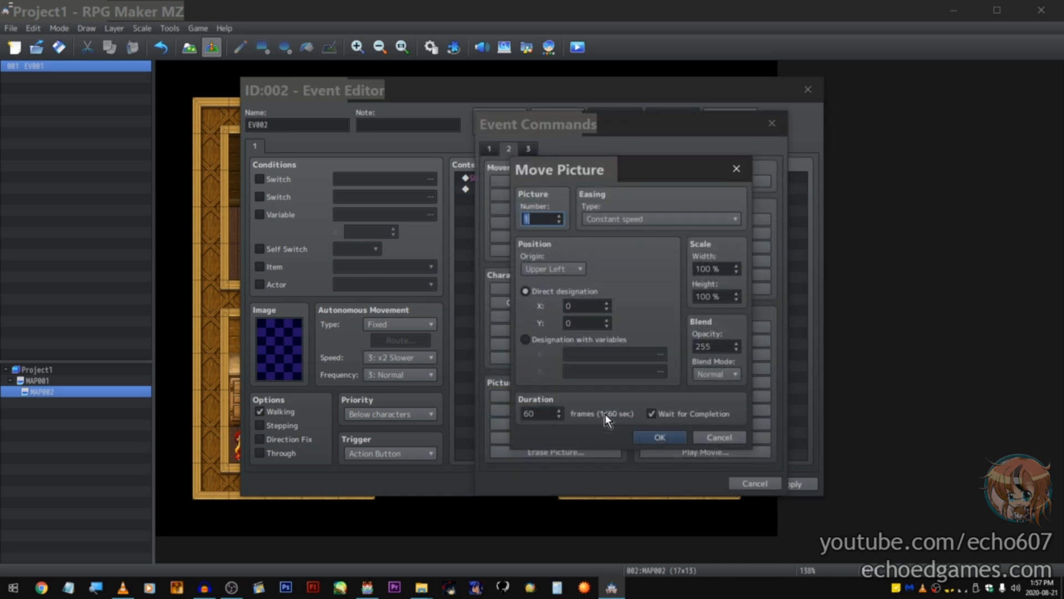
click(668, 221)
click(668, 249)
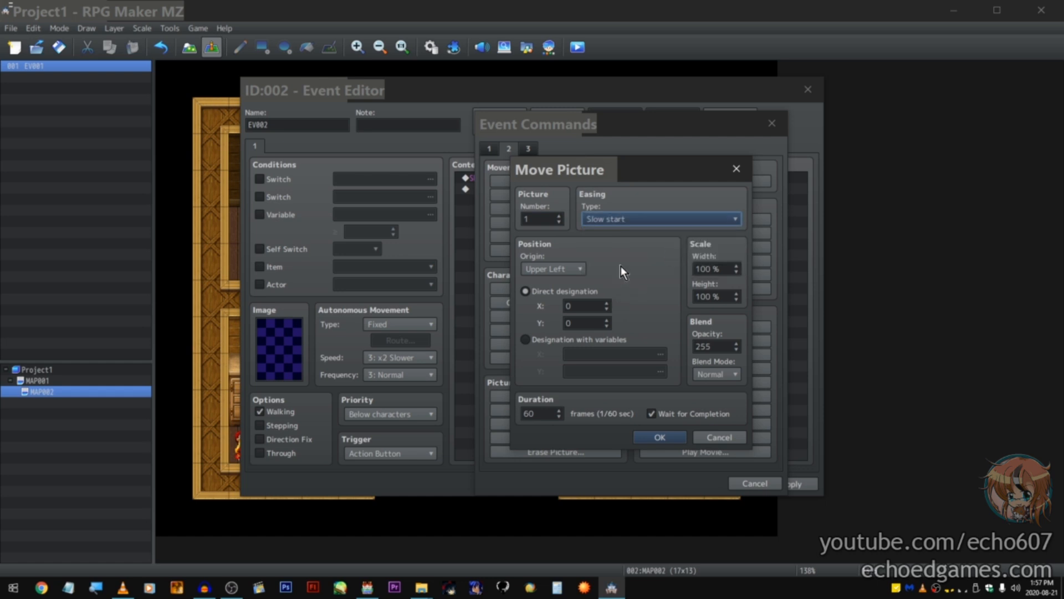
click(651, 218)
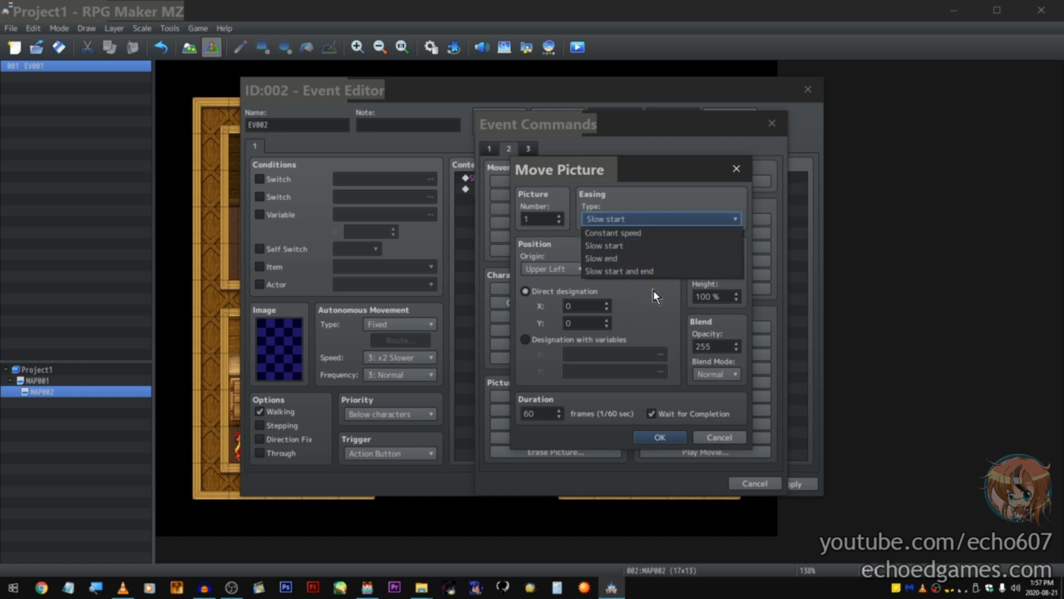
click(651, 233)
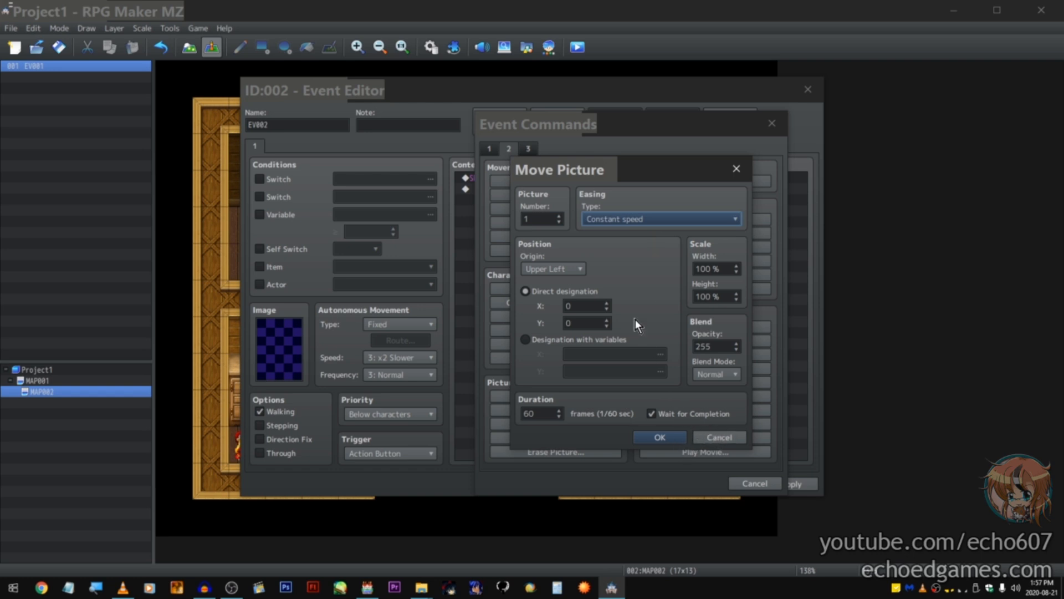
click(656, 218)
click(731, 273)
click(601, 304)
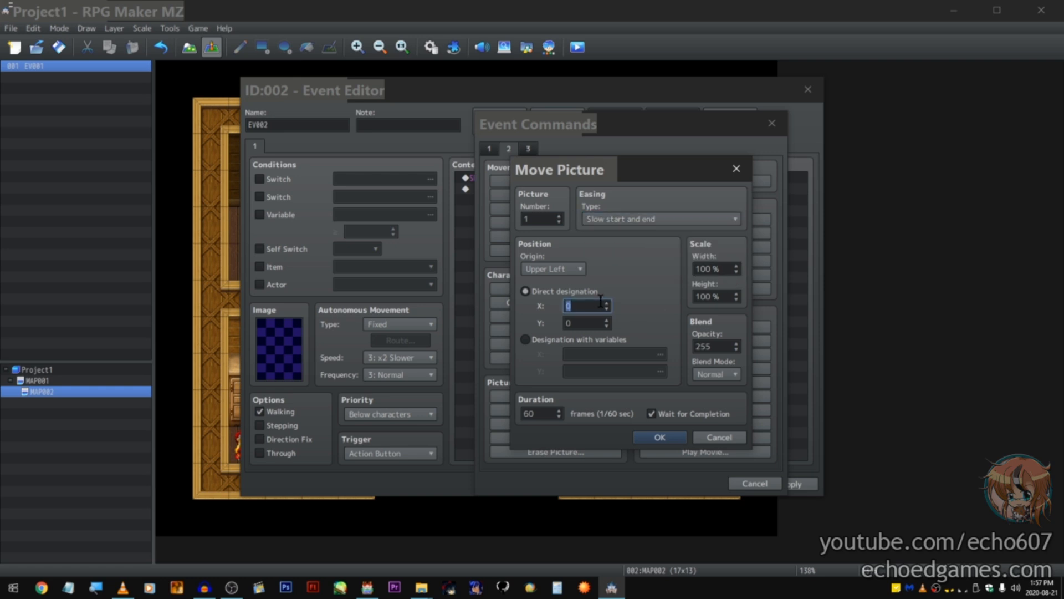
text(500)
click(658, 437)
Step: Change the image of the Show Picture command to Monster_8
right_click(610, 179)
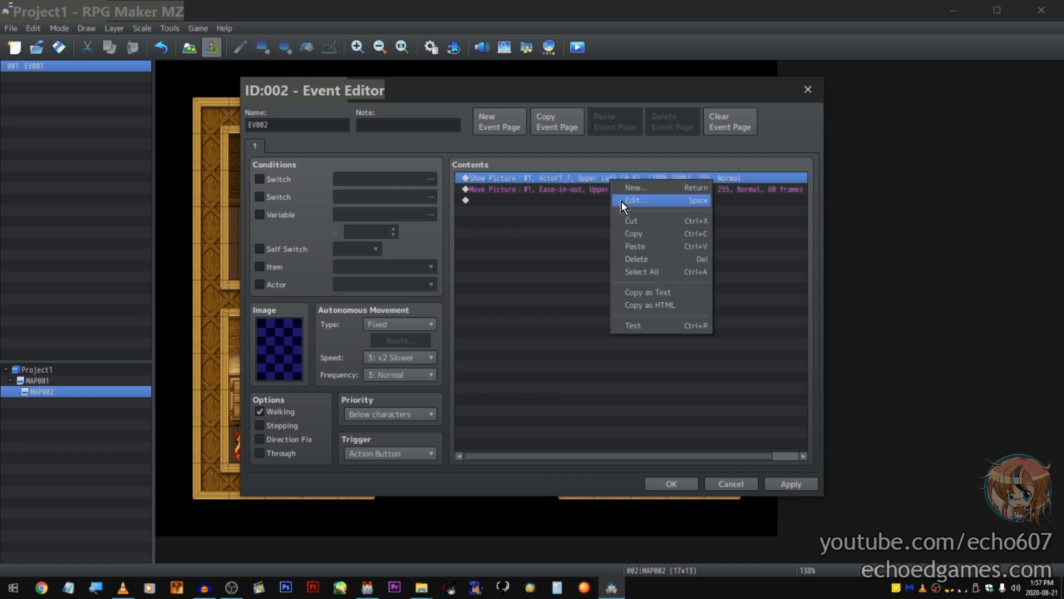
click(626, 200)
click(637, 237)
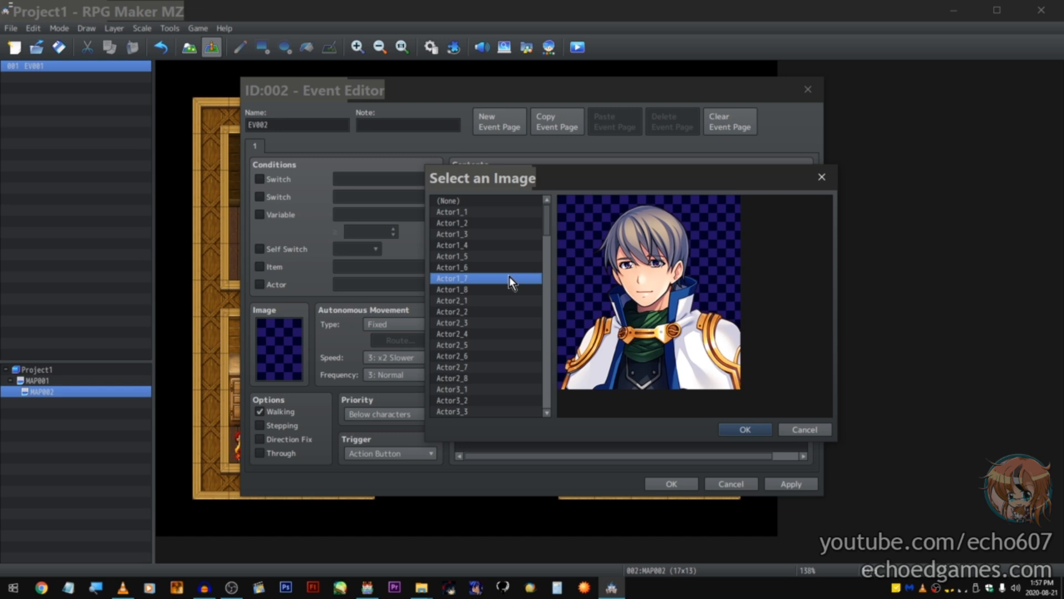
scroll(510, 276, down, 3)
drag(502, 237, 499, 332)
scroll(499, 332, down, 5)
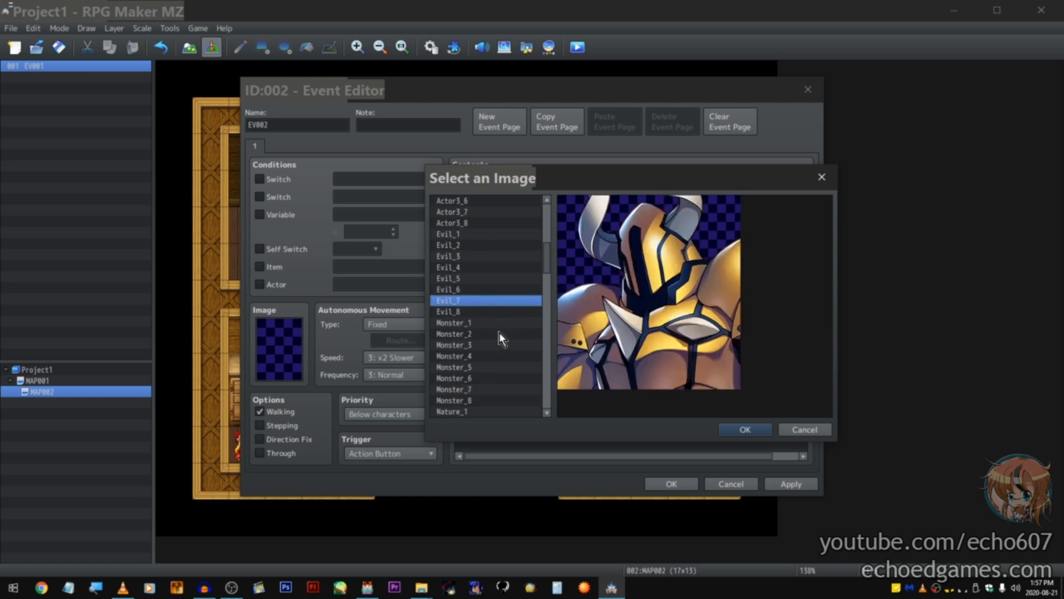
drag(505, 269, 504, 274)
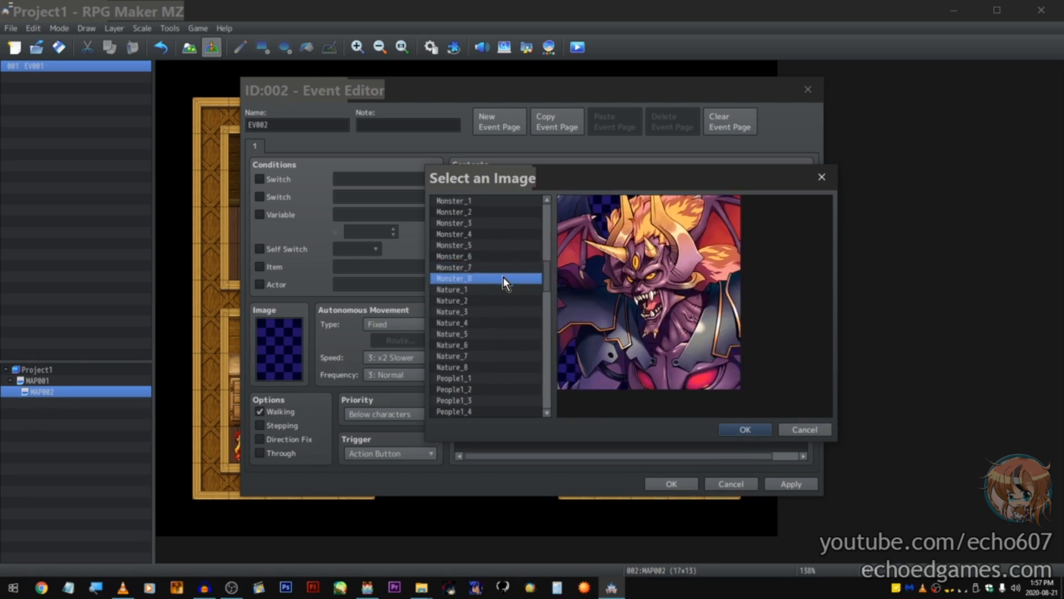
double_click(504, 277)
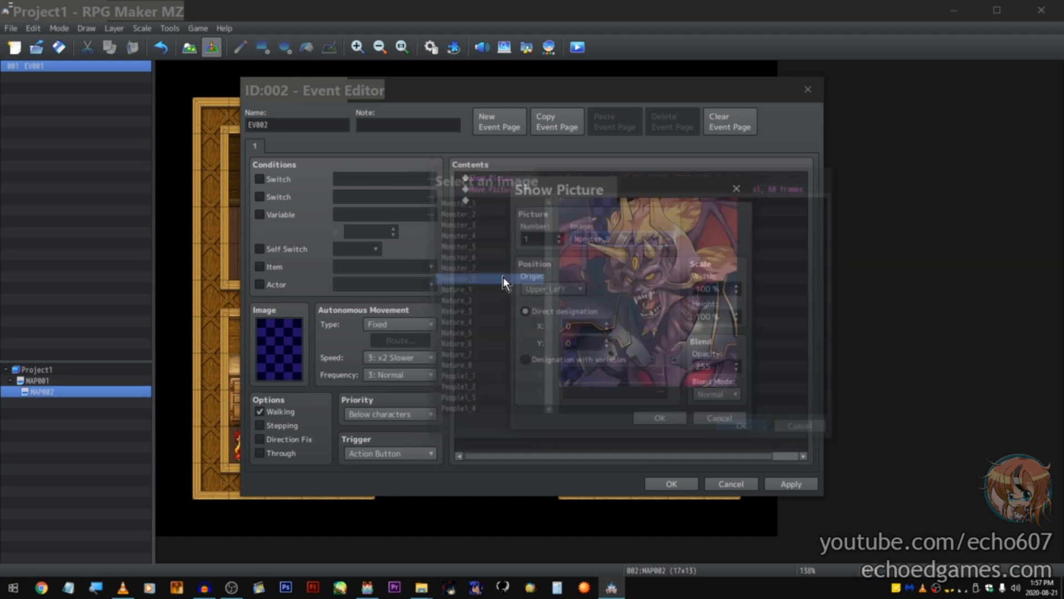
click(662, 418)
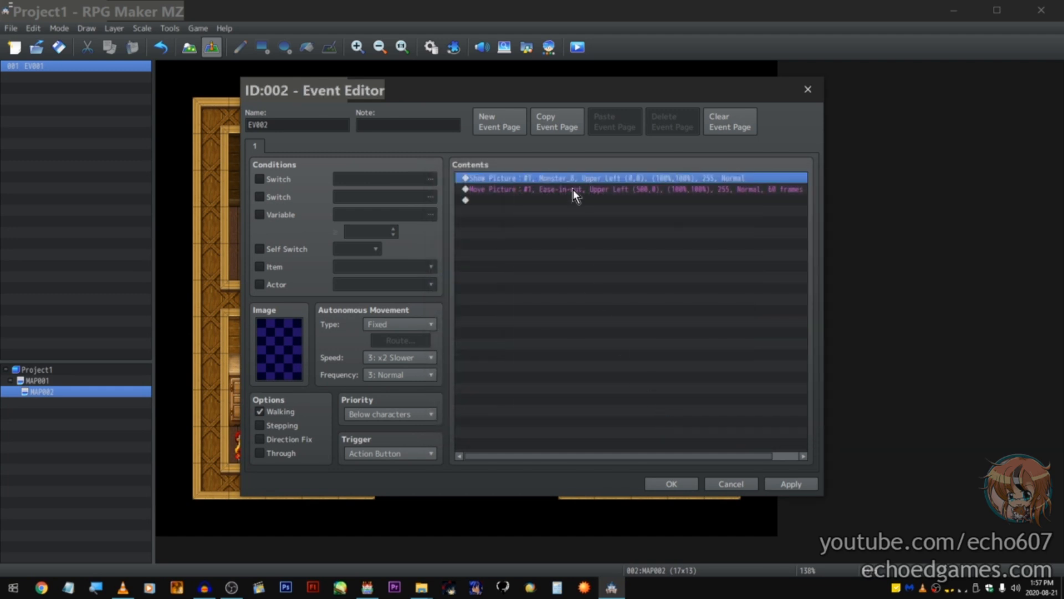
Step: Insert a Wait command of 60 frames between the Show Picture and Move Picture commands
click(573, 190)
key(Insert)
click(721, 182)
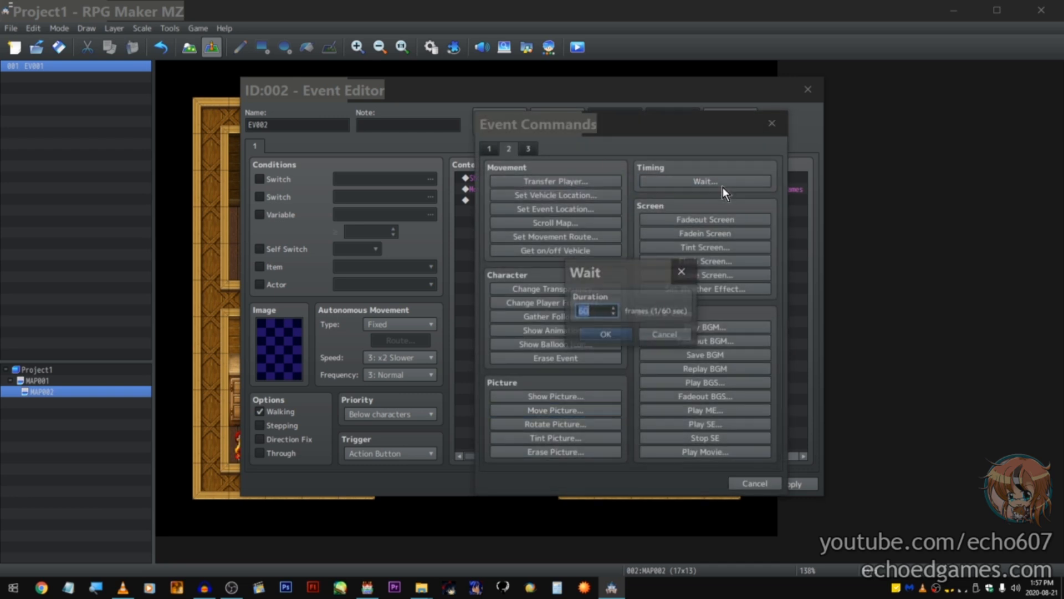
click(597, 338)
Step: Give the event the pink-haired character at the start of the People1 sheet as its image, and save the event
double_click(299, 348)
click(403, 292)
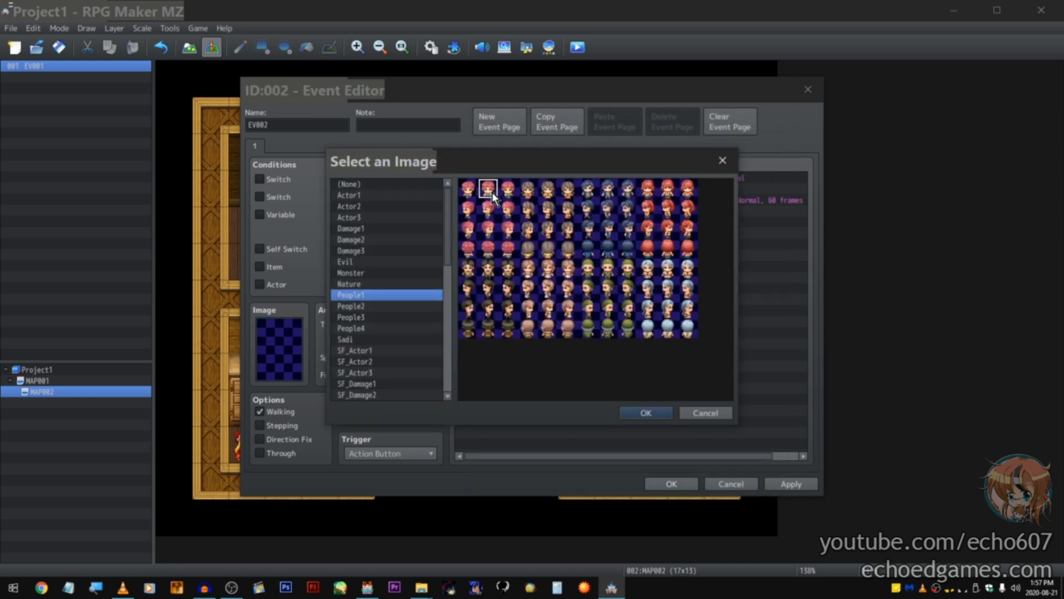
double_click(492, 192)
click(651, 485)
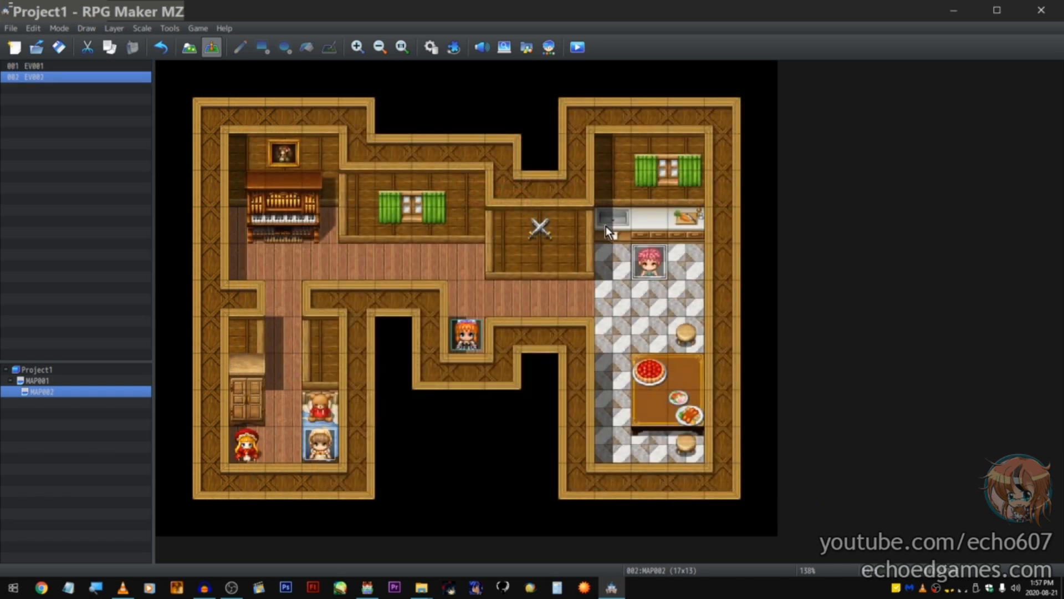
Step: Set the player's starting position on the kitchen tile directly beside the pink-haired event
right_click(600, 259)
mouse_move(719, 424)
click(775, 424)
Step: Save and playtest the project, trigger the event to watch the picture move, and close the playtest
click(580, 43)
click(518, 314)
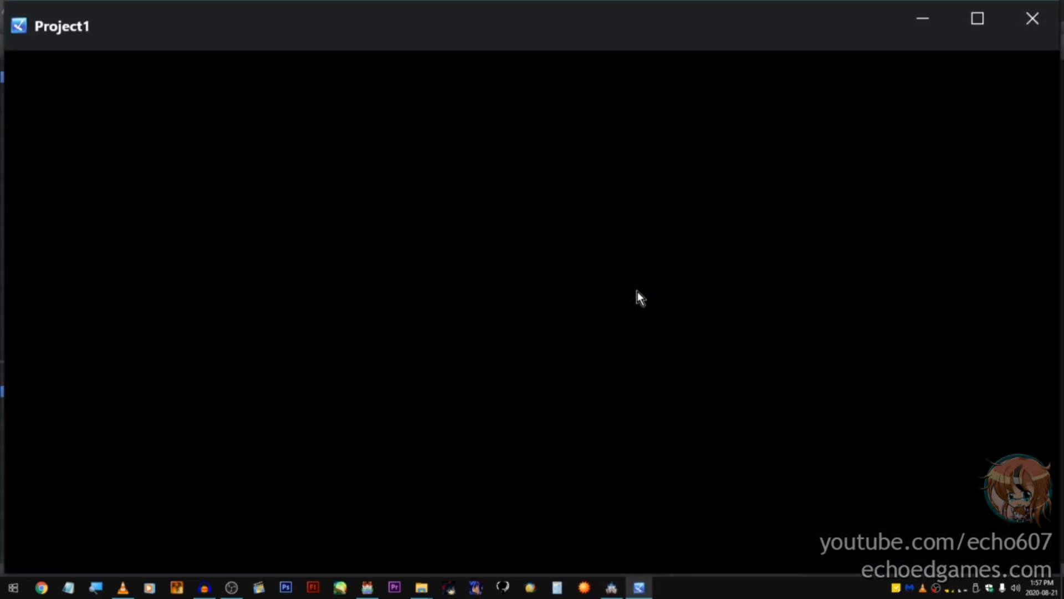
key(Up)
key(Return)
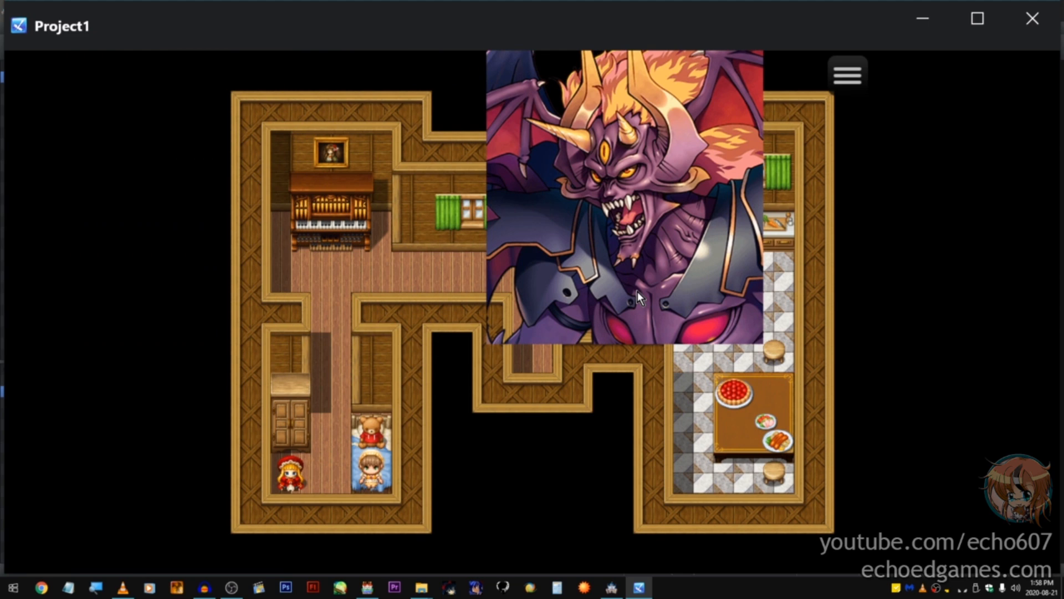
click(1032, 18)
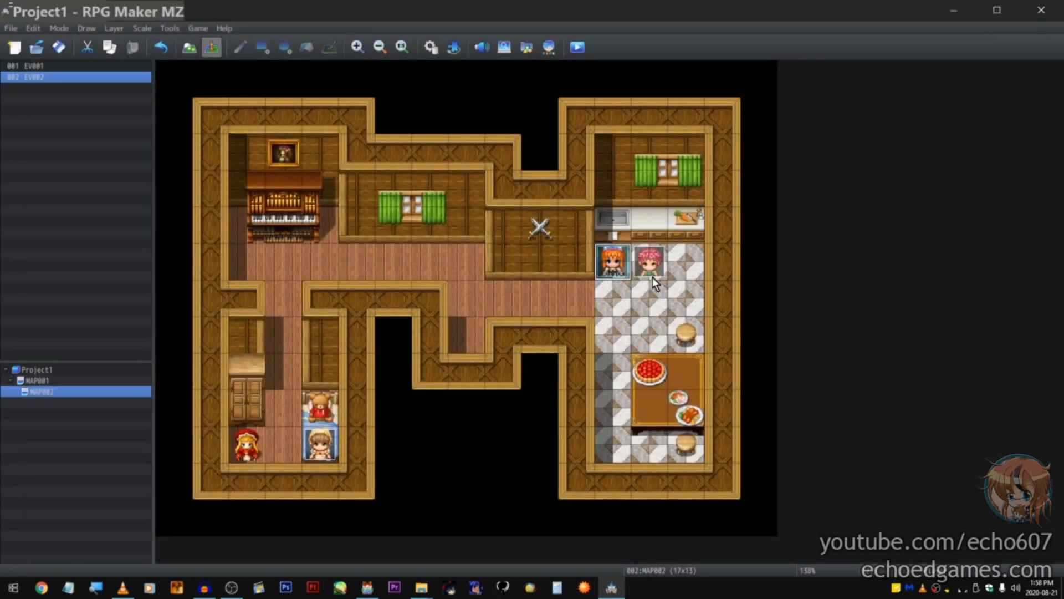
Step: Add a Rotate Picture command for picture 1 with rotation speed 6 at the end of the pink-haired event, and save the event
double_click(656, 276)
right_click(561, 177)
click(536, 214)
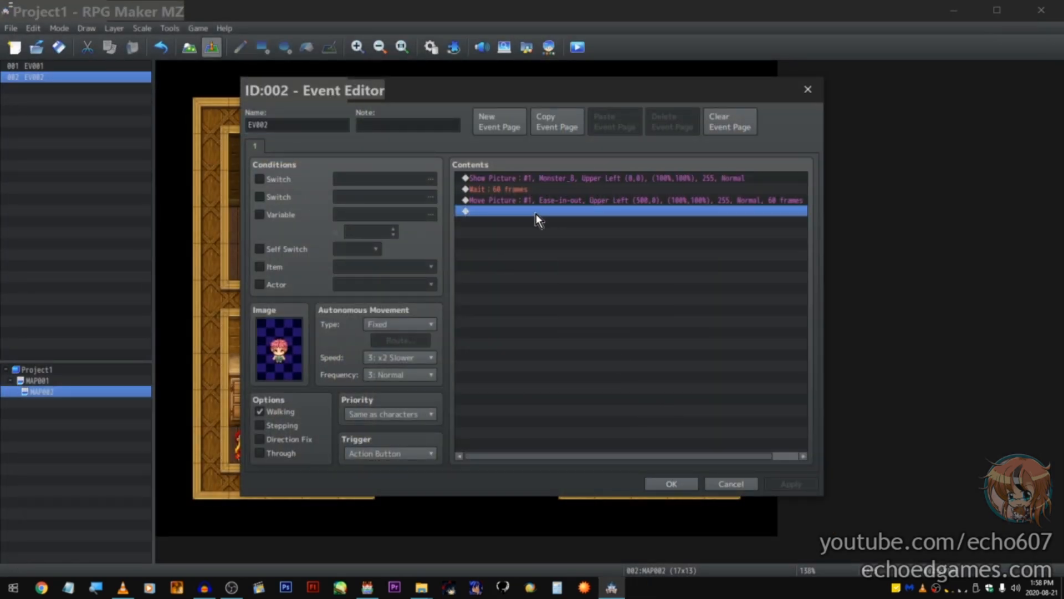
double_click(535, 214)
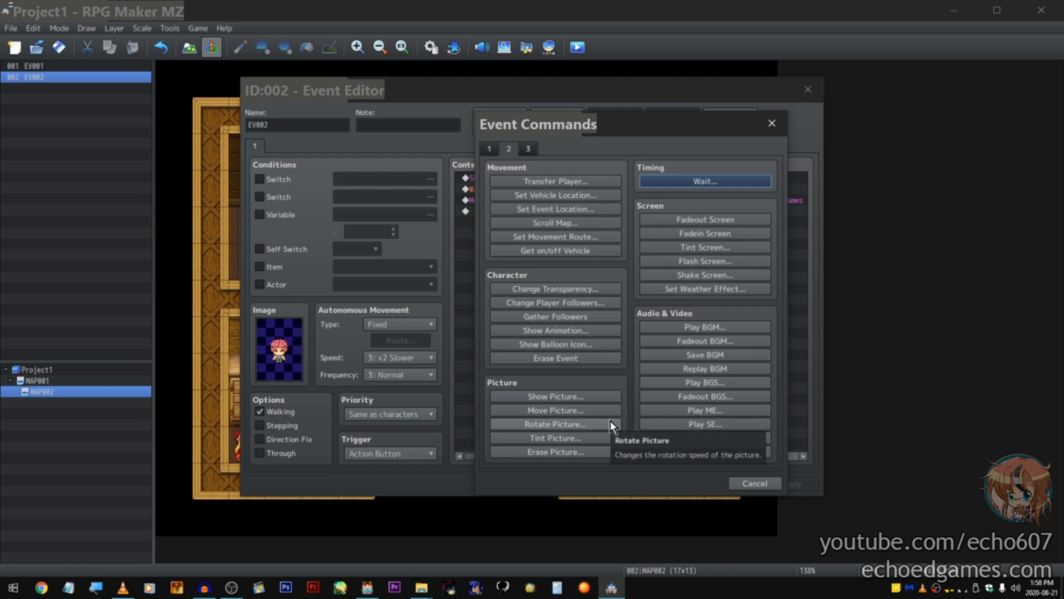
click(583, 412)
click(720, 433)
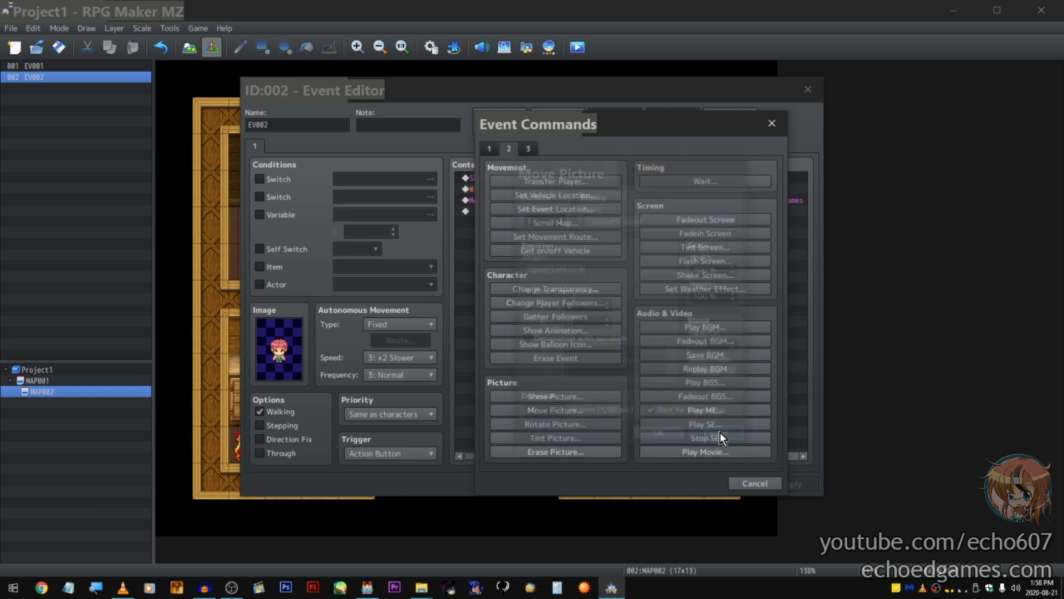
click(583, 423)
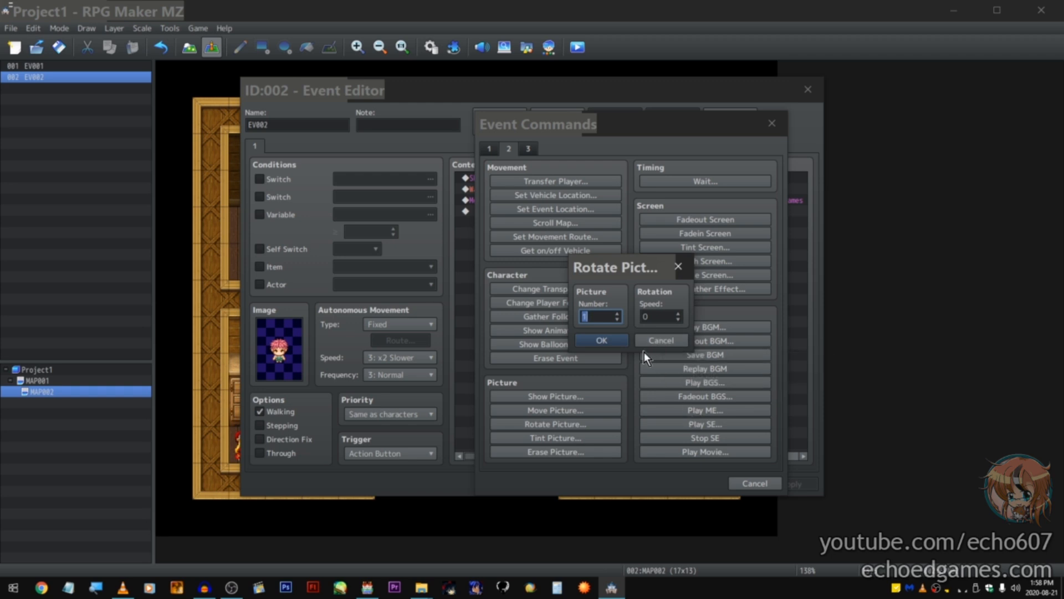
click(655, 338)
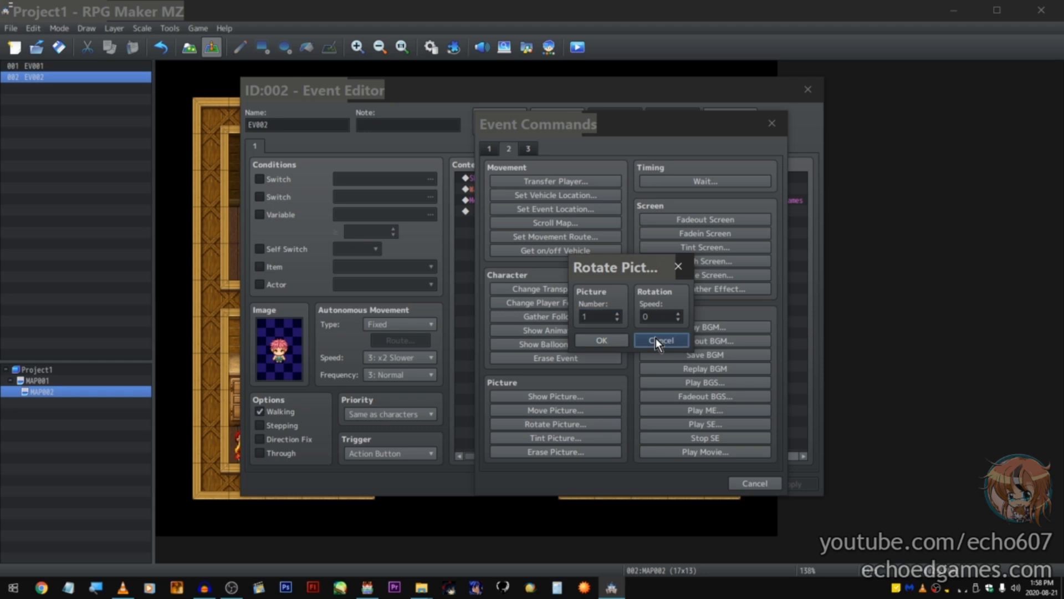
drag(655, 319, 591, 320)
click(602, 341)
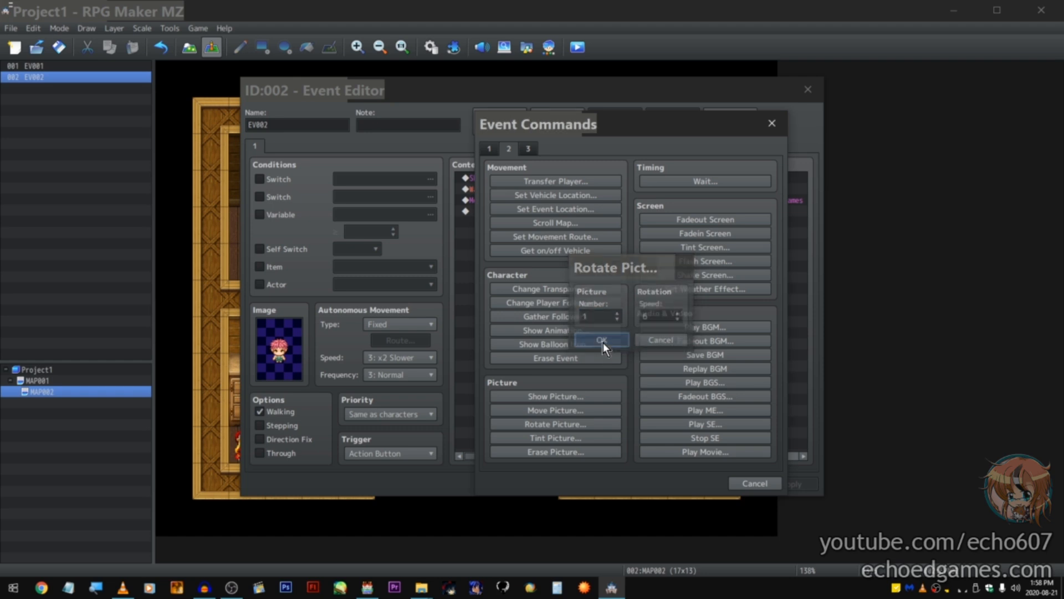
click(661, 480)
Step: Save and playtest a new game, talk to the pink-haired character to watch the picture rotate, and close the playtest
click(577, 47)
click(515, 311)
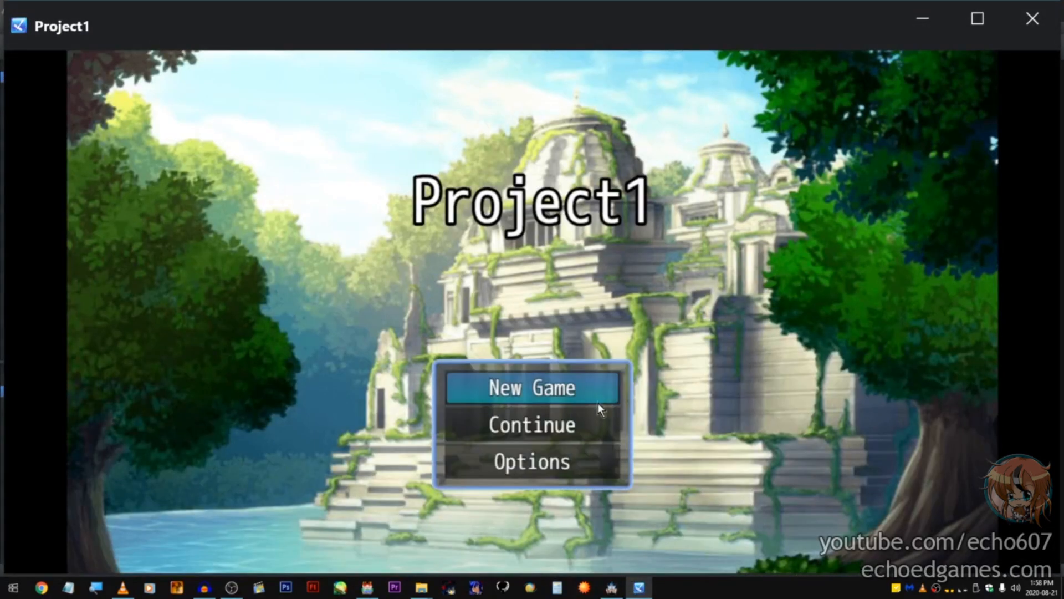
click(577, 388)
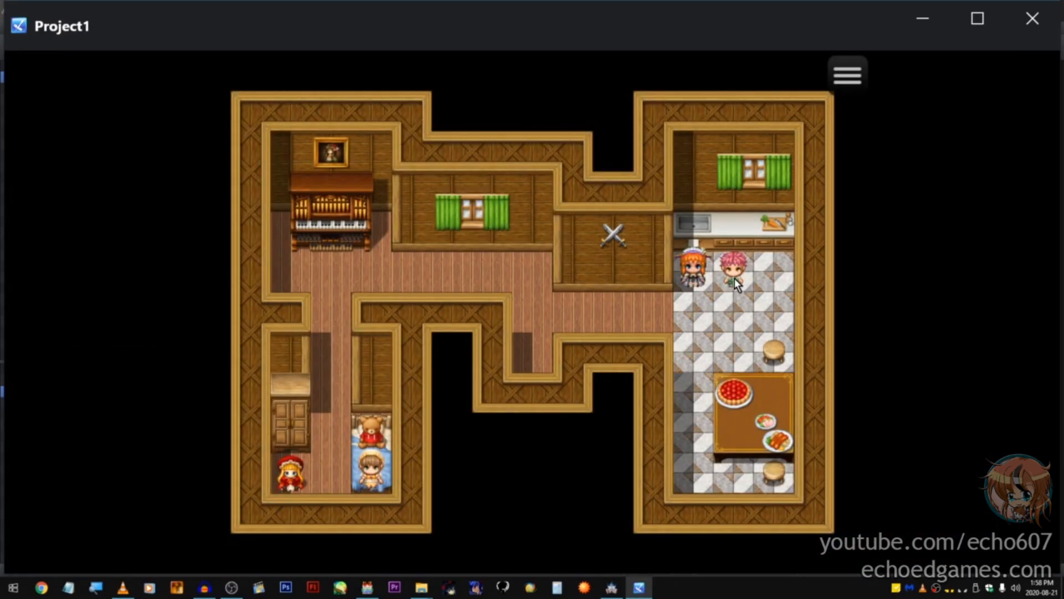
click(734, 280)
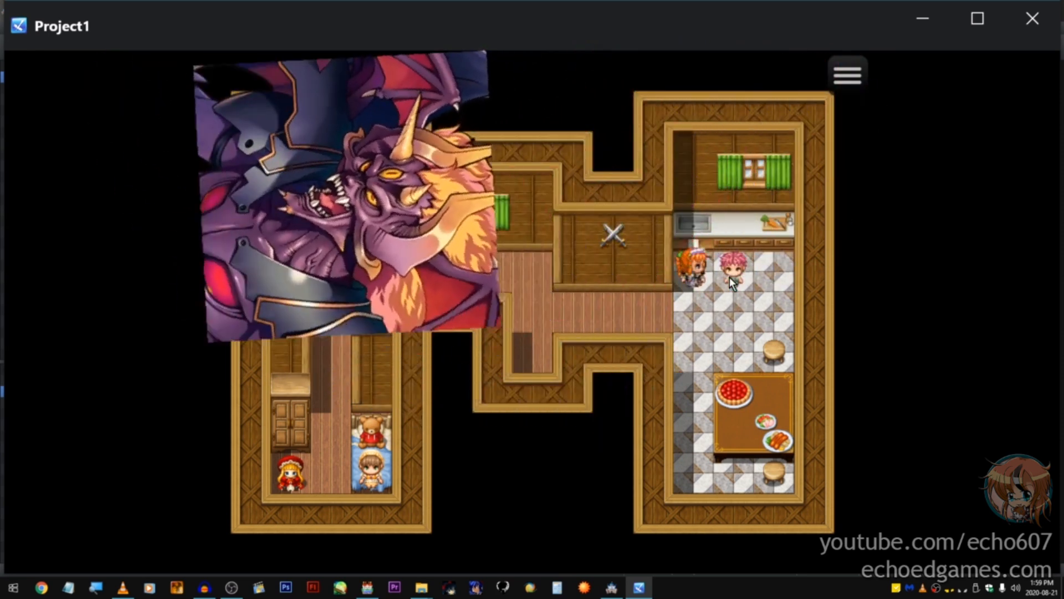
click(1032, 19)
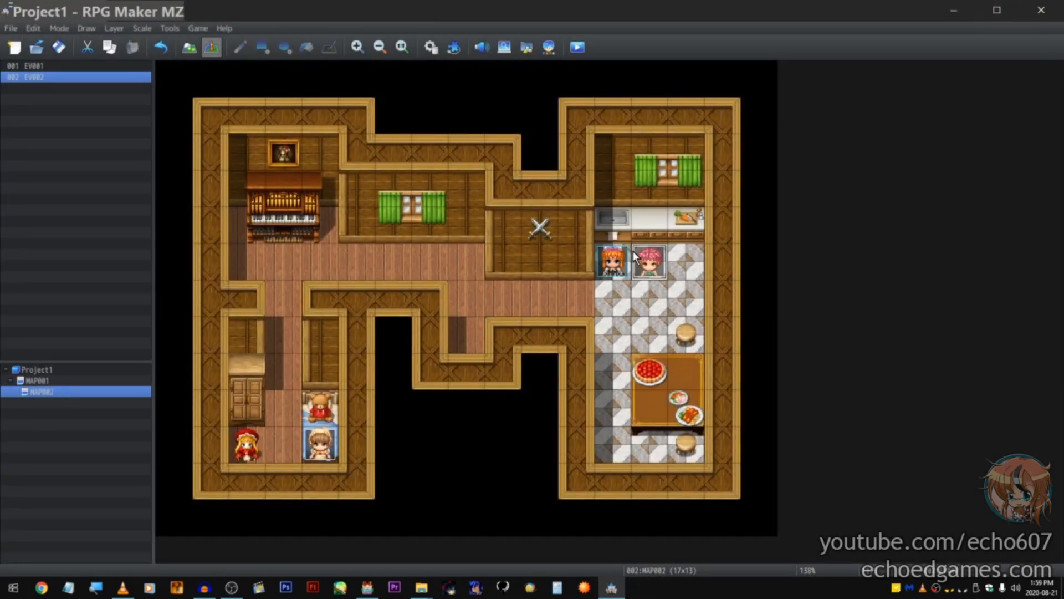
Step: Reopen the pink-haired event, examine its Rotate Picture speed setting, and leave the command without changes
double_click(644, 256)
right_click(567, 211)
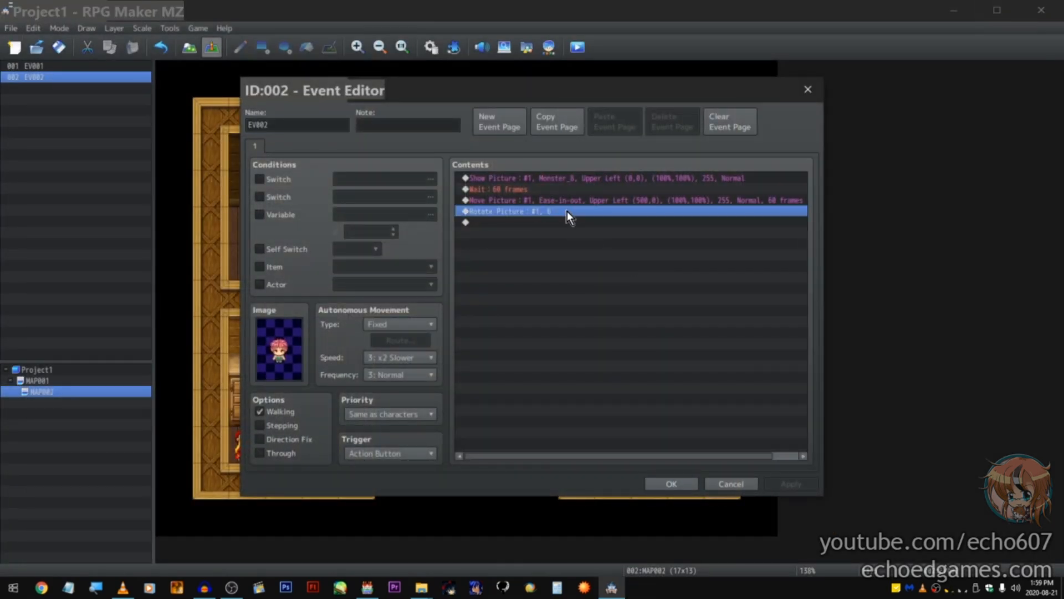
click(576, 224)
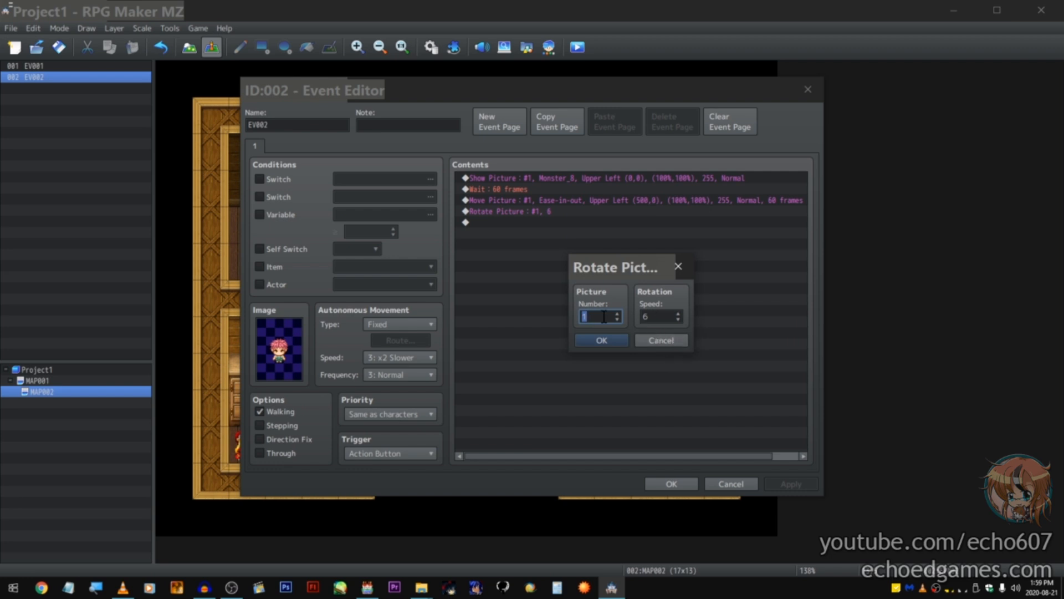
scroll(658, 319, up, 6)
click(644, 338)
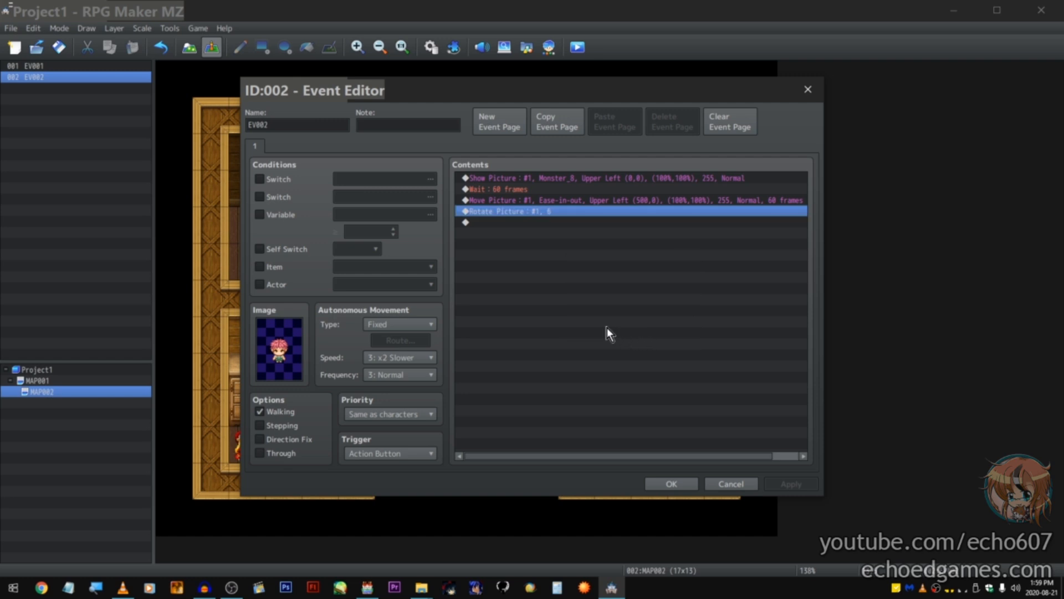
Step: Examine the options of the Tint Picture, Erase Picture and Wait commands, discarding each one
double_click(578, 250)
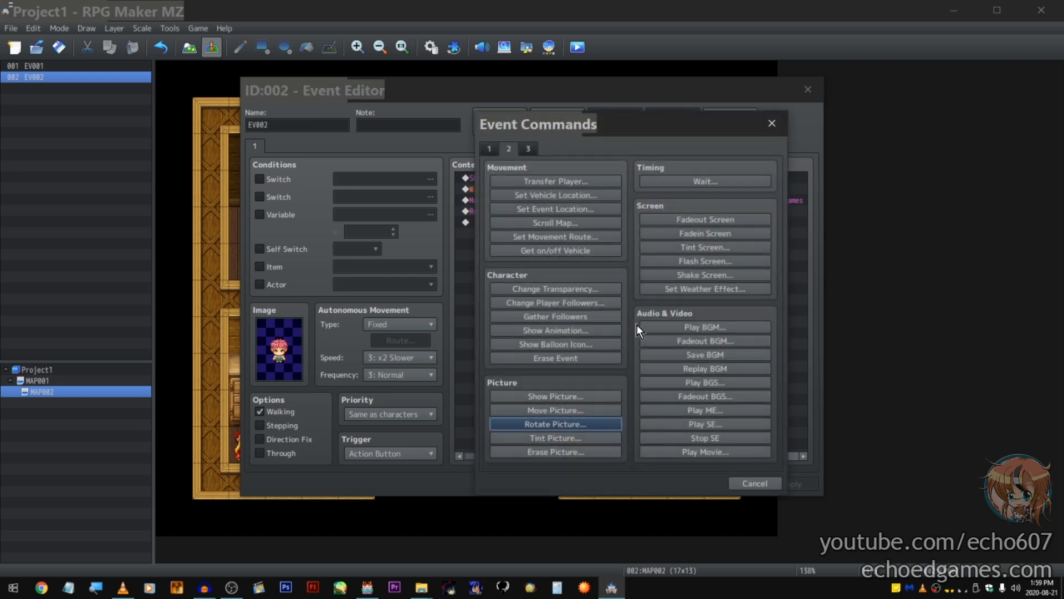
click(590, 438)
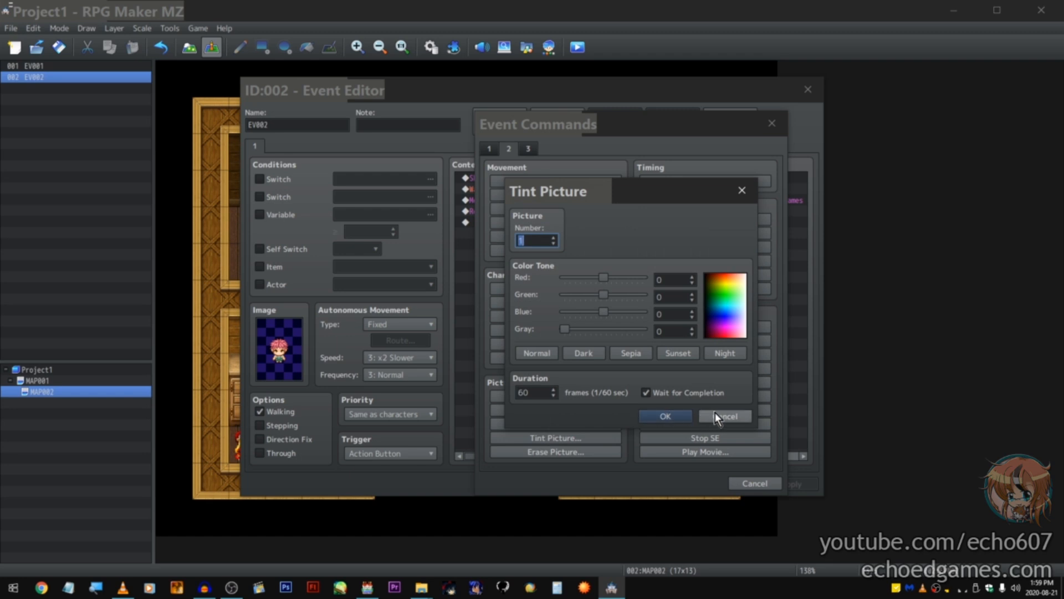
click(721, 415)
click(581, 453)
click(658, 347)
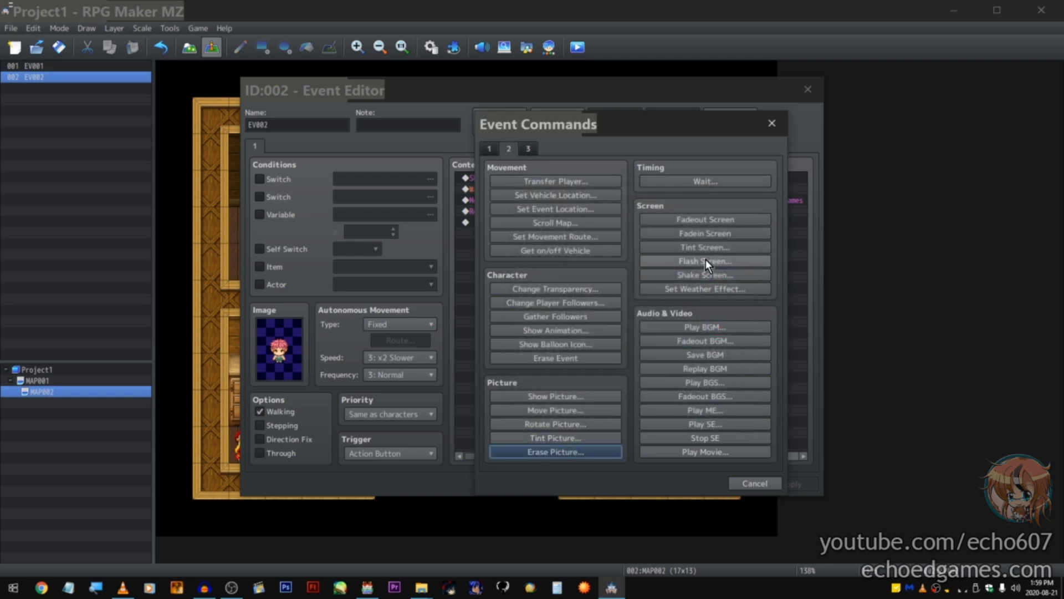
click(745, 181)
click(674, 334)
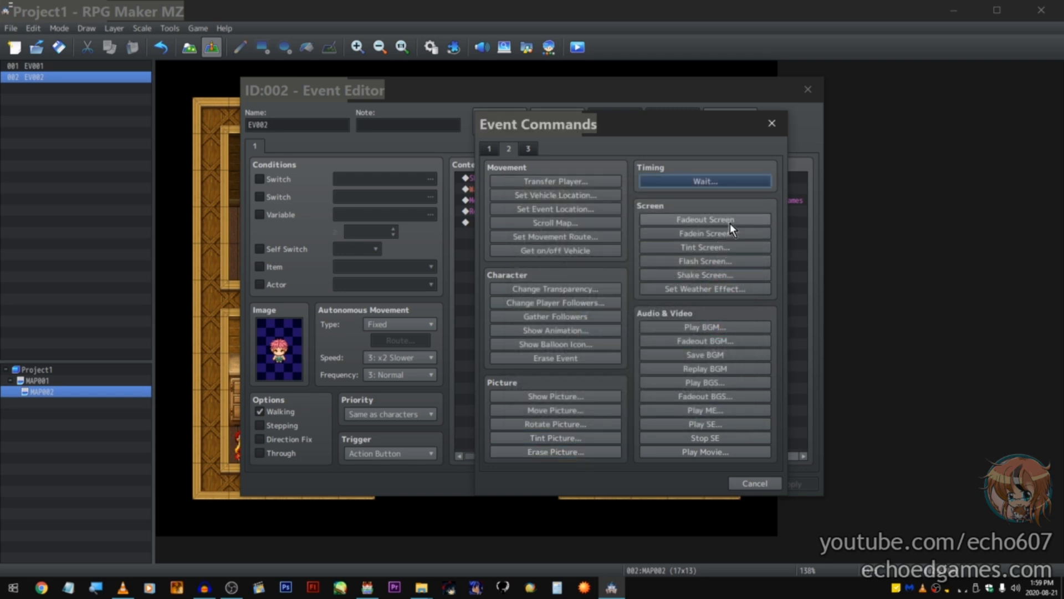
Step: Examine the Tint Screen options and the Set Weather Effect types, discarding both commands
click(739, 248)
click(715, 385)
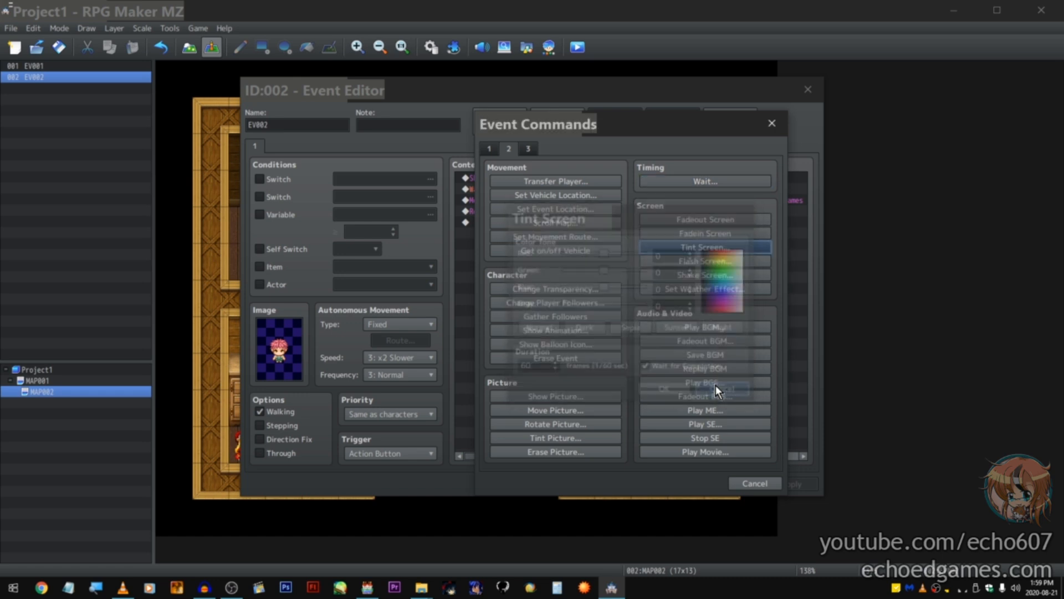
click(723, 286)
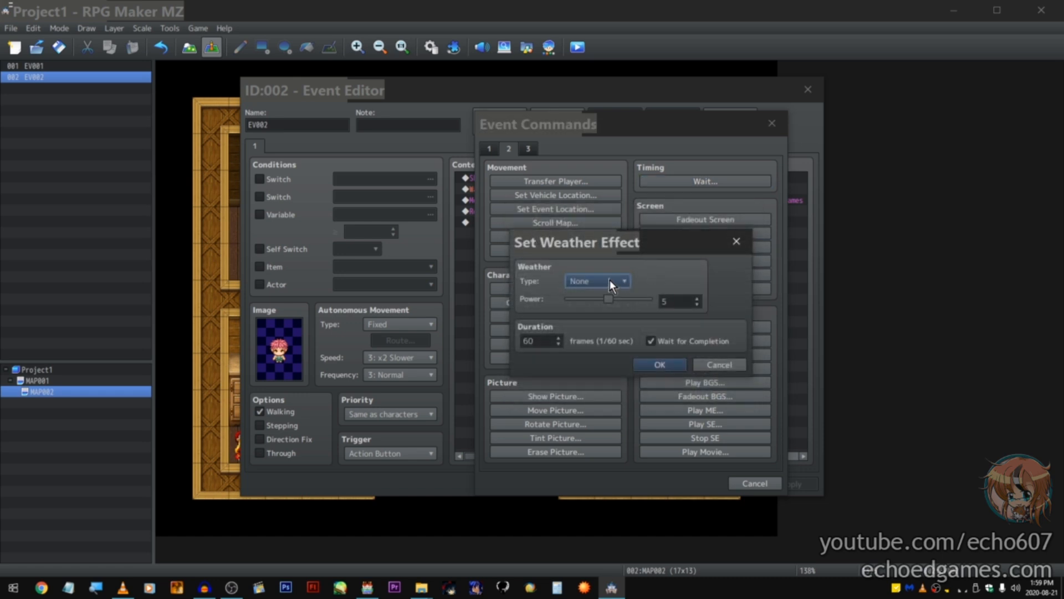
click(608, 281)
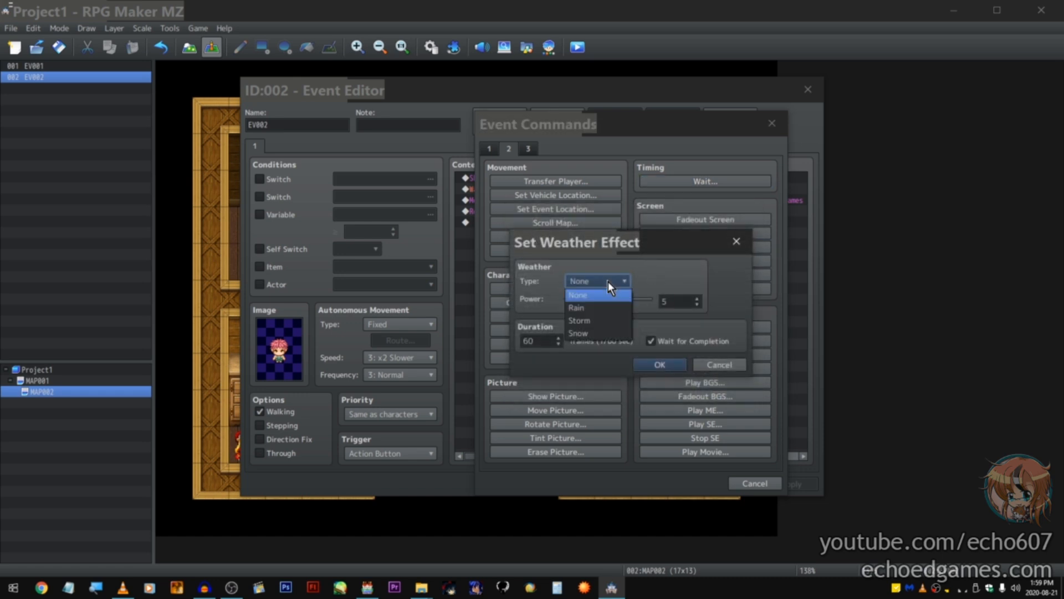
click(613, 333)
click(719, 364)
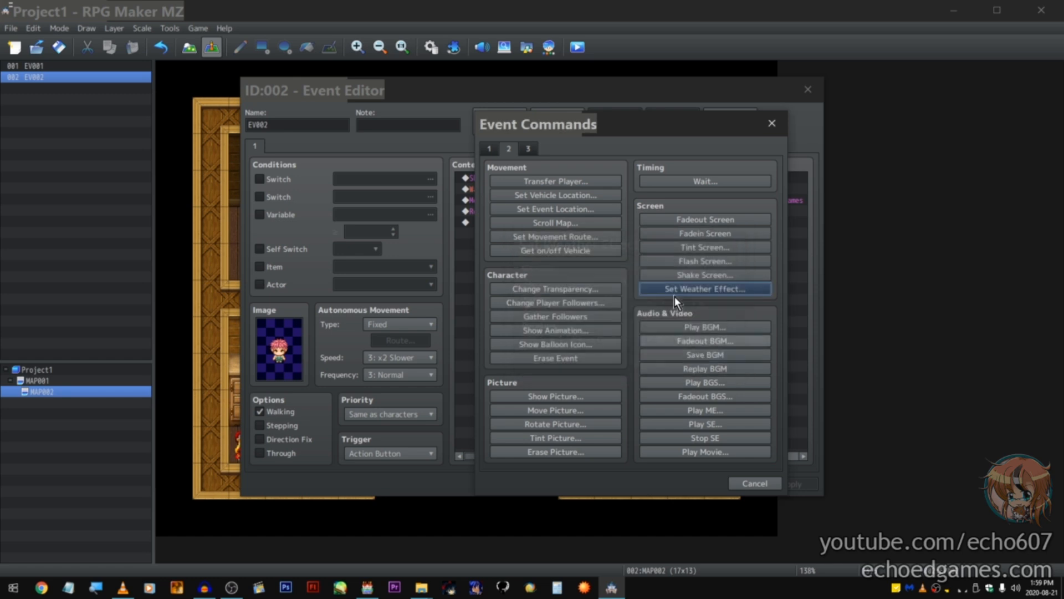
Step: Delete all existing commands from the pink-haired event's contents
click(772, 123)
drag(540, 221, 542, 174)
right_click(542, 174)
click(590, 259)
Step: Add a Show Choices command to the emptied event with the choices Yes, No, 4 and 5
double_click(554, 234)
click(706, 288)
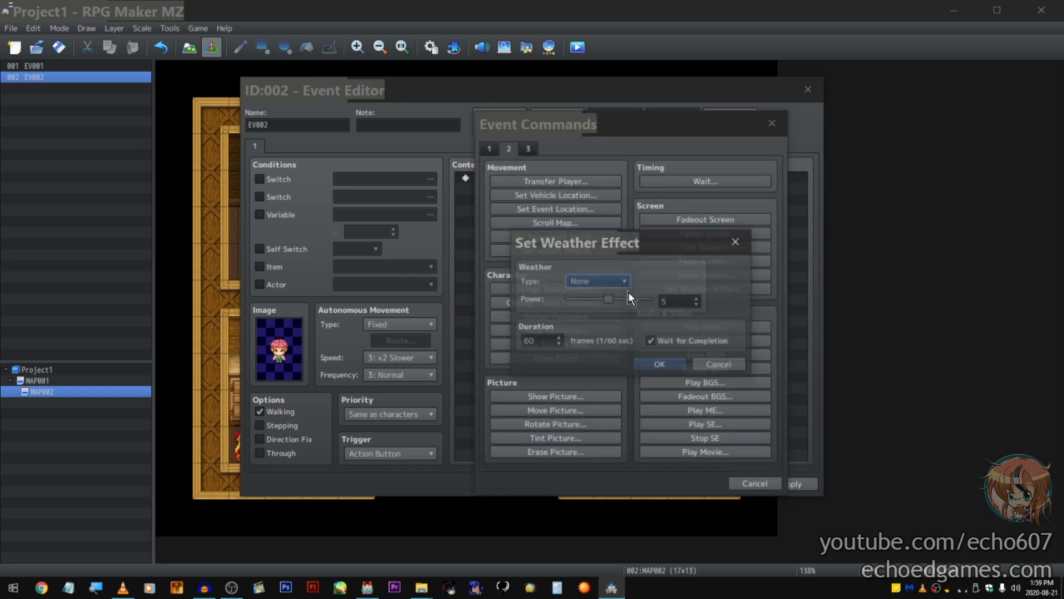
click(738, 238)
click(488, 149)
click(610, 195)
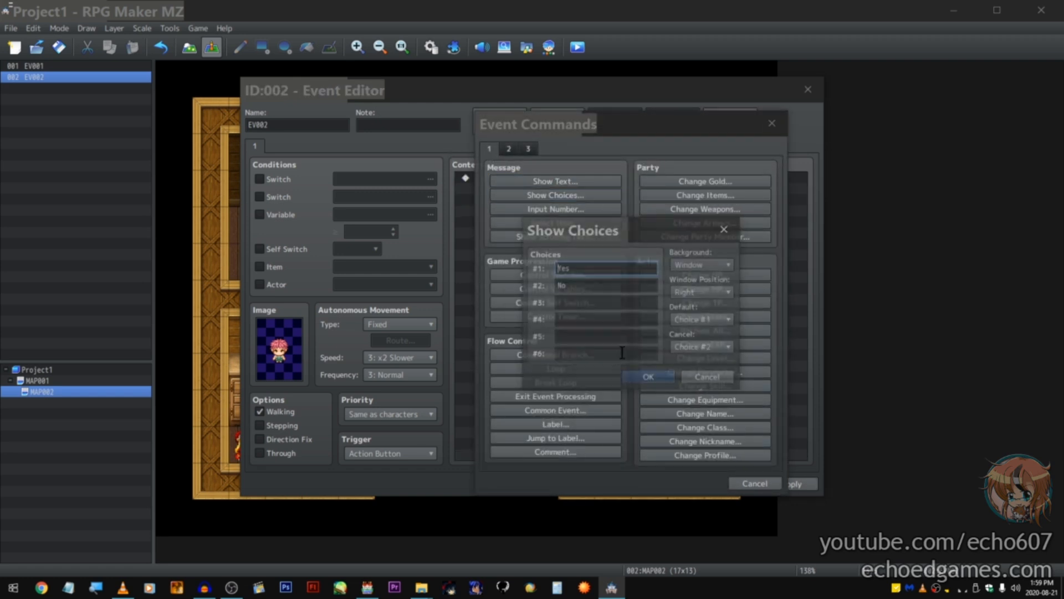
click(612, 301)
text(4)
click(612, 319)
text(5)
click(638, 376)
Step: Add a Set Weather Effect command to the Yes branch: Rain, power 5, duration 1 frame, without waiting for completion
click(570, 200)
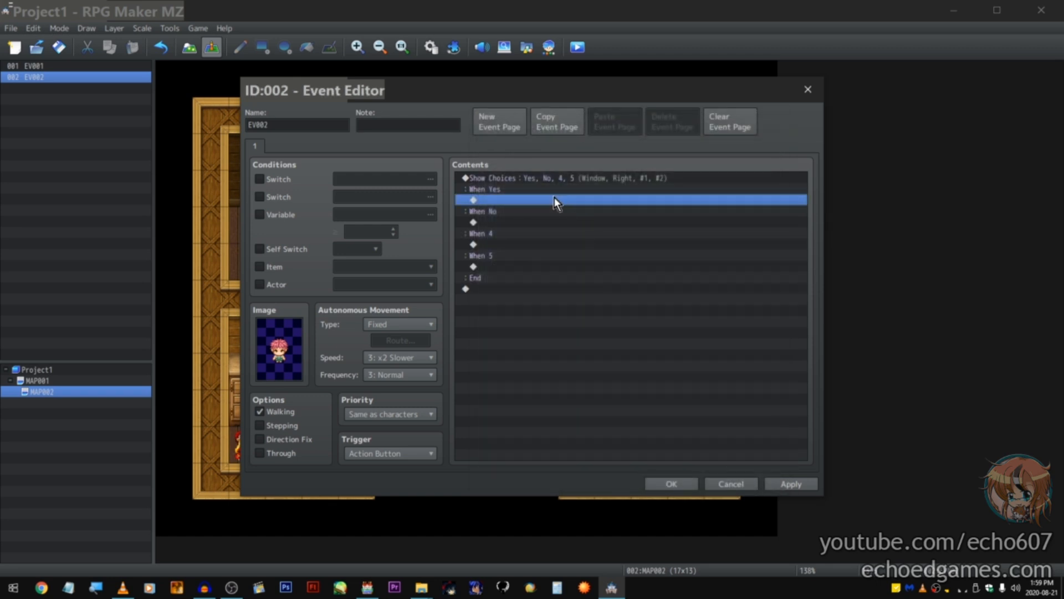
double_click(544, 202)
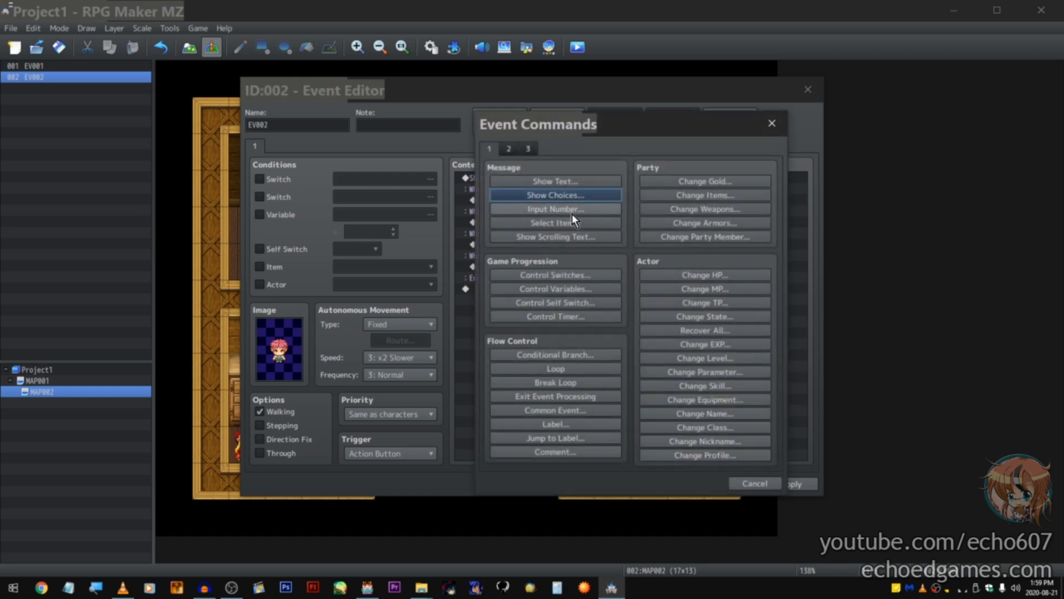
click(718, 238)
click(672, 355)
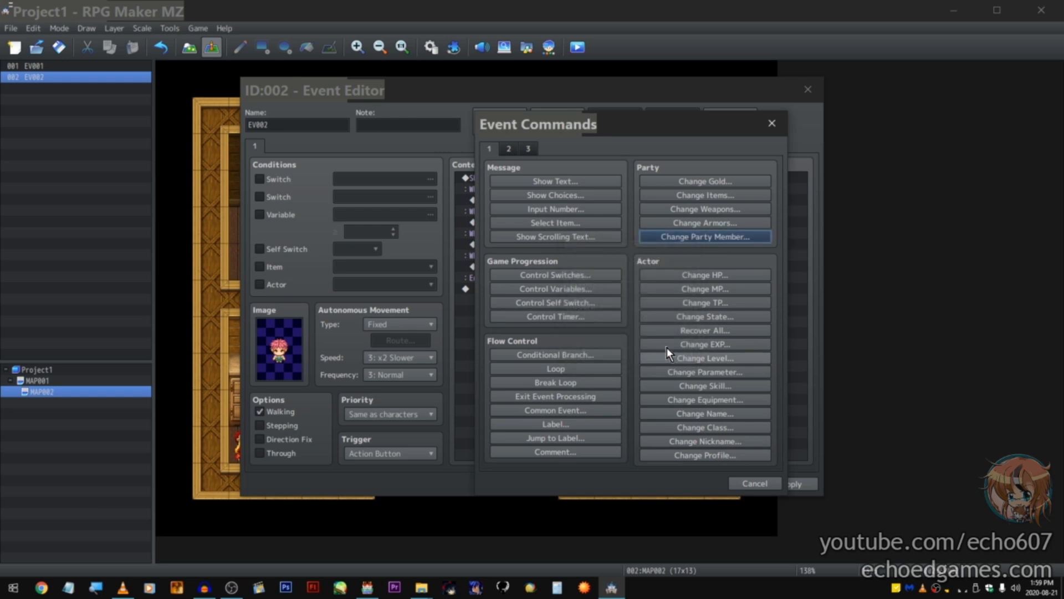
click(509, 148)
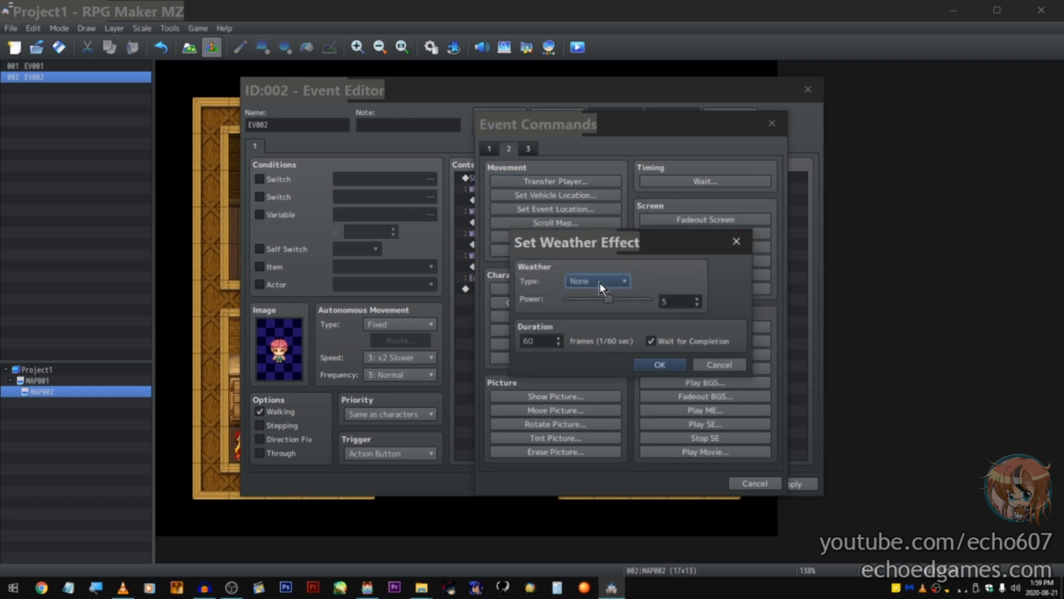
click(687, 342)
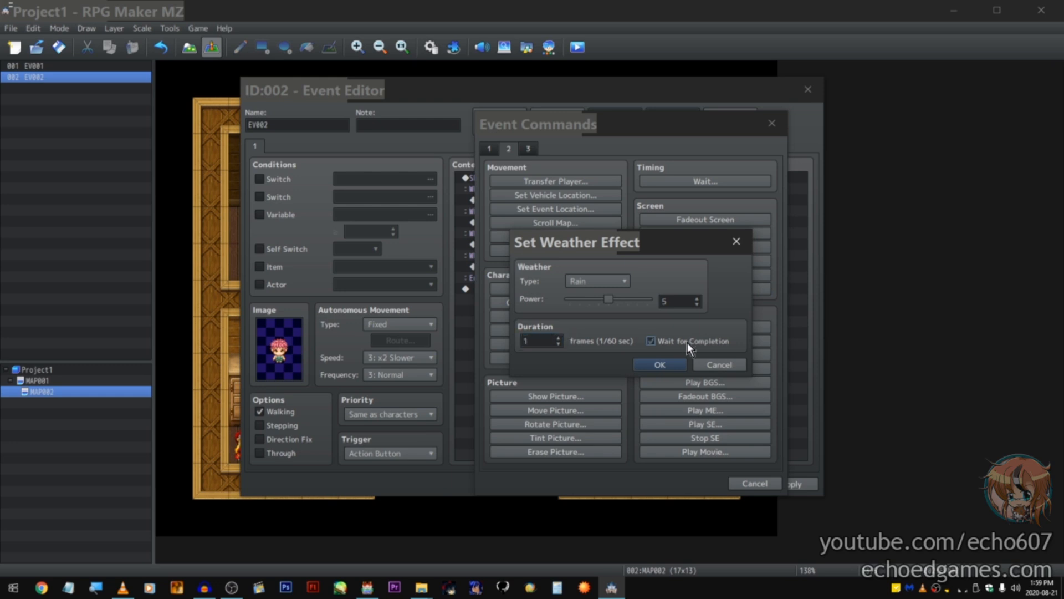
click(658, 361)
Step: Paste the weather command into the No and 4 branches, changing its type to Storm and Snow respectively
click(532, 234)
key(ctrl+v)
key(Return)
click(663, 366)
click(549, 267)
key(ctrl+v)
key(Return)
click(675, 368)
Step: Paste a Snow weather command into the 5 branch, check its type options without changing them, and save the event
click(554, 300)
key(ctrl+v)
key(Return)
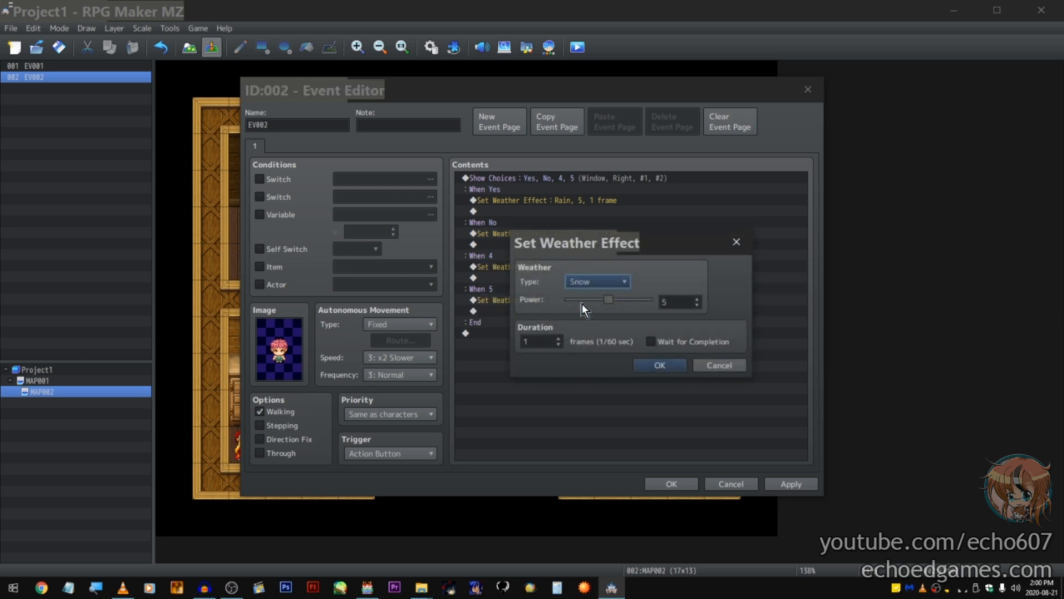
click(603, 283)
click(601, 249)
drag(600, 249, 737, 245)
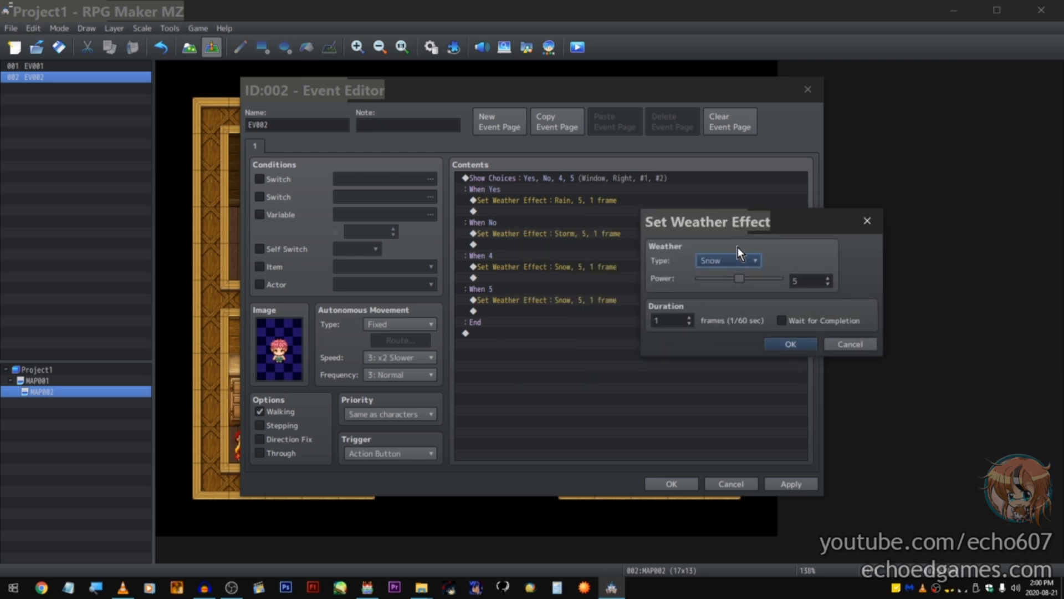
click(850, 343)
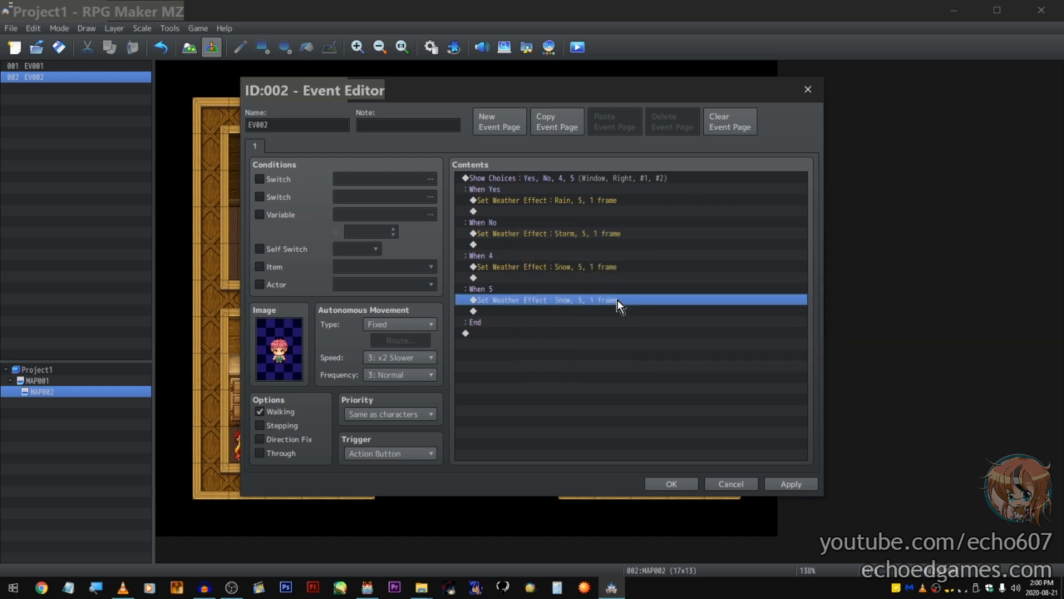
click(679, 483)
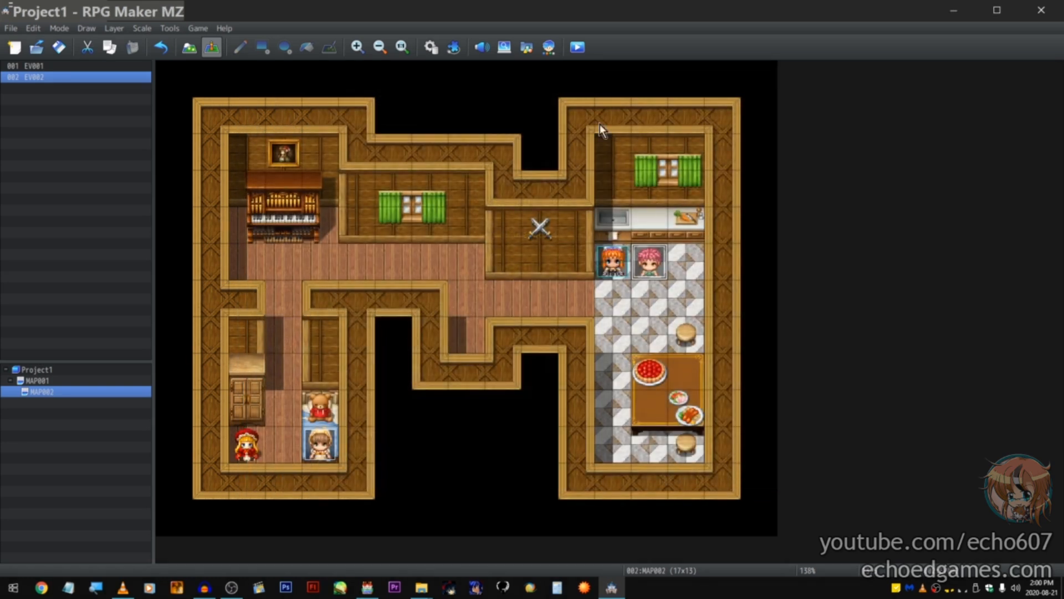
Step: Save and playtest a new game, and talk to the pink-haired character to try the different weather choices
click(577, 47)
click(507, 312)
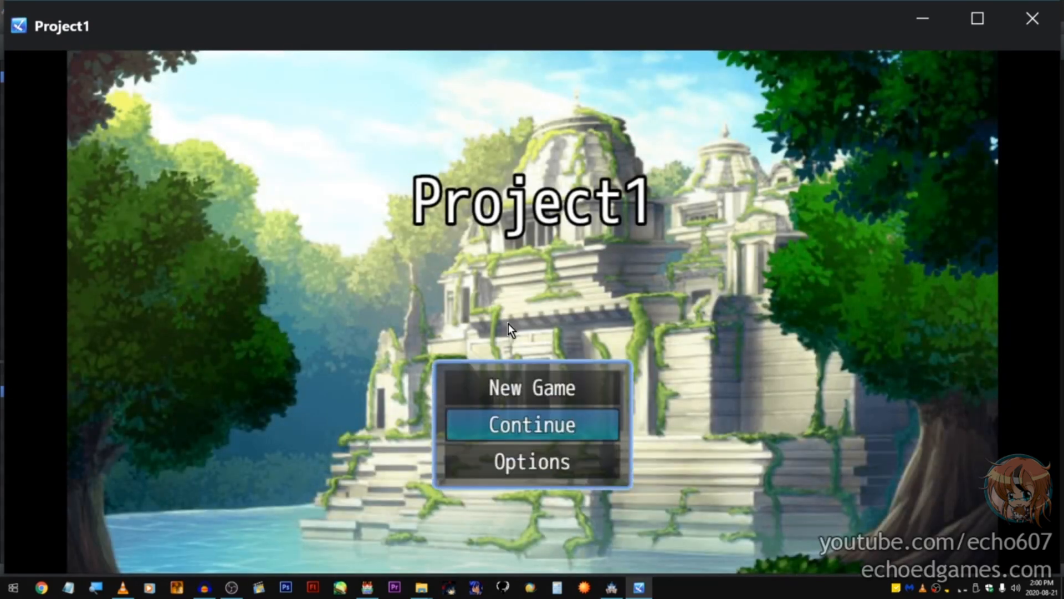
key(Up)
key(Return)
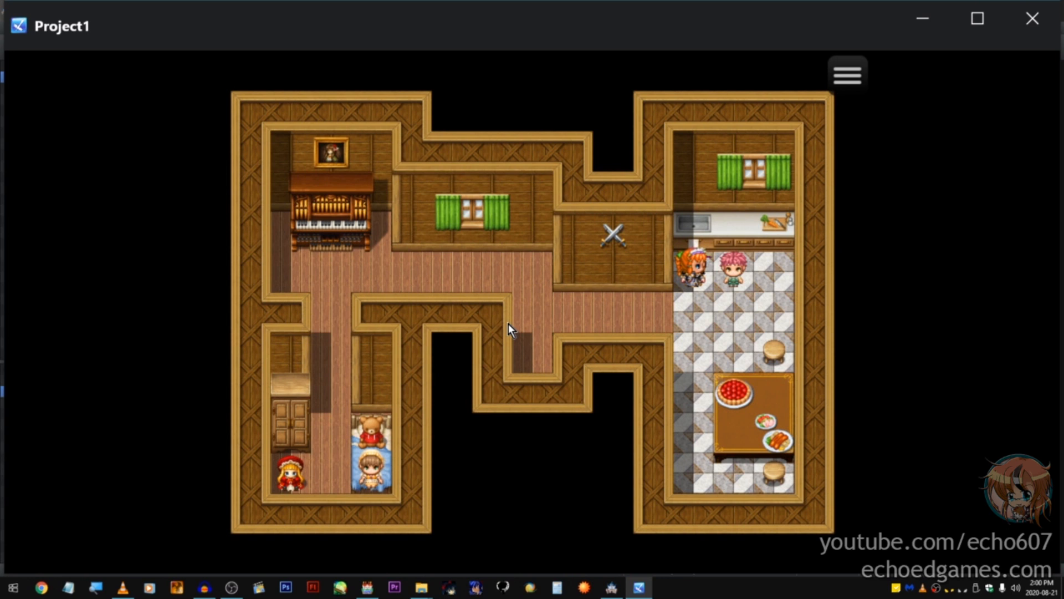
key(Return)
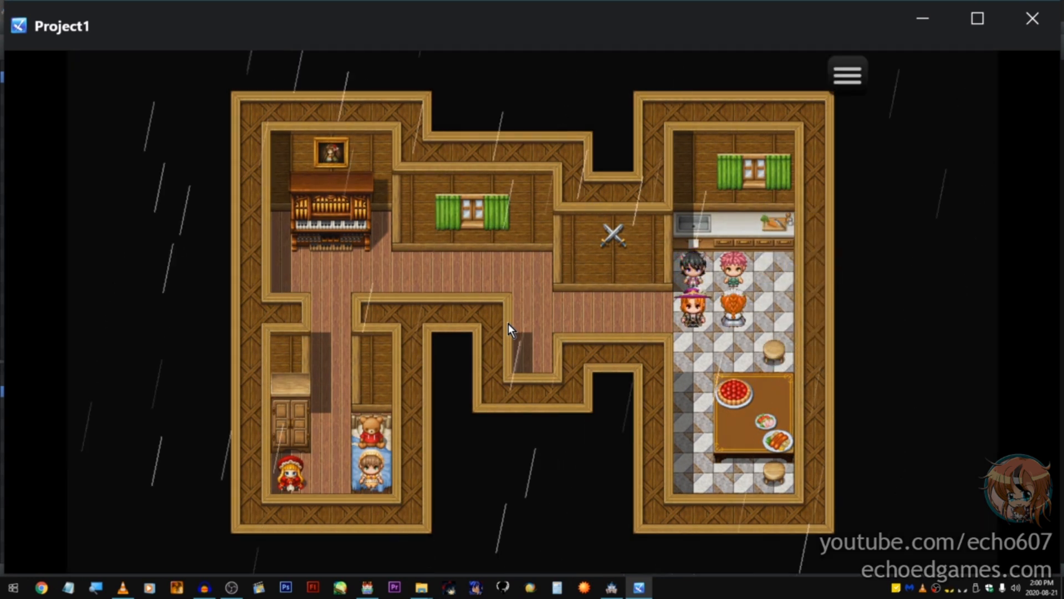
key(Down)
key(Return)
key(Return)
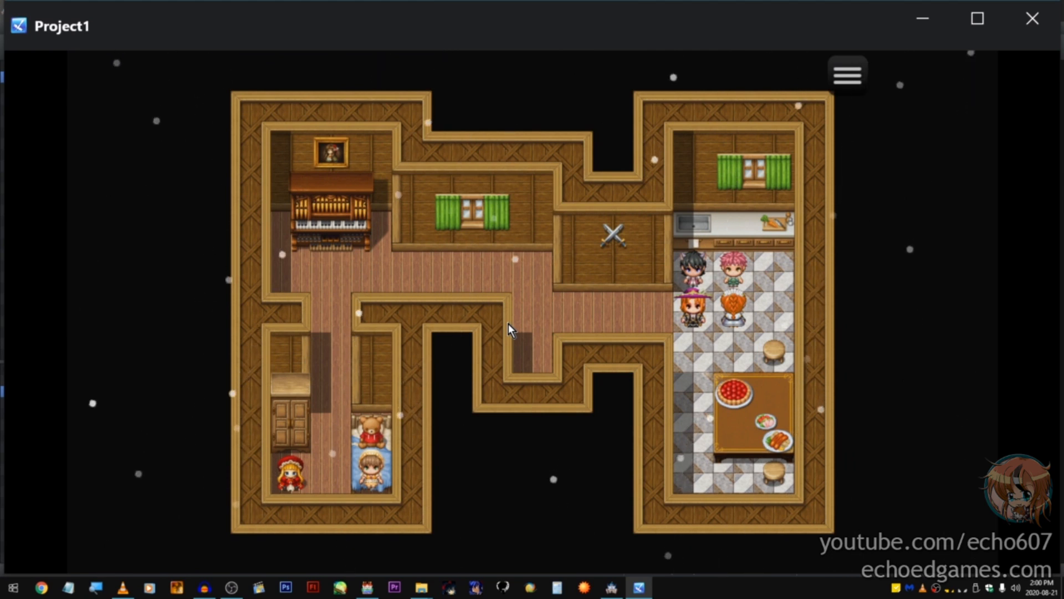
key(Up)
key(Up)
key(Return)
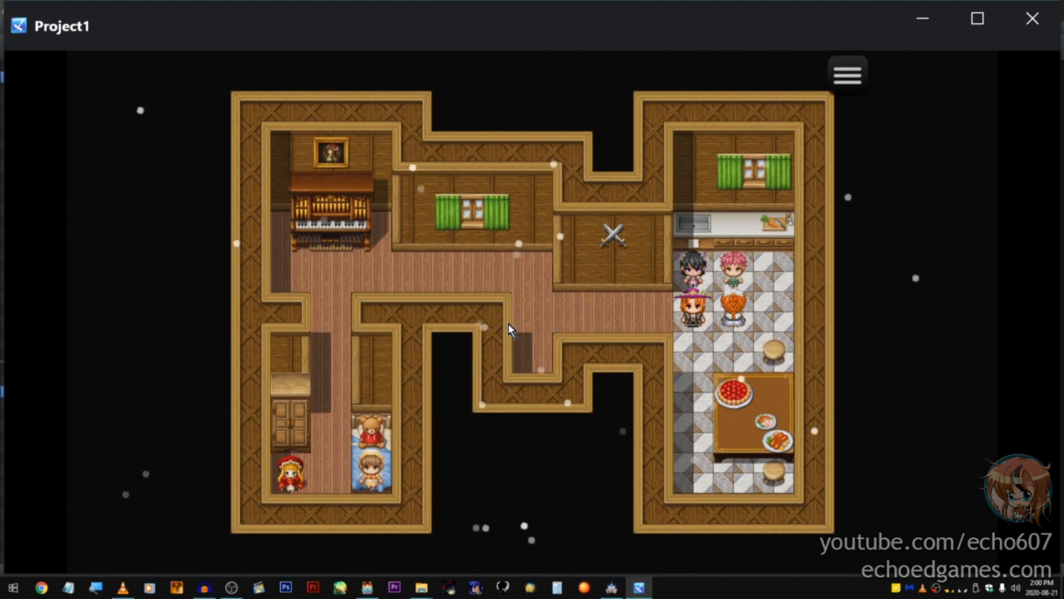
Step: Walk the party around the house to watch the snow effect while moving, and close the playtest
key(Left)
key(Up)
key(Left)
key(Down)
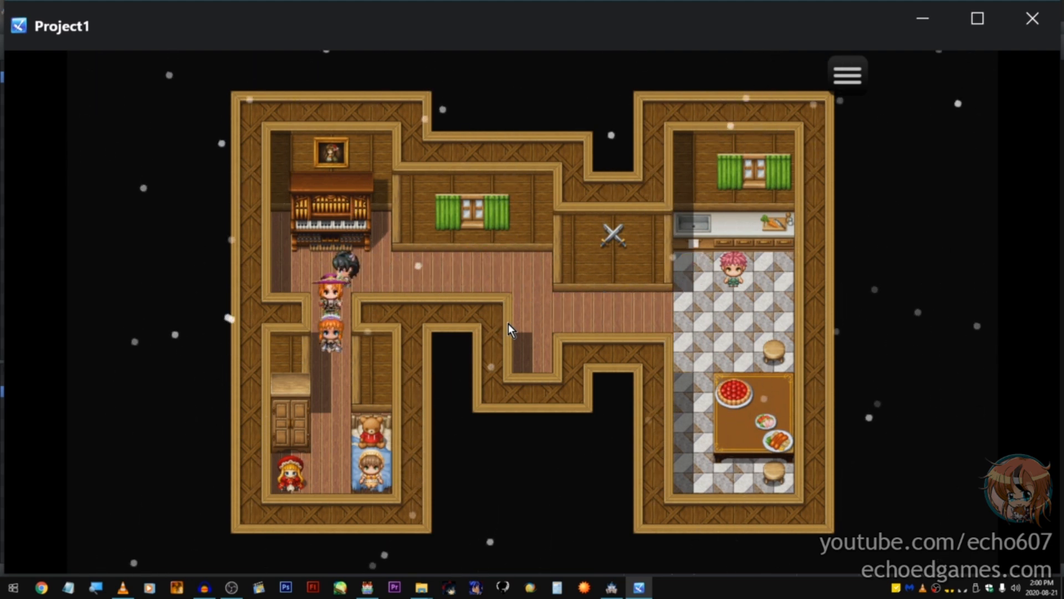
key(Up)
key(Right)
key(Down)
key(Up)
key(Right)
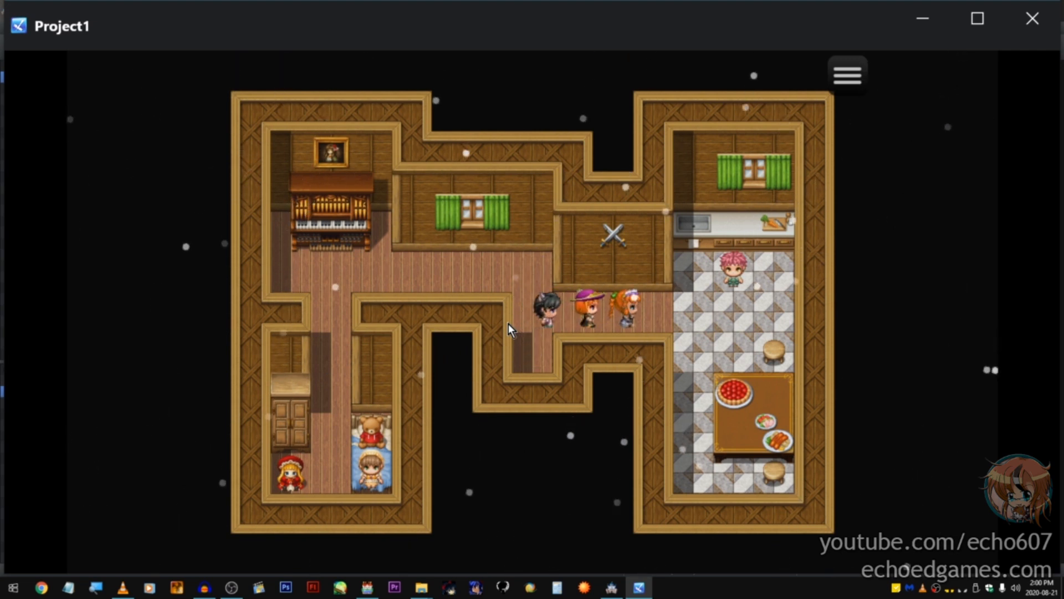
key(Left)
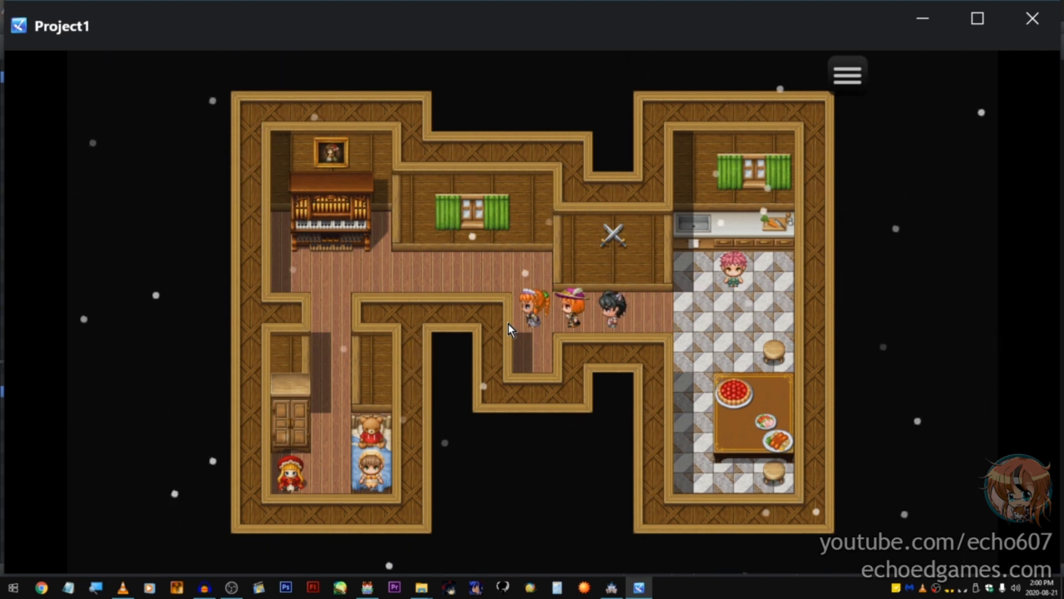
key(Right)
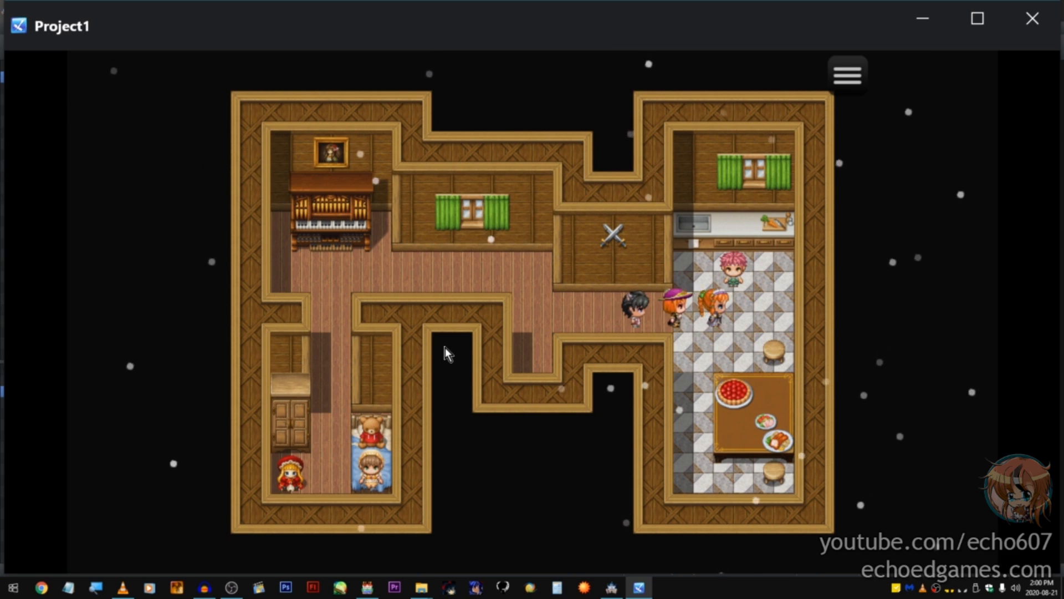
key(Escape)
key(Right)
key(Down)
key(Left)
key(Return)
key(Return)
key(Right)
key(Right)
key(Return)
key(Escape)
key(Escape)
key(Left)
key(Up)
key(Left)
key(Down)
key(Up)
key(Right)
key(Down)
key(Right)
key(Right)
key(Down)
key(Left)
key(Down)
key(Down)
key(Right)
key(Left)
key(Up)
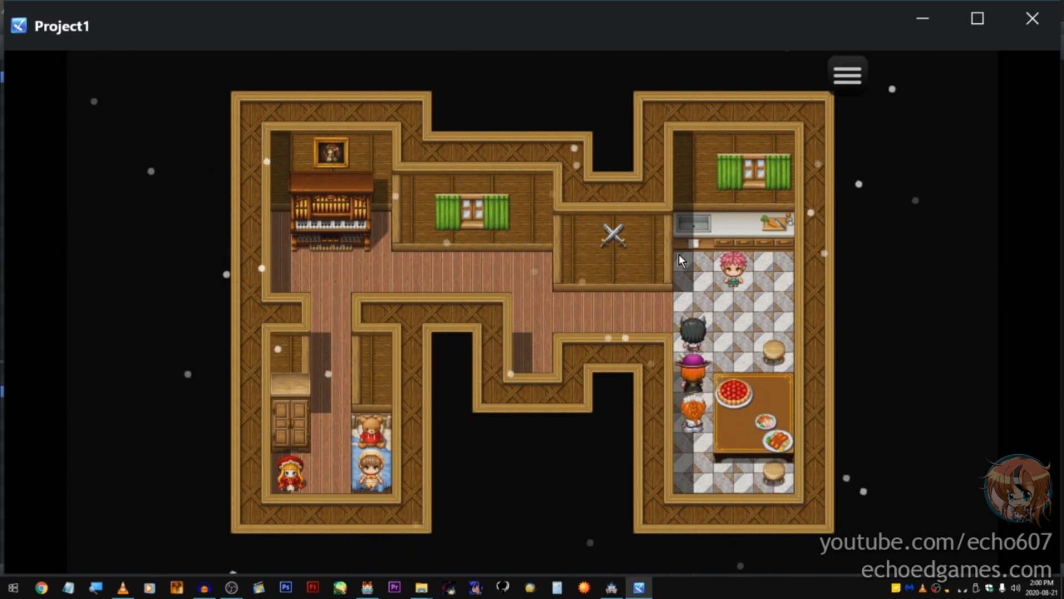
click(1032, 18)
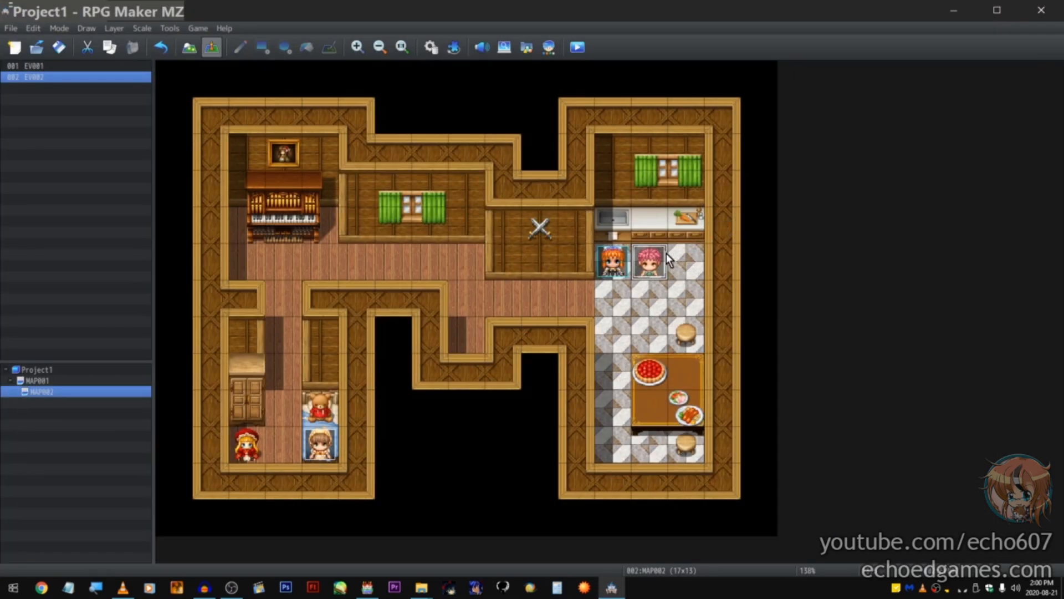
Step: Reopen the pink-haired event and delete its choice and weather commands
double_click(647, 261)
key(ctrl+a)
key(Delete)
Step: Examine the available Set Weather Effect types and the Play Movie command, discarding both
right_click(583, 266)
click(589, 273)
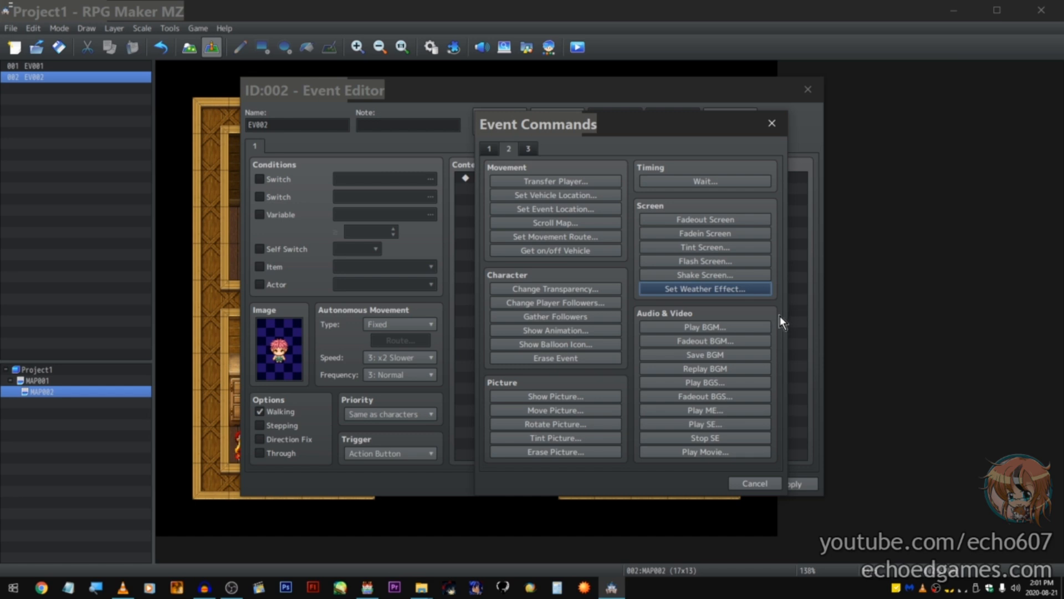
click(749, 291)
click(594, 282)
click(593, 286)
click(597, 281)
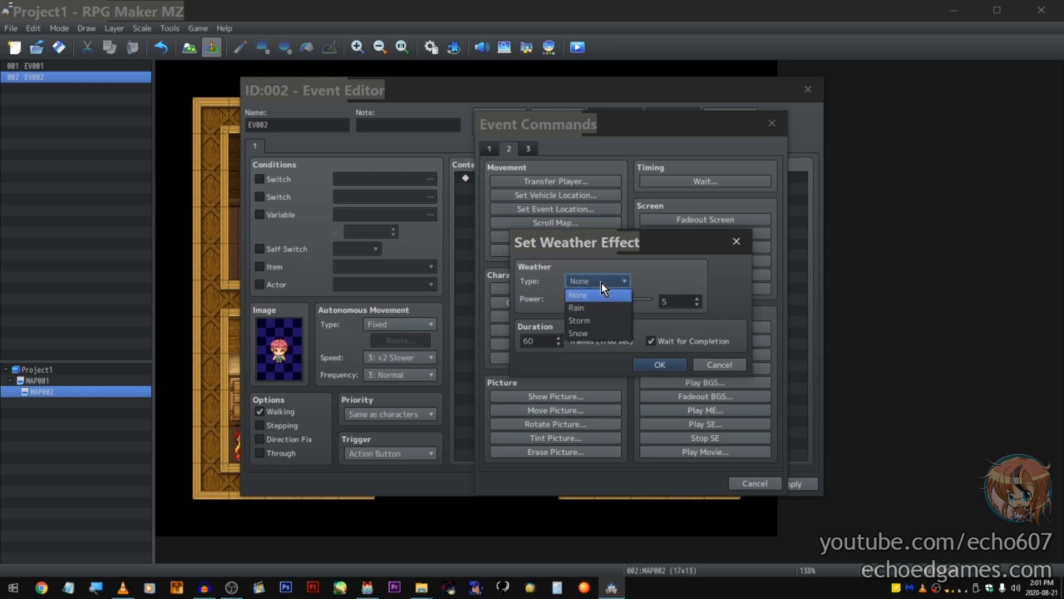
click(601, 282)
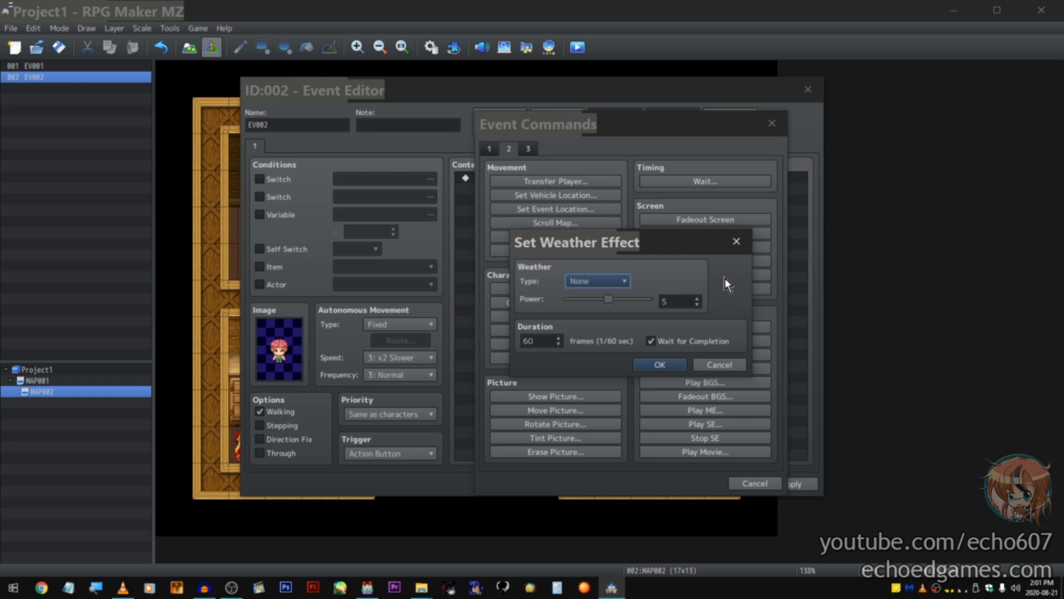
click(614, 284)
click(609, 286)
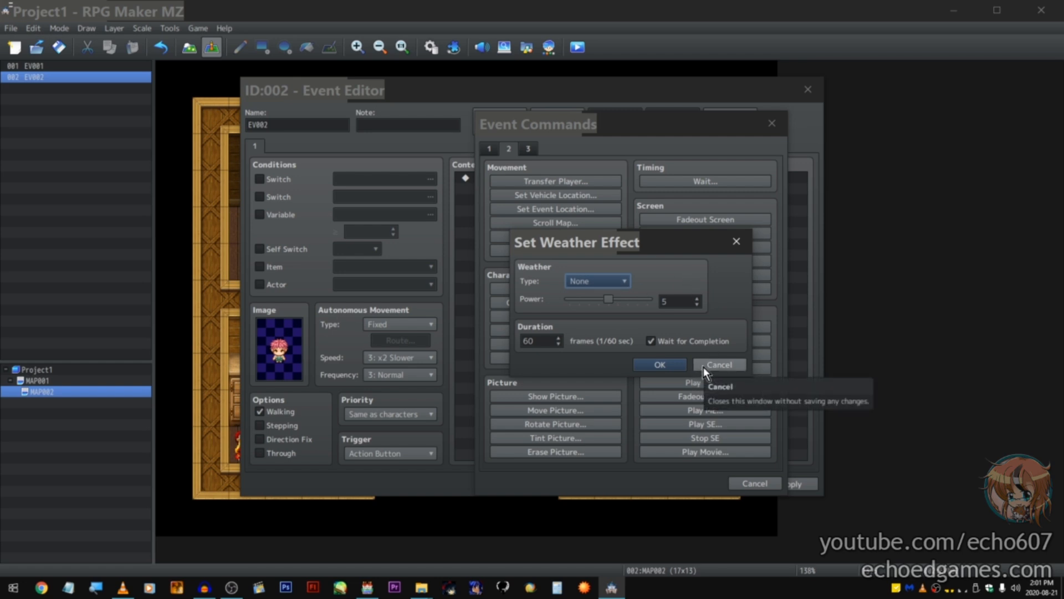
click(715, 365)
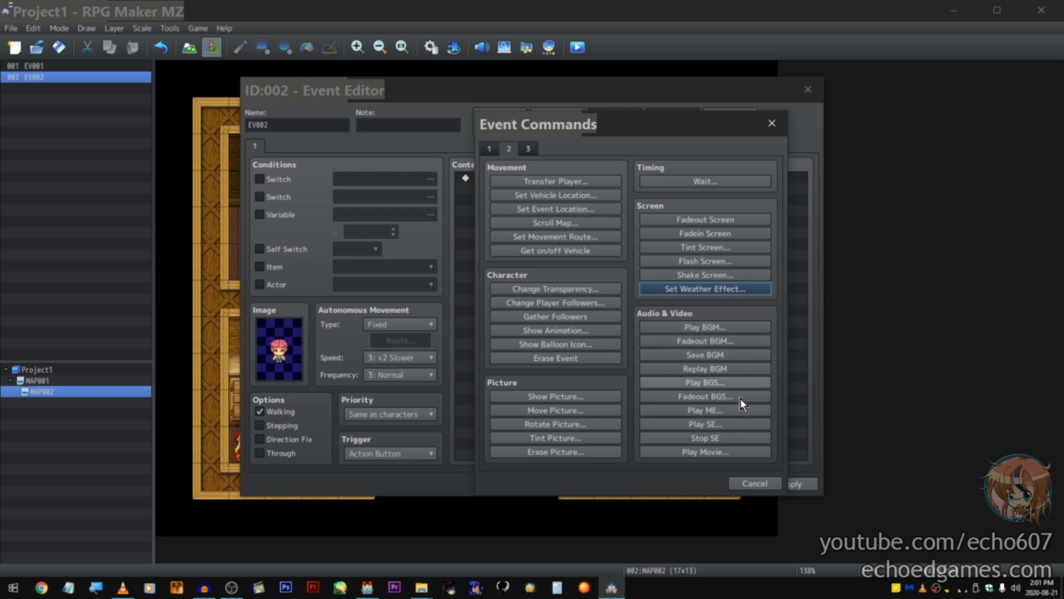
click(738, 457)
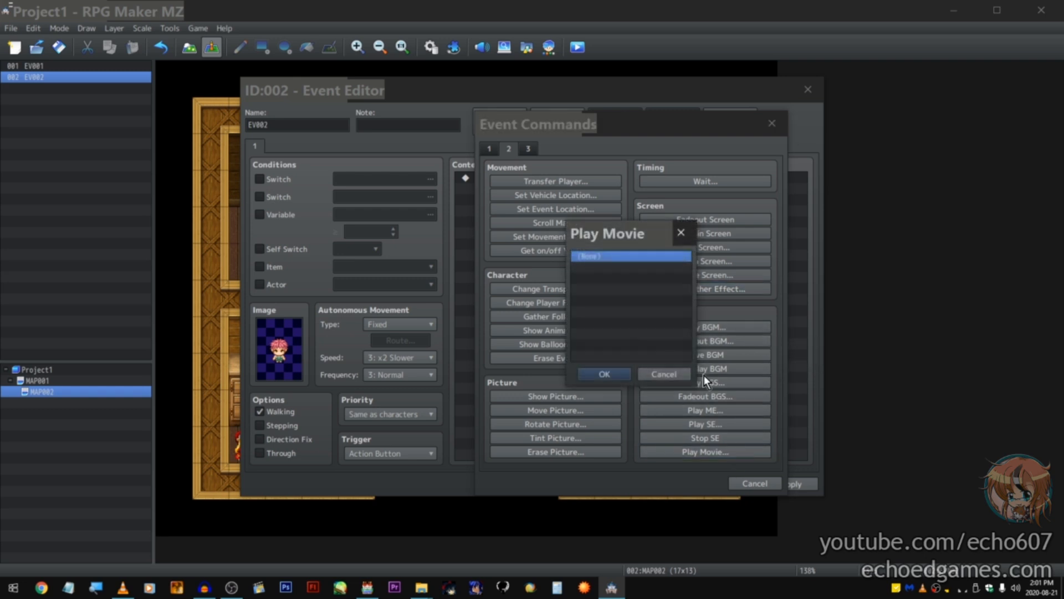
click(660, 374)
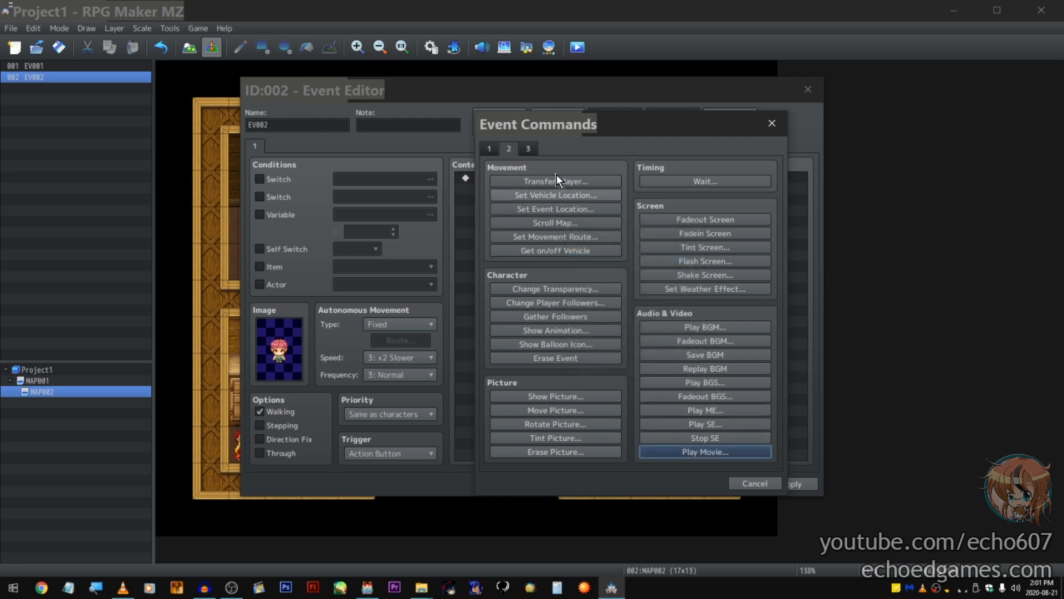
Step: Add a Battle Processing command against the Hi_monster troop to the pink-haired character's event
click(529, 149)
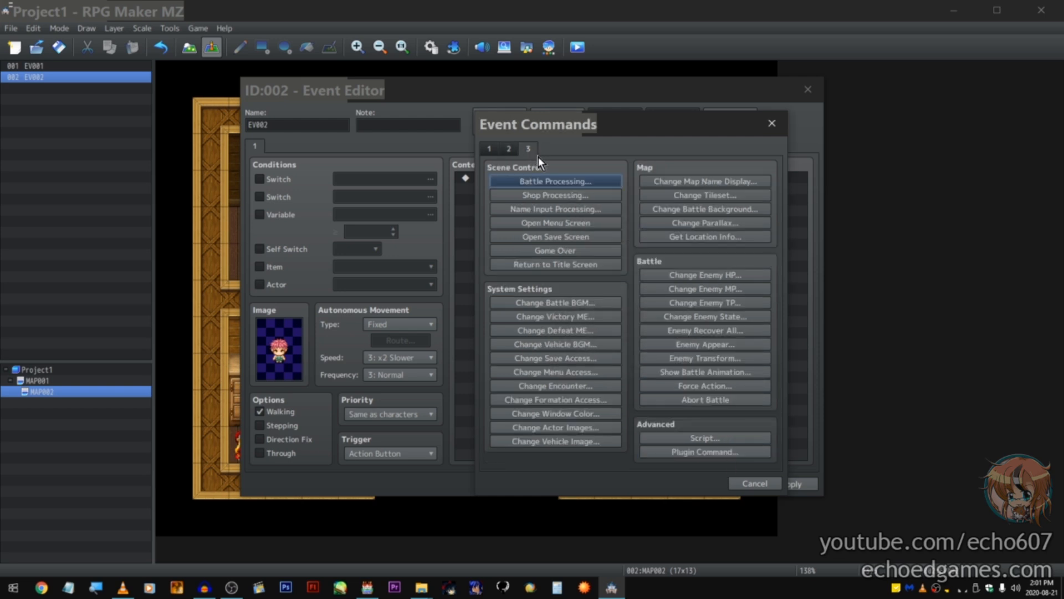
click(590, 186)
click(652, 280)
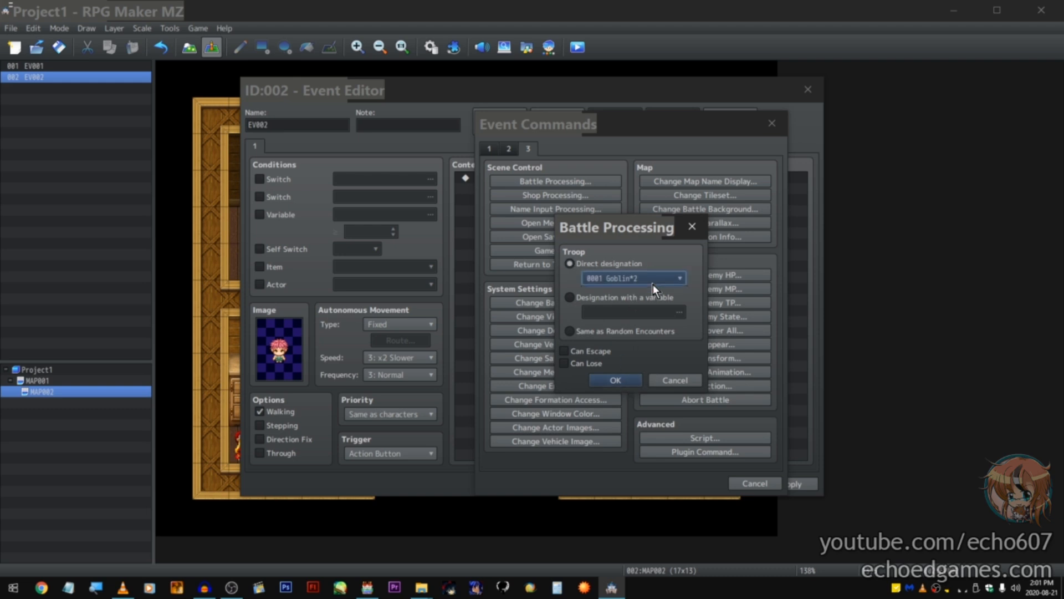
click(639, 348)
click(612, 380)
double_click(553, 212)
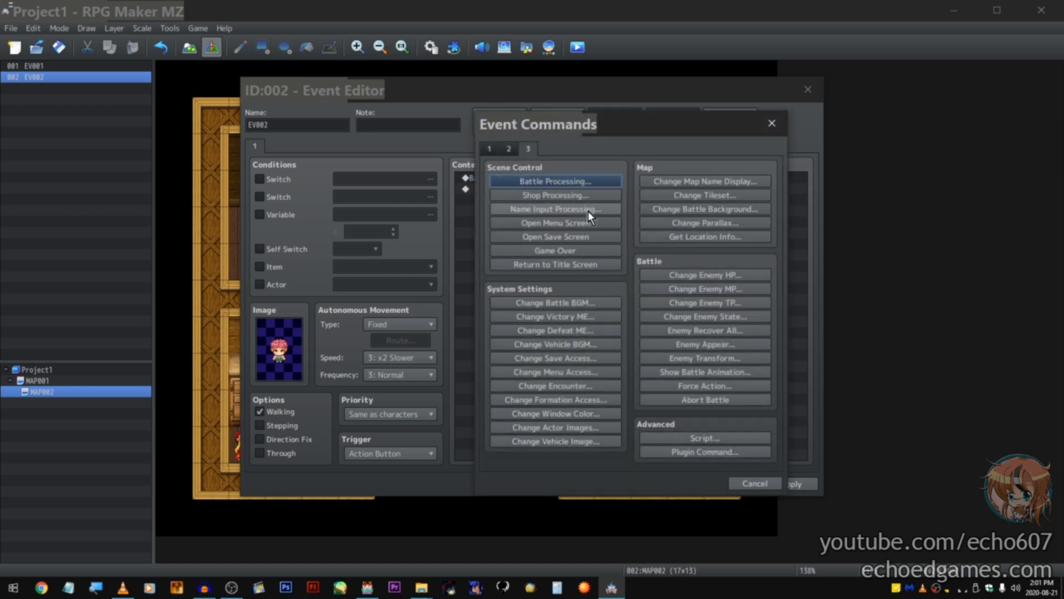
click(596, 196)
key(Escape)
key(Escape)
Step: Add a Show Choices command with the options Yes and No to the event
double_click(536, 182)
click(489, 148)
click(556, 195)
click(643, 376)
Step: Move the Hi_monster Battle Processing command into the When Yes branch of the choices
click(587, 178)
key(ctrl+x)
click(525, 200)
key(ctrl+v)
click(535, 245)
Step: Add a Shop Processing command selling the Magic Wand under When No, and save the event
double_click(534, 227)
click(528, 148)
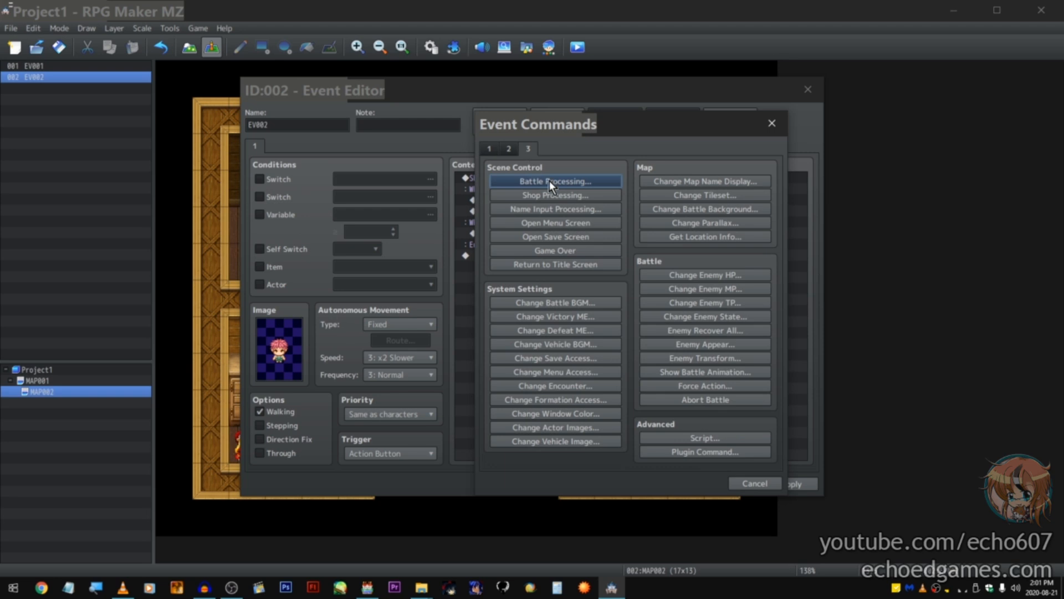
click(575, 195)
double_click(611, 264)
click(572, 274)
scroll(635, 280, down, 4)
click(625, 368)
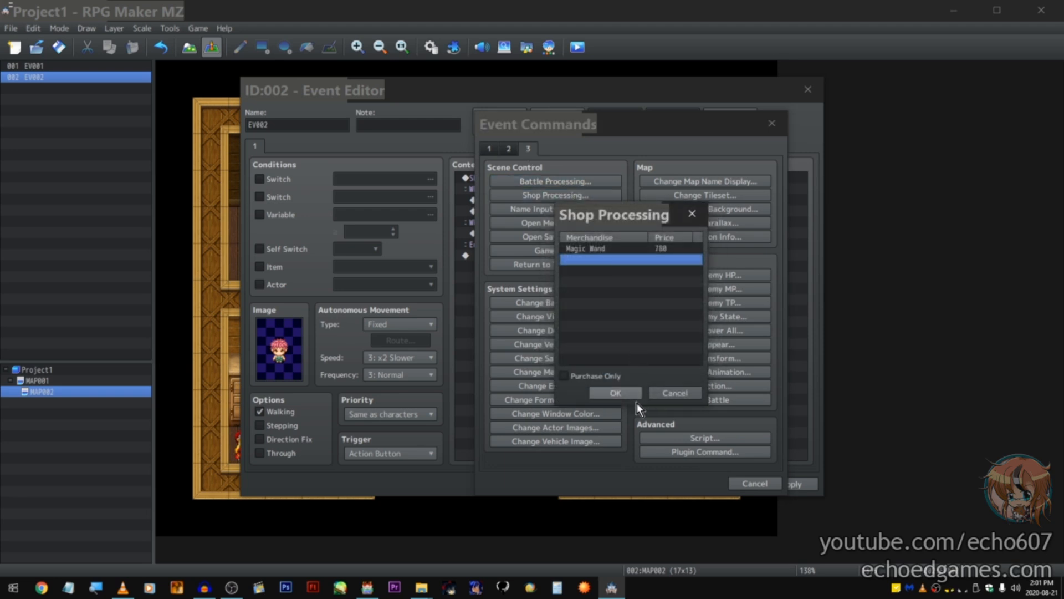
click(615, 393)
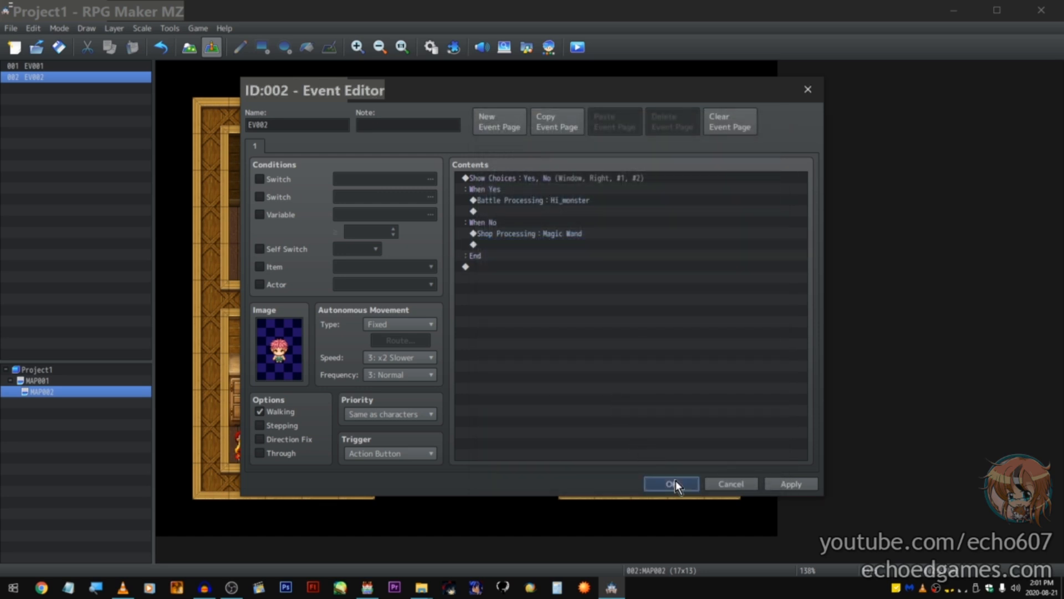
click(675, 481)
Step: Extend the starting party in the database to include Sadi, Whoopi, Reid, Priscilla, Michelle and Albert, and save the database
click(453, 48)
click(744, 105)
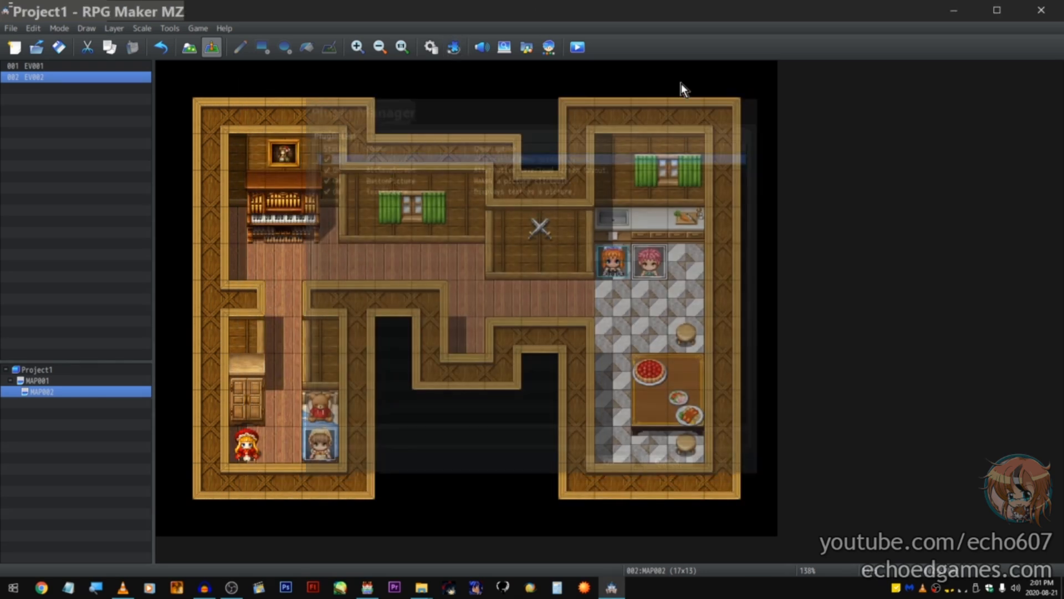
click(431, 47)
double_click(336, 218)
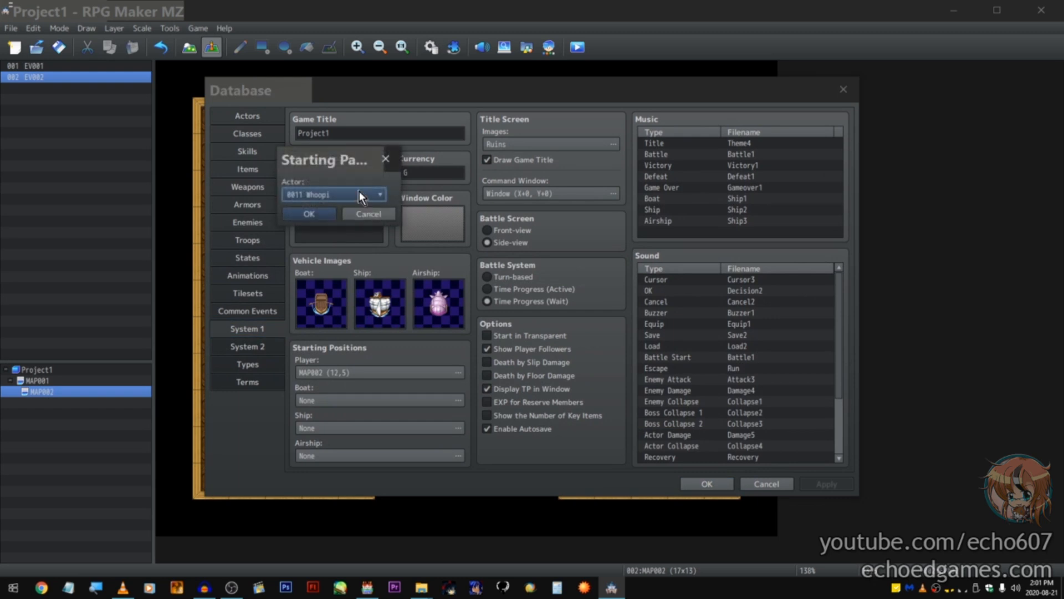
click(321, 214)
double_click(321, 216)
click(364, 213)
double_click(353, 228)
scroll(348, 201, down, 1)
click(325, 212)
double_click(329, 239)
scroll(344, 192, down, 2)
click(315, 216)
double_click(324, 237)
click(327, 213)
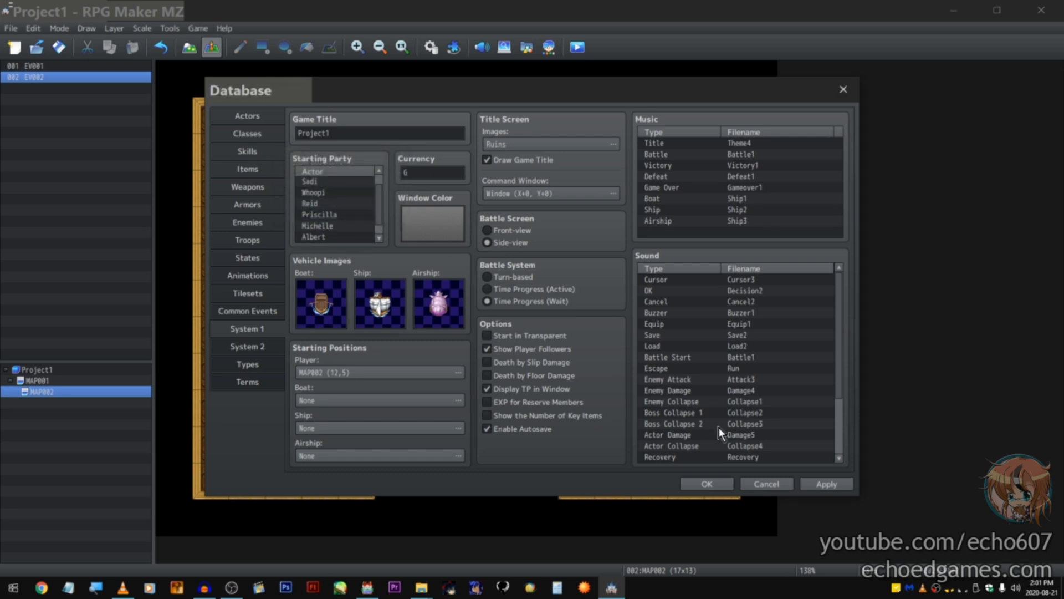
click(696, 487)
Step: Save and playtest a new game in full screen, and answer No to the pink-haired character to open the shop
click(578, 47)
click(502, 314)
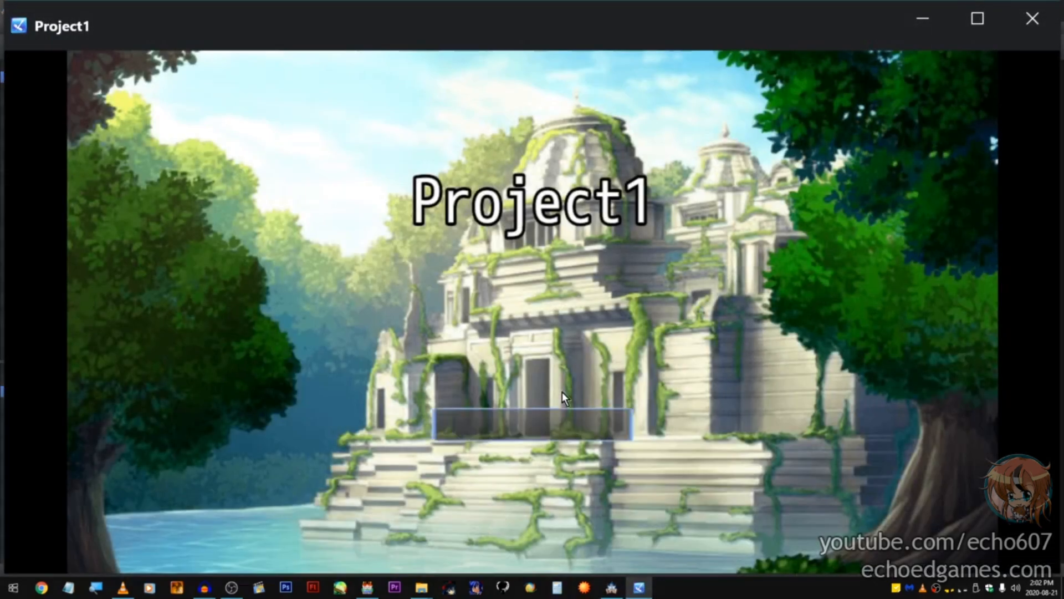
key(F4)
click(570, 402)
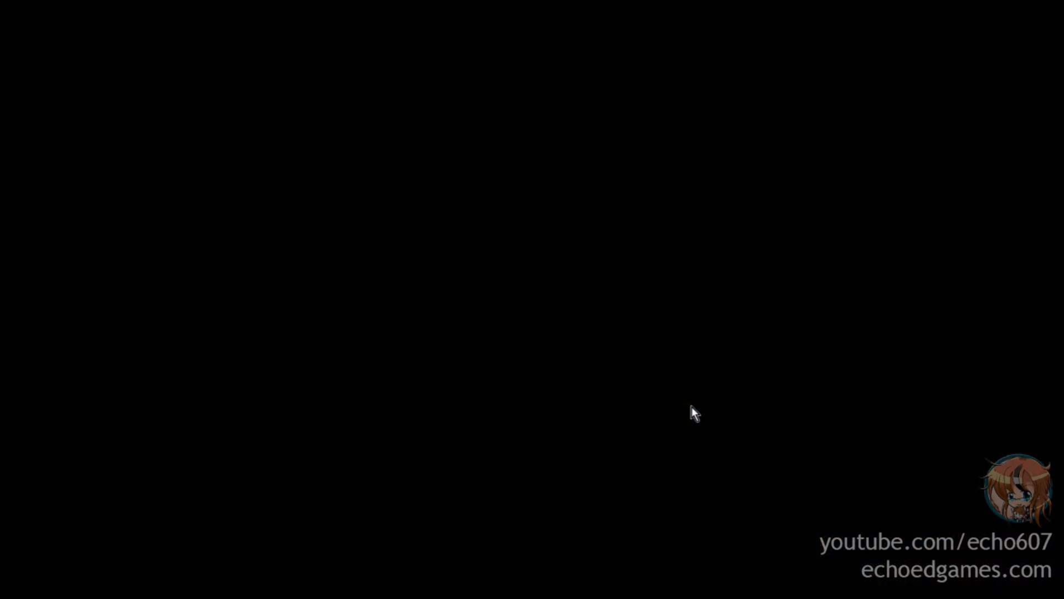
key(Down)
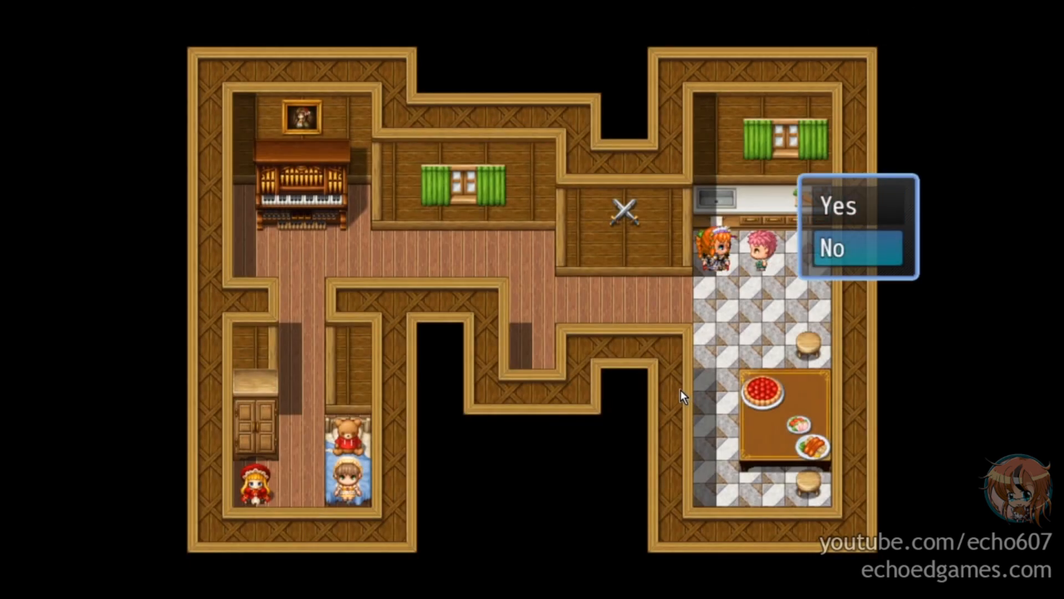
key(Up)
key(Return)
Step: Page through the party members' equipment comparison for the Magic Wand in the shop's purchase list
click(810, 355)
click(897, 350)
click(896, 349)
click(897, 350)
click(896, 349)
click(896, 349)
click(896, 349)
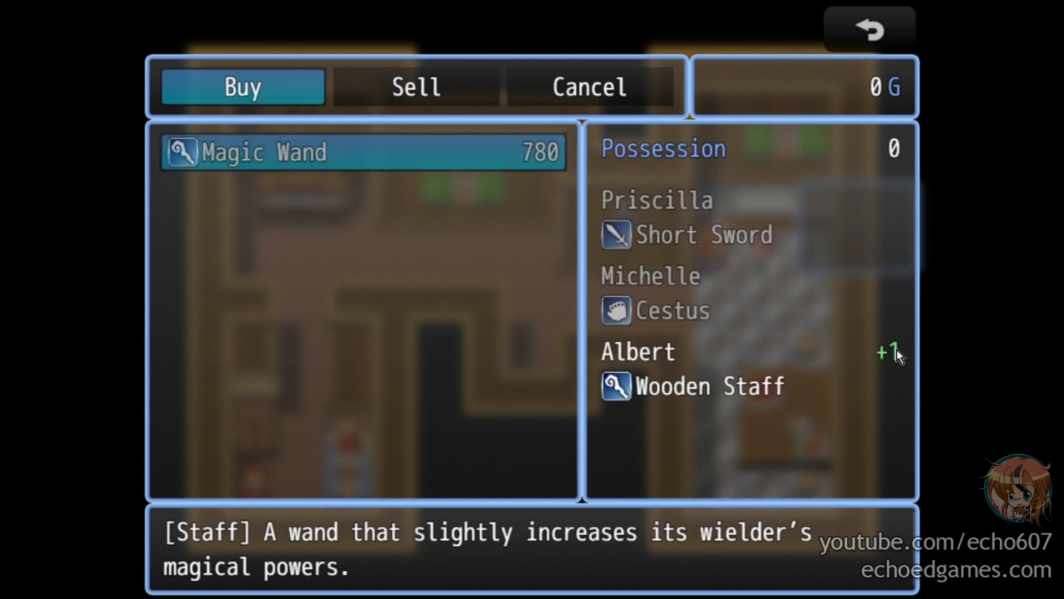
click(896, 350)
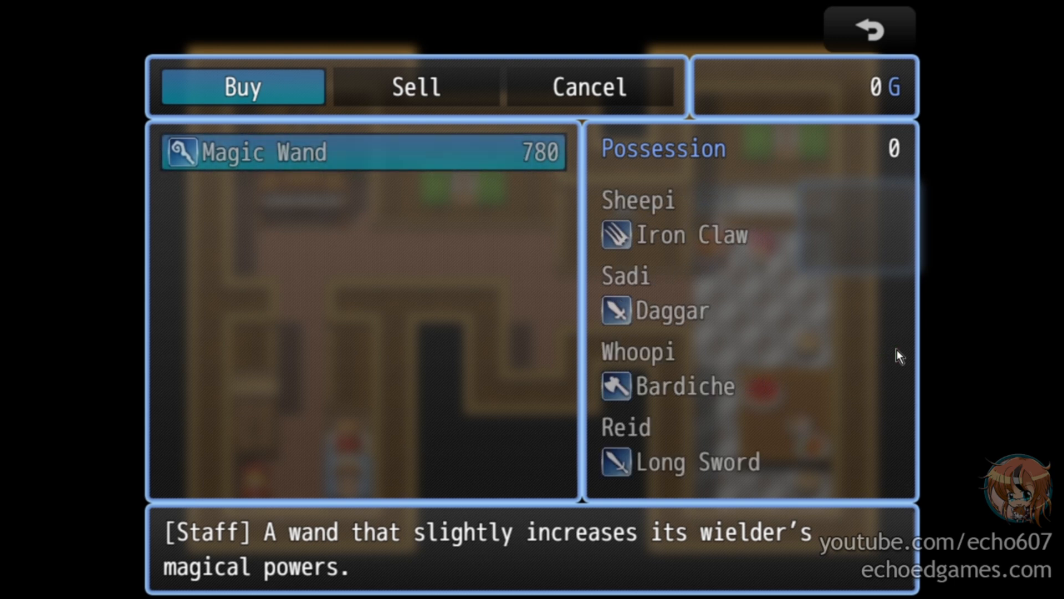
click(896, 350)
click(896, 349)
click(896, 350)
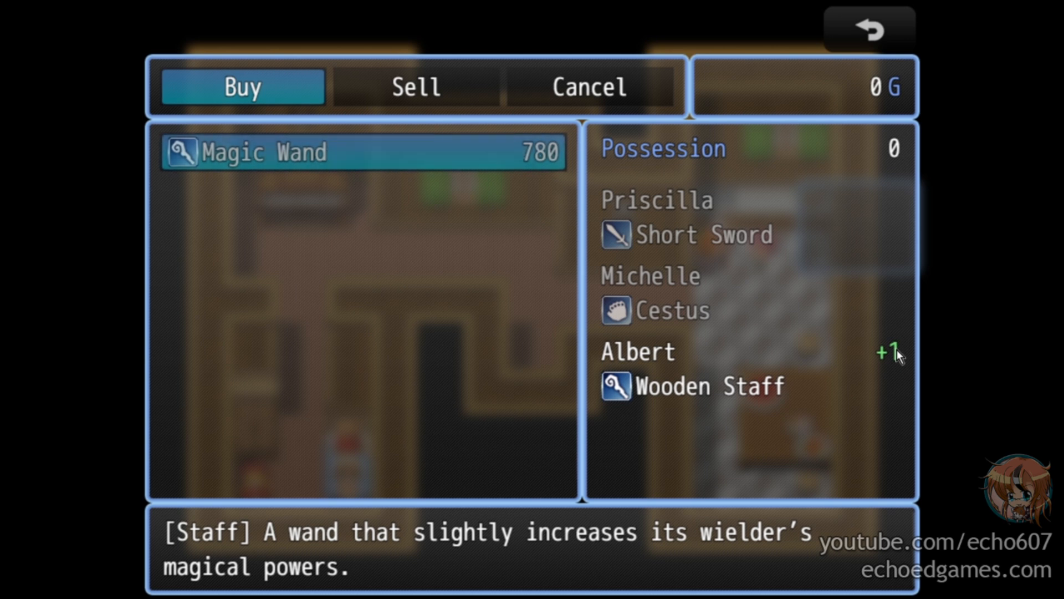
click(896, 349)
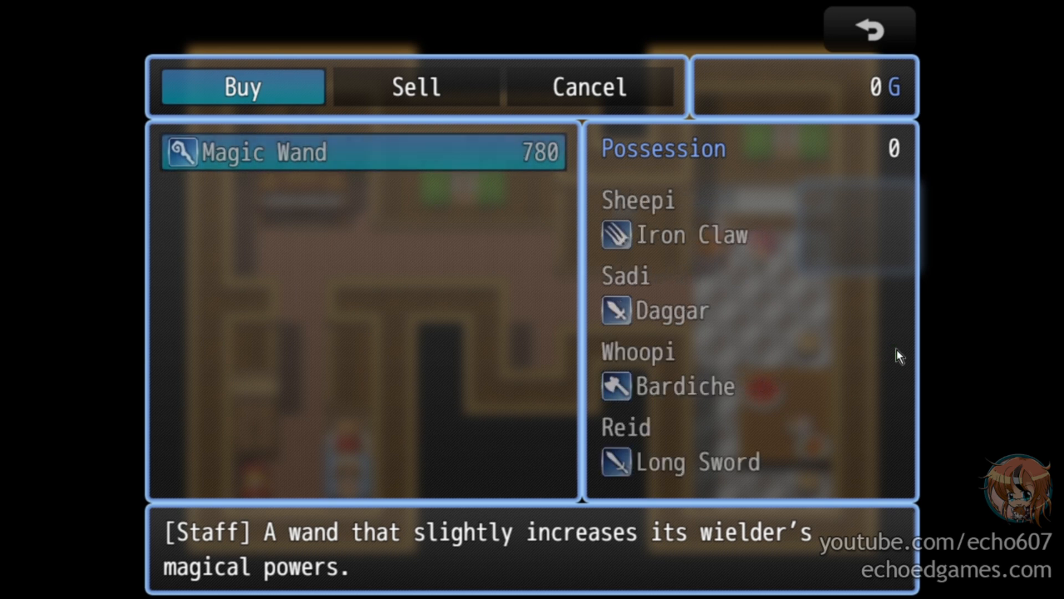
Step: Look at the shop's Sell screen with its Item category and return to the shop commands
key(Escape)
key(Right)
key(Return)
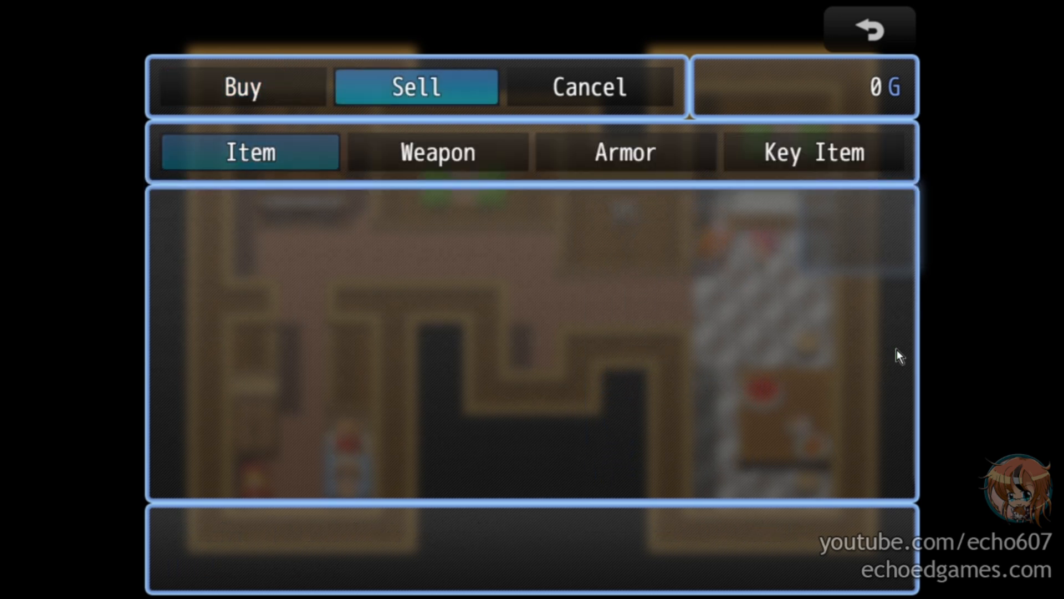
key(Return)
key(Escape)
key(Escape)
Step: Reopen the shop's Buy list, page through the party comparison again and leave the shop
key(Left)
key(Return)
click(896, 349)
click(896, 349)
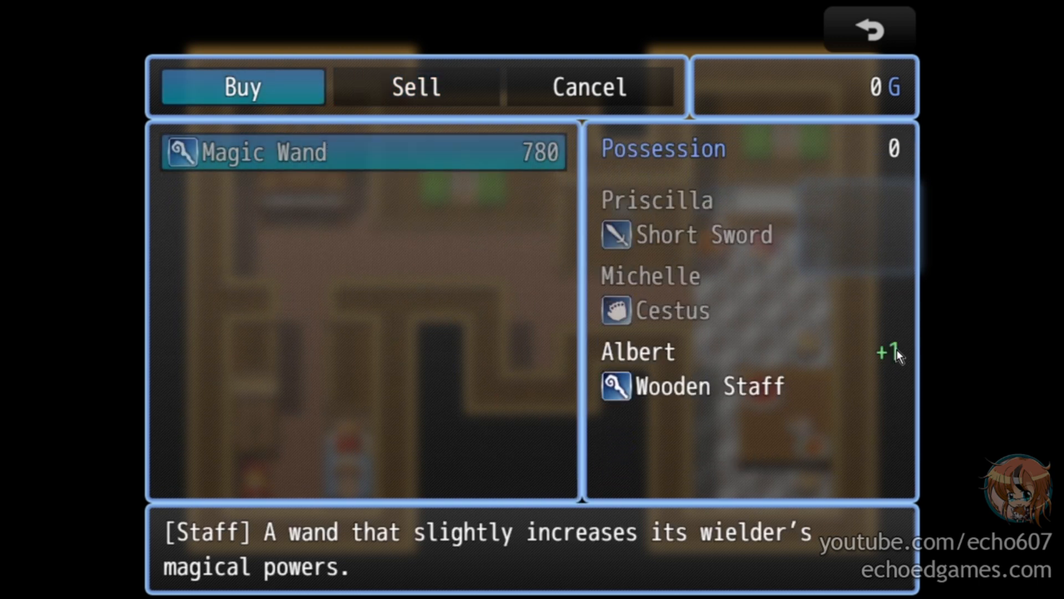
key(Escape)
key(Escape)
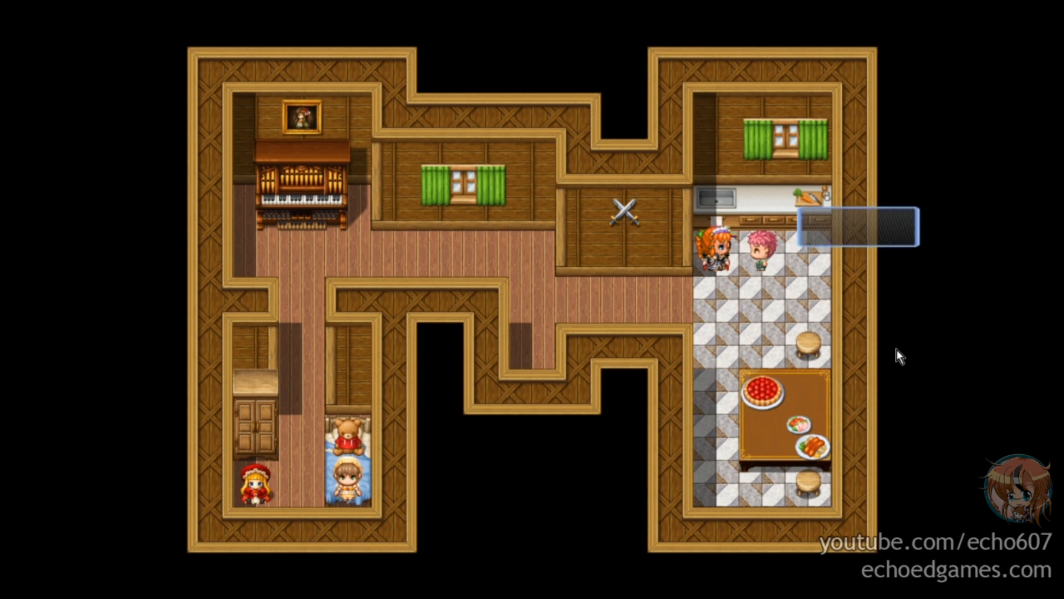
Step: Answer Yes to the pink-haired character to start the Hi_monster battle and issue the first battle commands
key(Return)
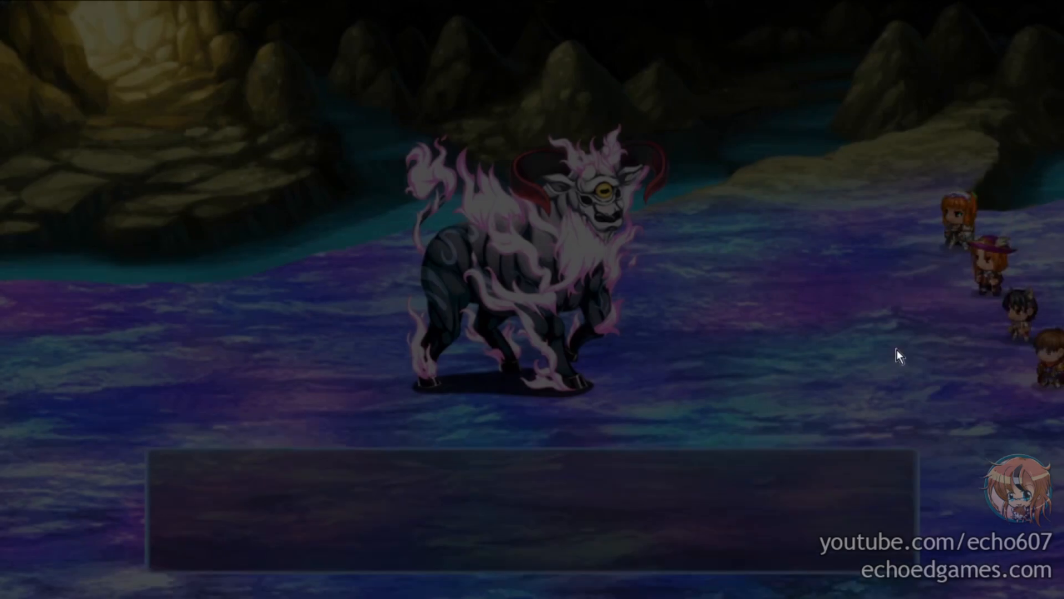
key(Return)
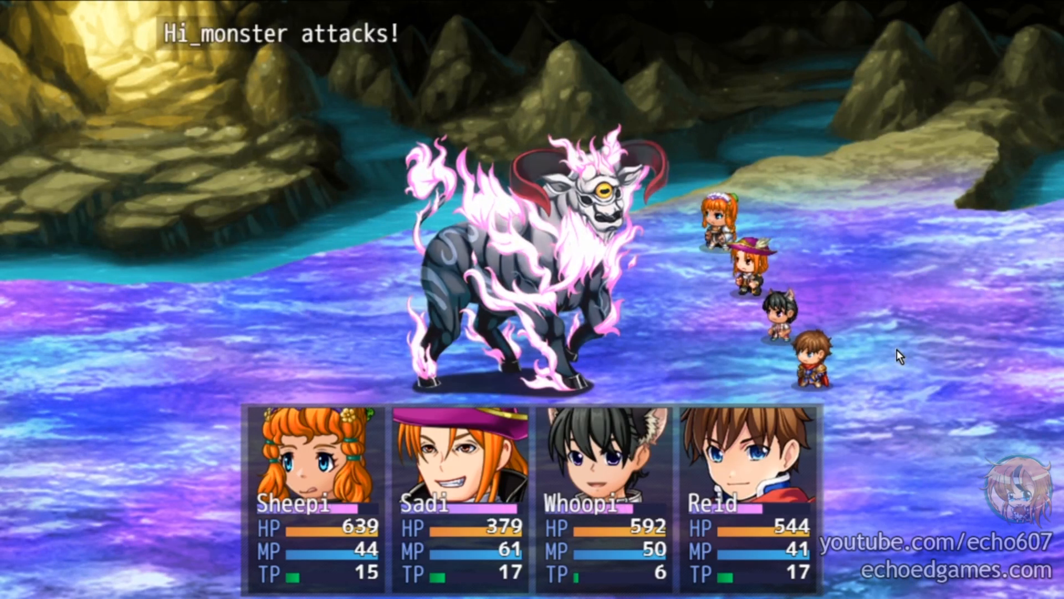
key(Return)
key(Down)
key(Return)
key(Return)
key(Return)
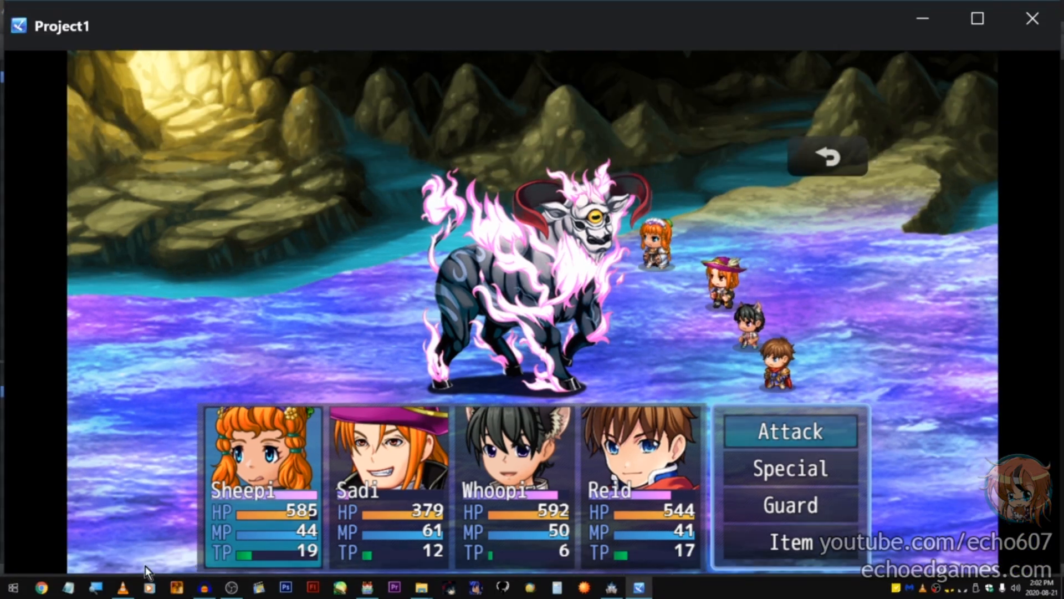
Step: Switch to VLC media player to check its playlist, and return to the game window
right_click(124, 590)
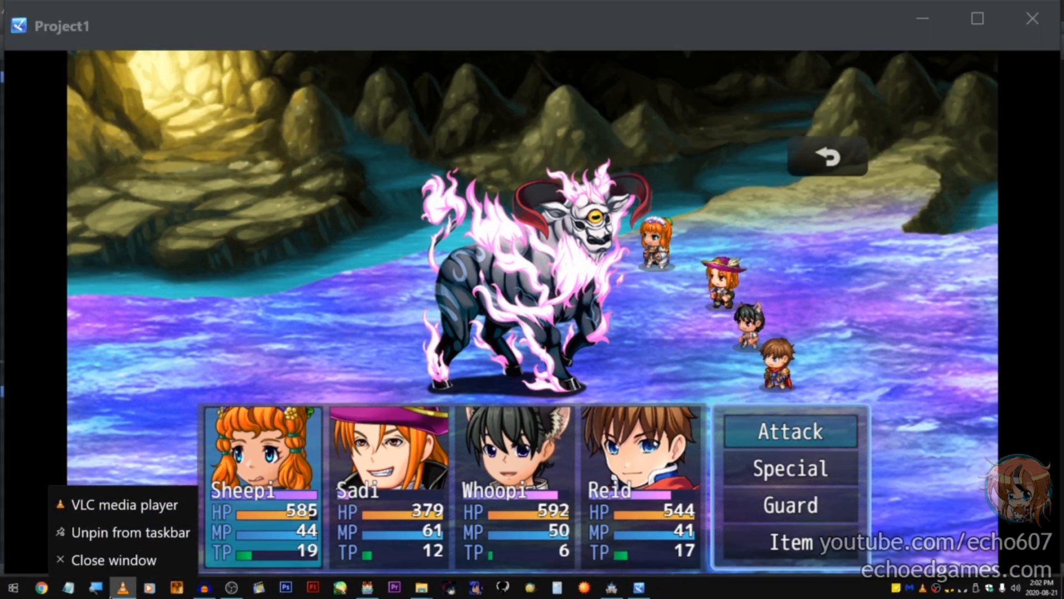
click(123, 588)
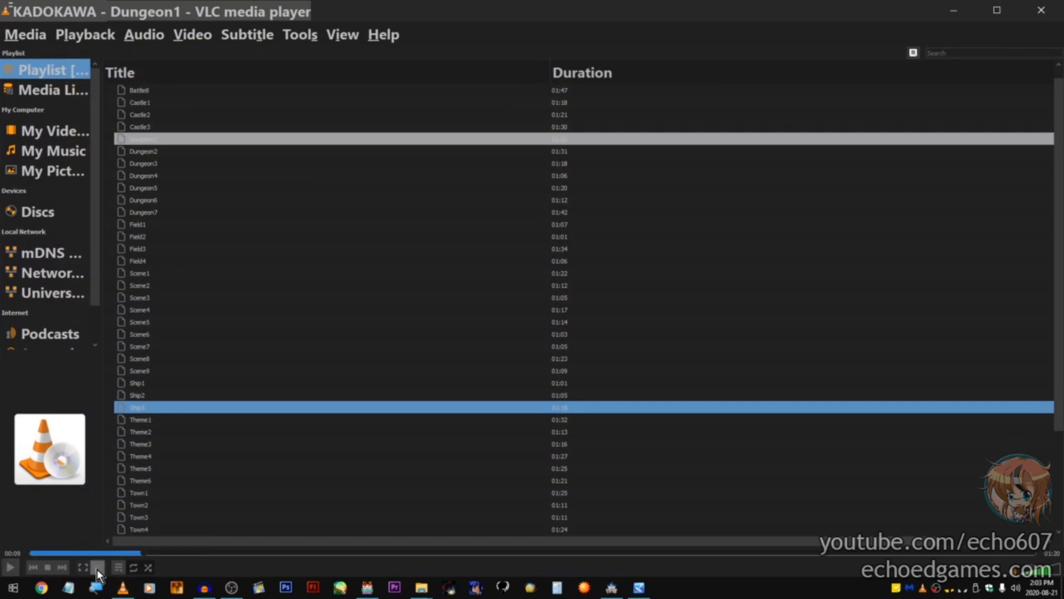
mouse_move(639, 587)
click(637, 554)
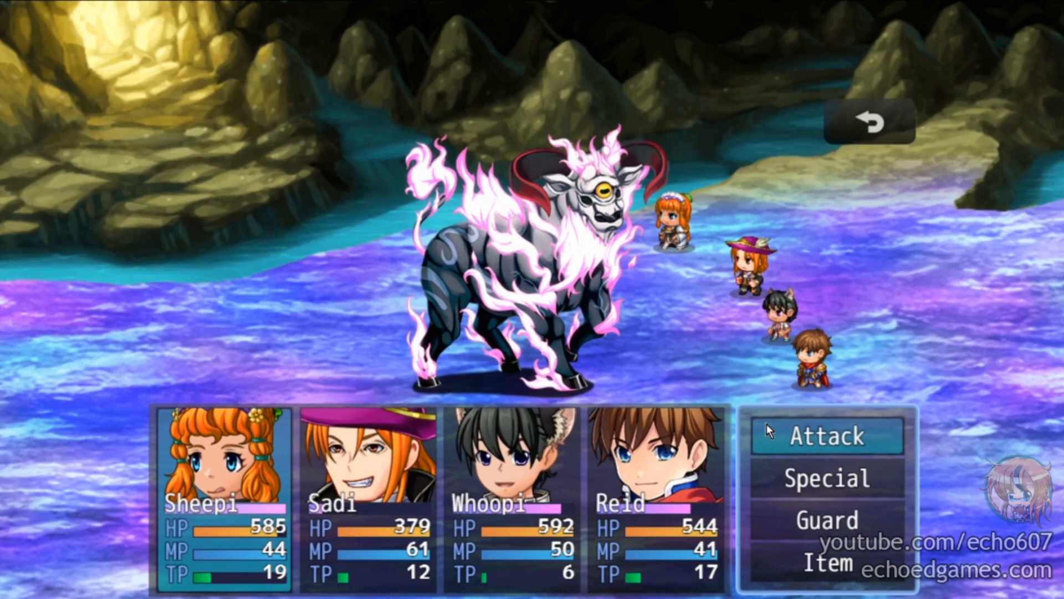
Step: Back out to the Fight and Escape commands, resume the fight and use Sheepi's Willpower special skill
right_click(847, 440)
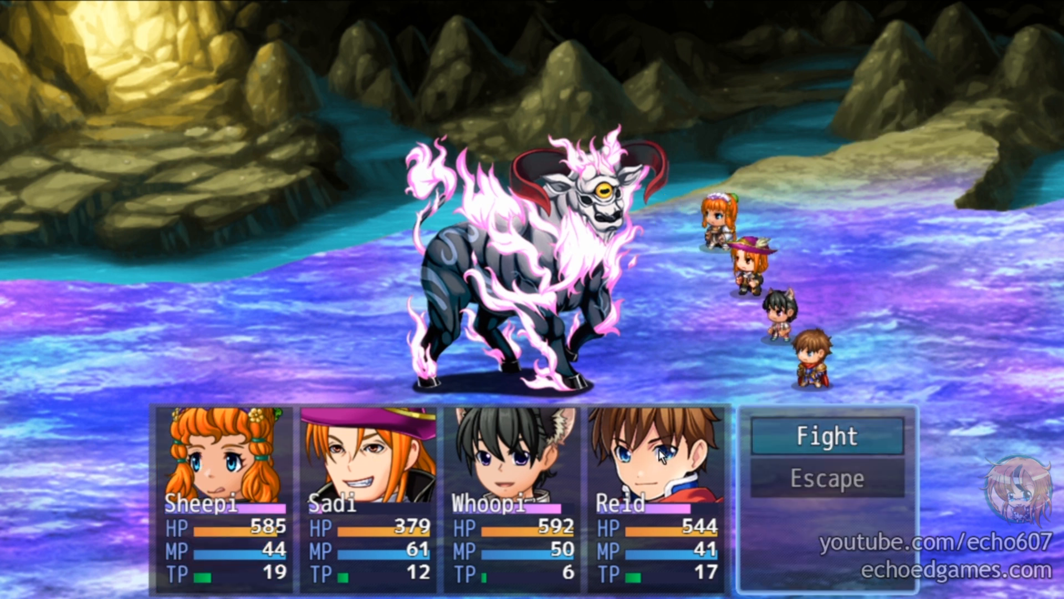
click(820, 430)
click(836, 475)
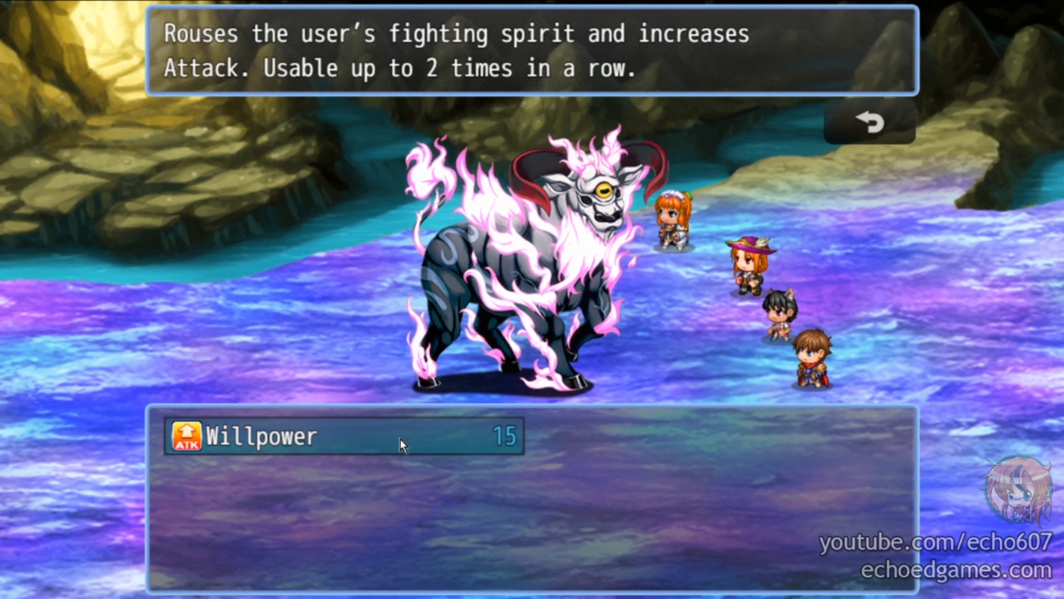
click(331, 432)
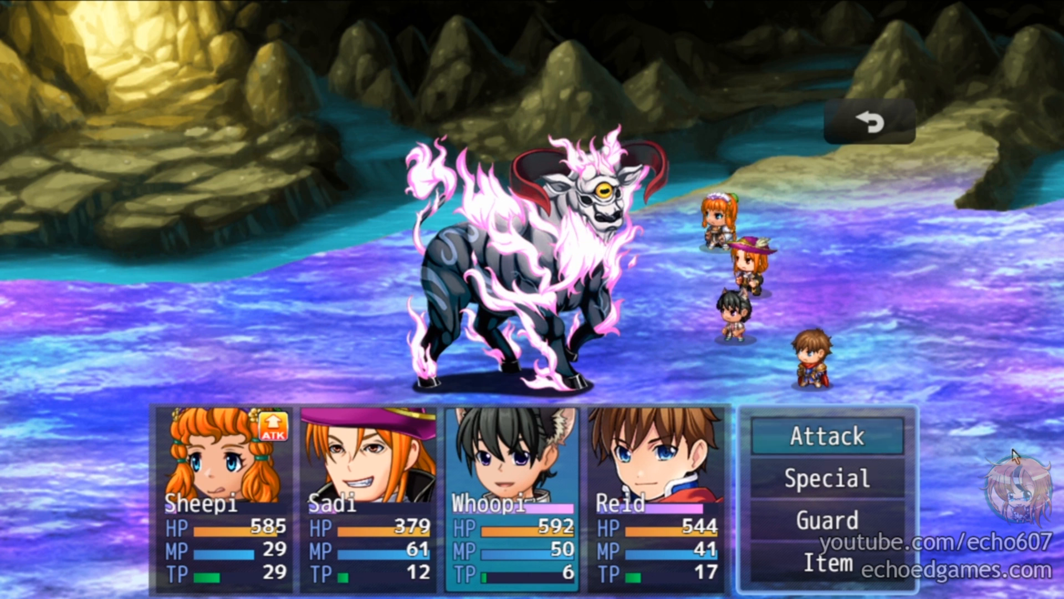
Step: Check Whoopi's Protect special, and have Whoopi and Reid each make a basic attack on Hi_monster
key(Down)
key(Return)
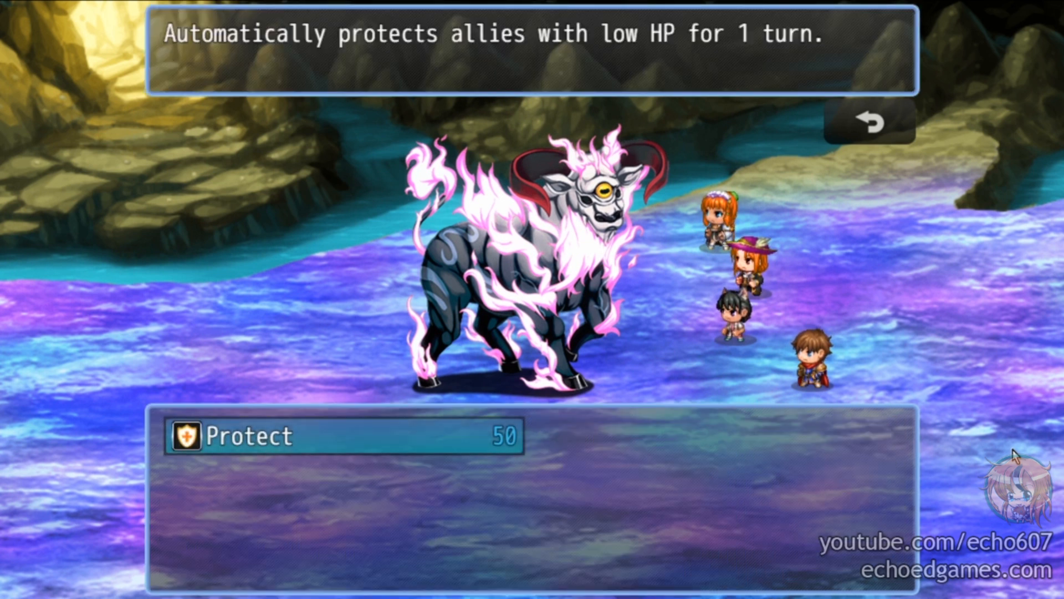
key(Escape)
key(Up)
key(Return)
key(Return)
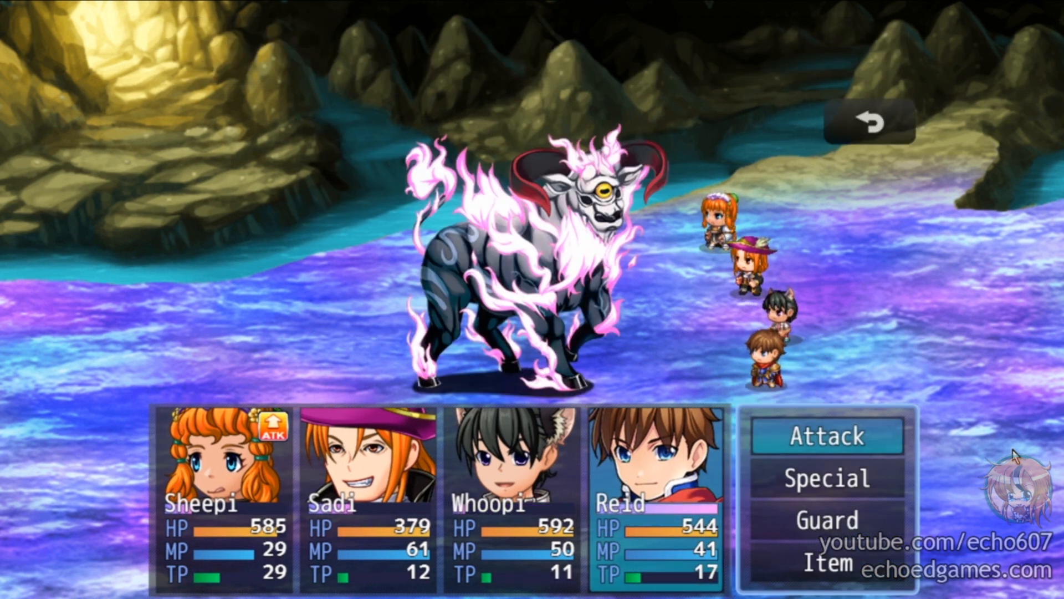
key(Return)
key(Return)
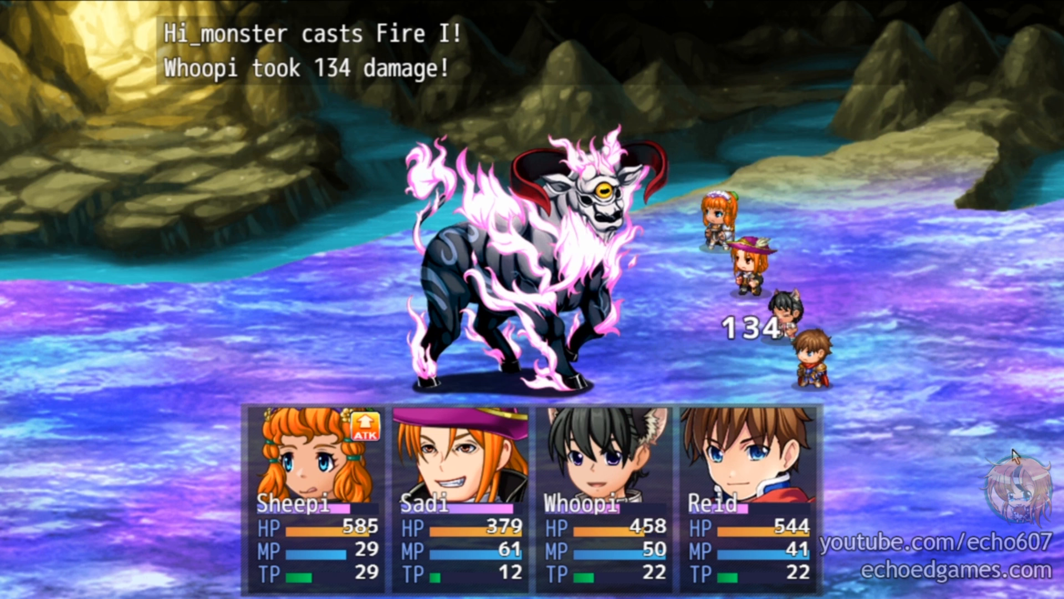
Step: Have Sadi use the Eye Poke special on Hi_monster
key(Down)
key(Return)
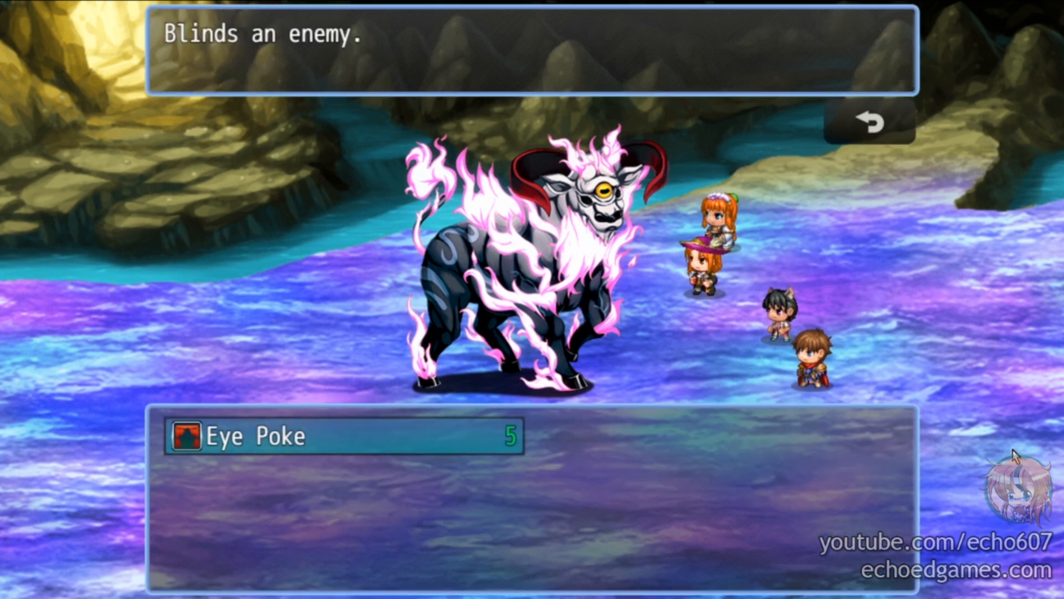
key(Return)
key(Return)
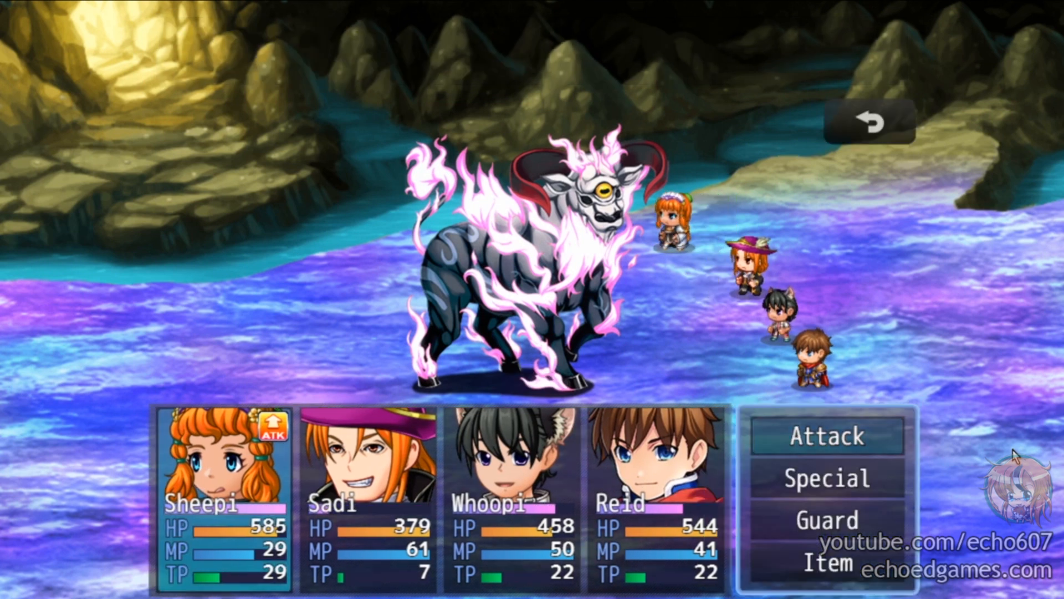
Step: Have Sheepi use a special skill on her turn in the battle
key(Down)
key(Up)
key(Down)
key(Return)
key(Return)
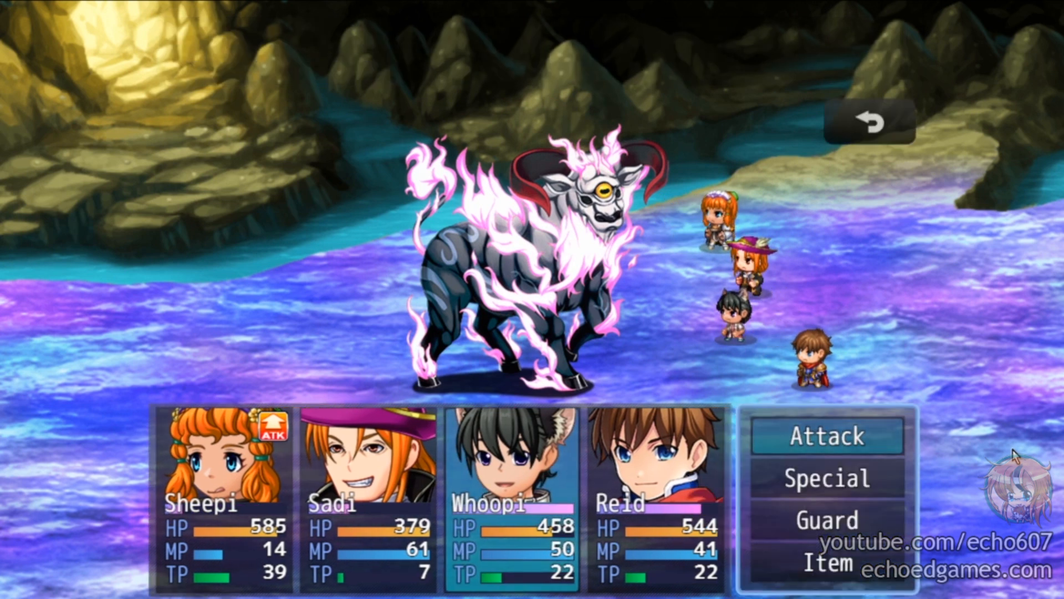
Step: Have Whoopi use the Protect special
key(Down)
key(Return)
key(Return)
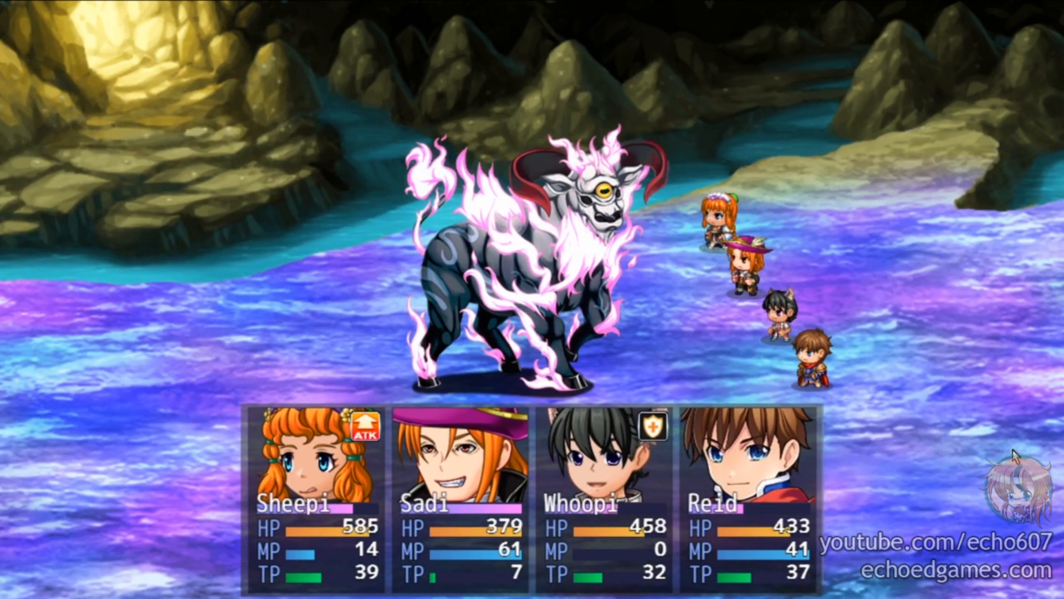
Step: Make basic attacks on Hi_monster with Sheepi, Whoopi and Reid on their turns
key(Return)
key(Return)
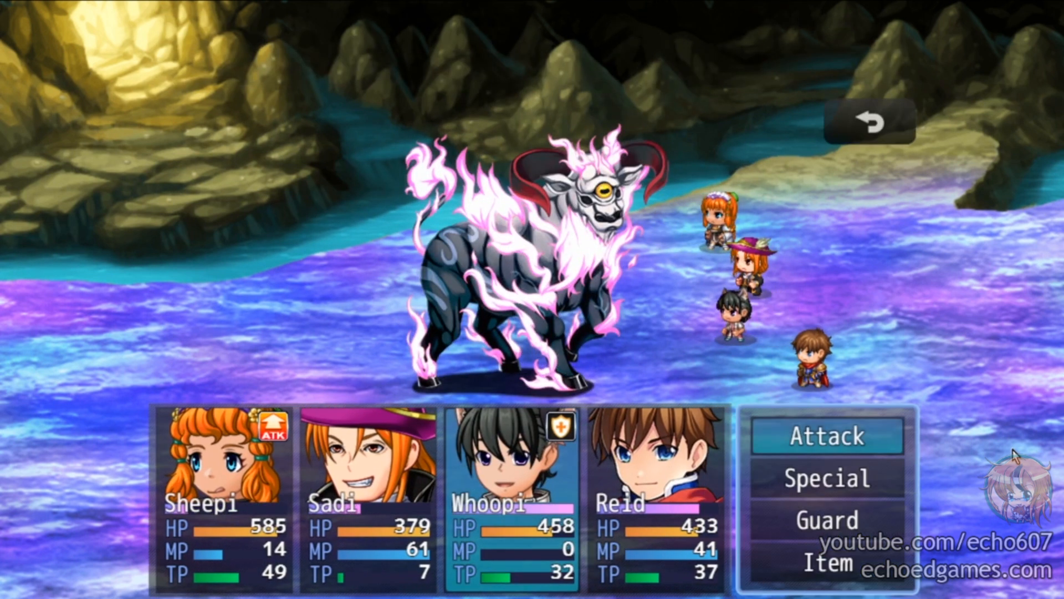
key(Return)
key(Return)
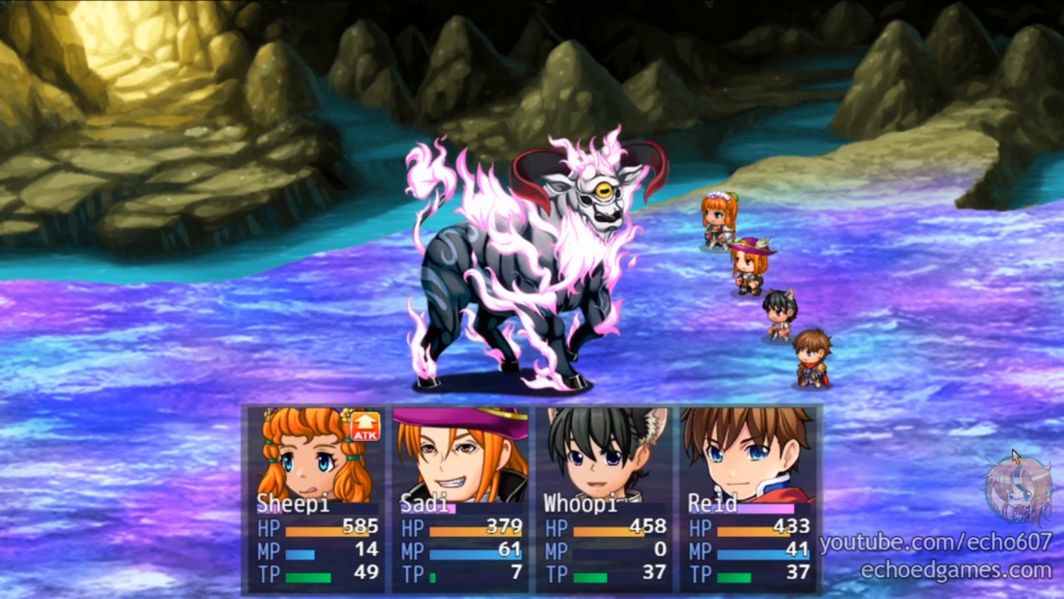
key(Return)
key(Return)
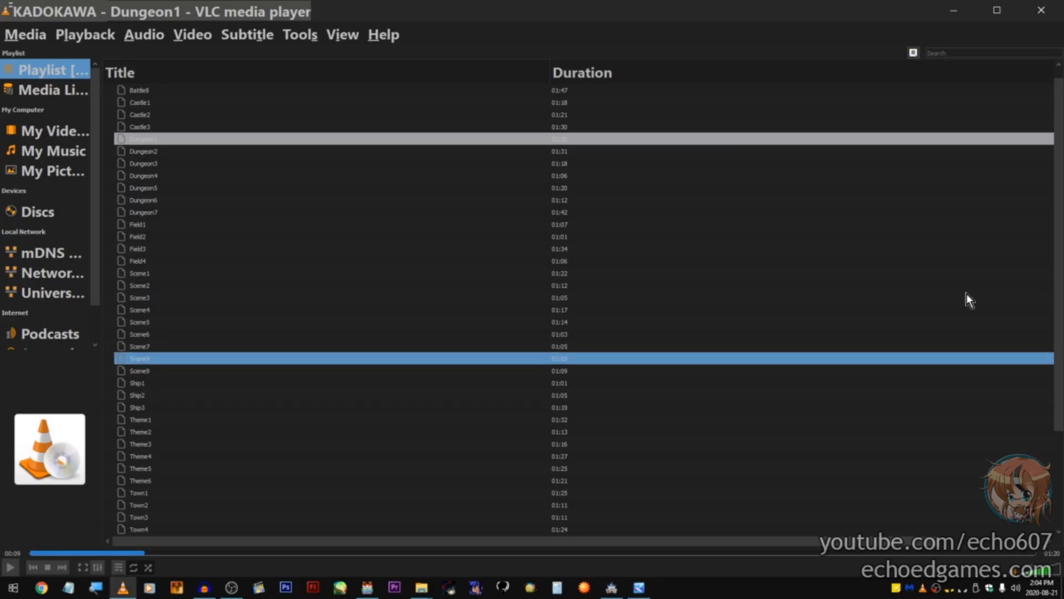
Step: Switch to the RPG Maker MZ project and open the Enemies section of its database
click(368, 588)
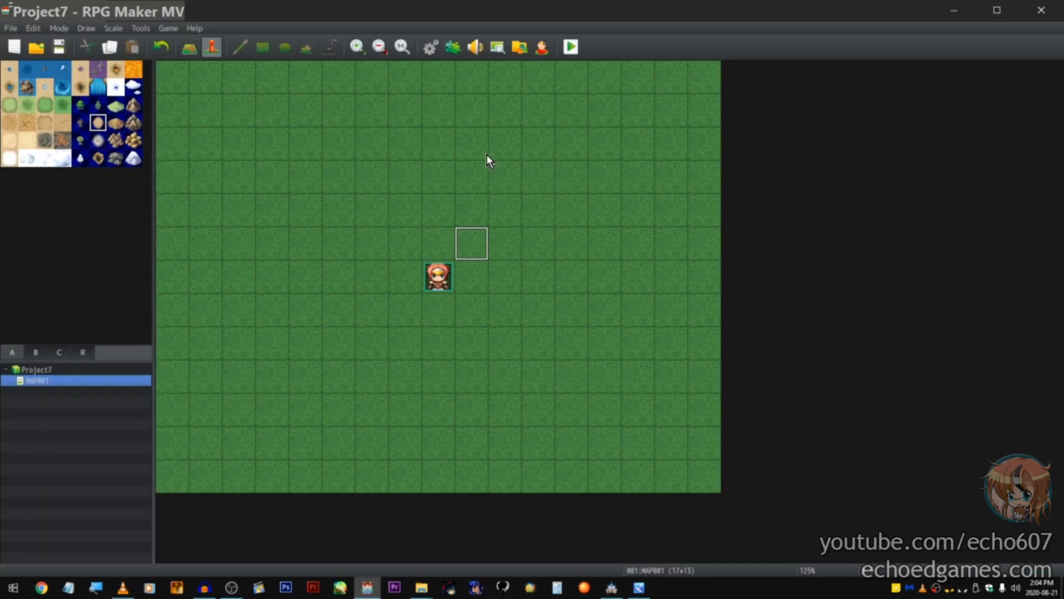
click(612, 587)
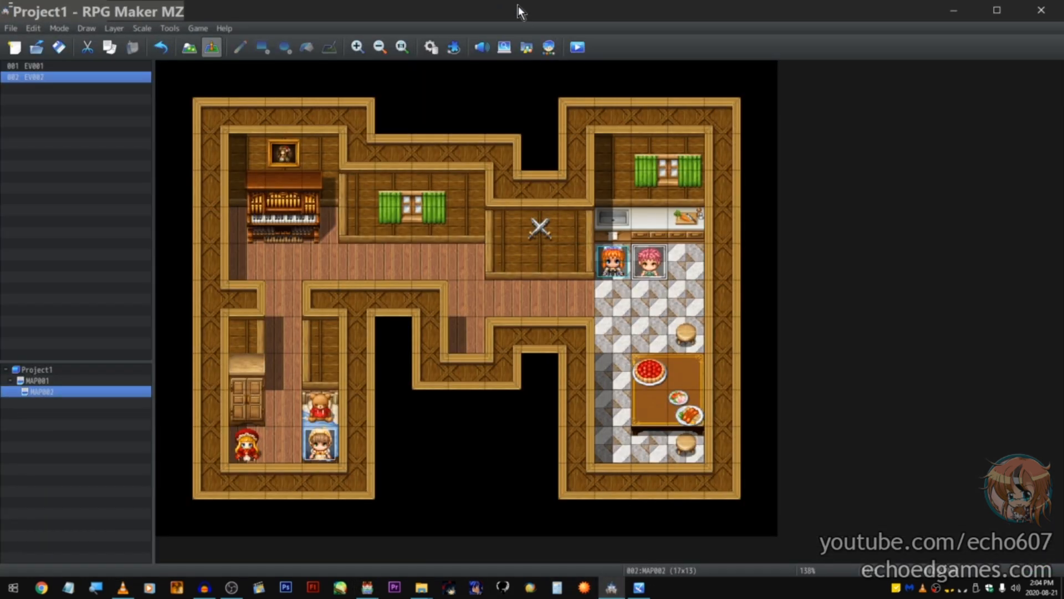
click(450, 48)
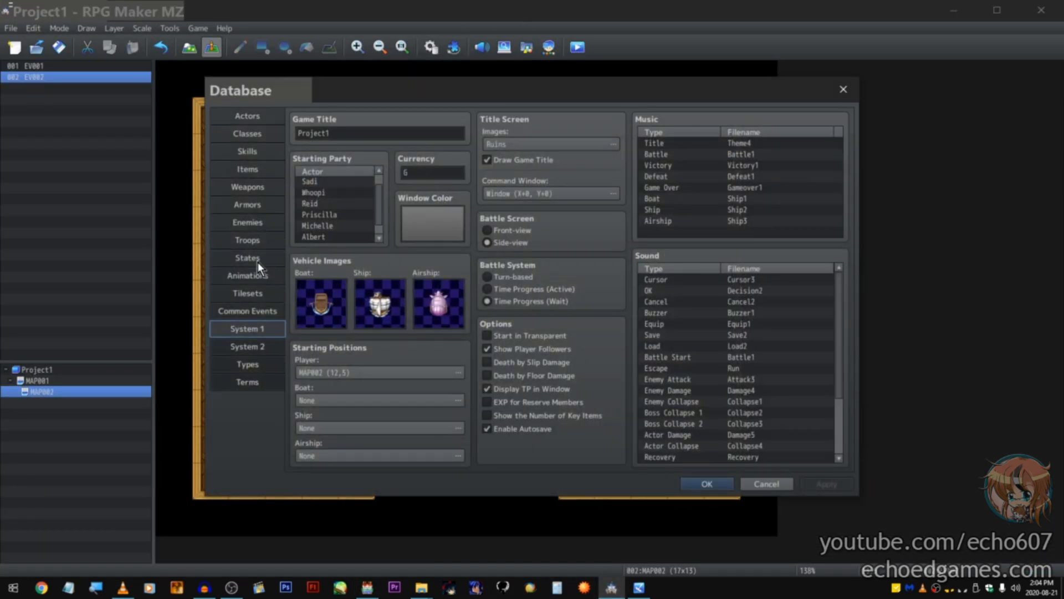
click(260, 222)
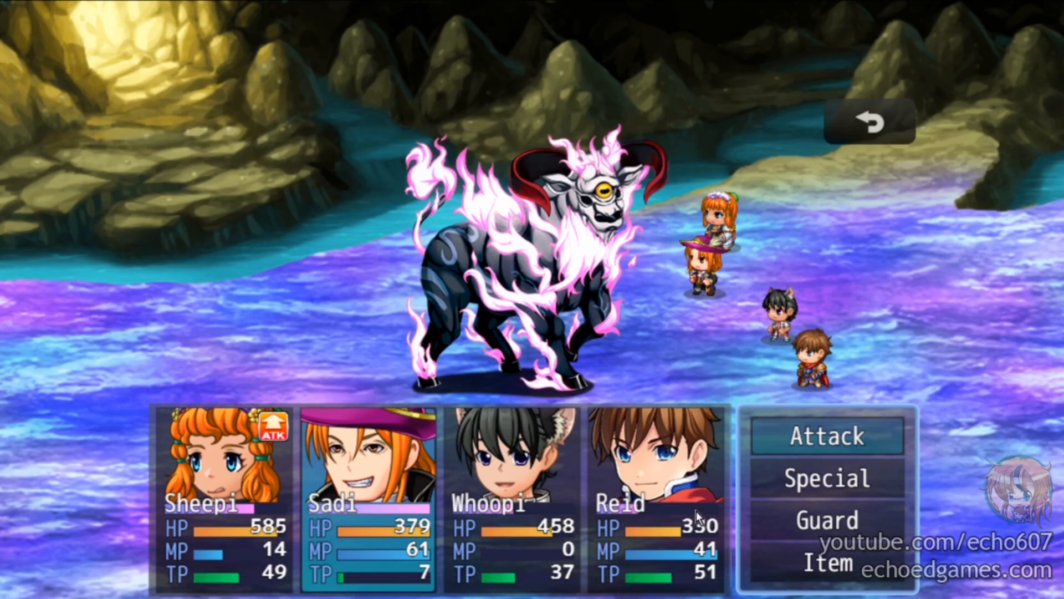
Step: Finish the battle with a basic attack by Sadi and advance through all the victory and level-up messages
key(Return)
key(Return)
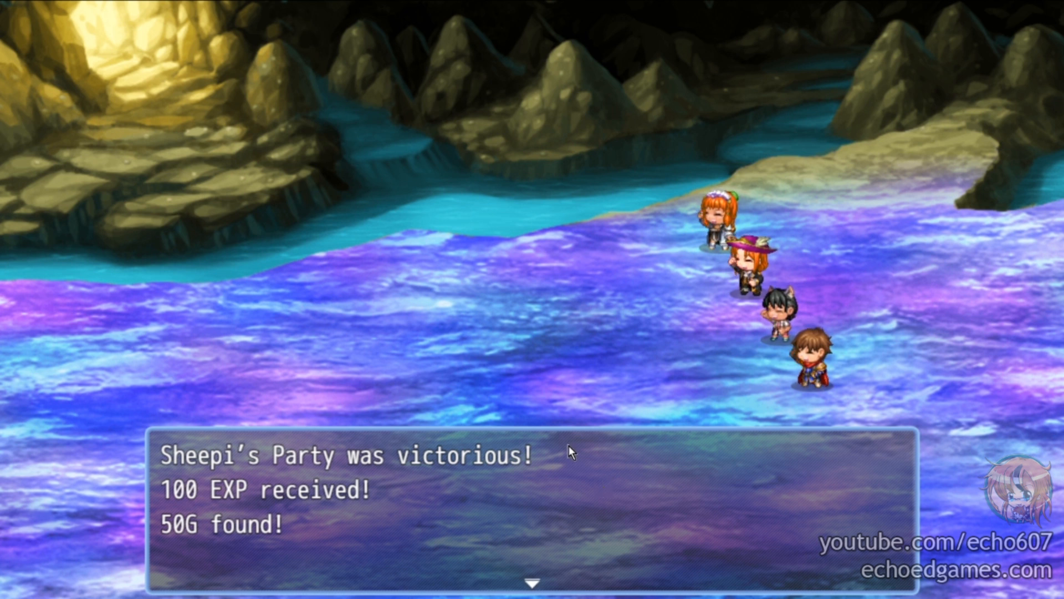
click(675, 504)
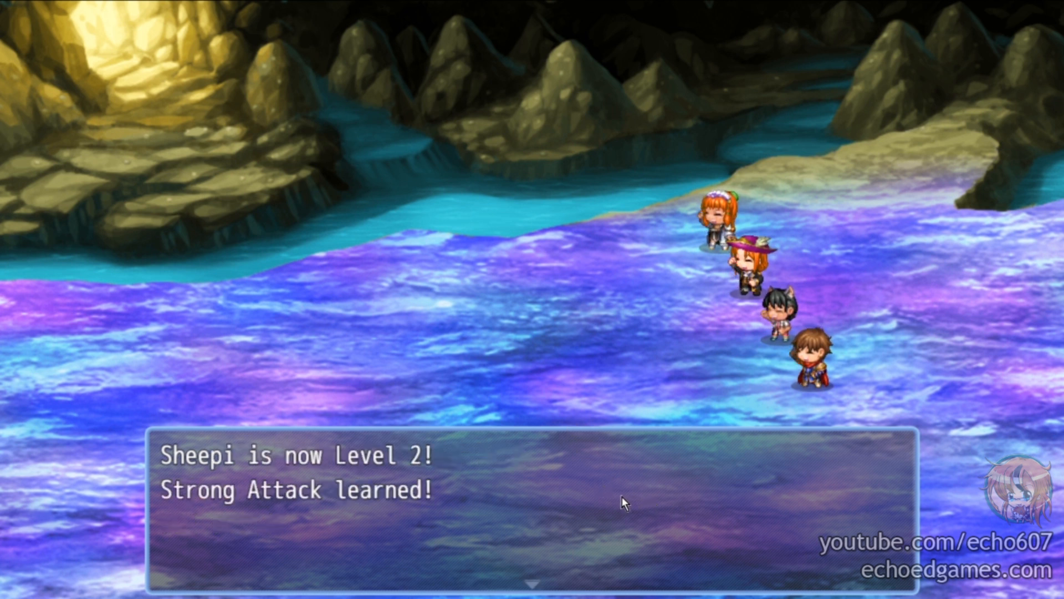
click(613, 472)
click(613, 472)
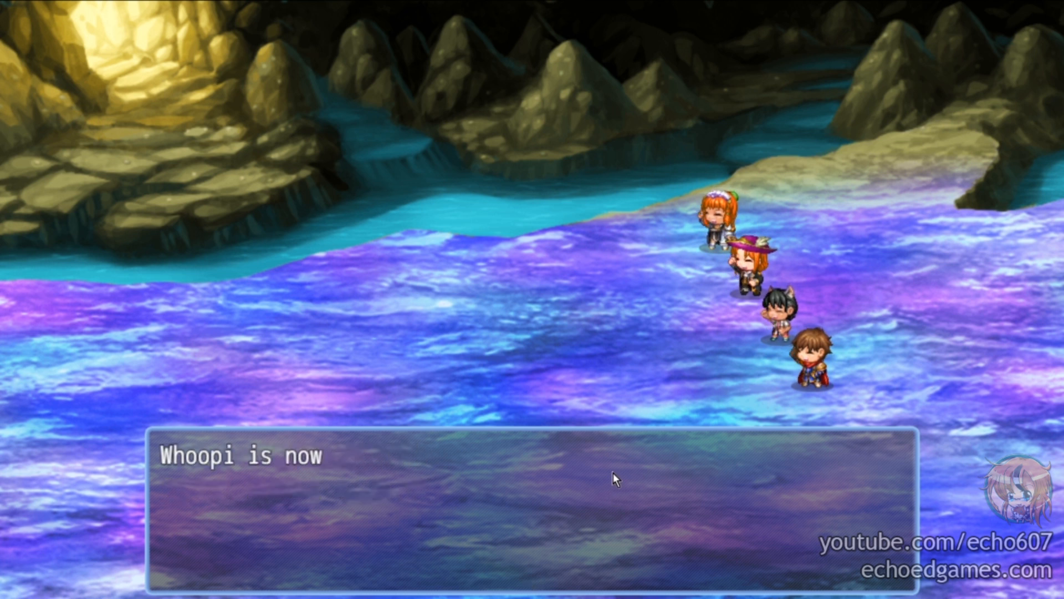
click(613, 472)
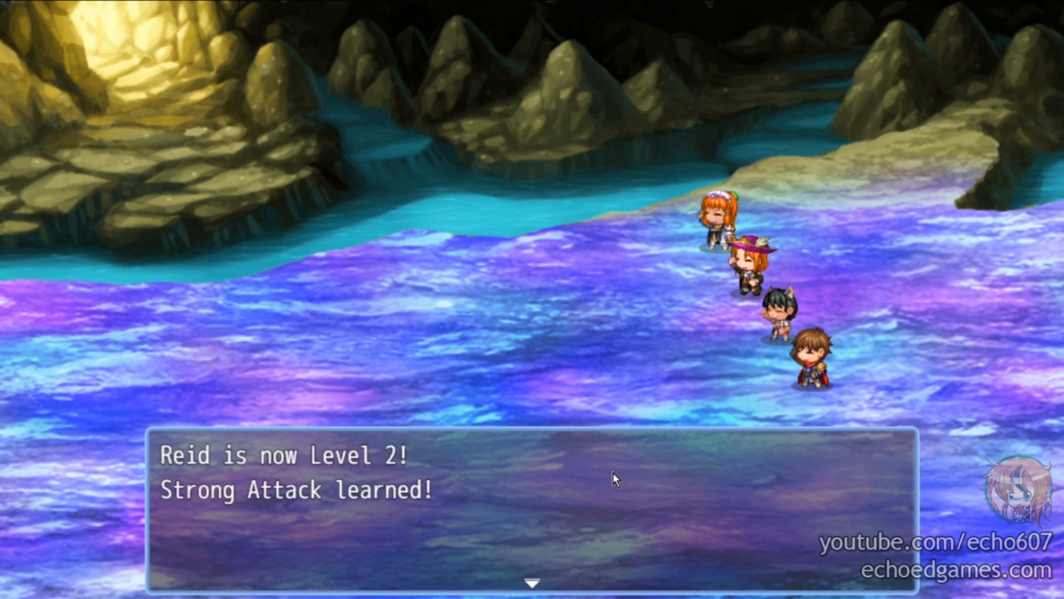
click(613, 471)
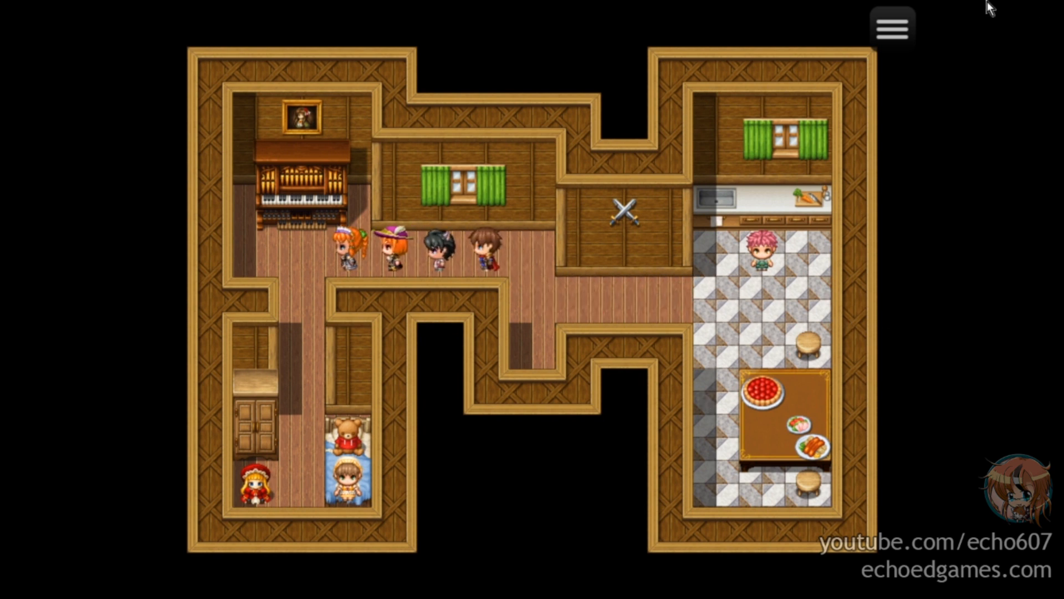
Step: End the running game from its main menu and return to the title screen
click(896, 38)
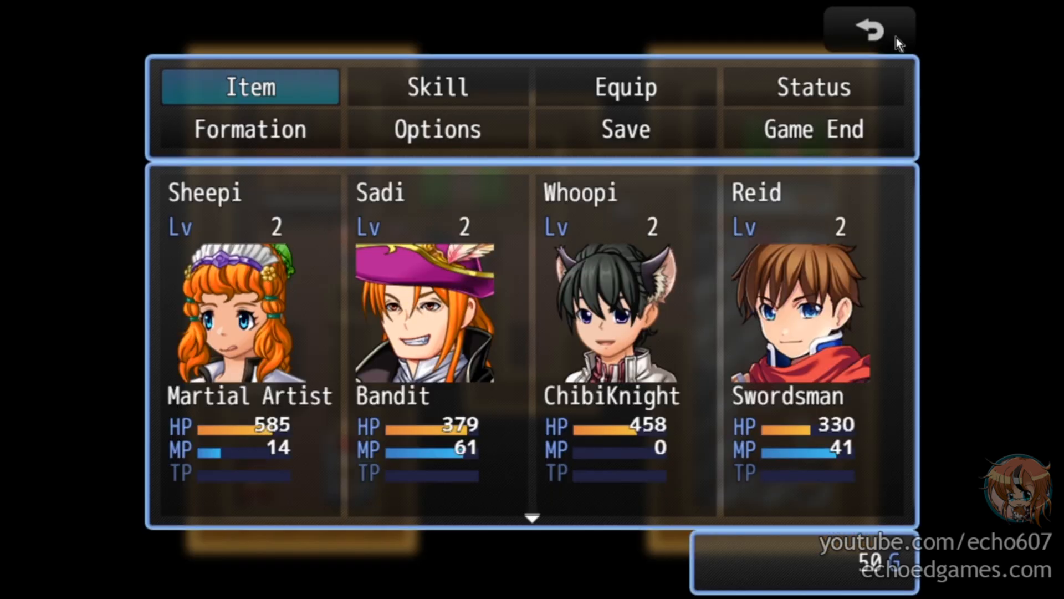
click(821, 133)
click(589, 276)
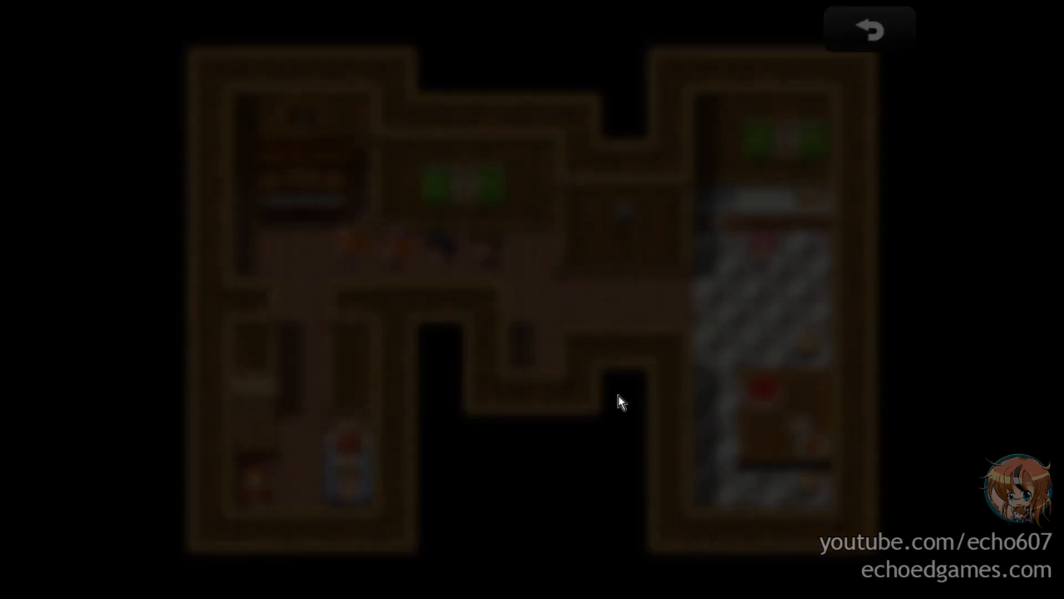
Step: Take the Project1 playtest out of full screen and close its window
key(Down)
key(Down)
key(Down)
key(Down)
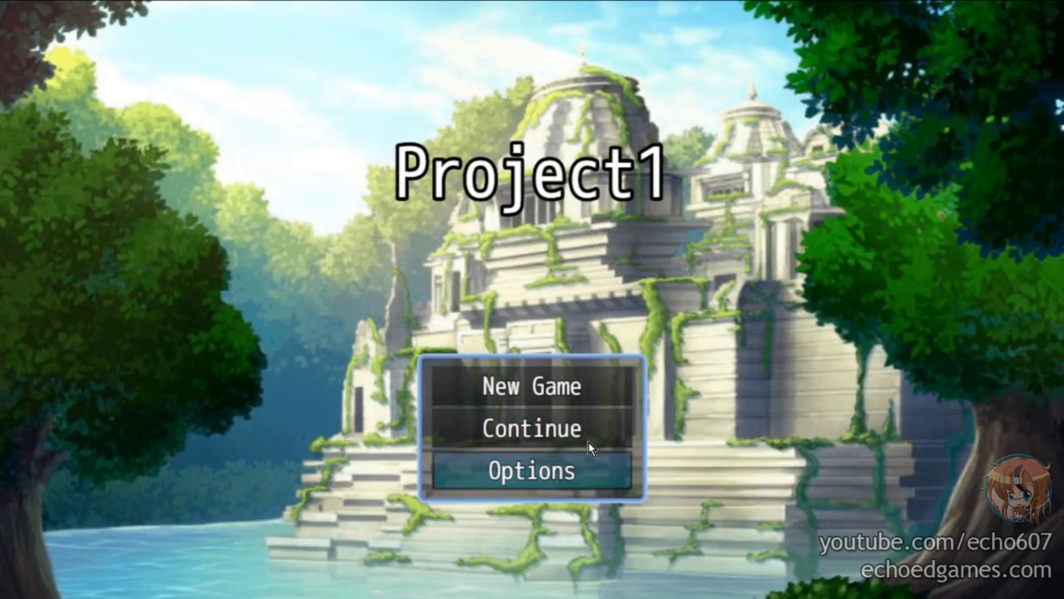
key(Down)
key(F4)
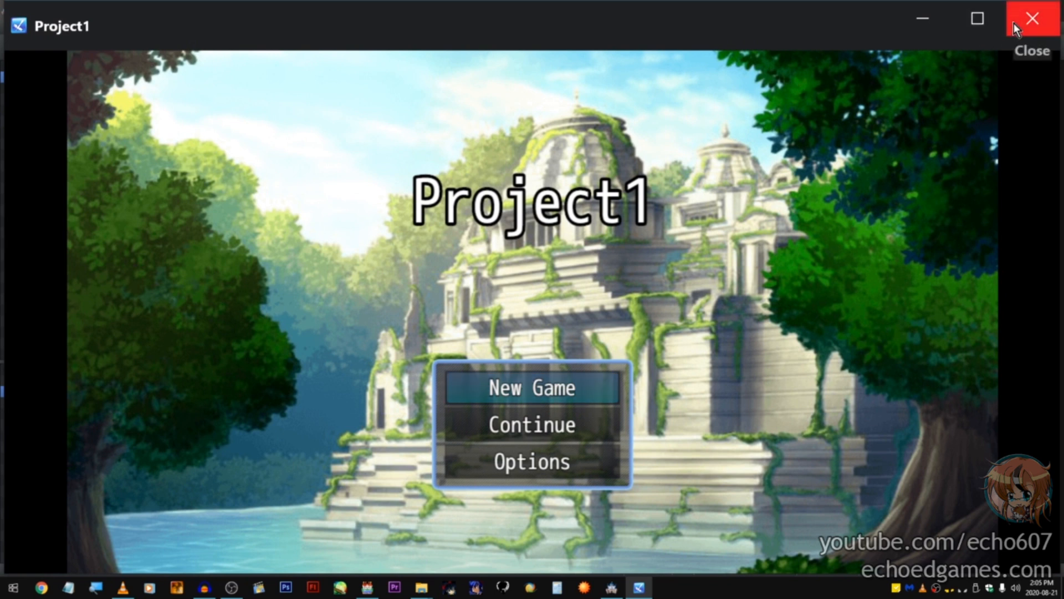
click(1013, 23)
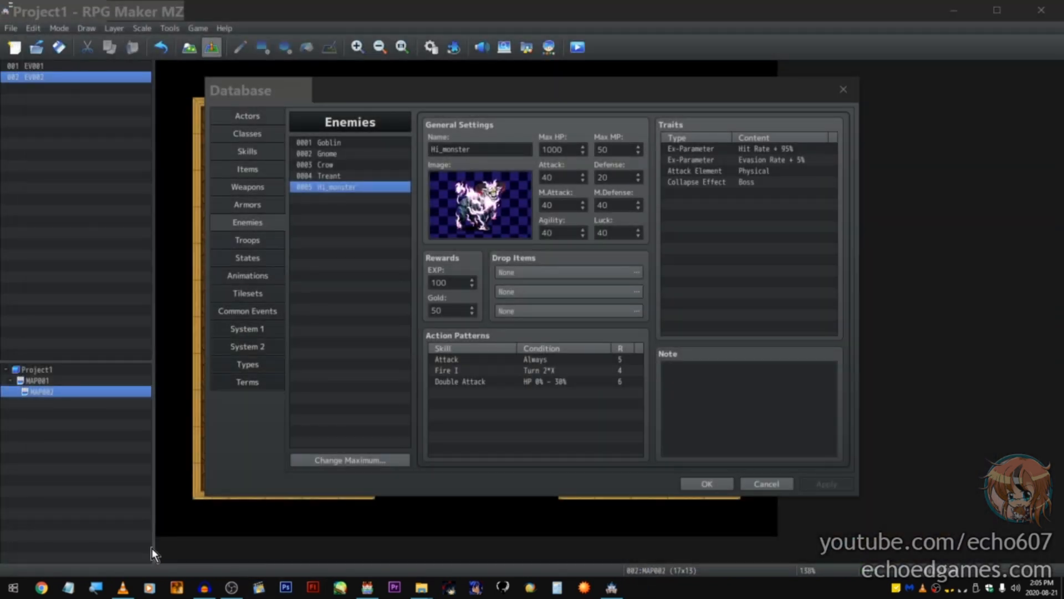
Step: Review Hi_monster's action patterns in the RPG Maker MZ database and close the database without saving changes
click(123, 587)
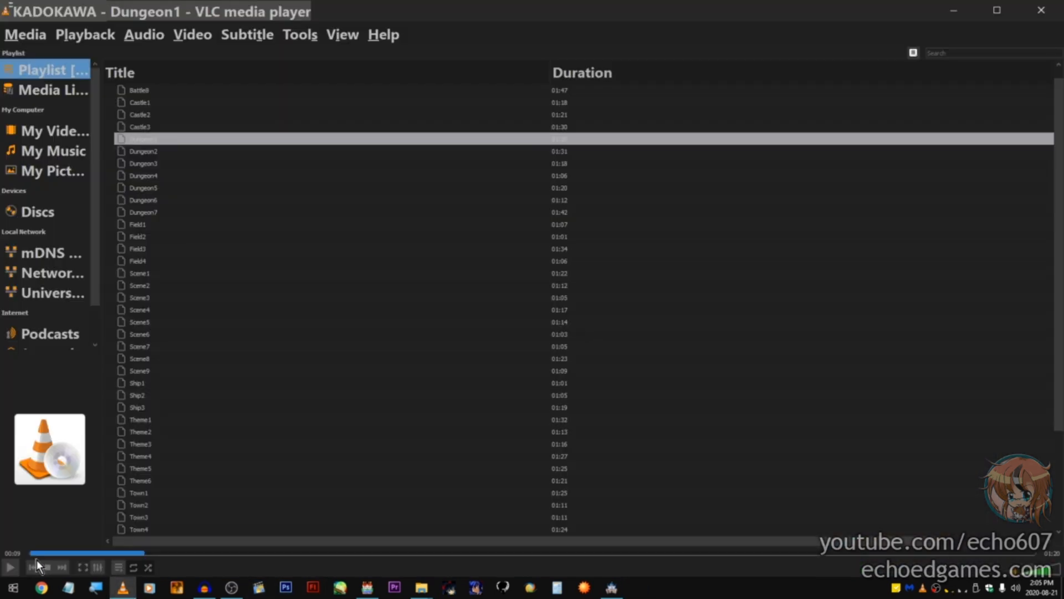
click(111, 588)
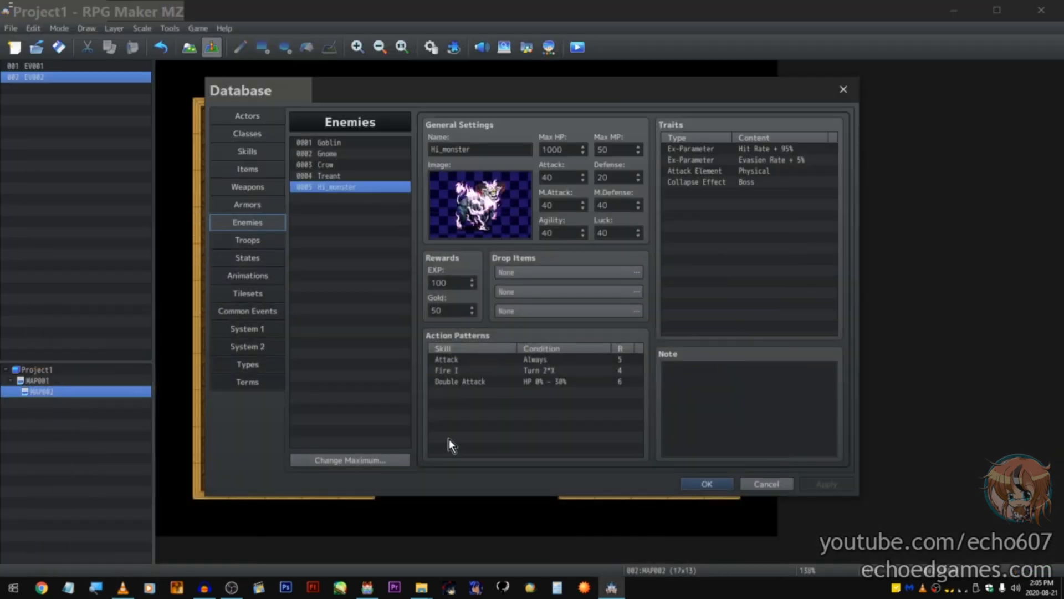
click(638, 396)
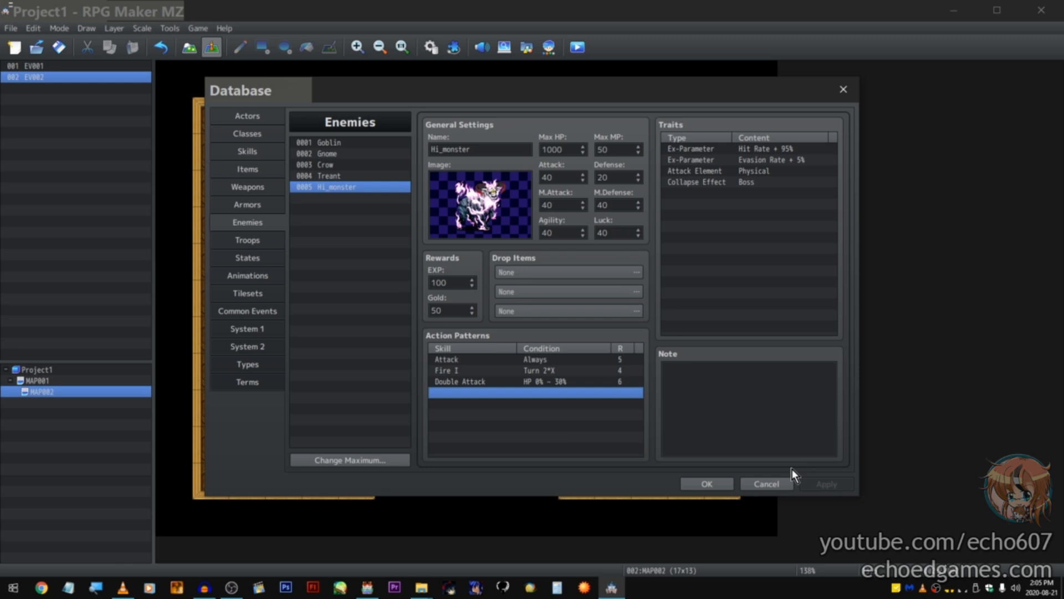
click(774, 486)
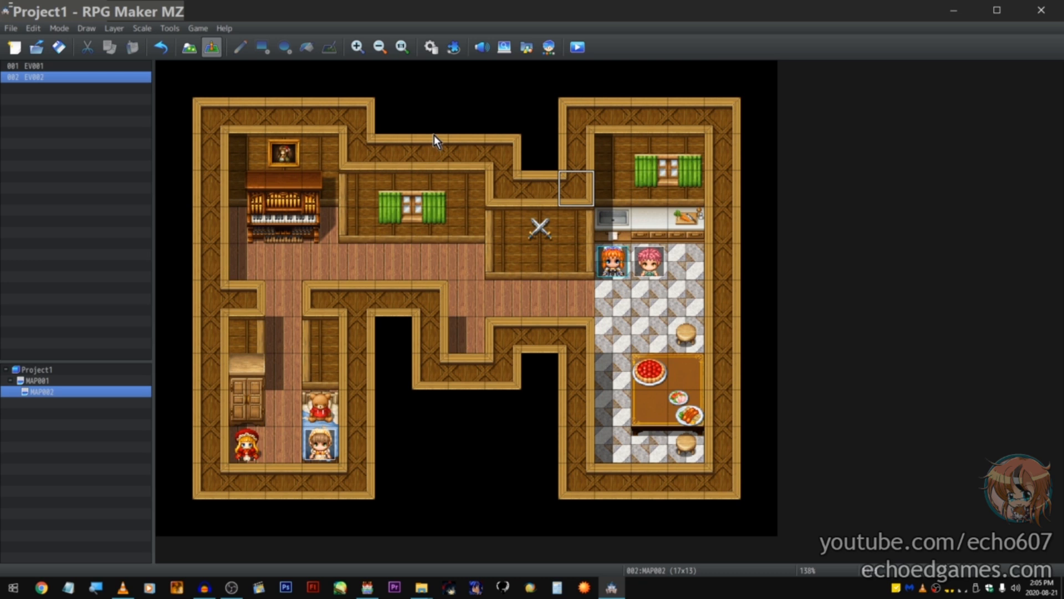
Step: Open event EV002 on MAP002 and bring up the Name Input Processing command's settings for its contents
double_click(651, 262)
click(527, 177)
right_click(527, 174)
click(582, 254)
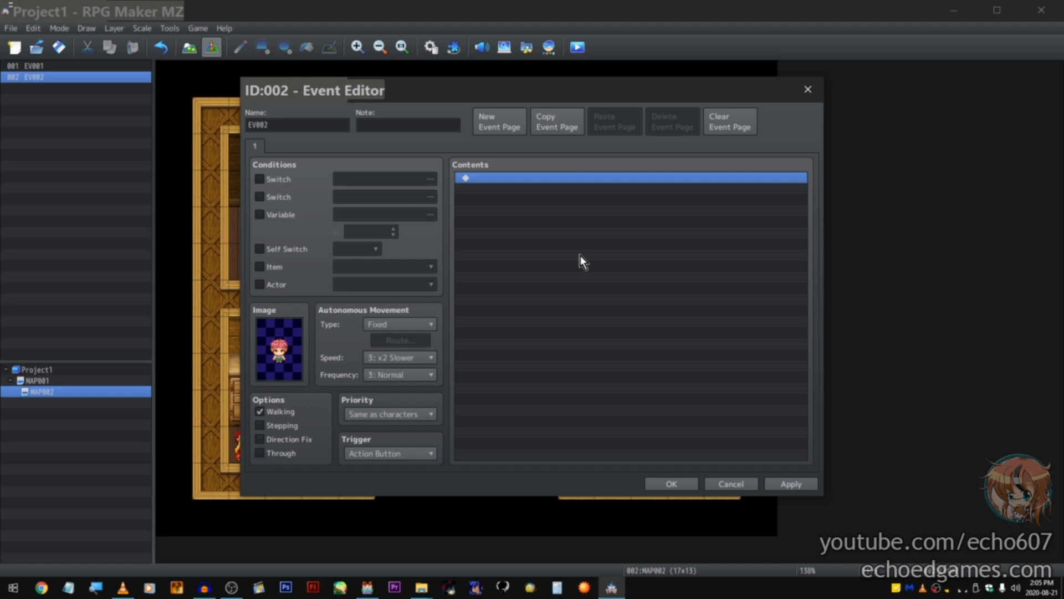
double_click(580, 255)
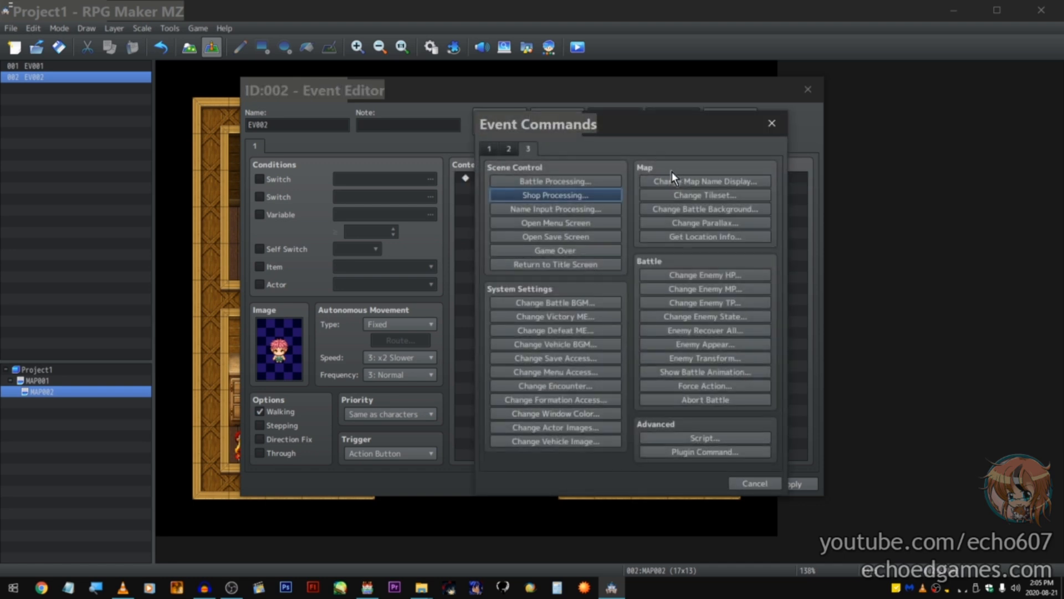
click(590, 211)
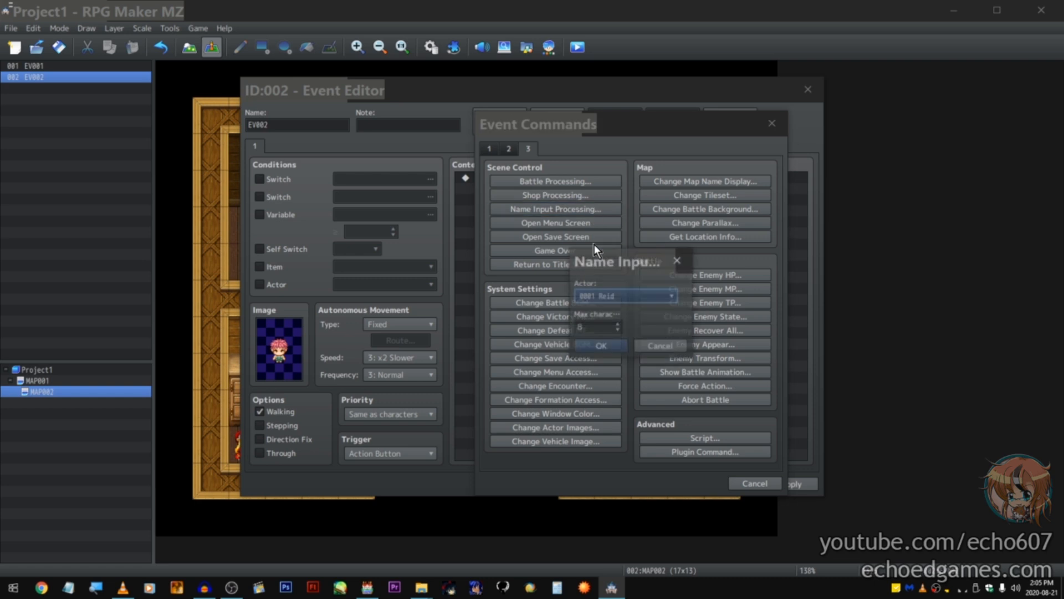
click(657, 344)
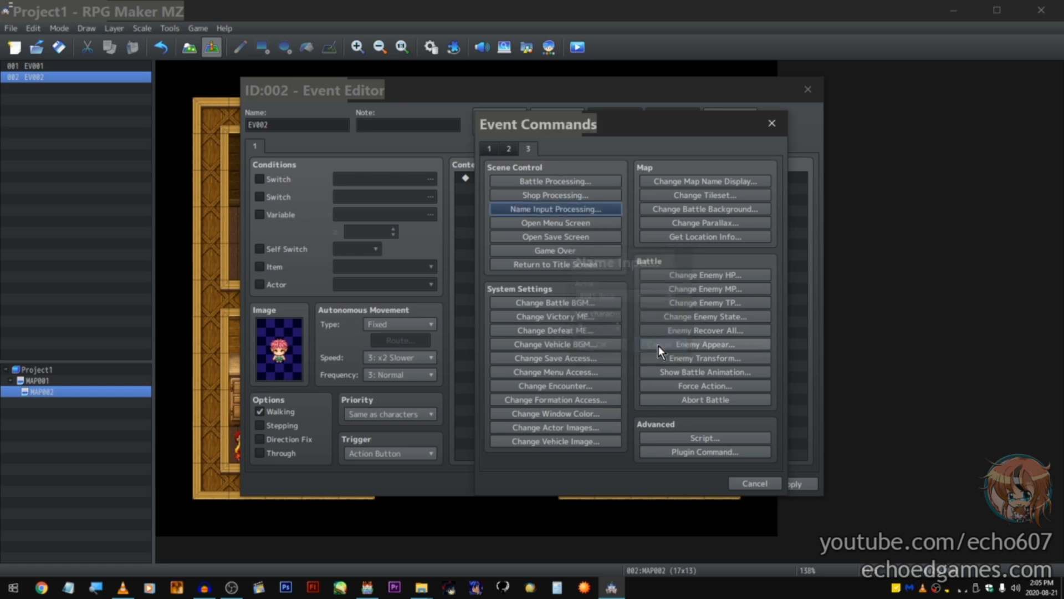
click(602, 206)
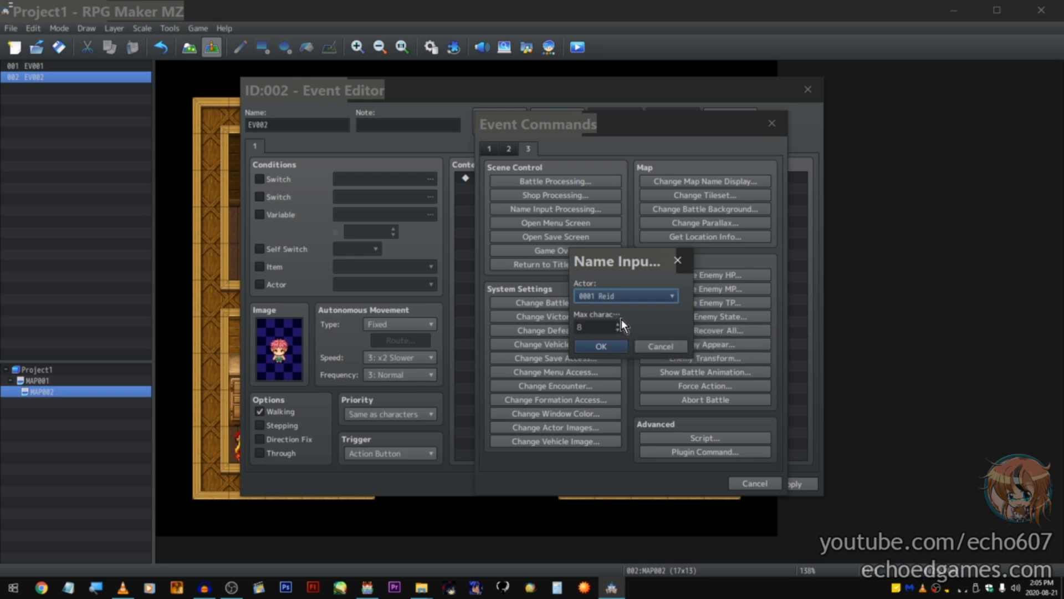
Step: Switch to RPG Maker MV and open the Name Input Processing command in a new MAP001 event for comparison
click(367, 587)
double_click(545, 258)
double_click(545, 257)
click(532, 148)
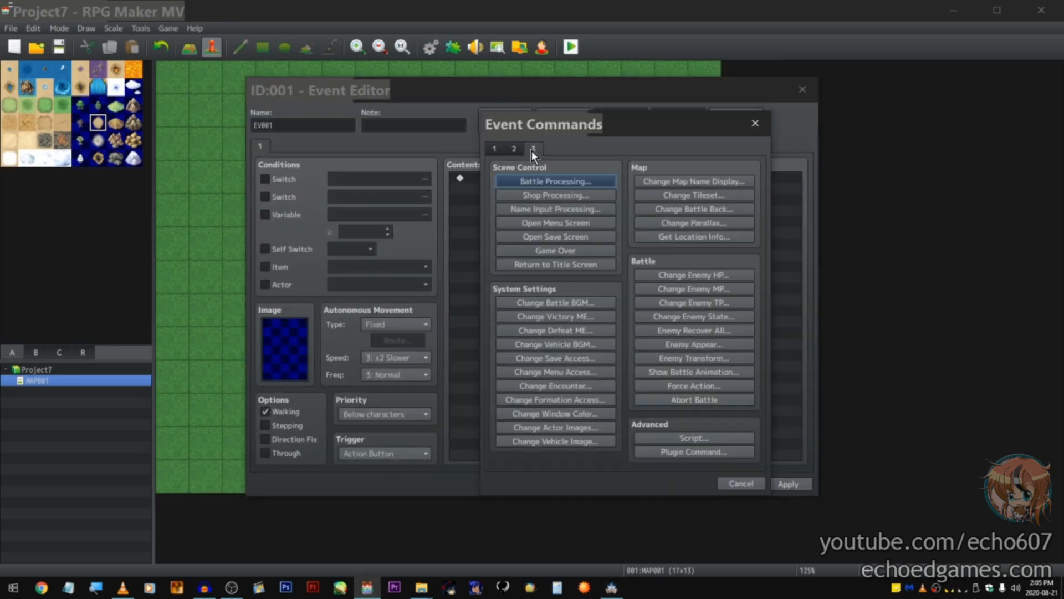
click(578, 212)
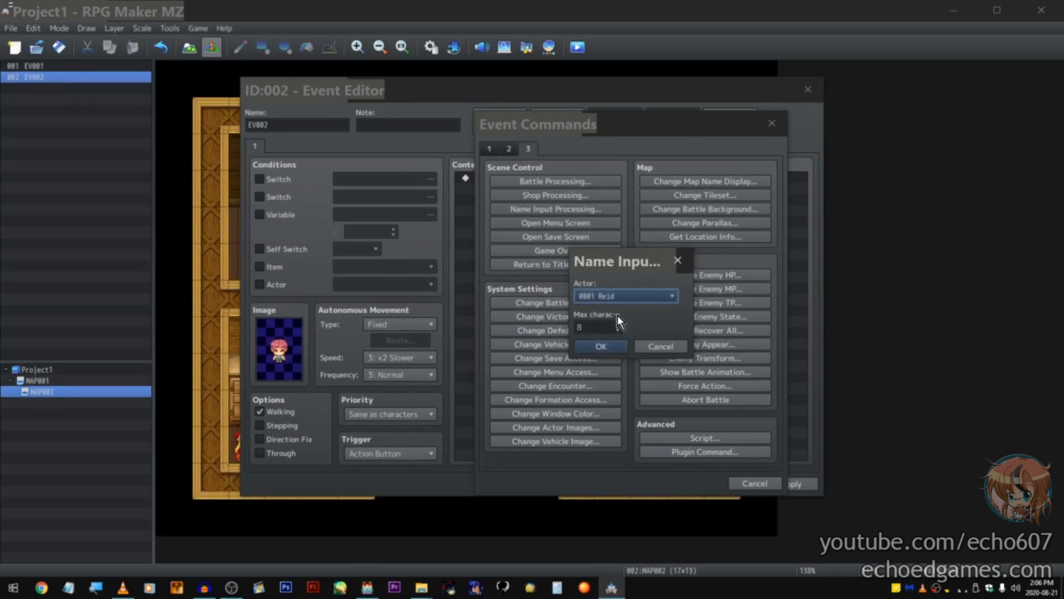
Step: Leave Name Input Processing and review the Change Battle BGM, Save Access, Window Color and Actor Images commands without adding any
click(667, 347)
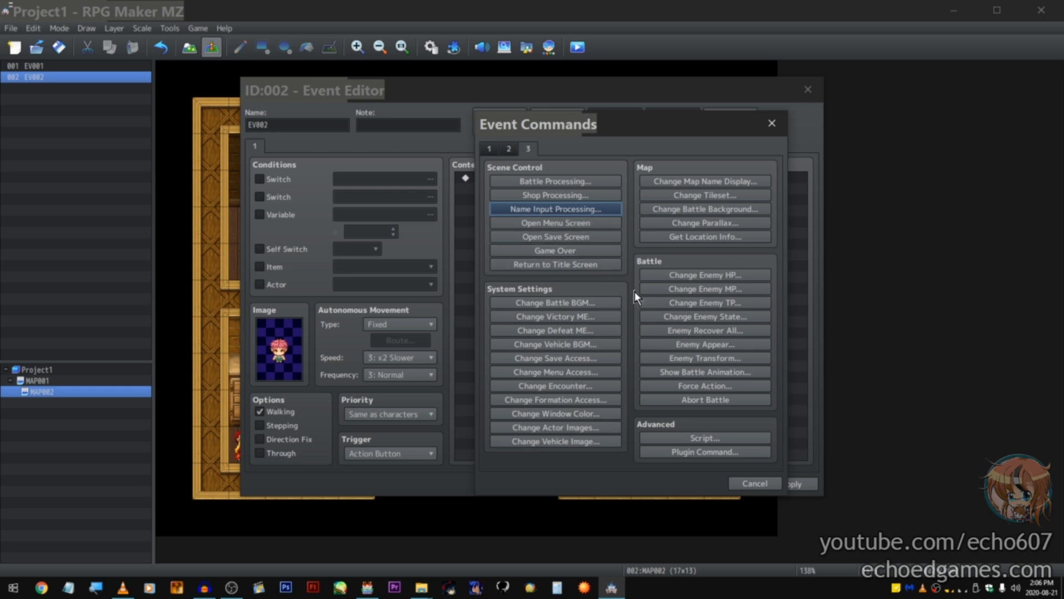
click(593, 299)
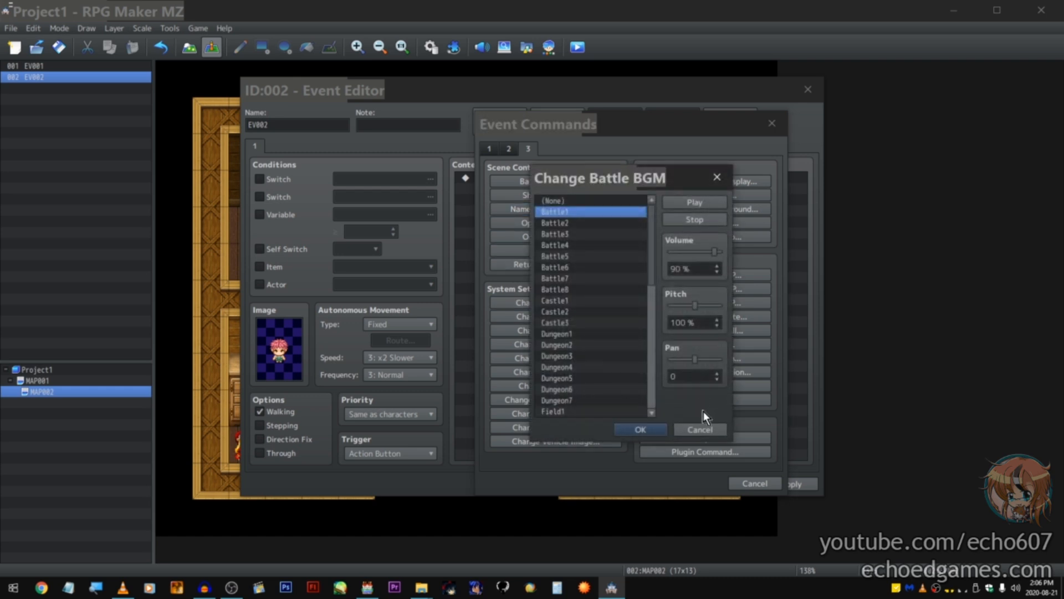
click(698, 432)
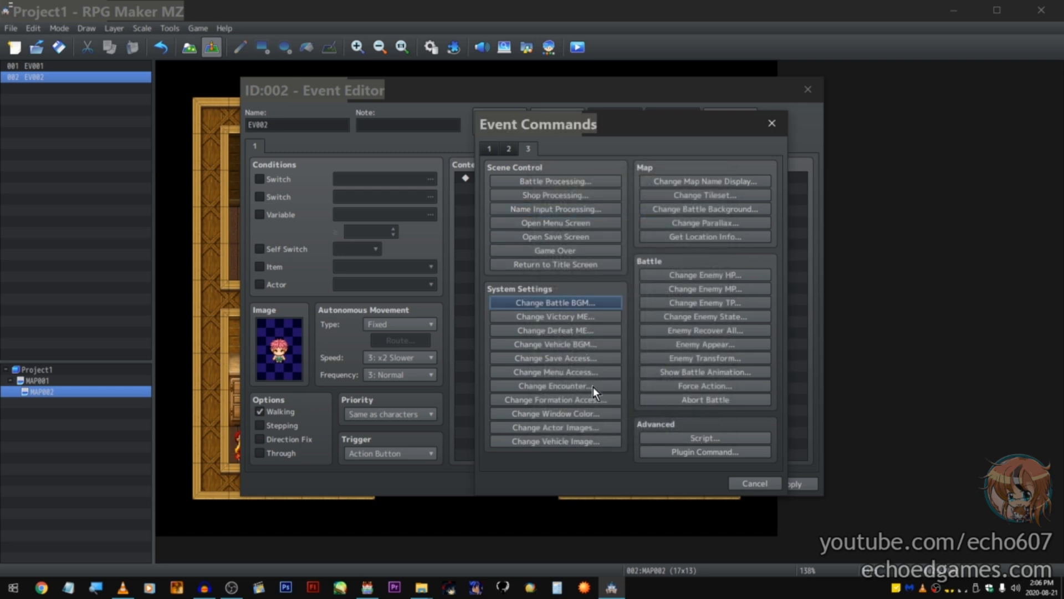
click(592, 358)
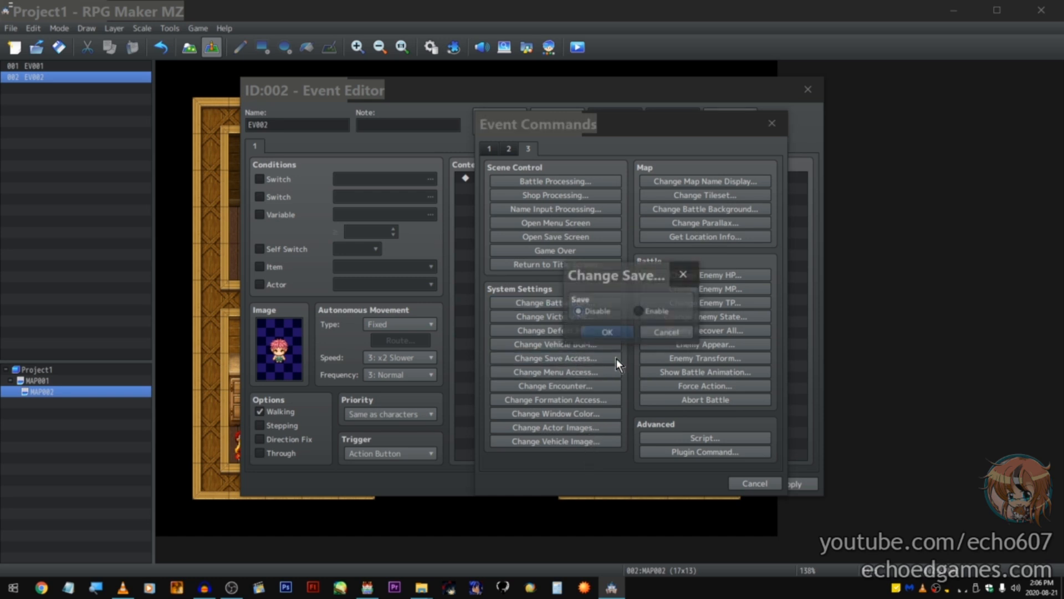
click(666, 333)
click(593, 414)
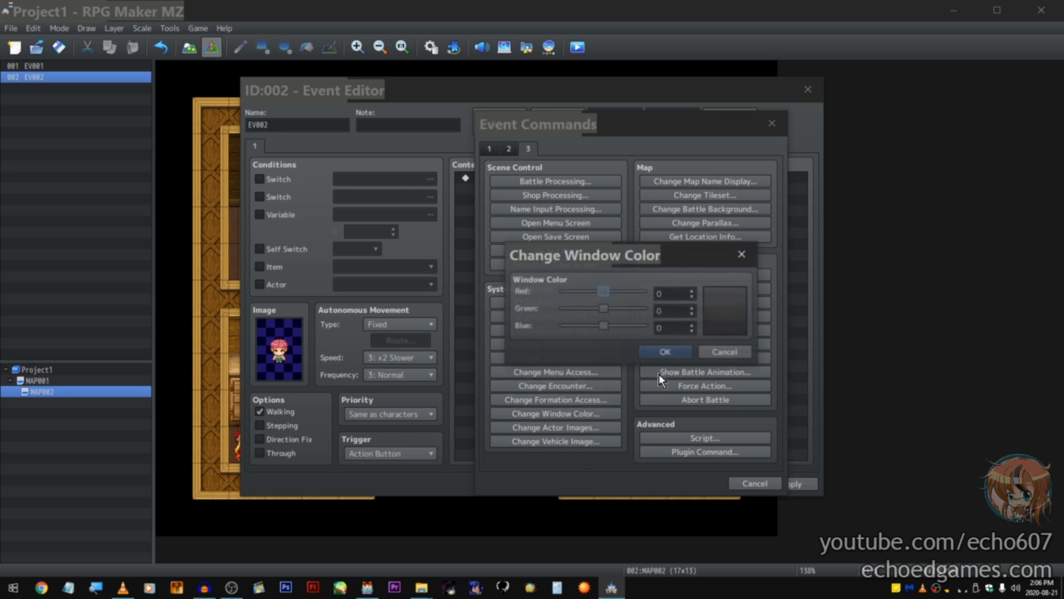
click(725, 351)
click(605, 425)
click(704, 371)
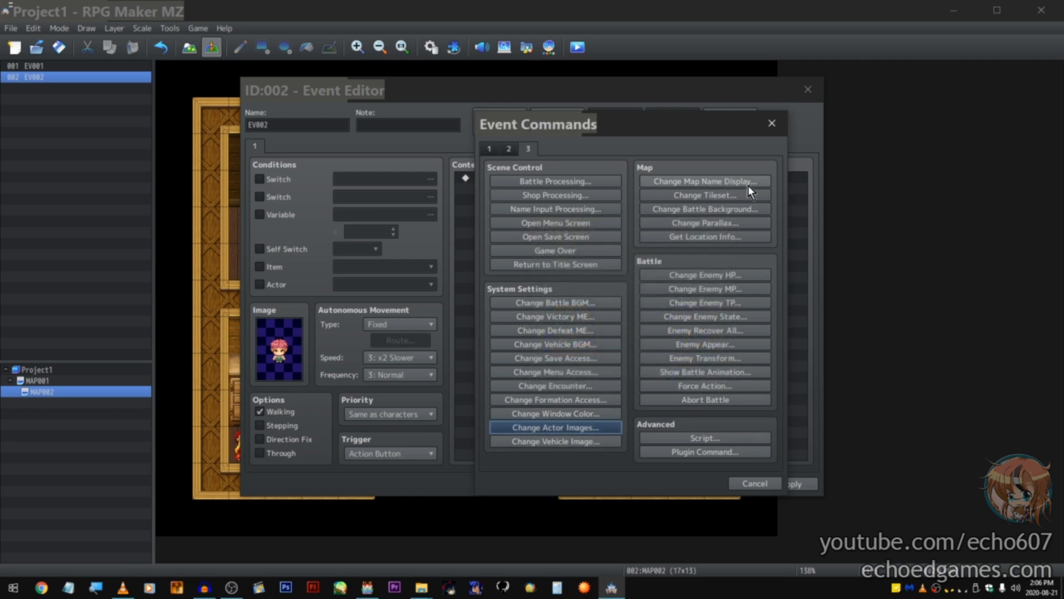
Step: Review the Change Parallax and Get Location Info commands, including the info types and variable choices, without adding either
click(743, 223)
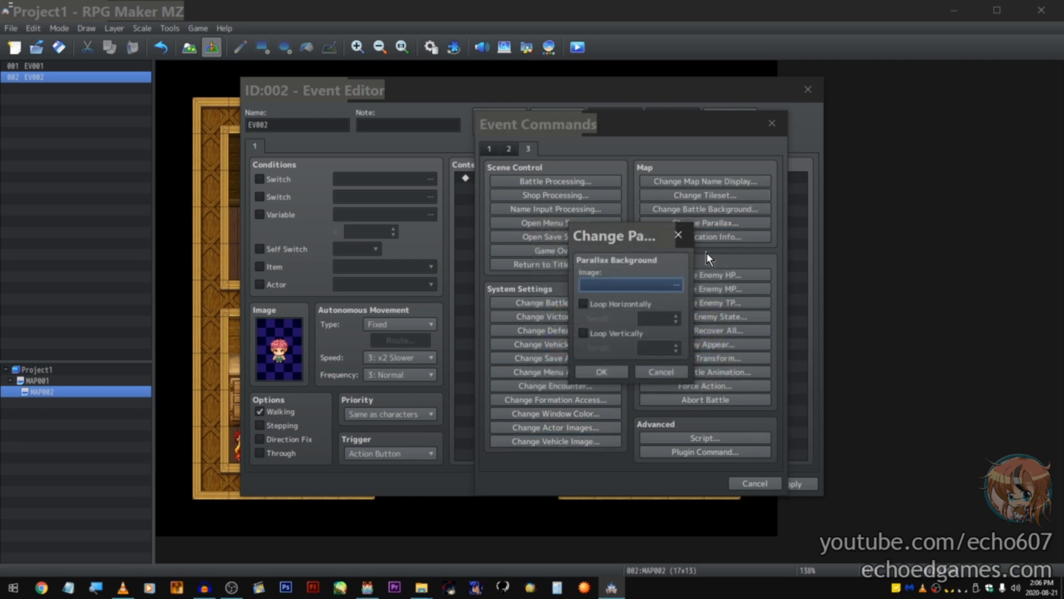
click(681, 233)
click(732, 238)
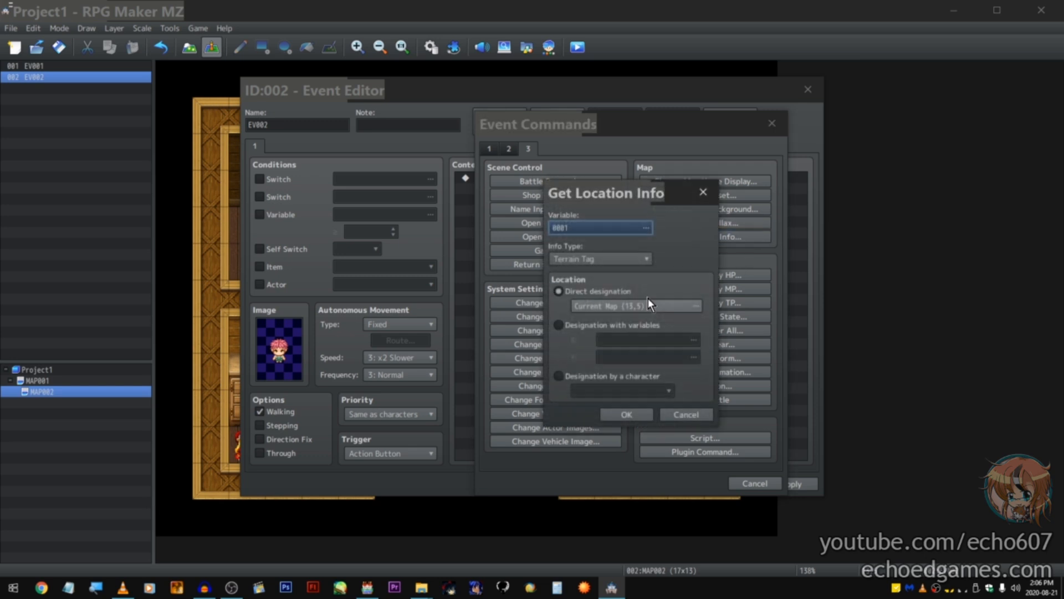
click(613, 253)
click(614, 252)
click(617, 226)
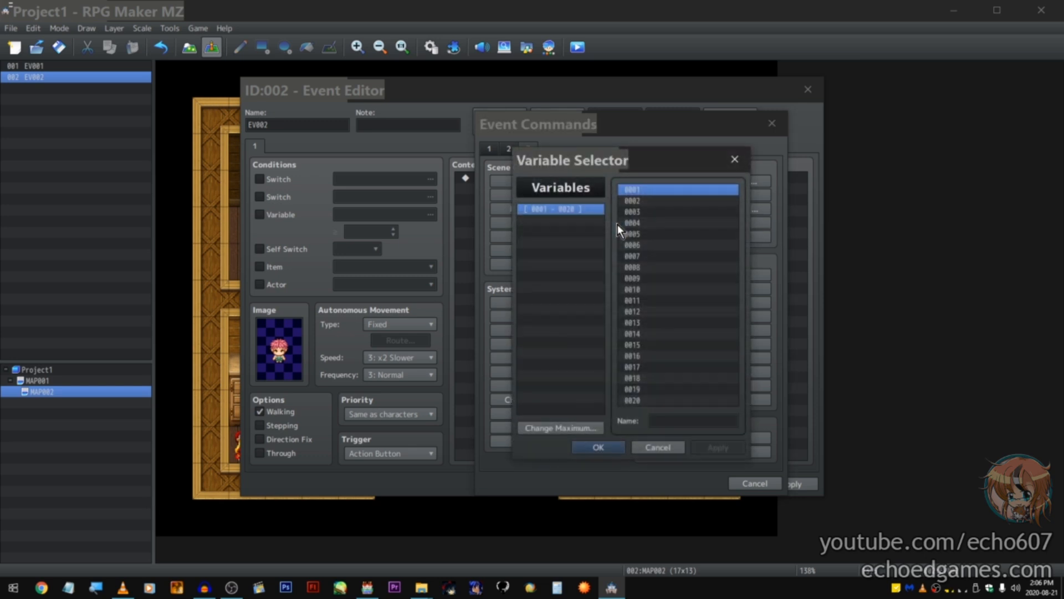
click(661, 447)
click(691, 414)
Step: Look over the Change Enemy HP and Show Battle Animation commands without adding them to the event
click(759, 276)
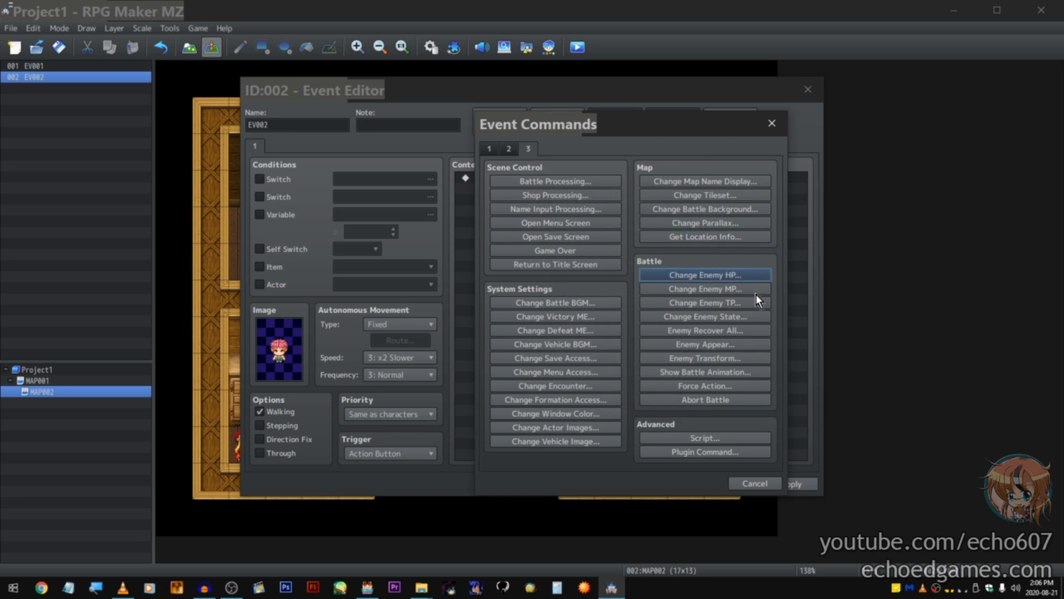
click(743, 369)
click(650, 332)
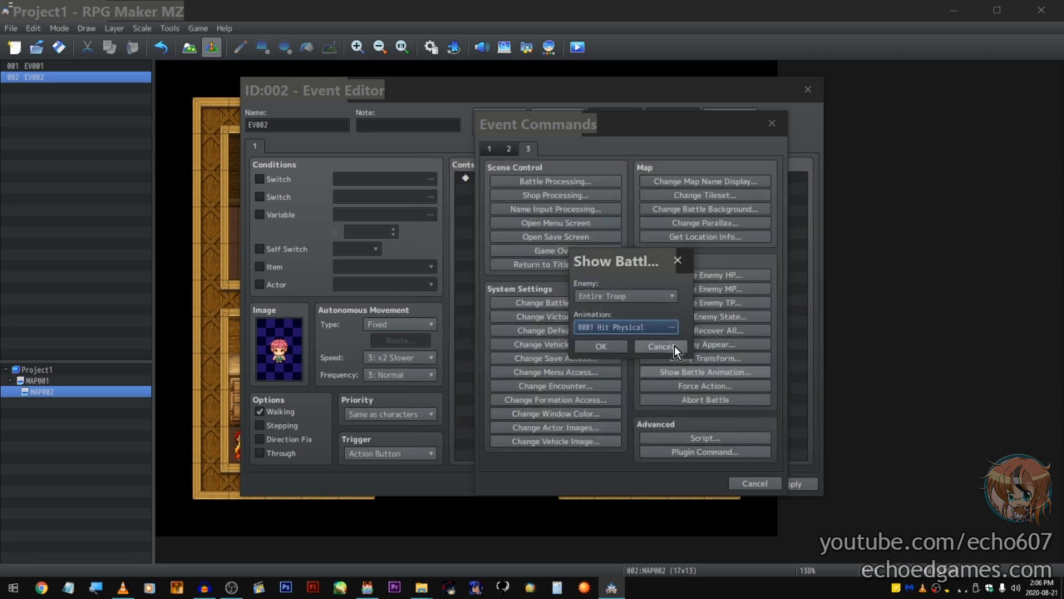
click(674, 345)
Step: Try 0014 Triple Attack as the skill in Force Action, discard it, and view the Script command without adding it
click(738, 388)
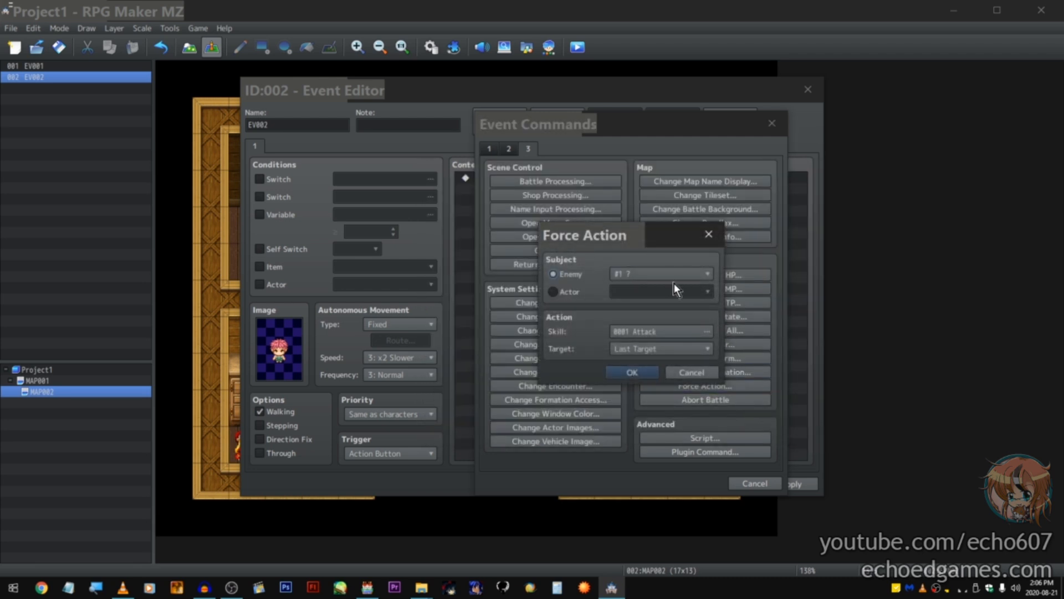
click(674, 278)
click(673, 277)
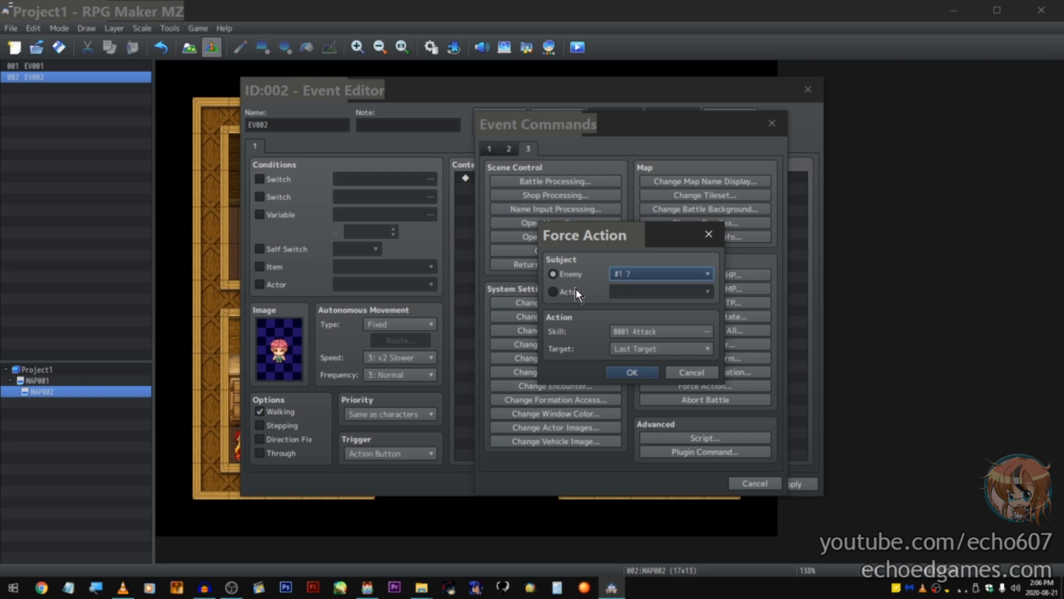
click(654, 335)
double_click(660, 341)
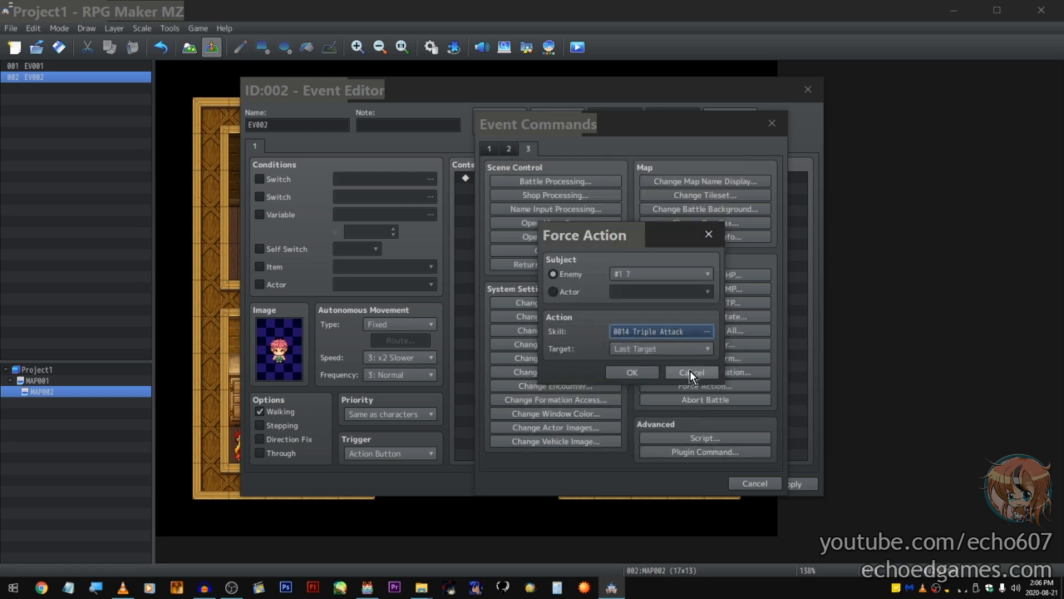
click(690, 370)
click(727, 441)
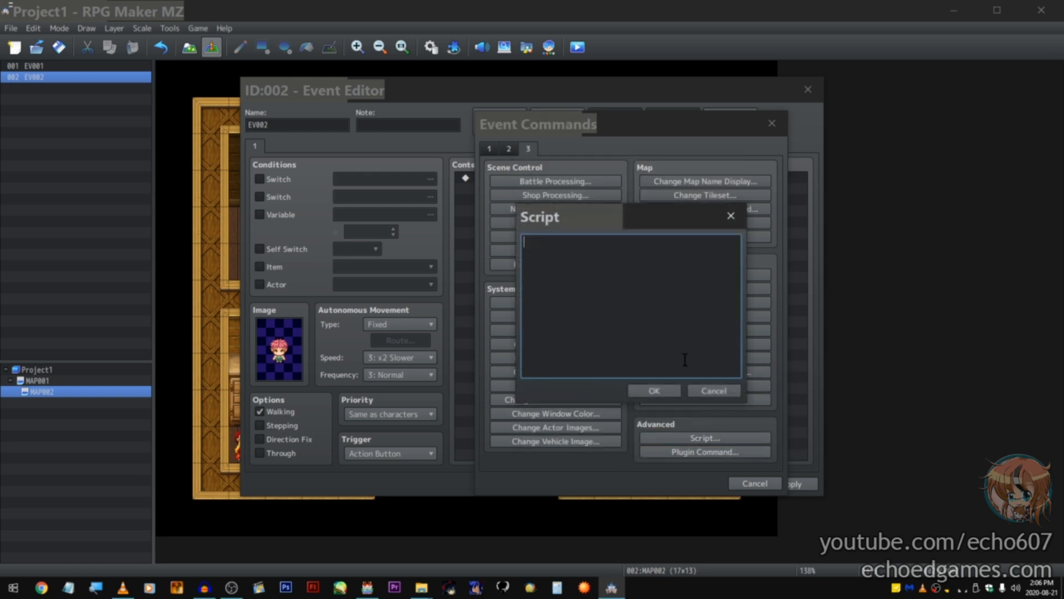
click(713, 390)
Step: Open the Plugin Command settings and read the TextPicture plugin's description in the list of plugins
click(720, 453)
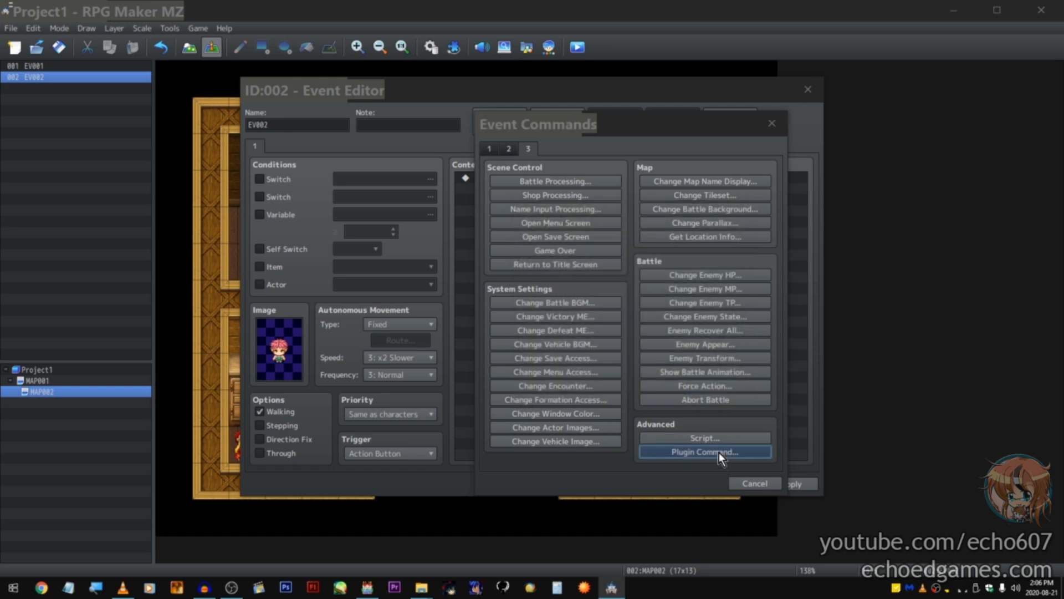
drag(612, 157, 481, 167)
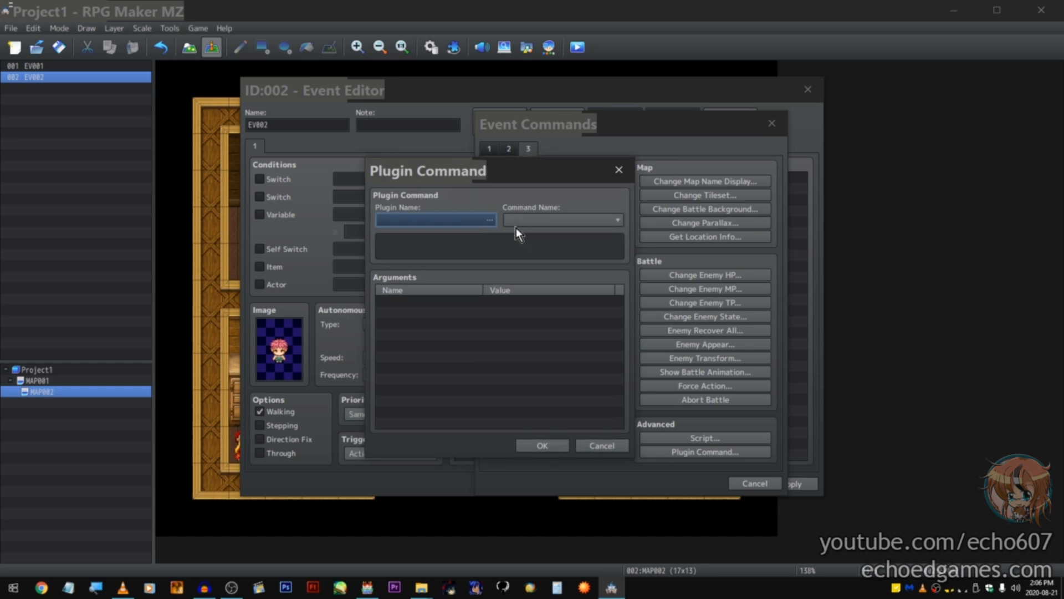
click(489, 220)
click(353, 227)
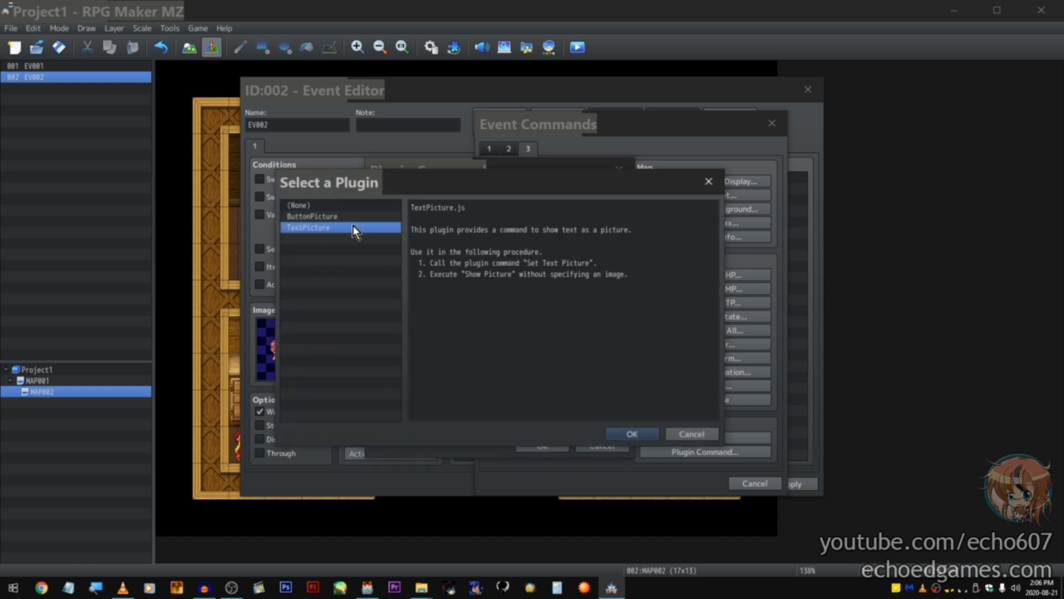
drag(376, 178, 431, 241)
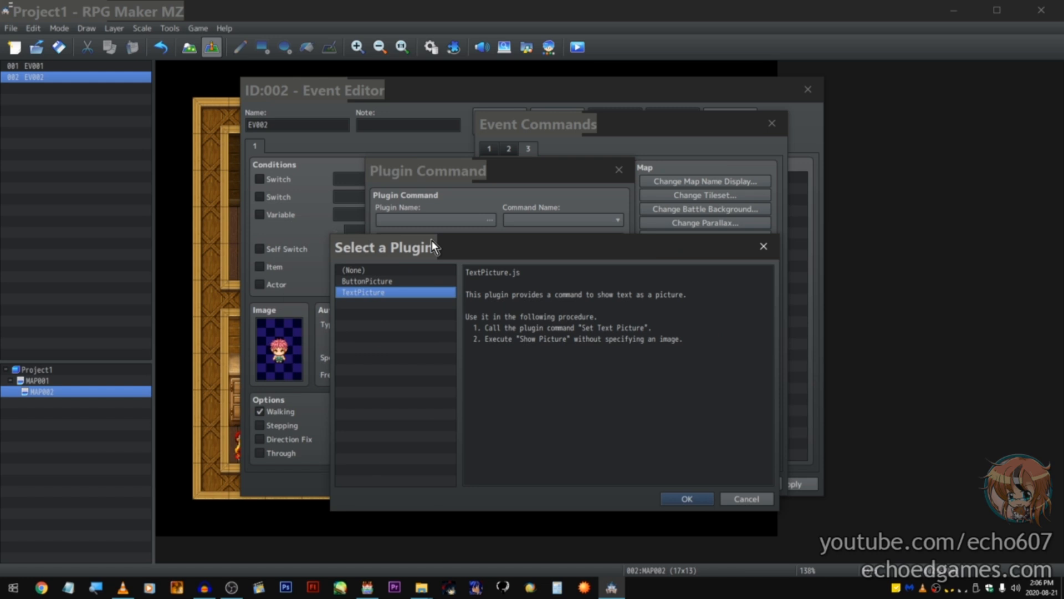
Step: Search the plugin list's filenames for "butt", forwards and backwards, and close the search
right_click(421, 294)
right_click(415, 294)
click(421, 300)
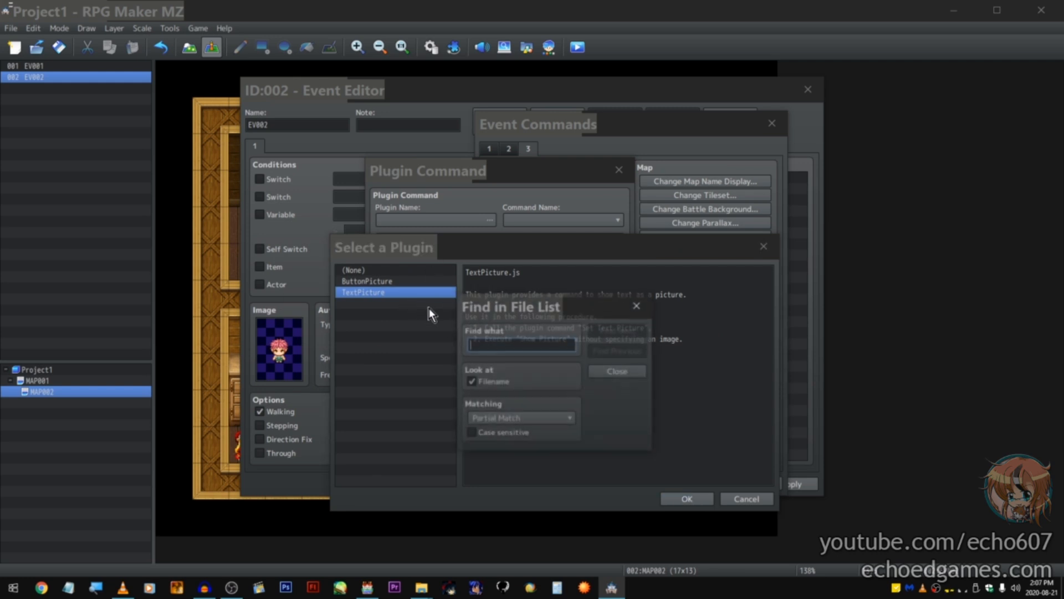
text(b)
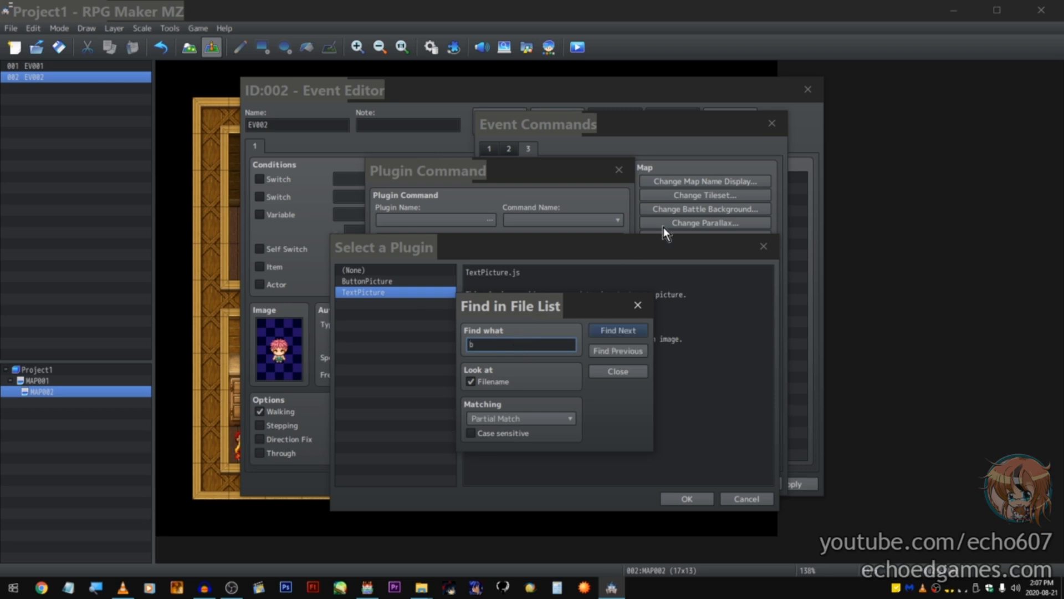
text(utton)
key(Return)
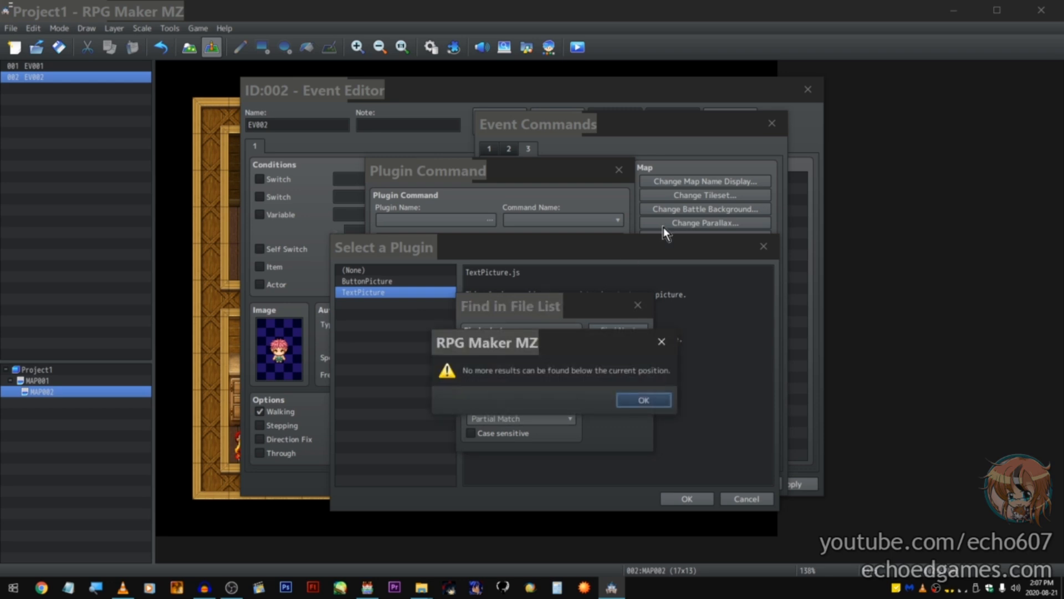
click(651, 400)
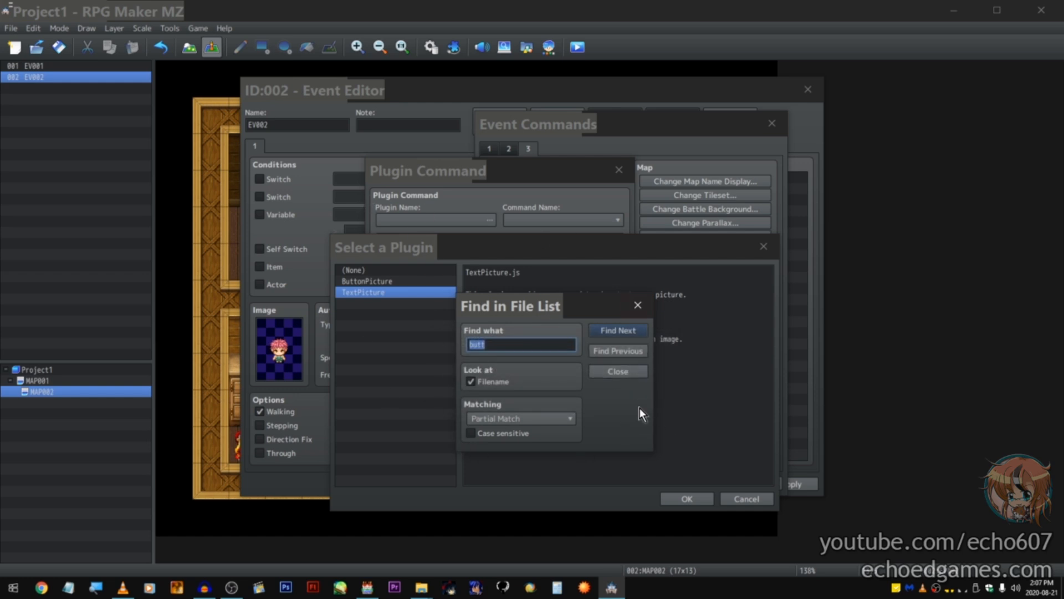
click(607, 354)
click(618, 371)
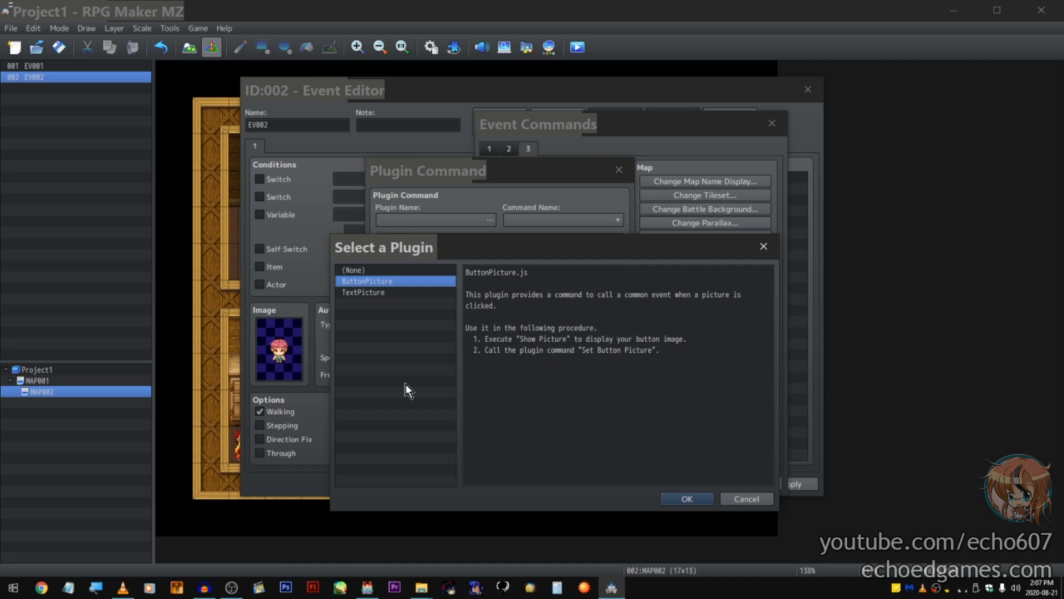
Step: Choose TextPicture as the plugin for the plugin command and reposition the settings dialog
click(408, 293)
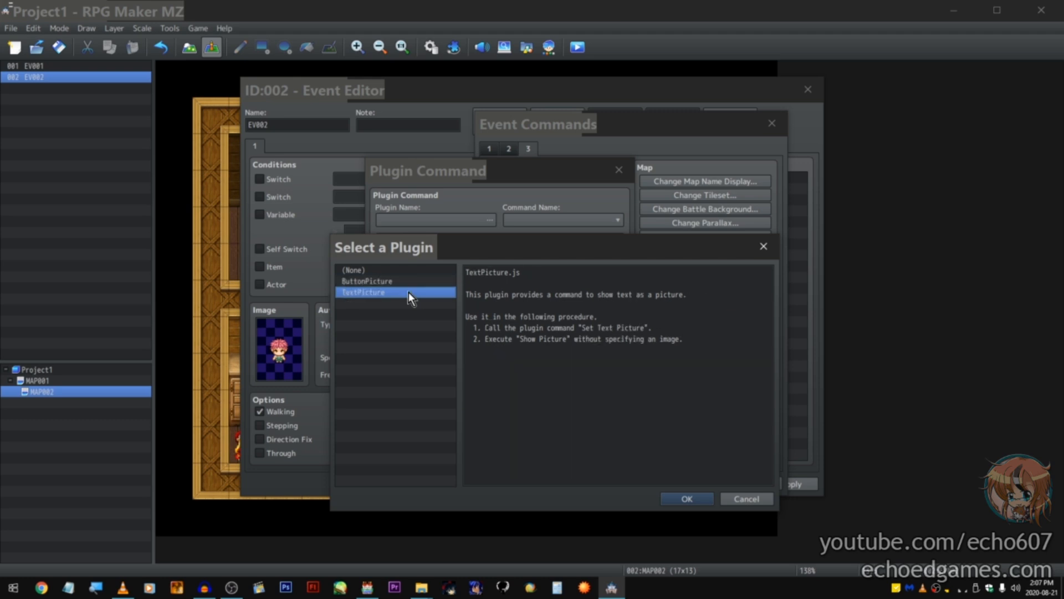
double_click(404, 293)
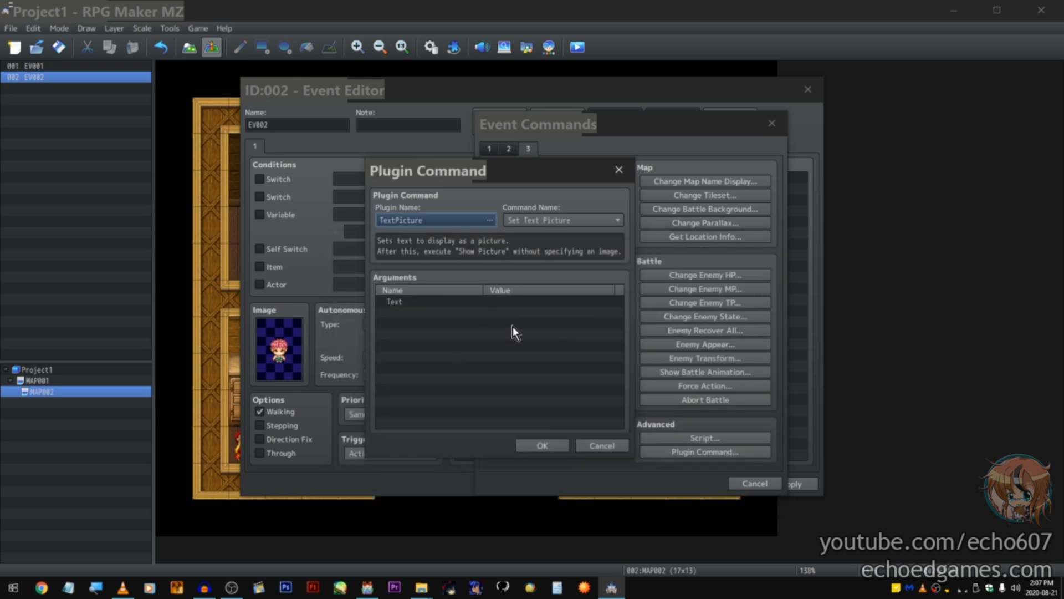
drag(521, 172, 585, 186)
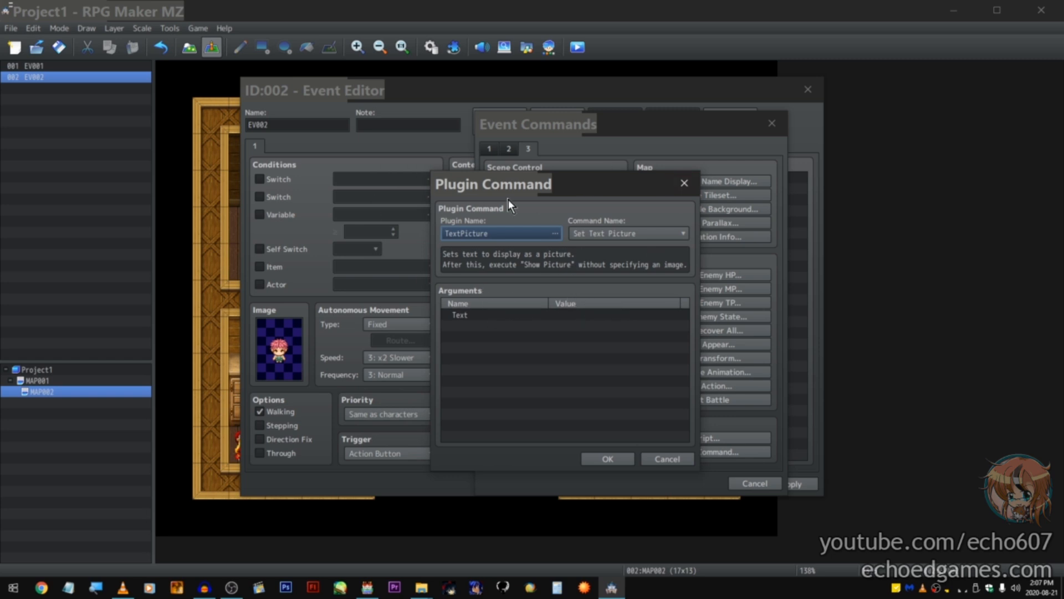
Step: Set the Text argument of the Set Text Picture command to "Hello world!"
double_click(583, 314)
drag(552, 217, 562, 358)
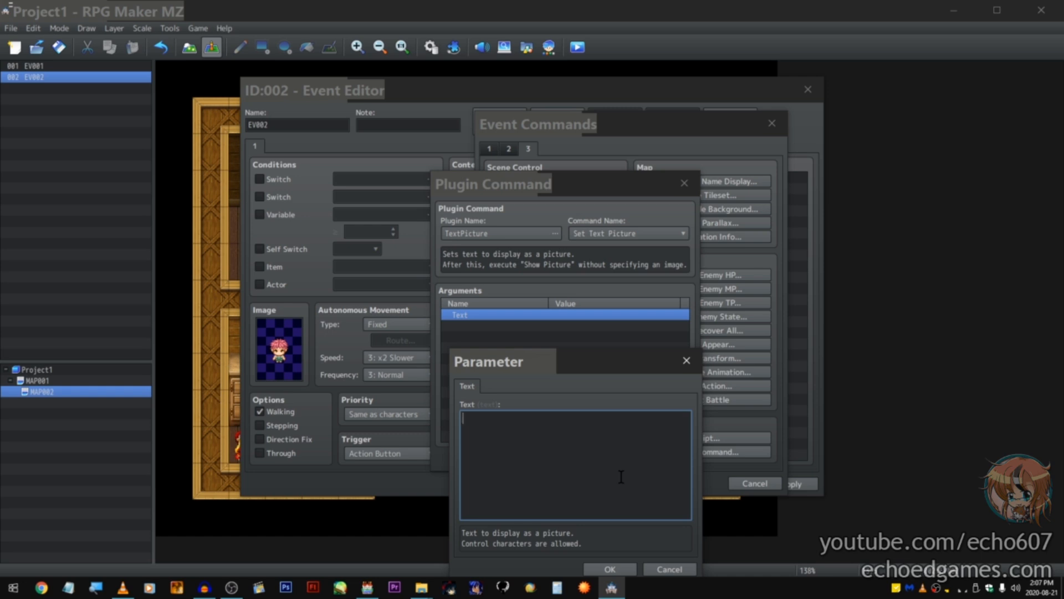
text(Hello world!)
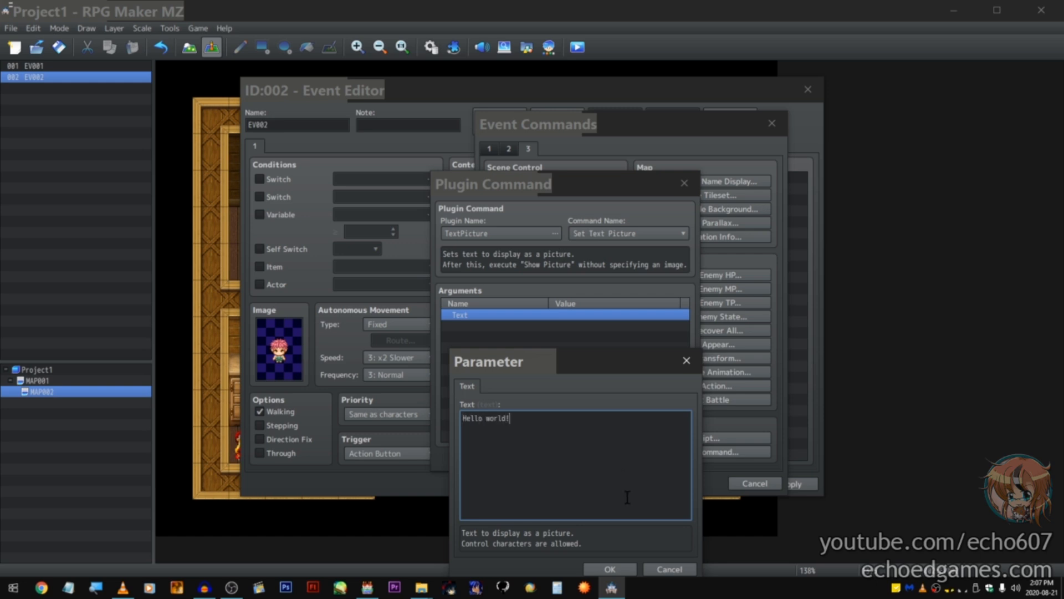
click(612, 571)
Step: Check the editing options for the Text argument and the command names available for TextPicture
right_click(578, 423)
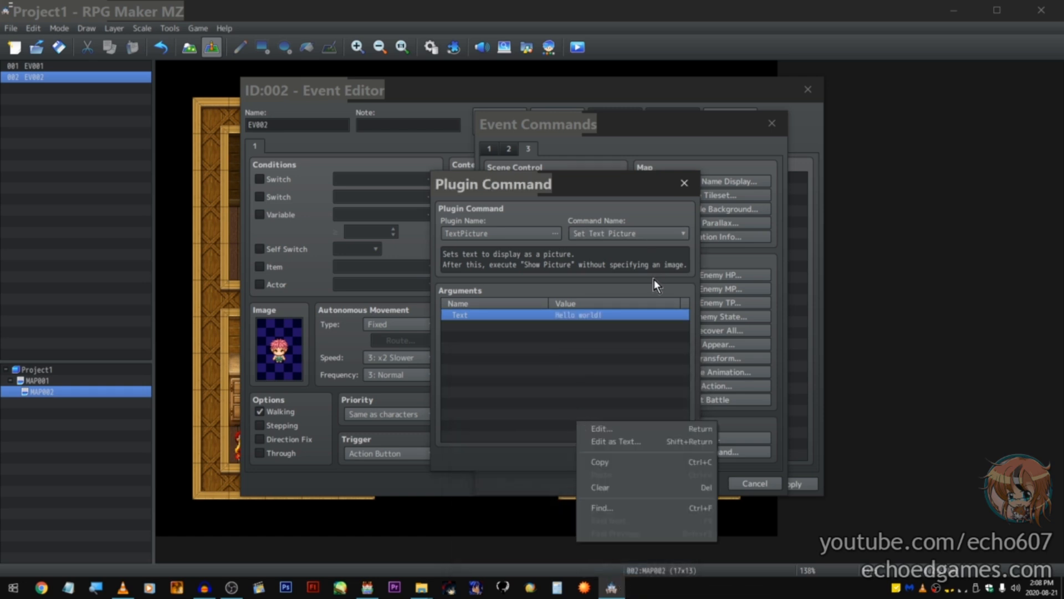
click(650, 235)
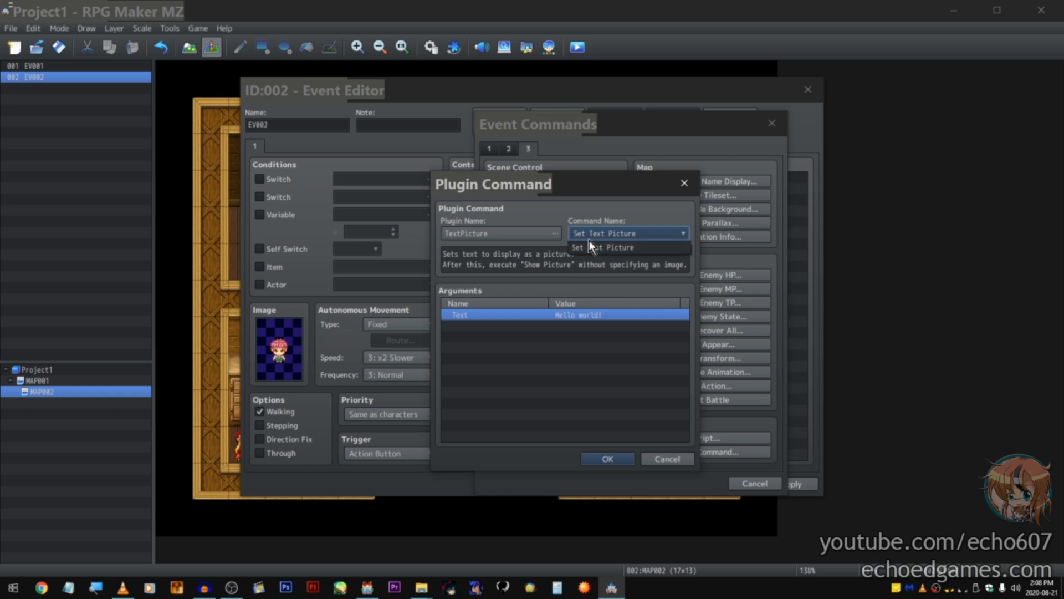
click(604, 234)
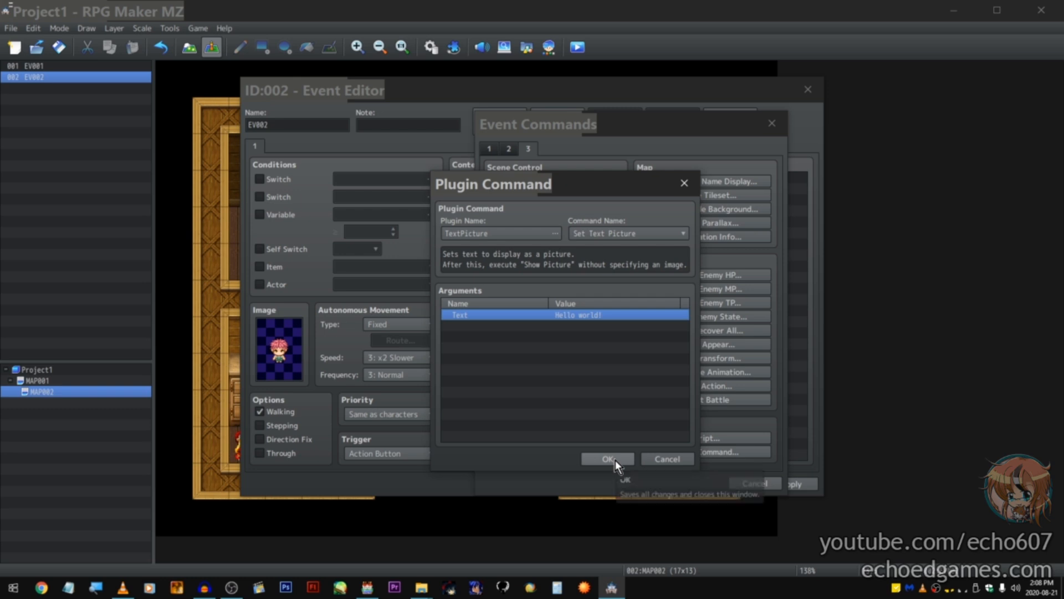
right_click(589, 434)
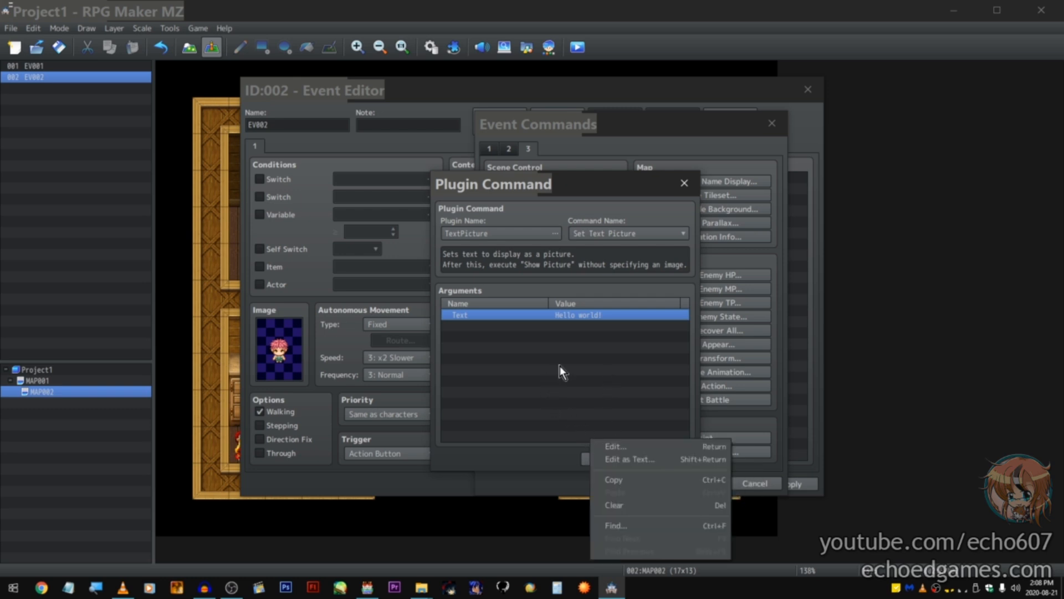
key(Escape)
Step: Switch to an empty Notepad document, reposition its window and write "Outterswitch A" as a sample command
click(68, 588)
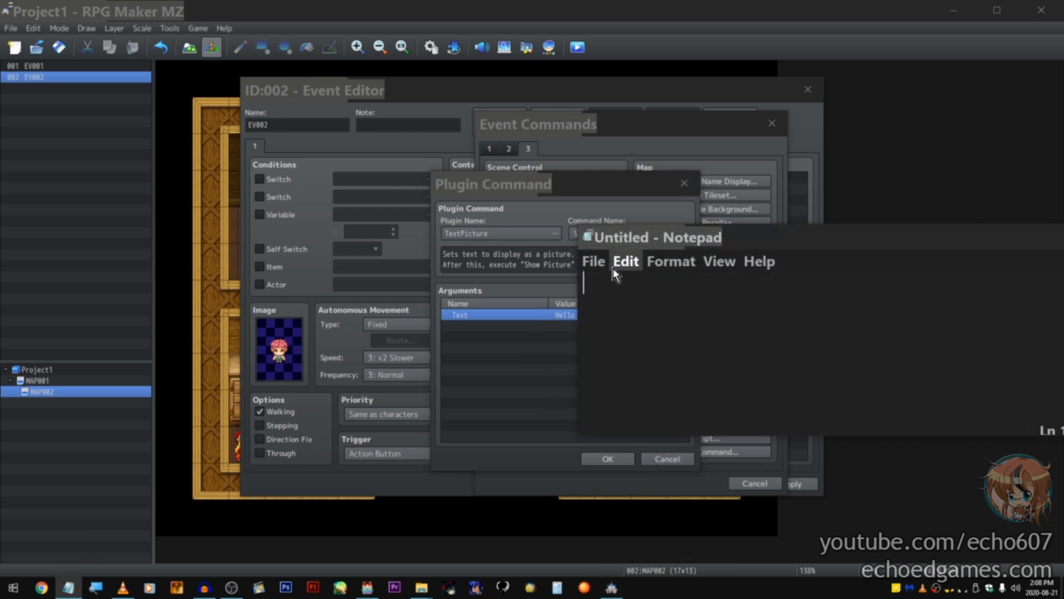
drag(678, 243, 684, 303)
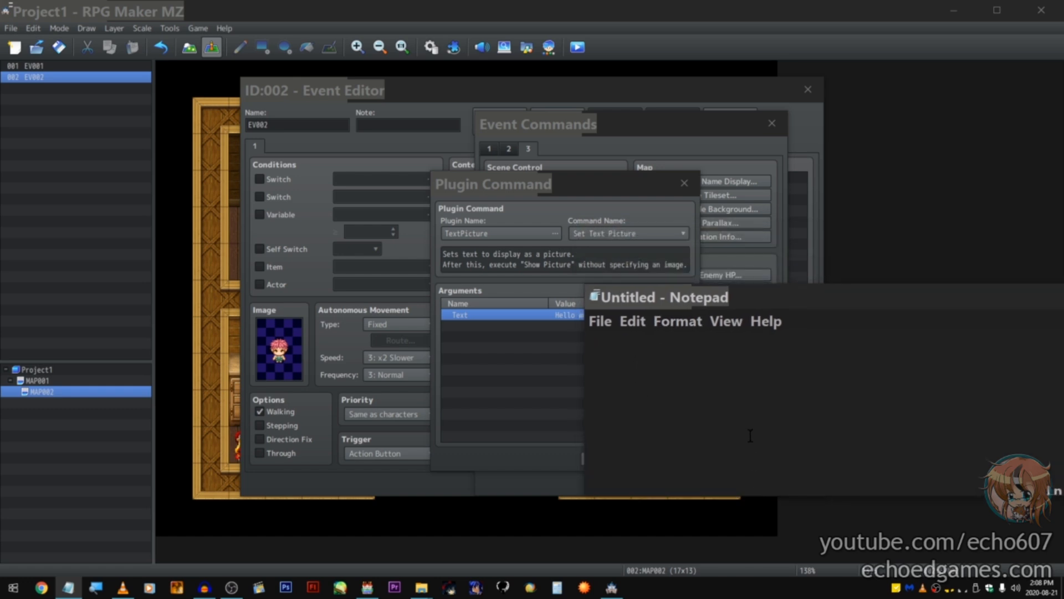
text(Outterswitch A)
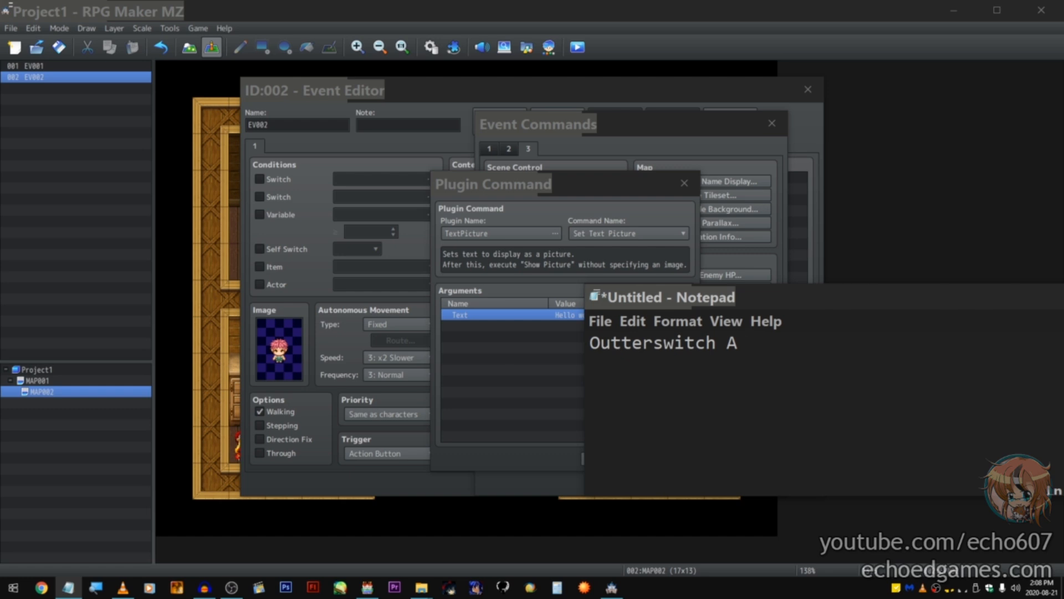
Step: Change the sample command to "Outterswitch Off A", move the note below the plugin settings and select the text
key(BackSpace)
key(BackSpace)
text(Off A)
key(Delete)
click(886, 407)
click(625, 343)
text(t)
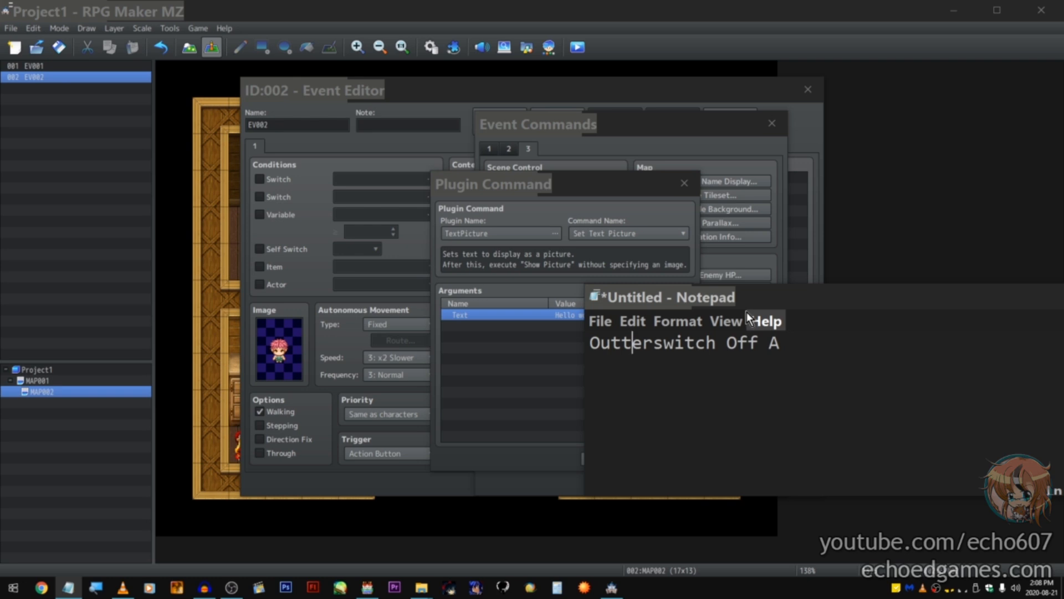
drag(733, 301, 720, 359)
drag(819, 401, 566, 357)
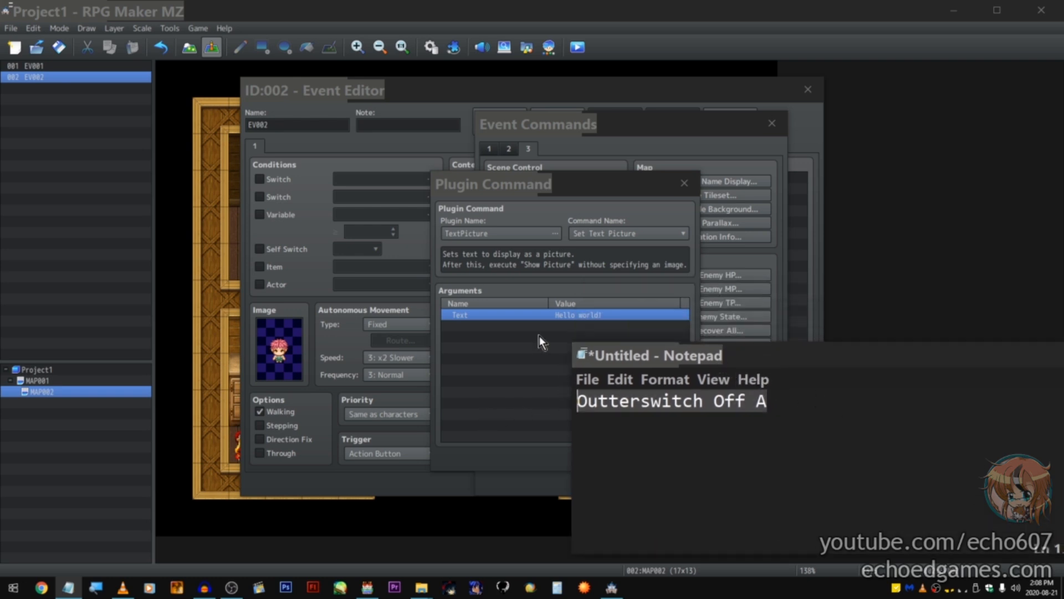
Step: Back in RPG Maker MZ, reselect TextPicture and add its Set Text Picture command to the event with an empty Text argument
click(511, 231)
double_click(511, 231)
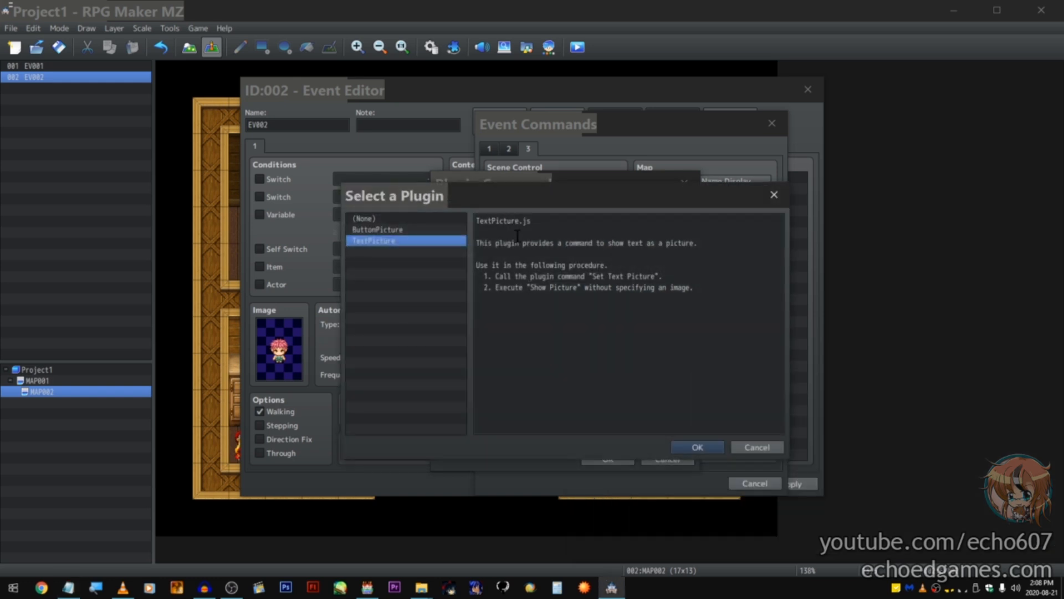
double_click(444, 243)
click(620, 229)
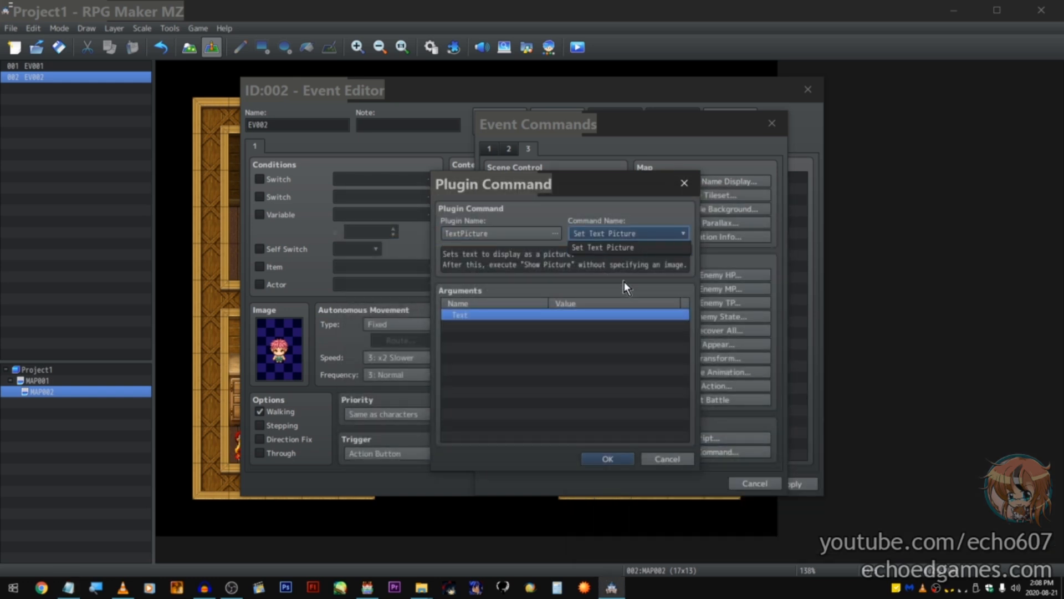
click(555, 310)
double_click(551, 313)
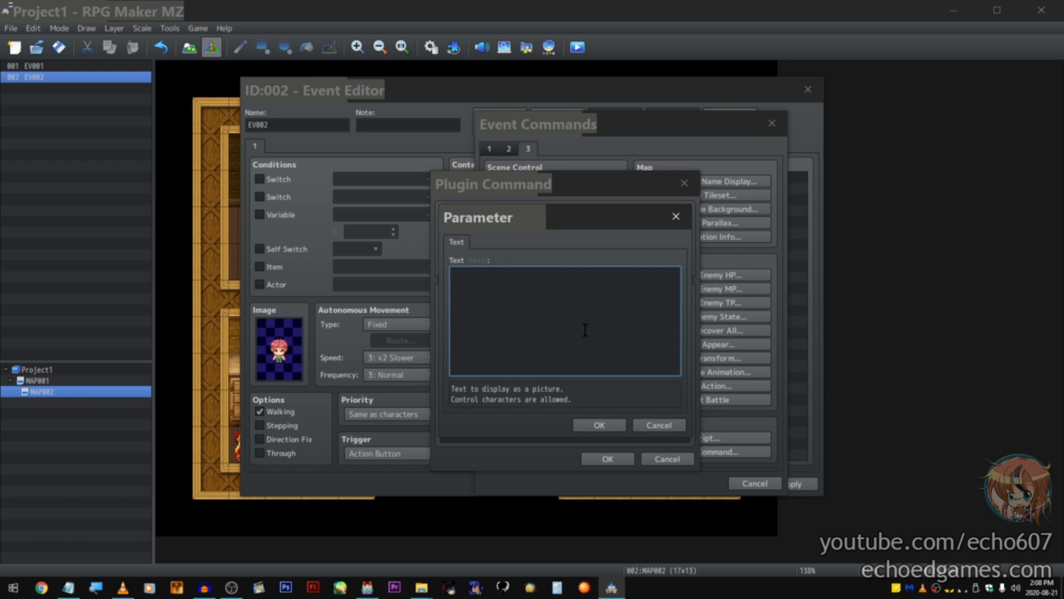
click(659, 424)
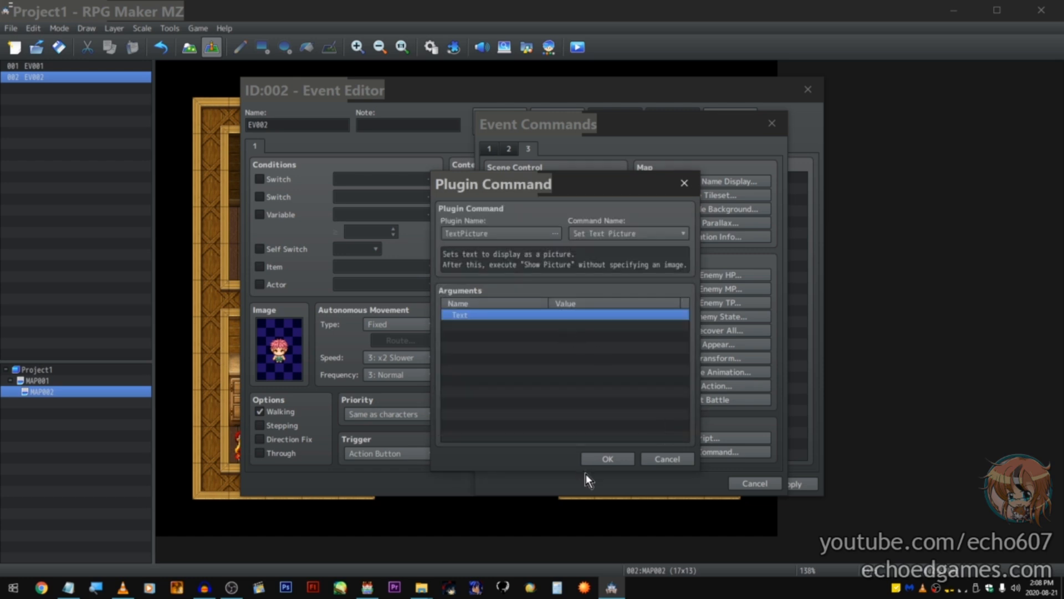
click(603, 455)
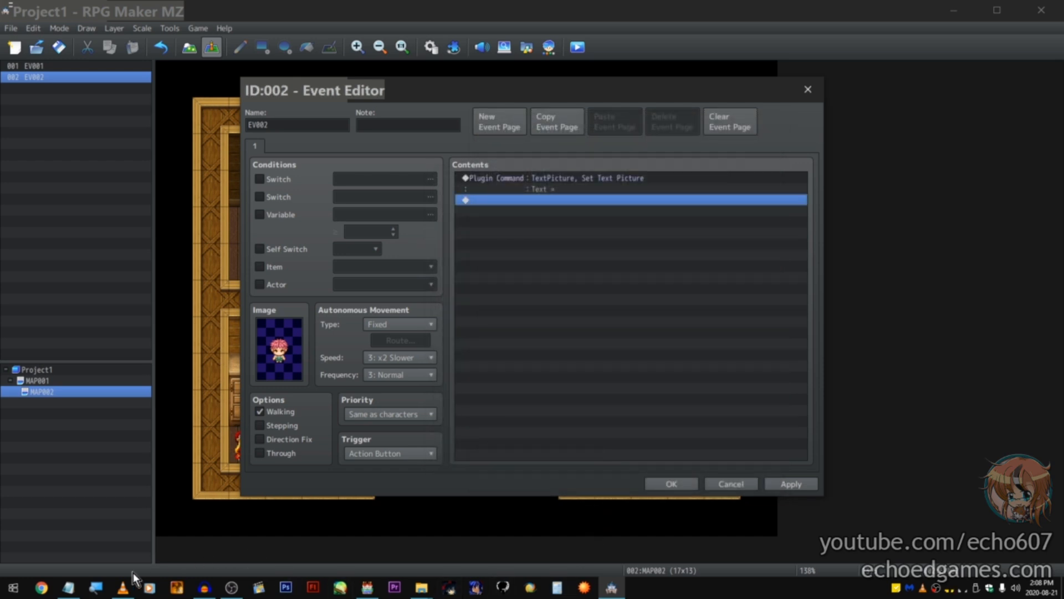
Step: Close the Notepad document and discard its text
right_click(68, 587)
click(78, 558)
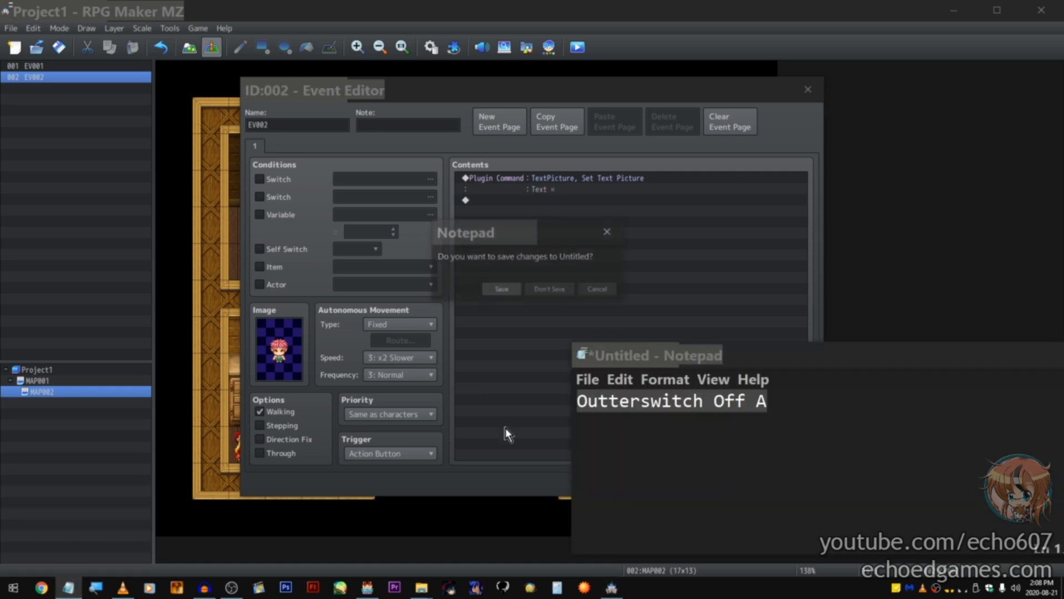
click(563, 292)
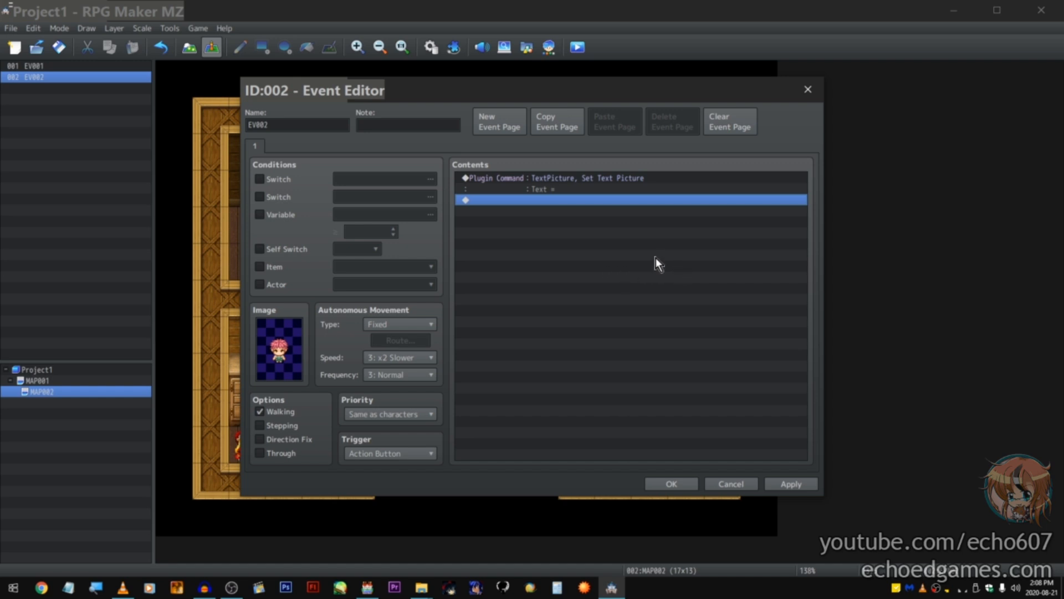
click(556, 180)
right_click(558, 176)
click(569, 190)
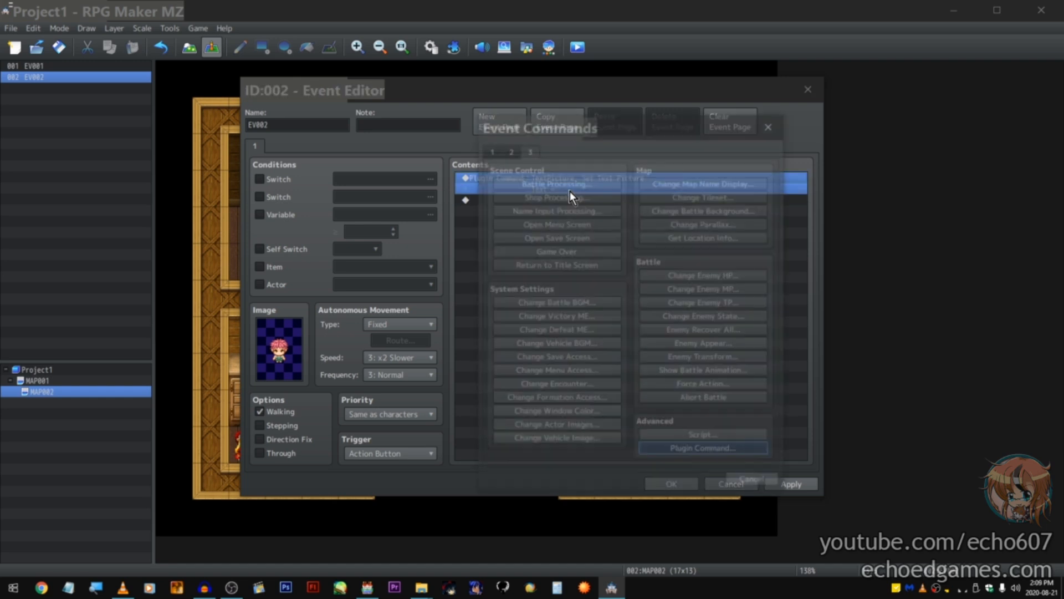
key(Escape)
Step: Edit the plugin command in the event contents and set its Text argument to "Hello World!"
right_click(674, 188)
click(685, 211)
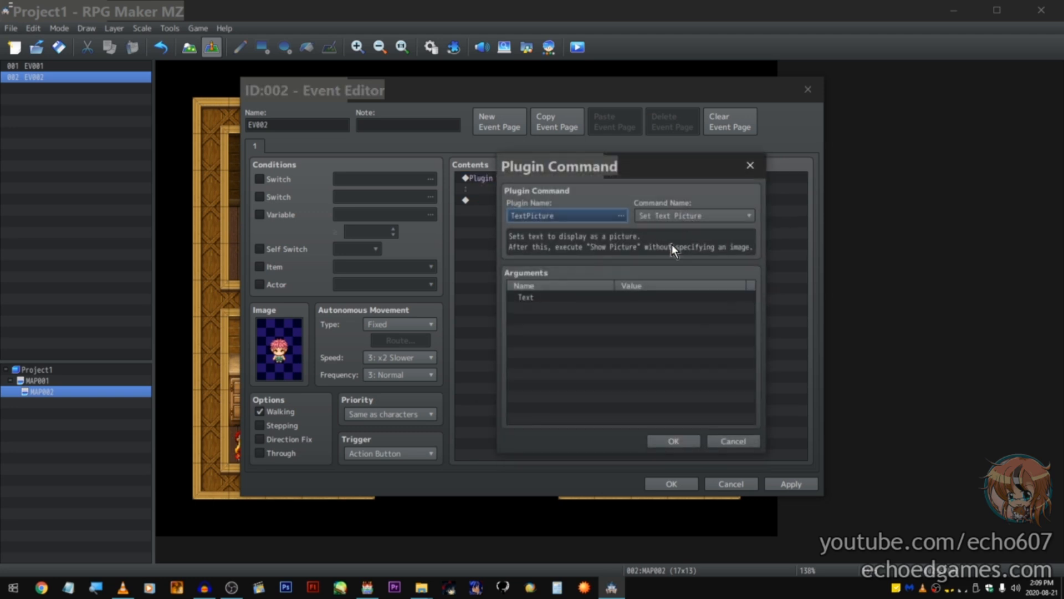
double_click(612, 299)
text(Hello World!)
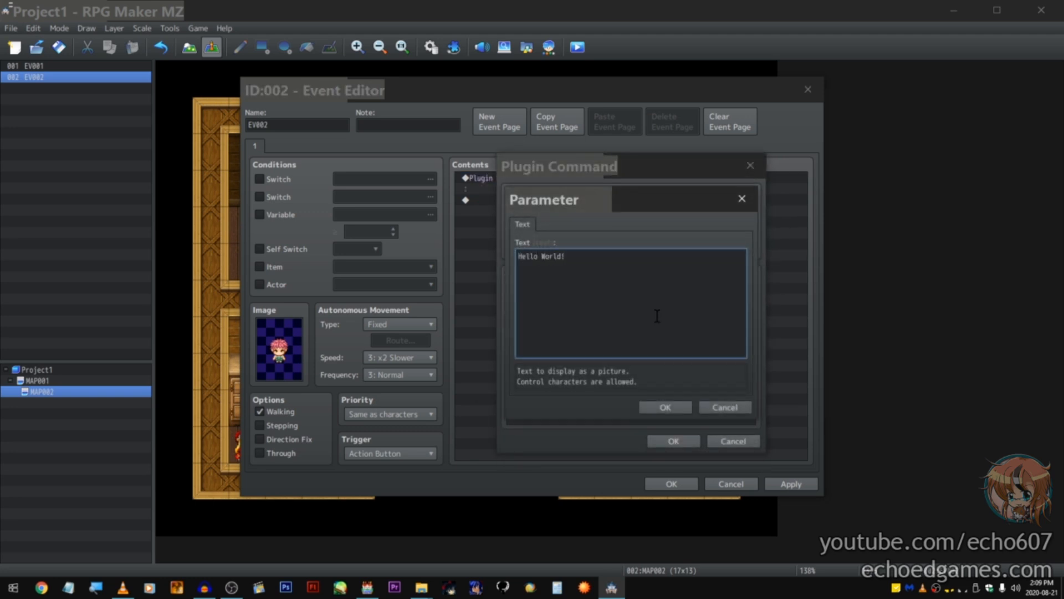
click(664, 407)
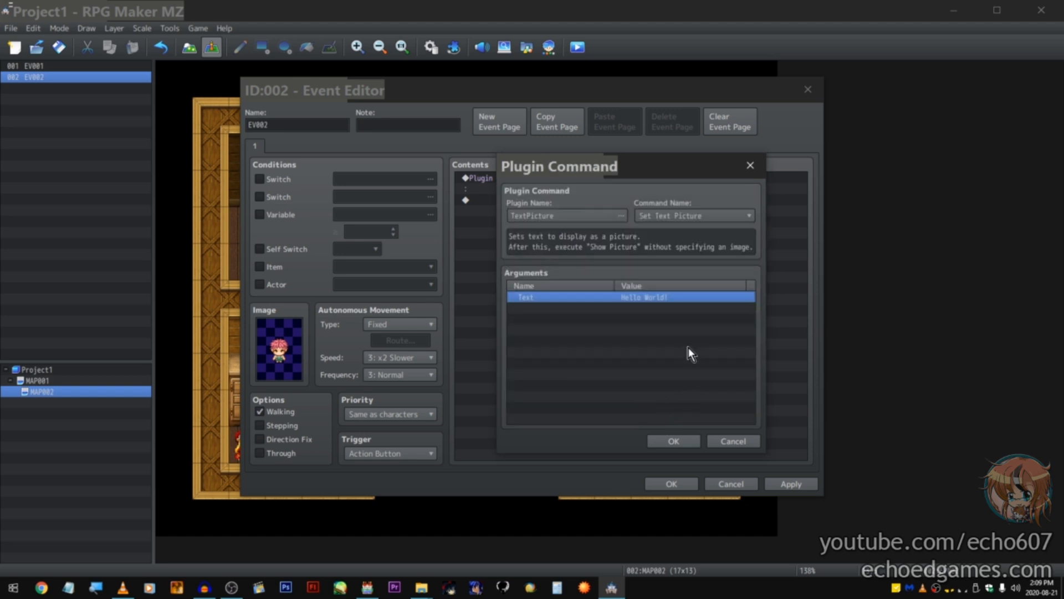
click(669, 441)
Step: Reopen the Set Text Picture plugin command and review its description and Text argument
right_click(602, 174)
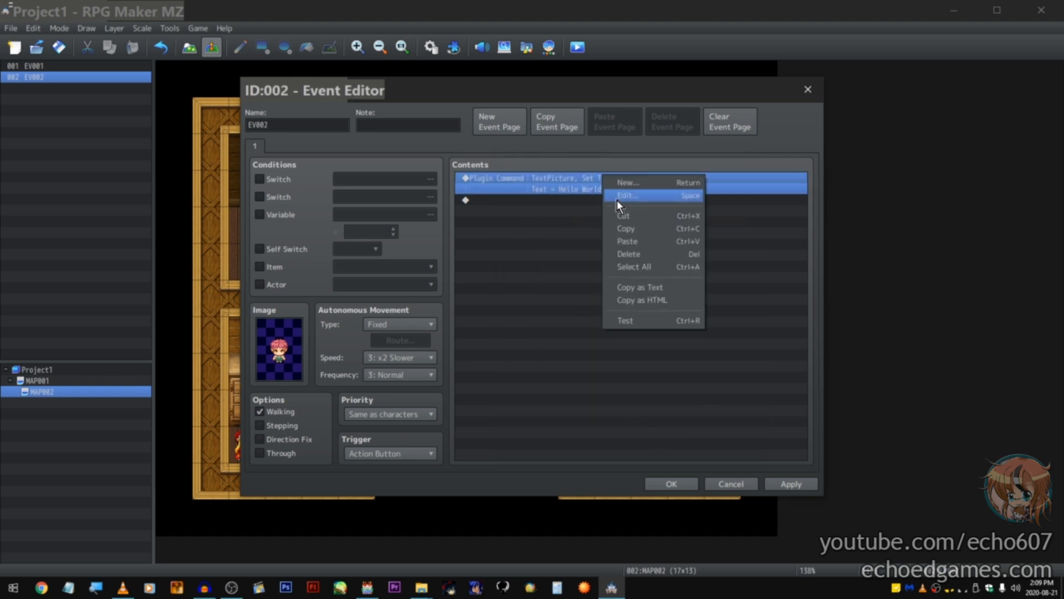
click(617, 200)
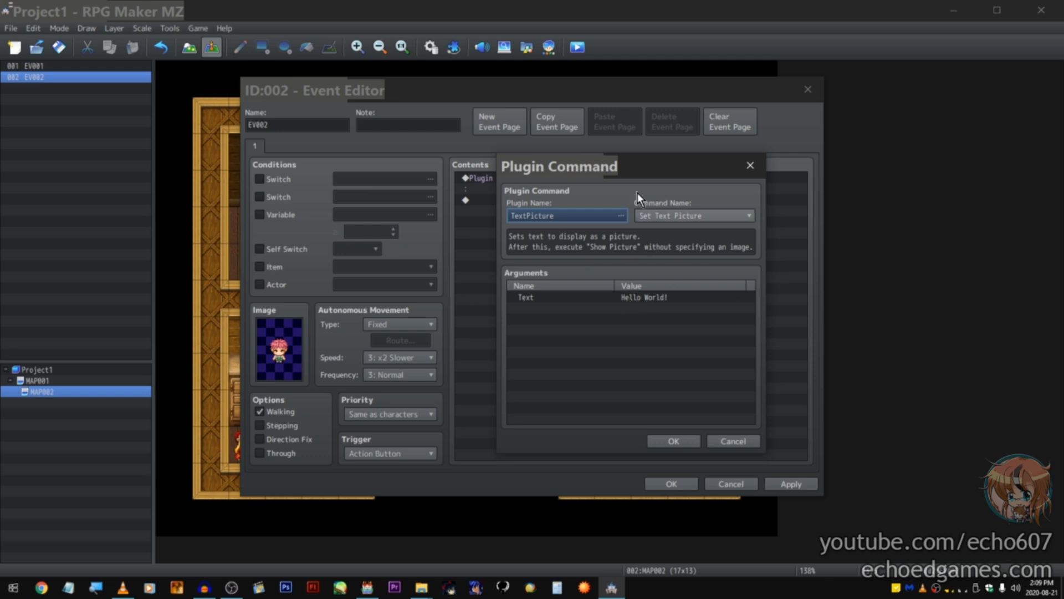
drag(632, 165, 605, 178)
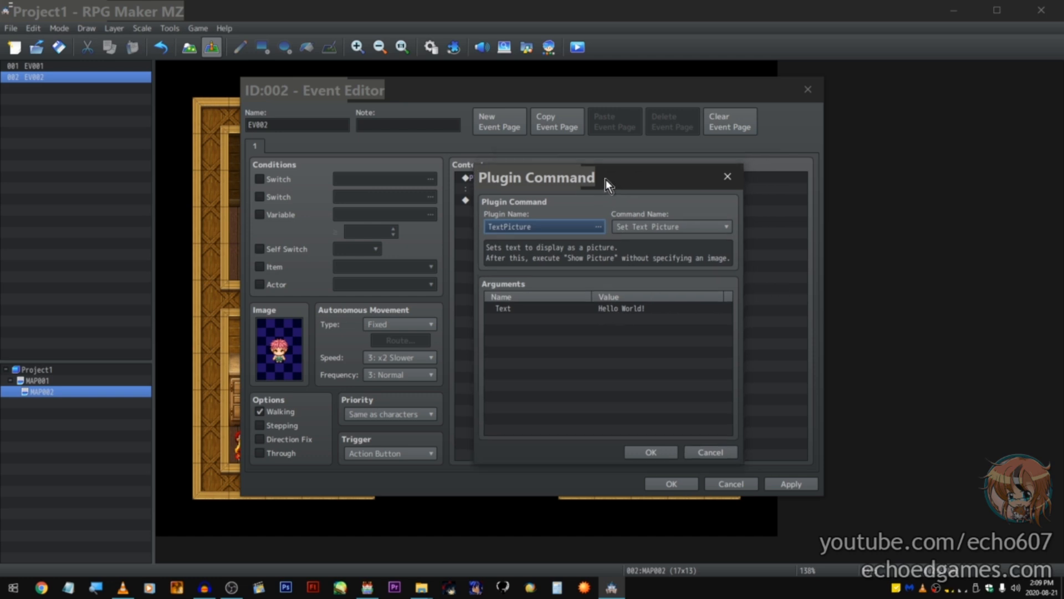
click(660, 308)
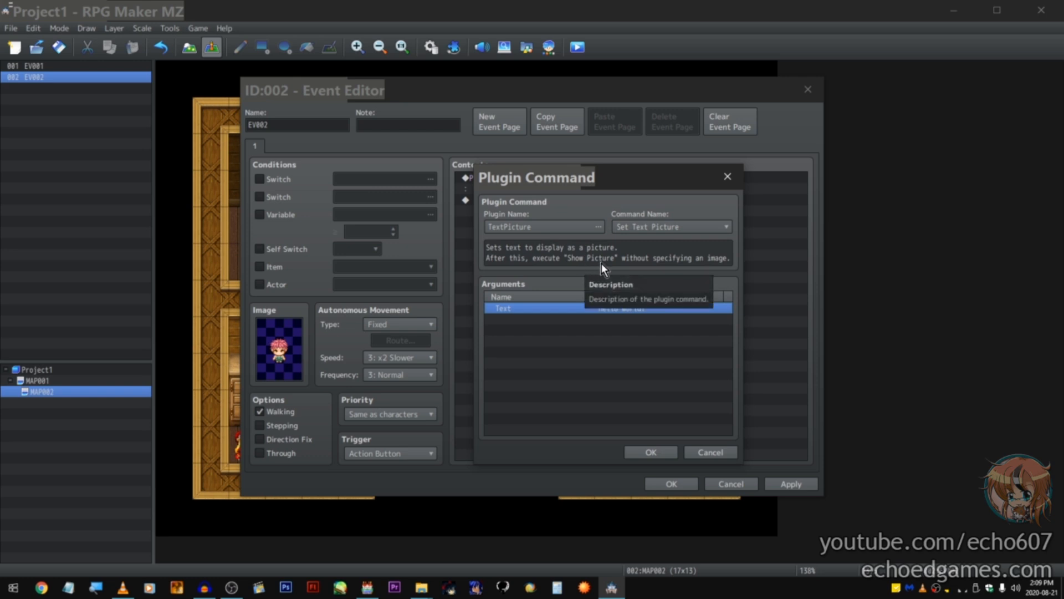
click(647, 451)
Step: Add a Show Picture command for picture 1 below the plugin command, without an image and with the default position and scale
double_click(620, 203)
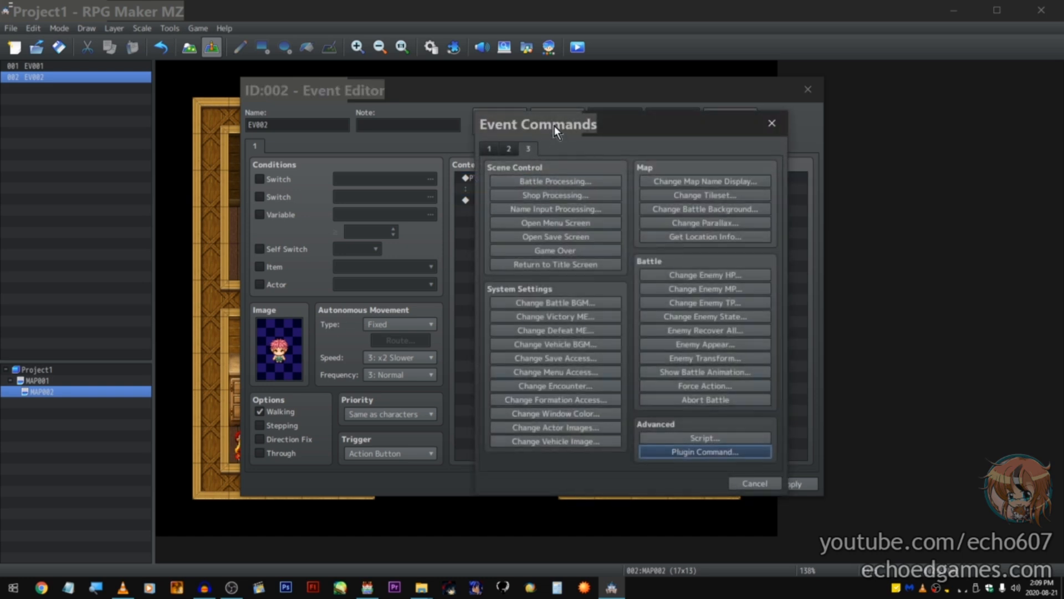
drag(554, 128, 761, 99)
click(723, 118)
click(824, 366)
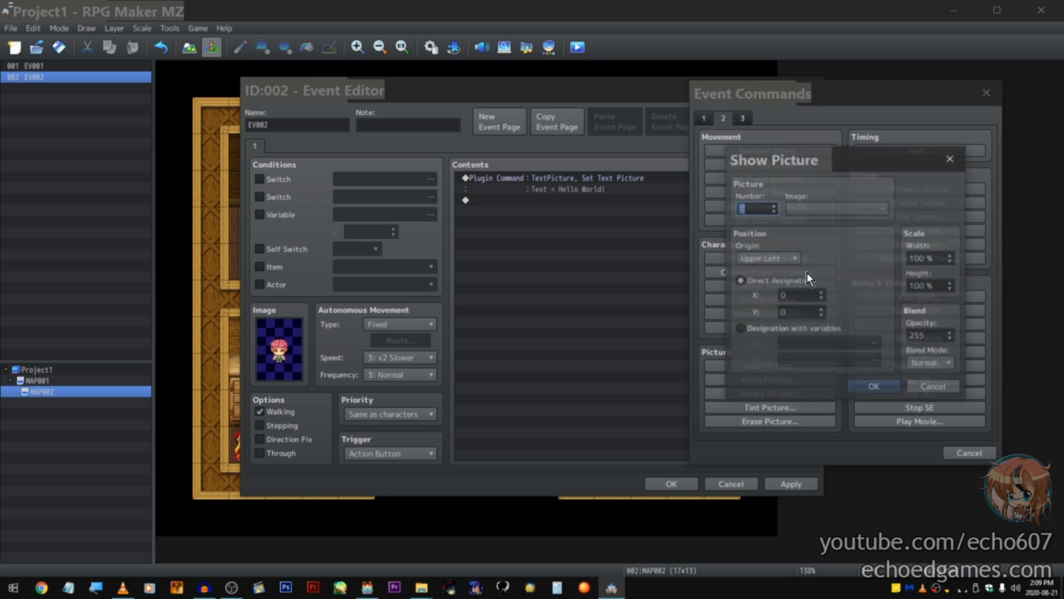
click(889, 387)
Step: Add a Show Choices command with the default Yes and No choices after the Show Picture command
double_click(614, 246)
click(489, 149)
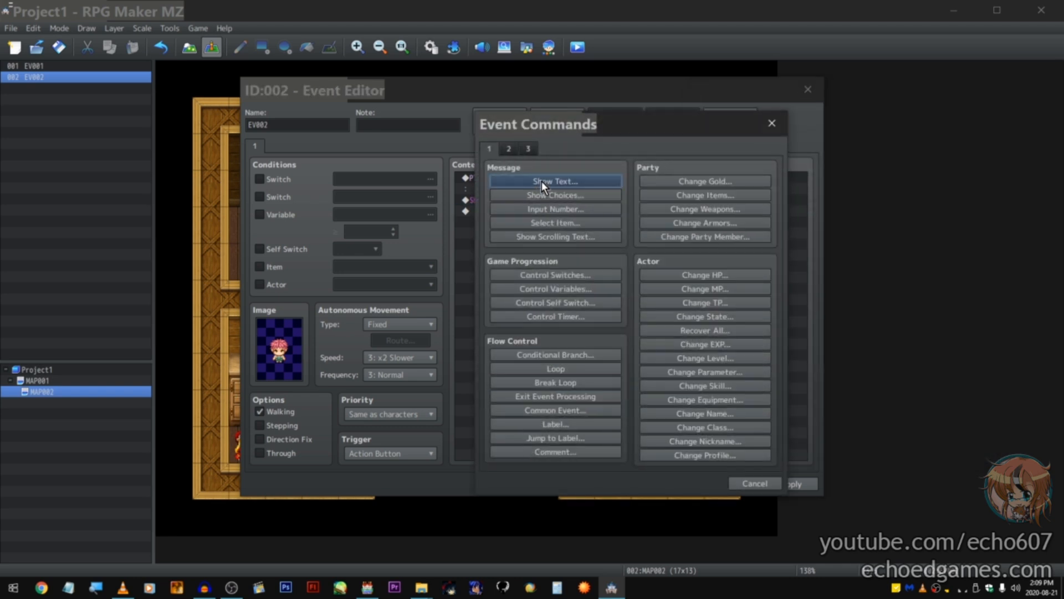
click(554, 195)
click(647, 376)
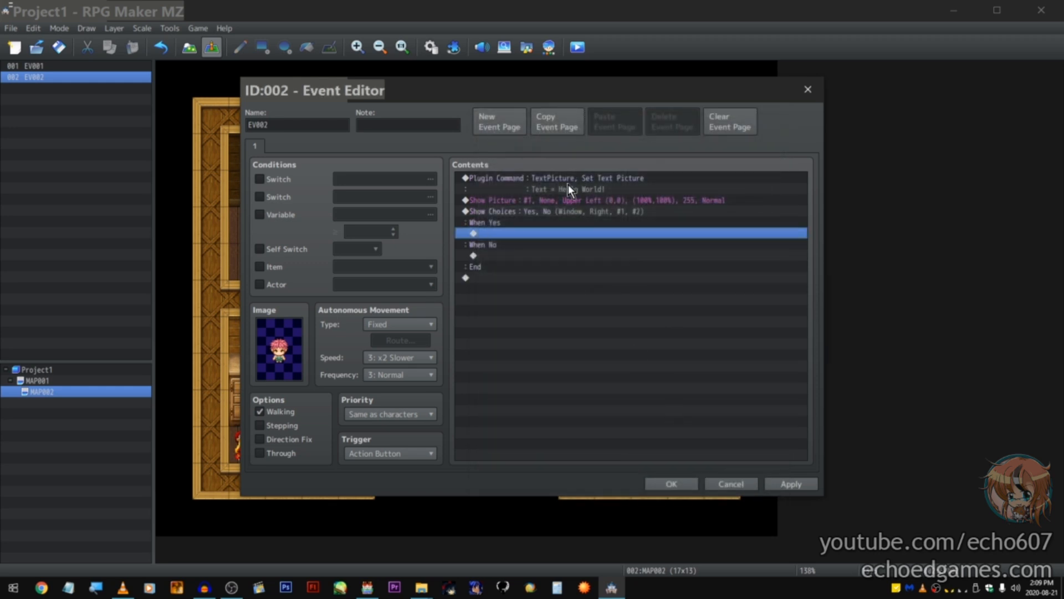
Step: Add a Move Picture command for picture 1 to the Yes branch with X -4 and a duration of 10 frames
double_click(531, 231)
click(514, 148)
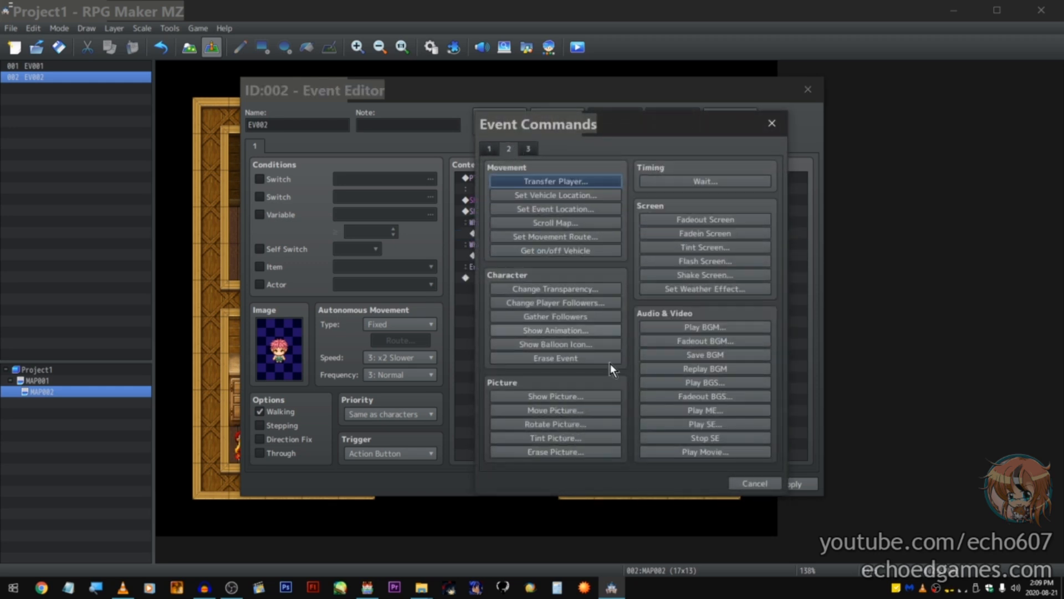
click(597, 408)
scroll(589, 303, down, 4)
double_click(546, 409)
text(10)
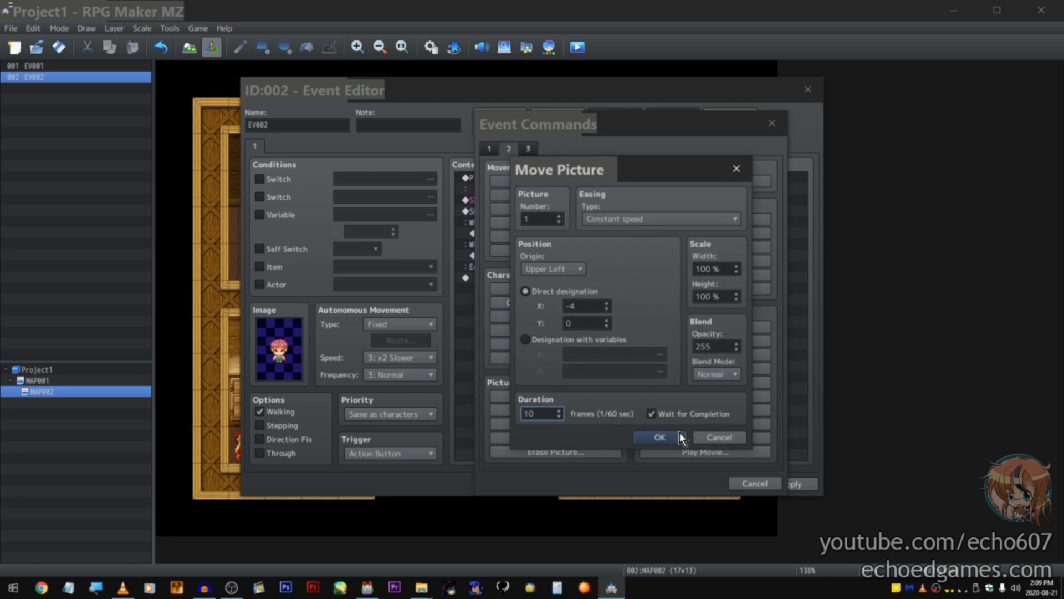
click(659, 437)
Step: Add a Control Self Switch command with its default settings to the event contents
double_click(576, 204)
click(491, 150)
click(590, 299)
click(610, 342)
Step: Create a second event page conditioned on self switch A, and delete that page and the selected command
click(519, 128)
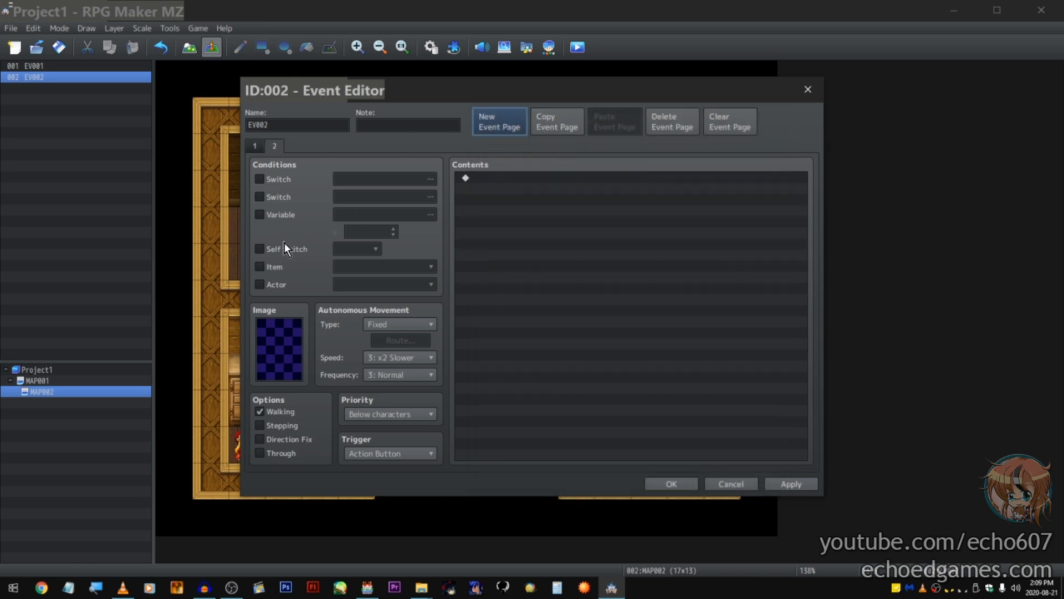
click(287, 246)
double_click(598, 236)
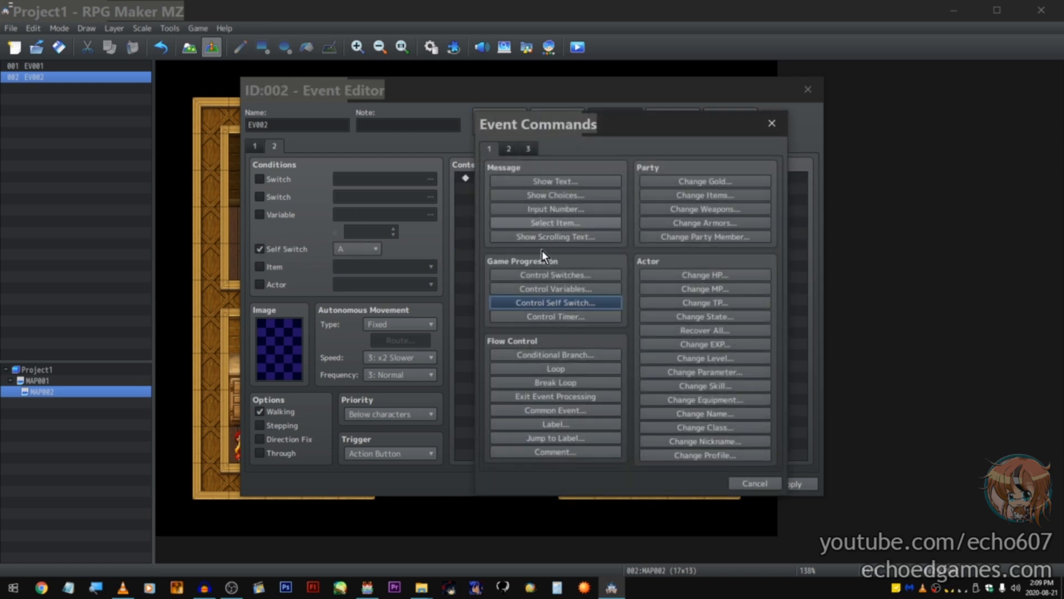
click(505, 150)
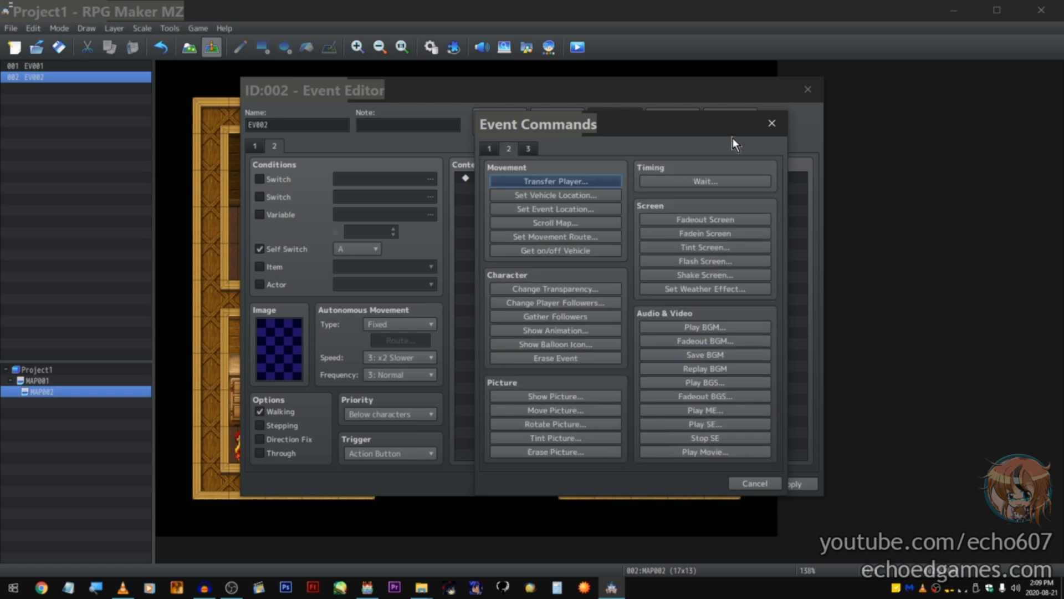
key(Escape)
click(673, 126)
key(Delete)
Step: Add a Loop to the Yes branch and insert a Move Picture command for picture 1 inside it
double_click(585, 233)
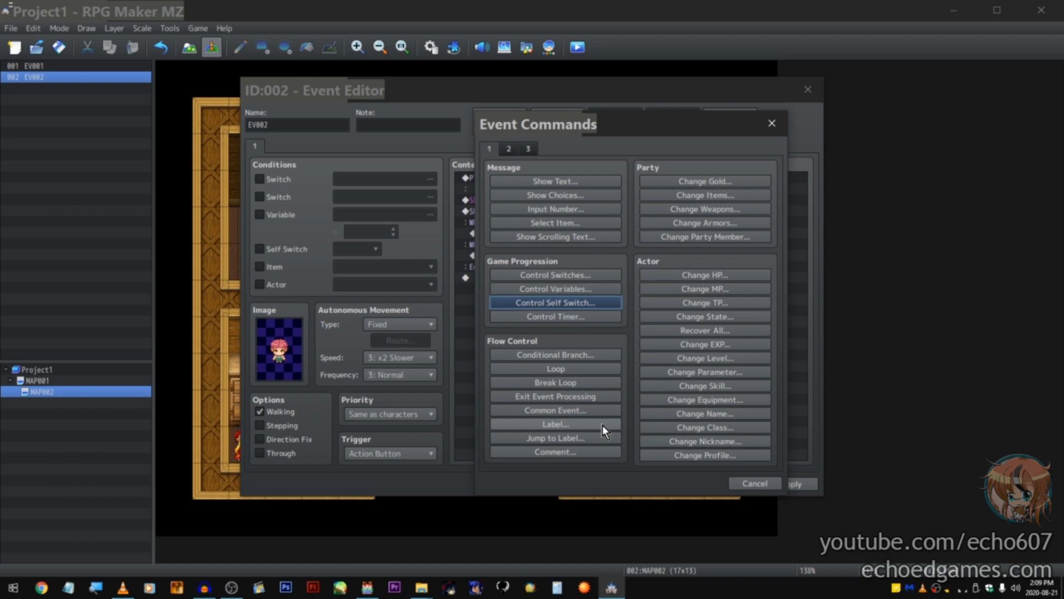
click(594, 369)
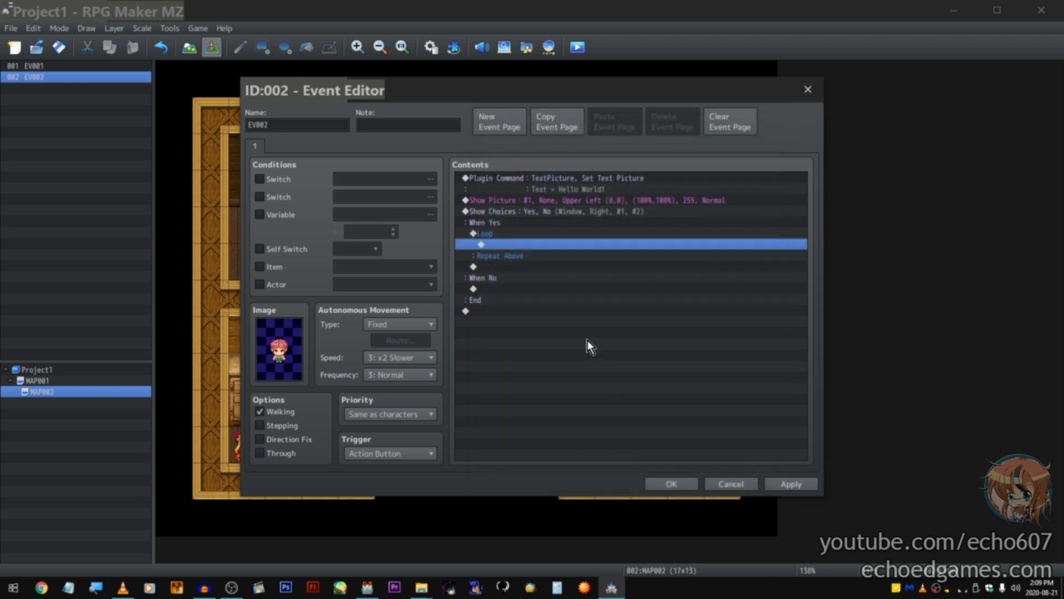
double_click(582, 244)
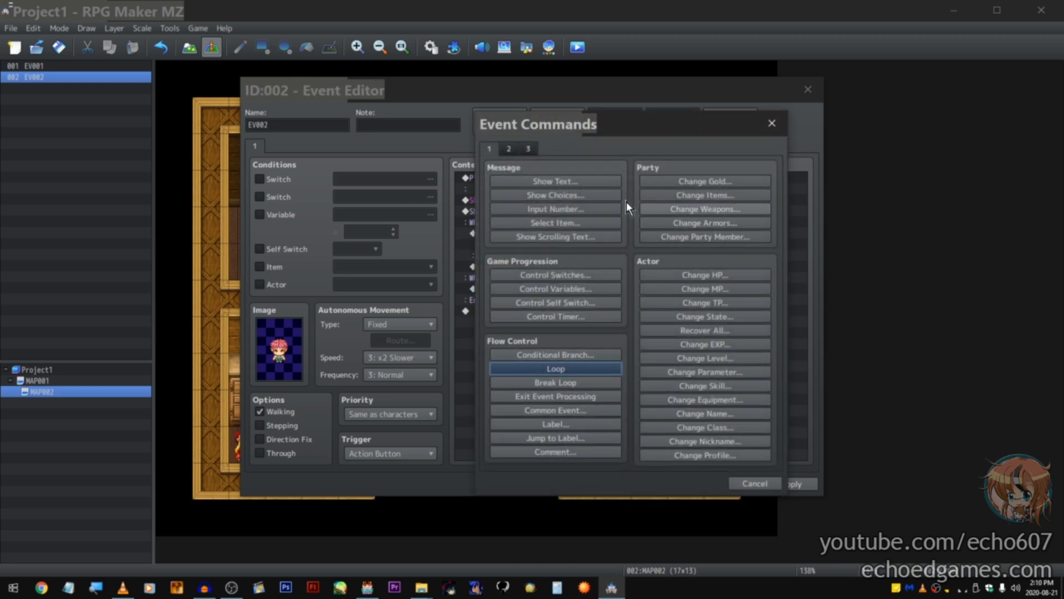
click(510, 149)
click(566, 413)
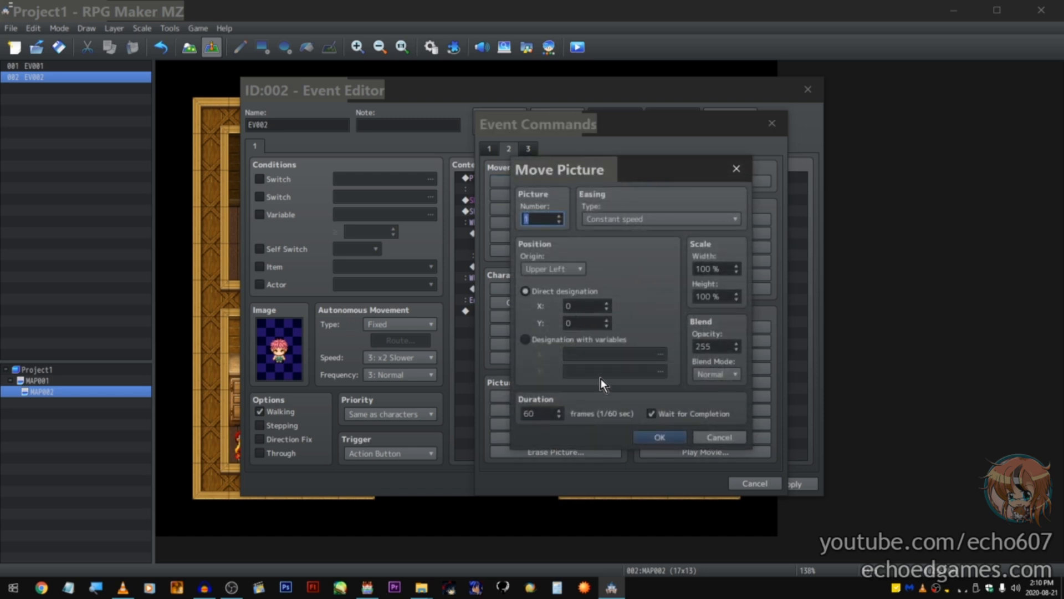
double_click(538, 412)
key(Escape)
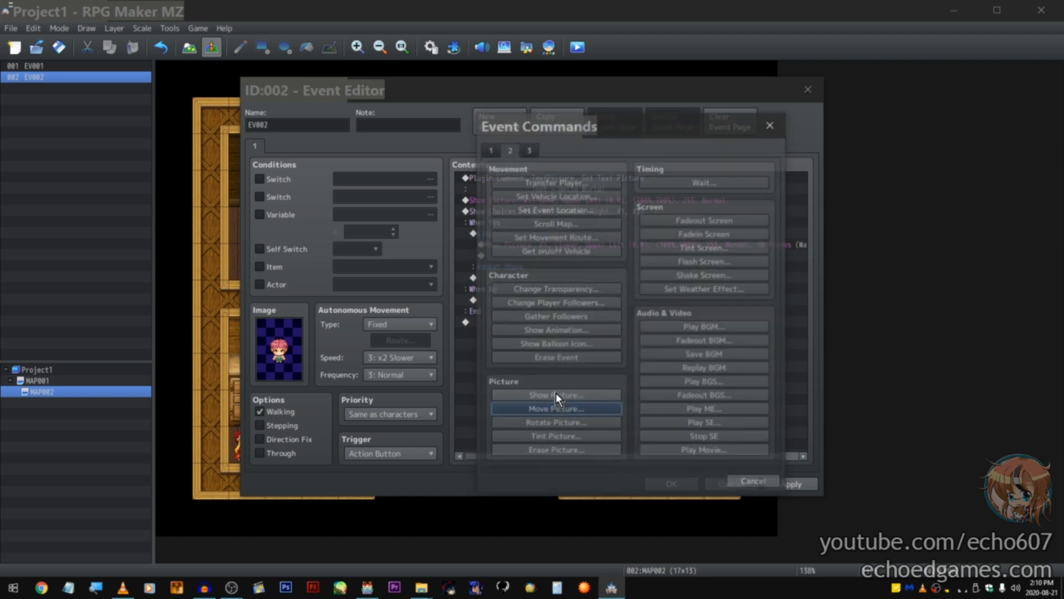
Step: Add a second Move Picture command for picture 1 inside the Yes branch loop, with X 10 and a duration of 5 frames
click(607, 413)
double_click(571, 307)
text(10)
double_click(542, 413)
text(10)
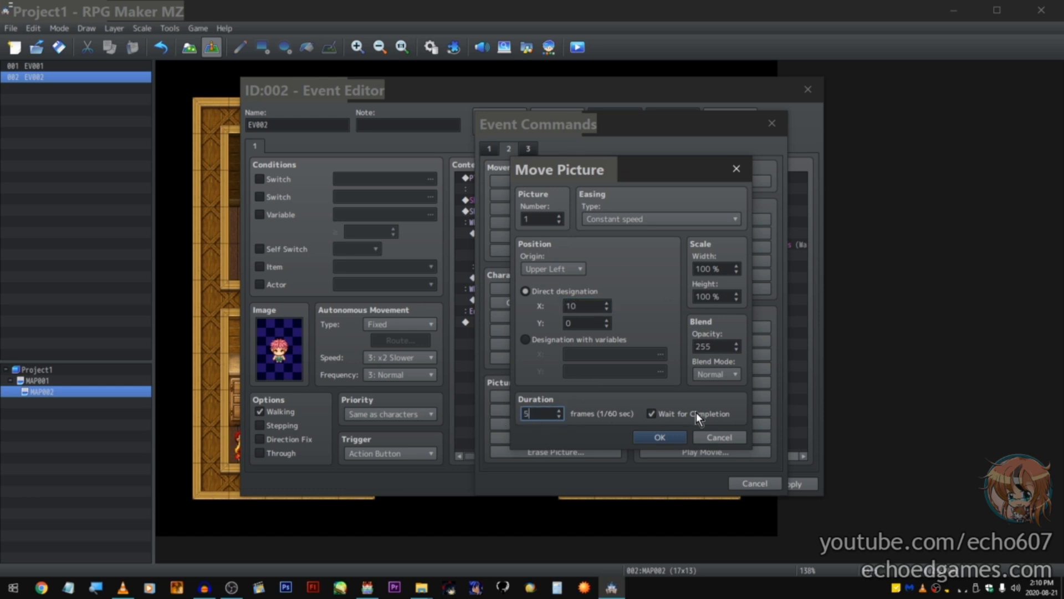
click(653, 433)
double_click(651, 434)
click(734, 480)
Step: Set the duration of the first Move Picture command in the Yes loop to 5 frames
double_click(611, 247)
double_click(542, 413)
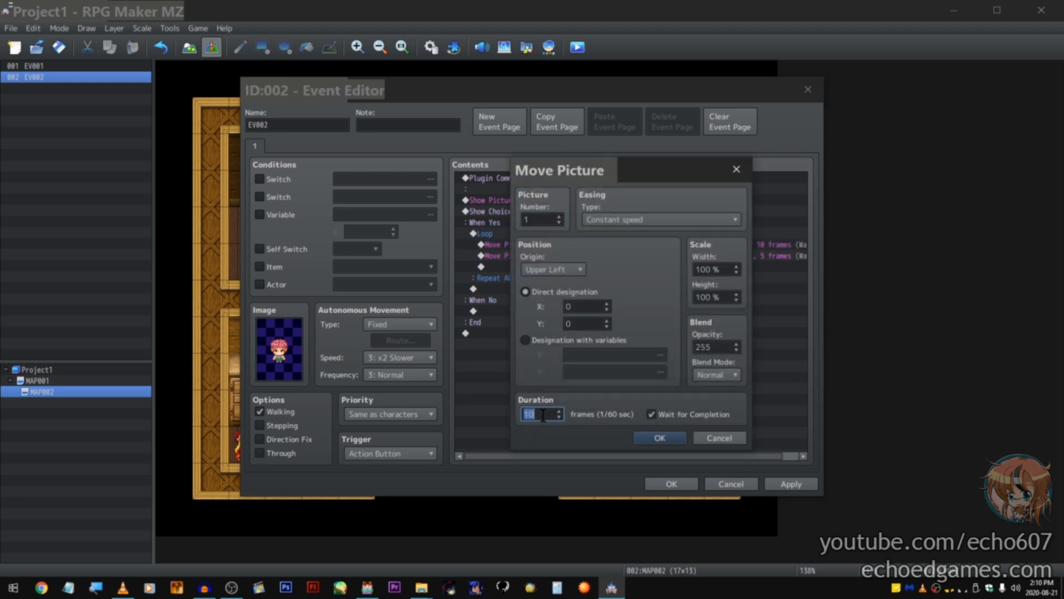
text(5)
key(Return)
click(604, 258)
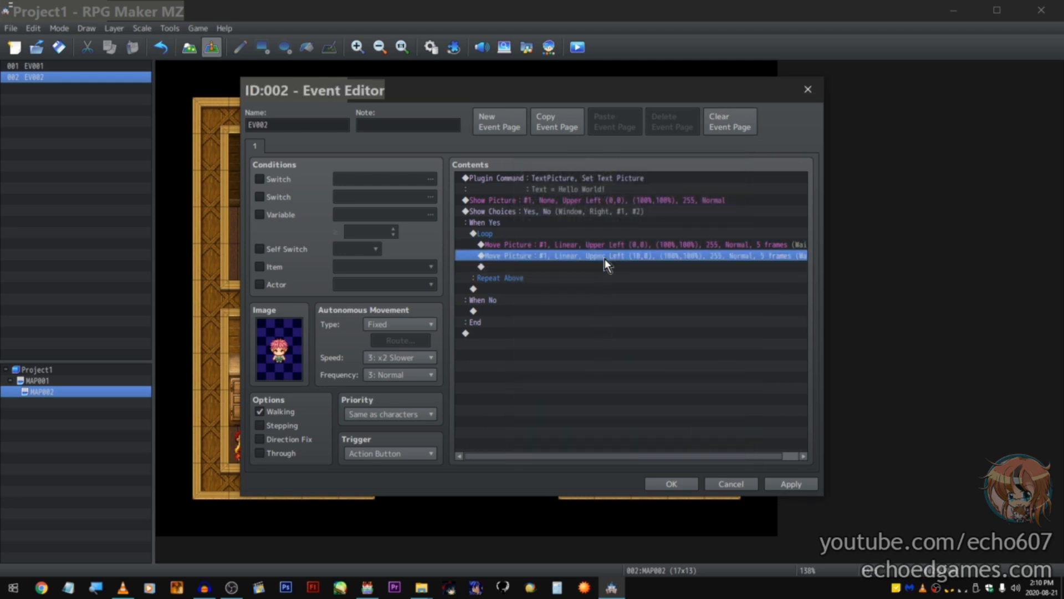
Step: Add a Move Picture command for picture 1 to the No branch with a duration of 10 frames
double_click(567, 308)
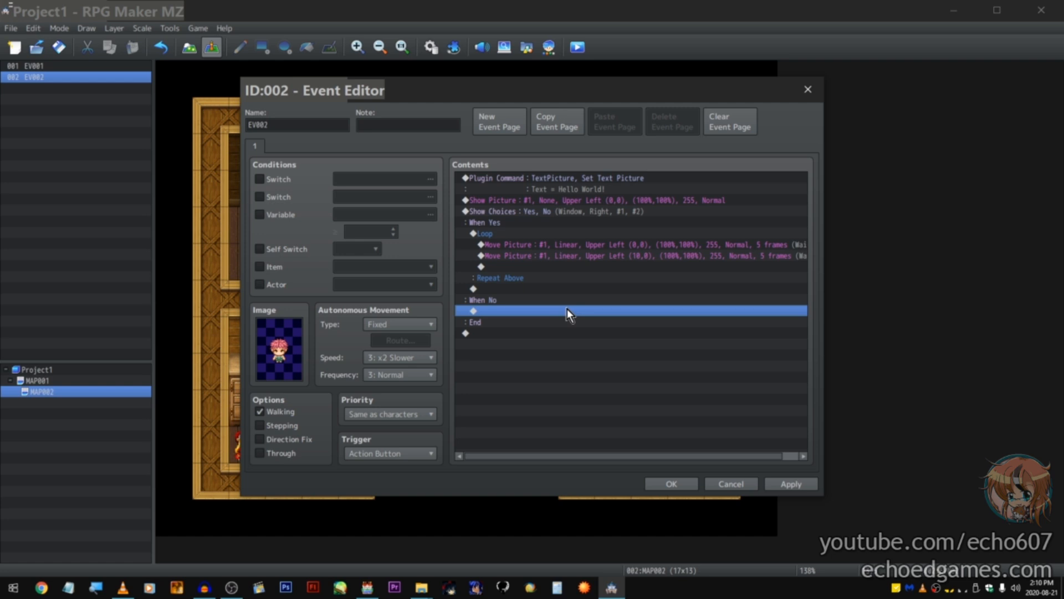
click(597, 410)
double_click(540, 413)
text(0%,)
text(10)
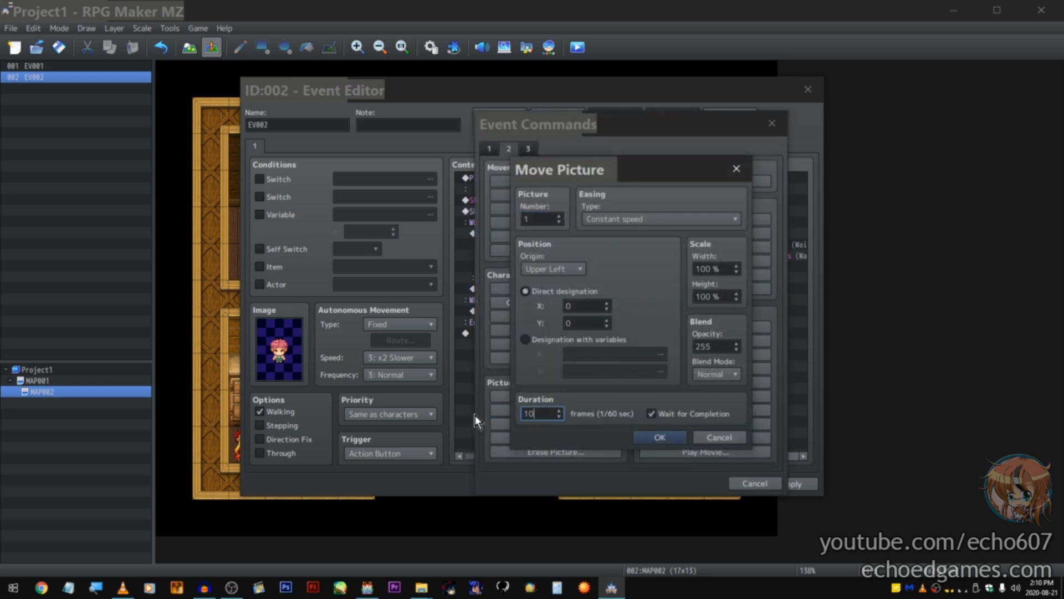
key(Return)
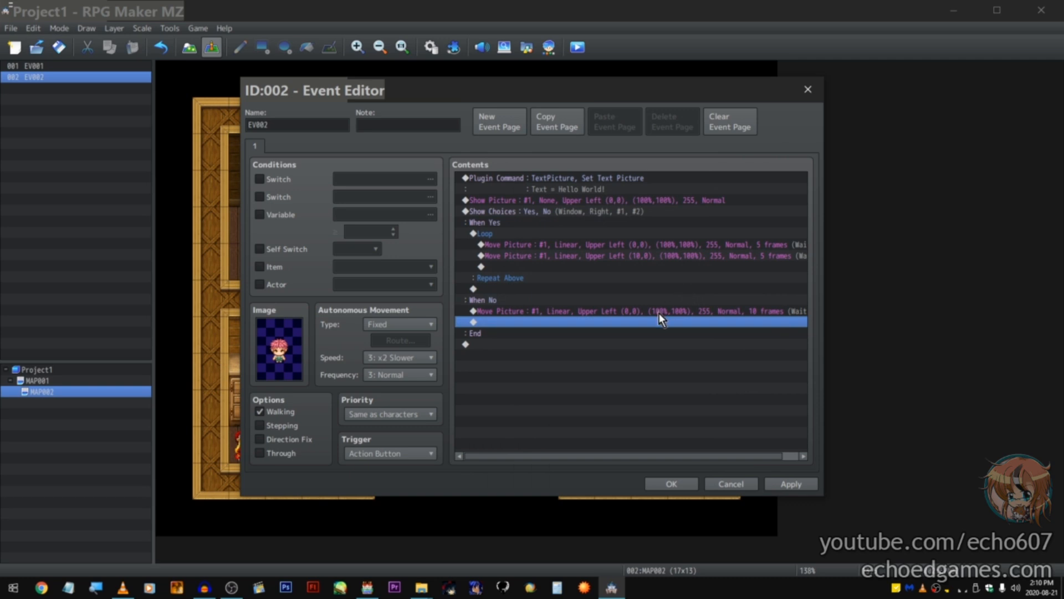
Step: Add another Move Picture command for picture 1 to the No branch with opacity 0 and a duration of 10 frames
double_click(658, 313)
key(Escape)
double_click(587, 324)
key(Return)
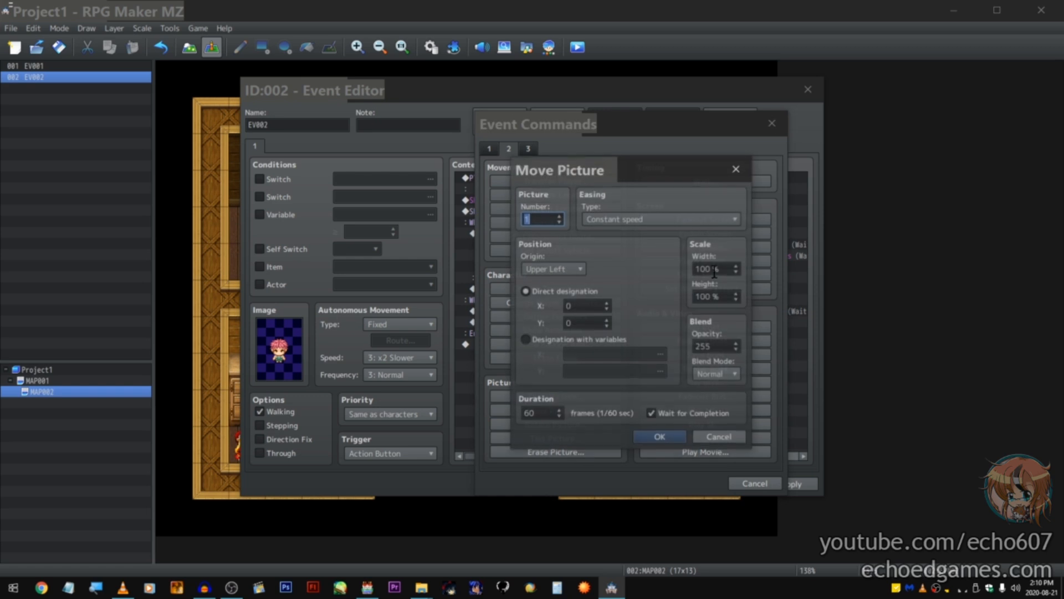
double_click(704, 346)
text(0)
double_click(532, 413)
text(10)
key(Return)
Step: Reorder the No branch so the Move Picture command with opacity 0 comes before the one with opacity 255
click(575, 323)
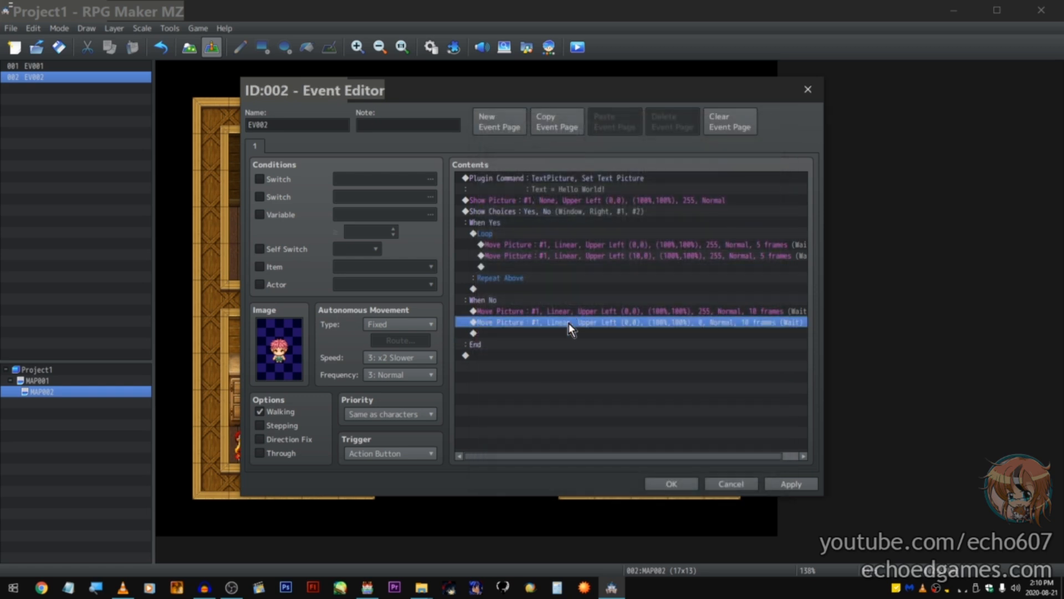
click(576, 333)
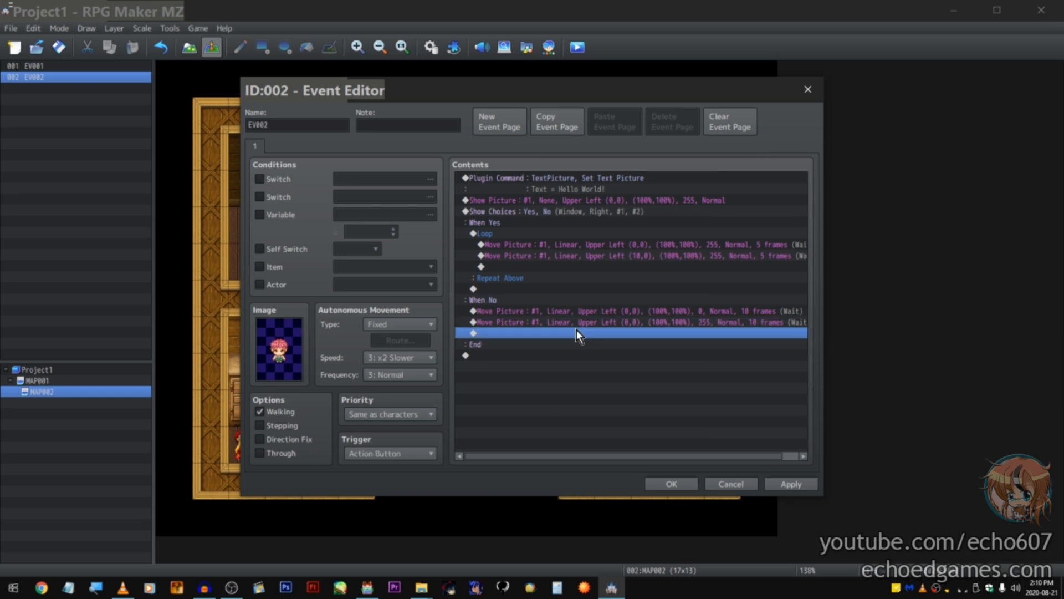
click(582, 316)
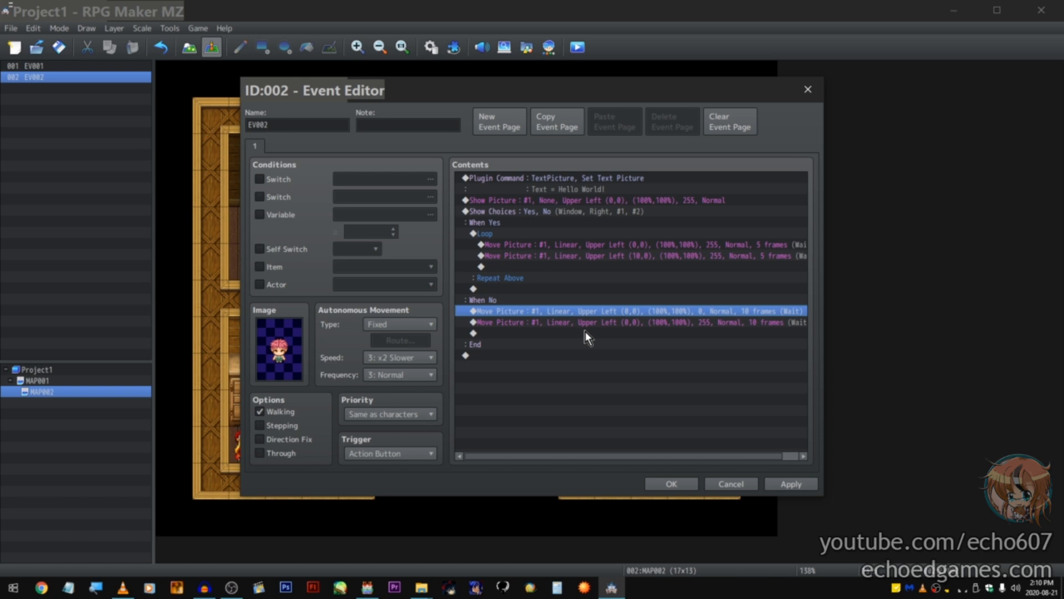
click(583, 327)
click(584, 342)
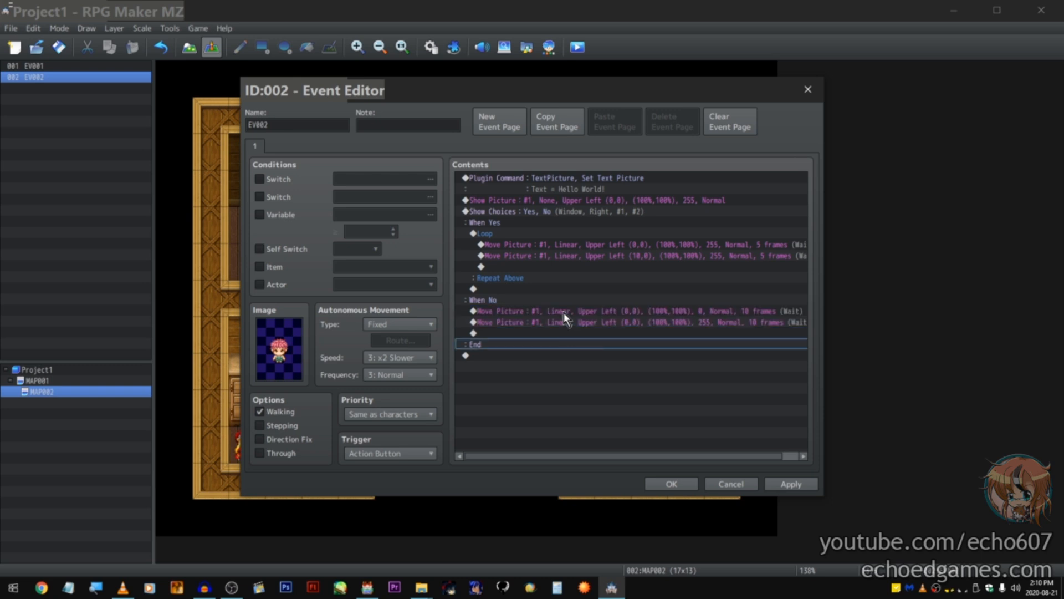
Step: Add a Loop to the No branch and move both of its Move Picture commands inside the loop
double_click(590, 354)
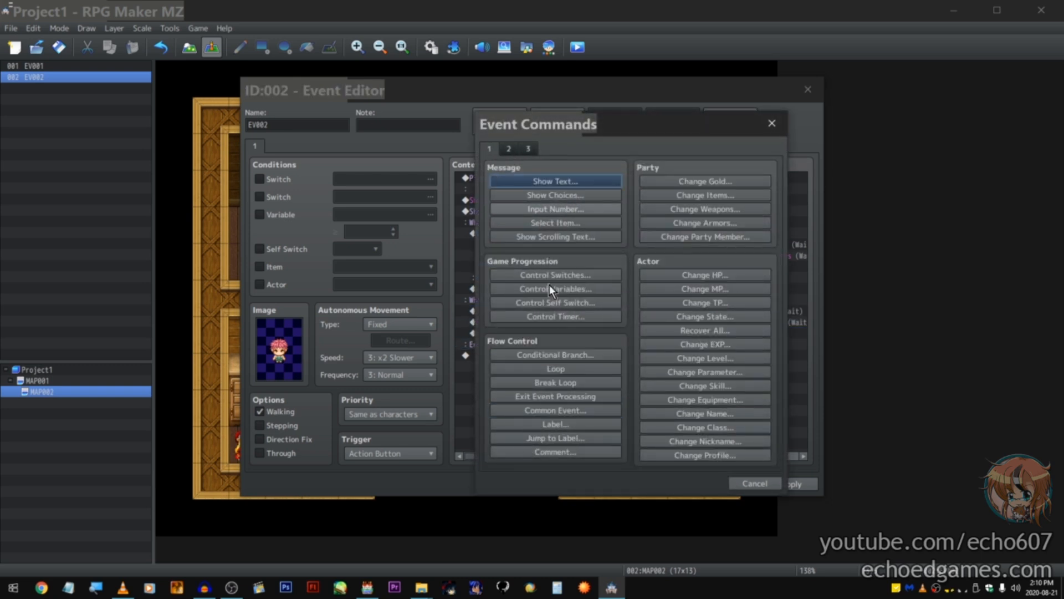
click(579, 369)
click(564, 343)
drag(554, 342, 537, 352)
key(ctrl+x)
click(528, 324)
key(ctrl+v)
click(557, 363)
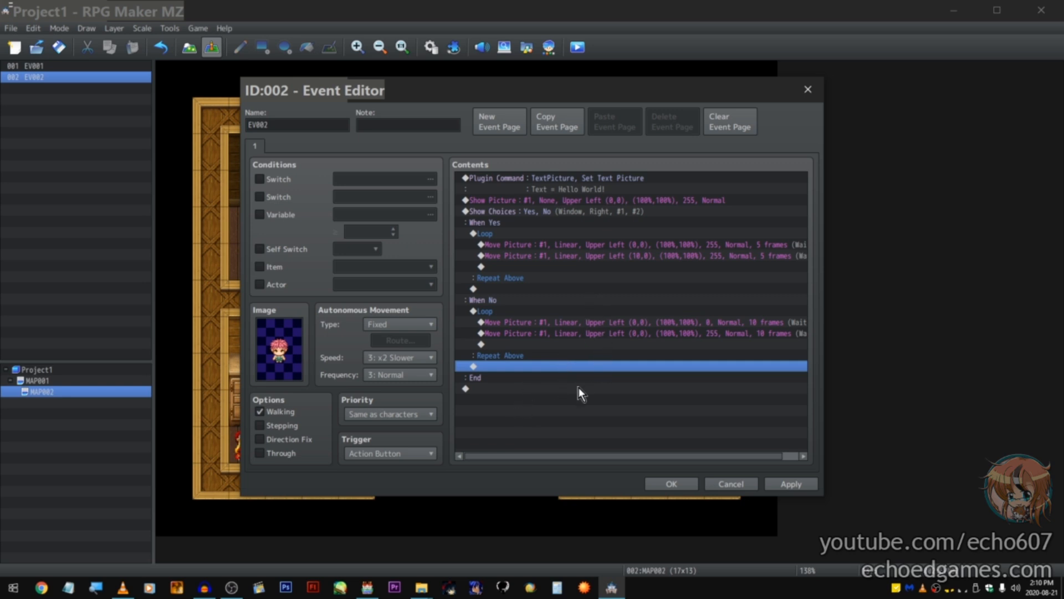
double_click(543, 366)
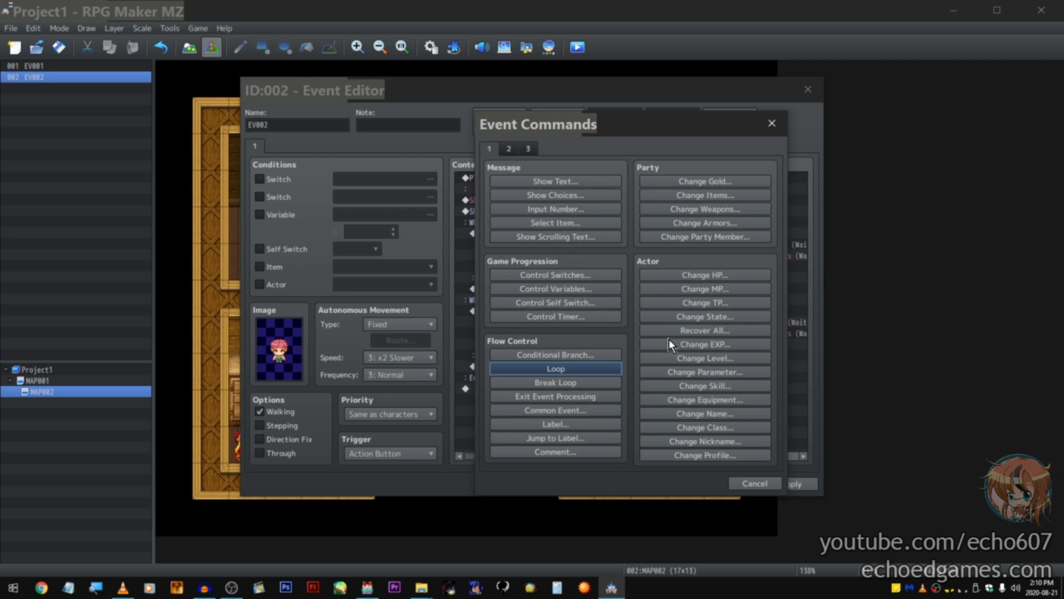
click(756, 485)
Step: Add choices 3, 4, 5 and 6 to the Show Choices command
double_click(568, 211)
click(581, 306)
click(581, 320)
click(583, 336)
click(584, 355)
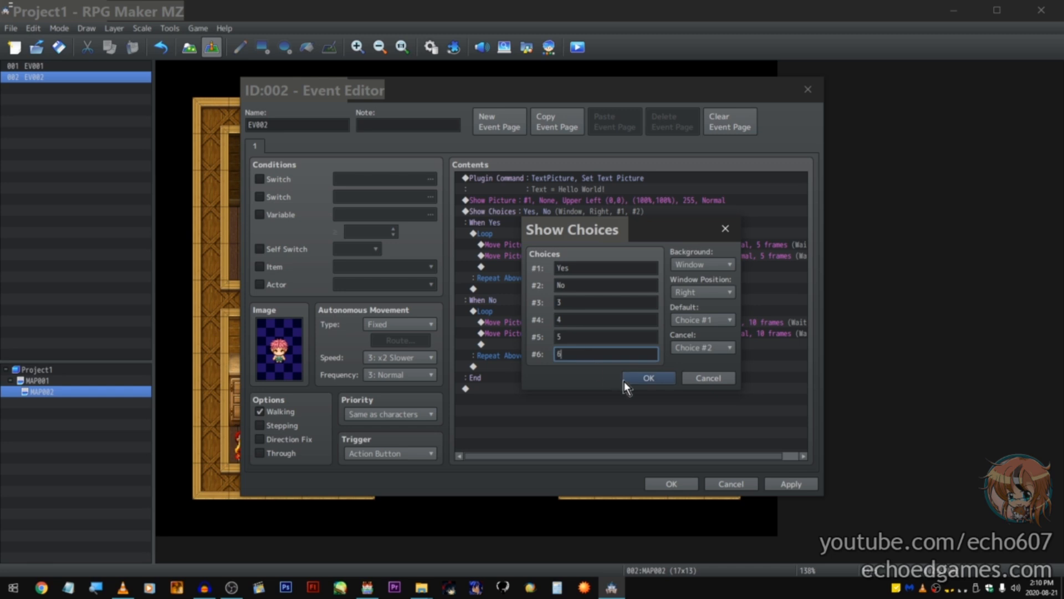
click(626, 380)
Step: Add a Tint Picture command for picture 1 to the choice 3 branch with red -255, green -255, blue 255, gray 255 and 10 frames
click(582, 358)
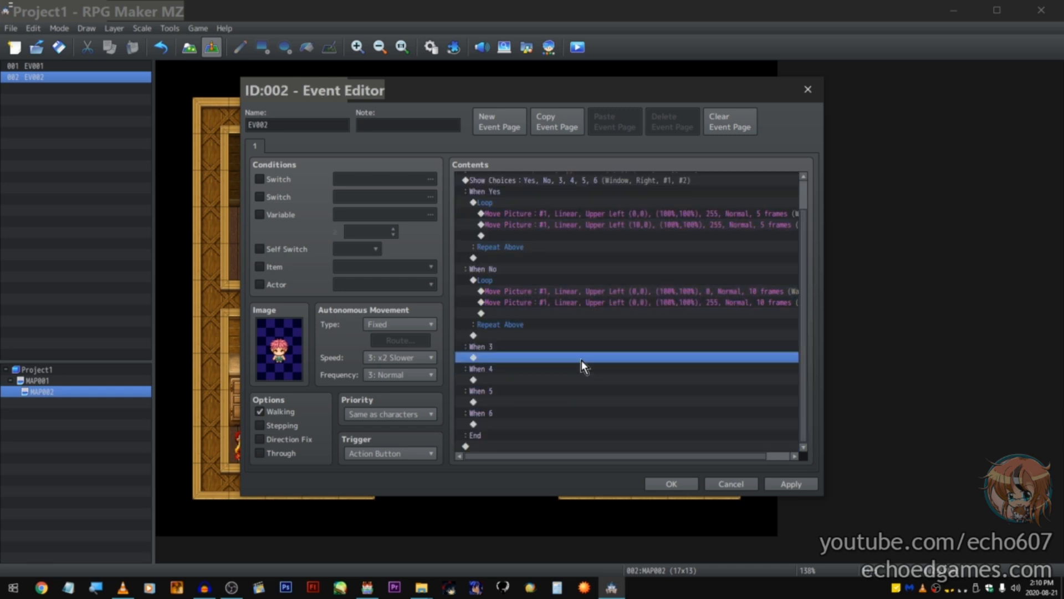
double_click(581, 359)
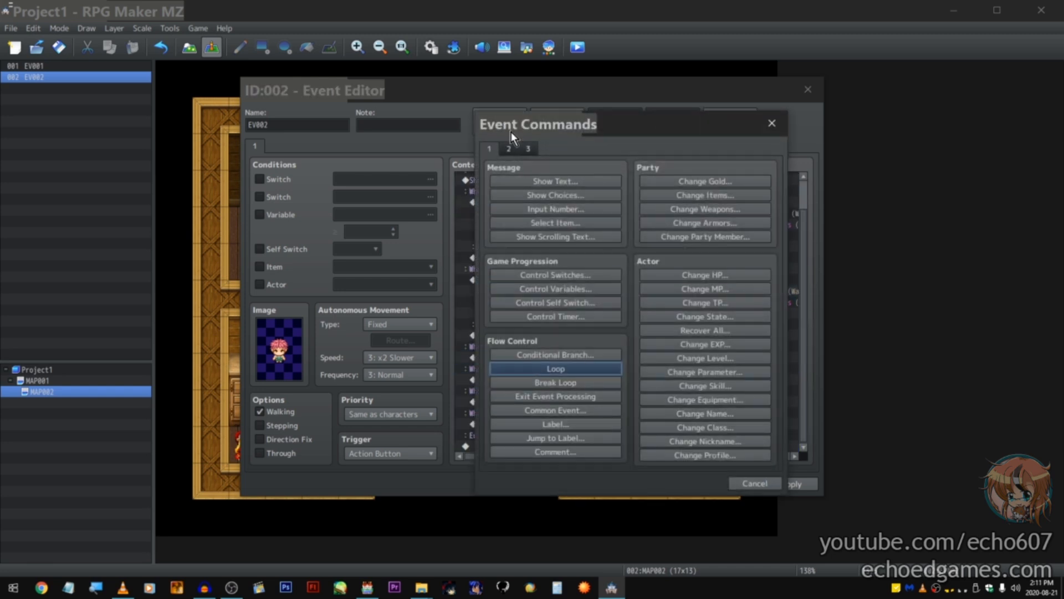
click(595, 435)
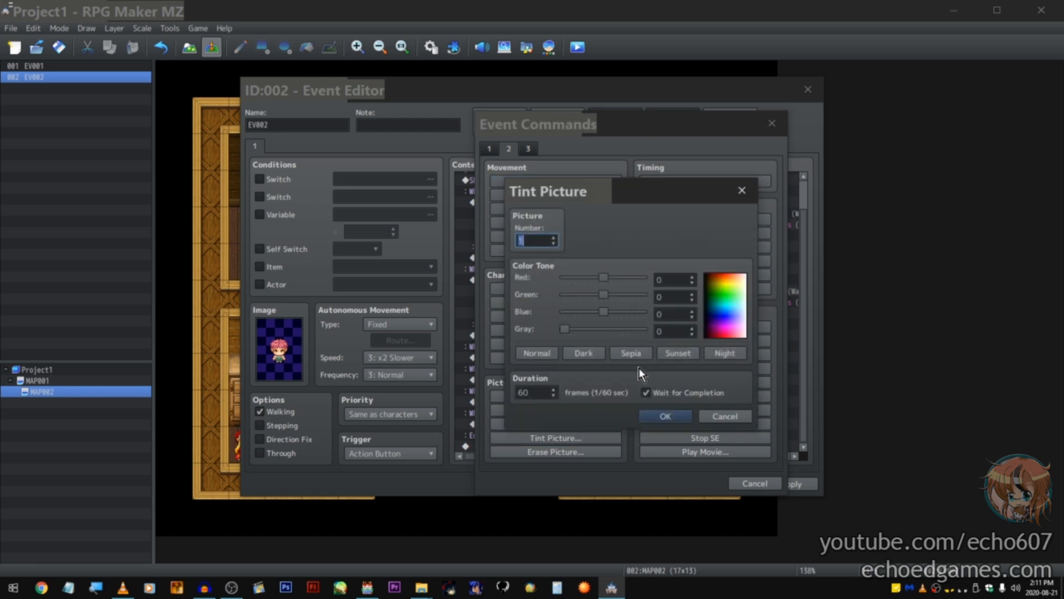
drag(565, 330, 544, 282)
click(644, 294)
drag(643, 294, 486, 291)
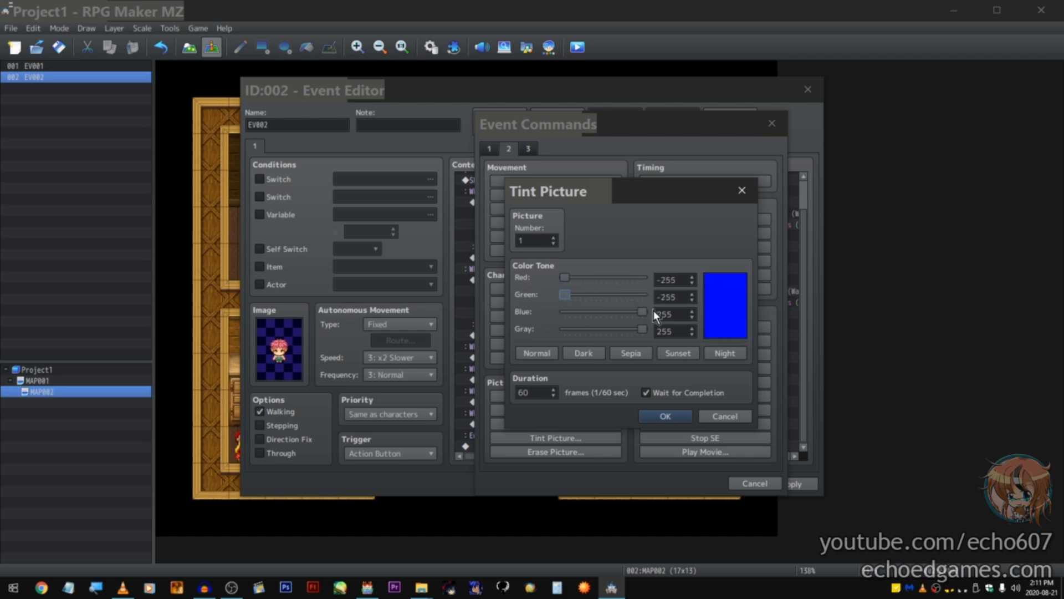
double_click(542, 390)
text(10)
key(Return)
Step: Add a Rotate Picture command for picture 1 with speed 6 to the choice 4 branch and start a new command in the choice 5 branch
double_click(526, 380)
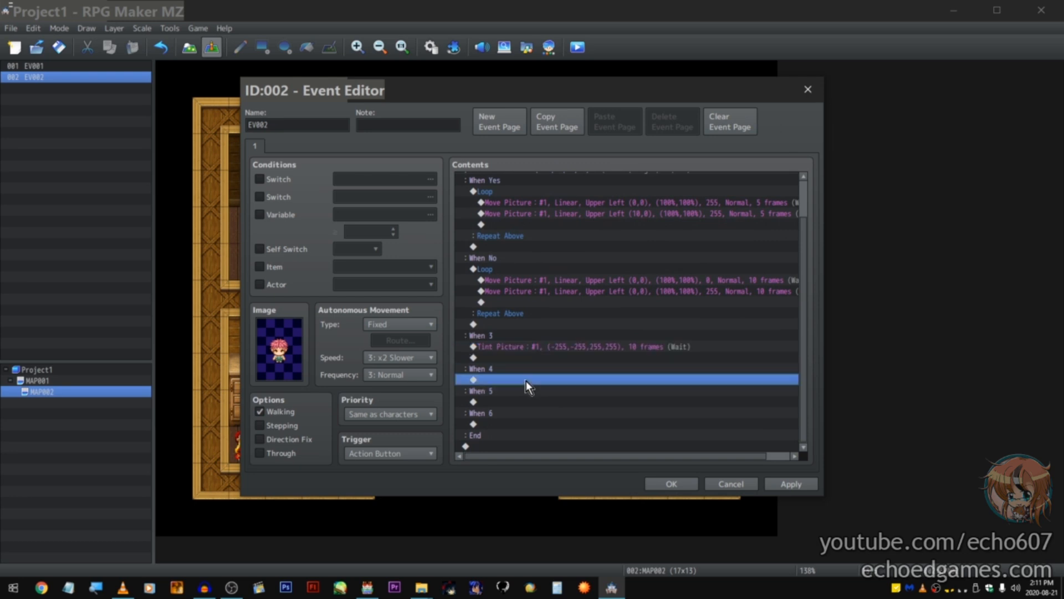
click(611, 425)
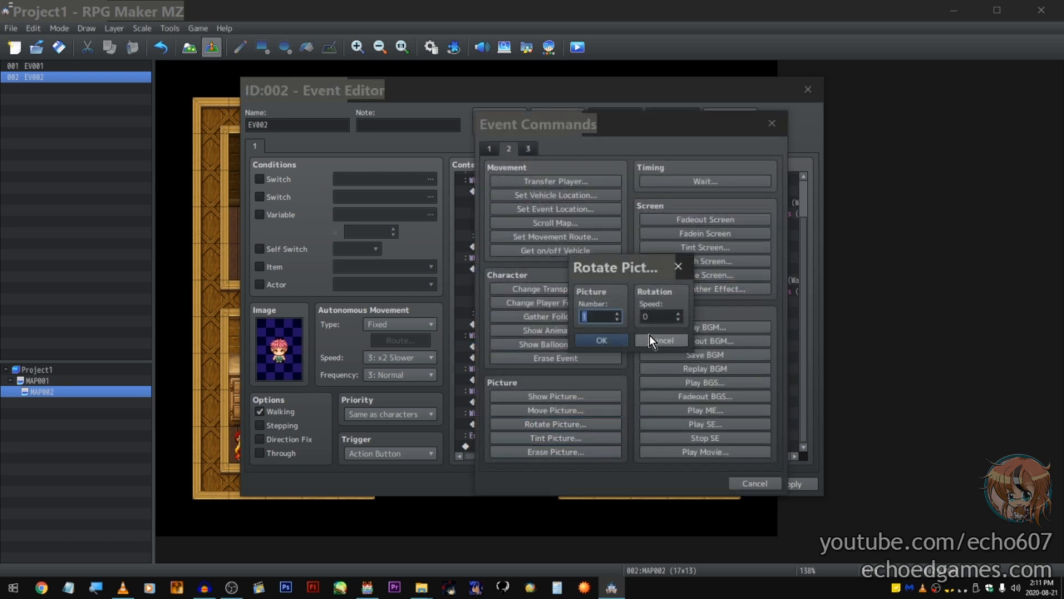
click(602, 340)
double_click(552, 401)
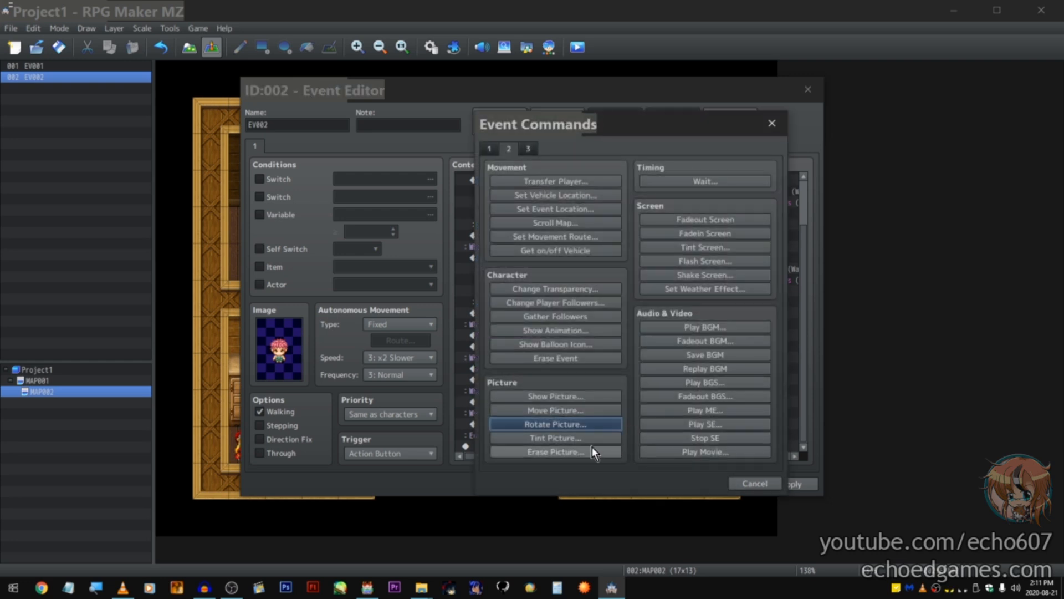
click(583, 410)
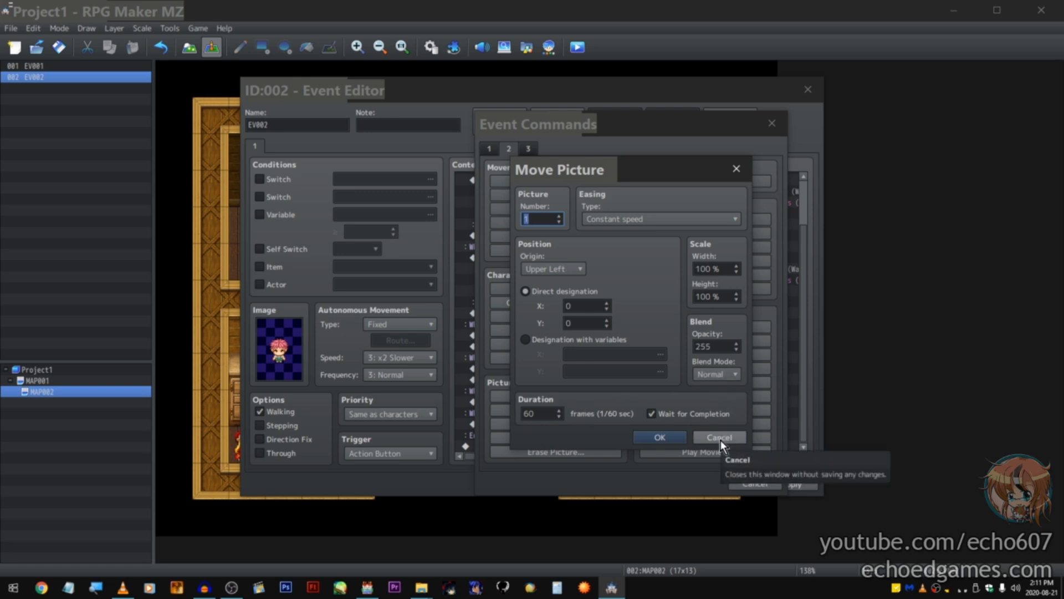
key(Up)
click(614, 224)
click(656, 217)
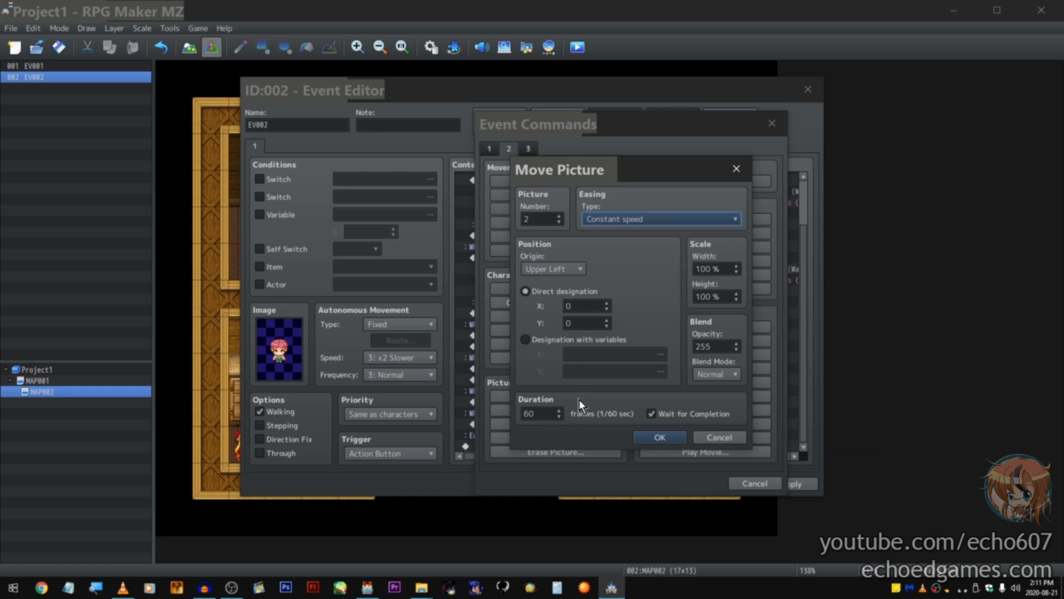
click(727, 432)
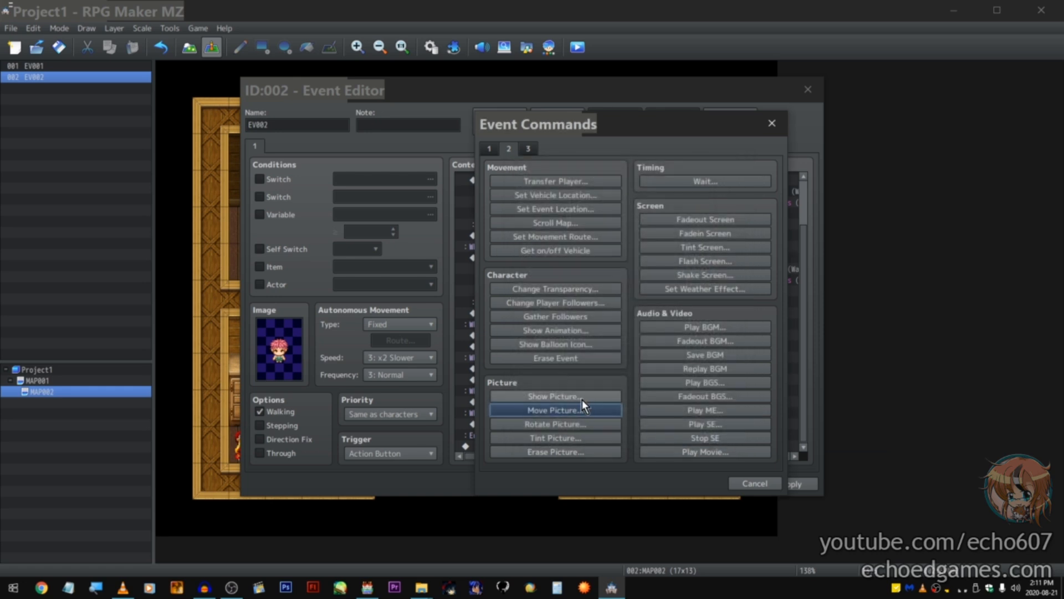
Step: Add a Show Picture command for picture 2 with the Monster_8 image to the choice 5 branch and save the event
click(584, 397)
click(592, 237)
drag(494, 236, 516, 363)
scroll(516, 355, down, 5)
click(518, 342)
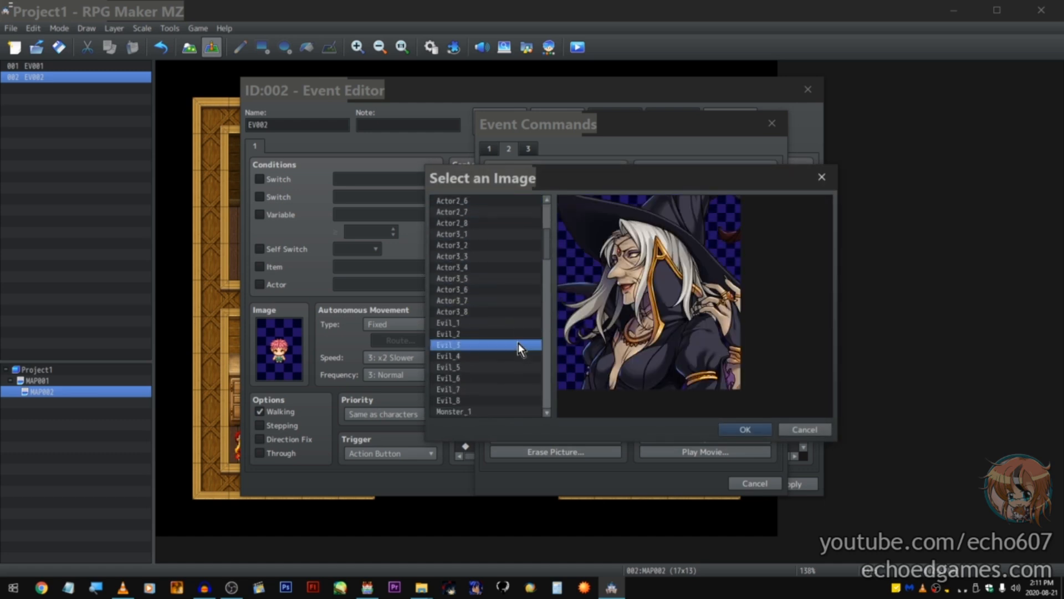
scroll(519, 327, down, 4)
double_click(519, 322)
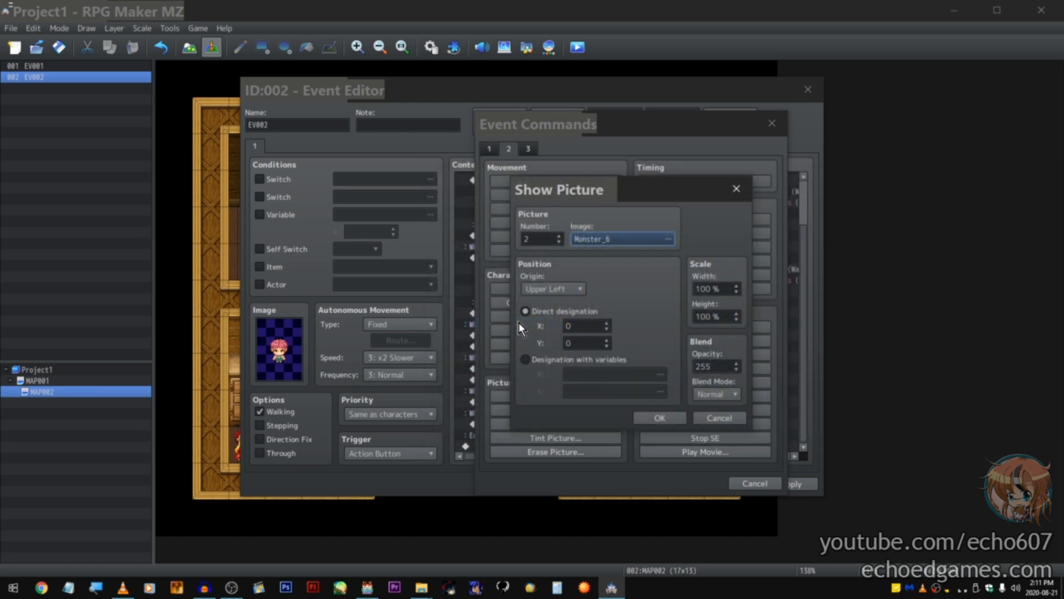
click(607, 239)
mouse_move(510, 309)
mouse_down()
mouse_move(504, 321)
mouse_move(508, 298)
mouse_move(512, 330)
mouse_up()
double_click(512, 328)
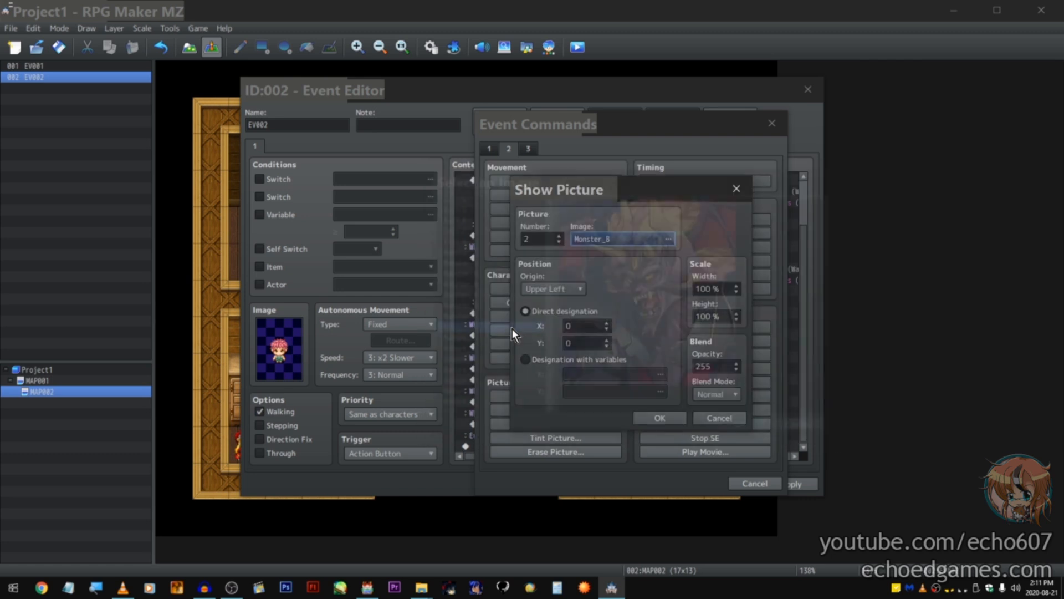
click(661, 418)
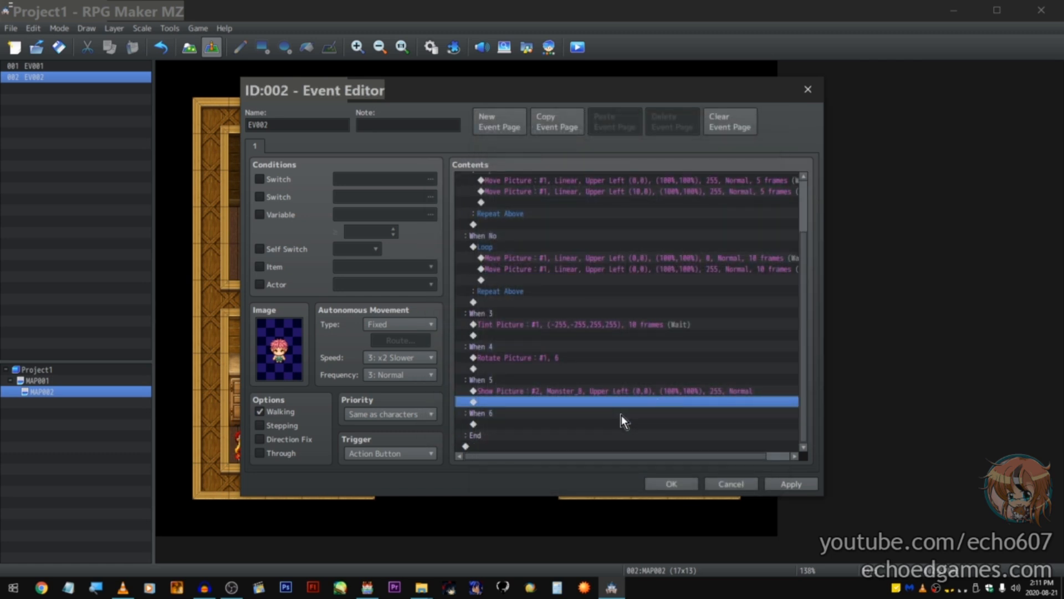
click(670, 480)
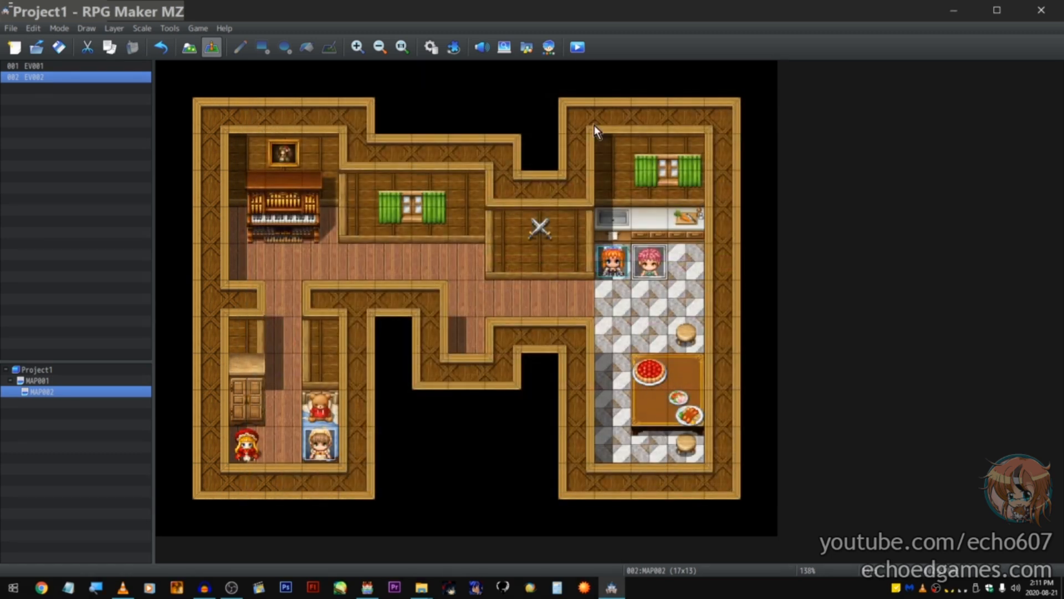
Step: Playtest the project with a new game and choose Yes in the event to view the moving text picture
click(572, 44)
click(510, 313)
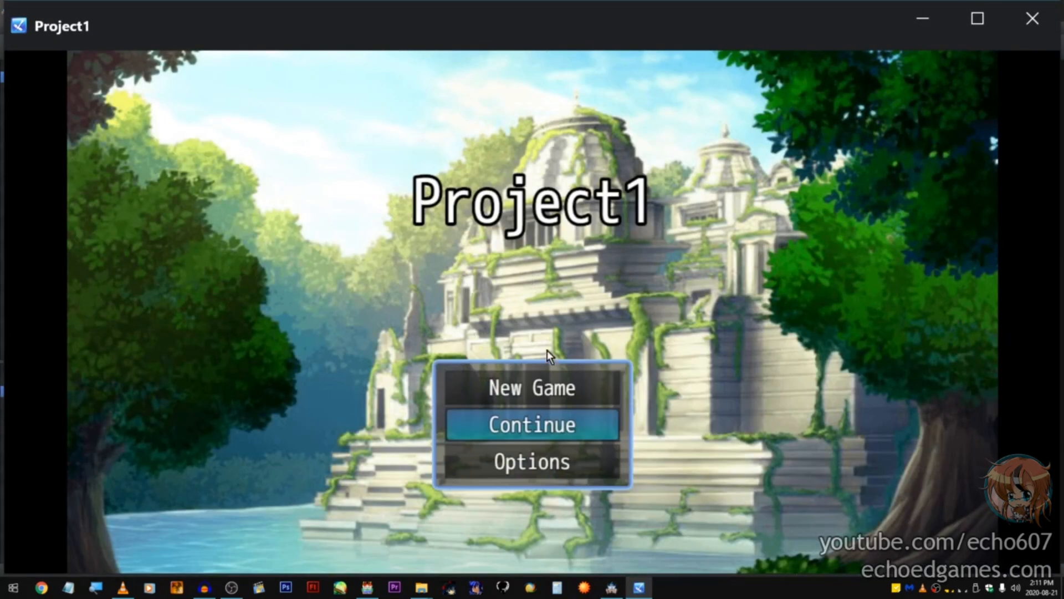
click(547, 386)
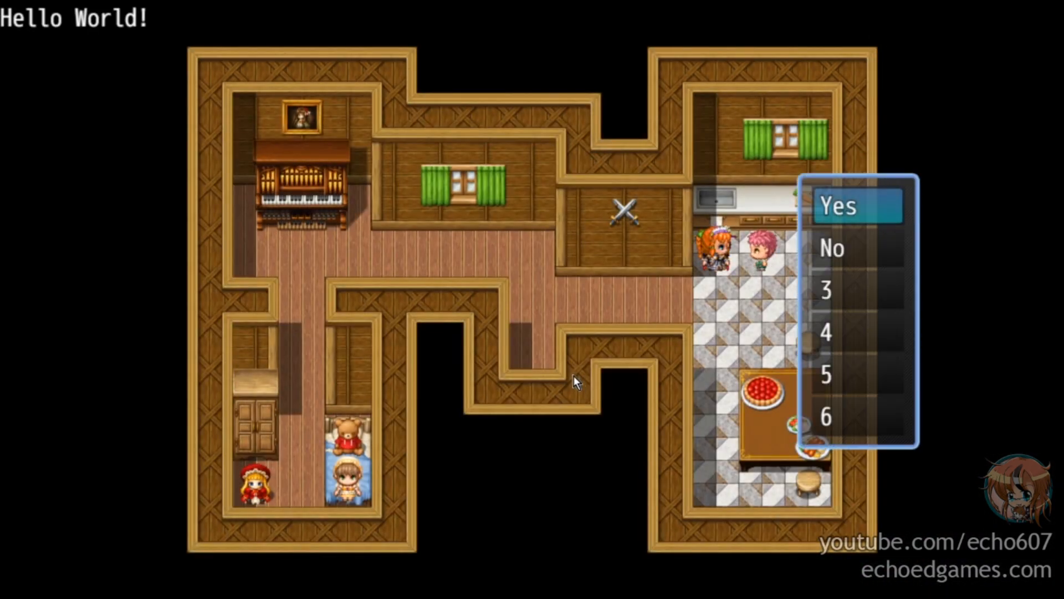
key(Return)
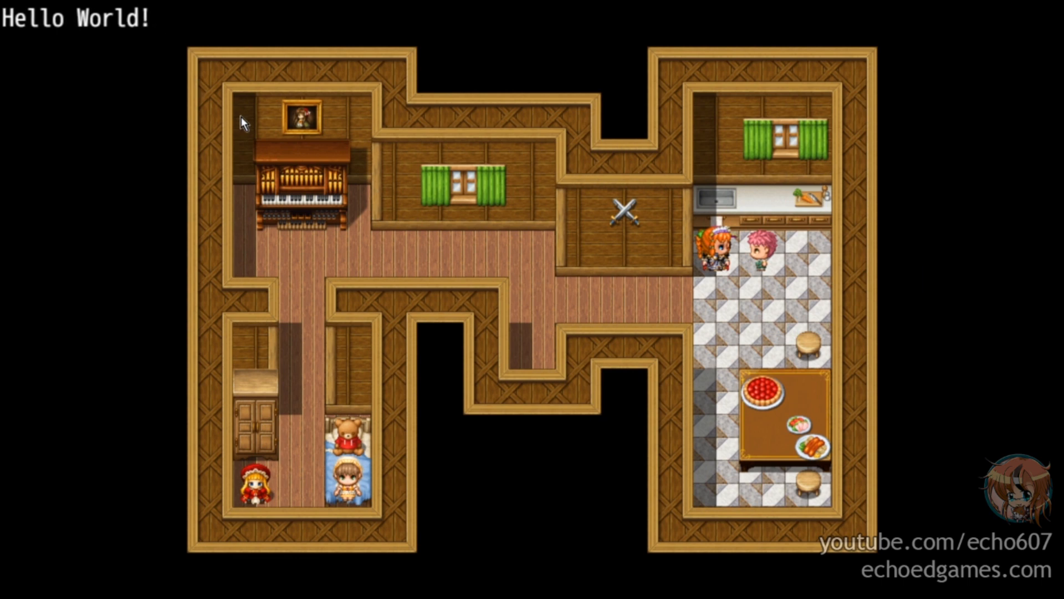
Step: Restart the playtest with a new game and choose No in the event to view the fading text picture
key(F5)
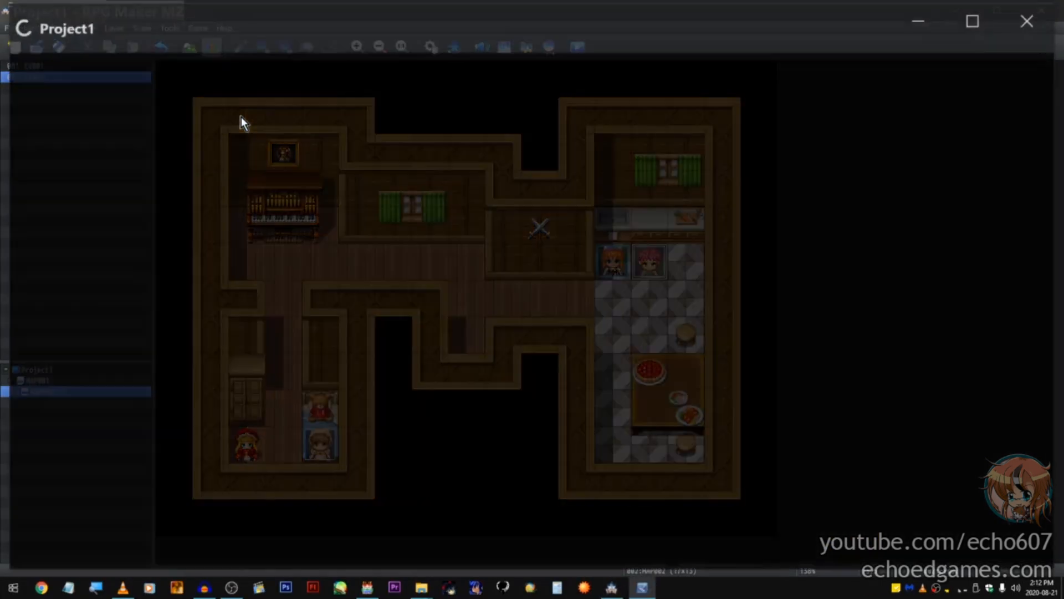
key(Return)
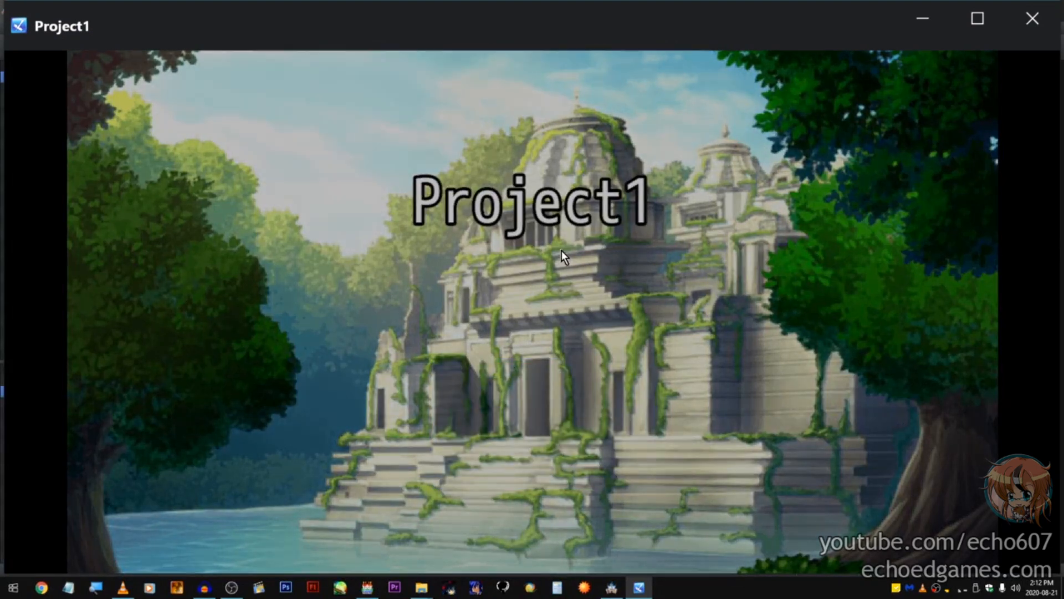
key(F4)
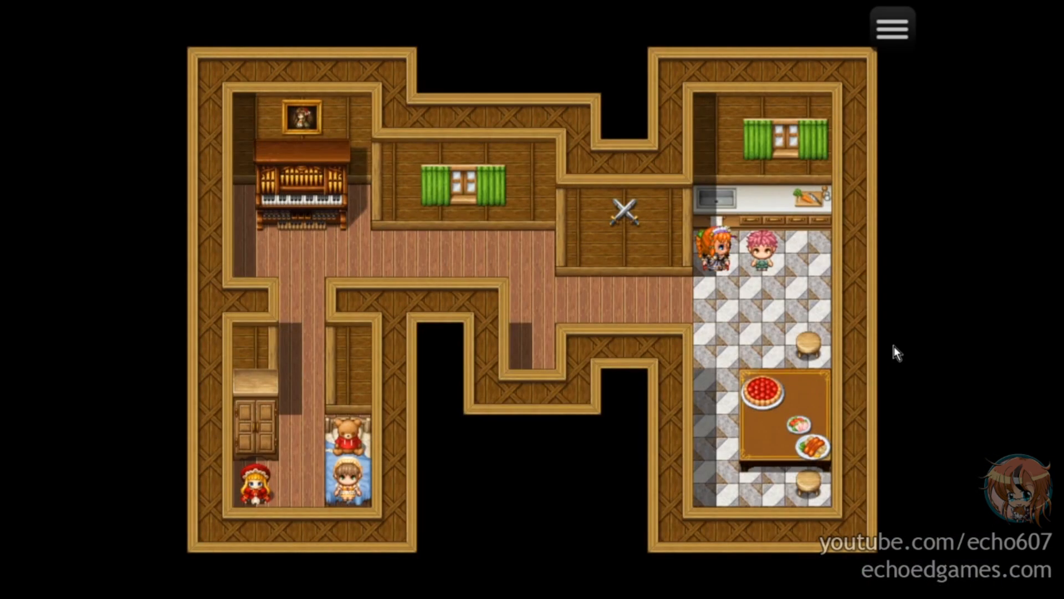
key(Down)
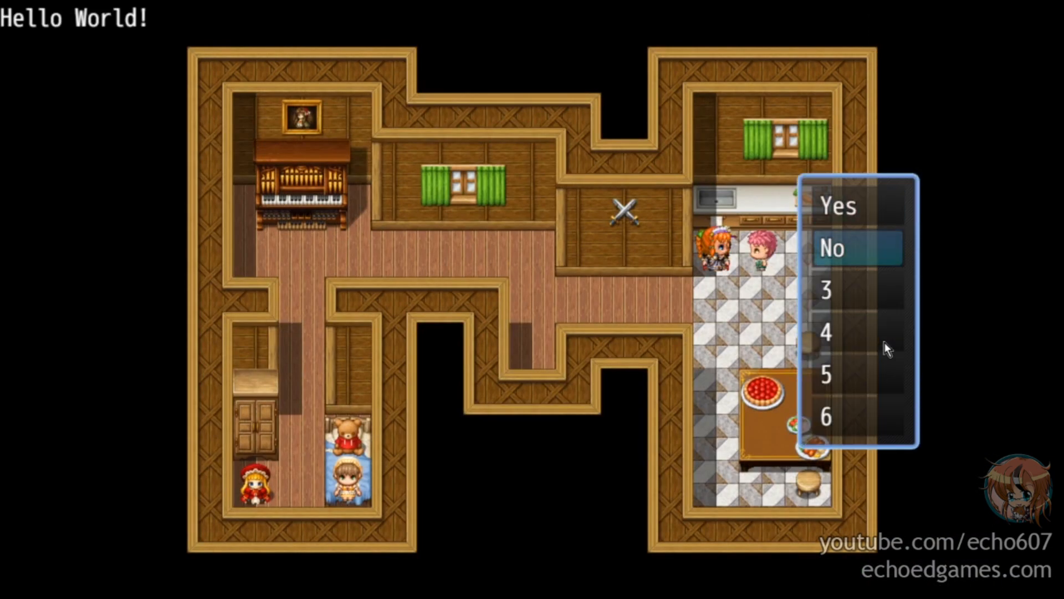
key(Return)
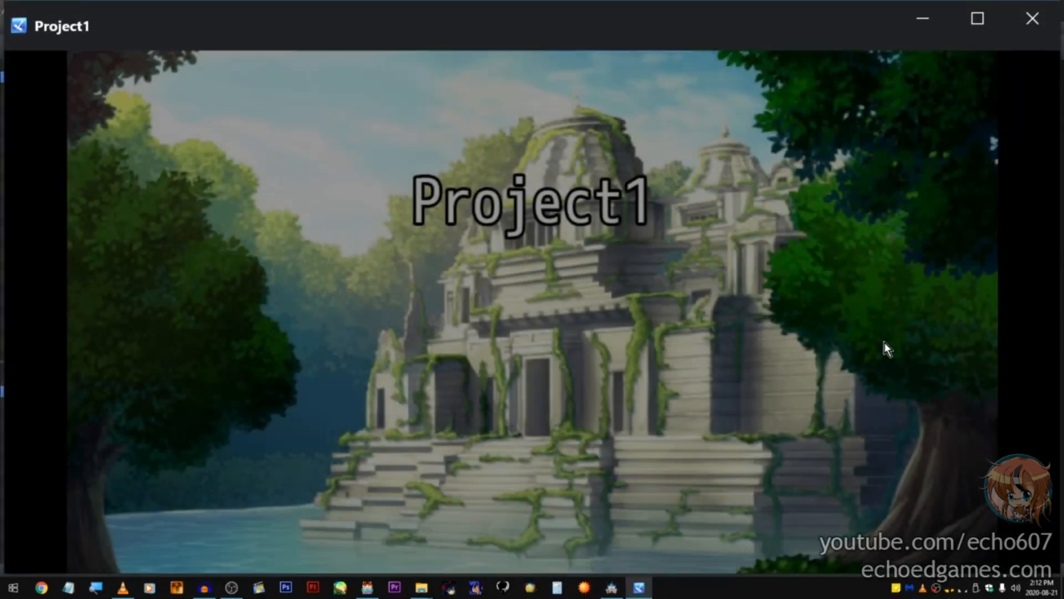
Step: Restart the playtest with a new game and choose 3 in the event to view the tinted text picture
key(Up)
key(Return)
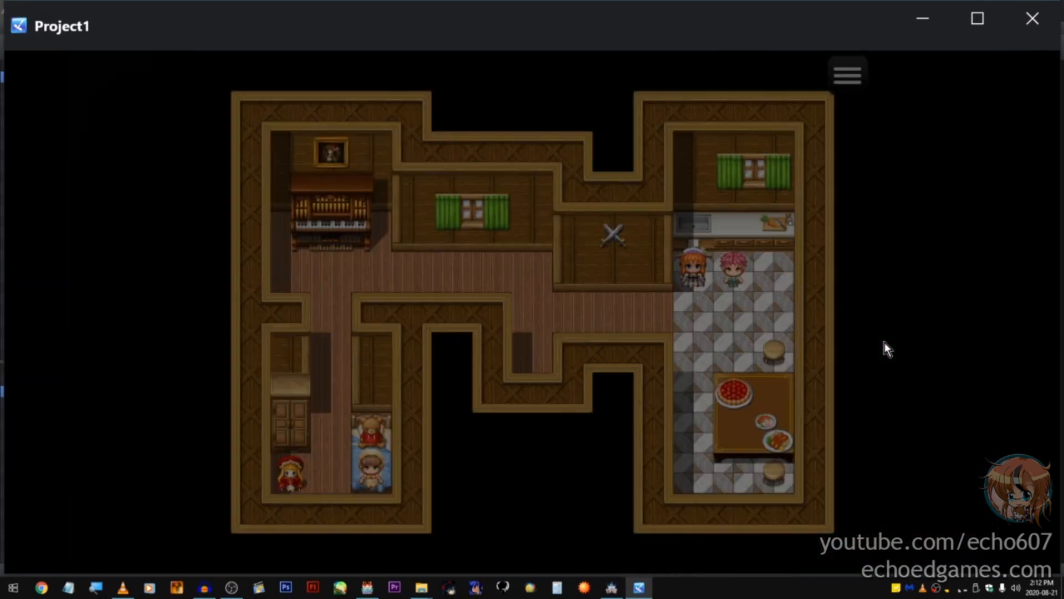
key(Down)
key(Down)
key(Return)
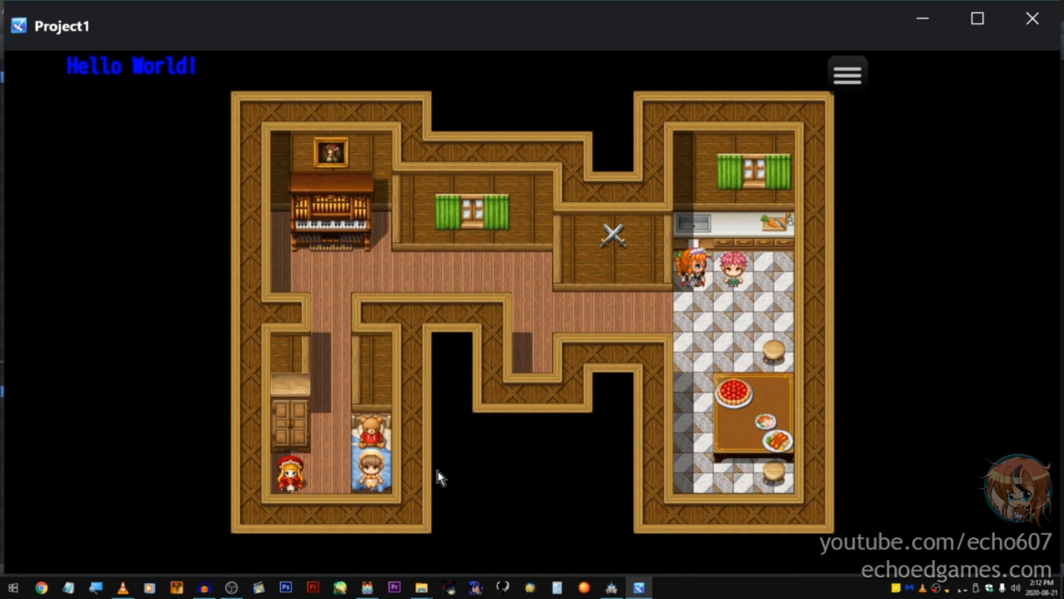
Step: Restart the playtest with a new game and choose 4 in the event to view the rotating text picture
key(Down)
key(Down)
key(Down)
key(Return)
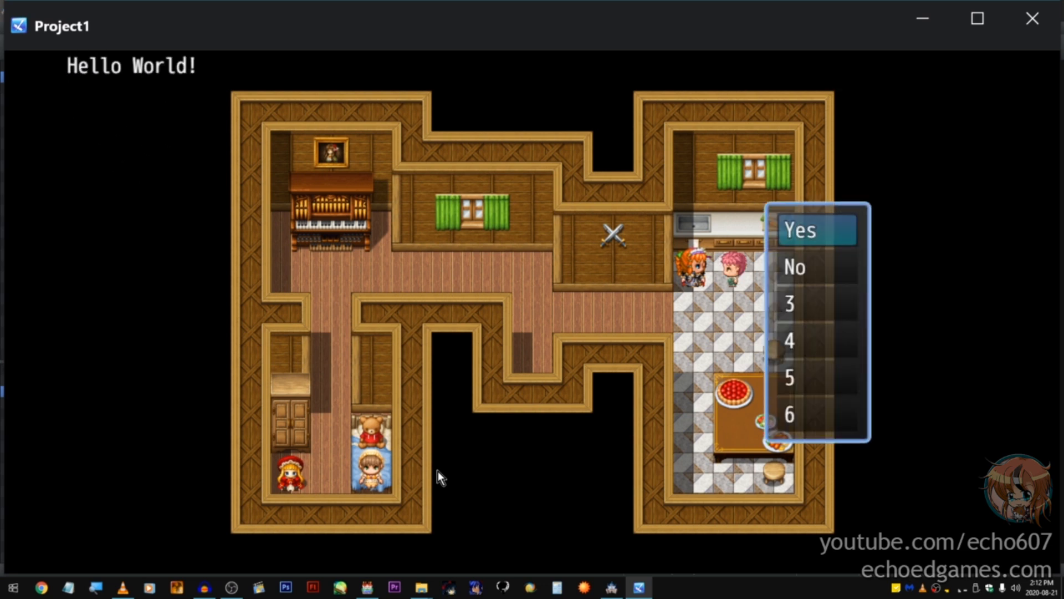
Step: Choose 5 in the event's choice list to view the monster picture over the text picture
key(Down)
key(Down)
key(Down)
key(Return)
key(Down)
key(Down)
key(Down)
key(Down)
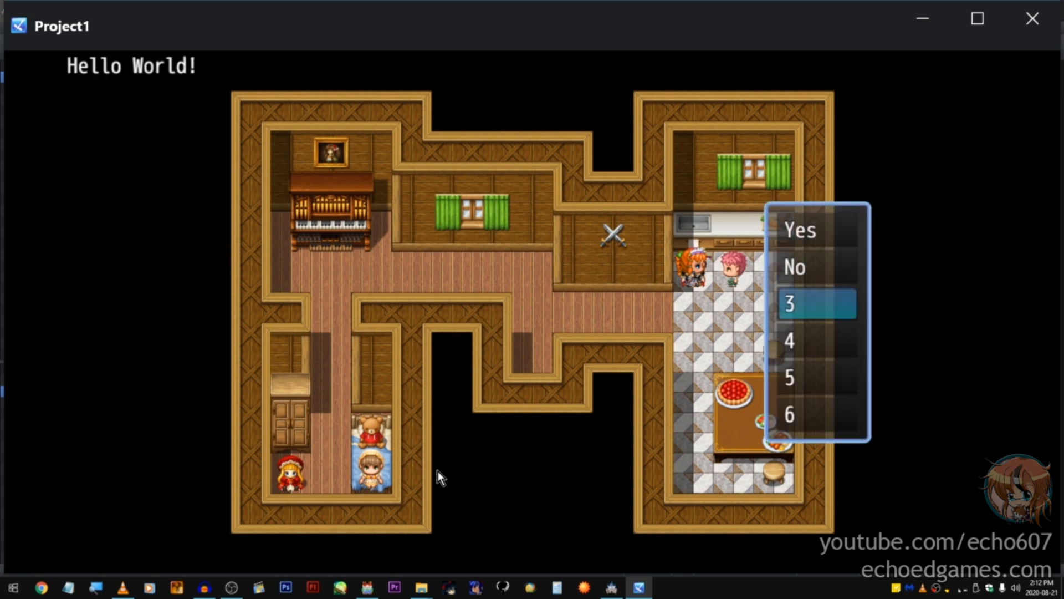
key(Return)
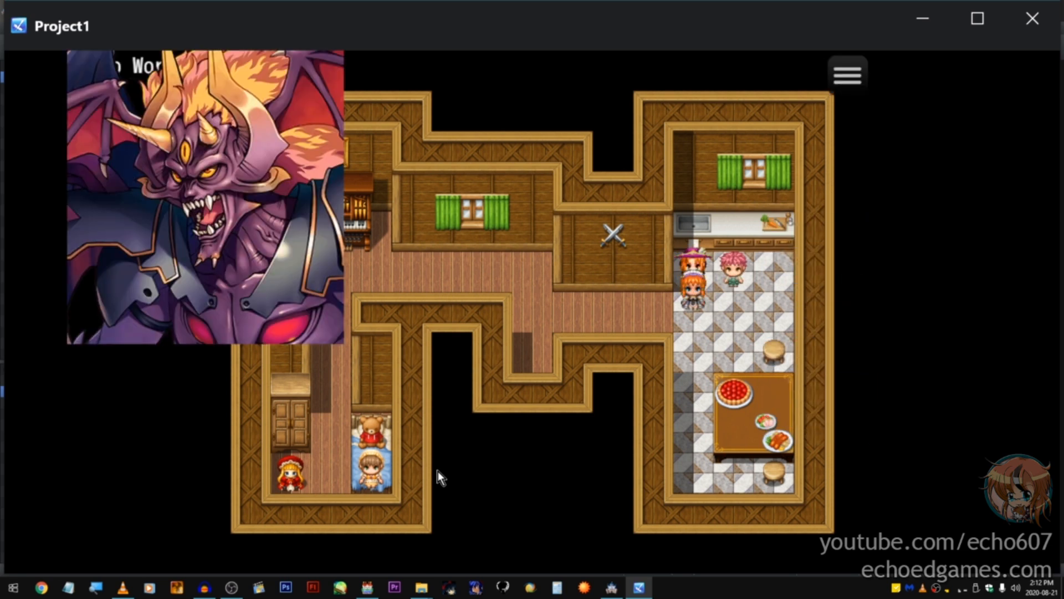
Step: Move the party beside the event while the monster picture is displayed and end the playtest
key(Up)
key(Up)
key(Return)
key(Up)
key(Return)
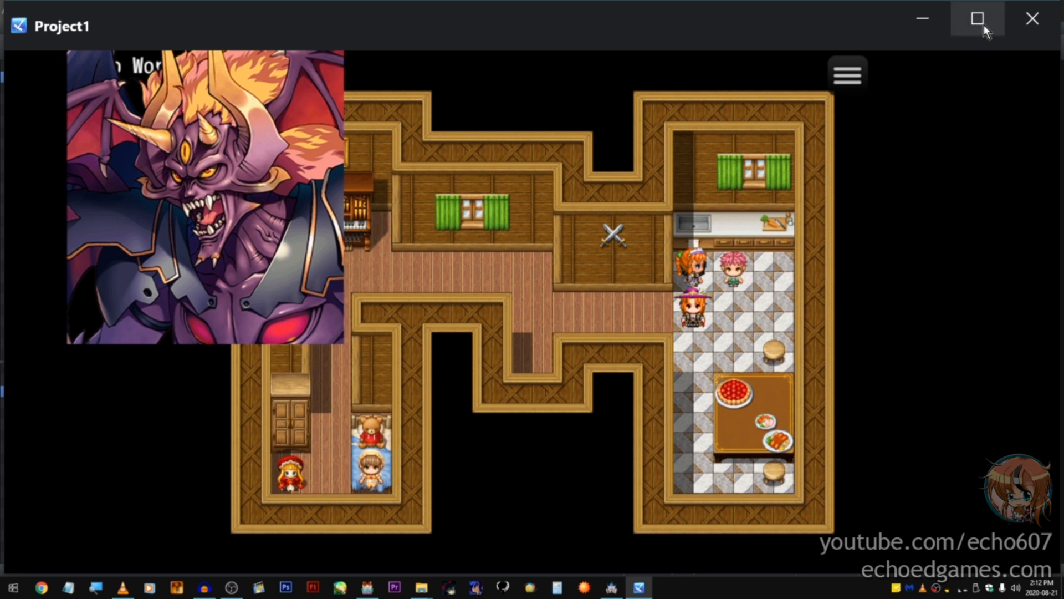
click(1022, 20)
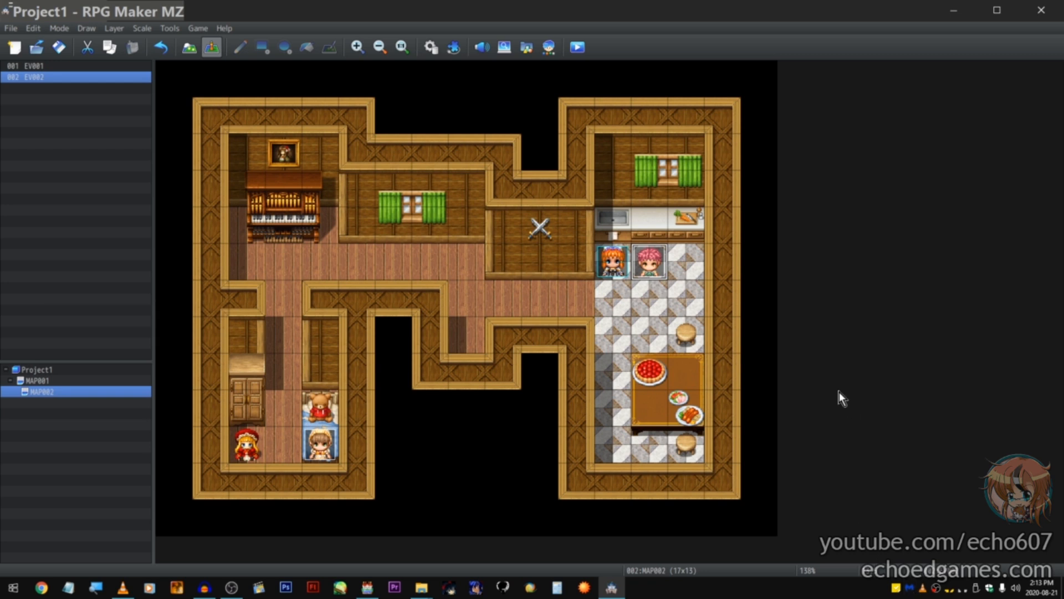
Step: Review the command list of the pink-haired character's event EV002 and close it
double_click(659, 261)
mouse_move(661, 234)
mouse_down()
mouse_move(655, 168)
mouse_move(663, 228)
mouse_up()
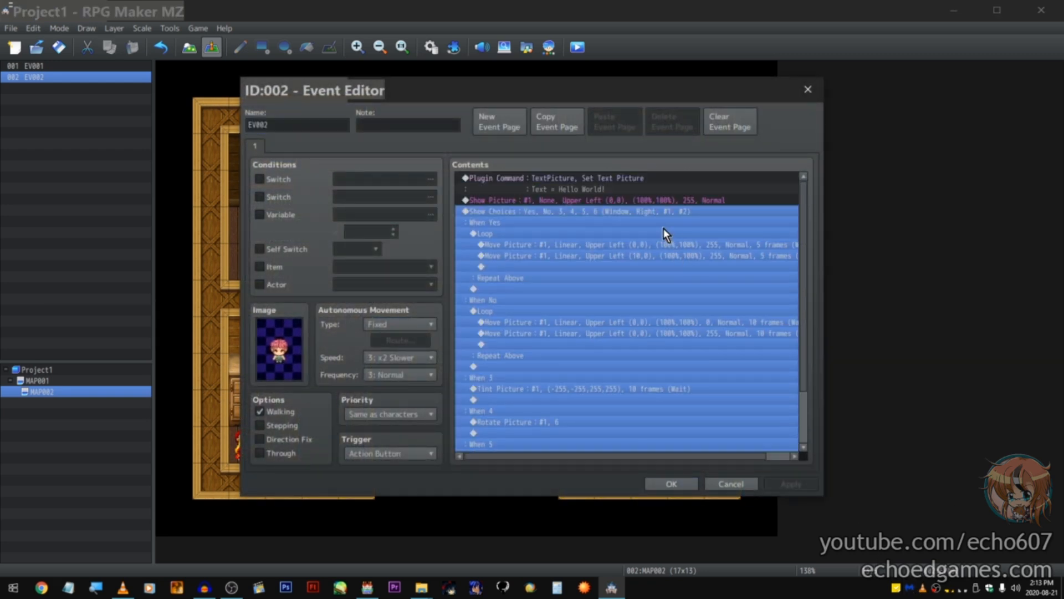
click(807, 90)
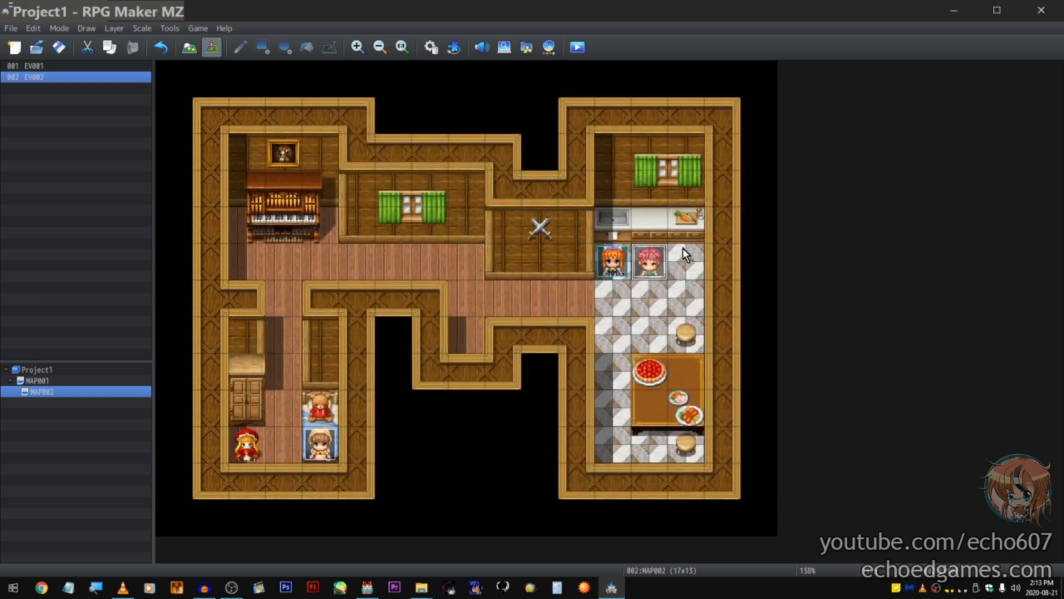
Step: Move the pink-haired event to the lower stool and create a new event in its place with the first SF_Actor2 character image
double_click(653, 284)
double_click(284, 370)
click(371, 359)
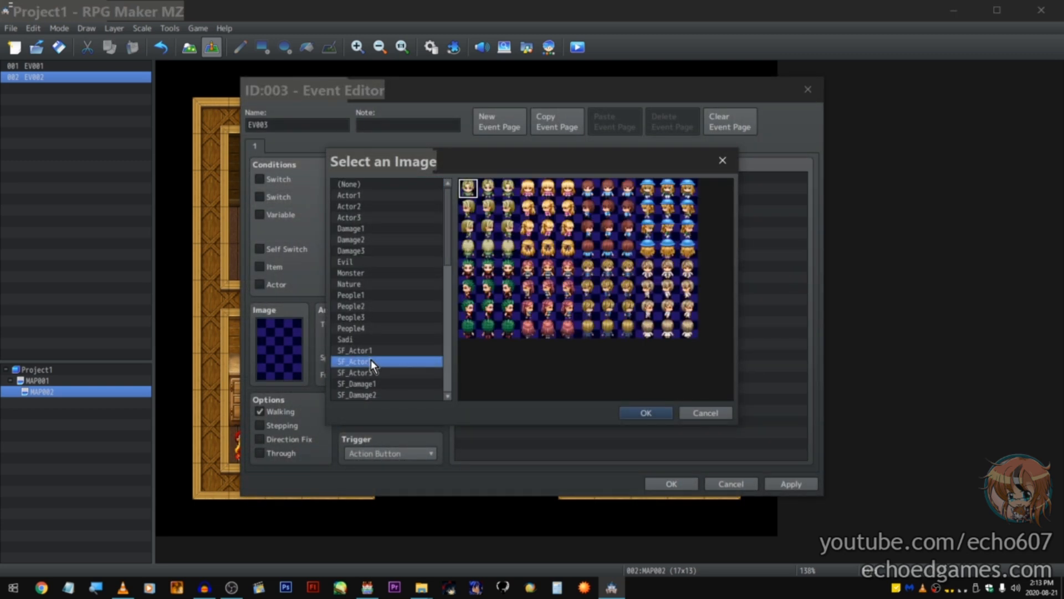
double_click(492, 185)
click(683, 483)
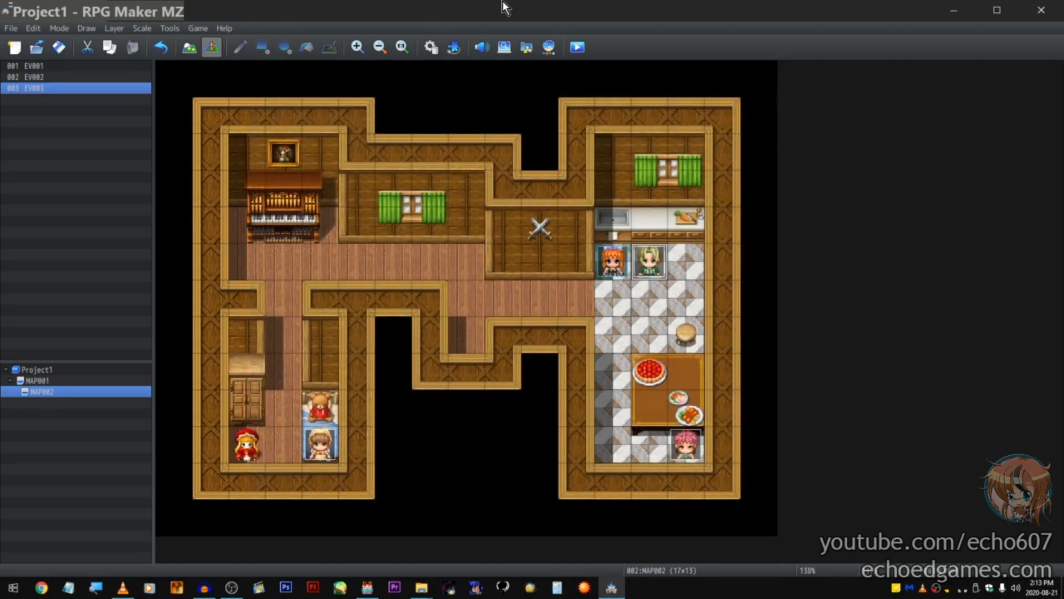
Step: Start a plugin command in the new event EV003 using the ButtonPicture plugin's Set Button Picture command
double_click(648, 260)
double_click(626, 280)
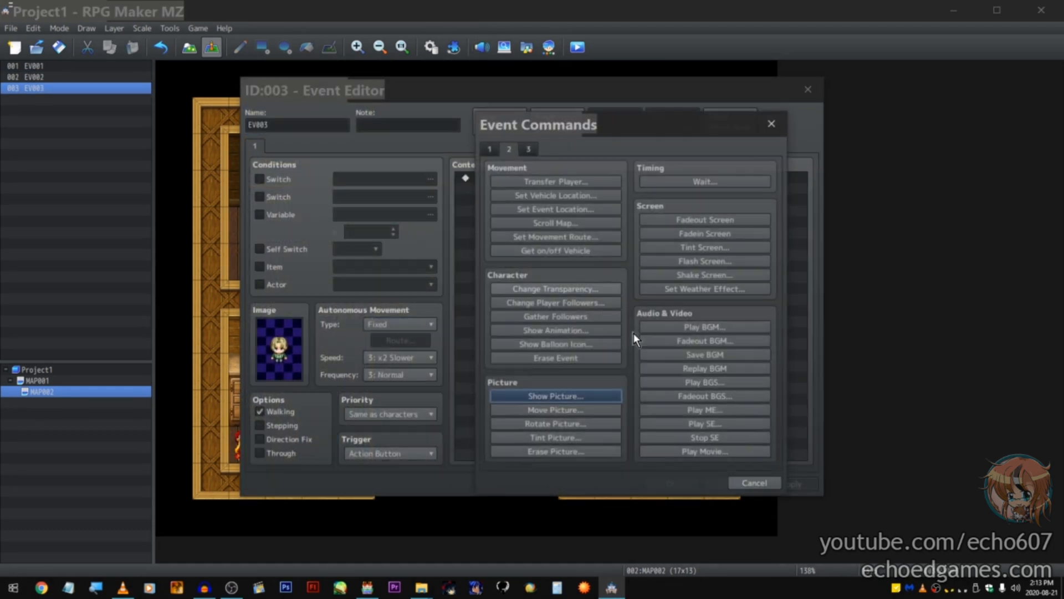
click(530, 148)
click(703, 449)
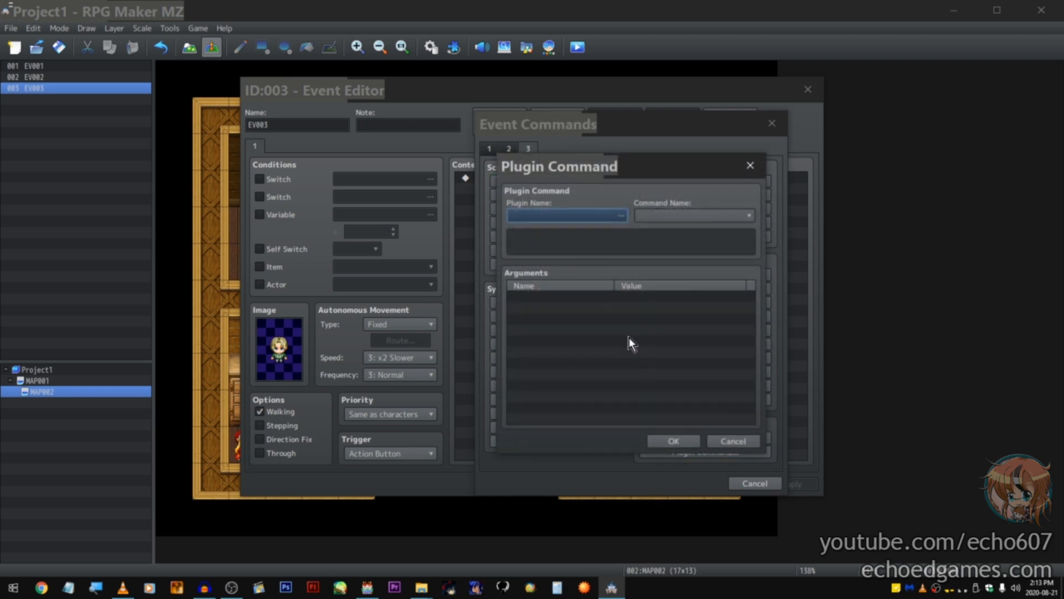
click(588, 216)
double_click(502, 211)
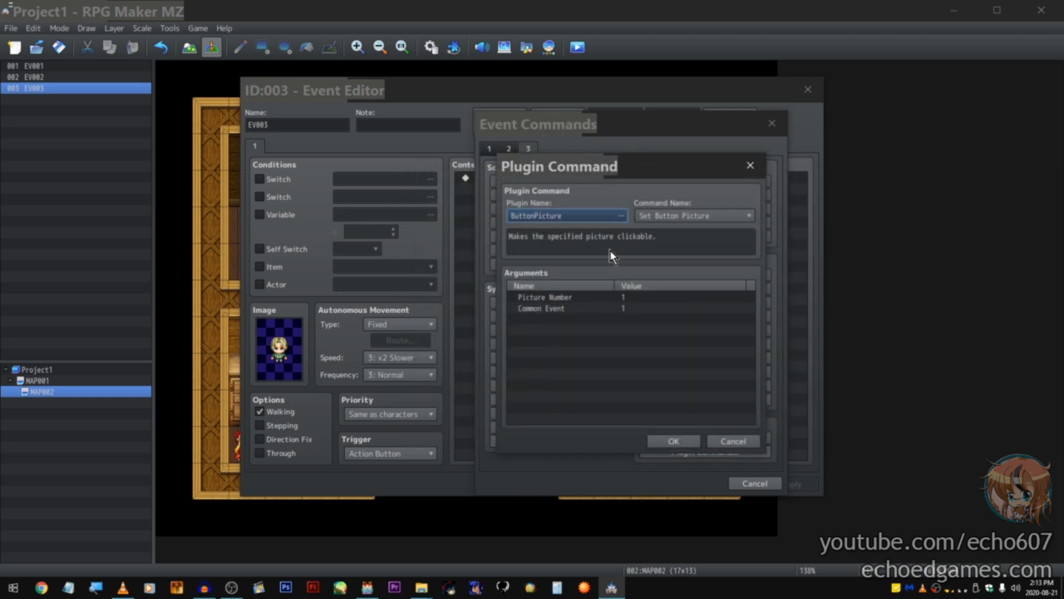
click(685, 214)
click(686, 215)
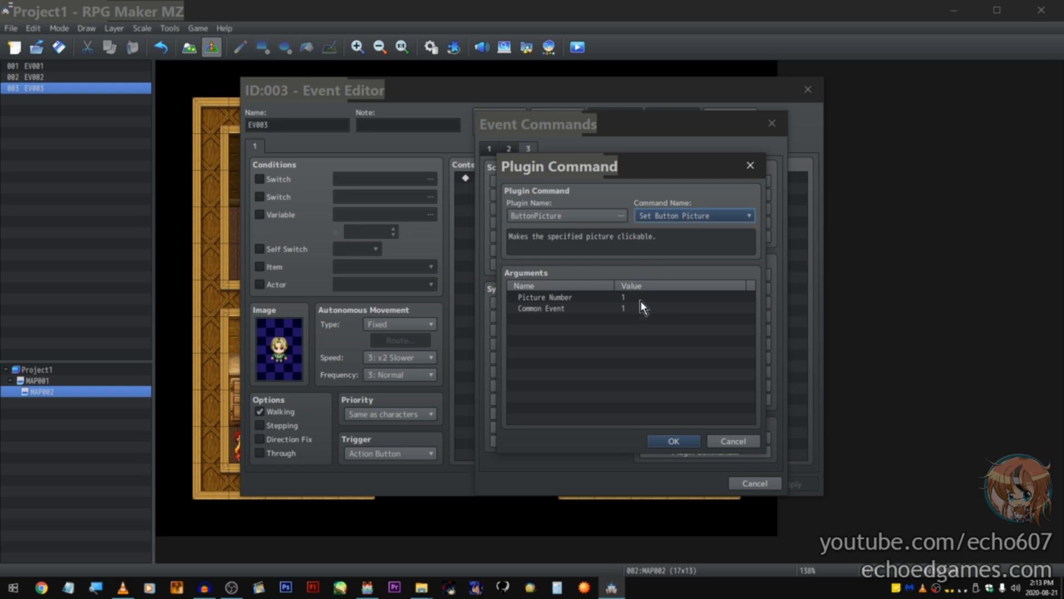
Step: Keep picture number 1, assign common event 0001 as the one the clickable picture calls, and confirm the plugin command
click(641, 297)
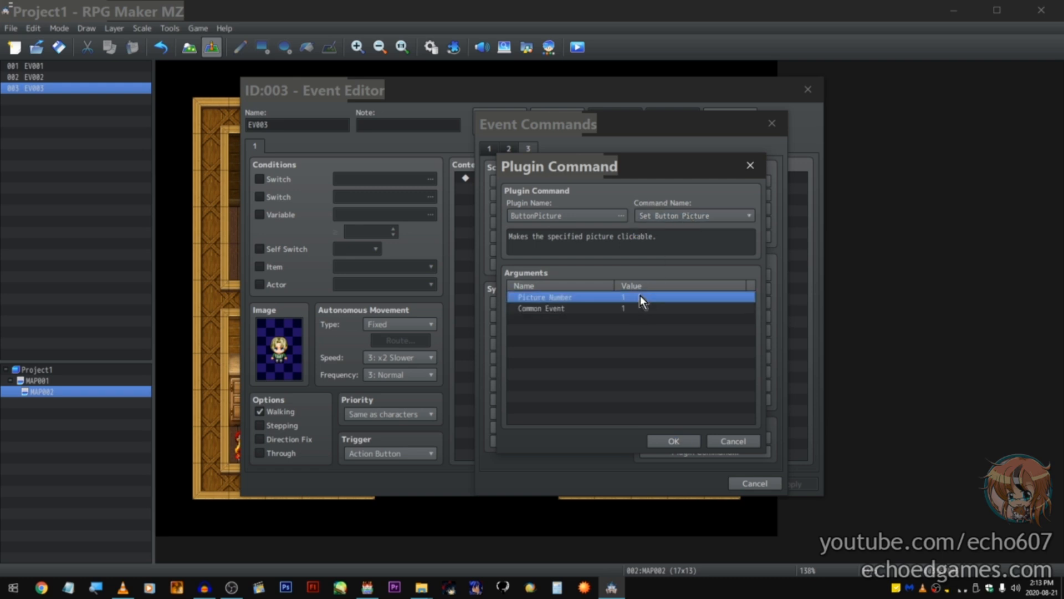
double_click(635, 311)
click(636, 304)
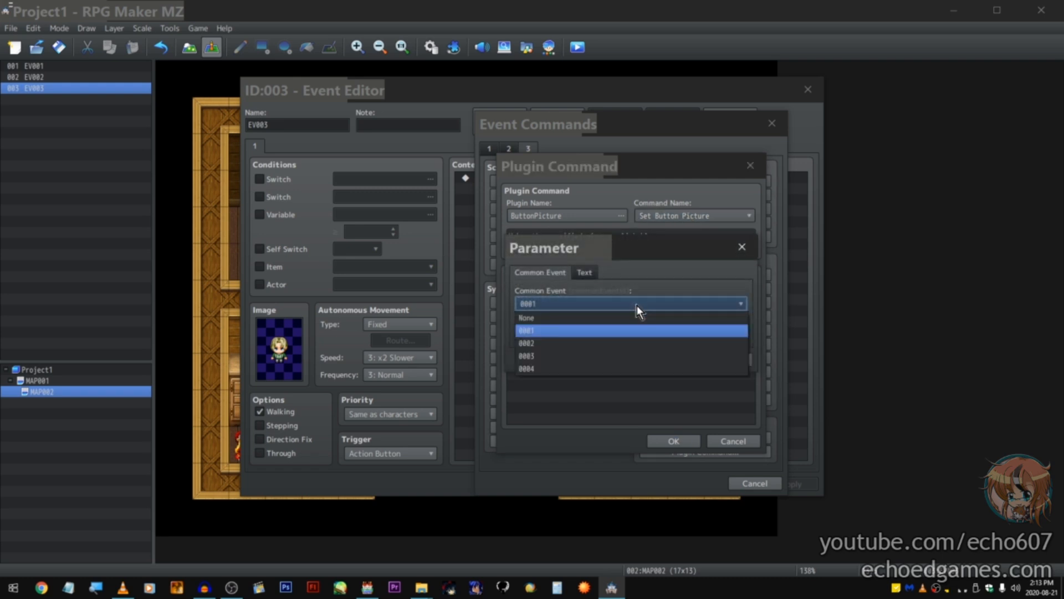
click(590, 274)
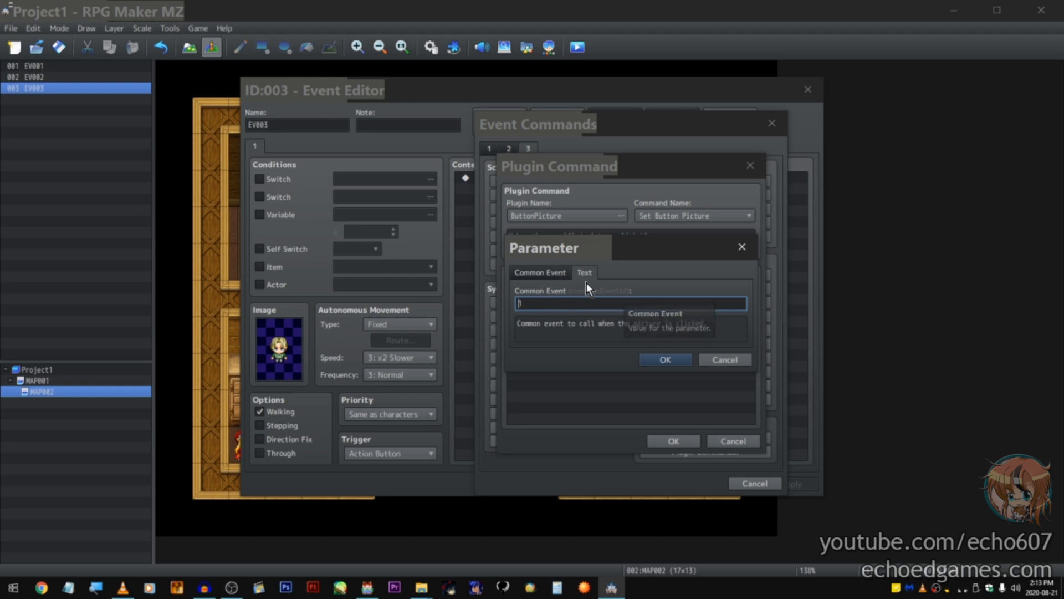
click(563, 274)
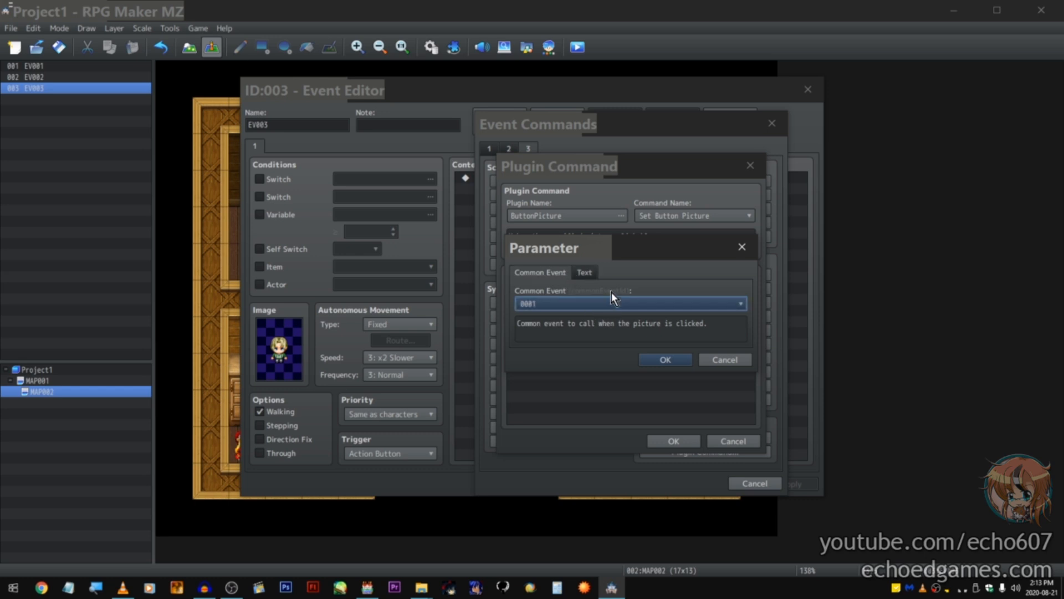
click(650, 359)
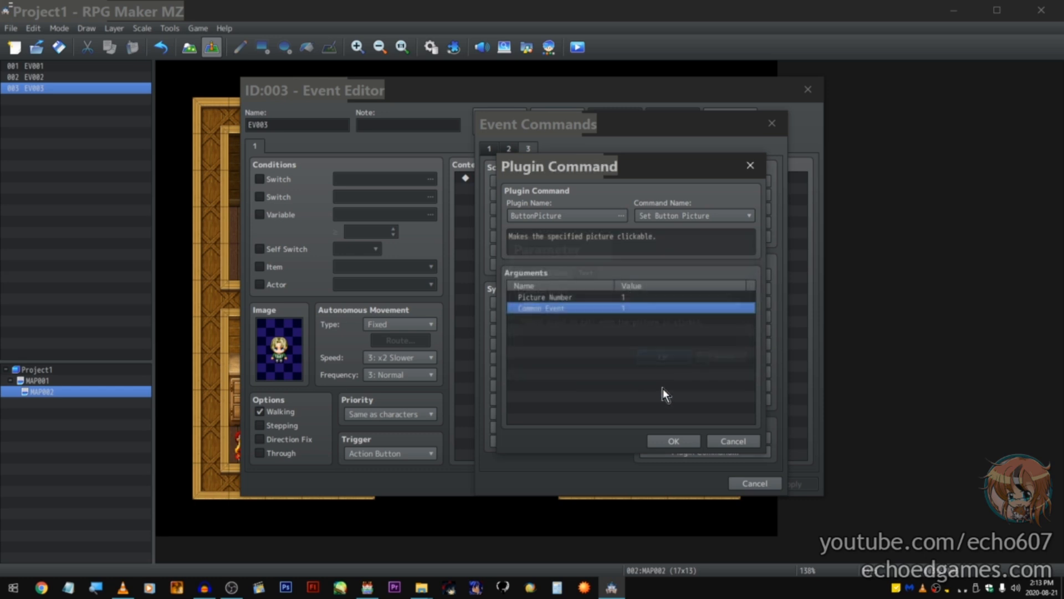
click(661, 440)
Step: Add a Show Picture command for picture 1 with the Actor2_4 image after the plugin command and save the event
double_click(574, 216)
click(508, 148)
click(589, 396)
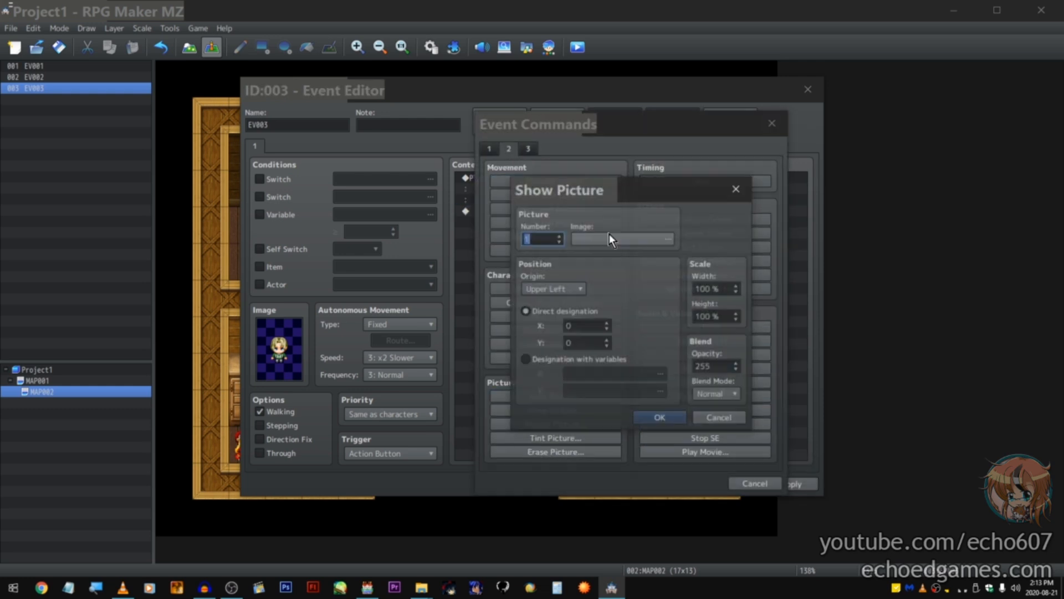
click(606, 239)
click(471, 333)
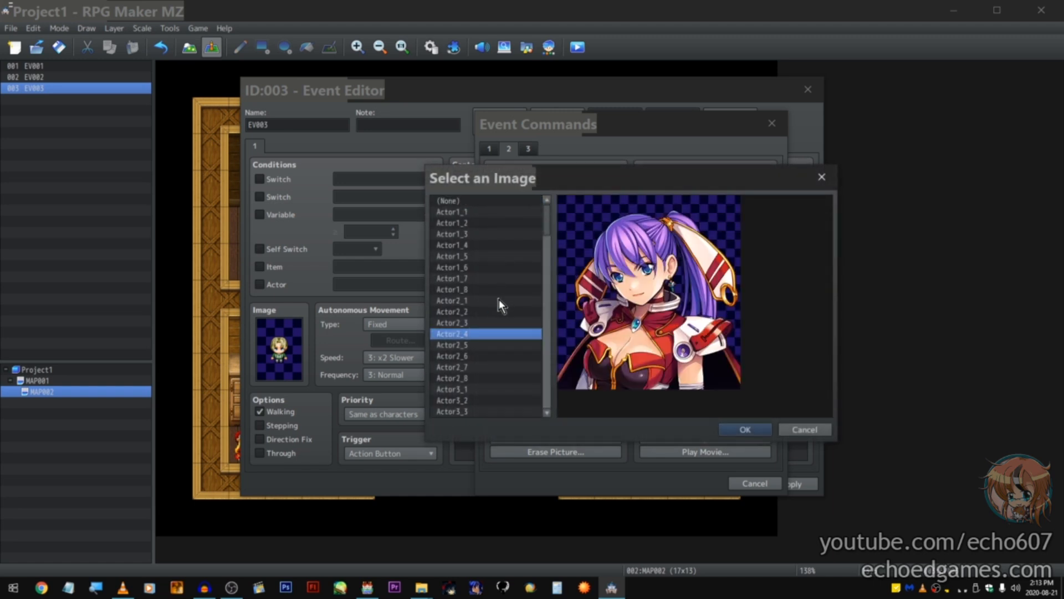
key(Return)
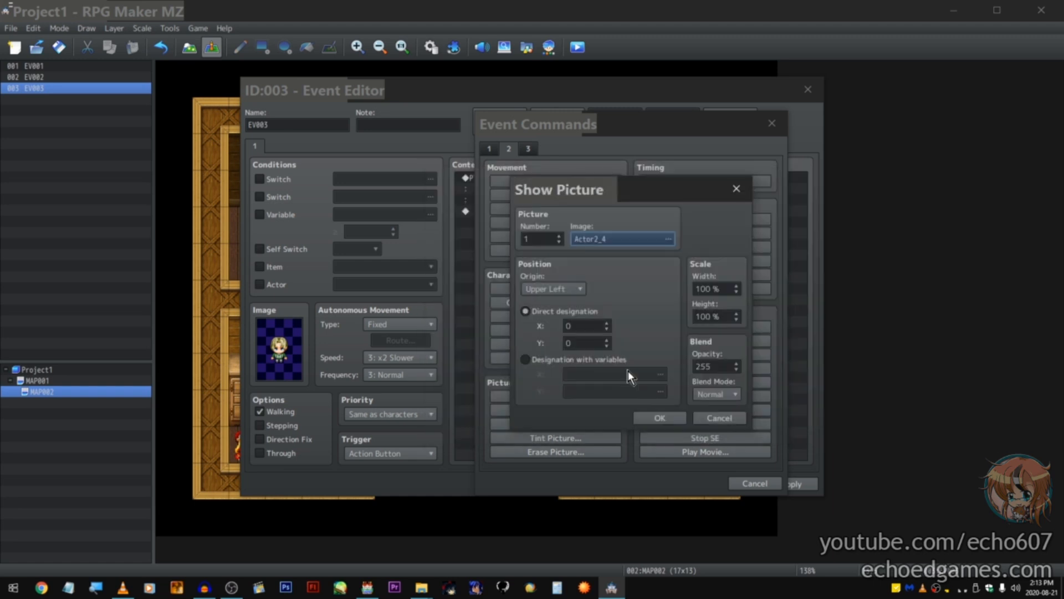
click(653, 417)
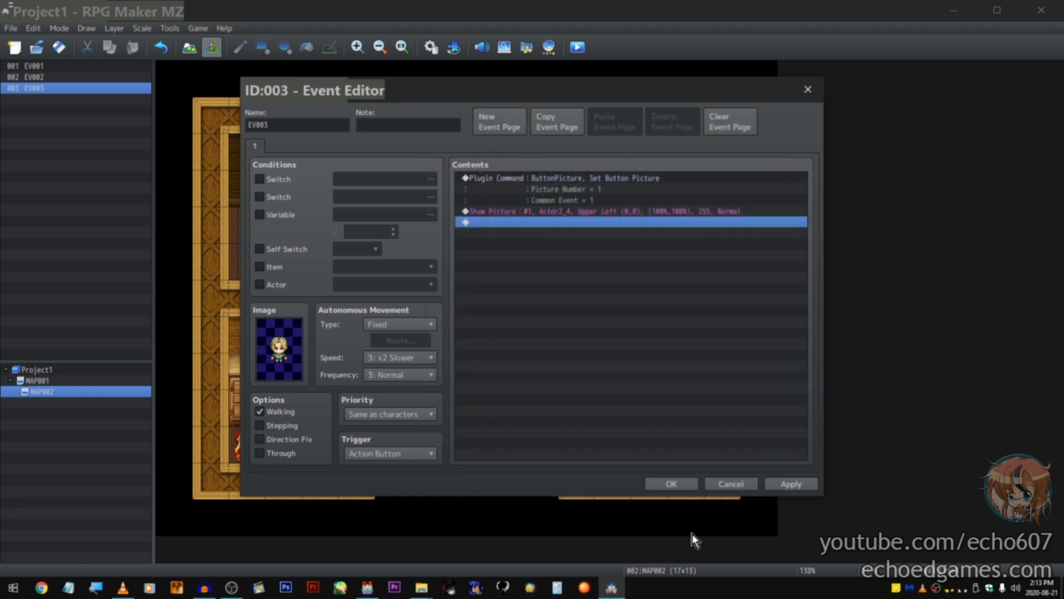
click(666, 485)
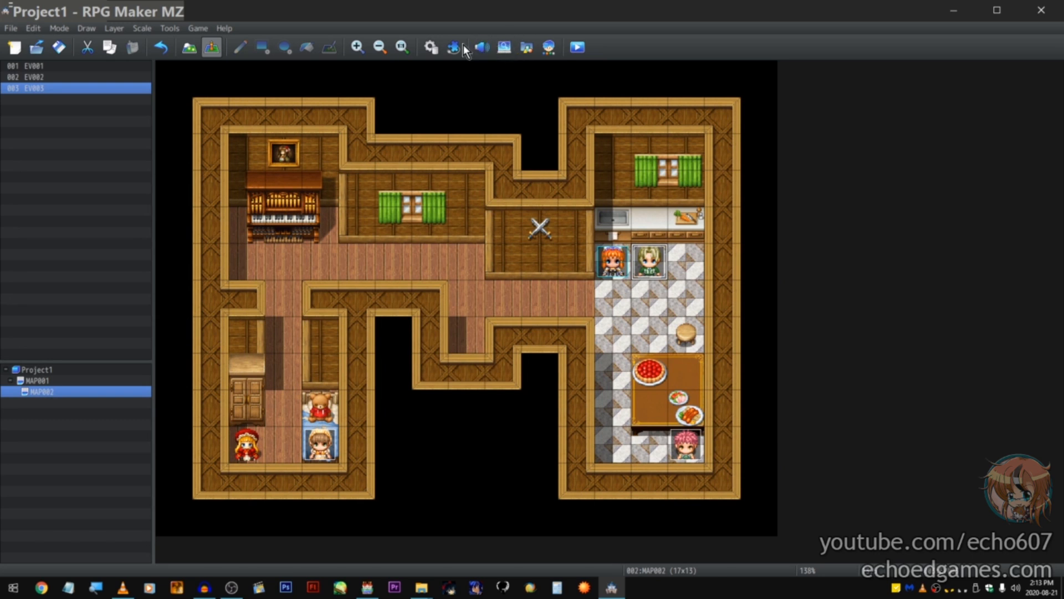
Step: Add an Open Save Screen command to common event 0001 in the database and name it SAVE THE WORLD
click(431, 48)
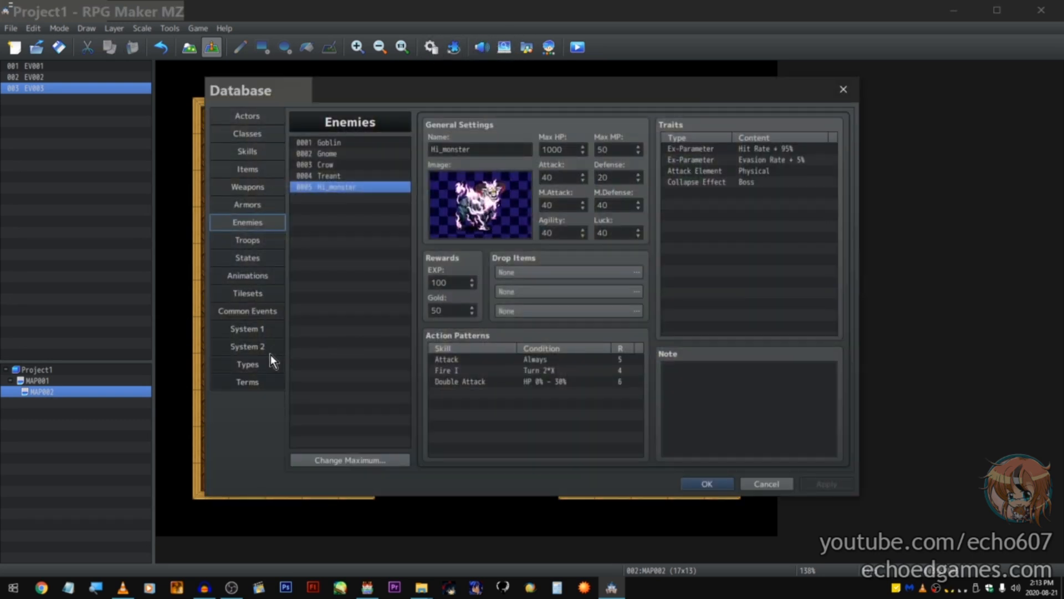
click(261, 312)
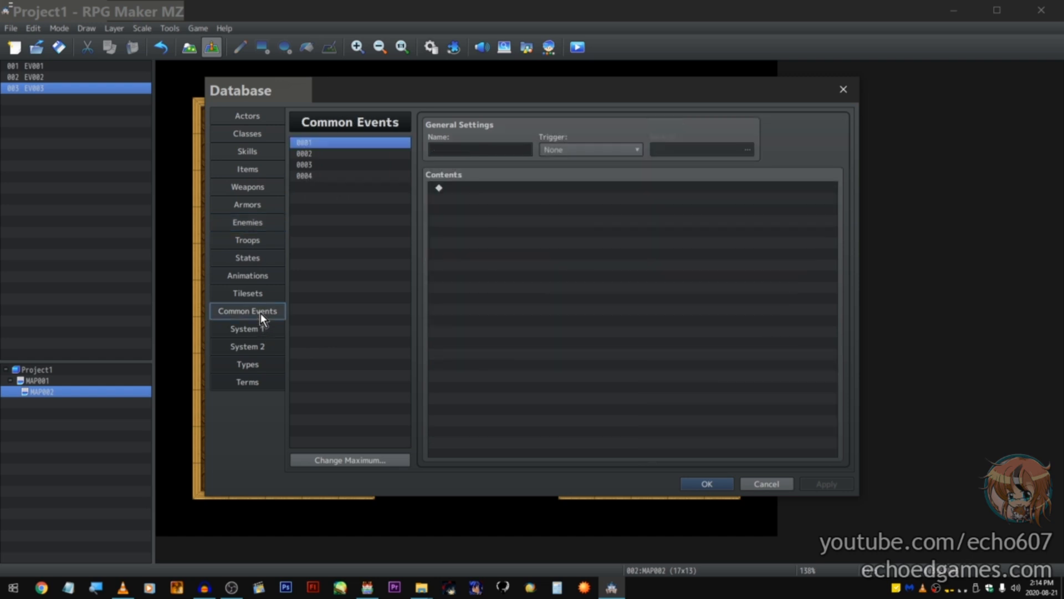
double_click(535, 261)
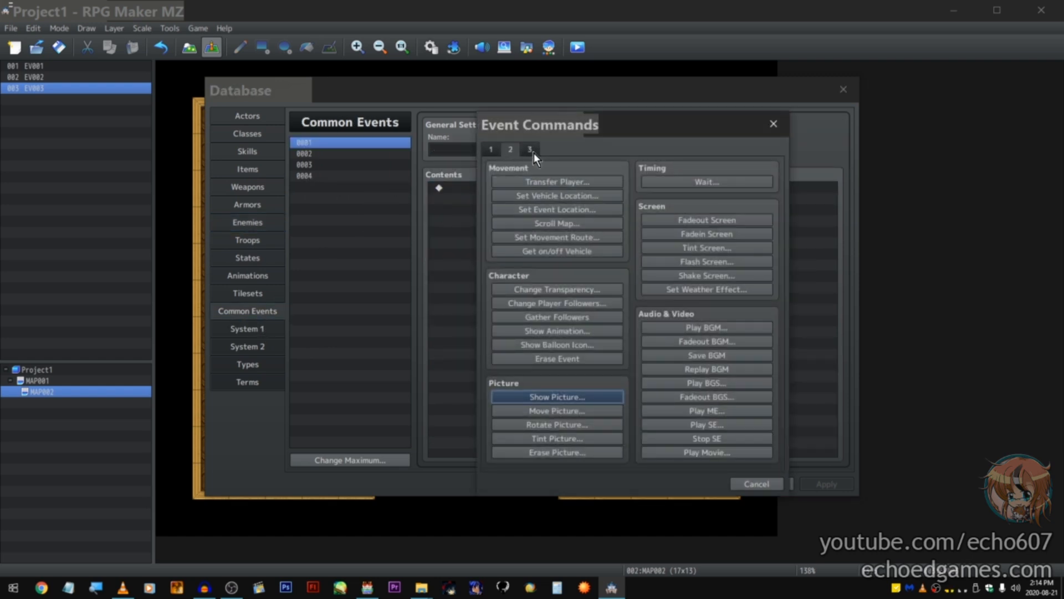
click(533, 153)
click(612, 238)
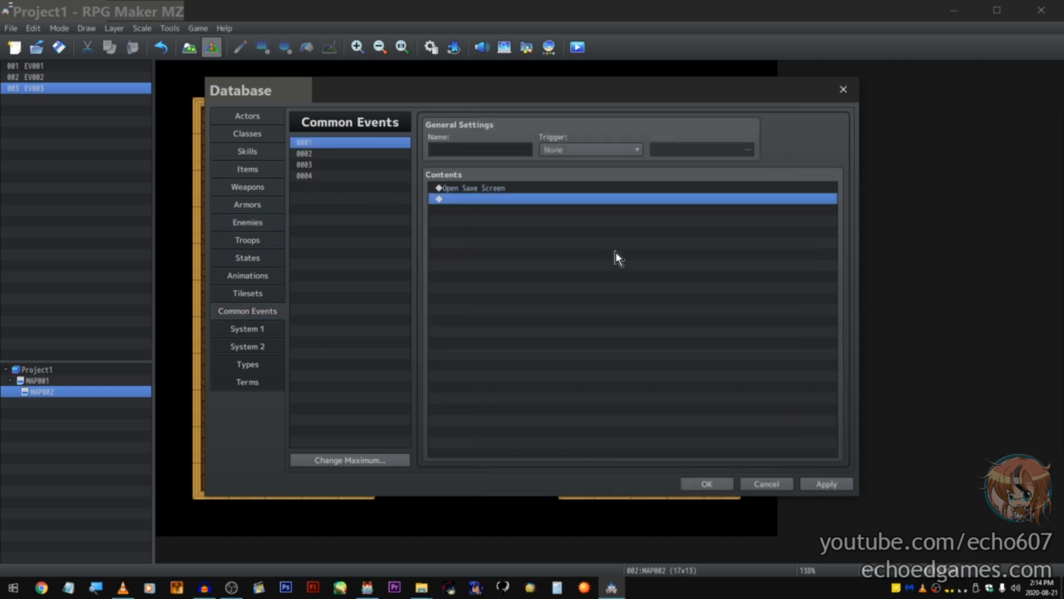
click(494, 151)
text(SAVE THE WORLD)
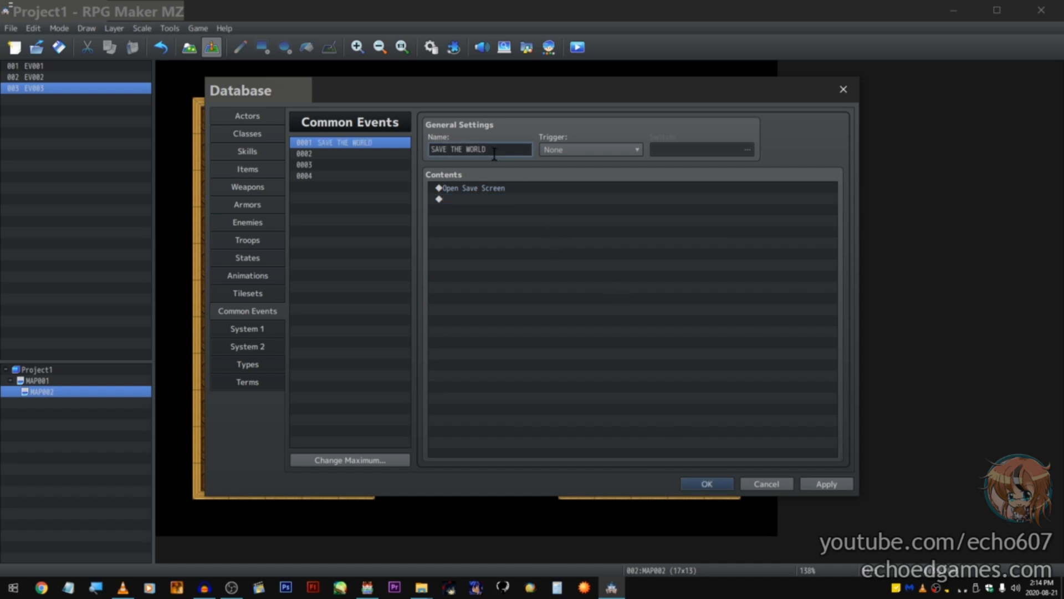
Step: Confirm the database changes, set event EV003's trigger to Parallel and save the event
key(Return)
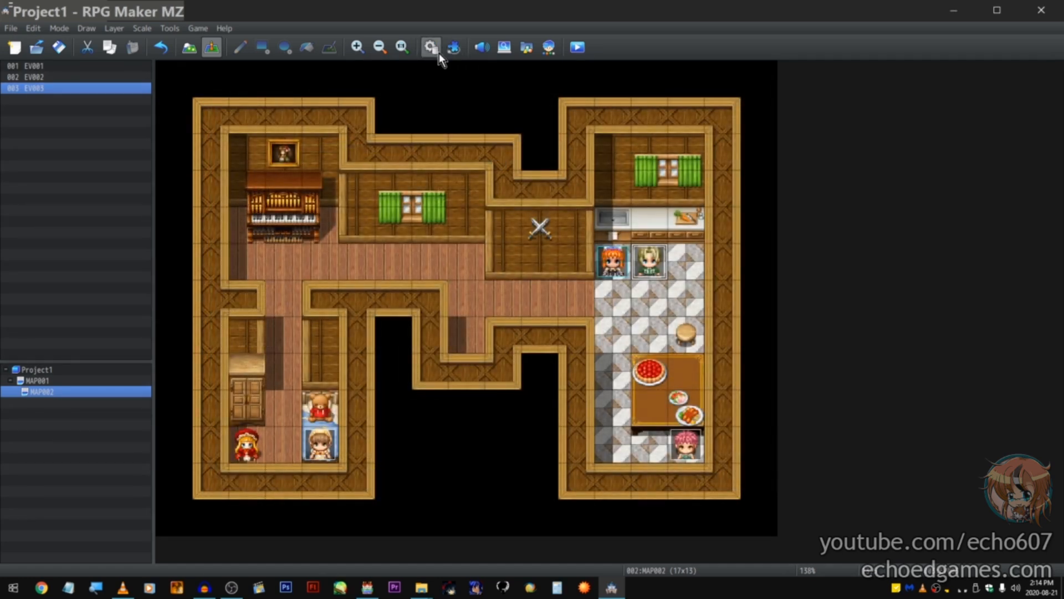
double_click(657, 270)
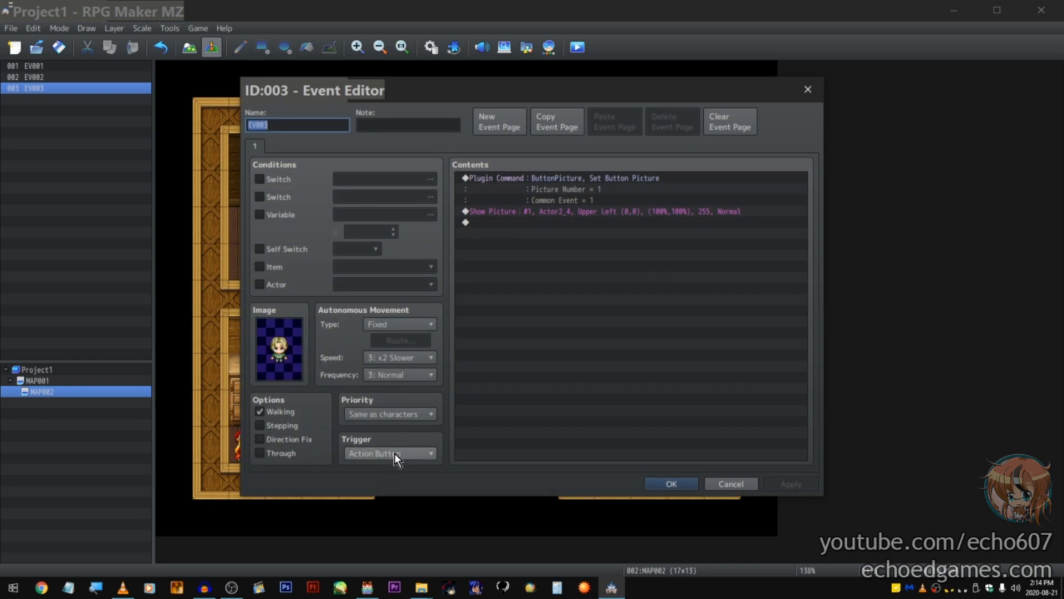
click(614, 184)
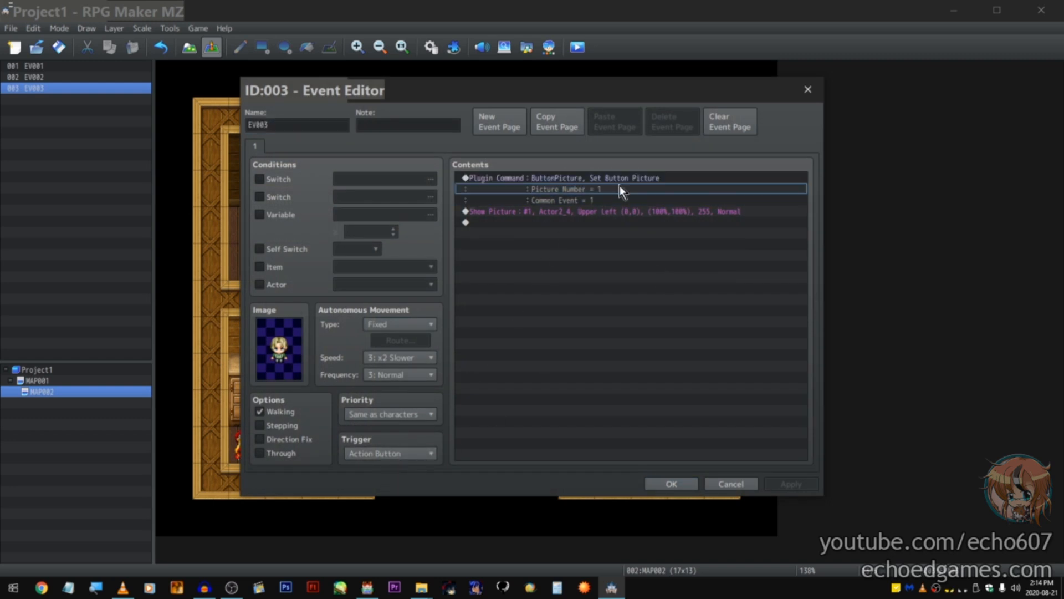
click(616, 222)
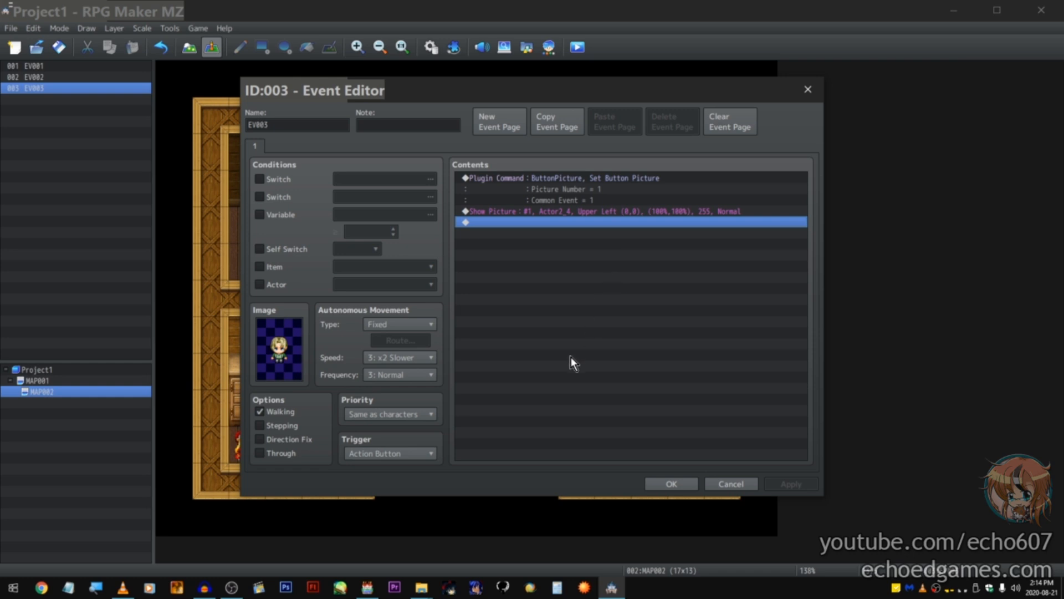
click(665, 484)
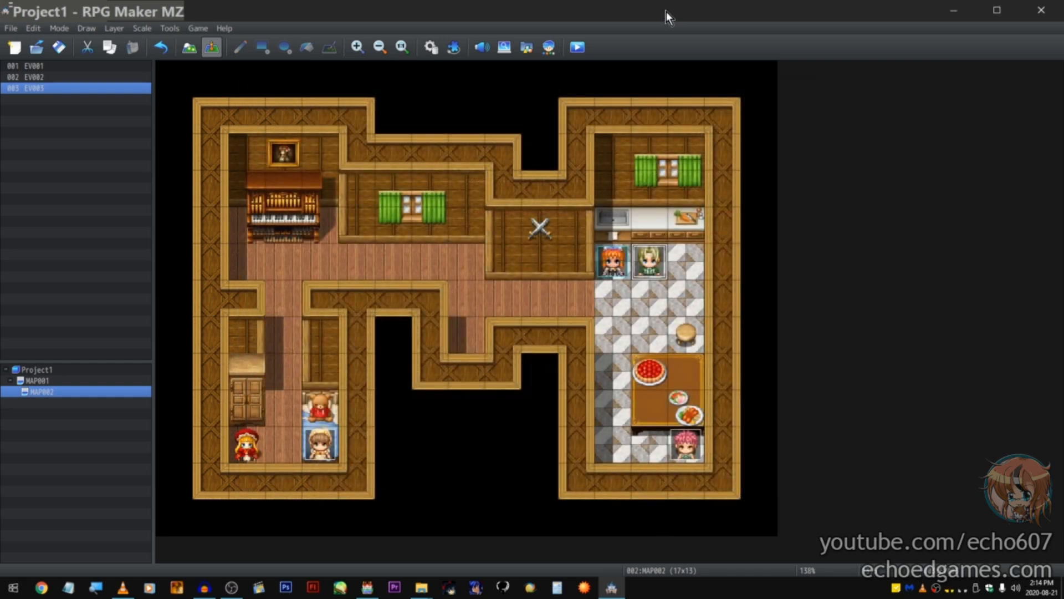
Step: Save the project, playtest it with a new game to check the clickable picture, and return to the editor
click(577, 47)
click(511, 311)
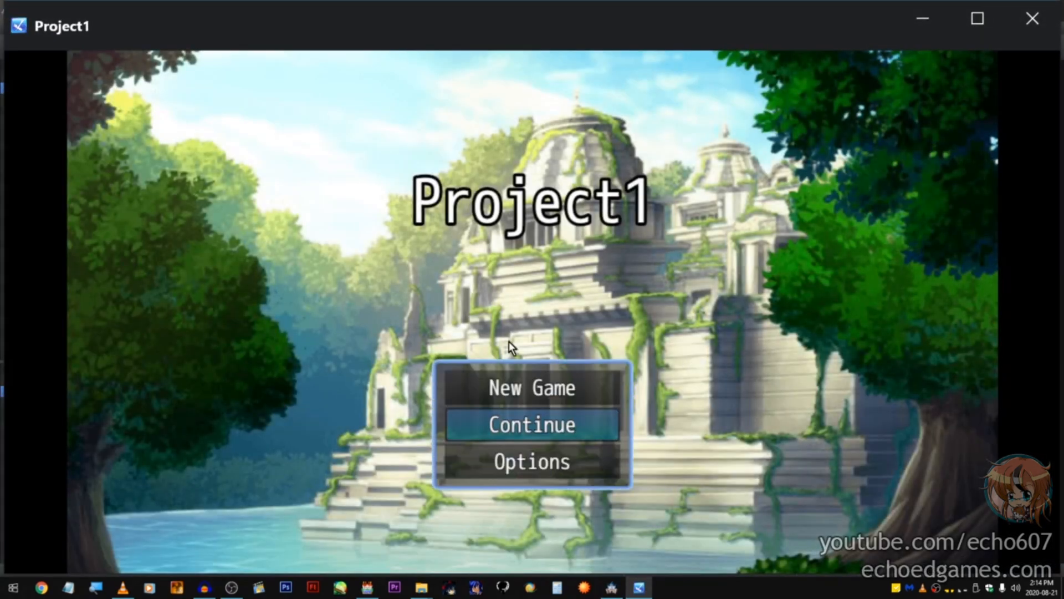
click(530, 397)
key(F4)
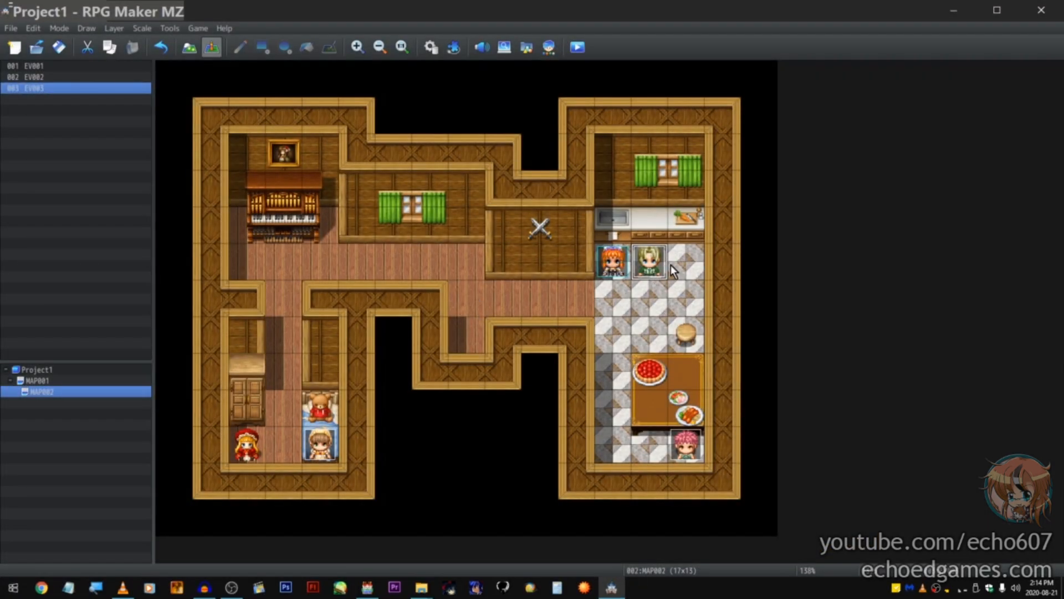
Step: In event EV003, move the Show Picture command above the Set Button Picture plugin command and save the event
double_click(655, 261)
double_click(621, 180)
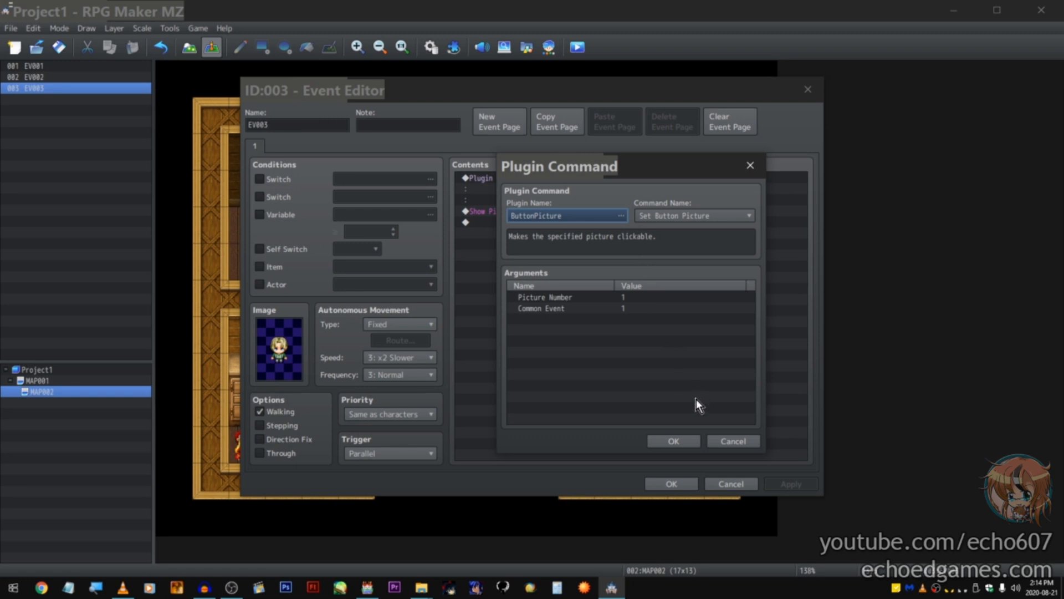
click(675, 441)
click(587, 214)
key(ctrl+x)
click(593, 179)
key(ctrl+v)
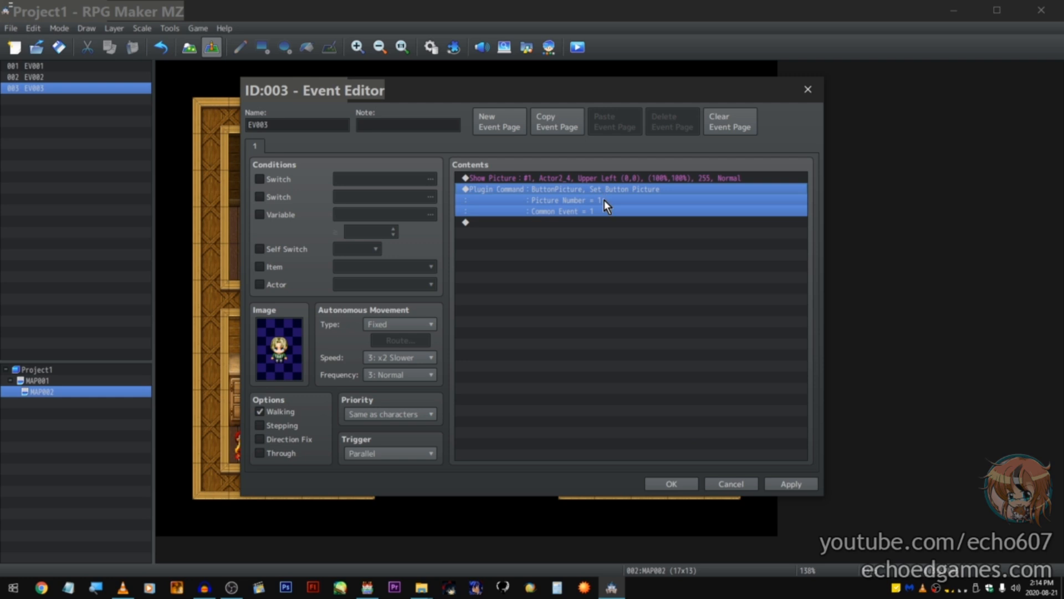
click(660, 486)
Step: Save the project and start a new game in a playtest
click(555, 47)
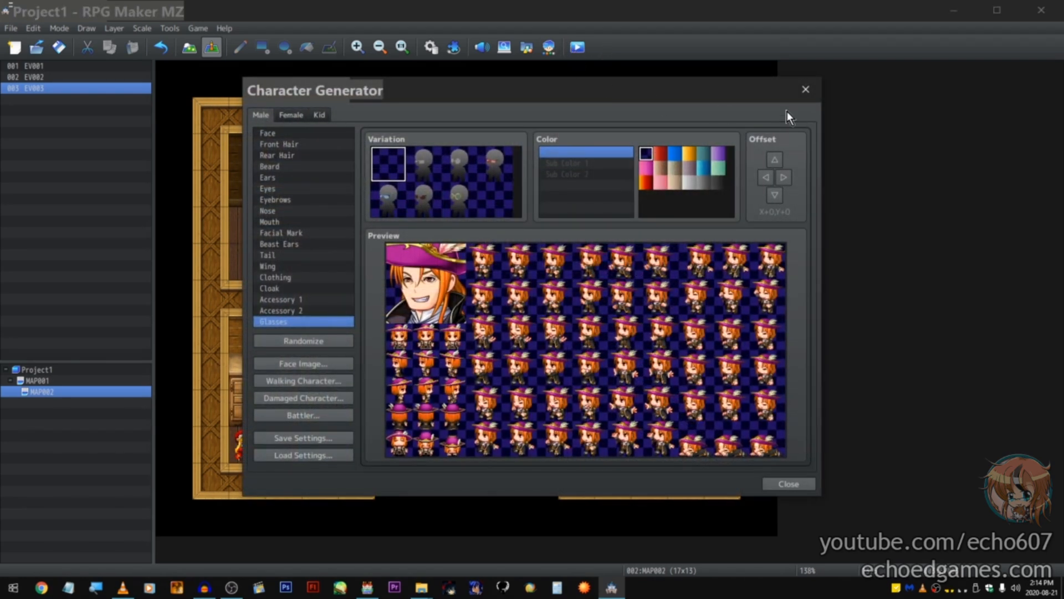
click(806, 91)
click(583, 48)
click(507, 316)
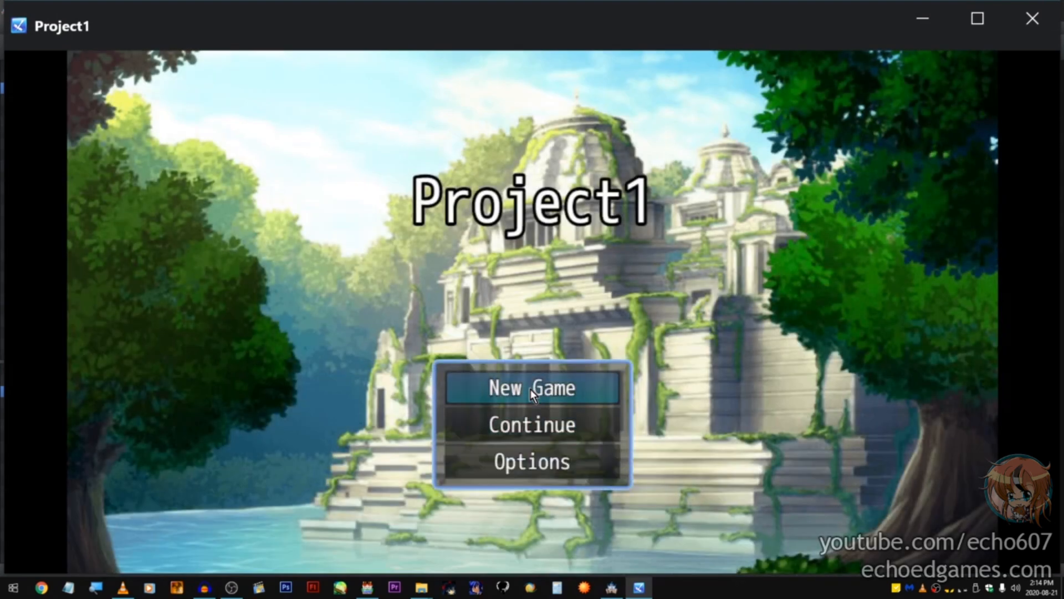
click(531, 387)
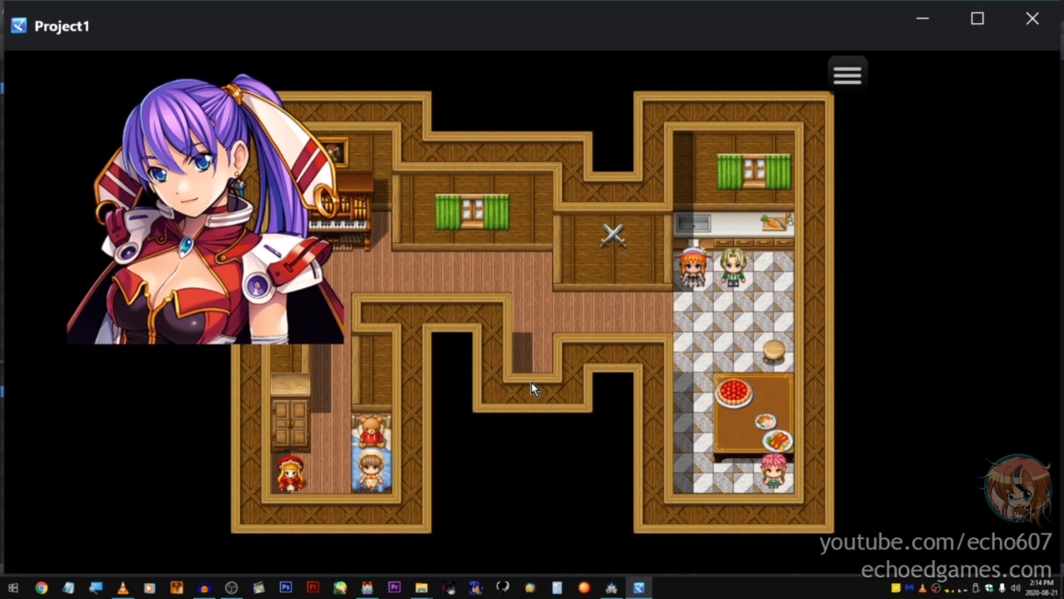
Step: Open the save screen through the clickable picture and save to File 2 twice, File 3 and File 5
click(210, 288)
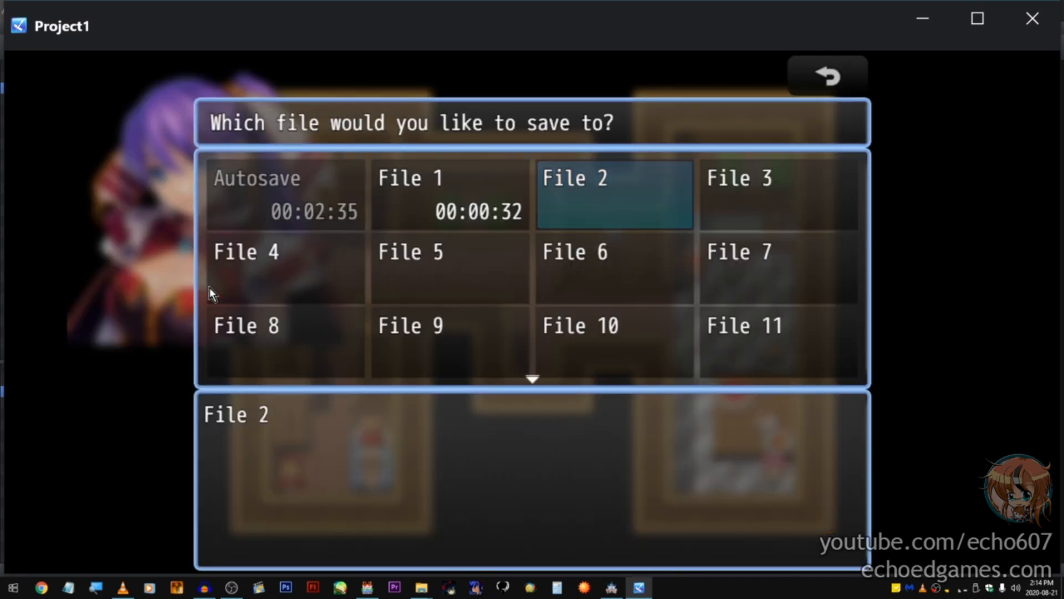
click(617, 193)
click(200, 155)
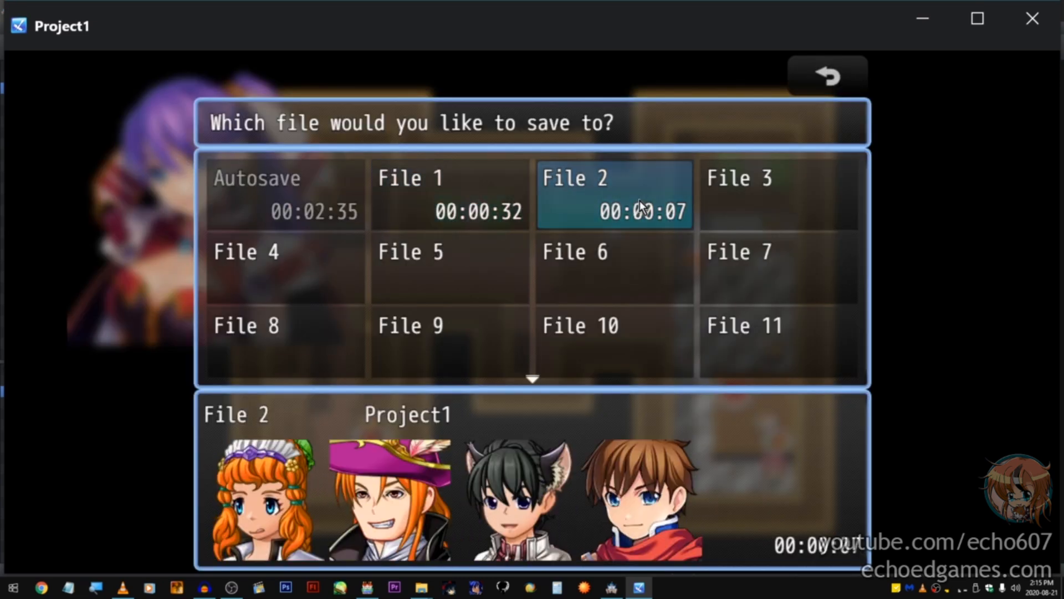
click(639, 201)
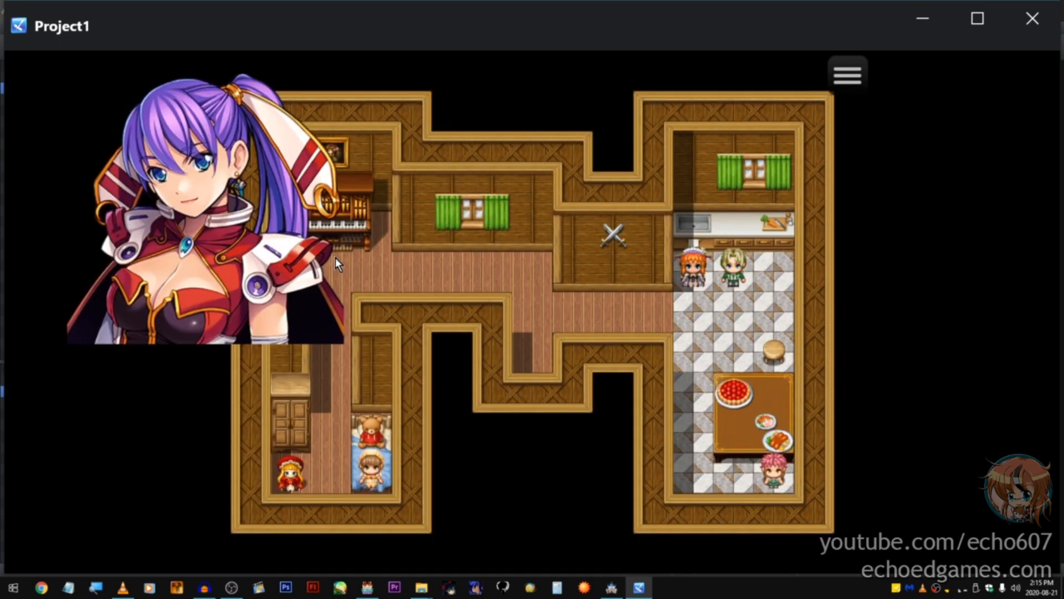
click(189, 320)
click(746, 199)
click(222, 148)
click(520, 225)
Step: Keep reopening the save screen from the picture and save to File 4, File 6, File 7 and File 1
click(342, 125)
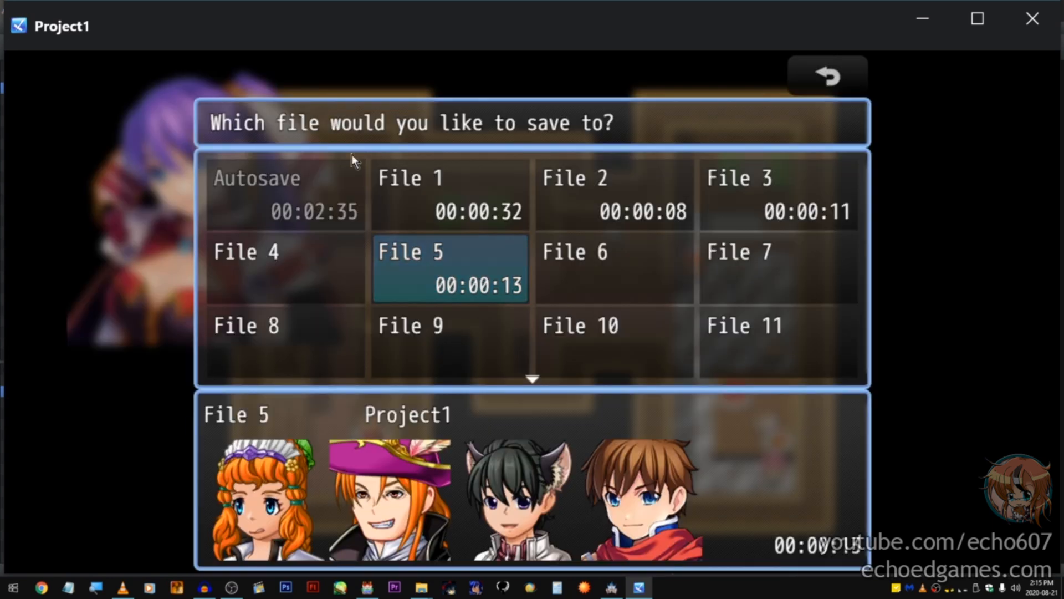
click(275, 284)
click(272, 121)
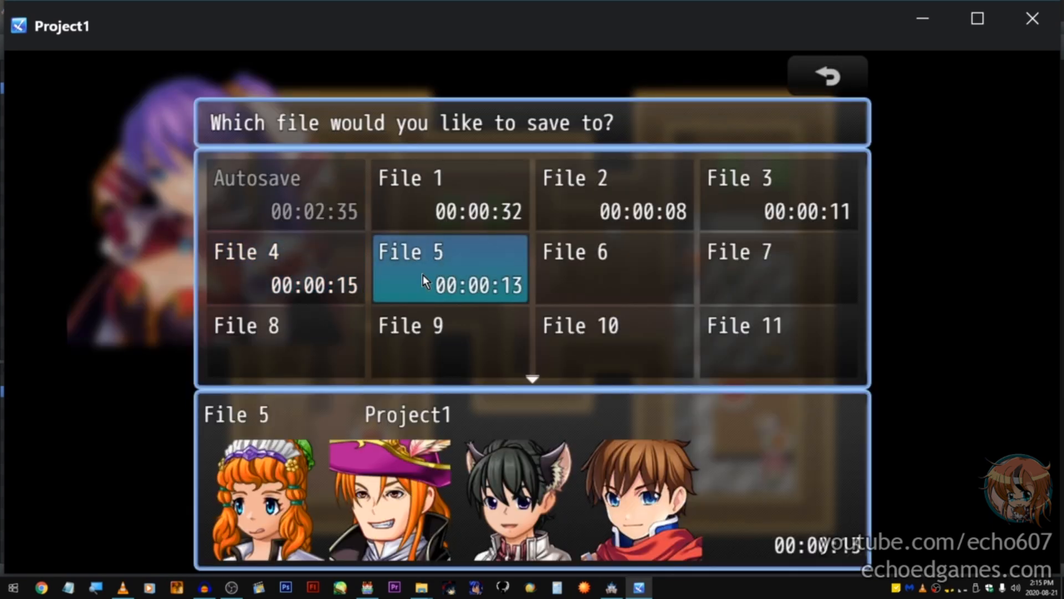
click(587, 261)
click(284, 259)
click(755, 272)
click(279, 183)
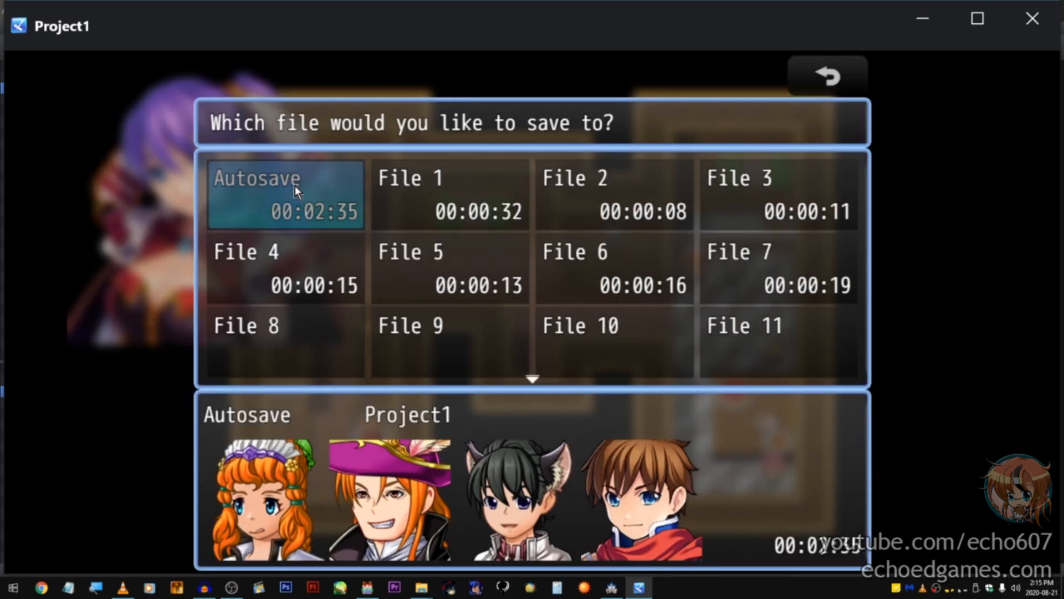
click(397, 203)
Step: Reopen the save screen from different parts of the picture, saving to File 8 and twice to File 9
click(316, 167)
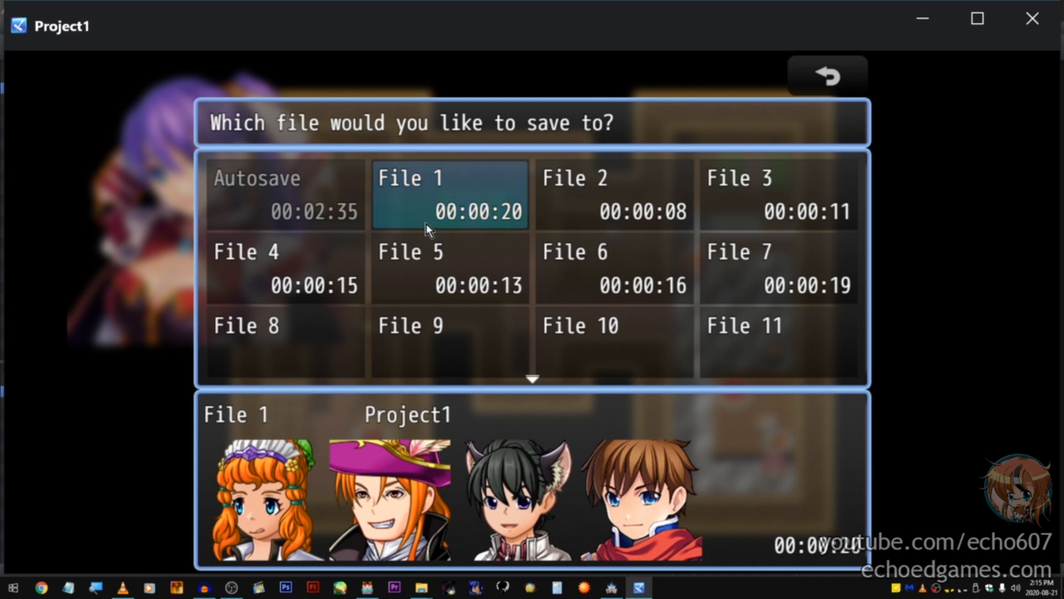
scroll(284, 216, down, 2)
scroll(301, 252, up, 2)
click(322, 331)
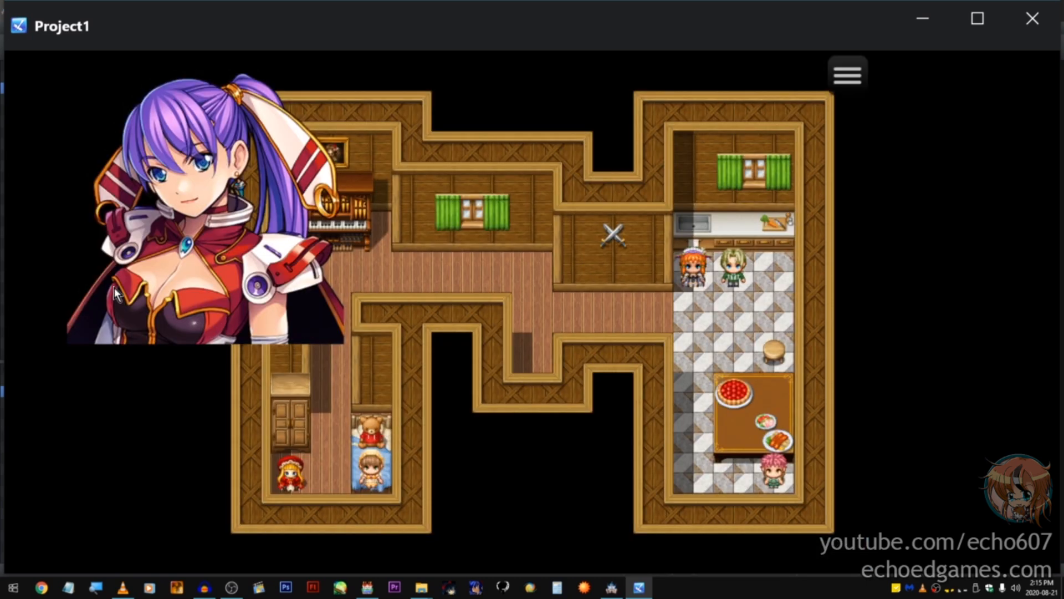
click(165, 248)
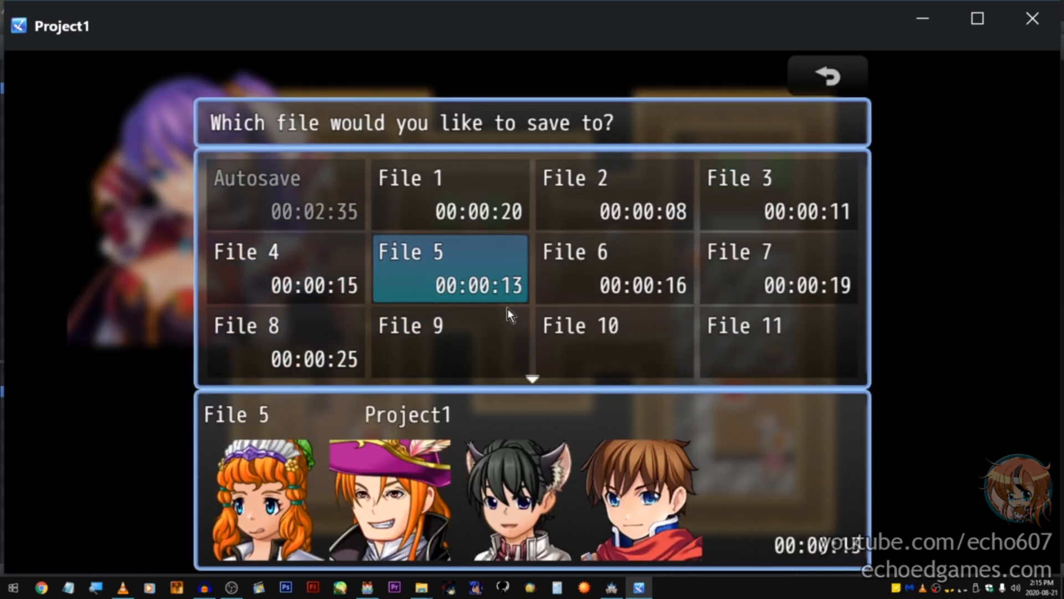
click(486, 322)
click(118, 128)
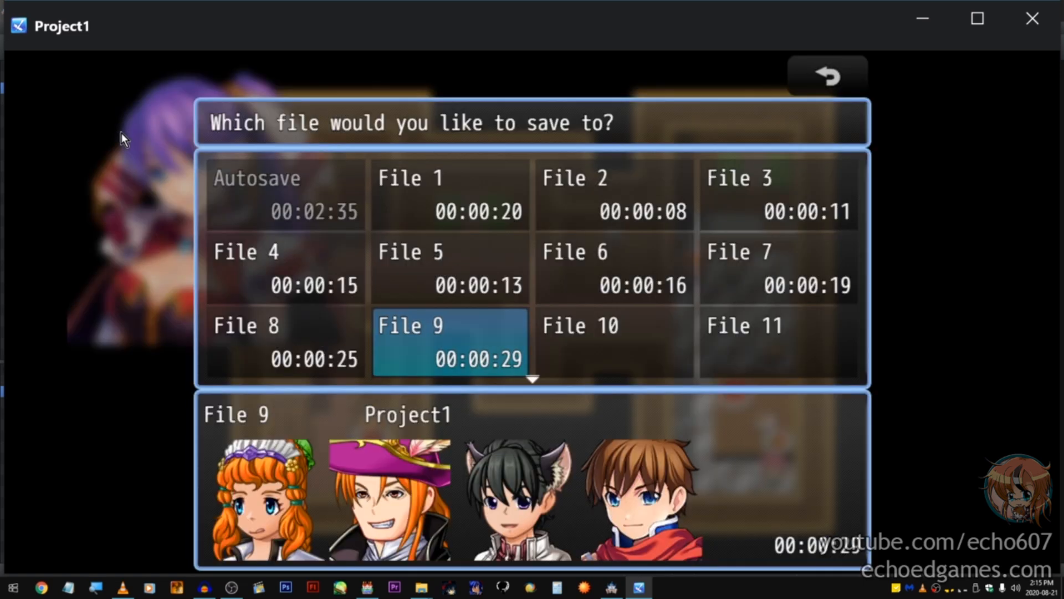
click(459, 353)
Step: End the current game to the title screen and continue from the Autosave file
right_click(480, 256)
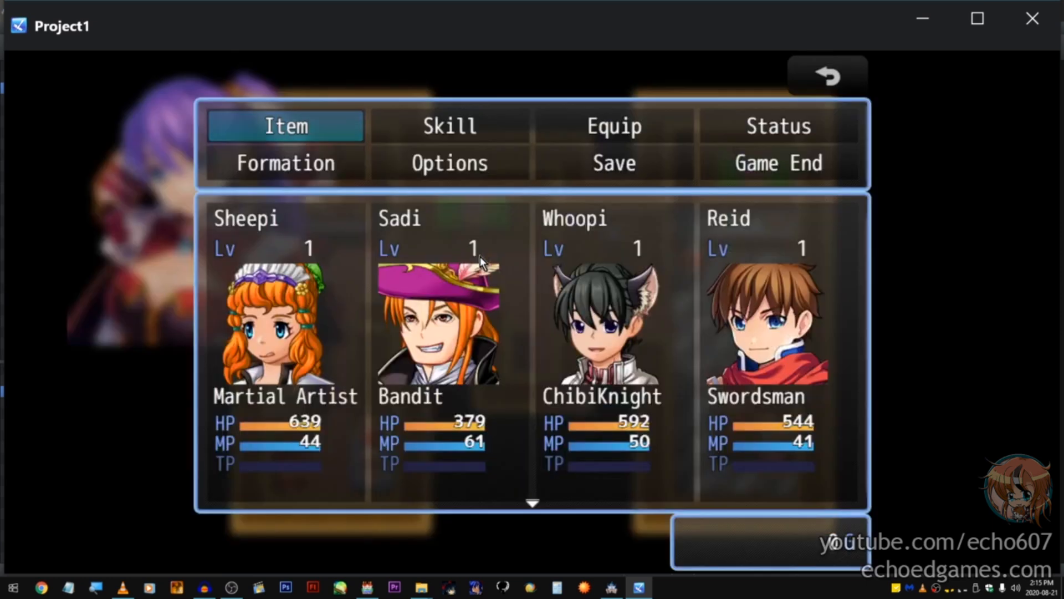
click(759, 163)
click(551, 301)
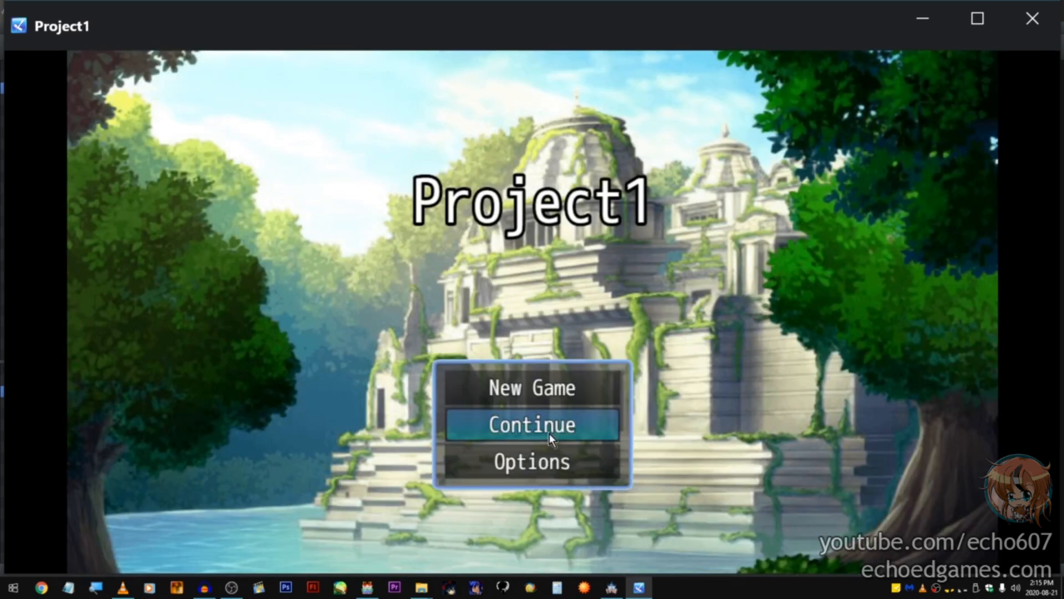
click(549, 433)
click(294, 194)
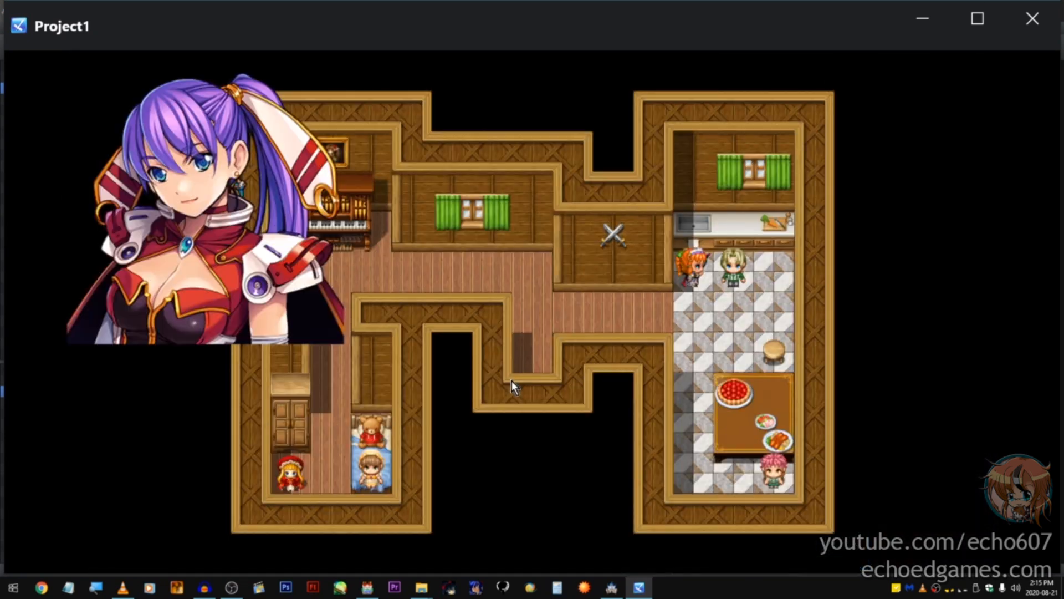
Step: Check the save screen and party menu in the autosaved game, return to the title screen and load File 9
click(731, 266)
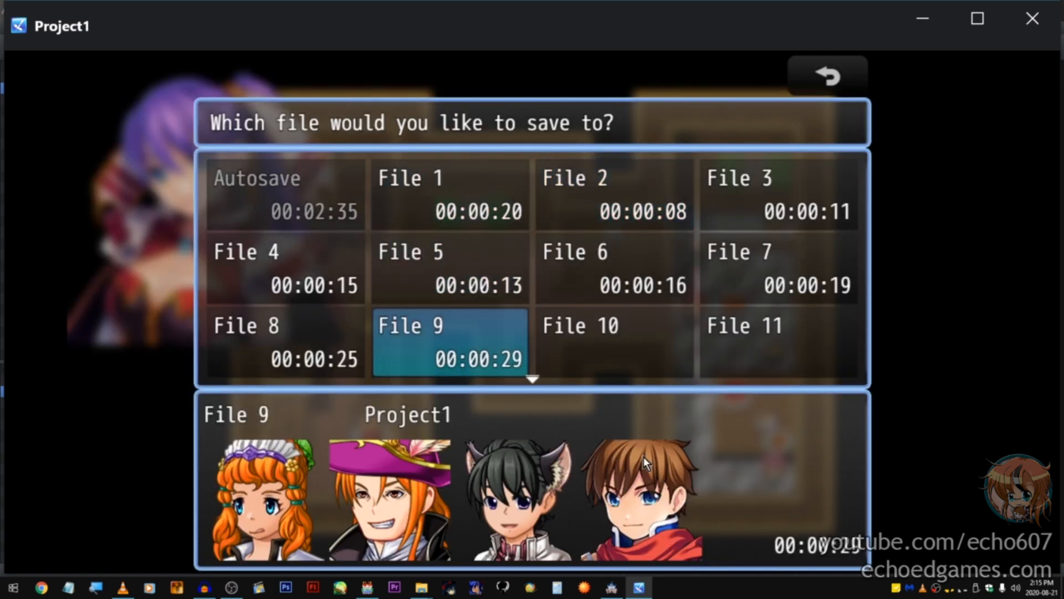
click(687, 294)
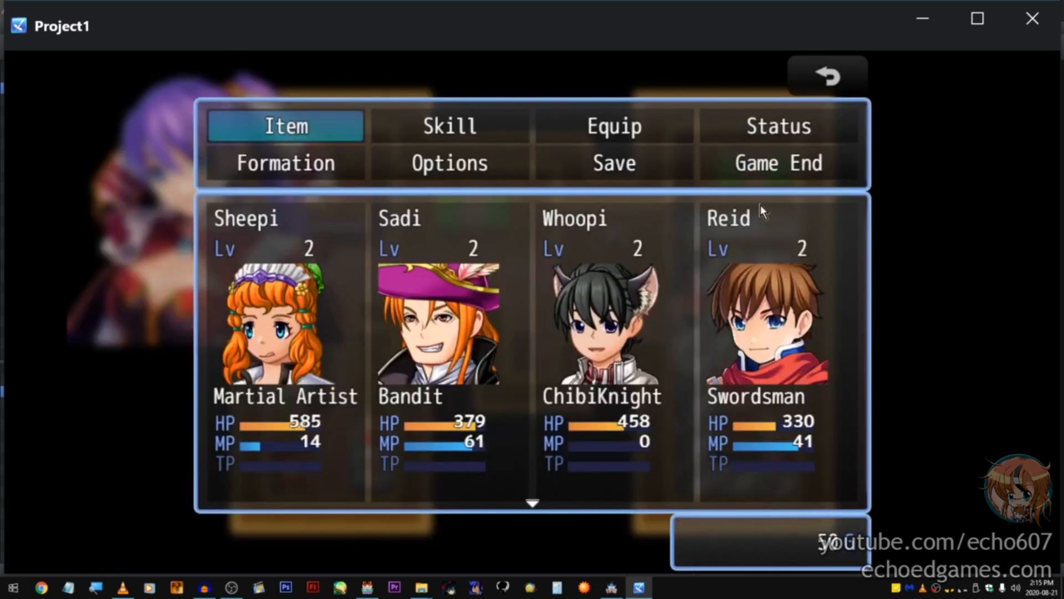
click(732, 163)
click(571, 299)
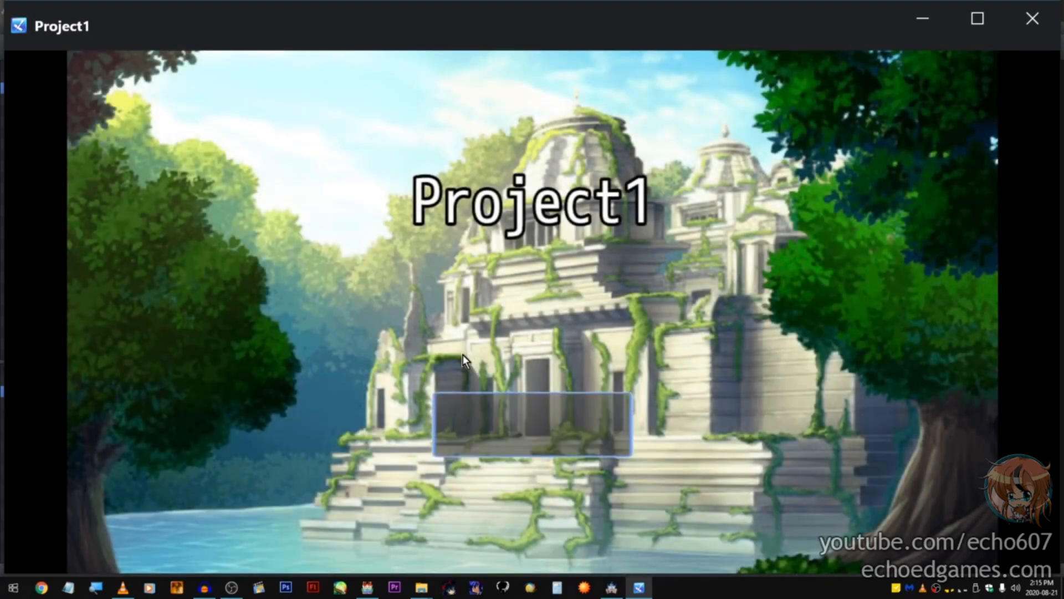
click(518, 434)
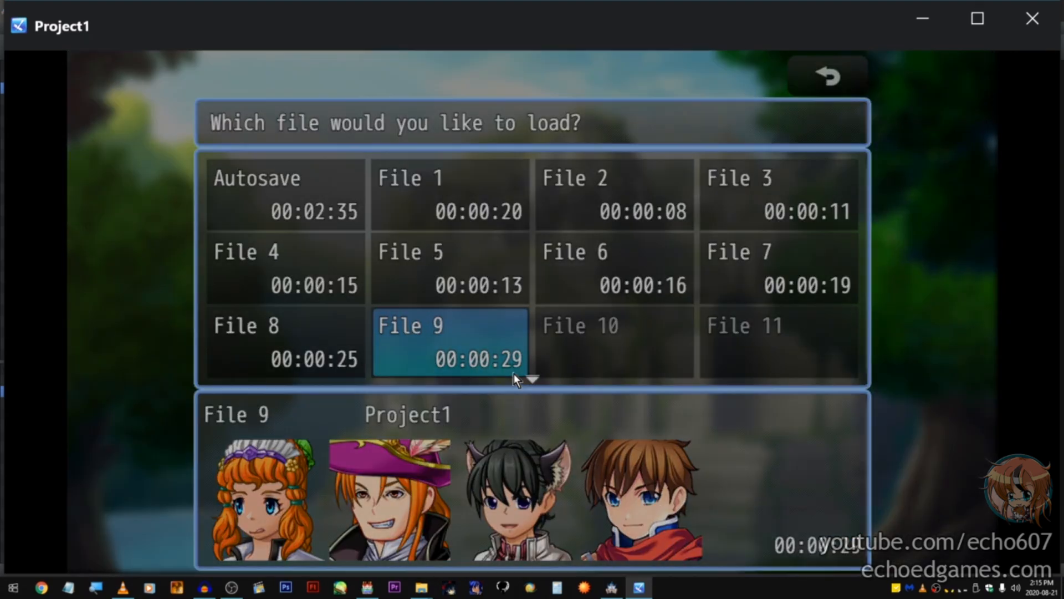
click(514, 374)
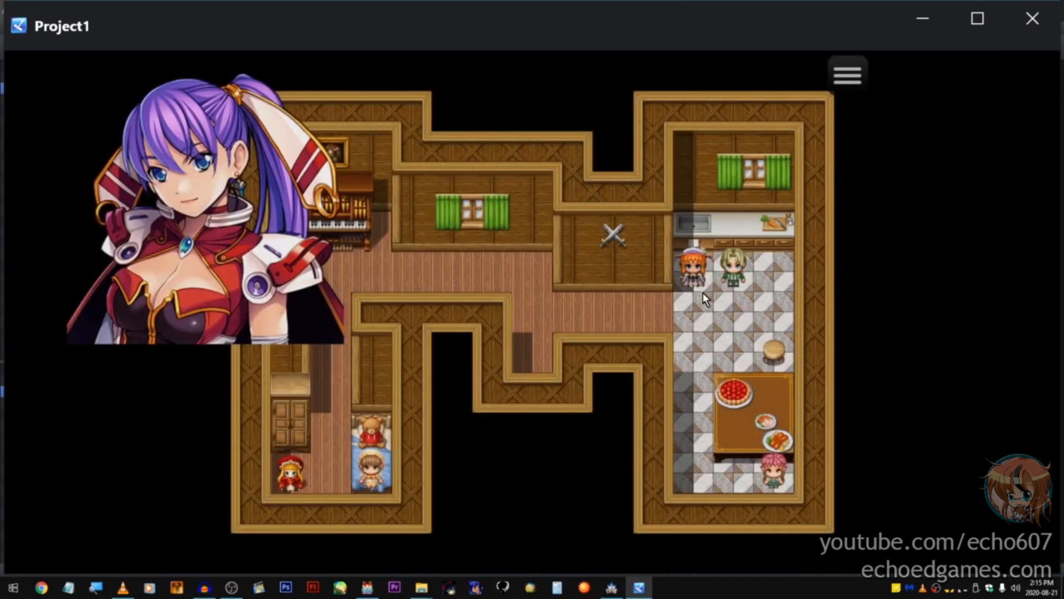
Step: Open the save screen from the picture in the loaded game, look through the save slots and close the playtest
right_click(225, 183)
click(225, 183)
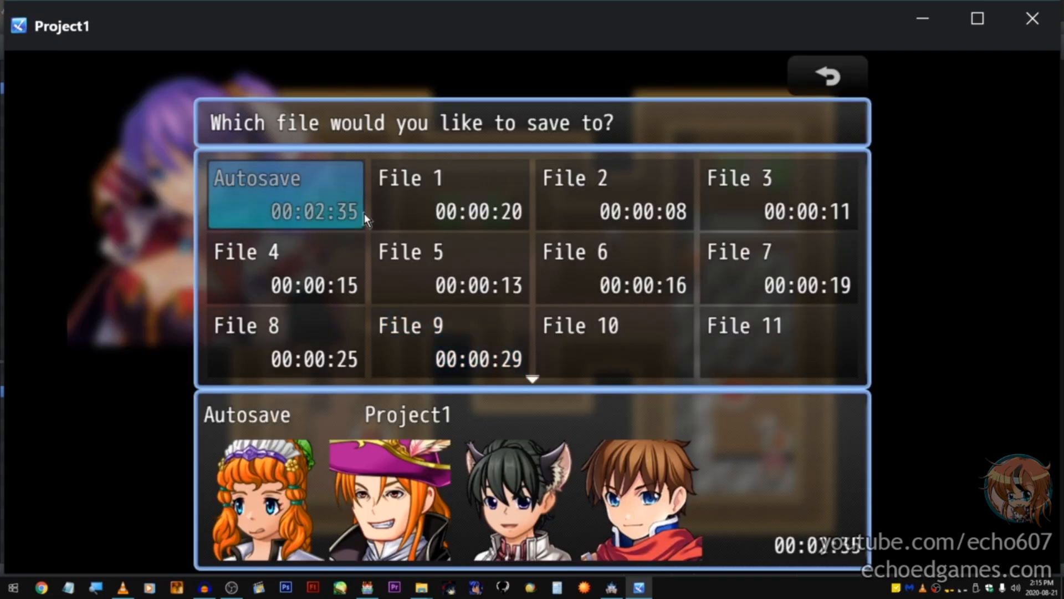
scroll(510, 249, down, 2)
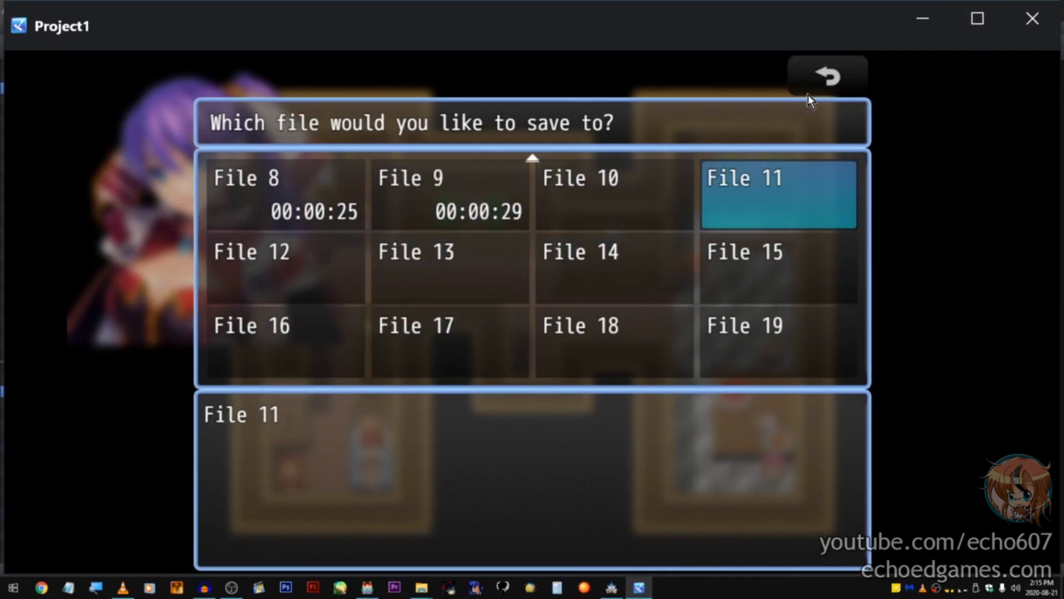
click(817, 84)
click(1012, 27)
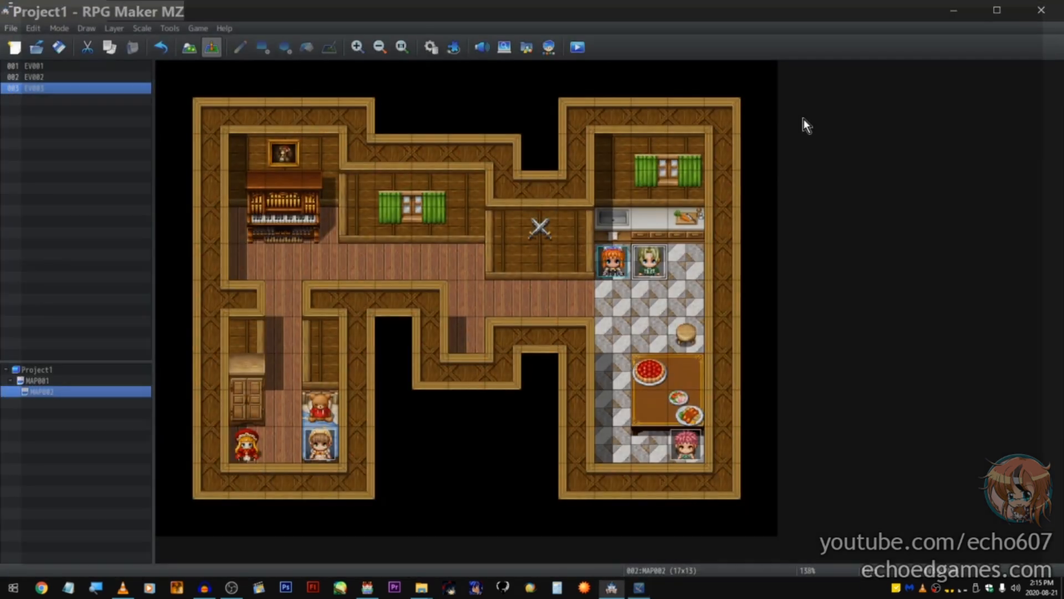
Step: Review the picture event's commands and browse the available event commands, cancelling out of both without adding anything
double_click(648, 269)
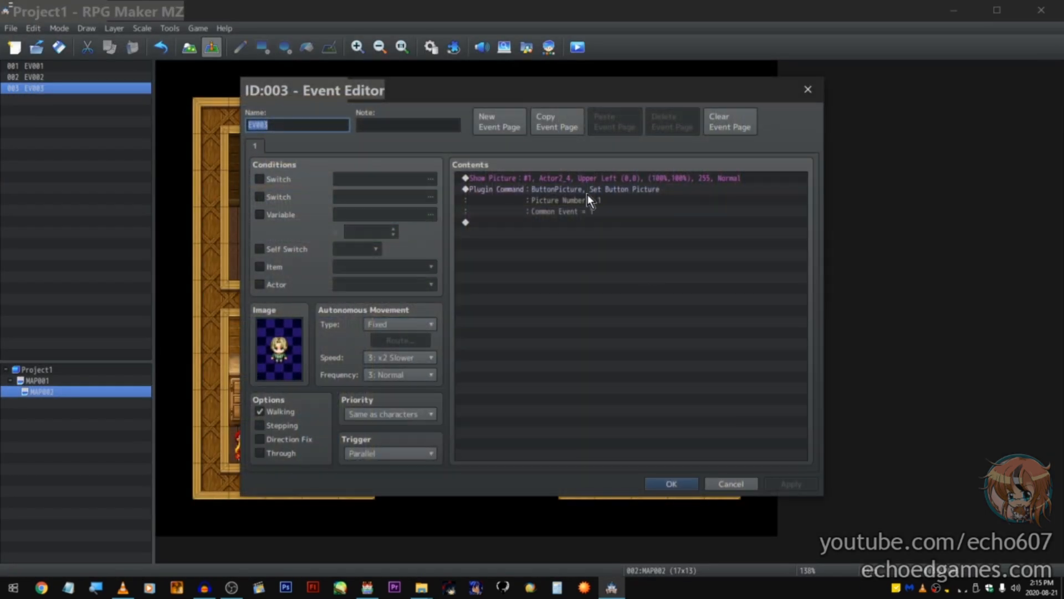
click(601, 177)
click(610, 223)
double_click(610, 235)
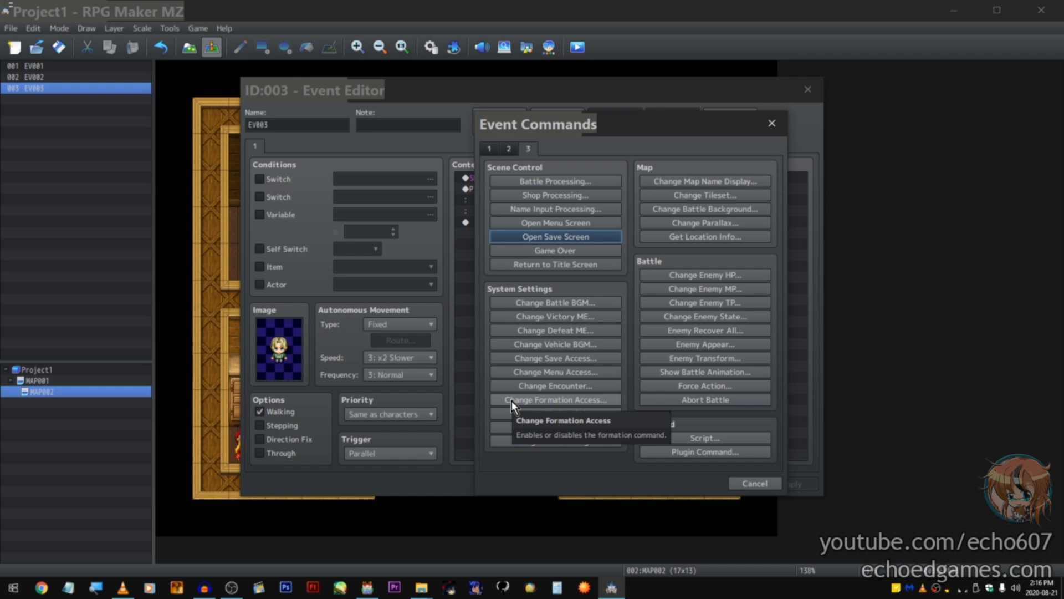
click(755, 481)
click(753, 483)
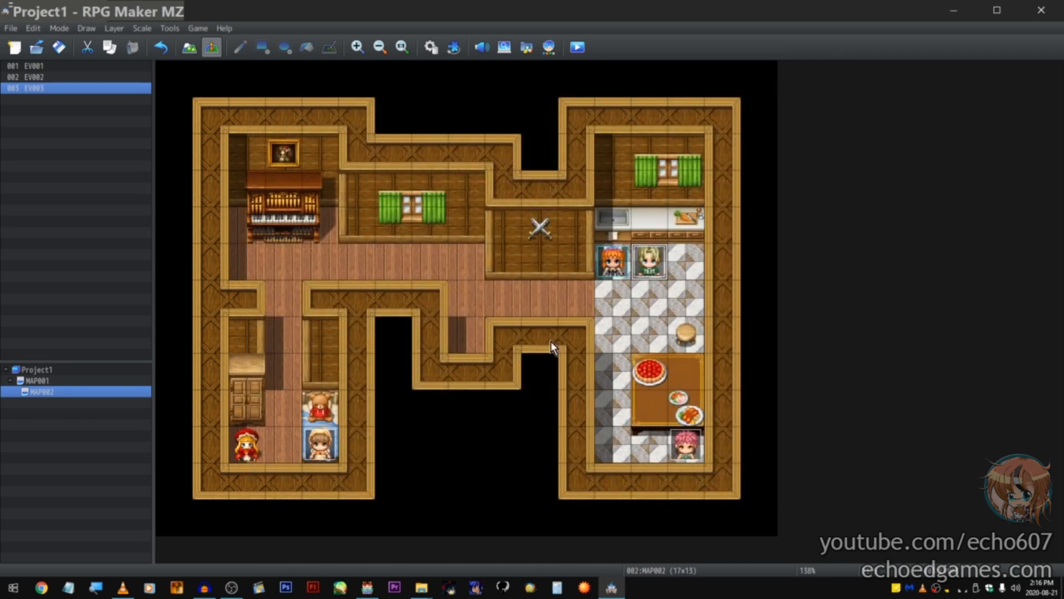
Step: Create a new map with default properties under the project and try moving maps within the map tree
click(551, 222)
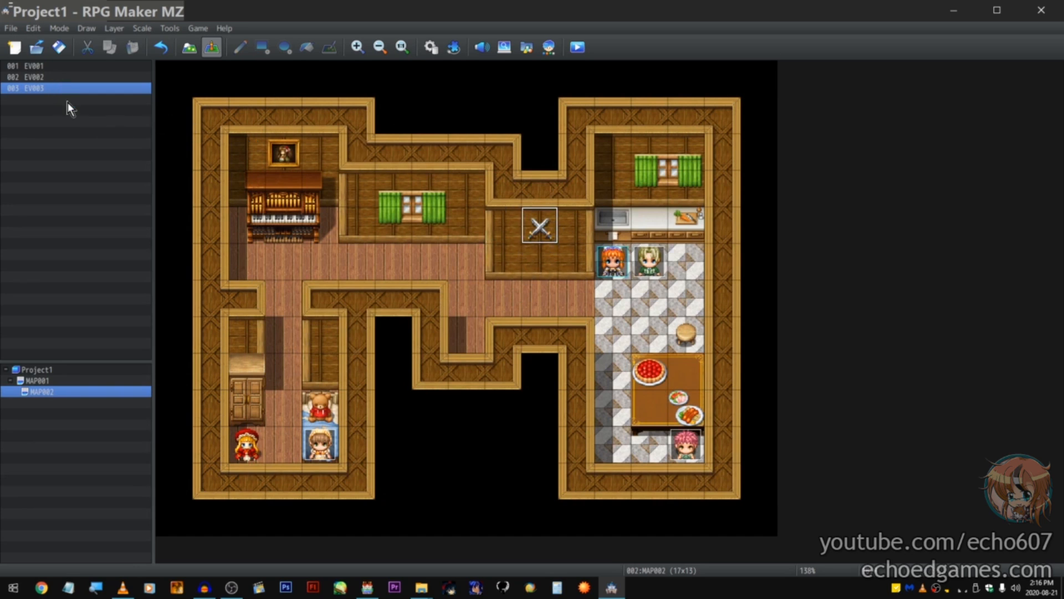
click(86, 381)
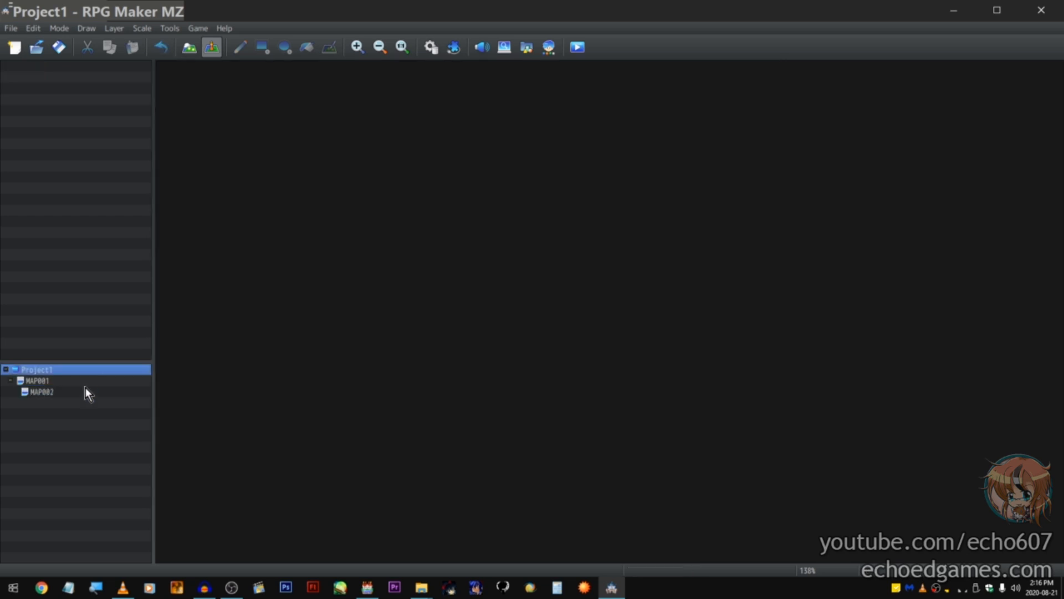
right_click(87, 369)
click(108, 391)
click(667, 462)
mouse_move(62, 381)
mouse_down()
mouse_move(65, 400)
mouse_move(72, 378)
mouse_move(51, 438)
mouse_move(56, 378)
mouse_move(62, 396)
mouse_up()
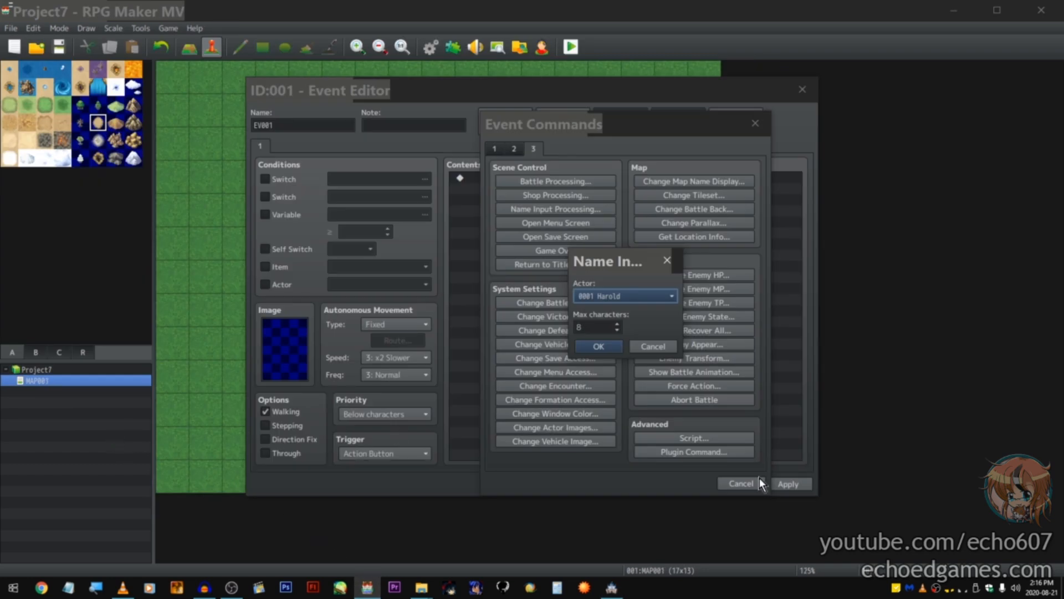
Step: Cancel the Name Input command in RPG Maker MV and close the command list and event editor
click(654, 345)
click(739, 481)
click(742, 484)
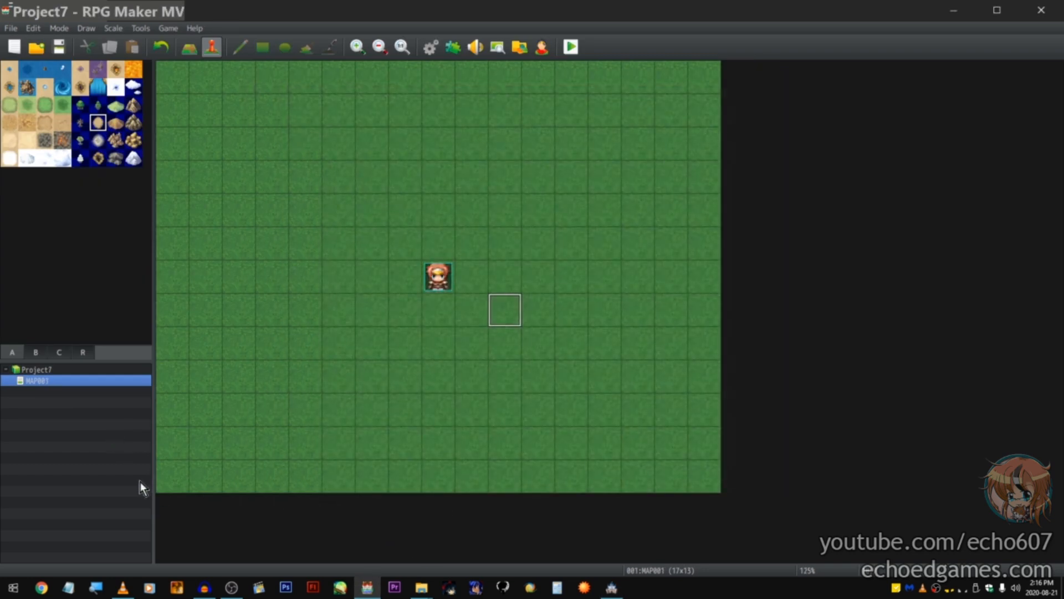
Step: Create a child map with default properties under MAP001 and another map nested beneath that child
right_click(112, 384)
click(124, 400)
click(668, 452)
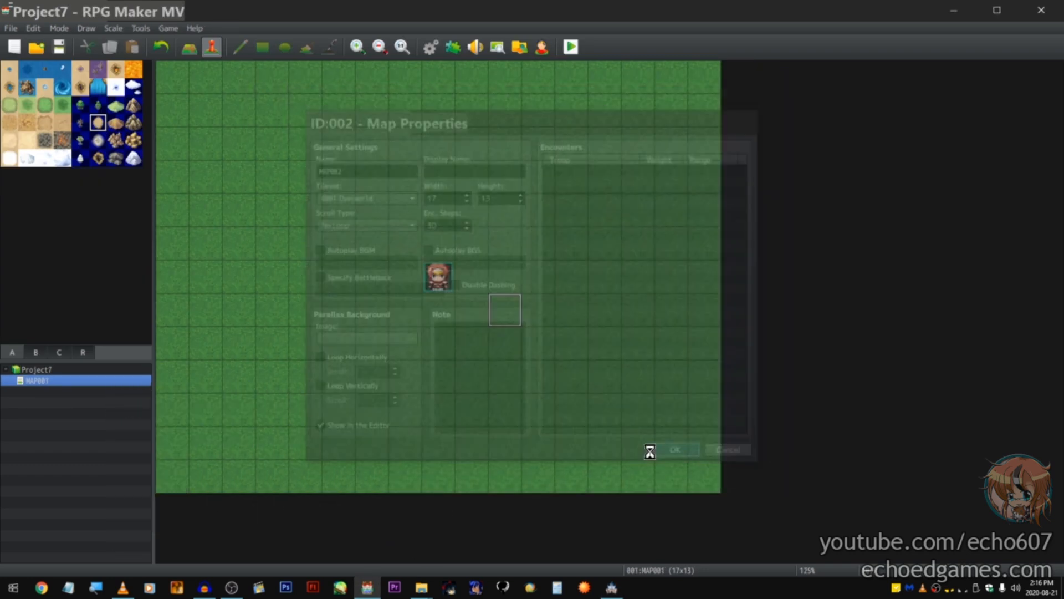
right_click(81, 392)
click(102, 412)
key(Escape)
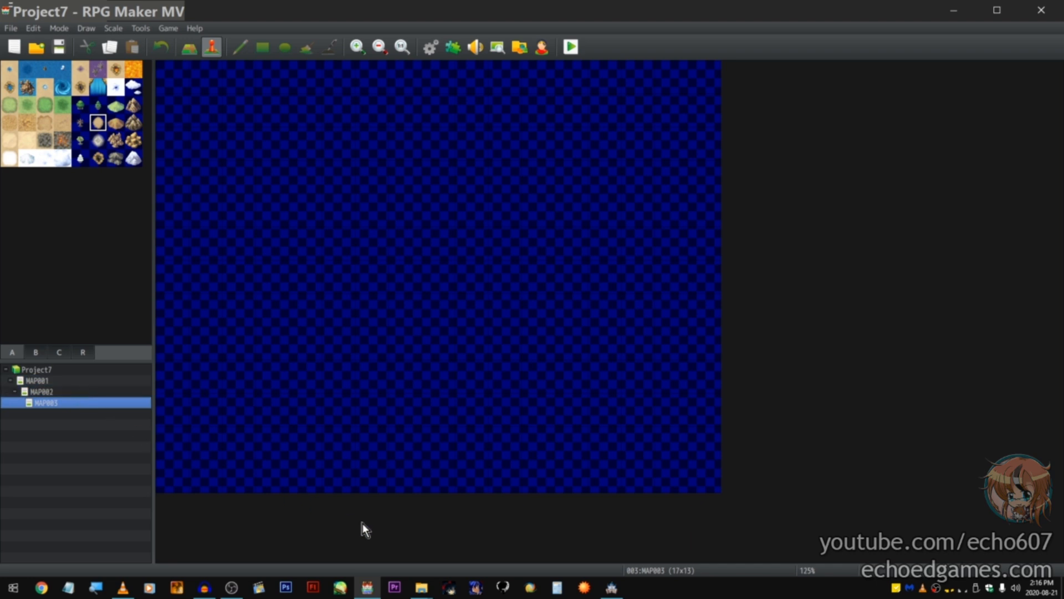
Step: Switch to RPG Maker MZ and rearrange the maps directly under the project in the order MAP003, MAP001, MAP002
click(612, 587)
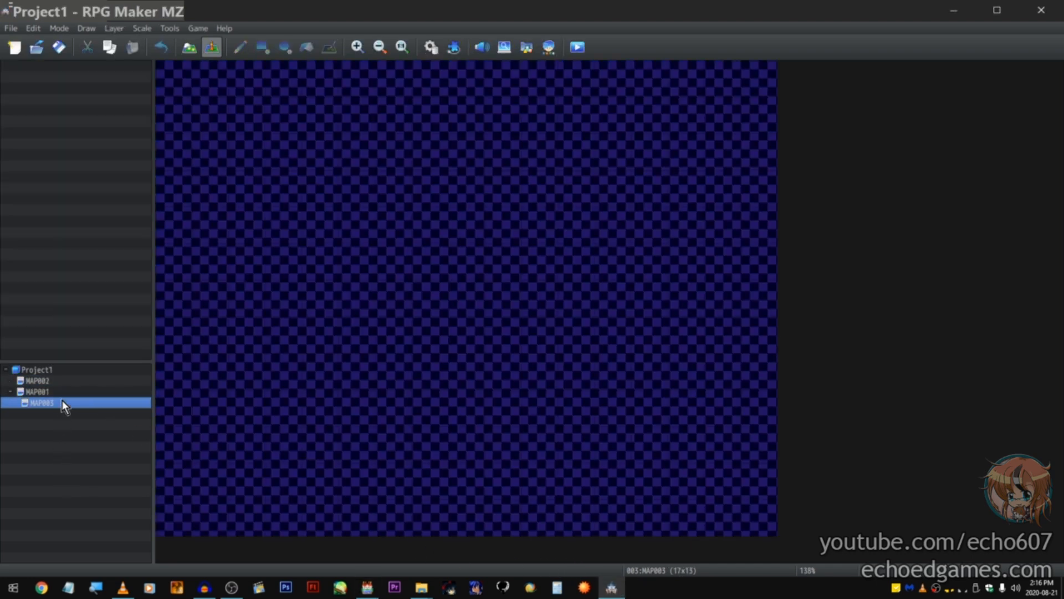
drag(91, 382, 59, 386)
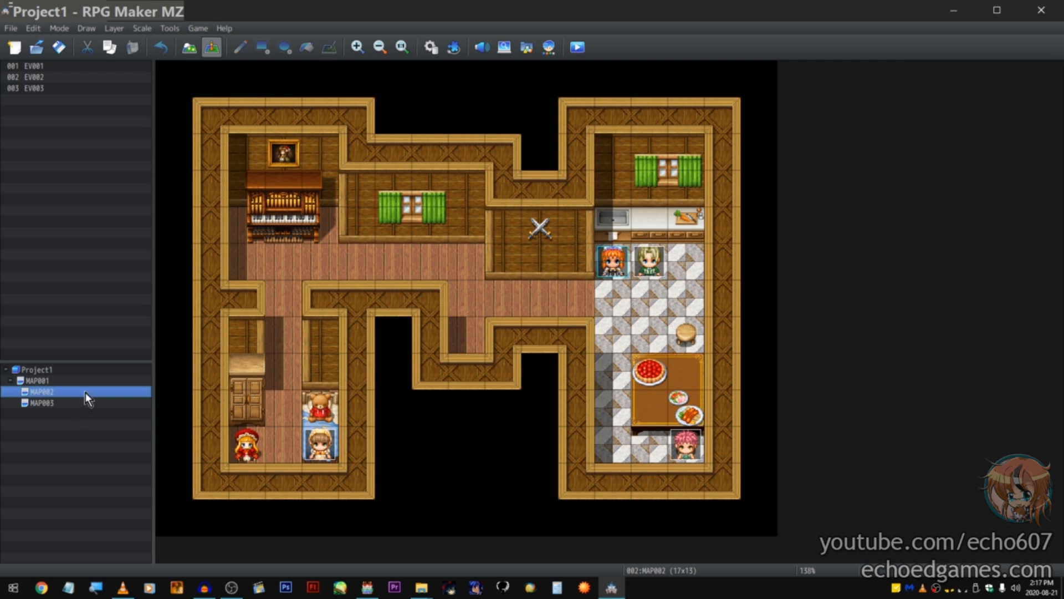
mouse_move(87, 400)
mouse_down()
mouse_move(74, 375)
mouse_move(72, 400)
mouse_move(75, 386)
mouse_up()
click(71, 402)
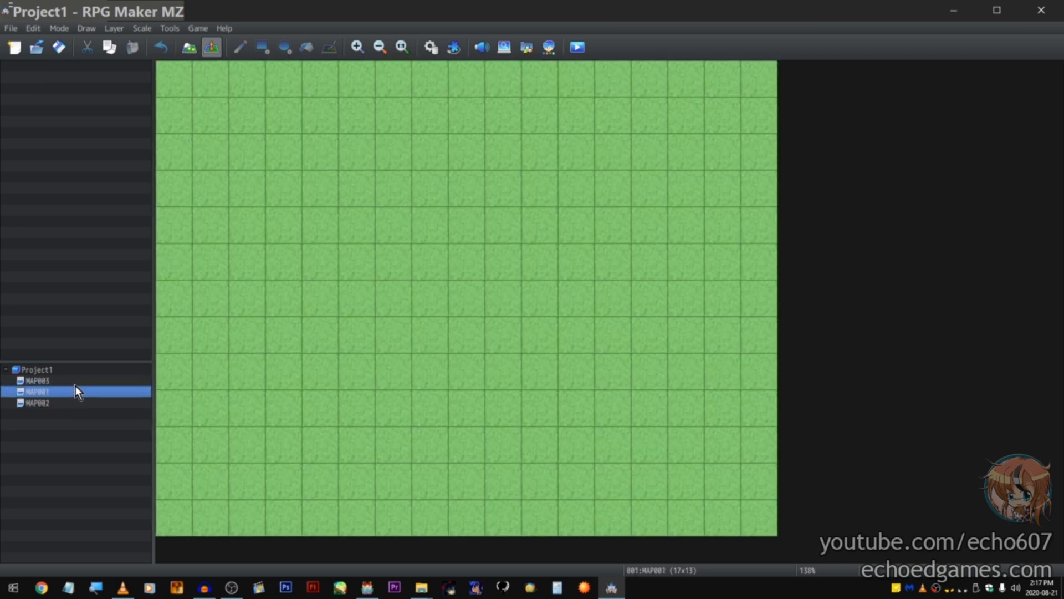
click(77, 382)
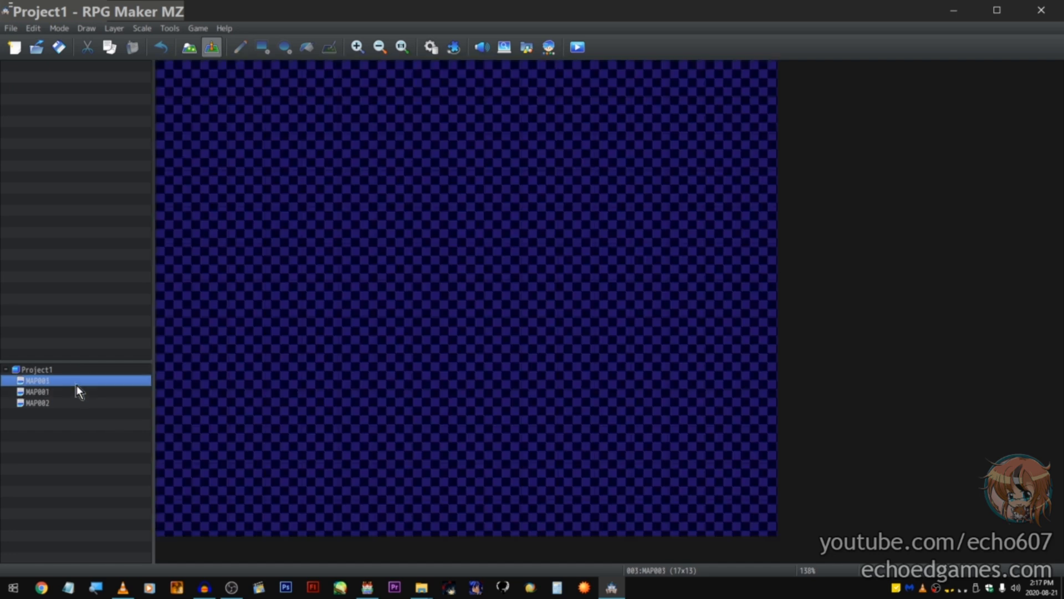
Step: Examine the options offered for an empty tile on MAP003, briefly switching to RPG Maker MV for comparison
right_click(391, 253)
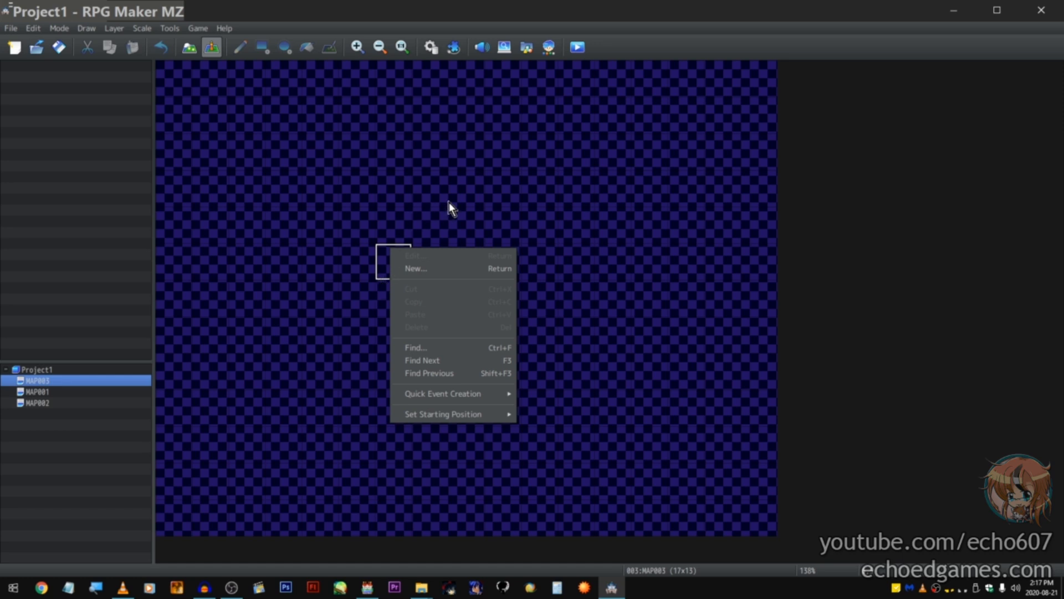
click(557, 224)
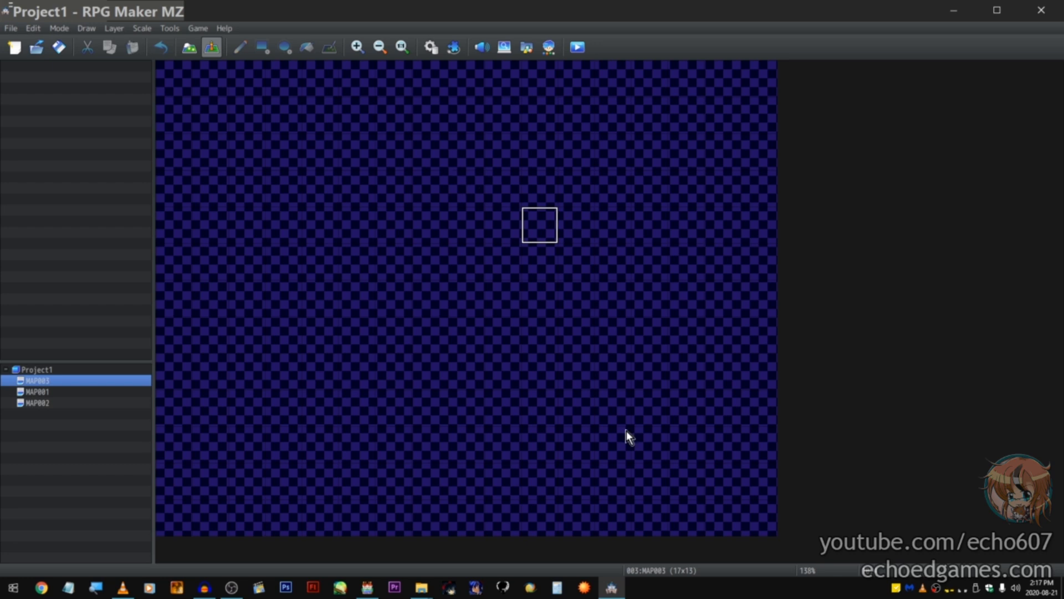
click(367, 587)
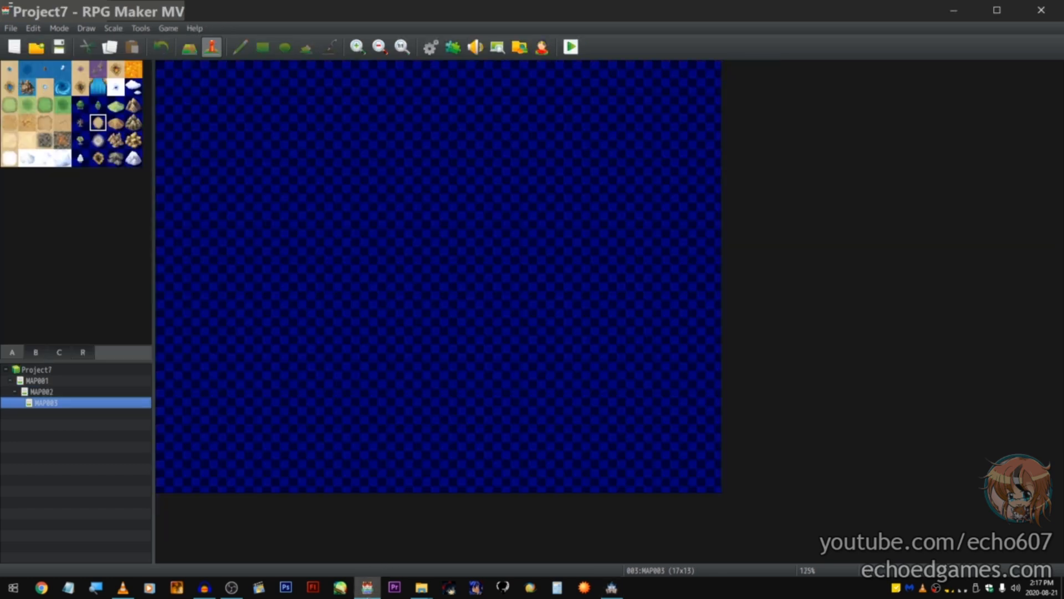
click(611, 587)
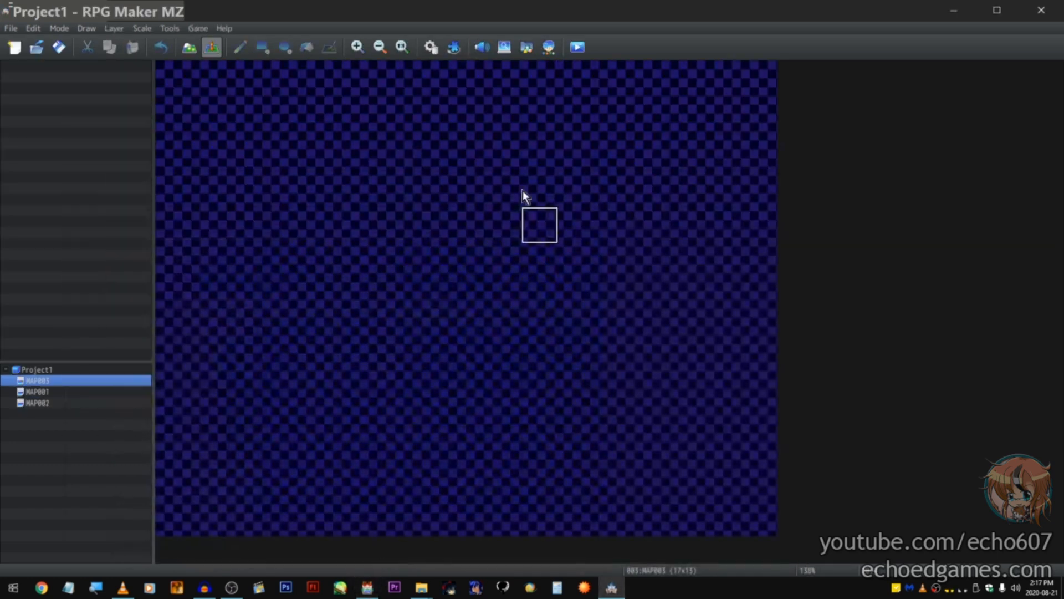
right_click(545, 225)
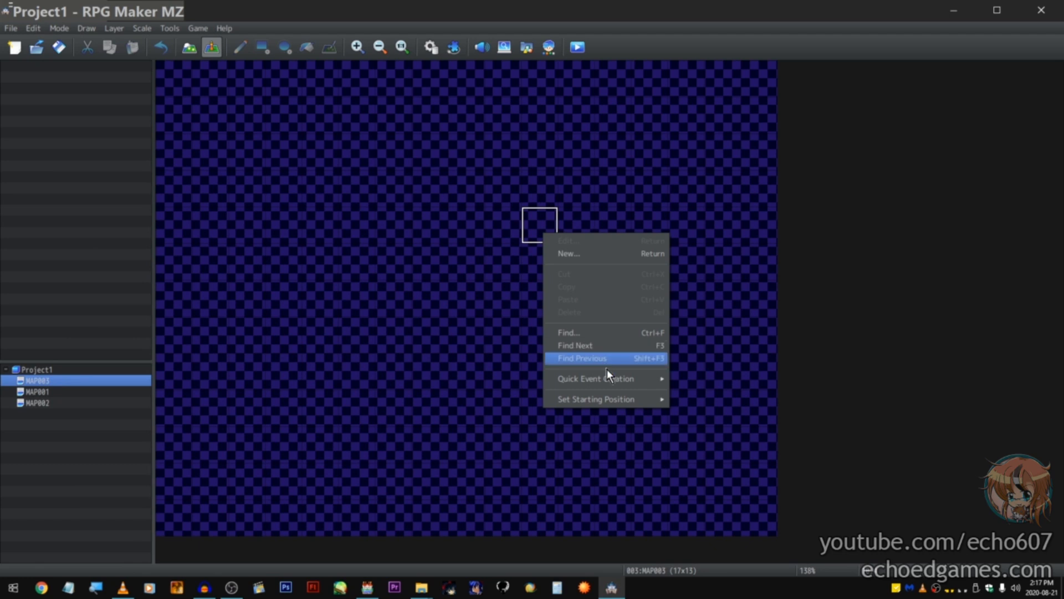
mouse_move(610, 395)
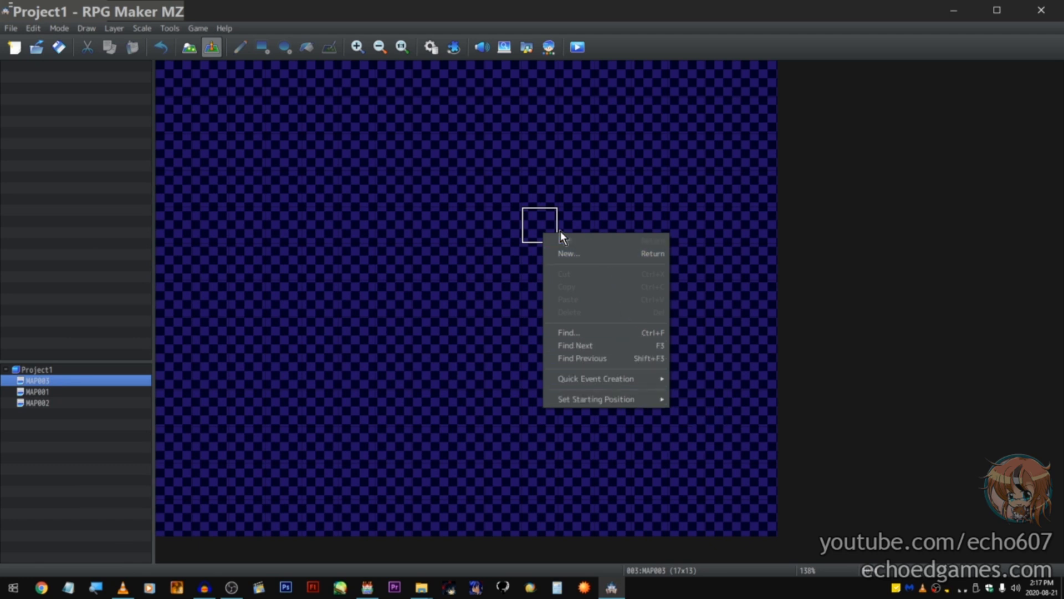
click(505, 228)
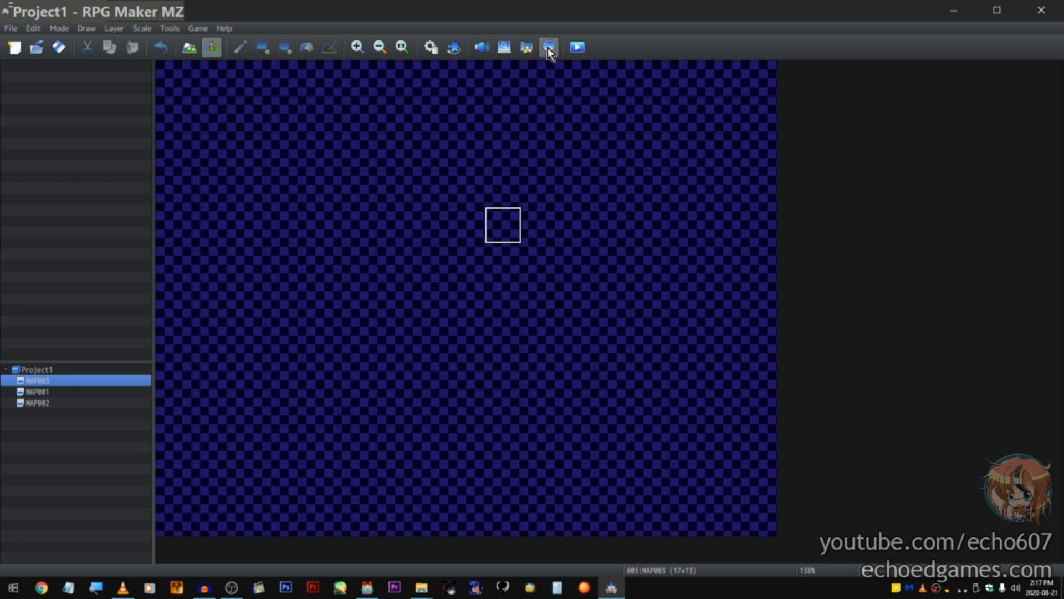
Step: Check the Resource Manager and the Sound Test tool, closing each one
click(524, 49)
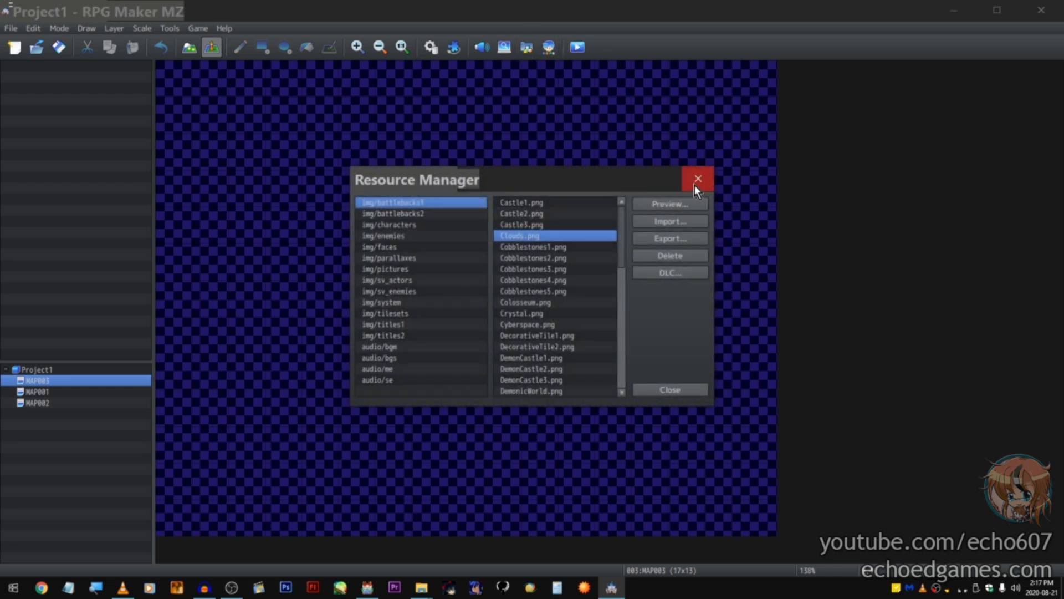
click(694, 184)
click(490, 49)
click(624, 147)
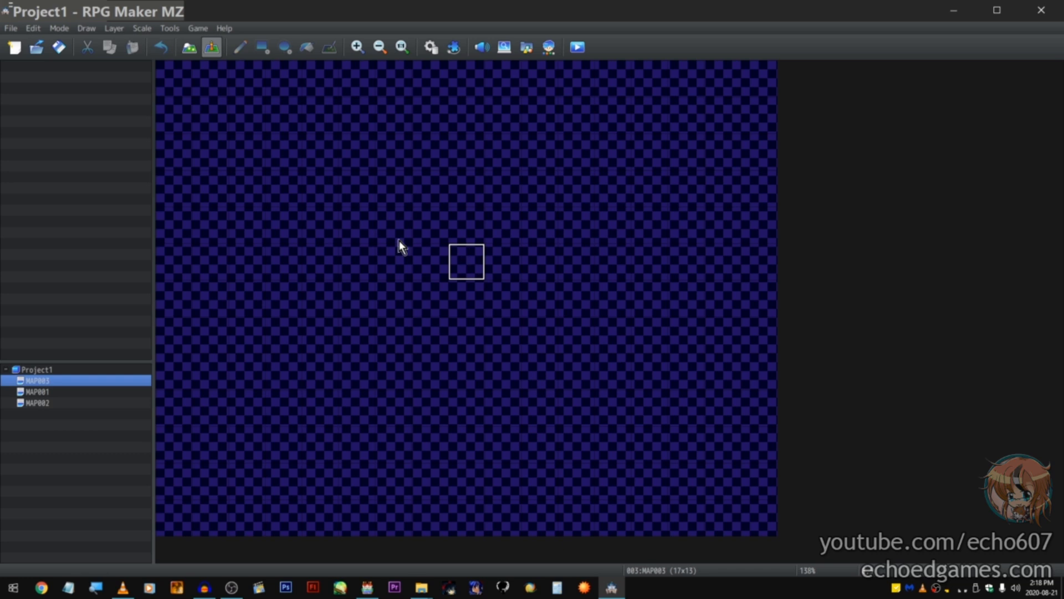
Step: Create an empty event near the upper part of MAP003 and reopen it from the event list to check it
double_click(401, 112)
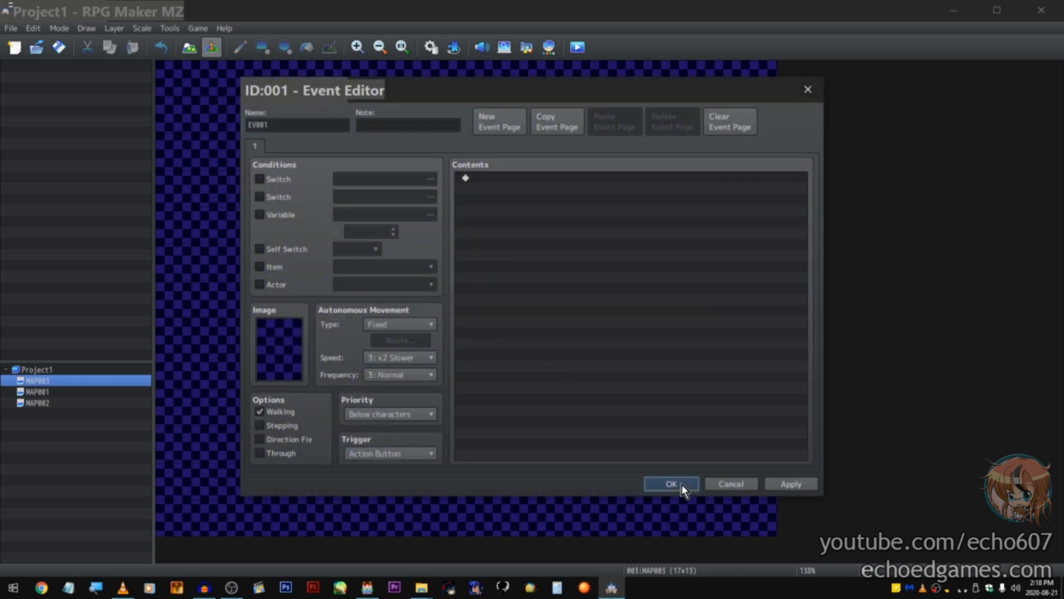
click(671, 484)
right_click(133, 66)
click(136, 69)
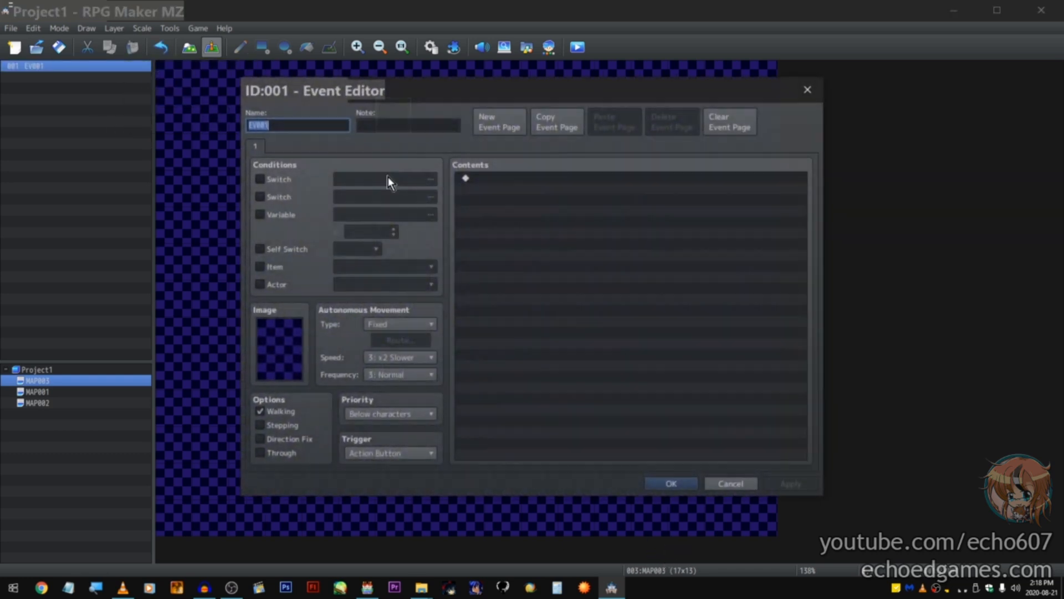
click(798, 94)
click(468, 188)
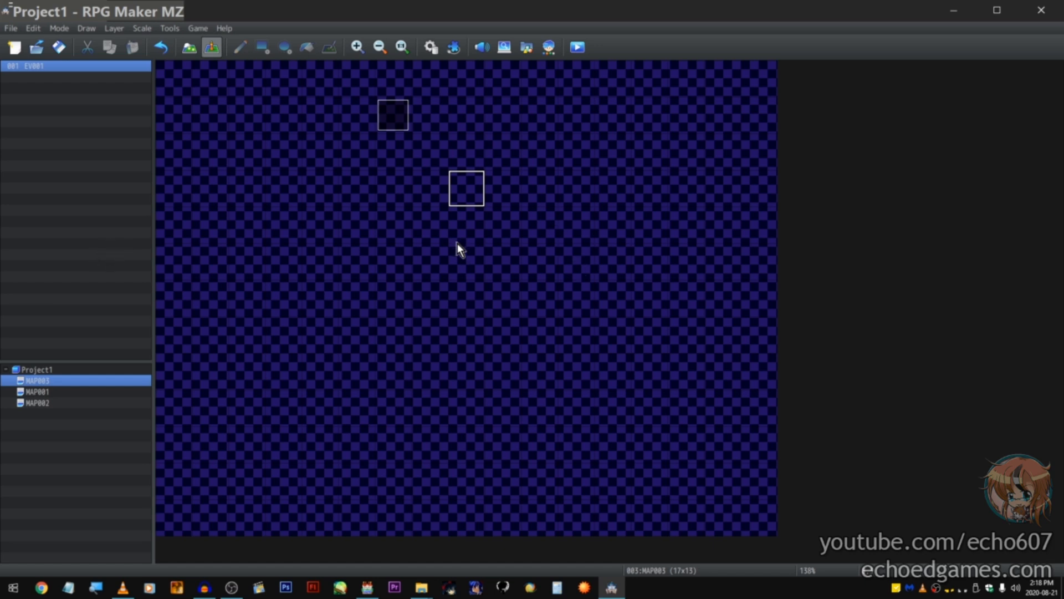
click(530, 128)
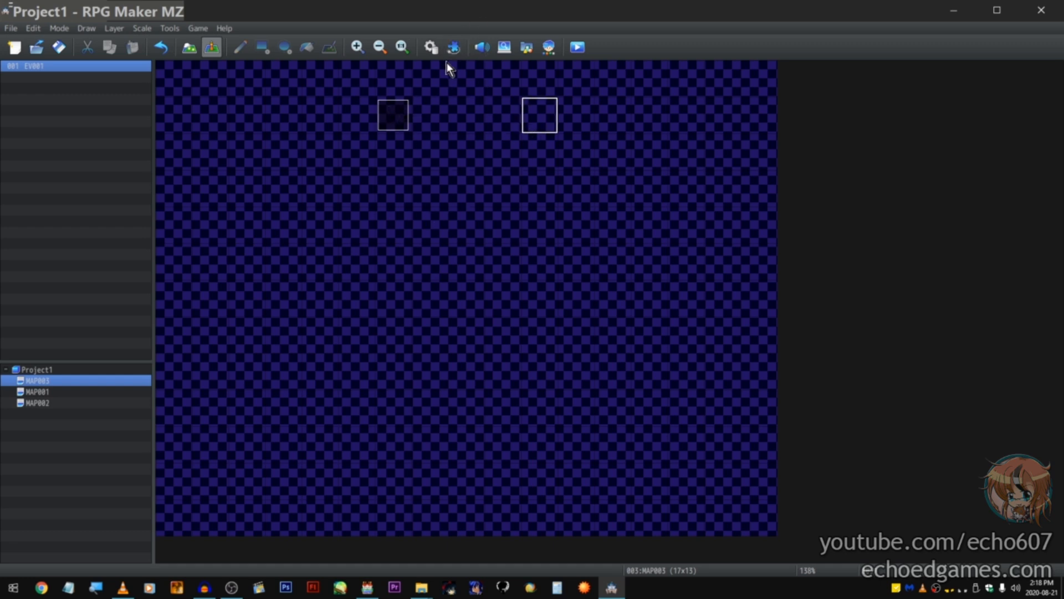
Step: Look at the SAVE THE WORLD common event in the database and close the database
click(367, 587)
click(362, 597)
click(434, 48)
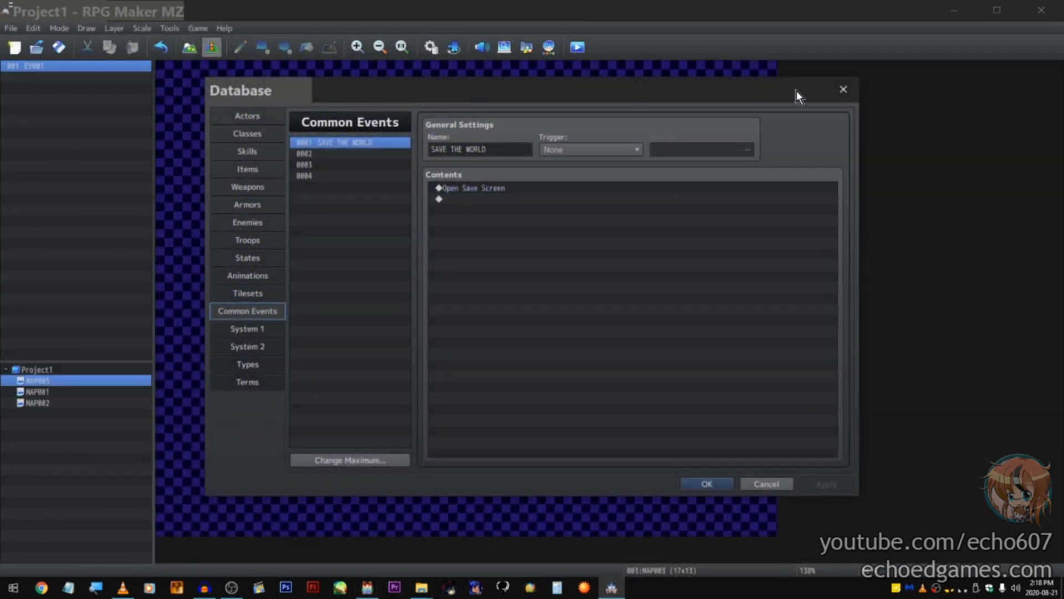
click(844, 88)
Step: Compare the Male, Female and Kid characters in the Character Generator and close it
click(549, 48)
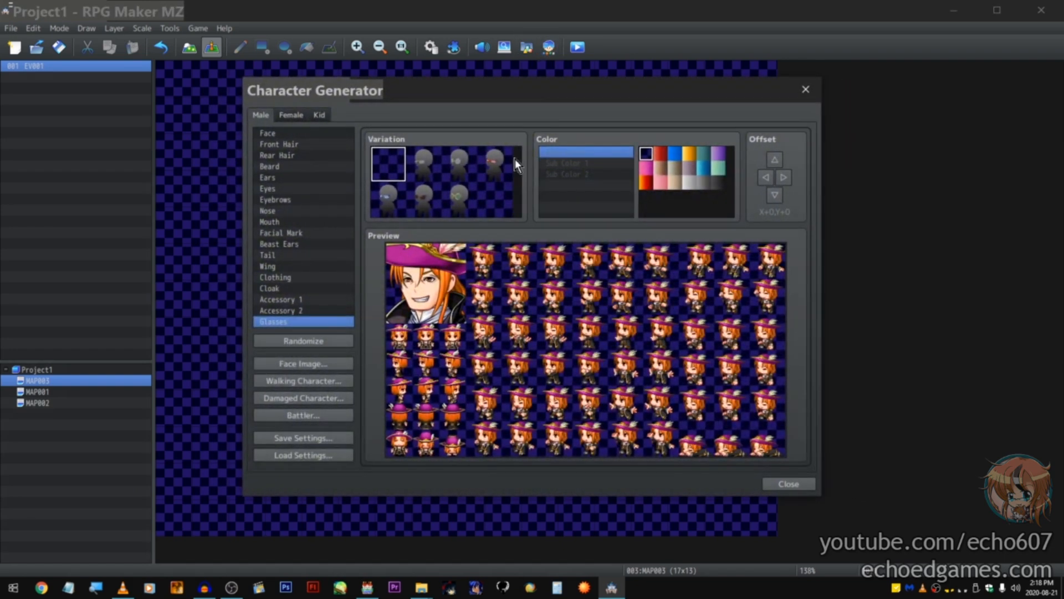
click(299, 116)
click(318, 114)
click(288, 114)
click(256, 115)
click(290, 114)
click(321, 112)
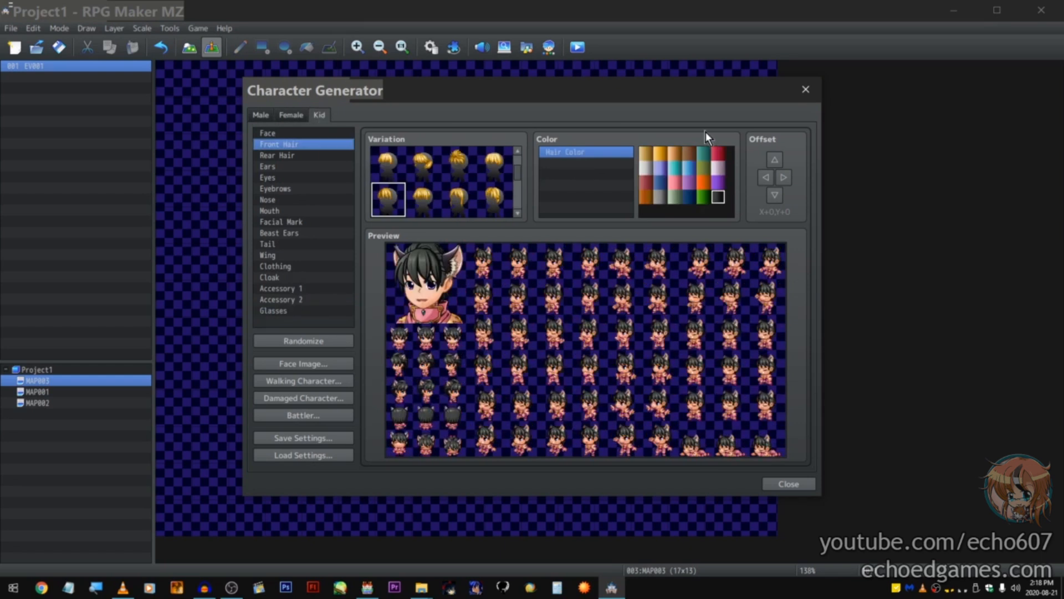
click(285, 114)
click(273, 114)
click(292, 115)
click(320, 115)
click(806, 90)
Step: Open and cancel a second new event on MAP003, and show MAP001 in map editing mode
double_click(401, 169)
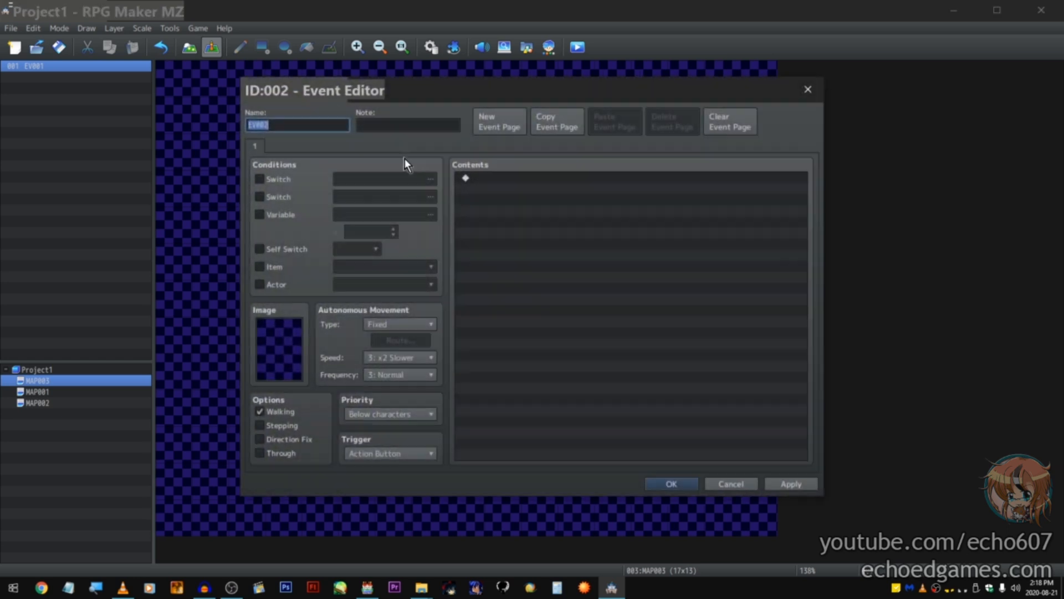
click(796, 96)
click(49, 391)
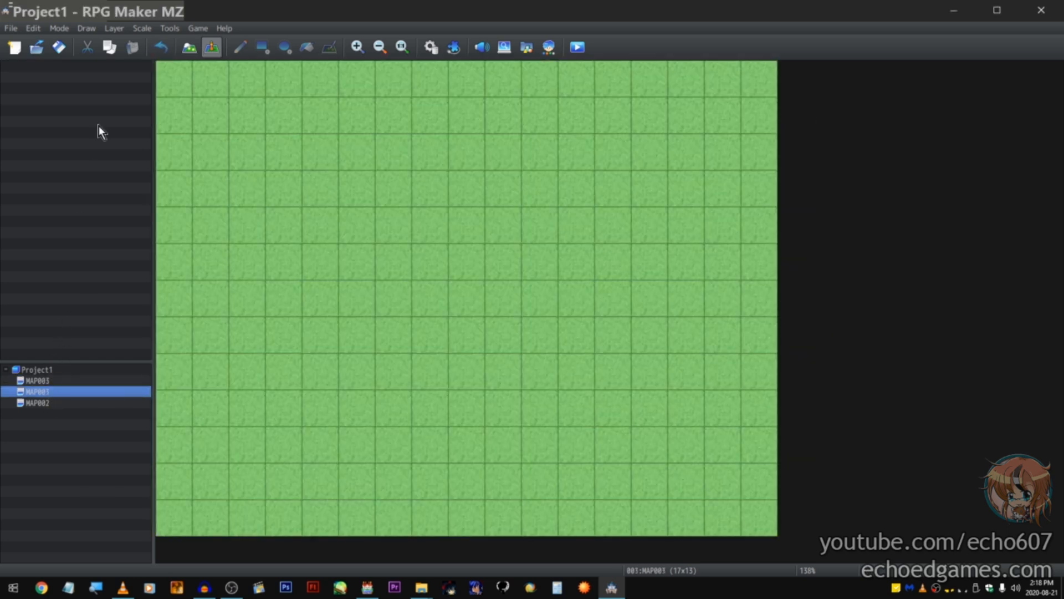
click(186, 47)
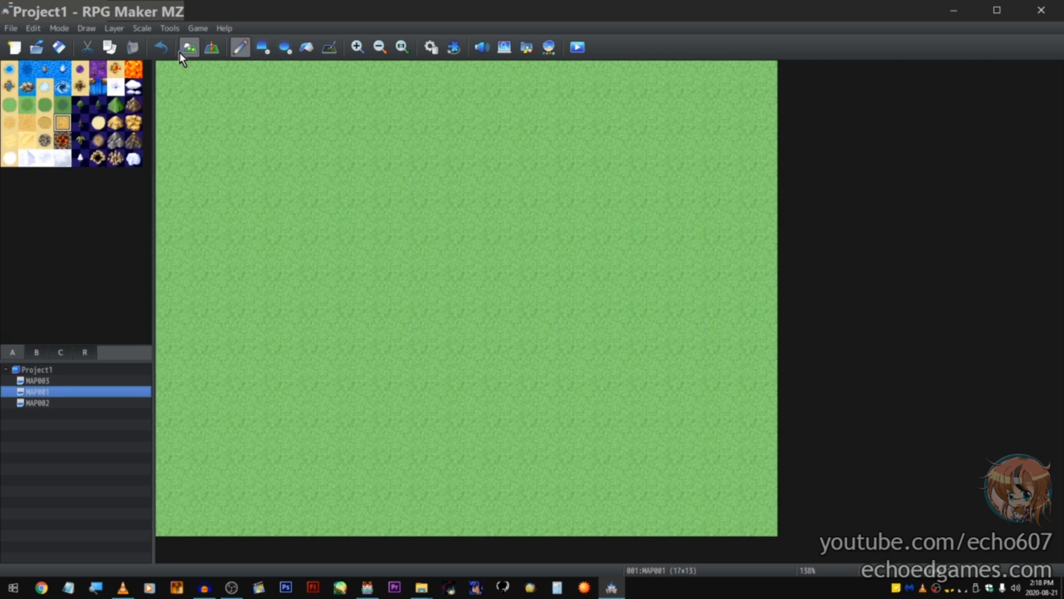
Step: Load the Chinese Restaurant sample map into the project and look over its layout
right_click(75, 370)
click(120, 401)
scroll(426, 316, down, 2)
click(408, 288)
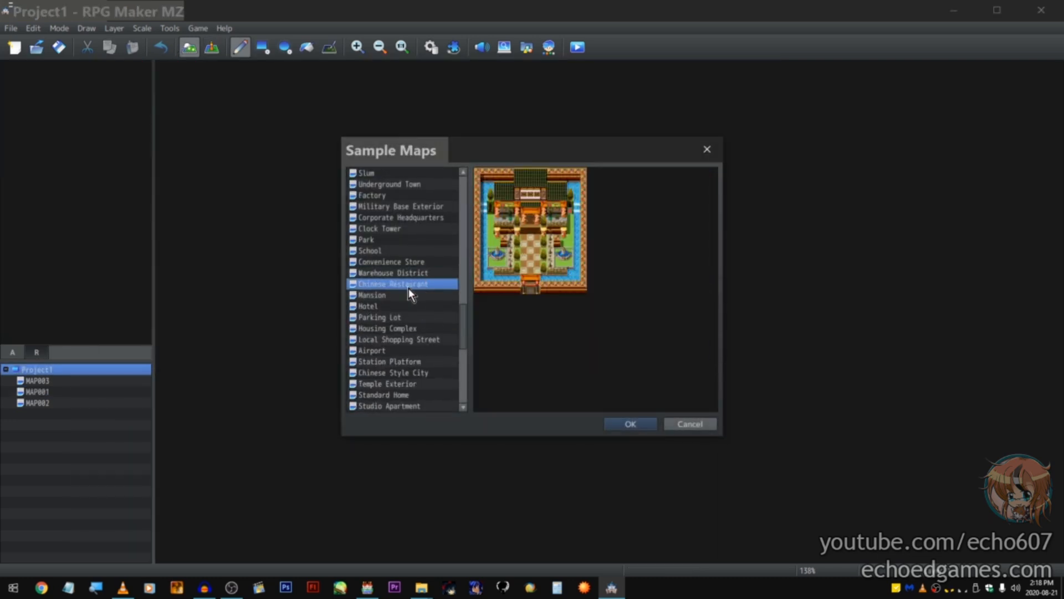
scroll(408, 288, up, 2)
click(631, 423)
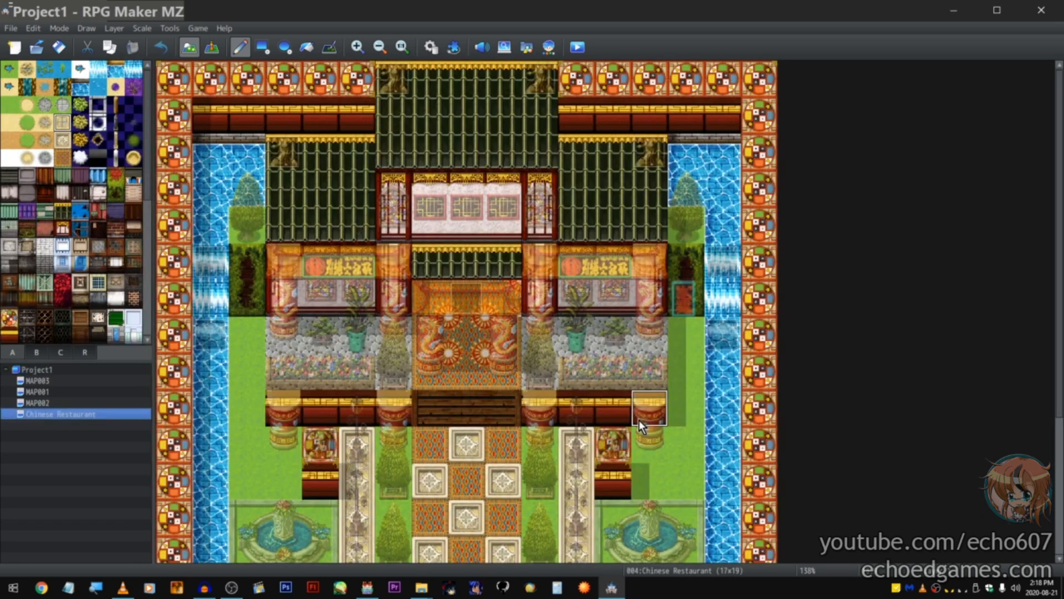
scroll(514, 305, down, 5)
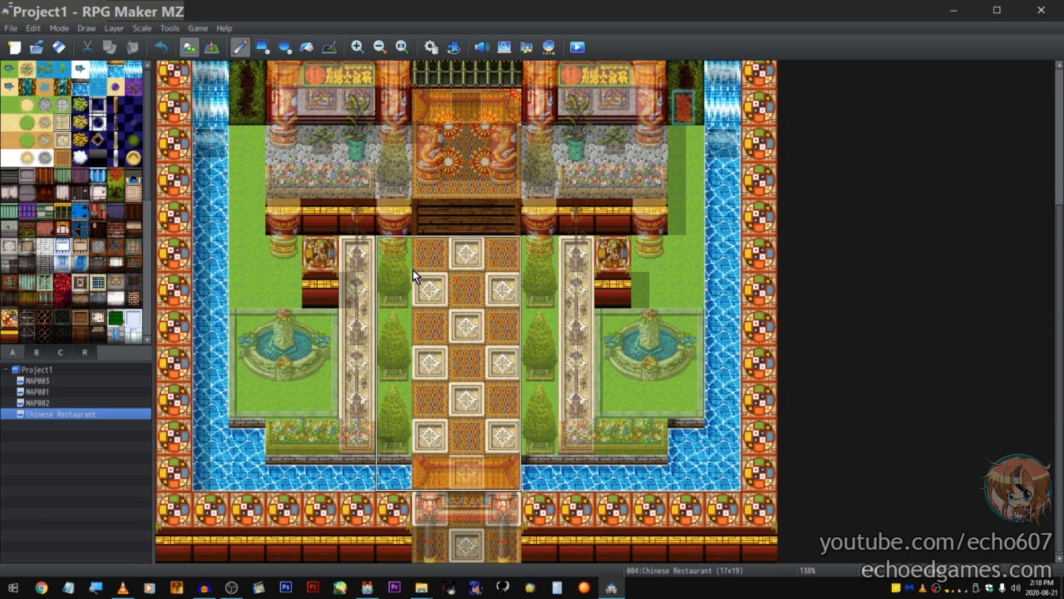
Step: In event mode, set the boat's starting position on the restaurant walkway and move it onto the lowest shrub on the walkway's west side
right_drag(430, 264, 501, 445)
key(F6)
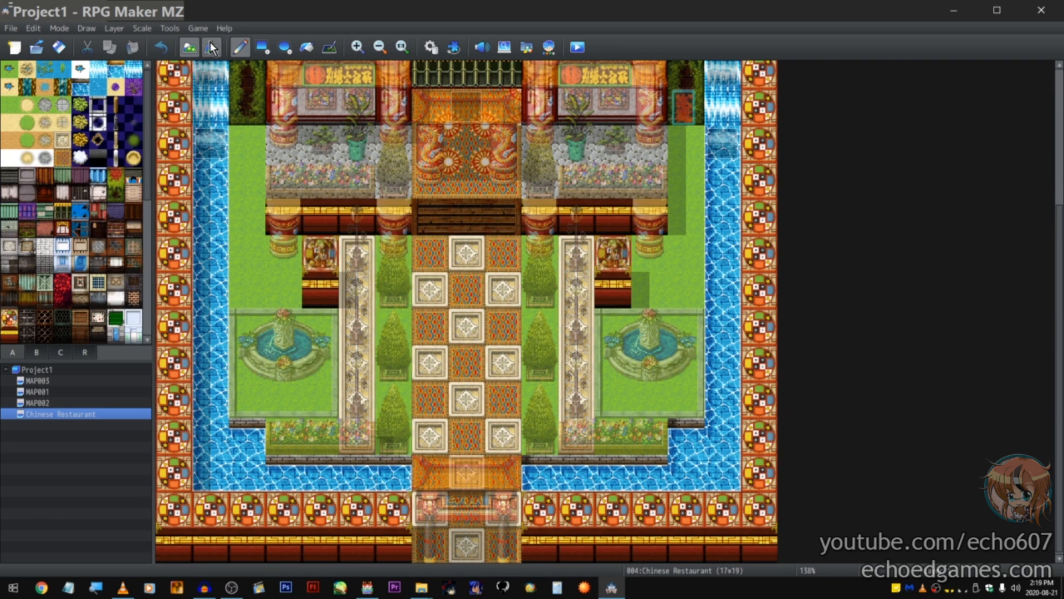
right_click(465, 284)
mouse_move(574, 459)
click(612, 461)
right_click(467, 294)
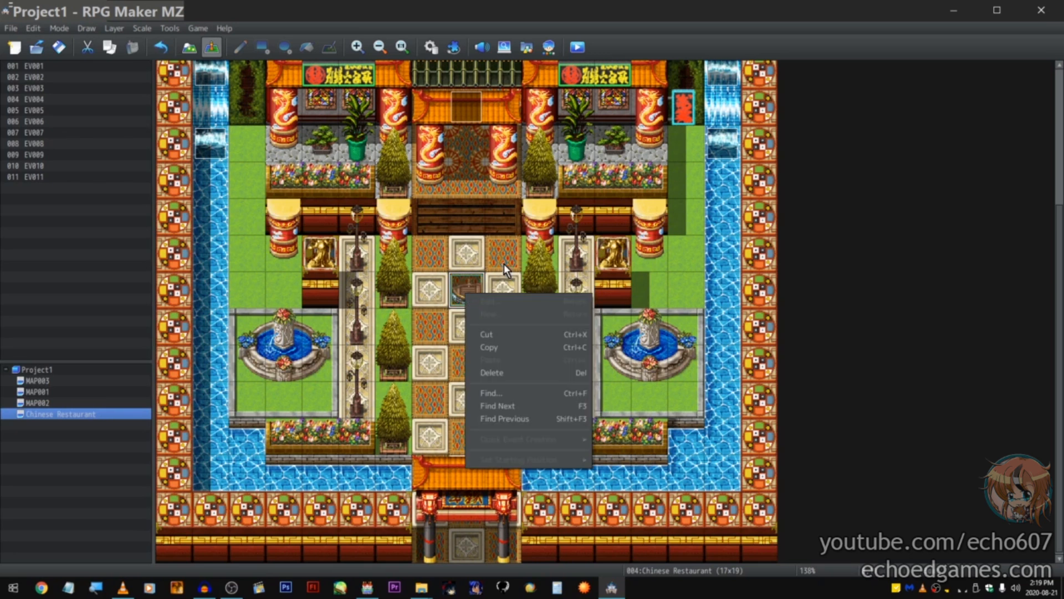
click(461, 264)
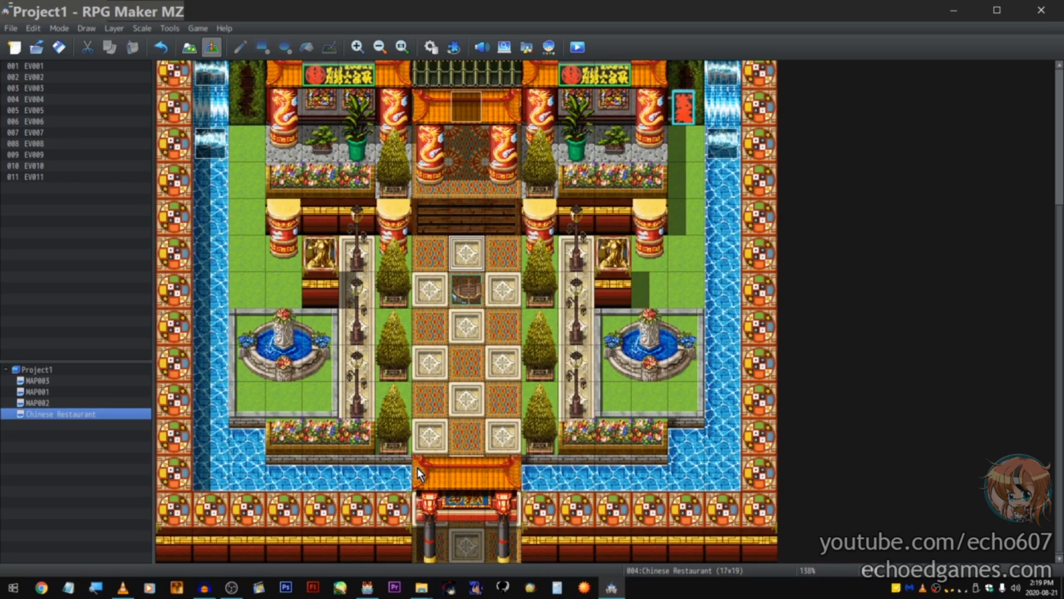
drag(470, 277, 401, 438)
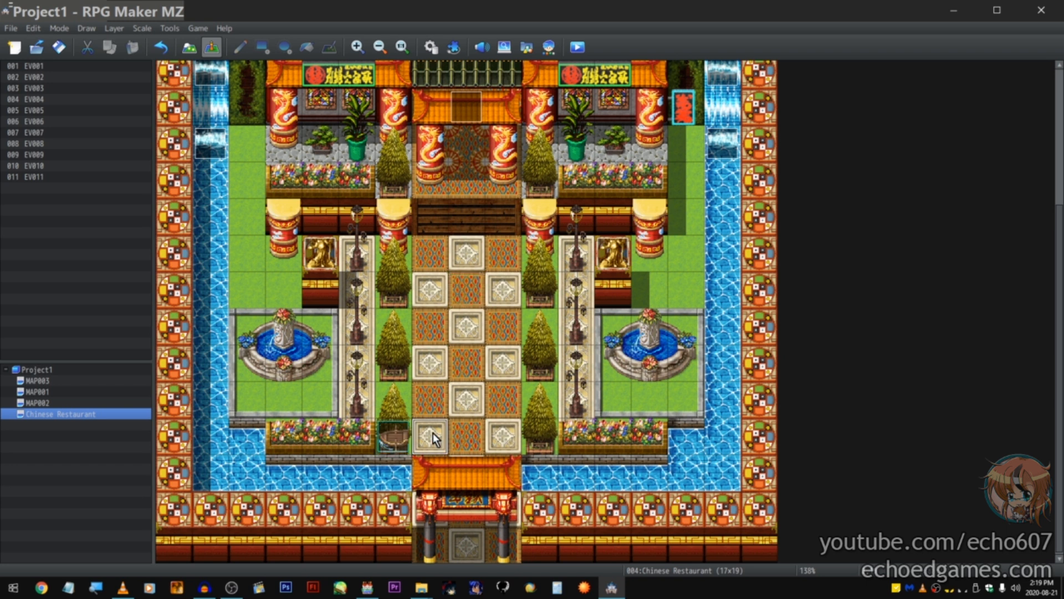
Step: Set the player's starting position on the white tile at the walkway's west edge, two tiles above the boat's row
right_click(441, 373)
mouse_move(534, 538)
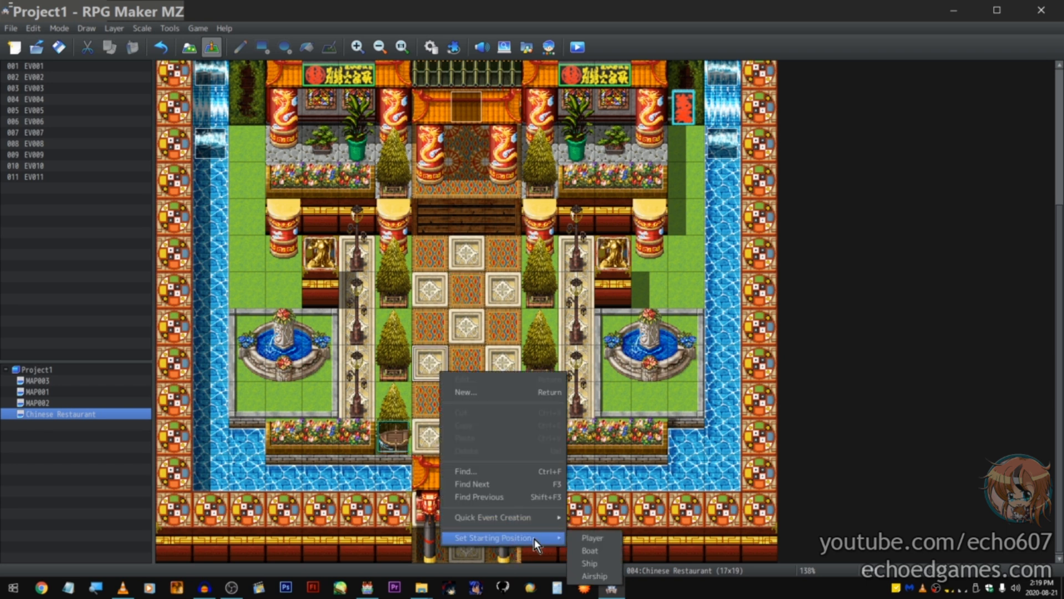
click(607, 537)
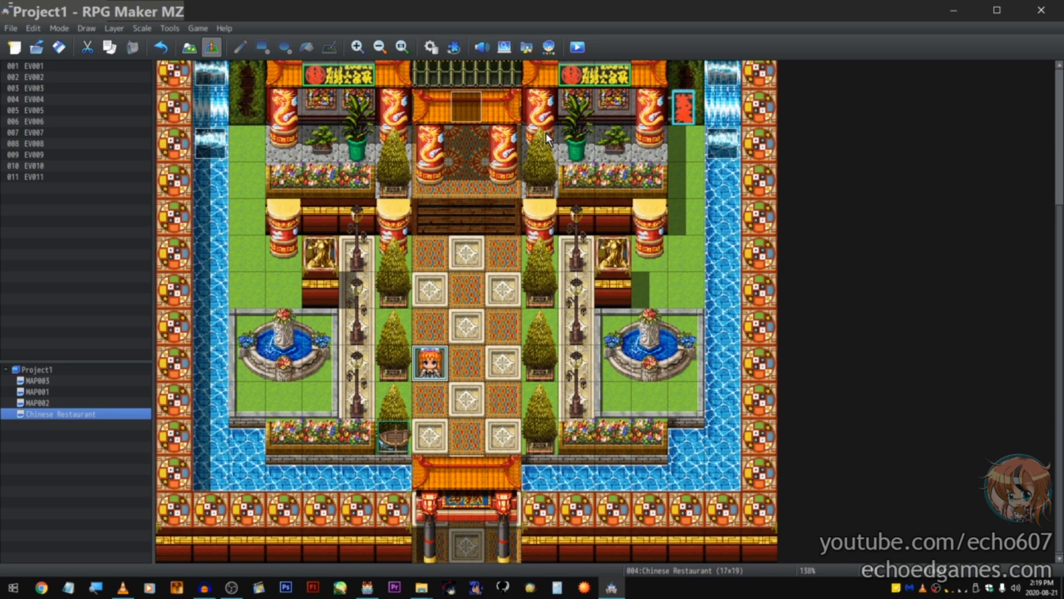
Step: Look over the plugin list in the Plugin Manager and close it
click(455, 48)
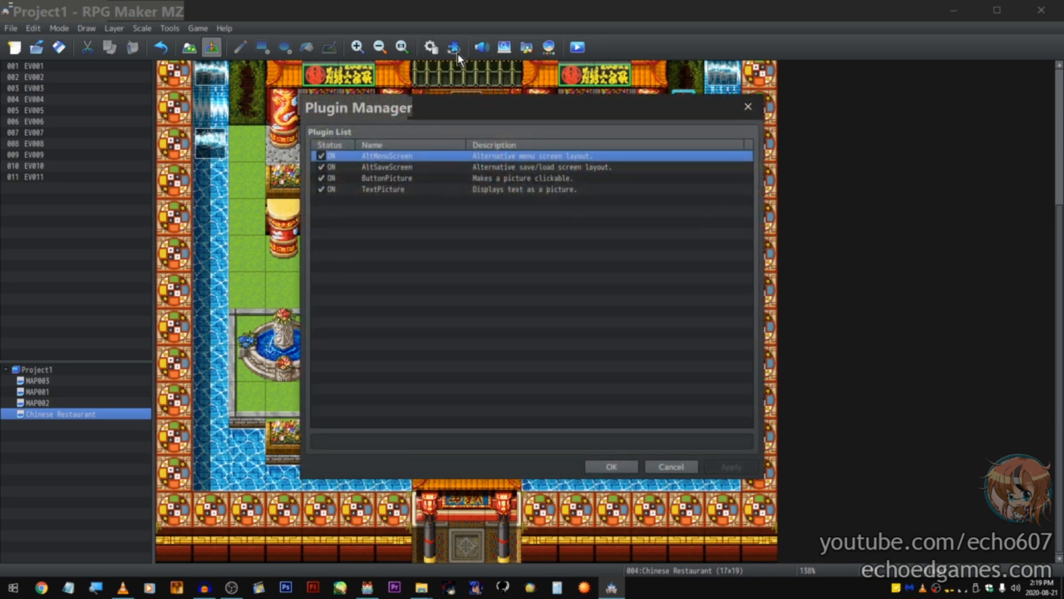
click(747, 106)
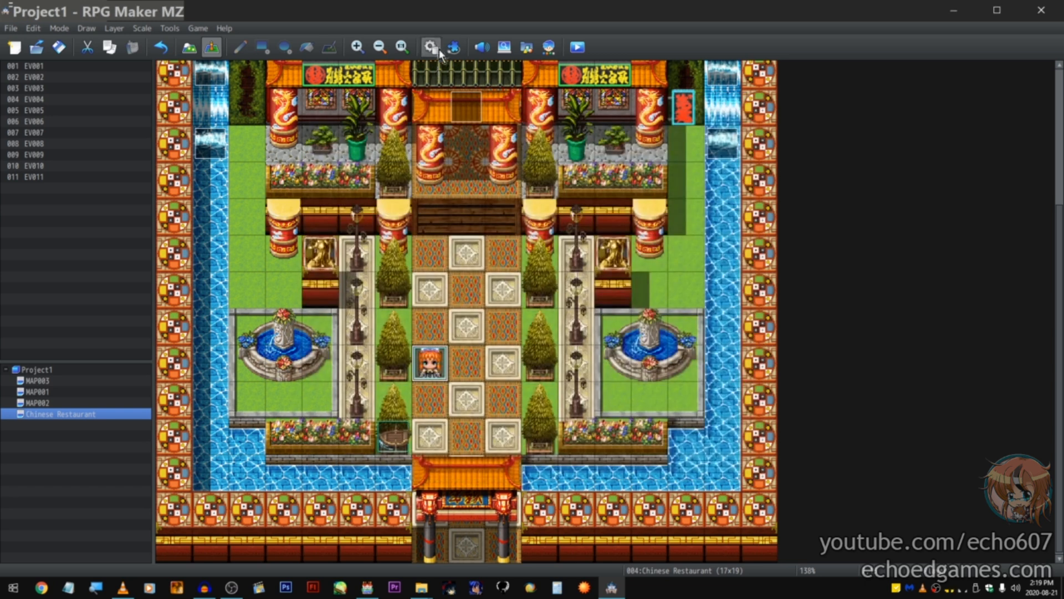
click(471, 144)
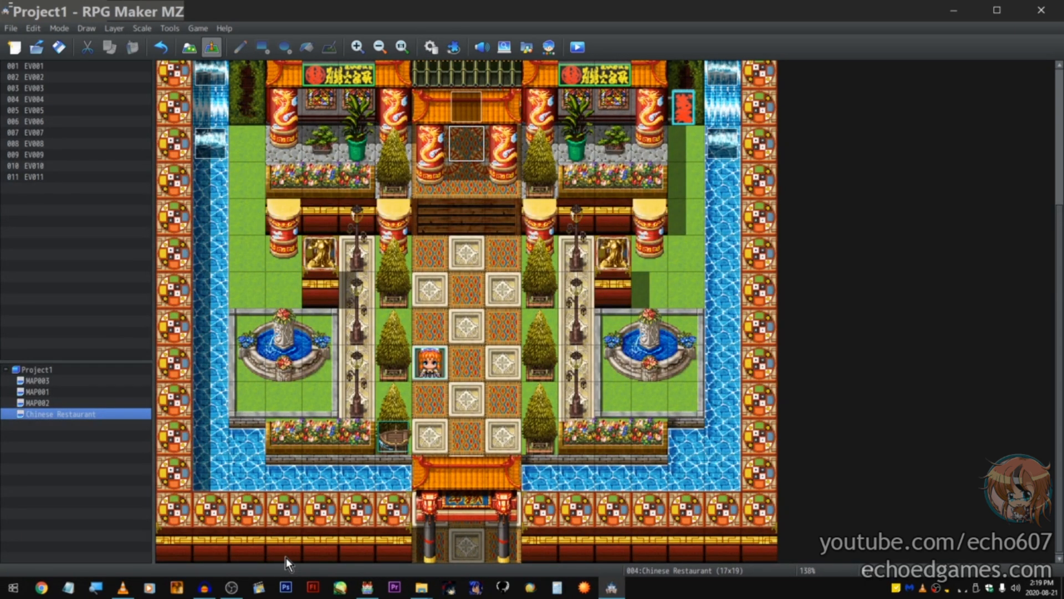
Step: Switch to RPG Maker MV, inspect the Common Events section of its database for comparison, cancel the database and return to RPG Maker MZ
click(367, 586)
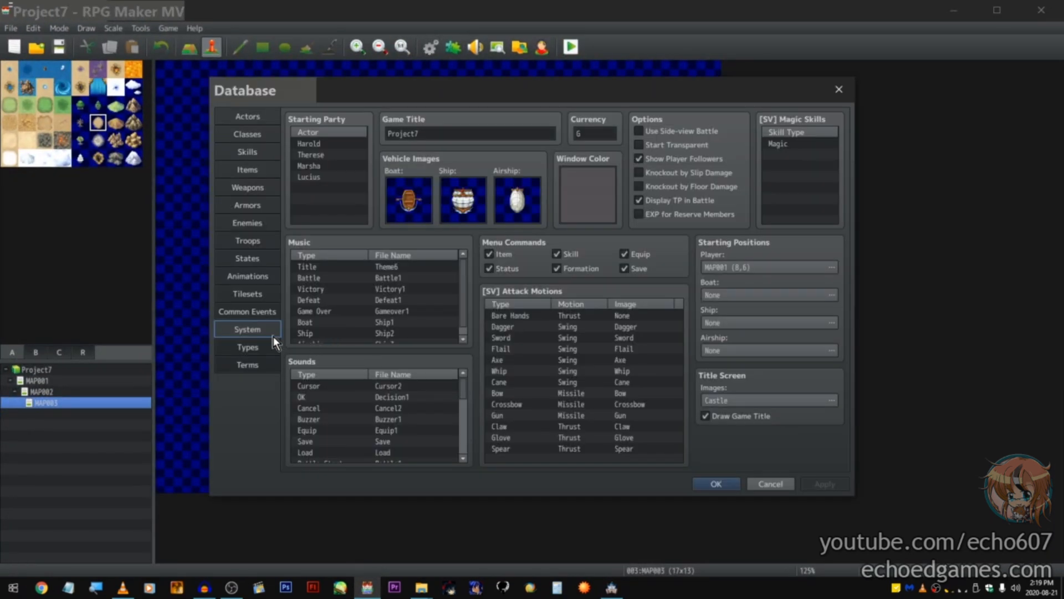
click(254, 311)
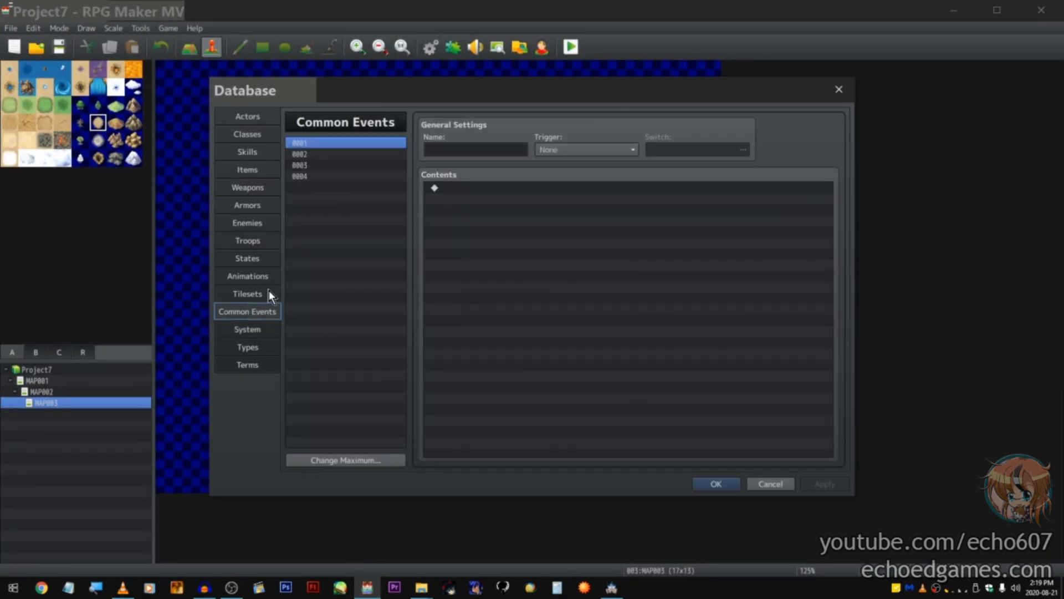
click(332, 165)
click(456, 187)
click(526, 70)
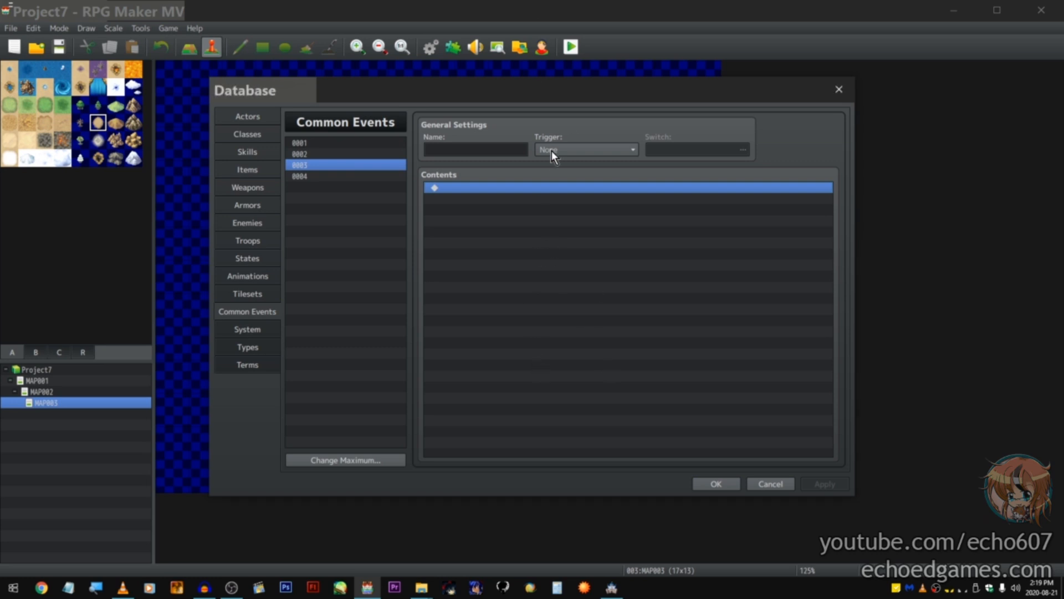
click(769, 484)
click(611, 586)
Step: Launch a playtest of the project in full screen and begin a new game
click(441, 358)
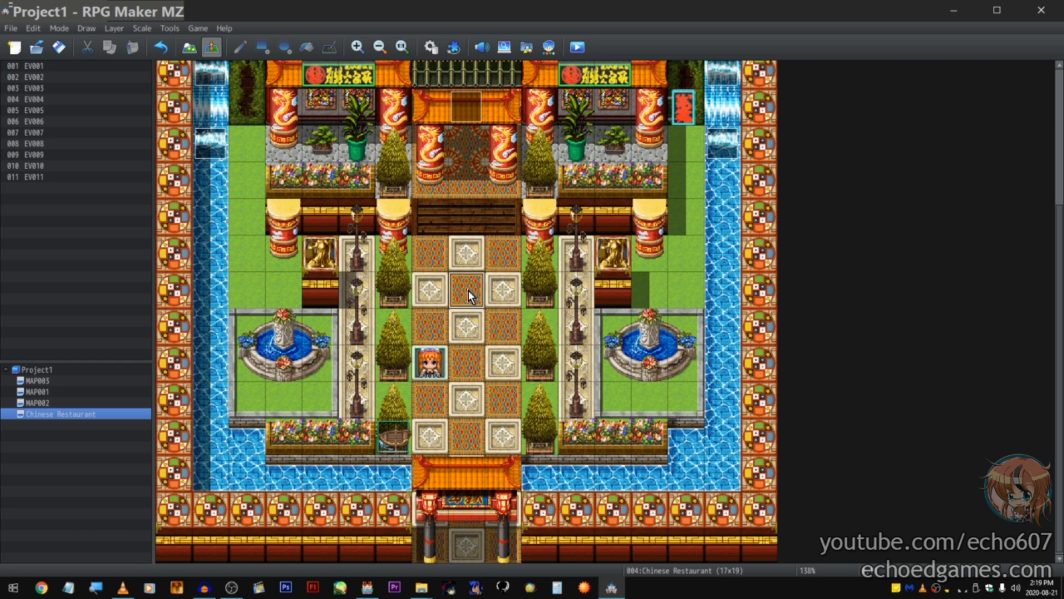
right_click(444, 364)
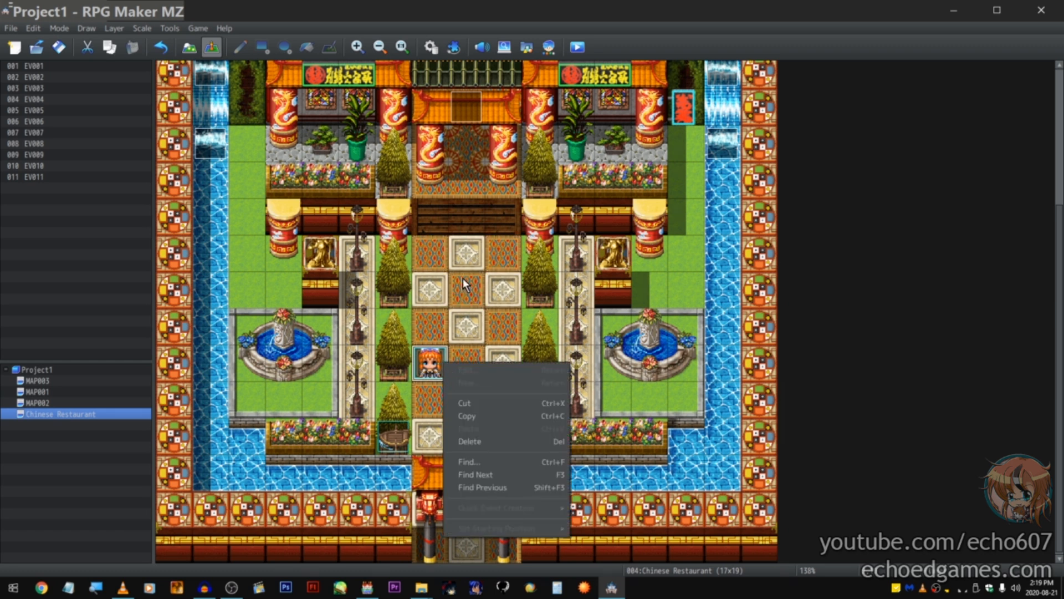
click(577, 48)
click(511, 315)
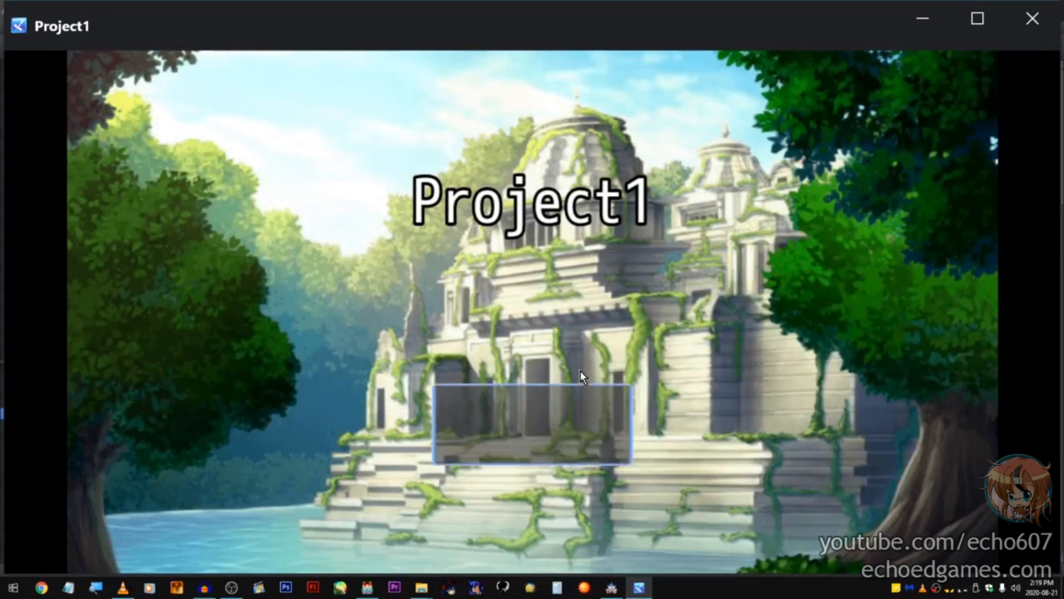
key(F4)
click(564, 391)
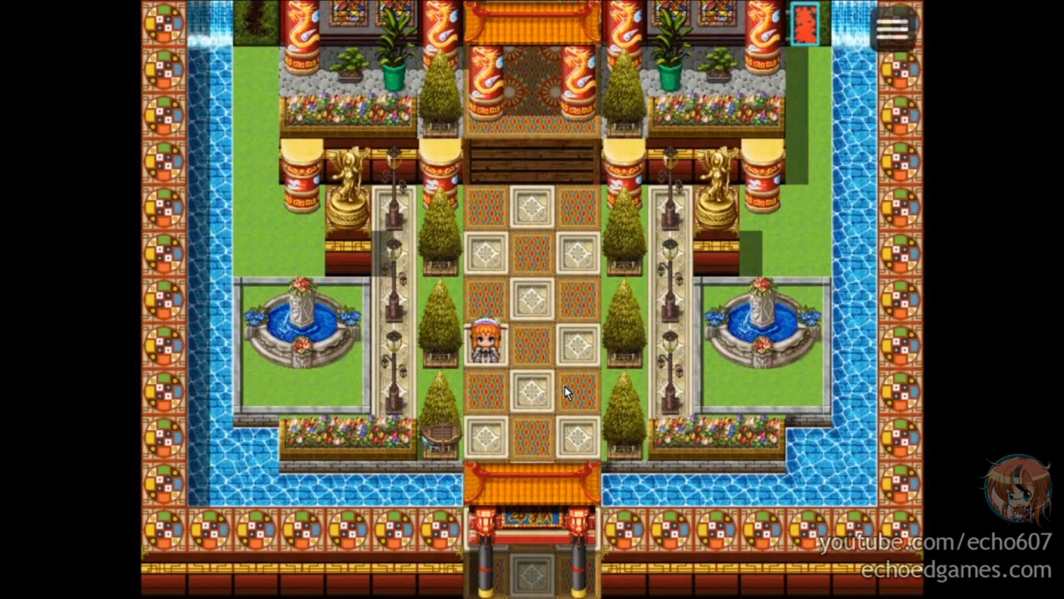
Step: Walk the party up to the restaurant entrance and back down to the boat near the lower gate
key(Up)
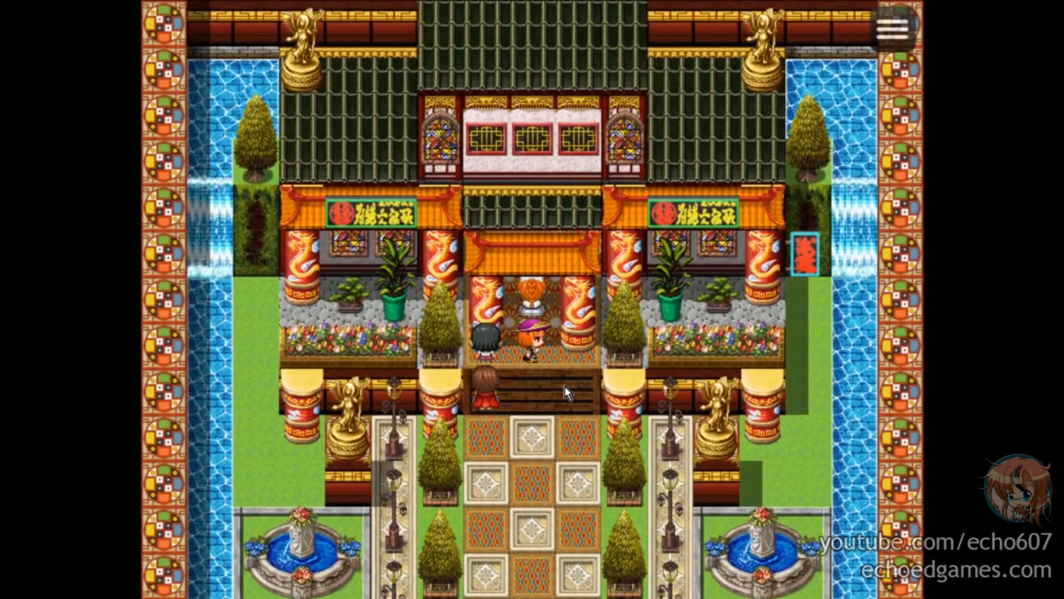
key(Down)
click(564, 386)
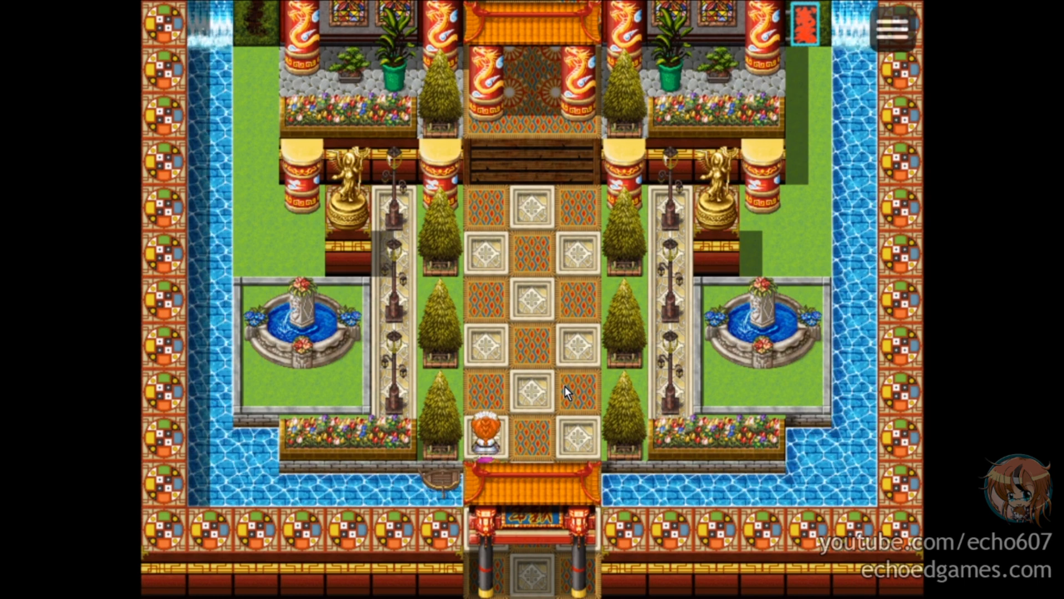
Step: Look through the in-game options, including Command Remember, and leave the menu
key(Escape)
key(Down)
key(Right)
key(Return)
key(Down)
key(Down)
key(Down)
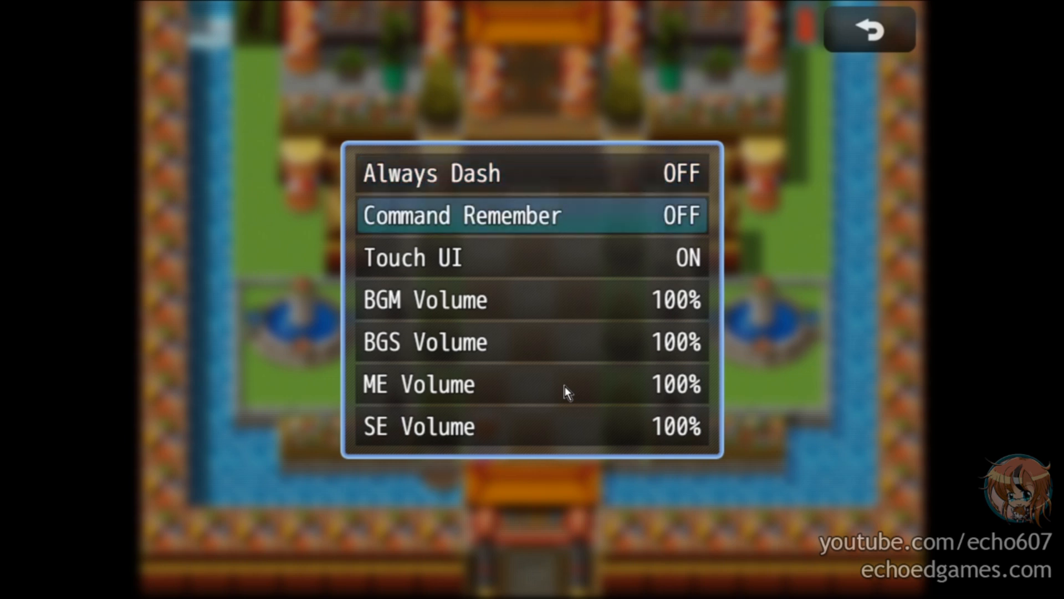
key(Return)
key(Escape)
key(Escape)
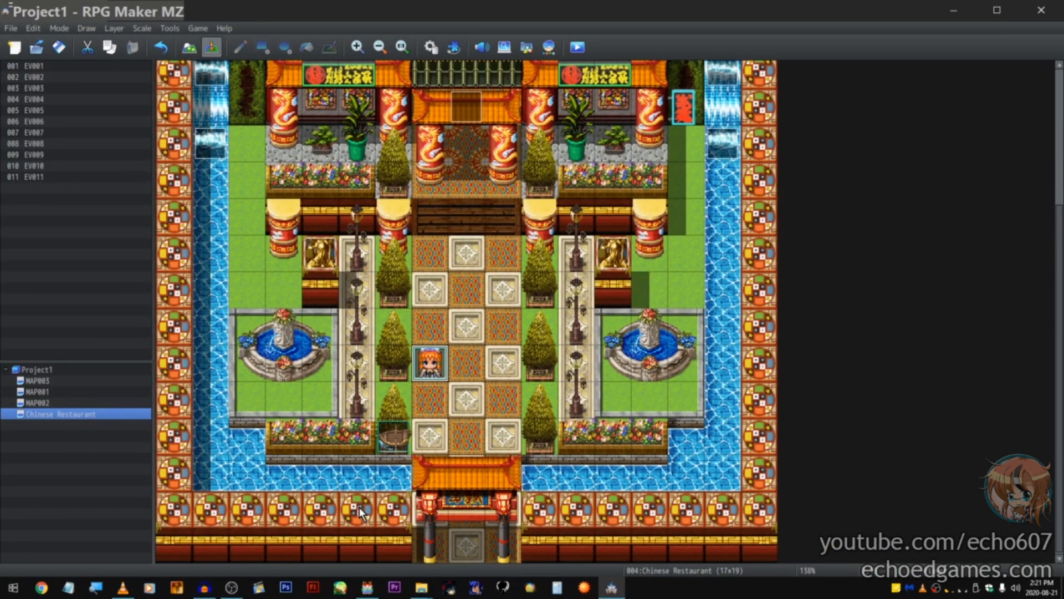
Step: Switch to File Explorer and create a folder named back inside Project1's img folder
mouse_move(421, 587)
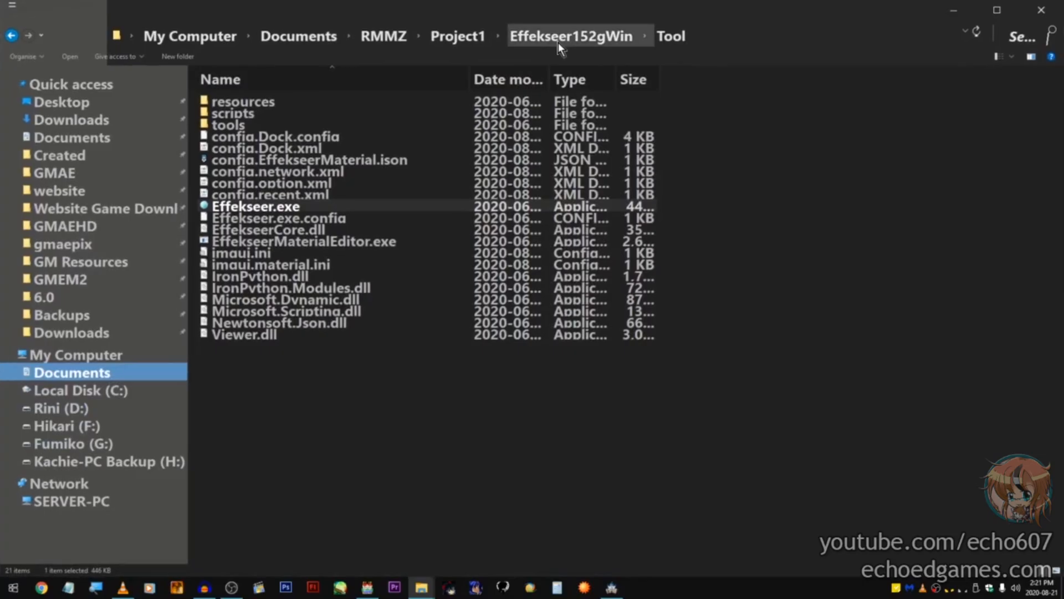
click(558, 42)
click(459, 41)
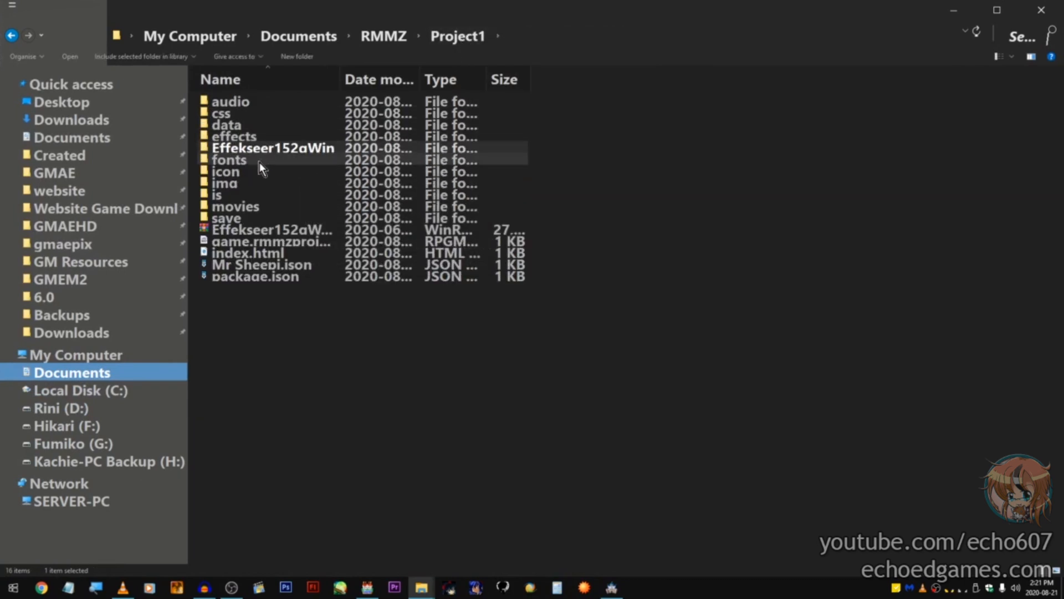
double_click(245, 184)
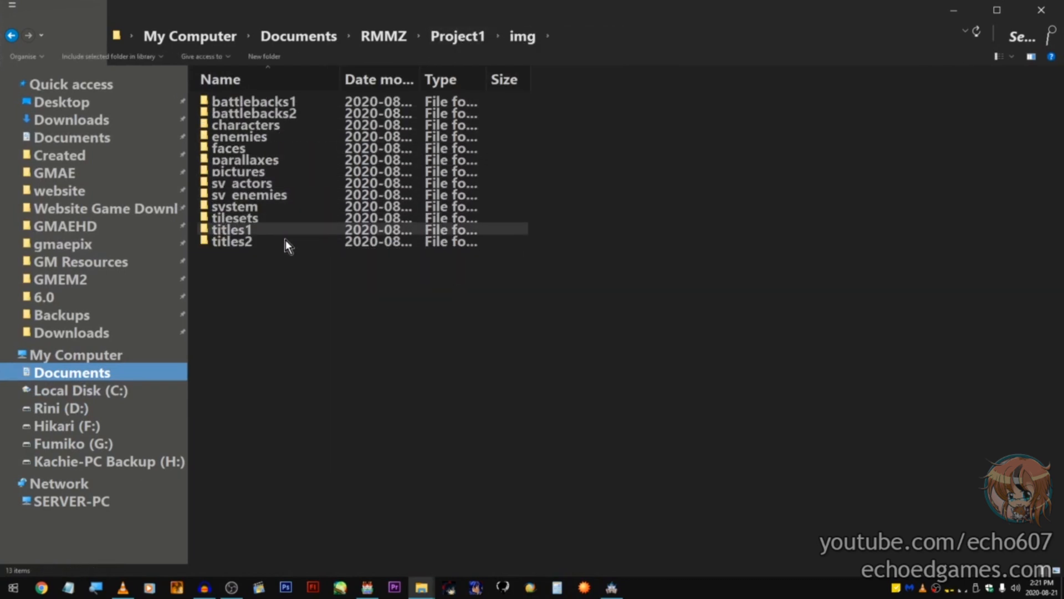
click(440, 36)
double_click(238, 182)
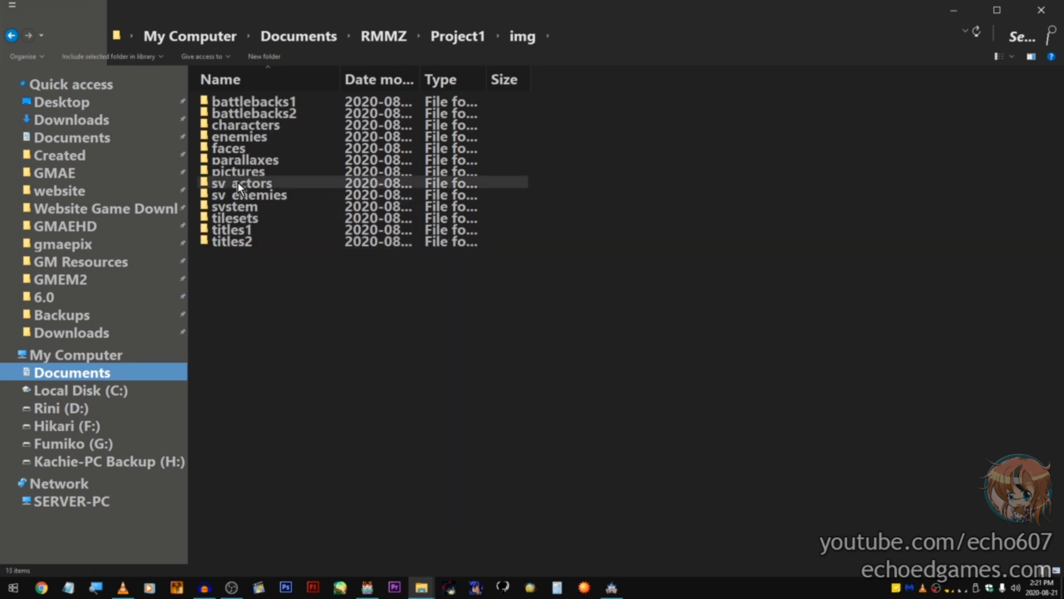
click(279, 59)
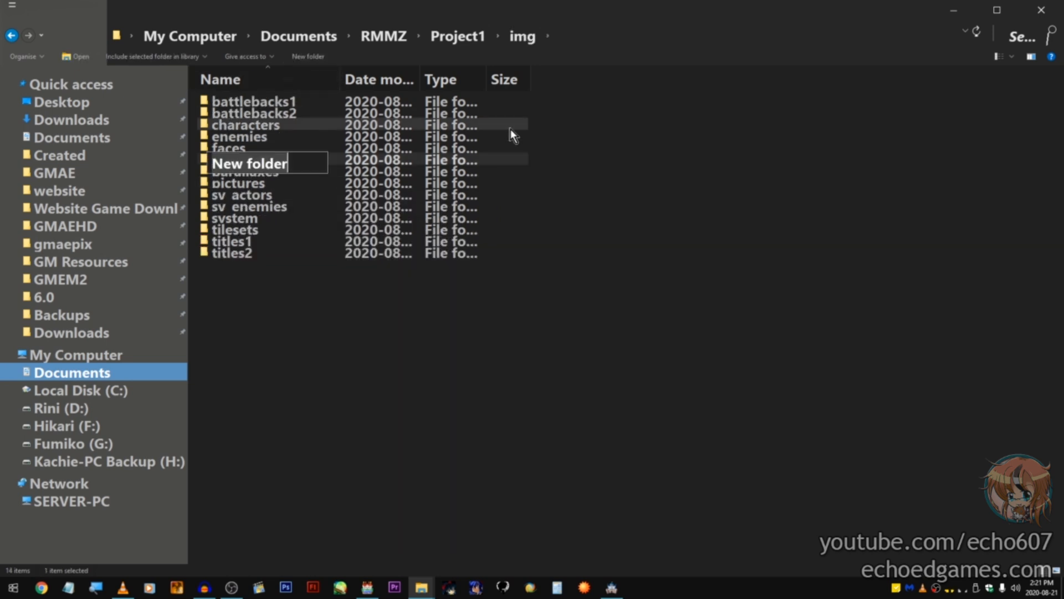
text(back)
key(Return)
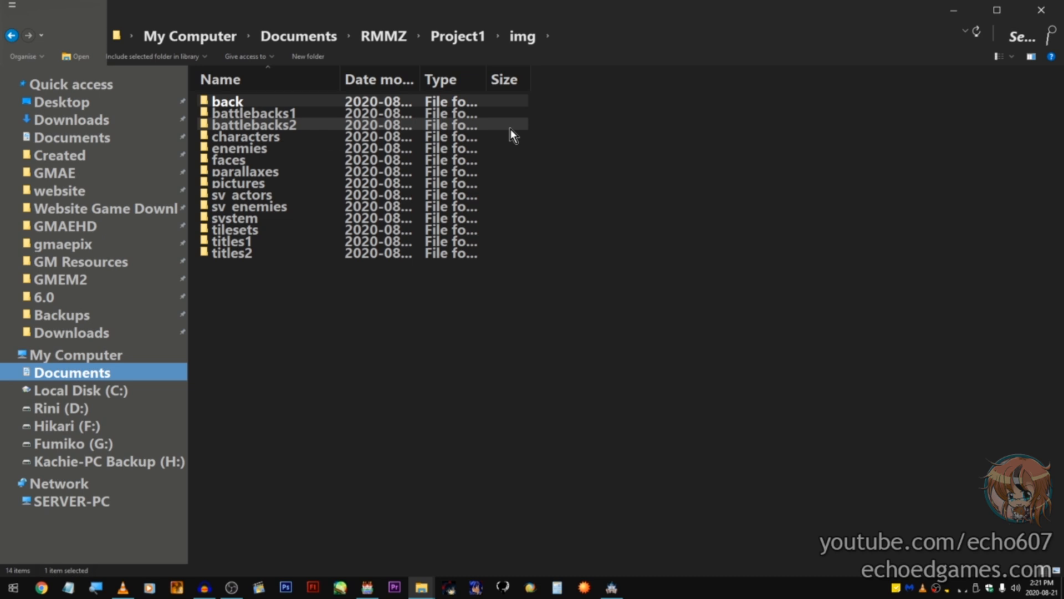
Step: Copy all the other img subfolders, from battlebacks1 to titles2, into the back folder as a backup
drag(347, 349, 280, 106)
right_click(256, 114)
click(283, 347)
right_click(229, 104)
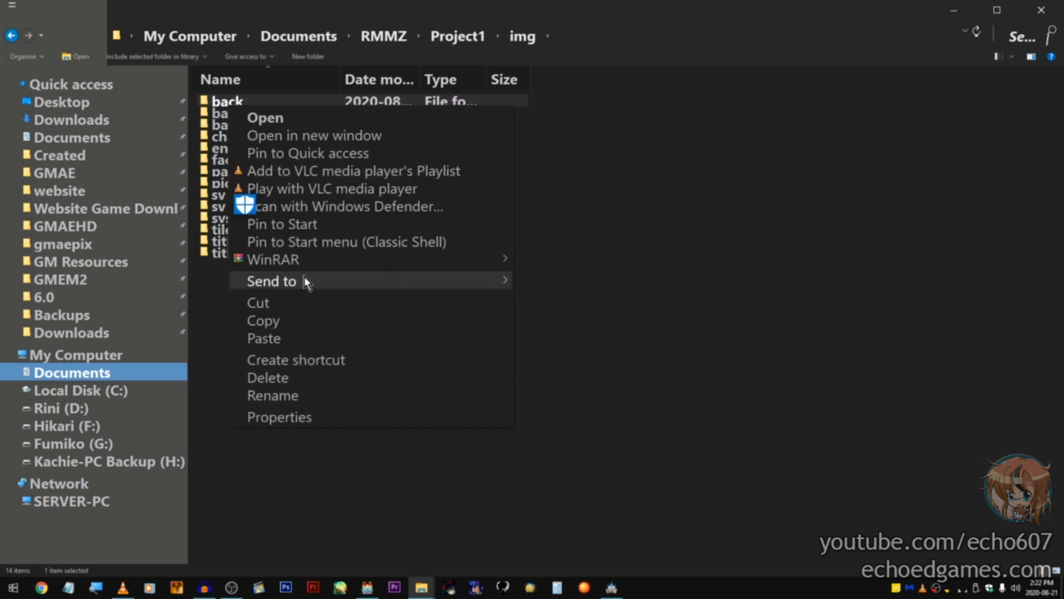
click(291, 339)
Step: Switch to RPG Maker MV, open Project7's game folder and copy its img folder
click(367, 588)
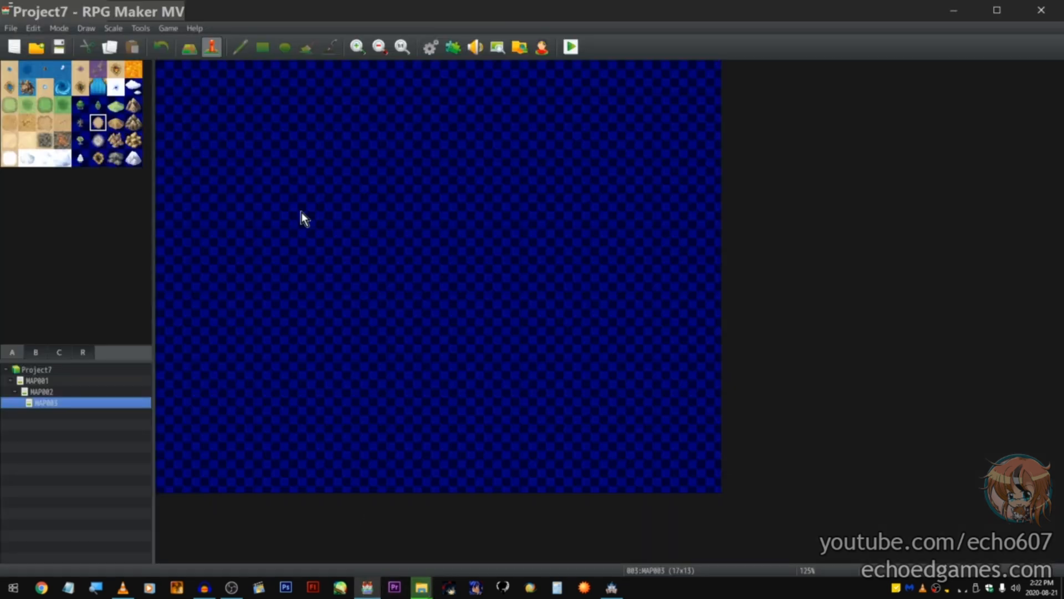
click(177, 24)
click(183, 58)
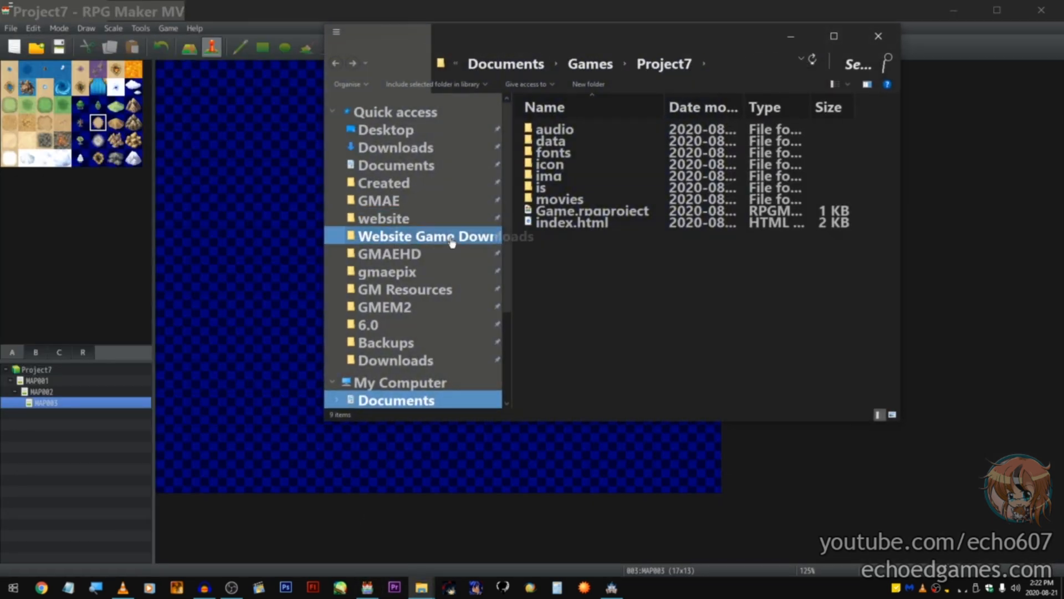
right_click(546, 176)
click(622, 390)
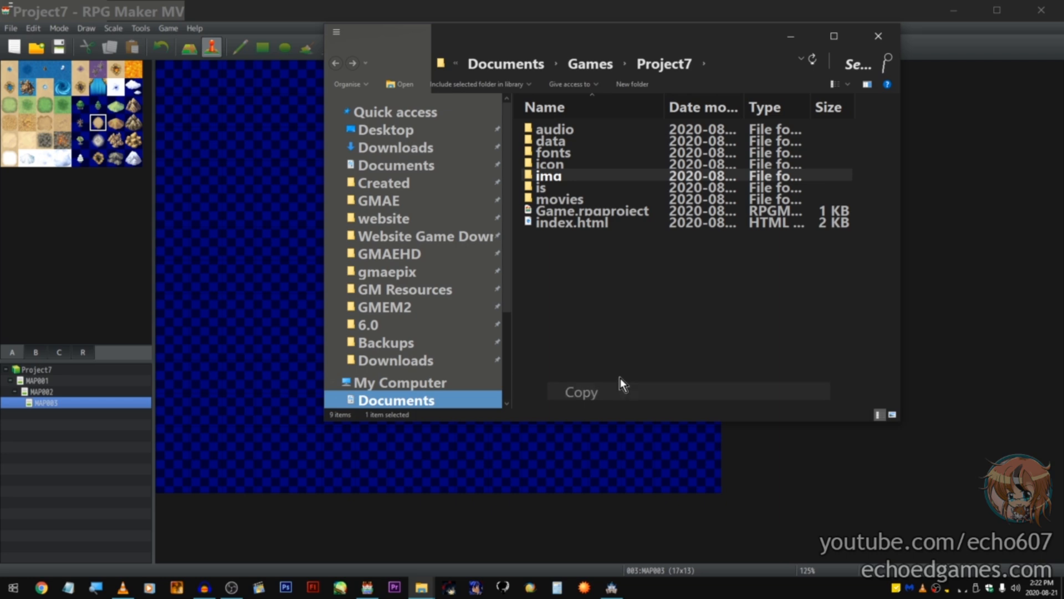
Step: Paste the copied img folder into the MZ Project1 folder, replacing the files that have the same names
mouse_move(422, 588)
click(534, 537)
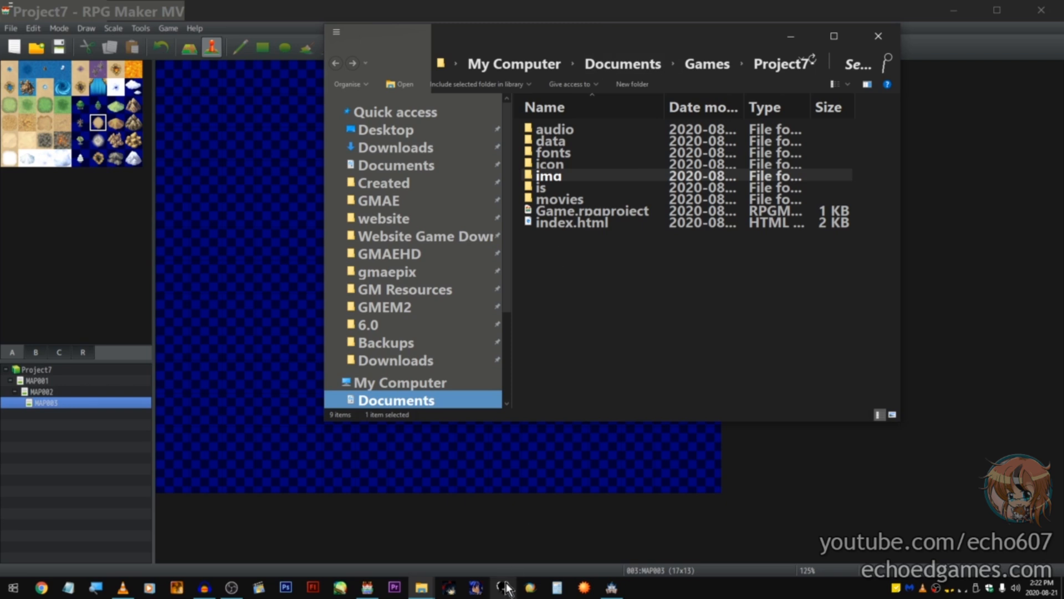
mouse_move(422, 588)
click(425, 547)
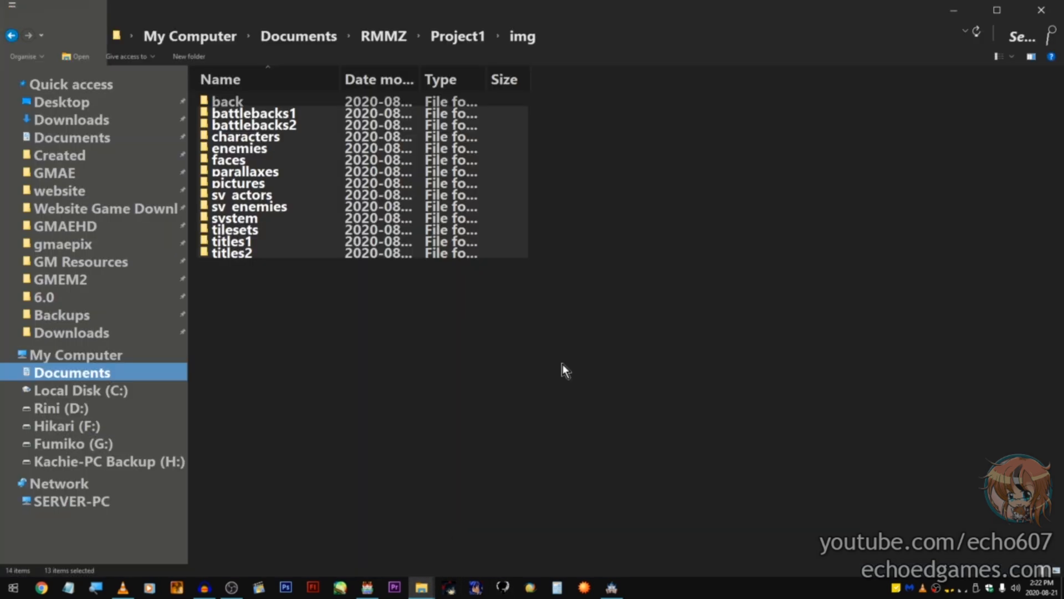
click(460, 38)
right_click(444, 444)
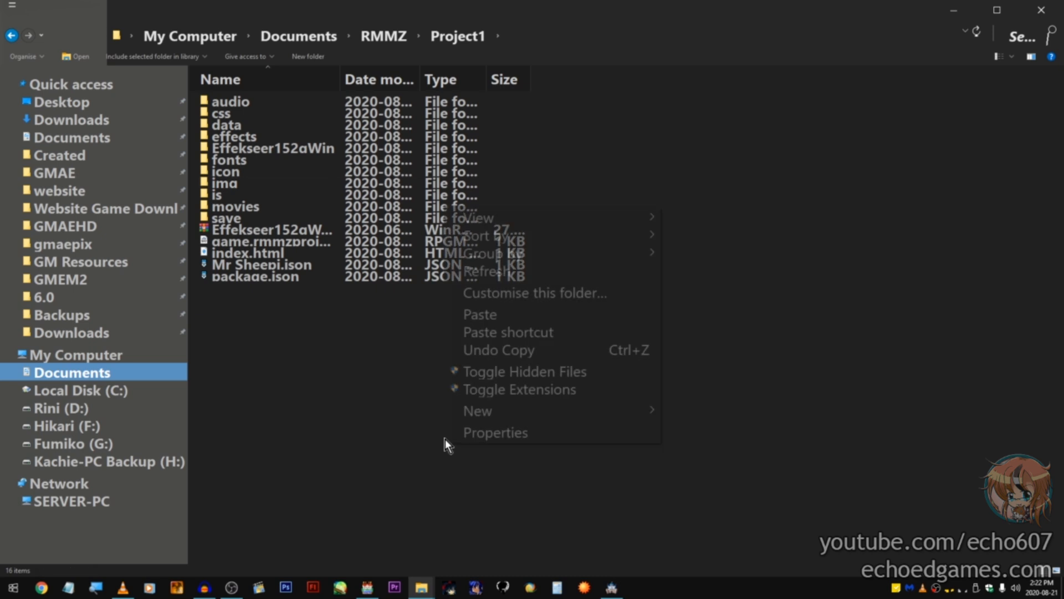
click(510, 314)
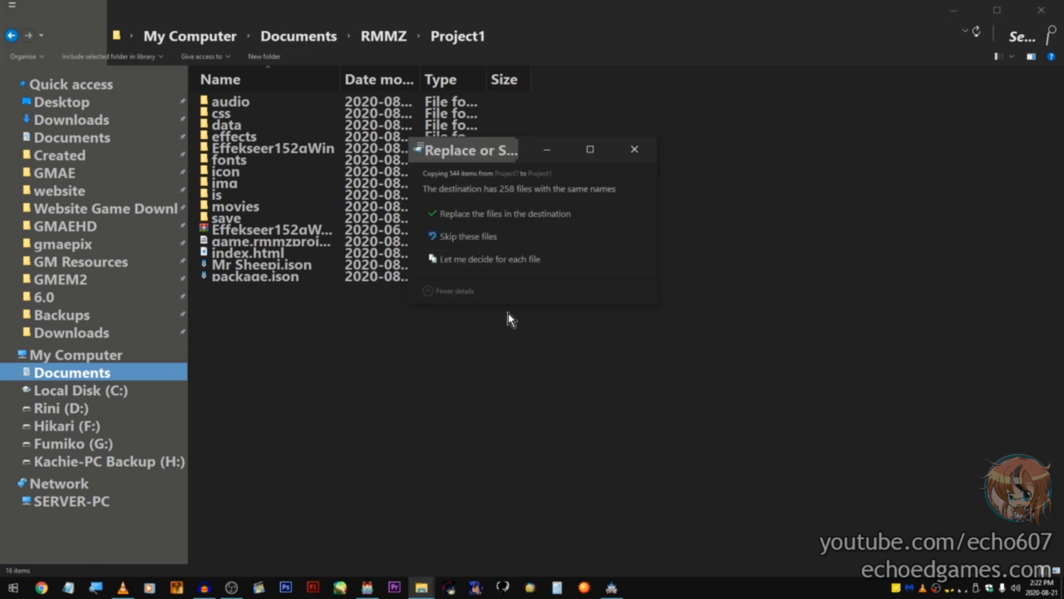
click(503, 210)
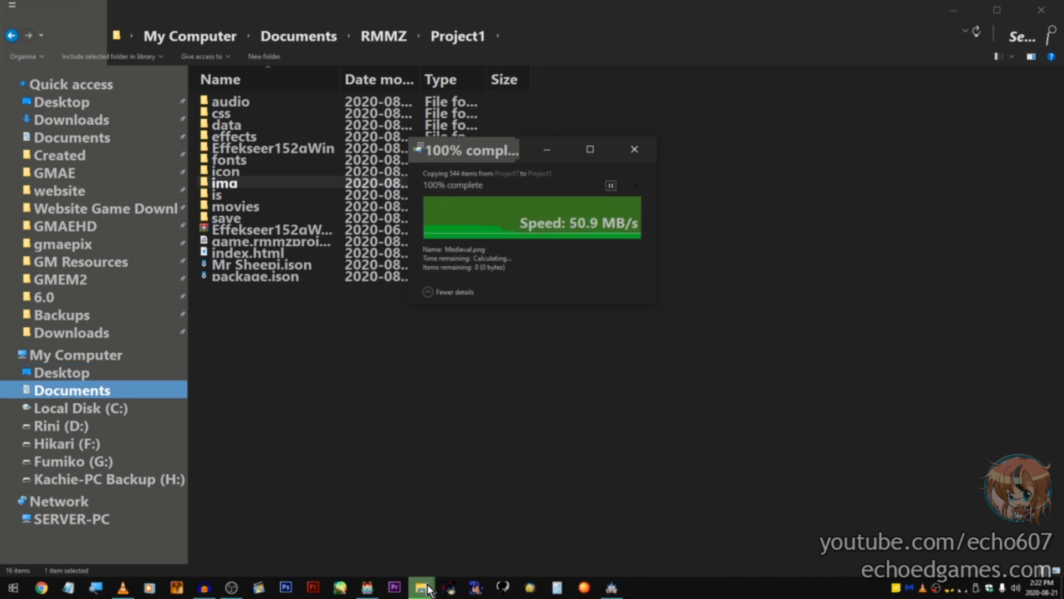
Step: Switch to RPG Maker MZ, reload the Chinese Restaurant map and examine it with the replaced MV graphics
click(611, 587)
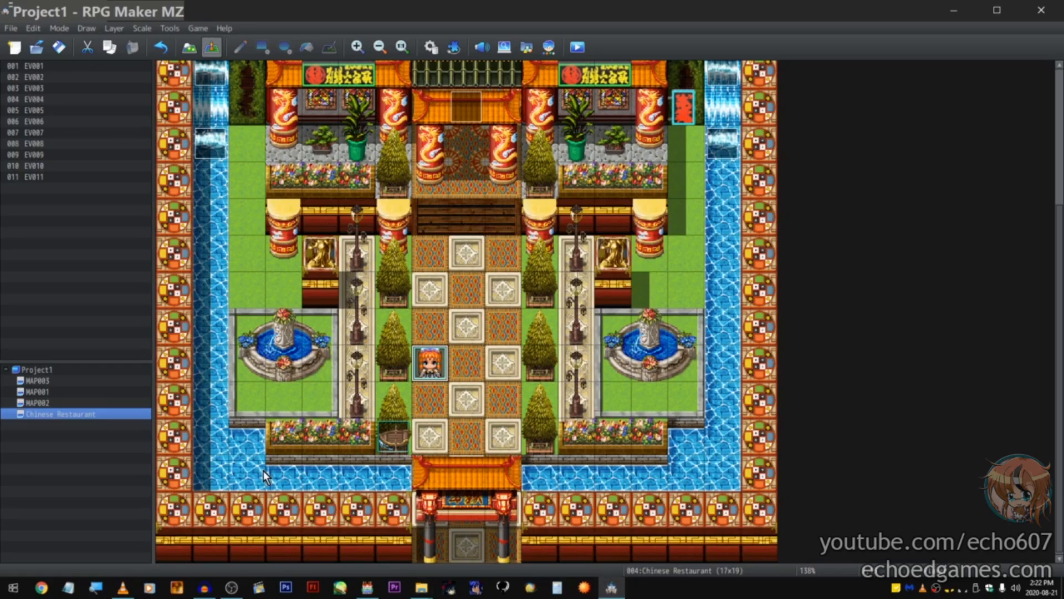
click(133, 402)
click(112, 414)
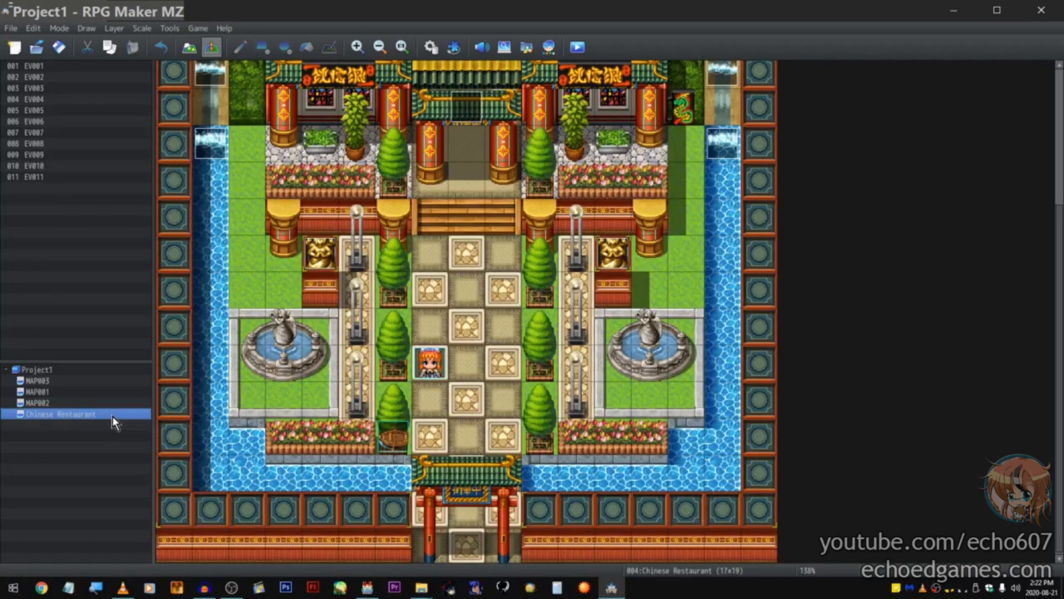
scroll(474, 393, up, 5)
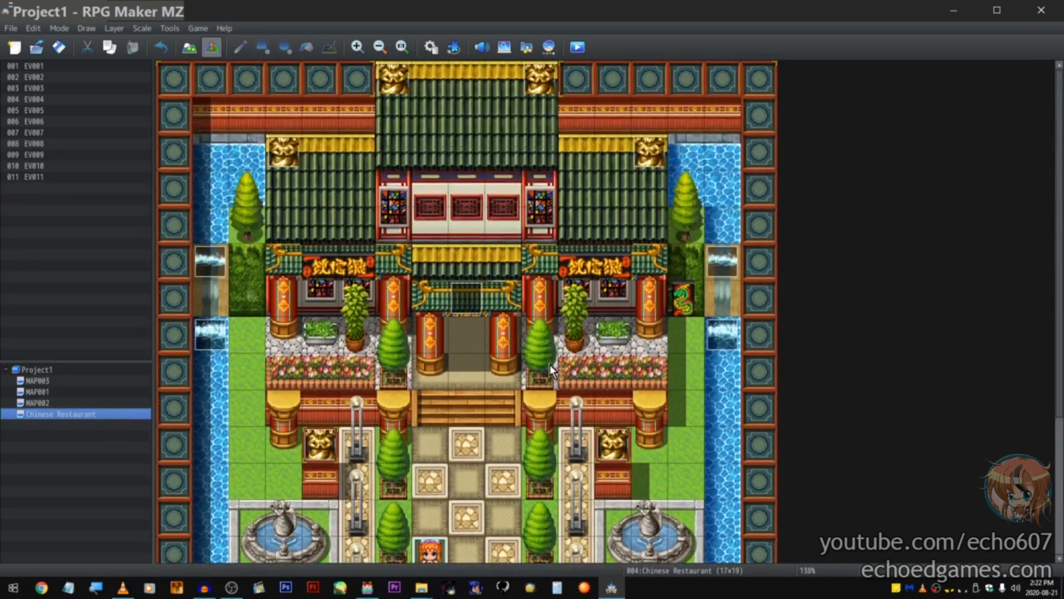
scroll(550, 346, down, 5)
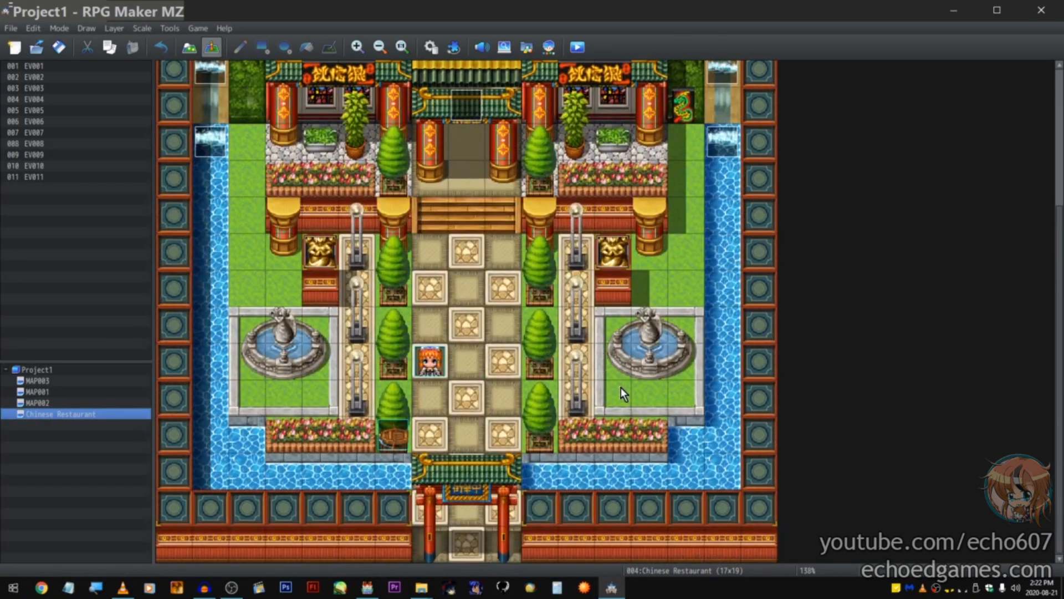
Step: Open MAP002, move the EV001 character event one tile to the left and view MAP001
click(76, 400)
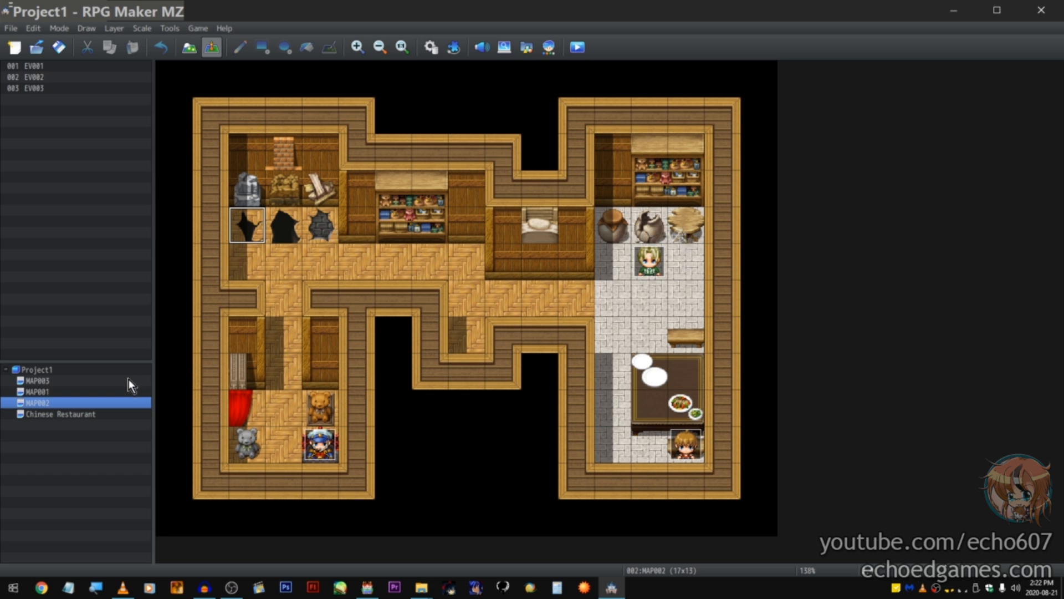
drag(324, 434, 274, 448)
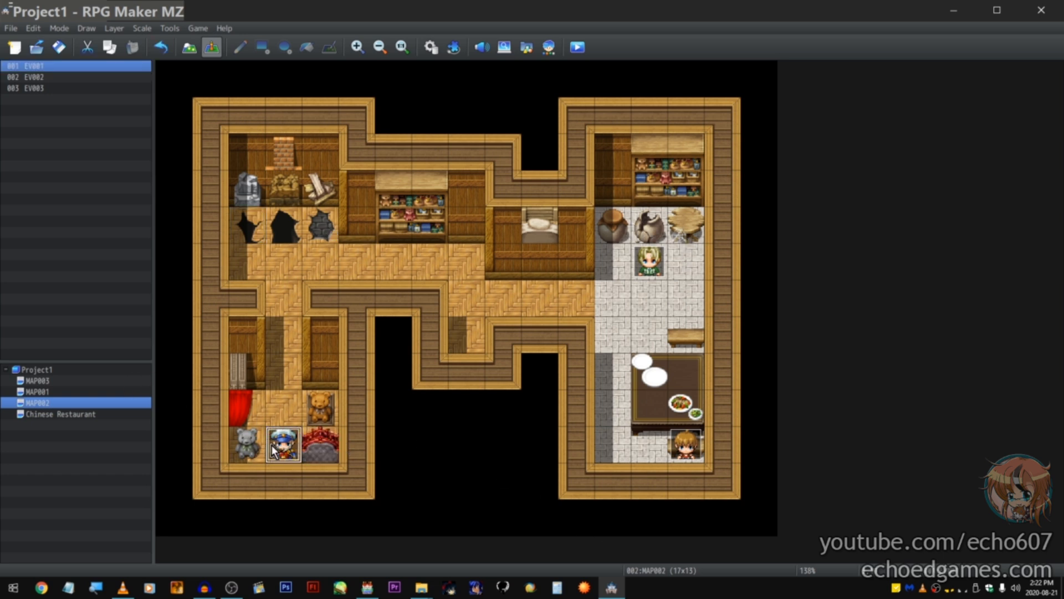
click(89, 391)
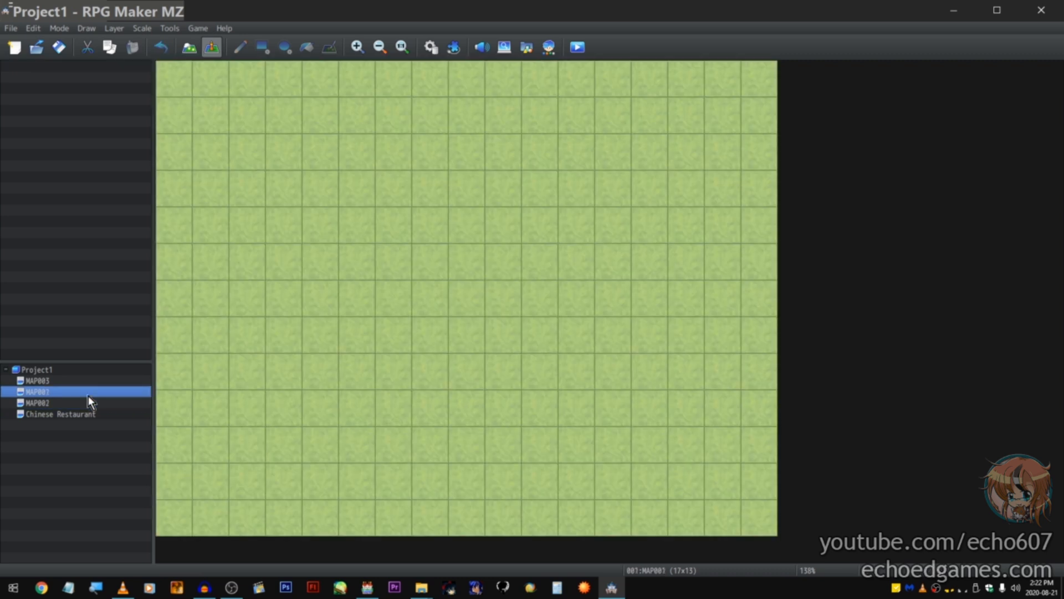
Step: Load the Castle 1F sample map beneath MAP003
click(88, 381)
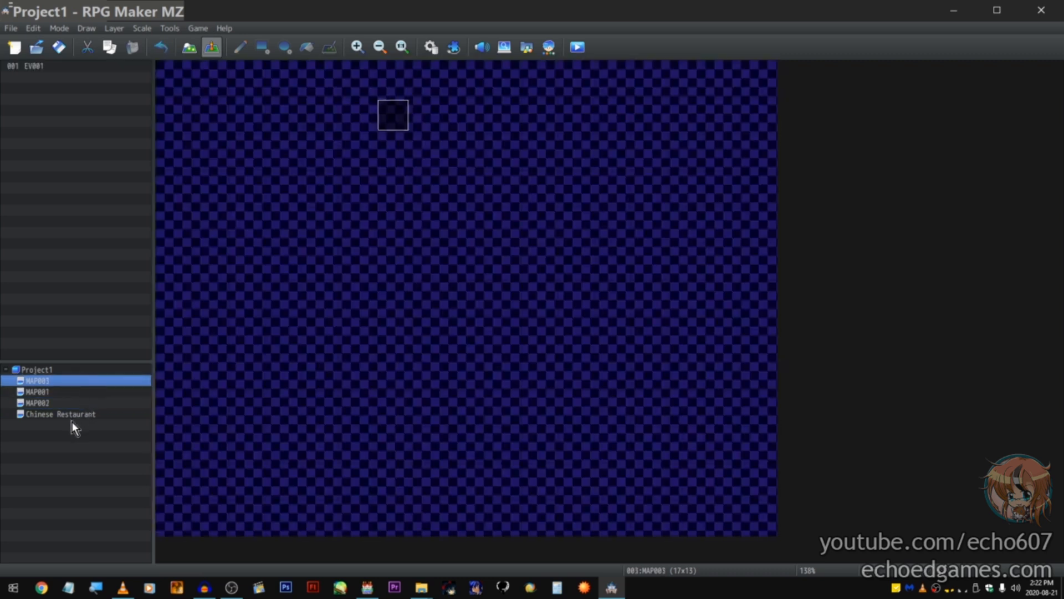
right_click(89, 418)
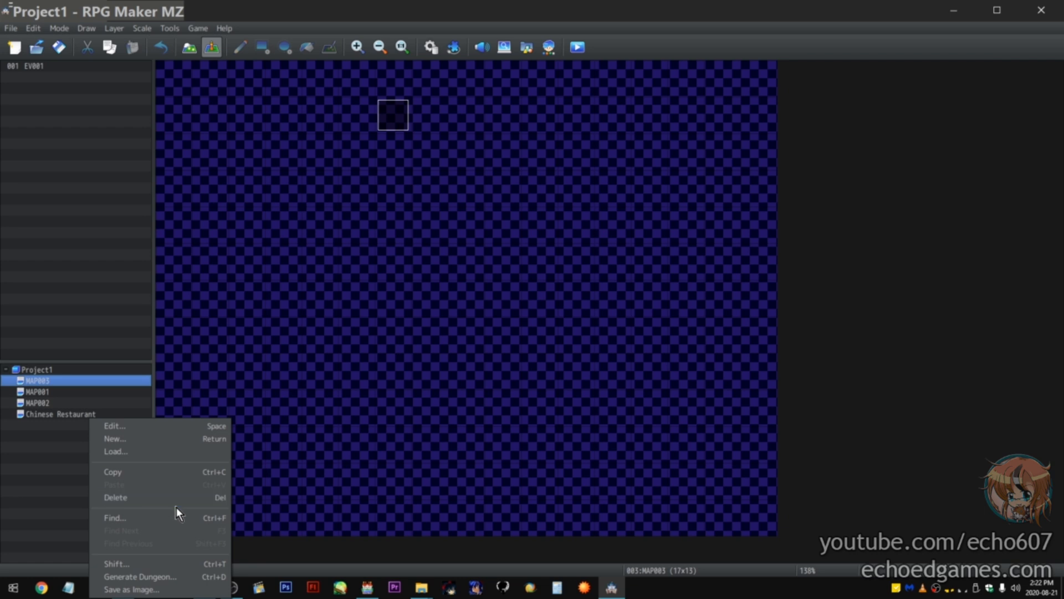
click(173, 451)
click(401, 374)
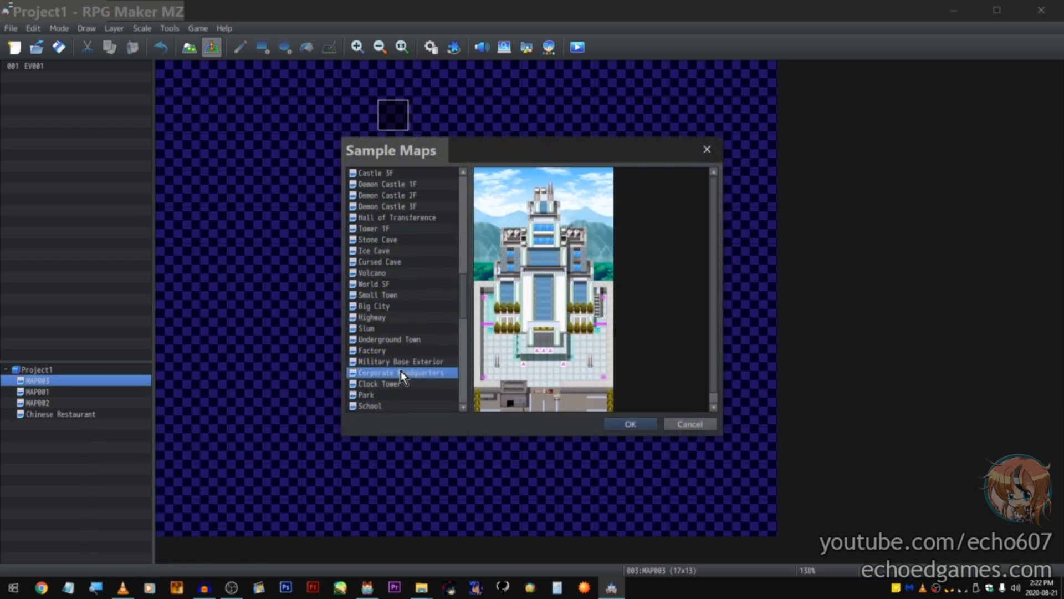
scroll(401, 370, up, 3)
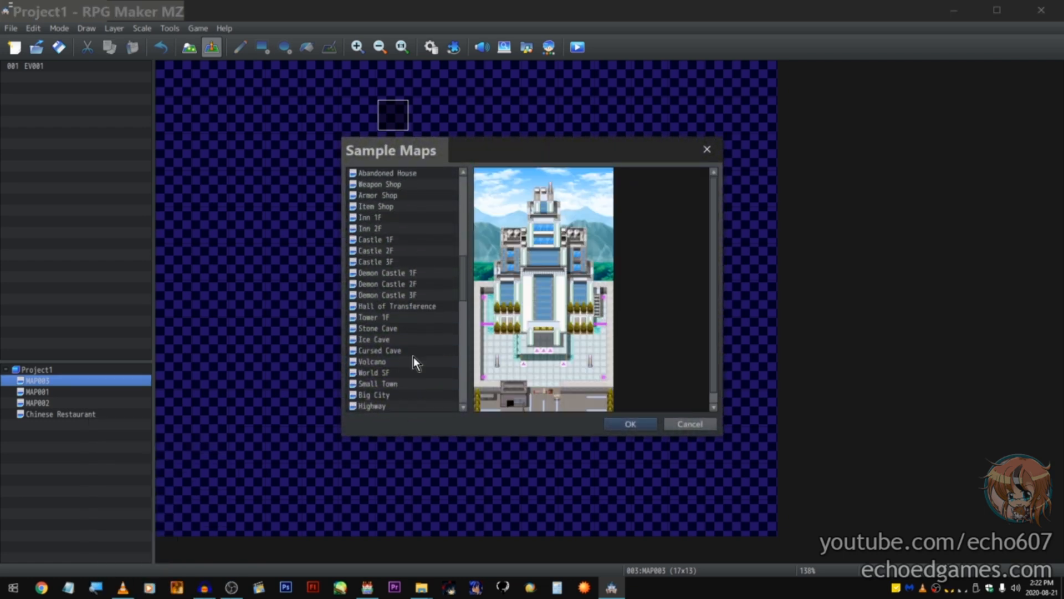
click(431, 304)
drag(431, 304, 417, 235)
double_click(416, 235)
Step: Examine how the Castle 1F map's walls, floors and furniture look with the MV tilesets
scroll(418, 238, down, 5)
scroll(432, 303, down, 5)
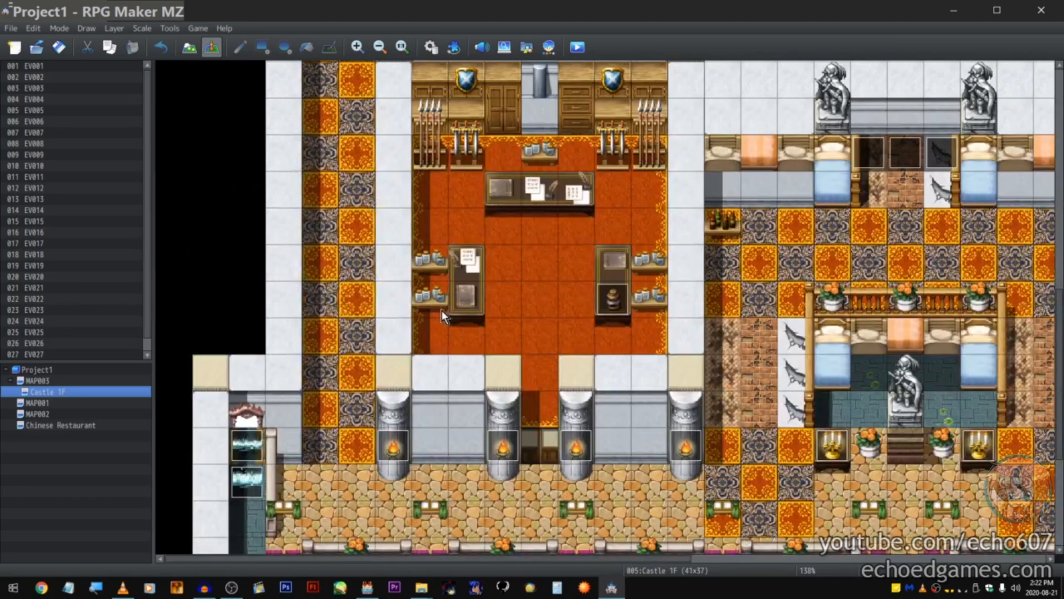
scroll(443, 312, down, 3)
ctrl+scroll(465, 307, down, 1)
ctrl+scroll(466, 306, down, 1)
scroll(692, 307, down, 1)
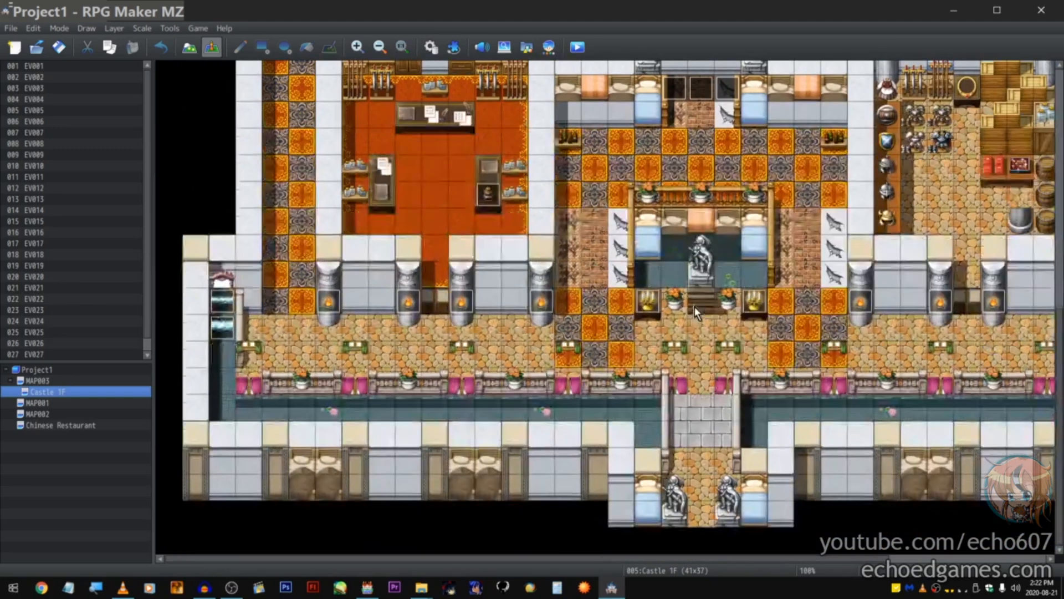
scroll(693, 308, up, 3)
scroll(587, 294, up, 6)
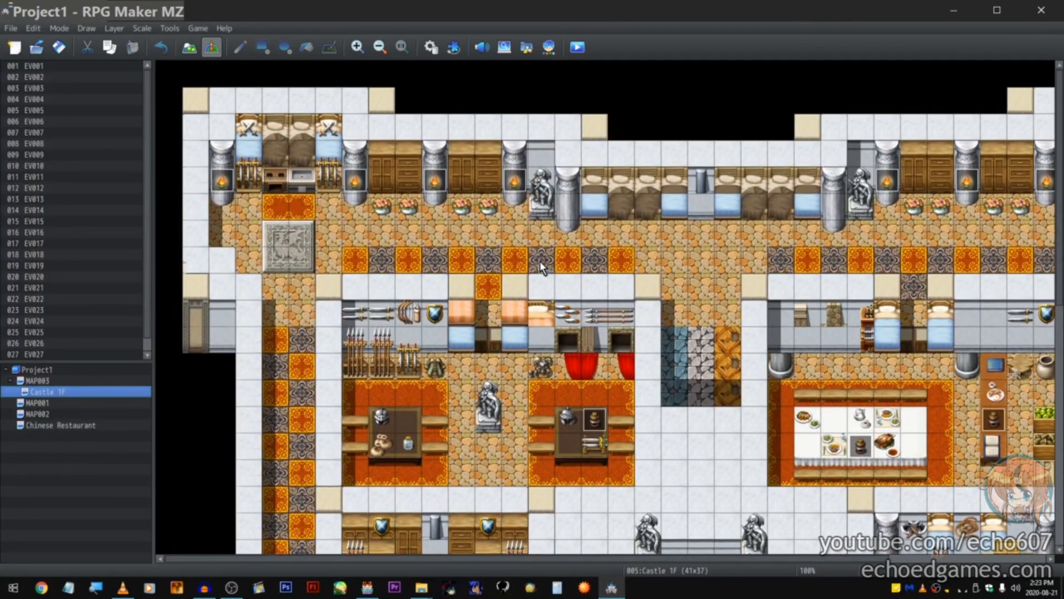
scroll(540, 261, down, 10)
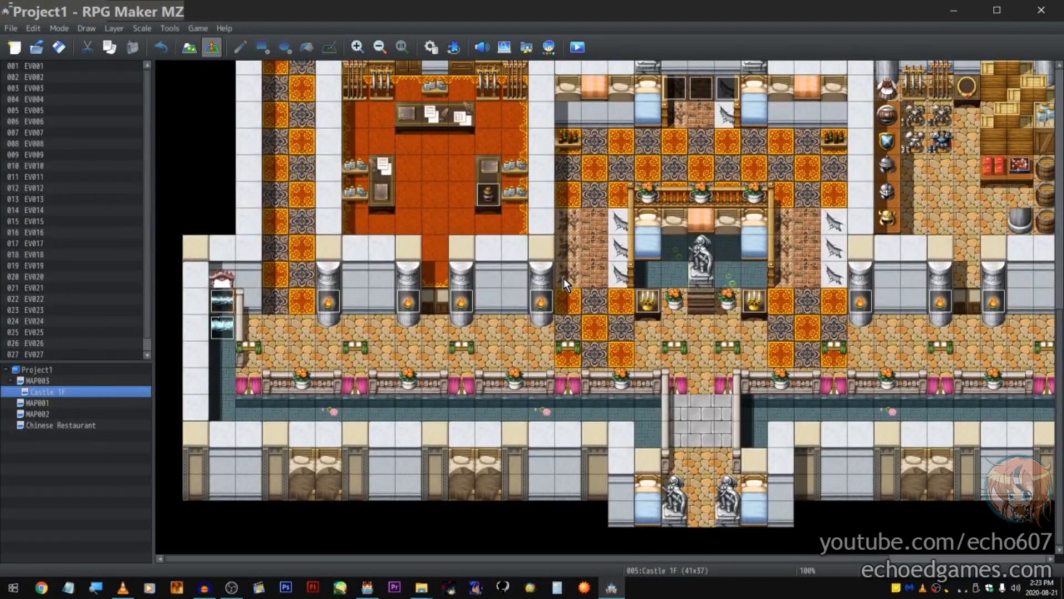
Step: Preview the Item Shop sample map, browse the other samples and close the list without loading one
right_click(133, 512)
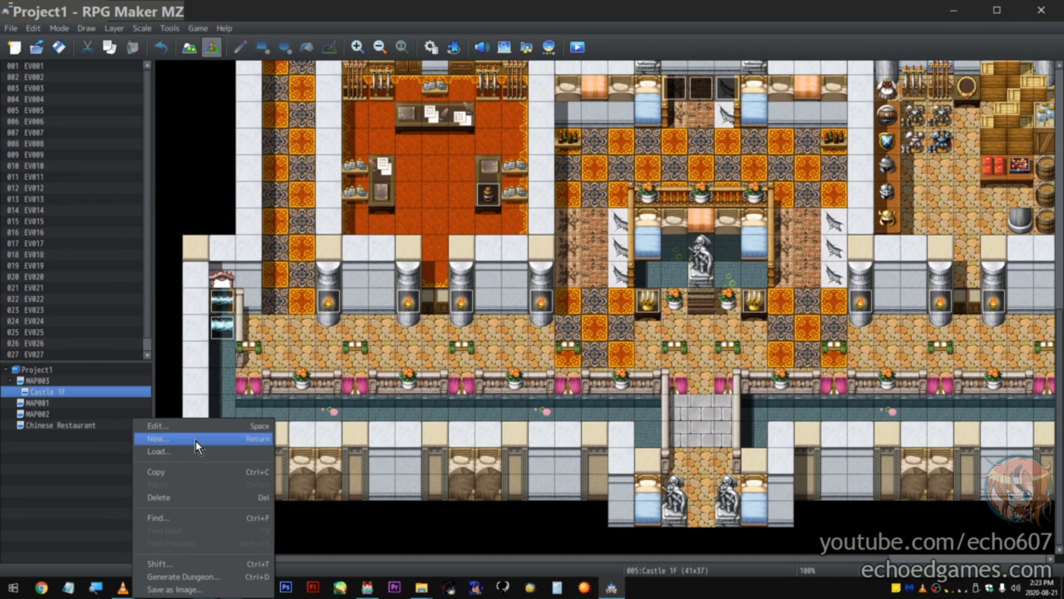
click(218, 453)
scroll(427, 244, up, 3)
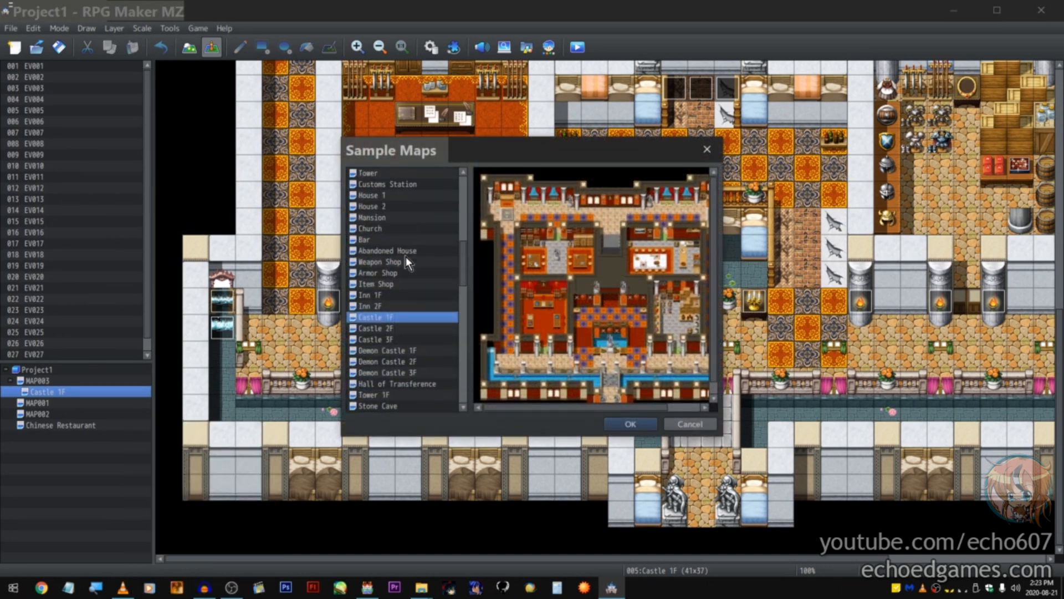
click(408, 284)
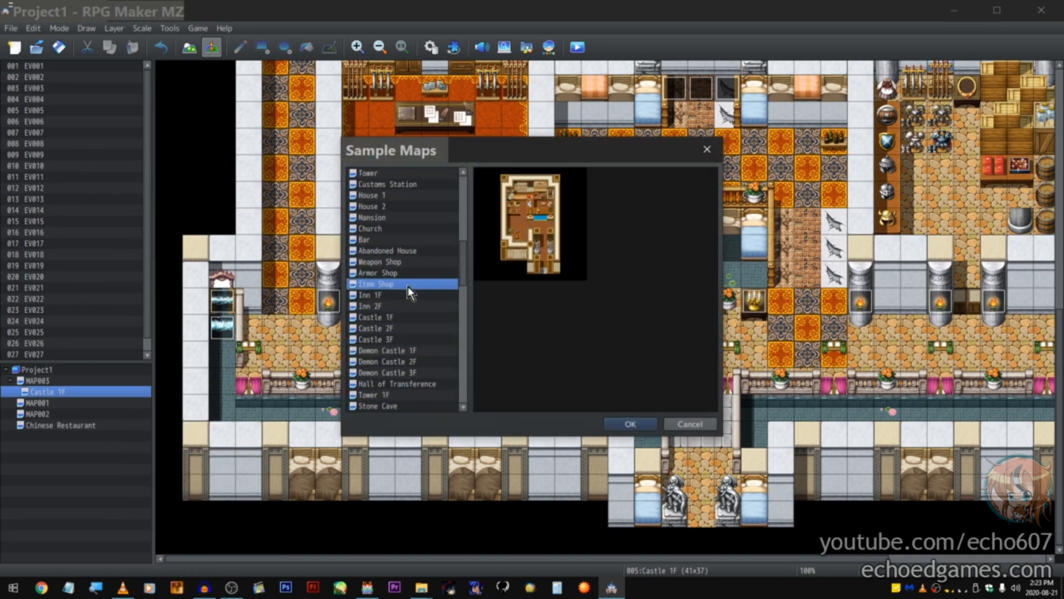
scroll(407, 286, up, 3)
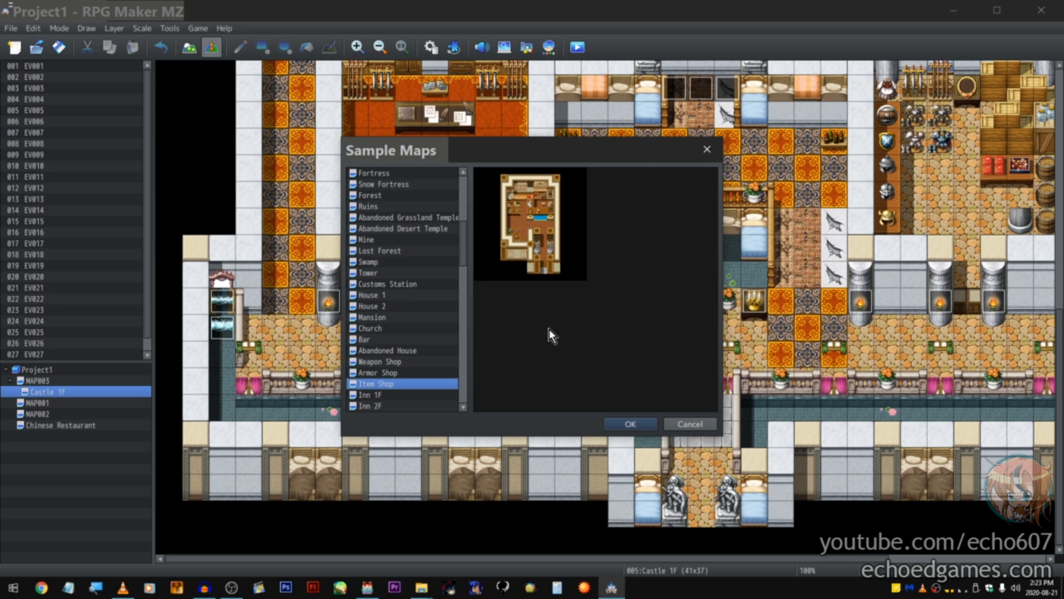
click(697, 422)
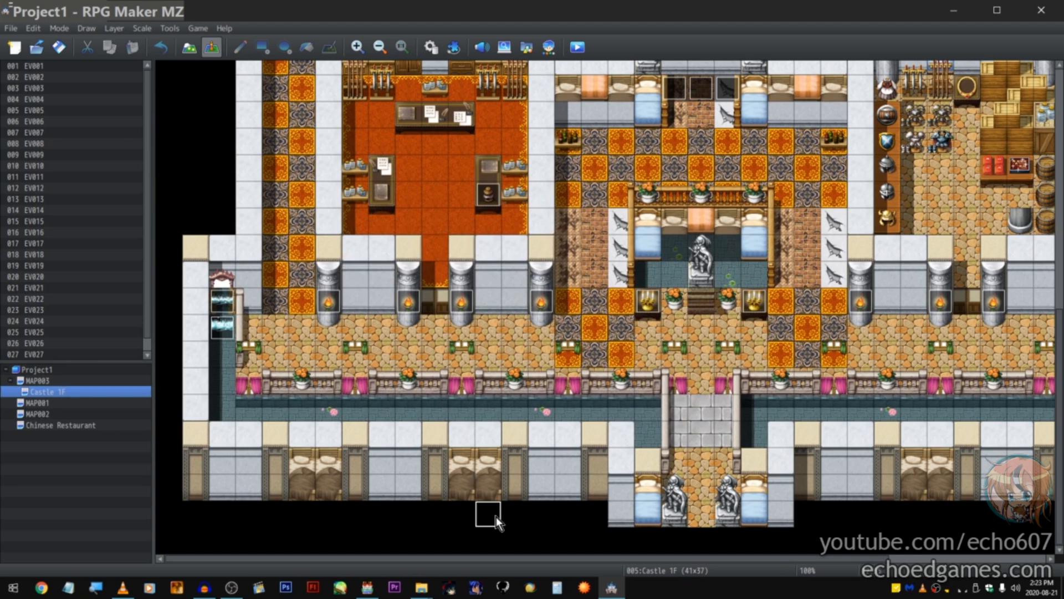
Step: Review the SF Outside tileset in the database and close it without changes
drag(482, 558, 509, 558)
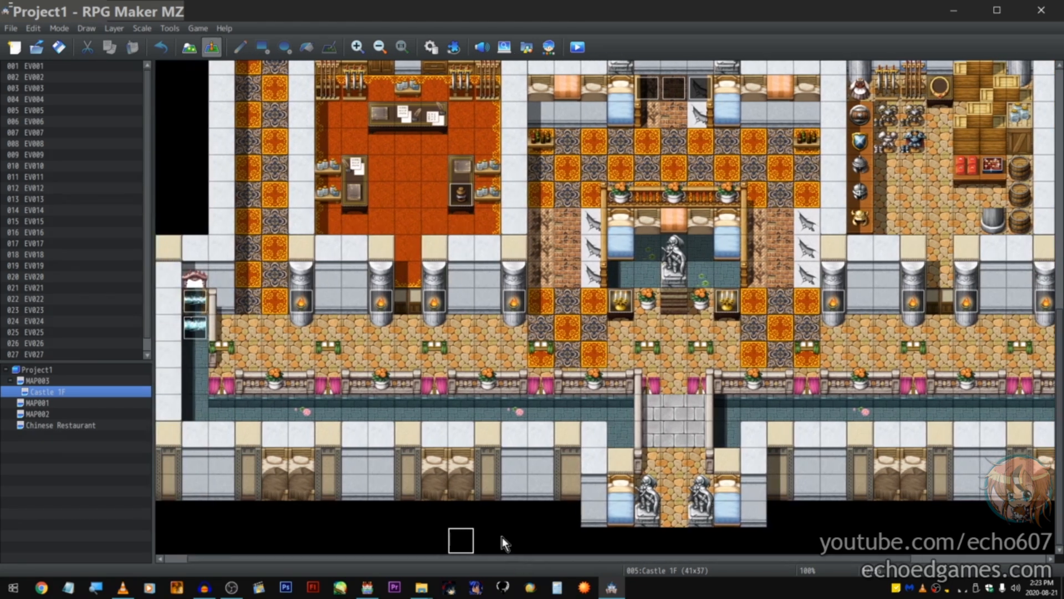
scroll(499, 488, up, 5)
scroll(509, 477, up, 4)
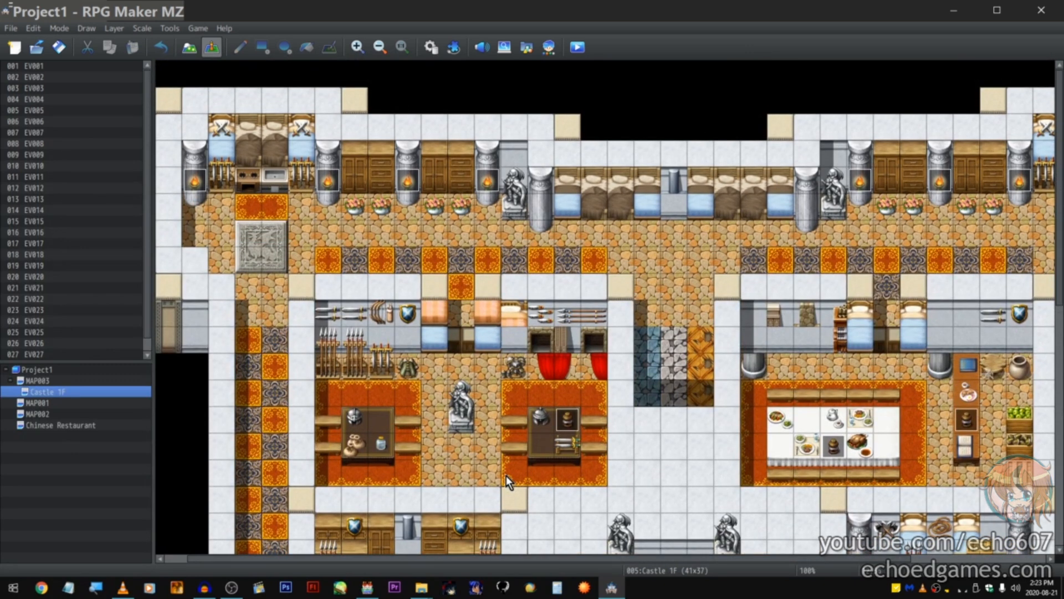
click(432, 48)
click(261, 241)
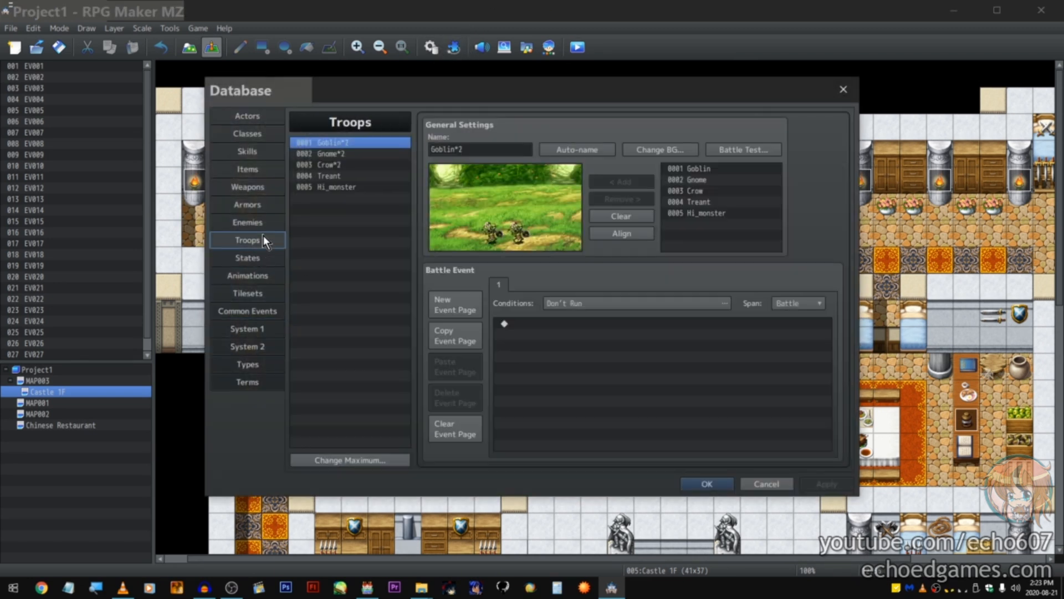
click(272, 294)
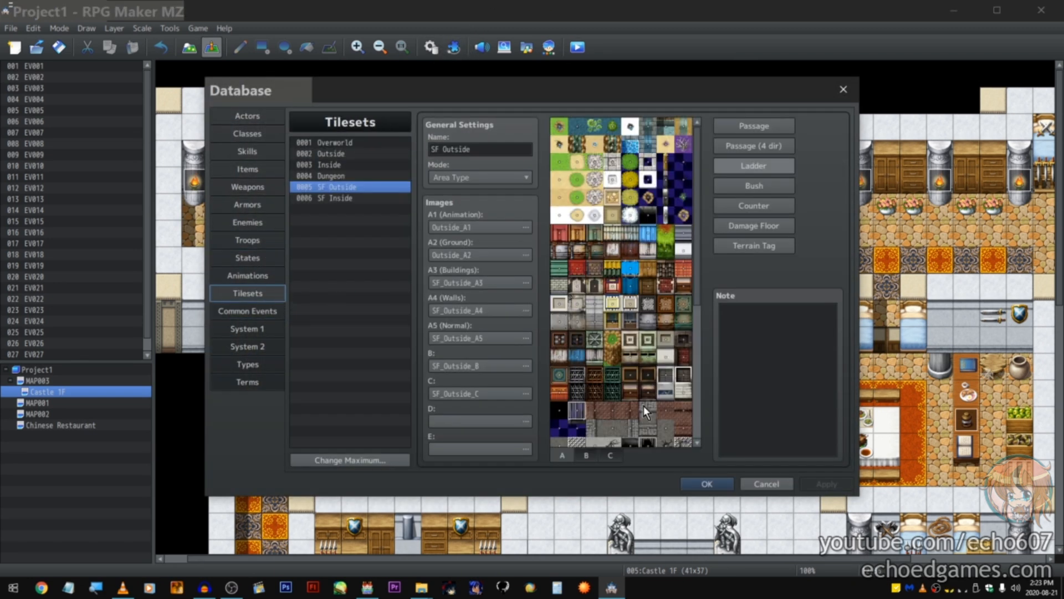
click(786, 487)
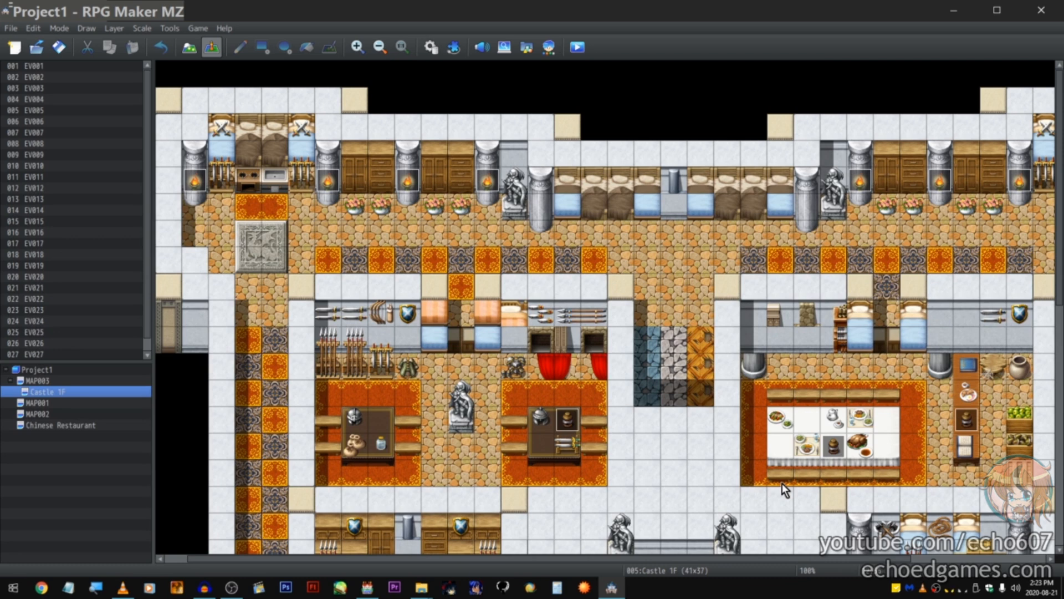
Step: Return to the Chinese Restaurant map and view it at the current zoom
scroll(666, 399, down, 8)
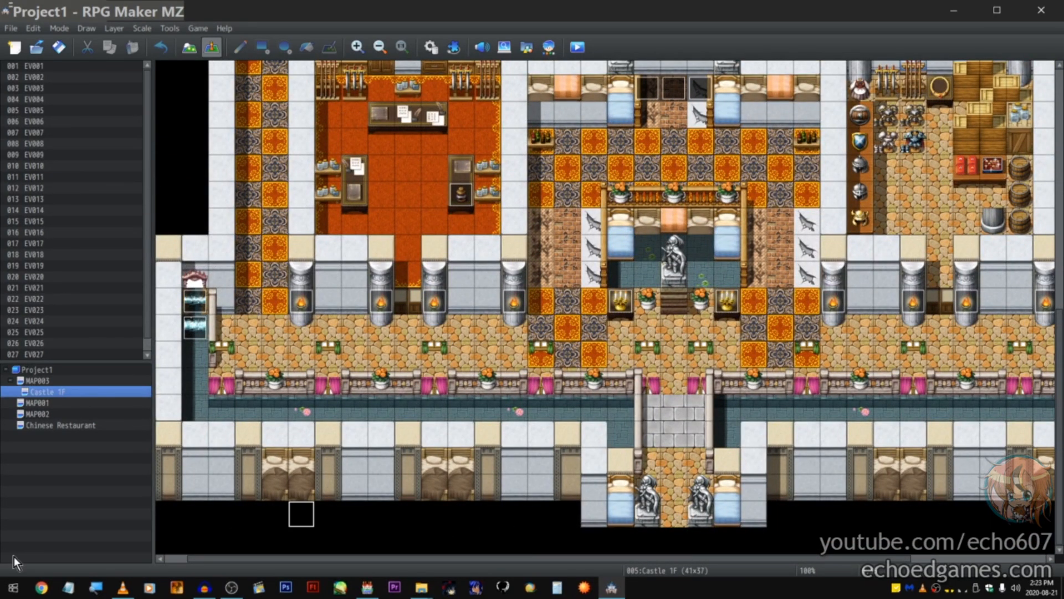
click(94, 369)
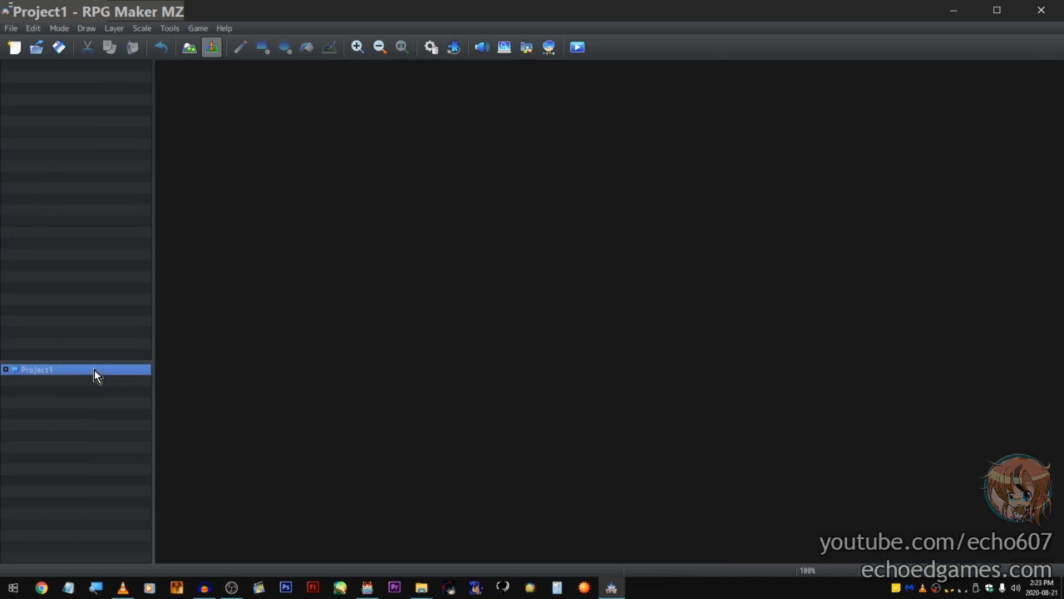
right_click(94, 369)
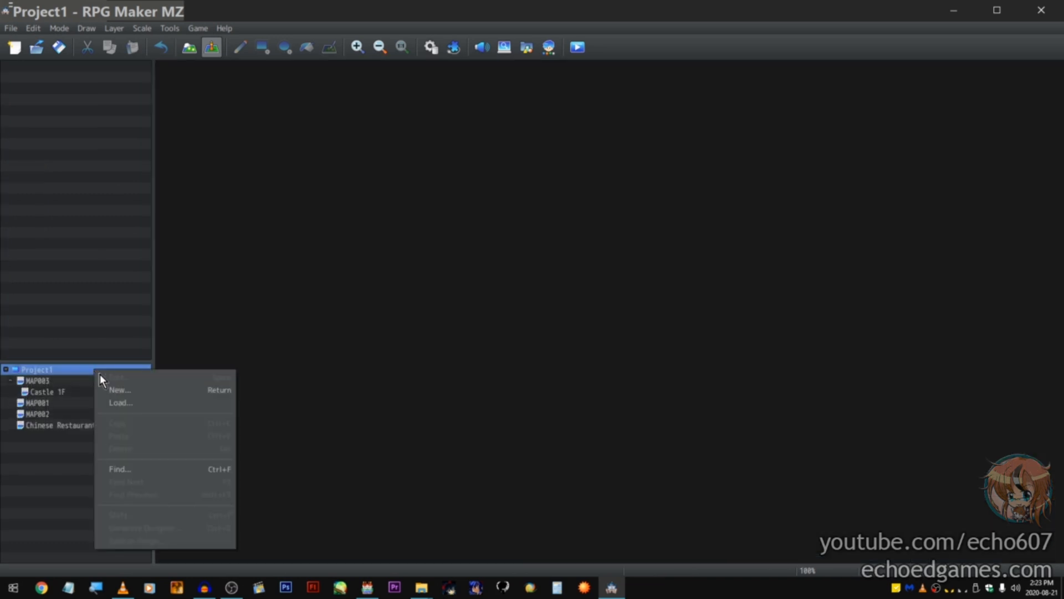
click(59, 457)
click(75, 427)
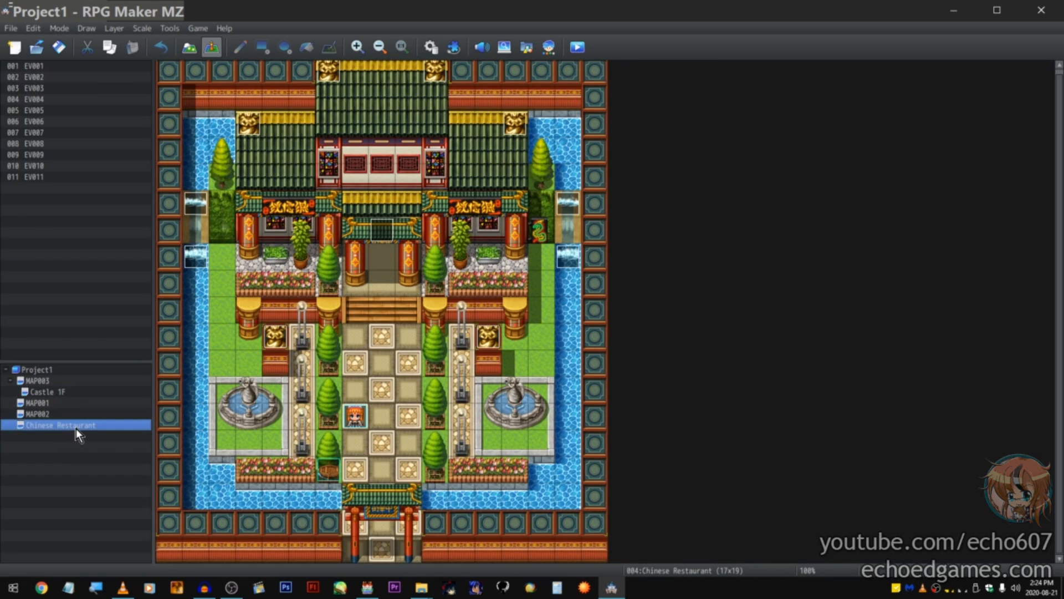
Step: Switch to File Explorer and copy the backup subfolders from back into Project1's img folder, replacing the files with the same names
mouse_move(421, 587)
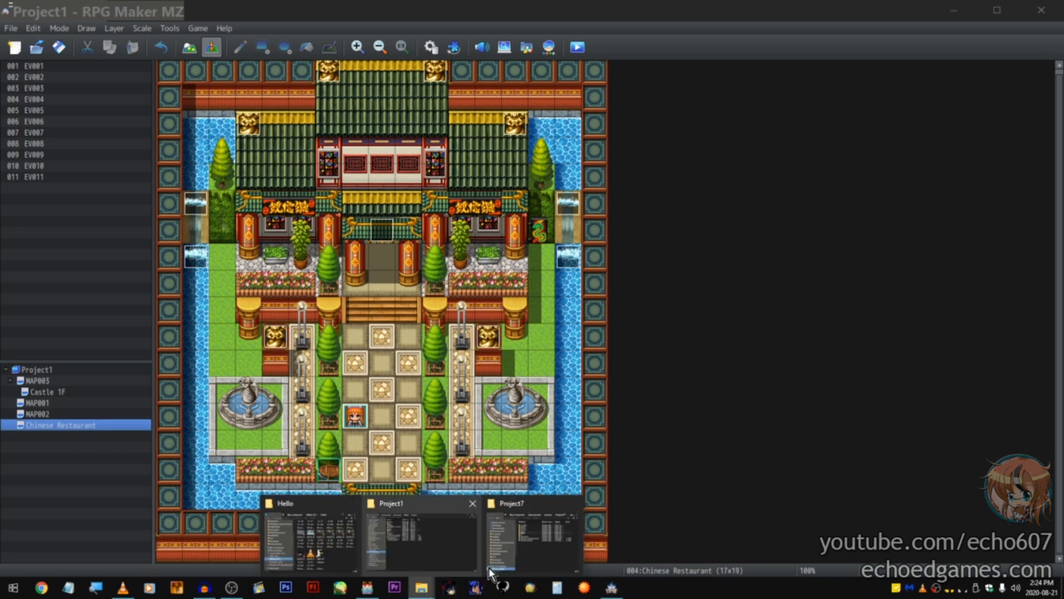
click(534, 547)
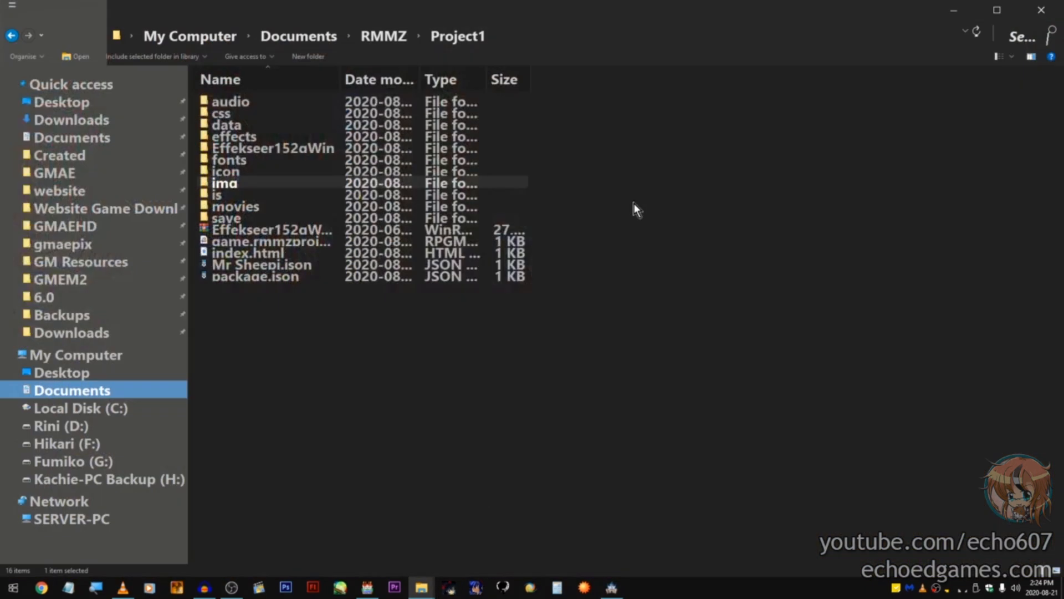
double_click(283, 181)
double_click(251, 113)
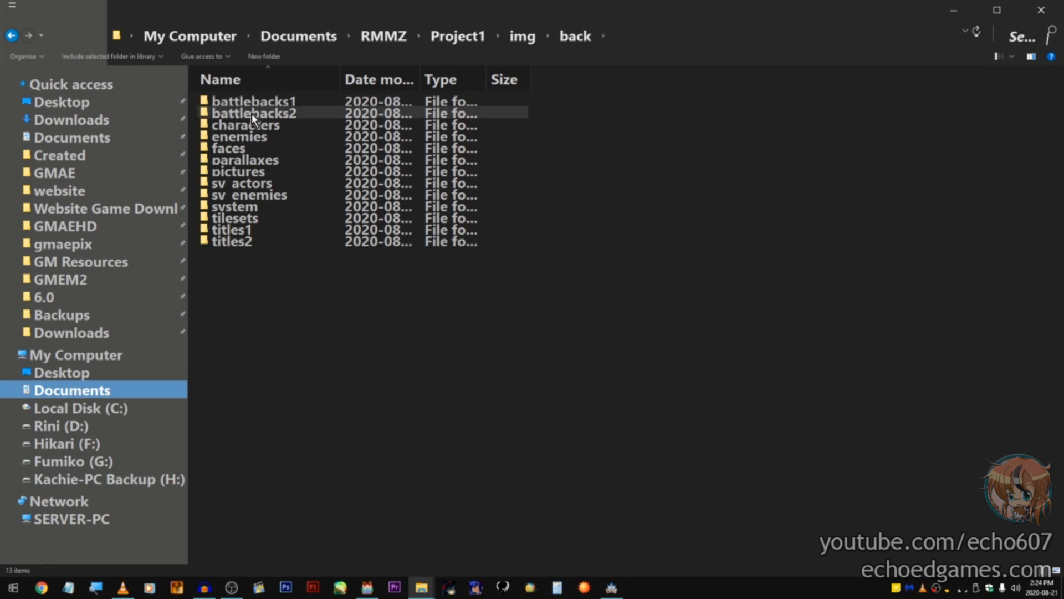
click(523, 36)
click(454, 367)
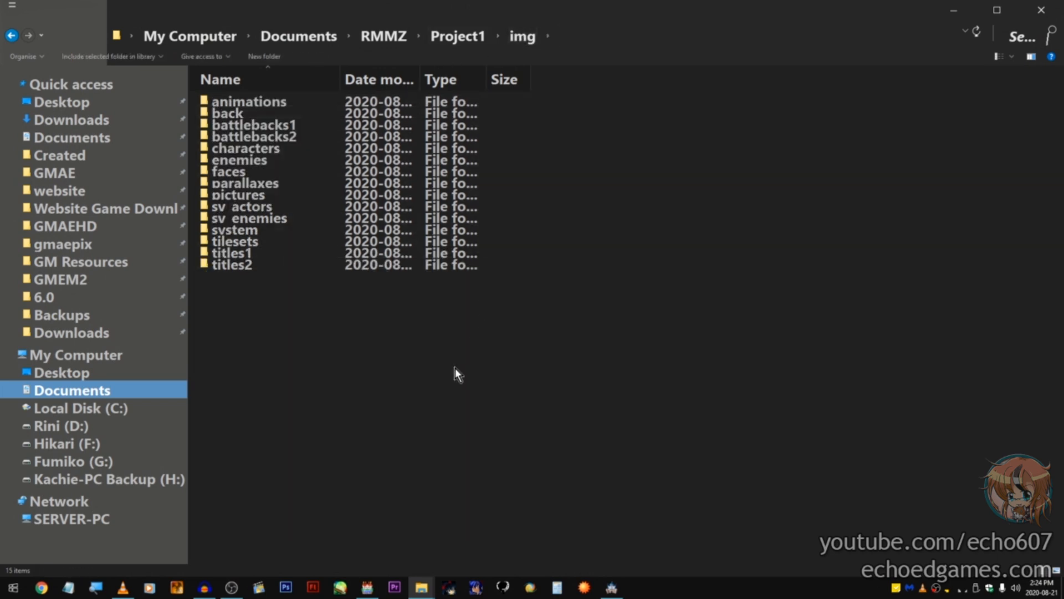
key(ctrl+v)
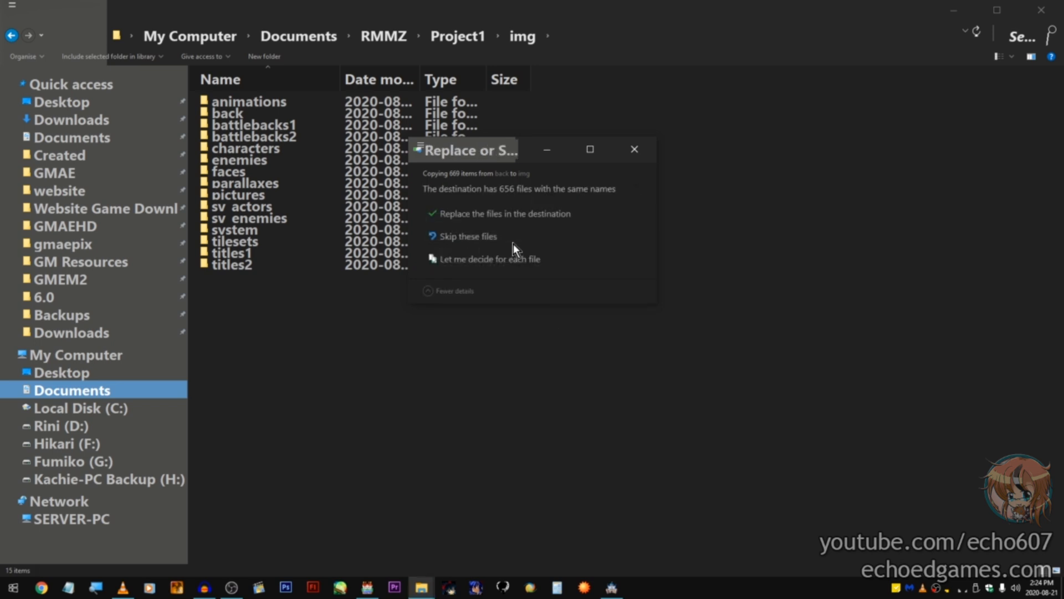
click(514, 213)
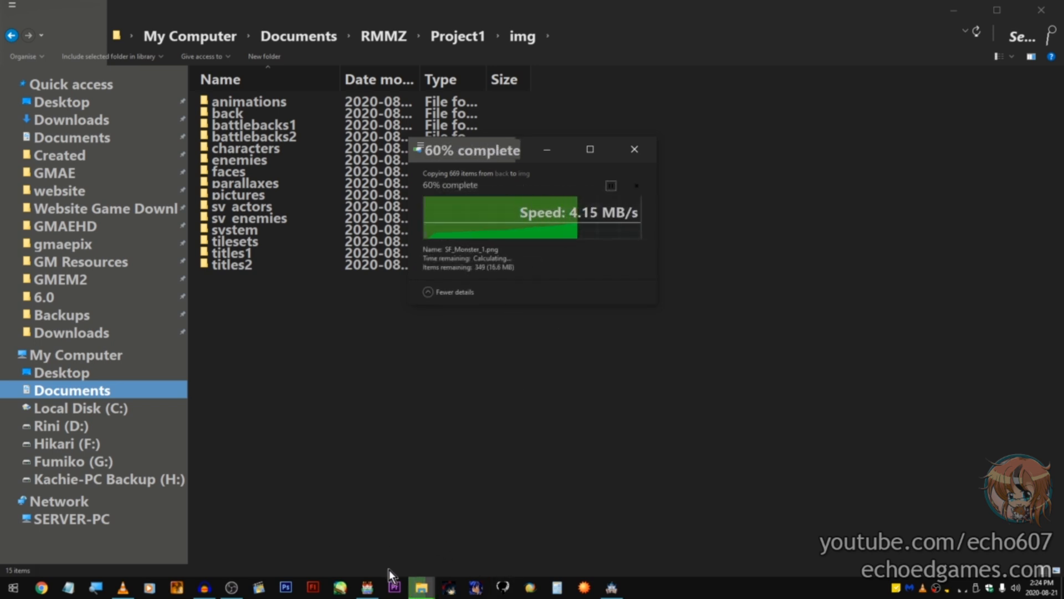
Step: Switch back to Project1 in RPG Maker MZ, load the Fishing Village sample map under Chinese Restaurant and look it over
click(367, 588)
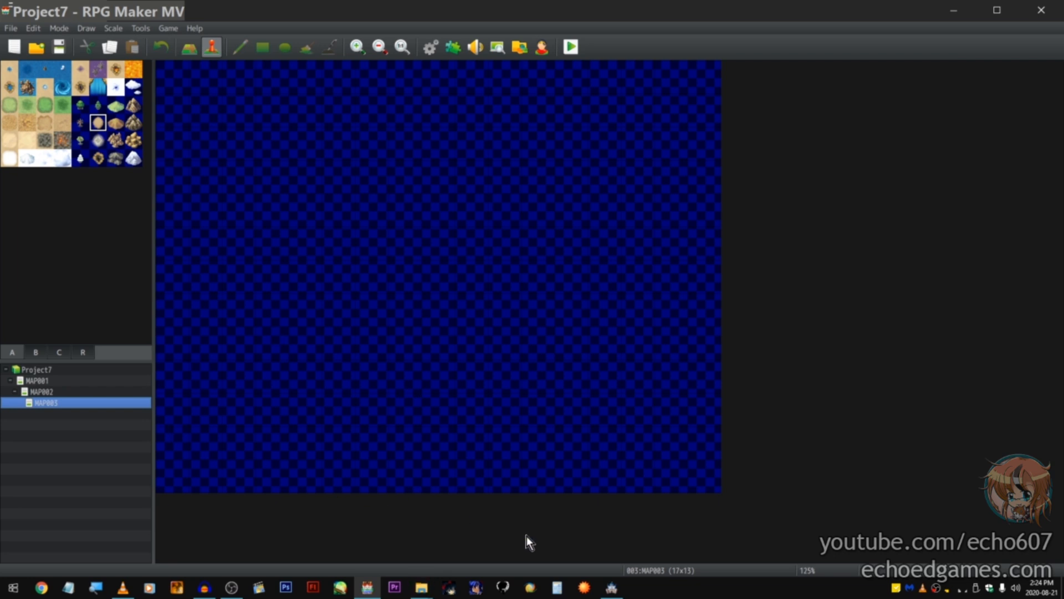
click(613, 586)
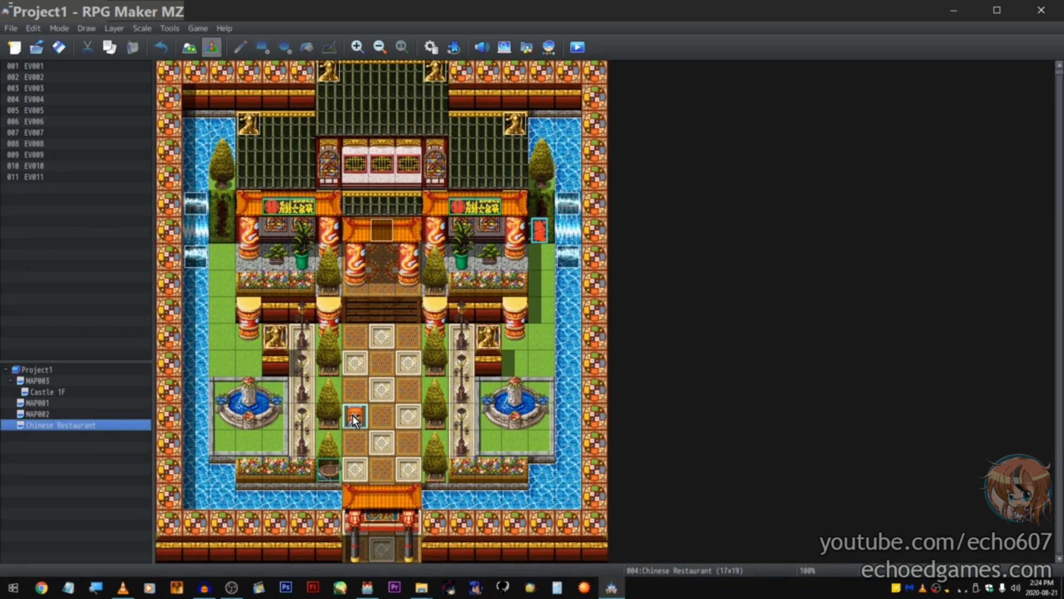
right_click(51, 422)
click(143, 454)
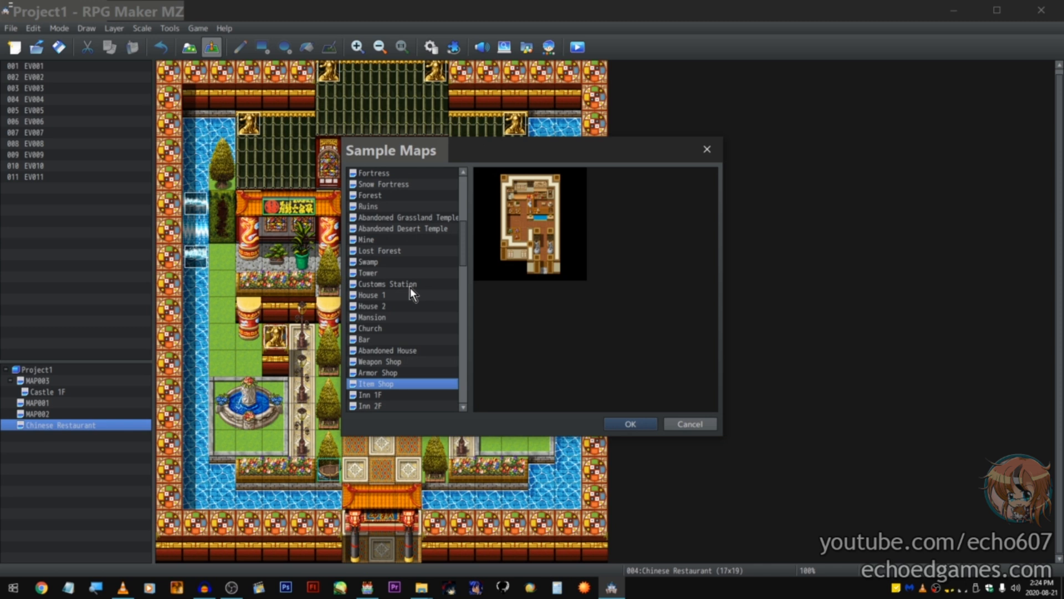
scroll(410, 294, up, 5)
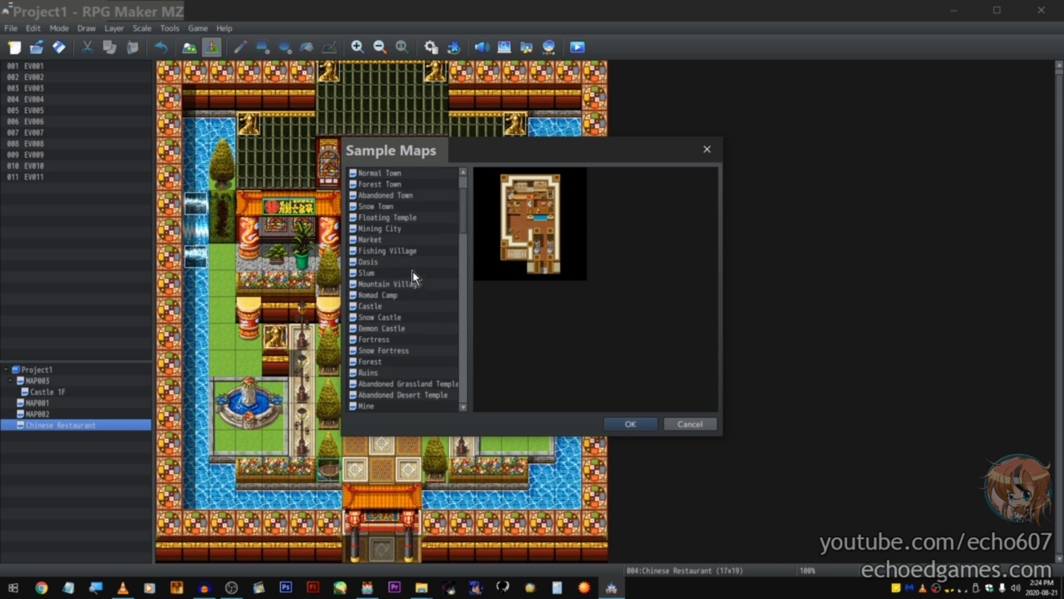
click(414, 264)
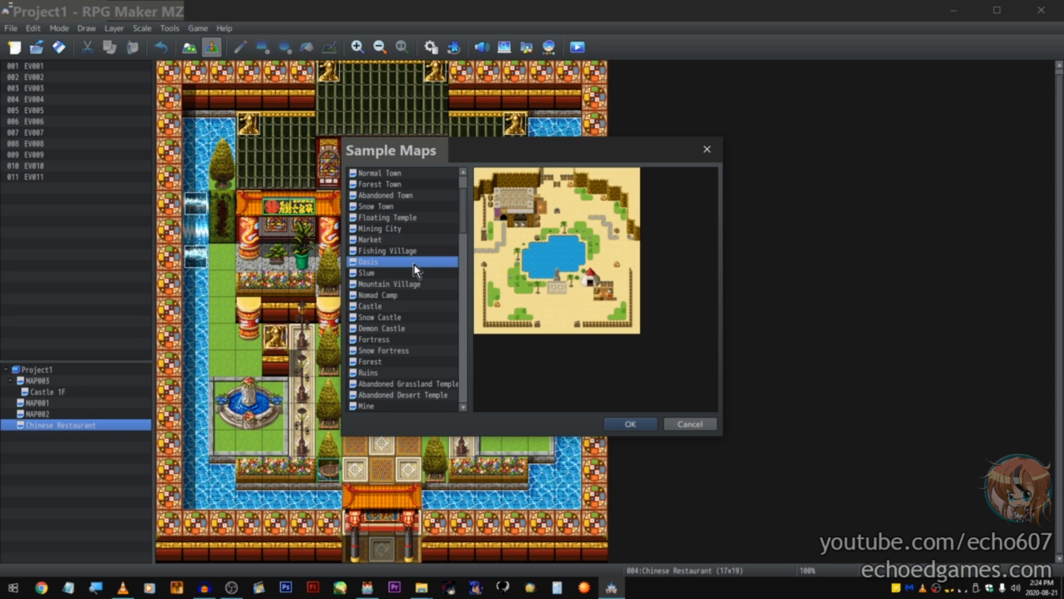
click(414, 255)
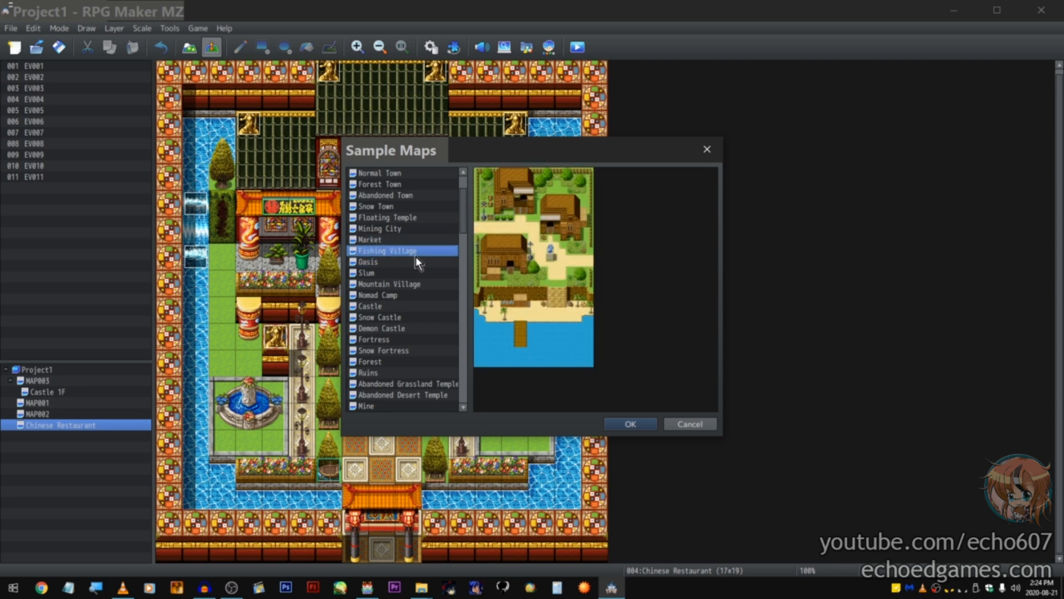
double_click(416, 254)
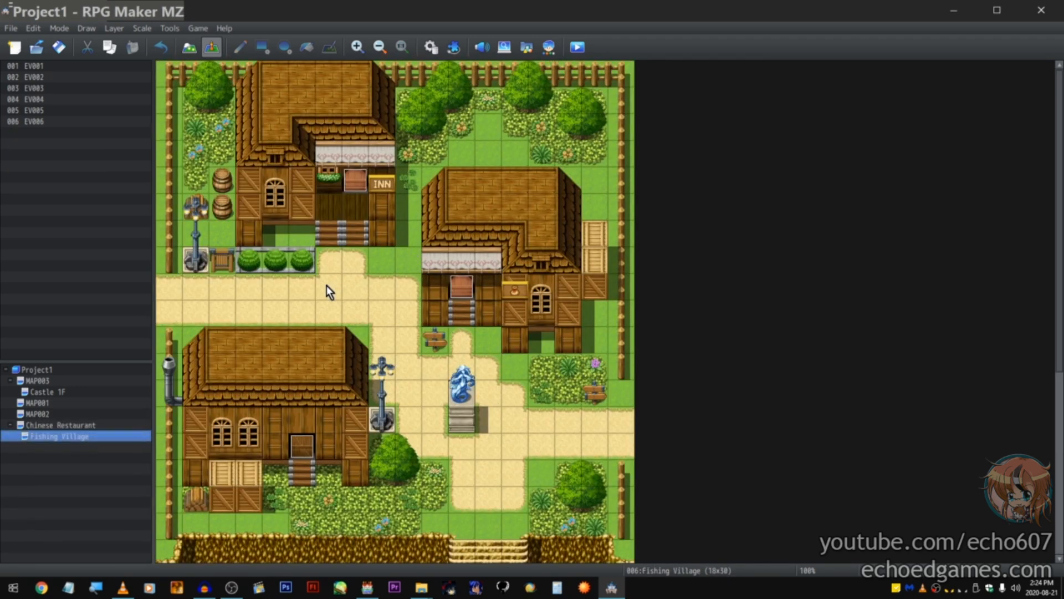
scroll(339, 305, down, 5)
scroll(353, 307, up, 3)
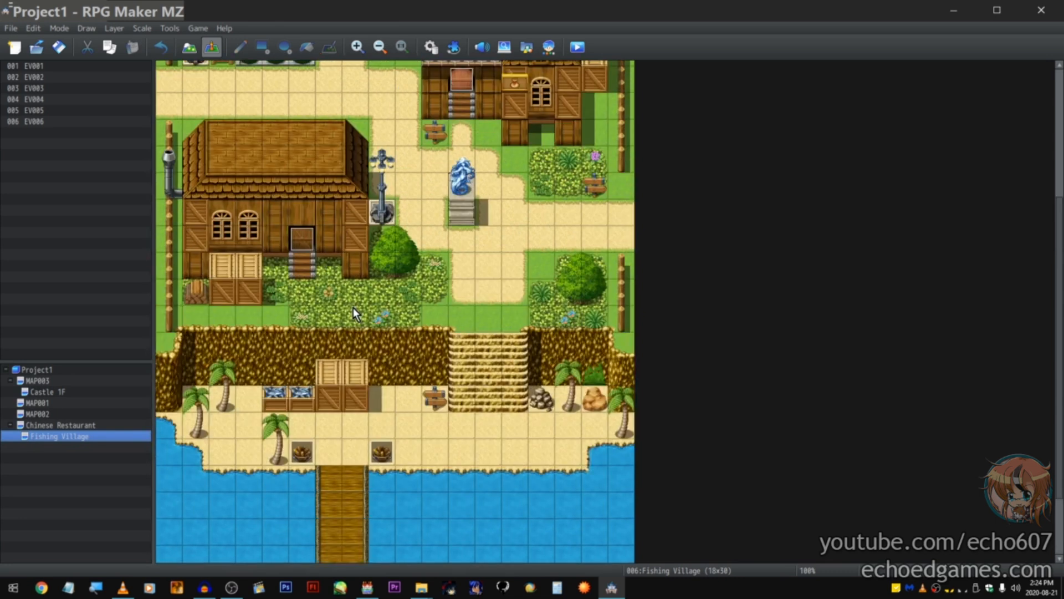
Step: Open the sample maps for a new map under Fishing Village and preview Mining City and Forest Town
right_click(114, 437)
click(178, 450)
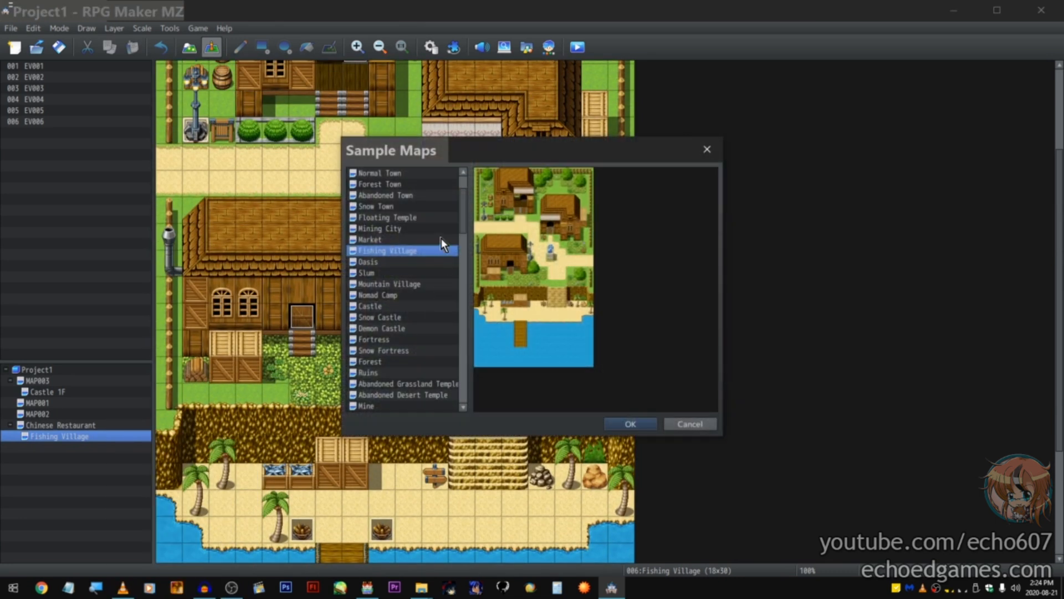
click(434, 236)
click(433, 233)
scroll(432, 234, up, 1)
scroll(431, 234, up, 1)
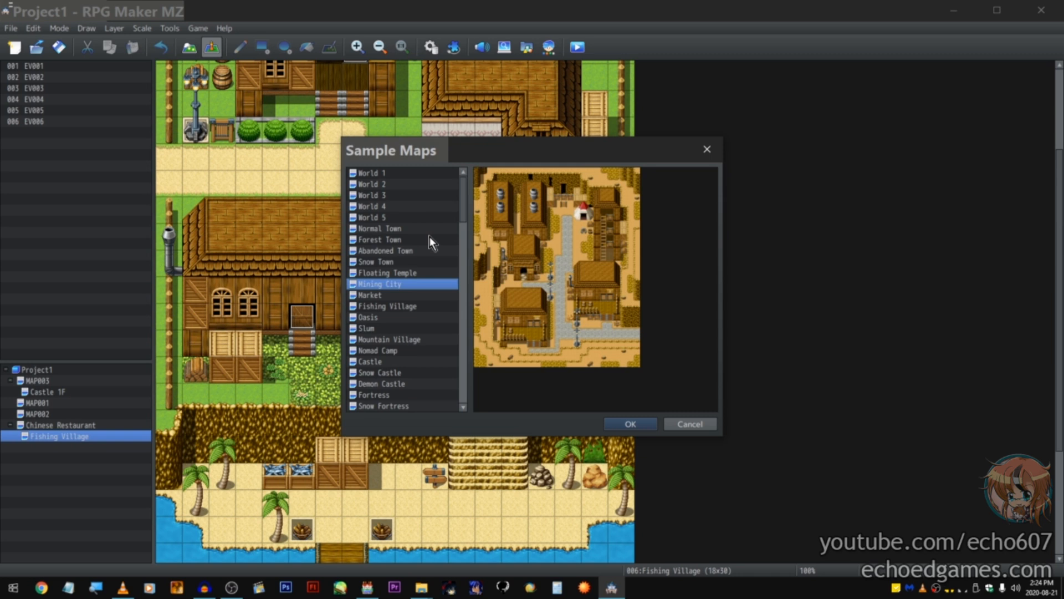
click(428, 237)
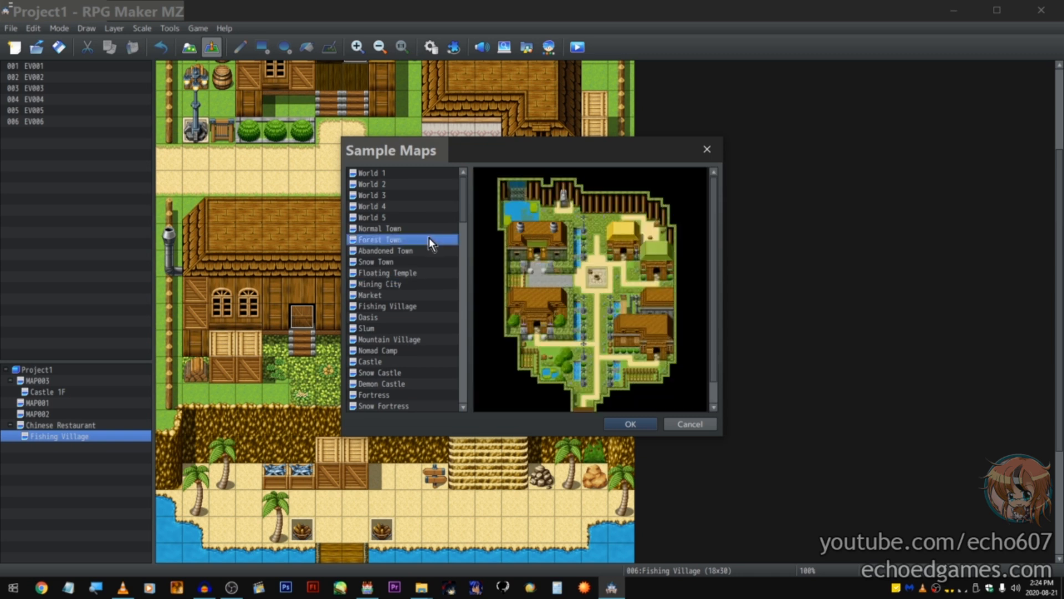
Step: Load the Casino sample map under Fishing Village and view its interior
scroll(427, 261, down, 10)
scroll(427, 299, down, 10)
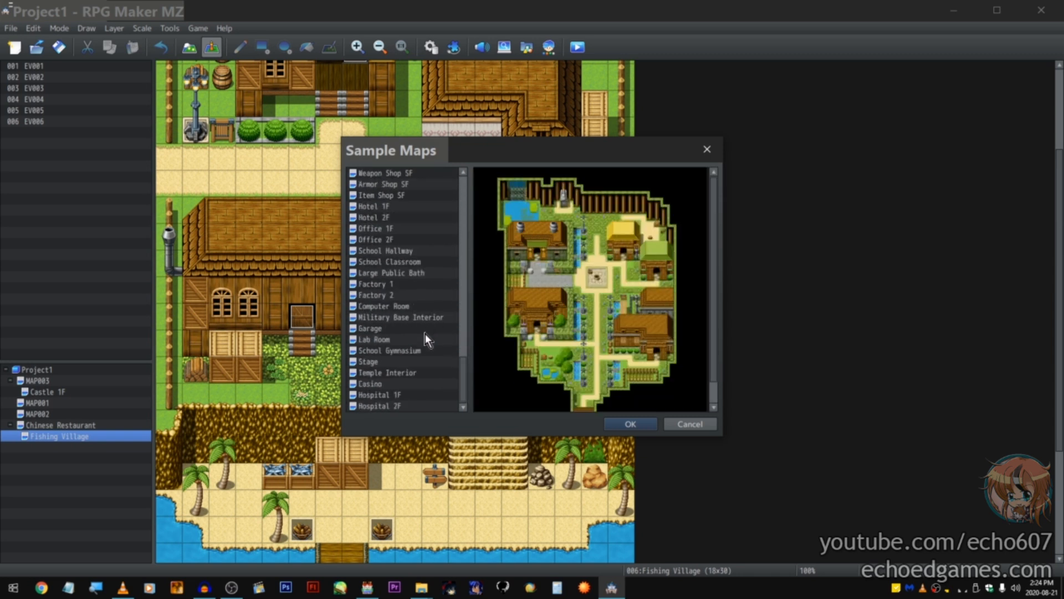
click(427, 387)
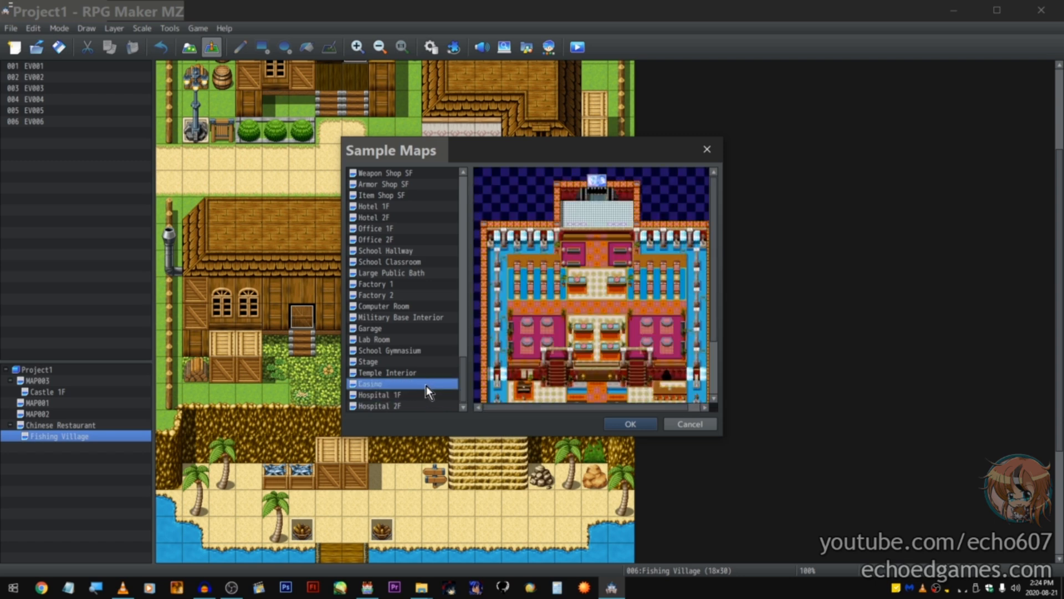
double_click(425, 385)
scroll(426, 386, down, 3)
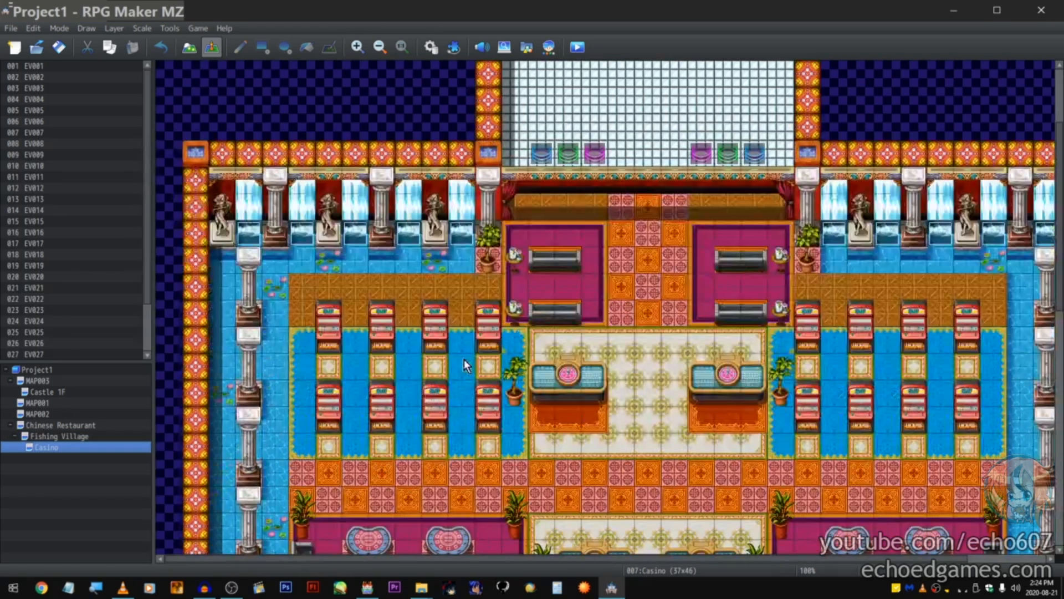
Step: Preview the Normal Town sample and load the Abandoned Town sample map under Casino
right_click(132, 499)
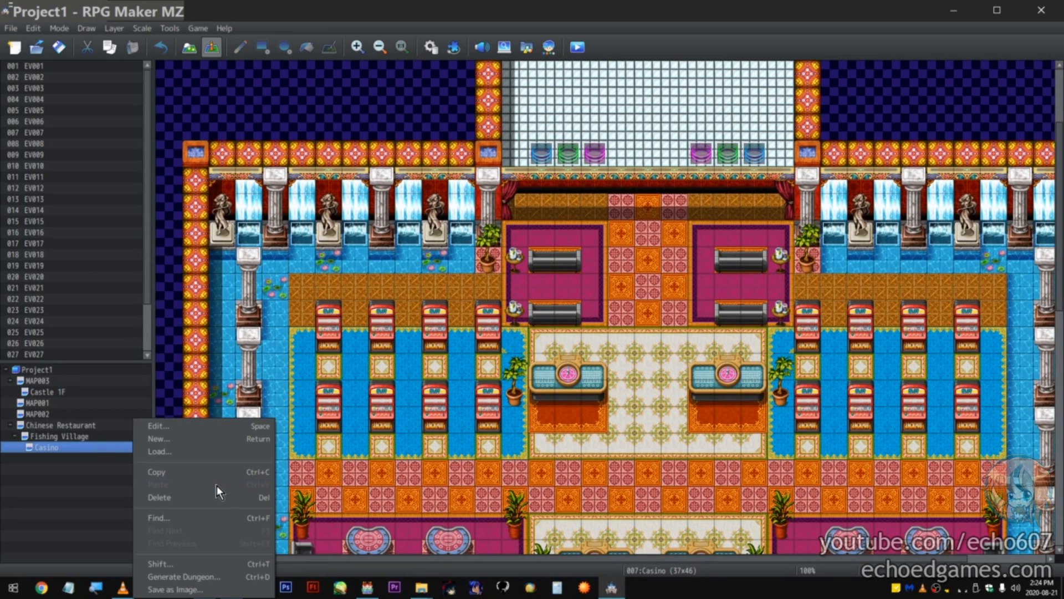
click(220, 474)
right_click(125, 484)
click(194, 456)
click(414, 239)
scroll(414, 241, up, 10)
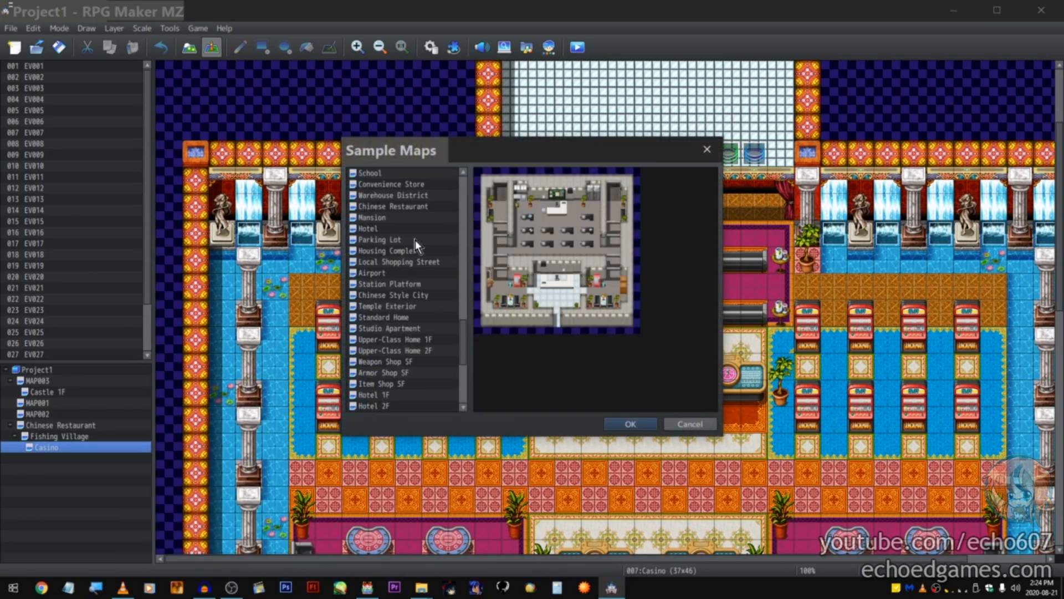
scroll(415, 240, up, 8)
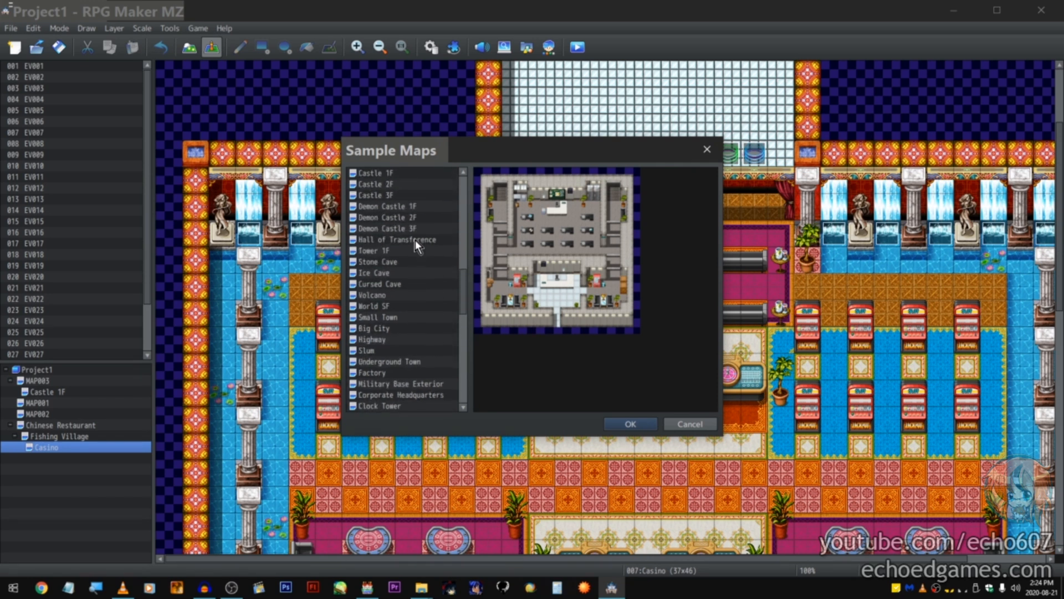
scroll(414, 240, up, 9)
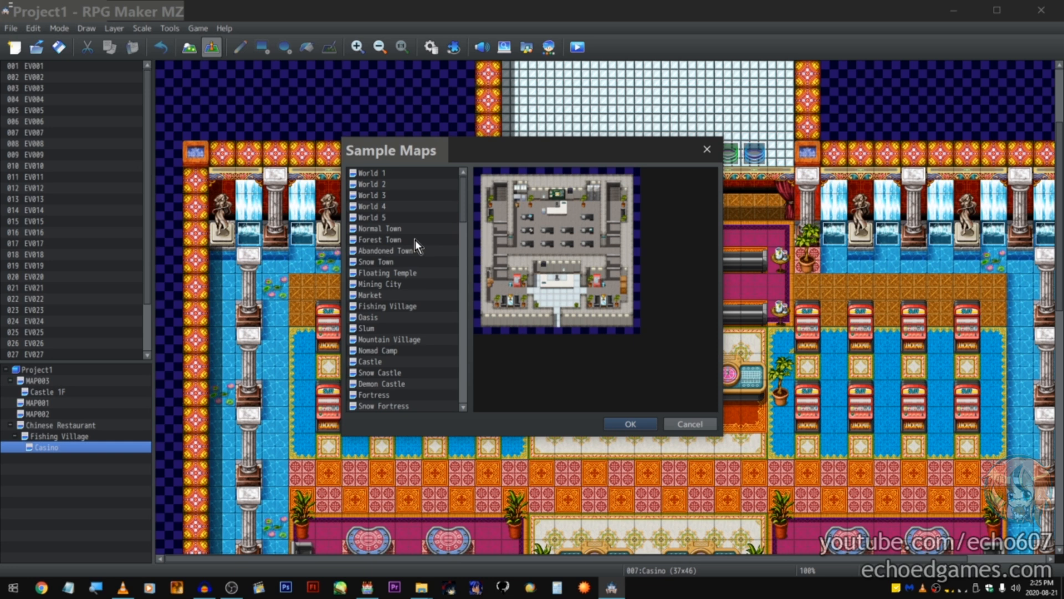
click(414, 239)
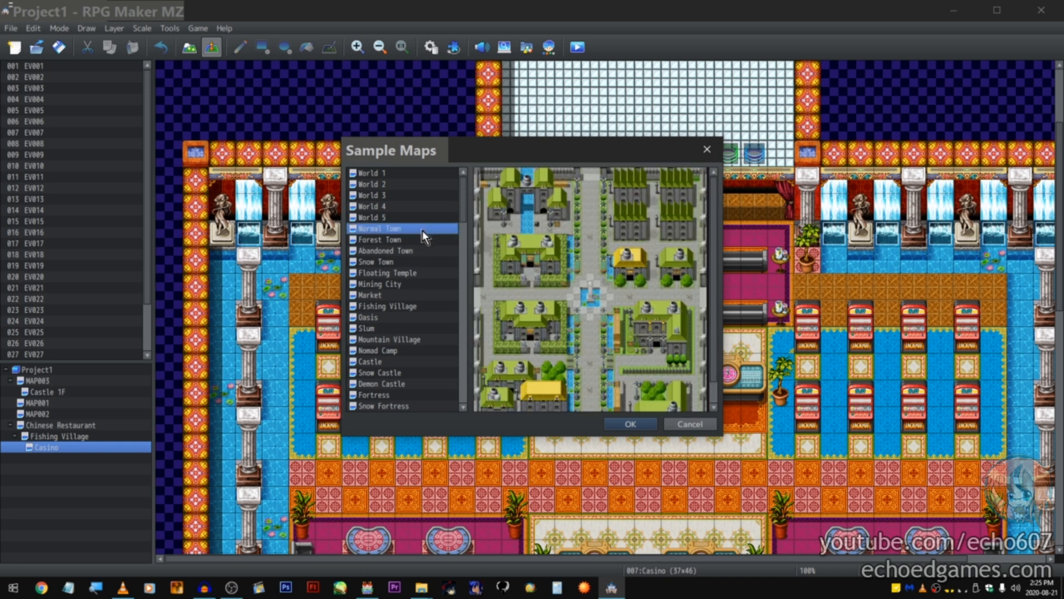
click(426, 252)
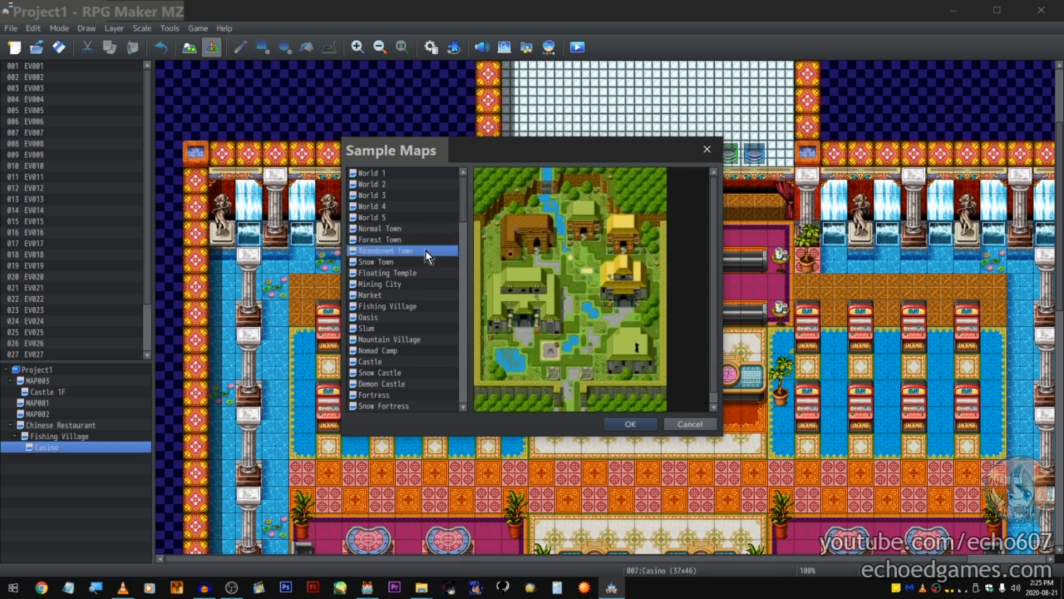
double_click(426, 250)
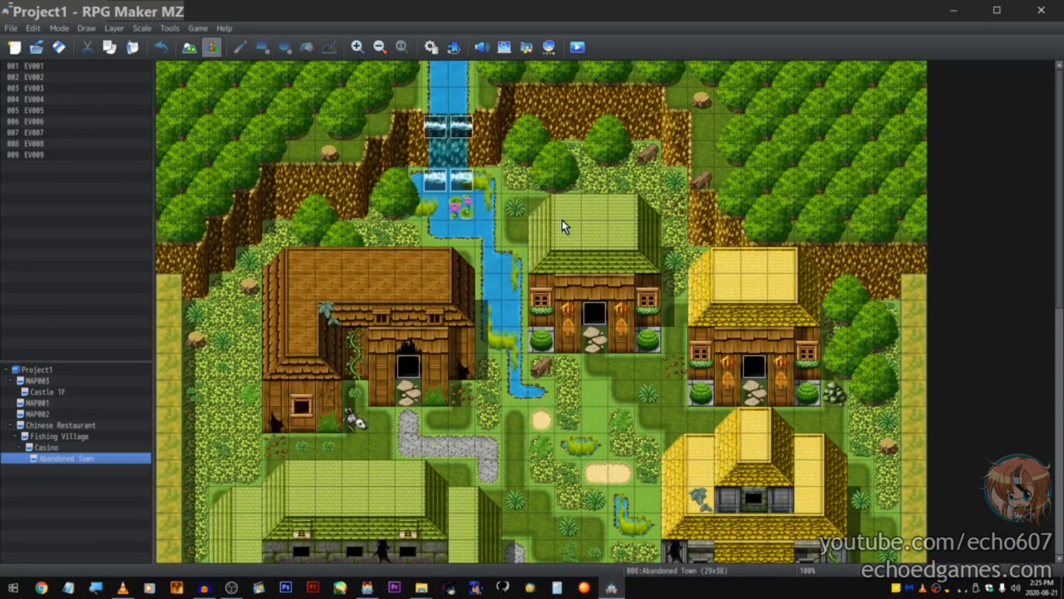
Step: Set the player's starting position on the stone path between the two carved slabs in Abandoned Town
click(379, 47)
click(379, 47)
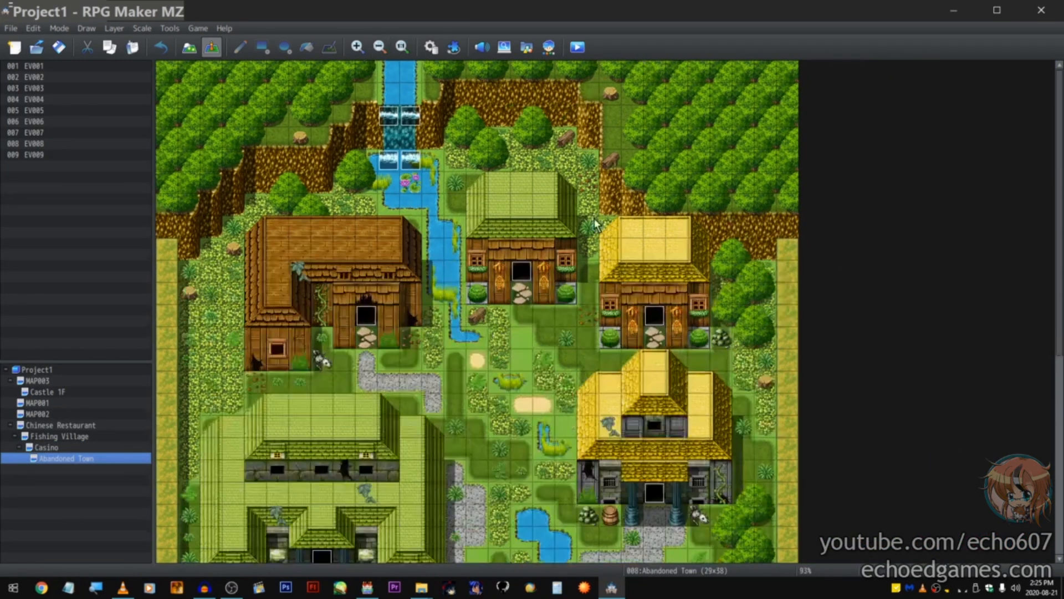
scroll(588, 262, down, 5)
right_click(479, 403)
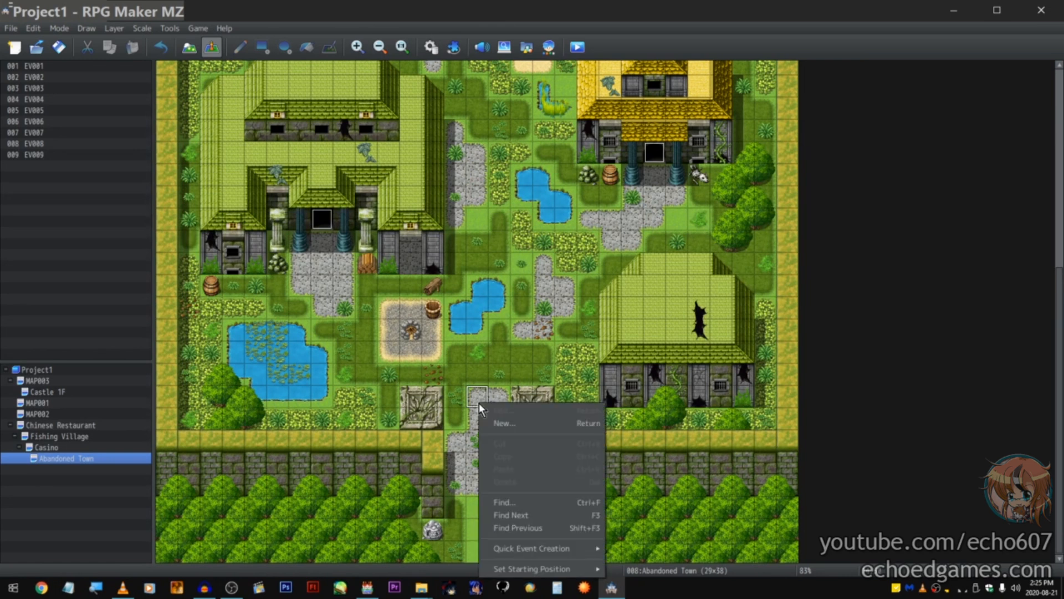
mouse_move(588, 569)
click(632, 551)
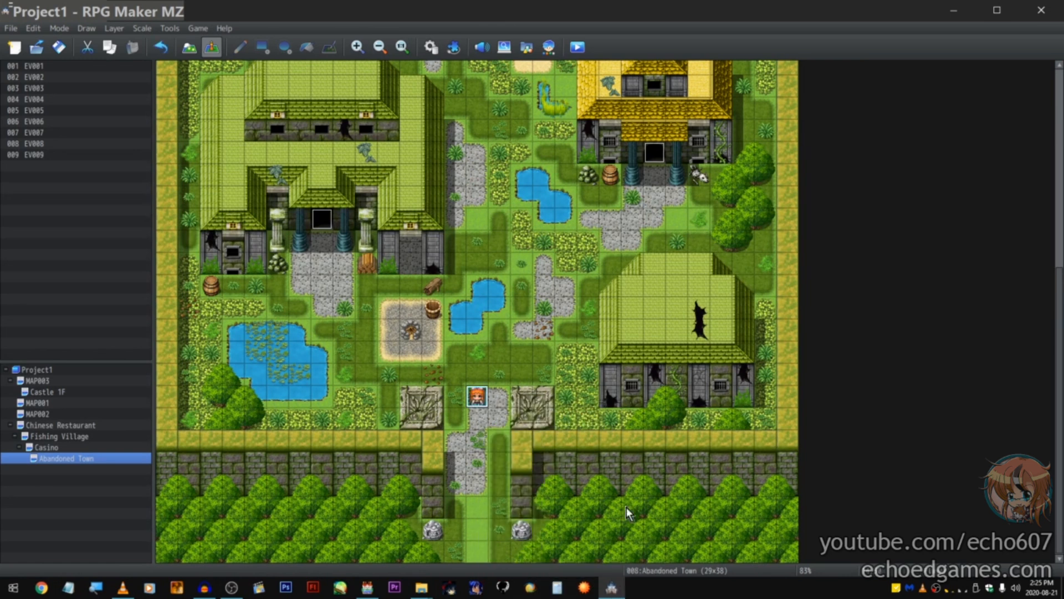
Step: Save the changes, run a playtest of the project and start a new game
click(577, 47)
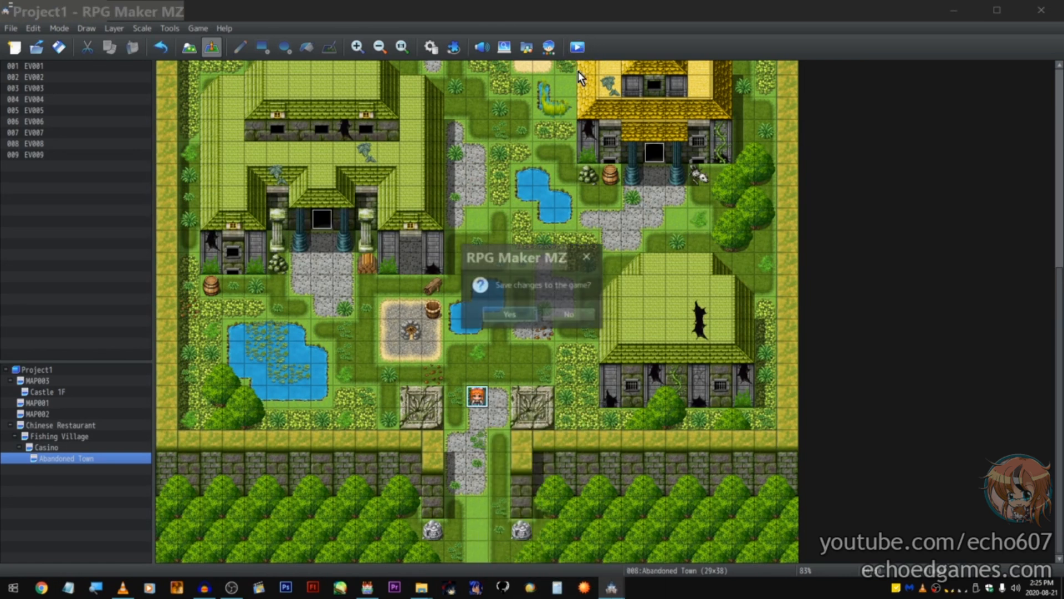
click(493, 316)
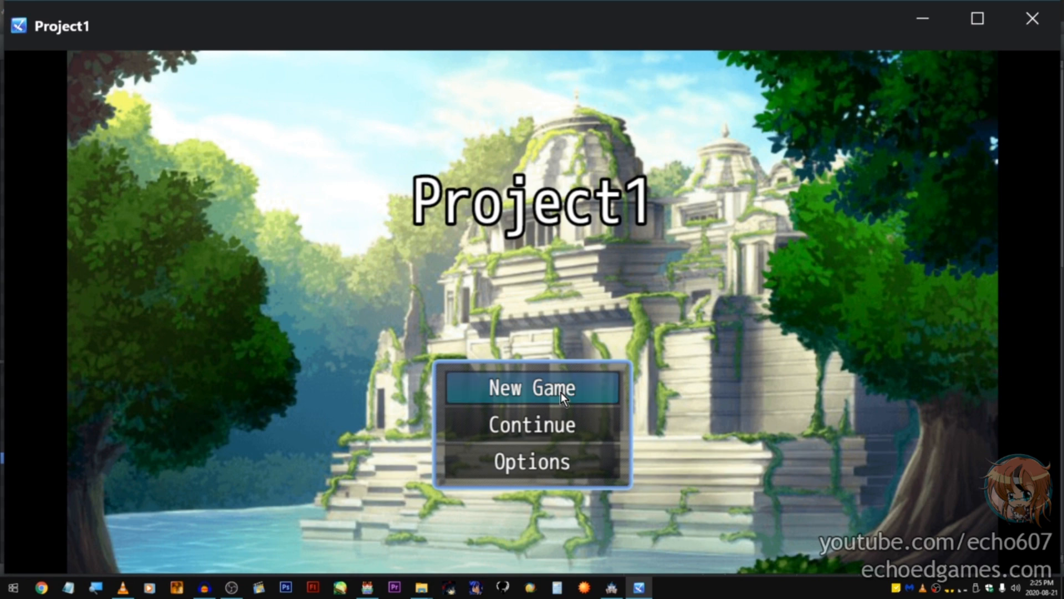
click(560, 393)
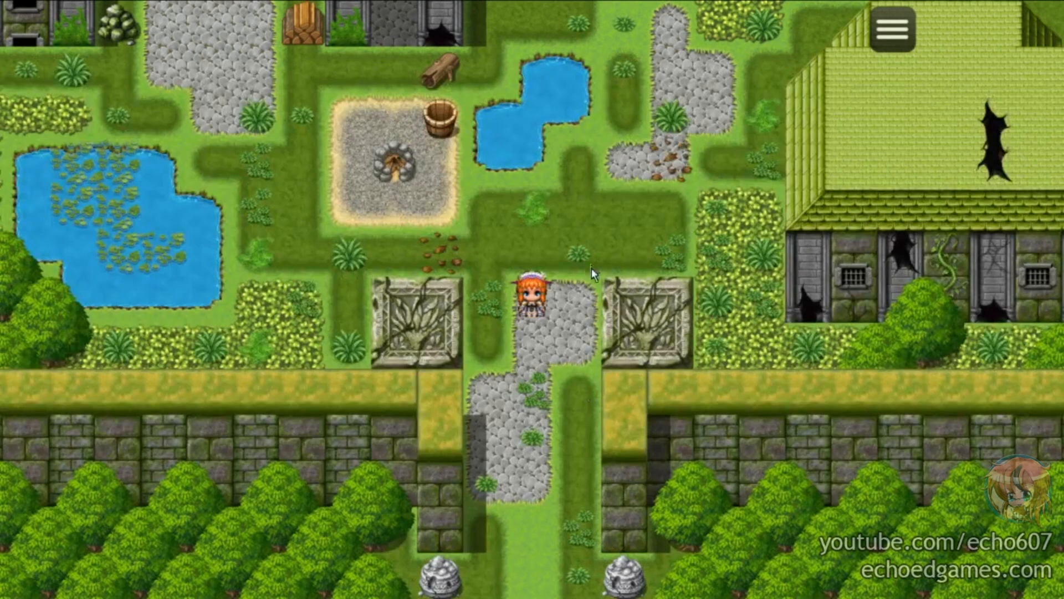
Step: Walk the party around the ponds and campfire of Abandoned Town to examine the map in play
click(539, 246)
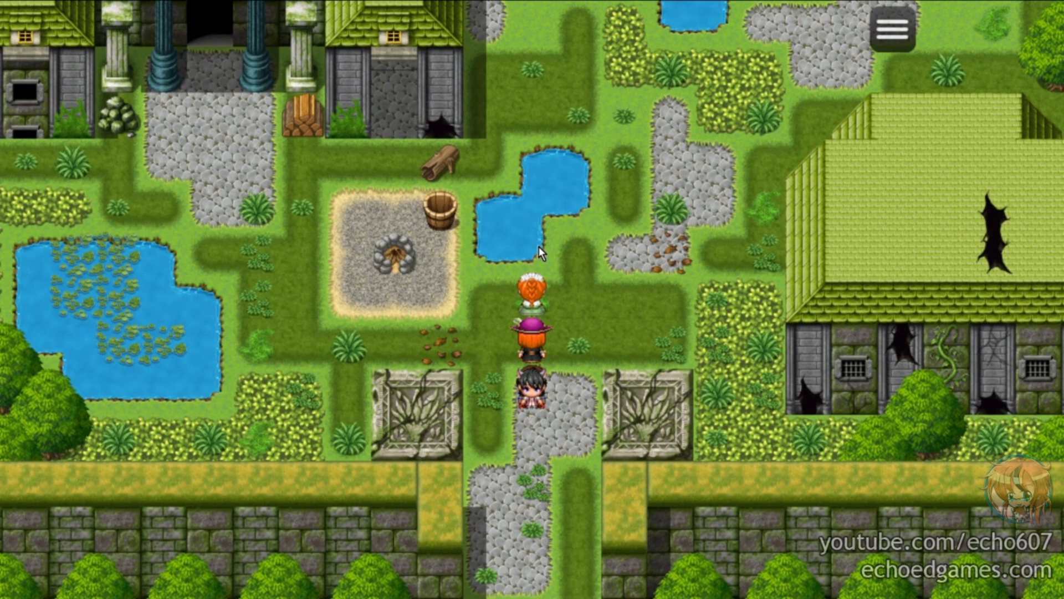
click(571, 250)
click(452, 273)
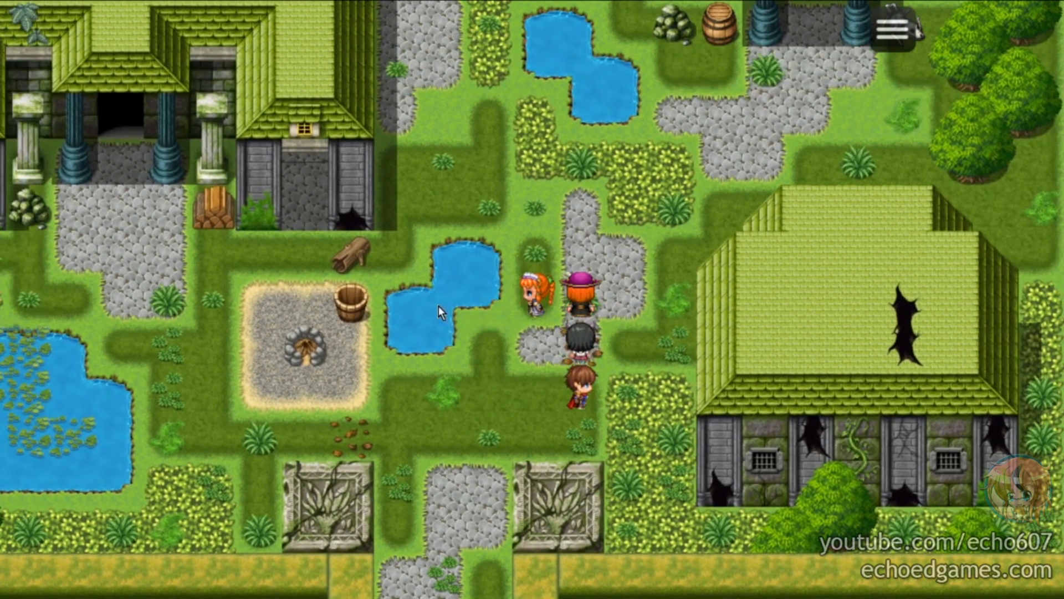
click(469, 270)
click(477, 393)
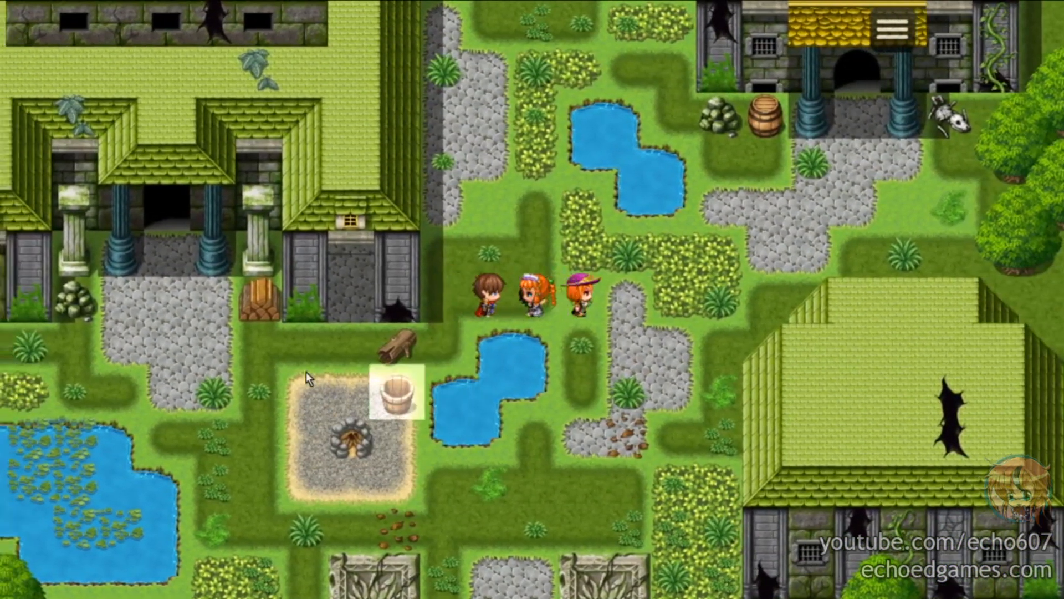
click(290, 362)
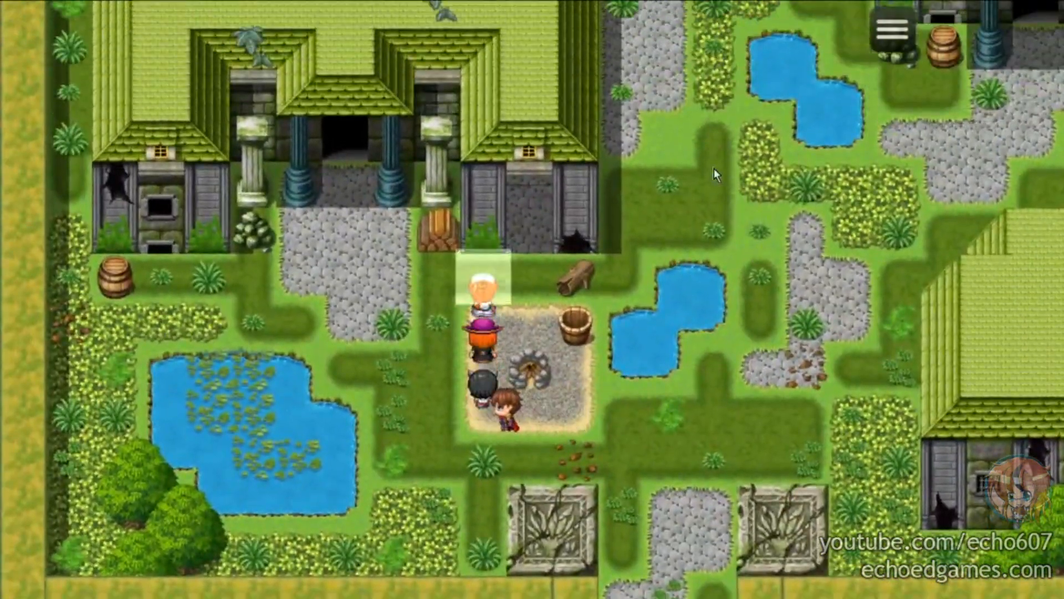
click(709, 247)
click(654, 143)
click(490, 158)
click(341, 305)
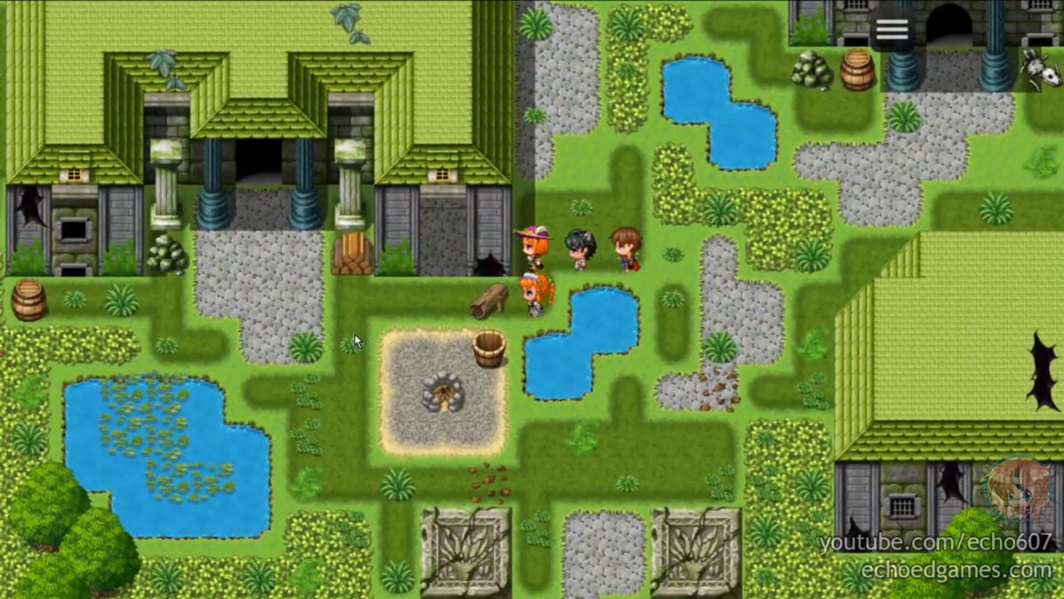
Step: Walk the party up beside the large green-roofed building, view the in-game party menu and return to the map
click(564, 312)
click(553, 378)
click(583, 317)
click(276, 331)
click(460, 128)
click(324, 327)
click(413, 272)
click(539, 161)
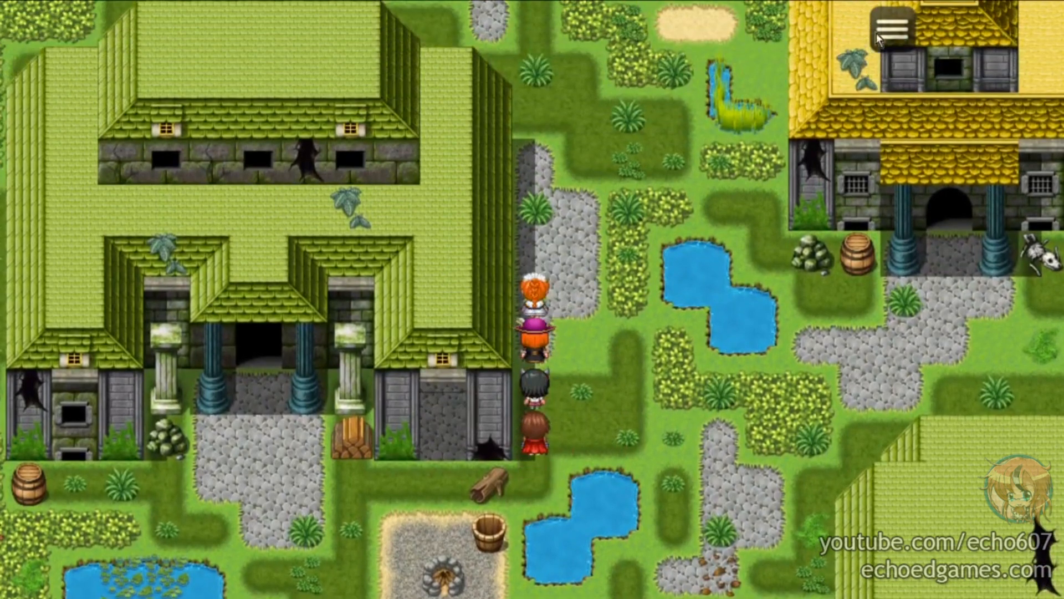
right_click(619, 82)
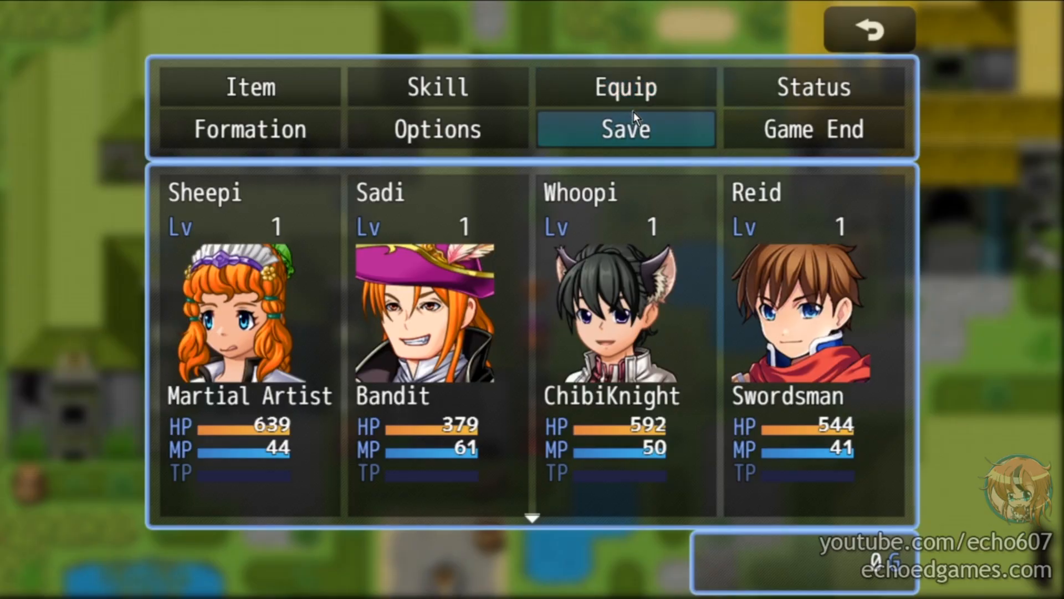
right_click(585, 206)
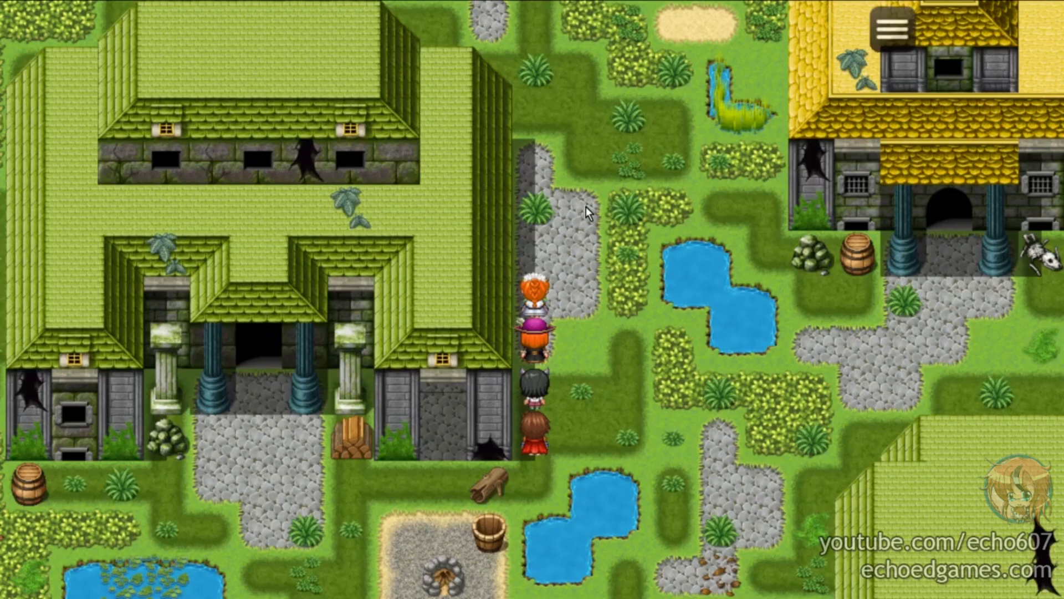
Step: Walk the party north past the wooden houses to the wooded cliff and back down beside the yellow-roofed stone building
click(577, 207)
mouse_move(577, 206)
mouse_down()
mouse_move(542, 150)
mouse_move(493, 224)
mouse_move(534, 222)
mouse_move(553, 205)
mouse_move(524, 196)
mouse_up()
click(509, 215)
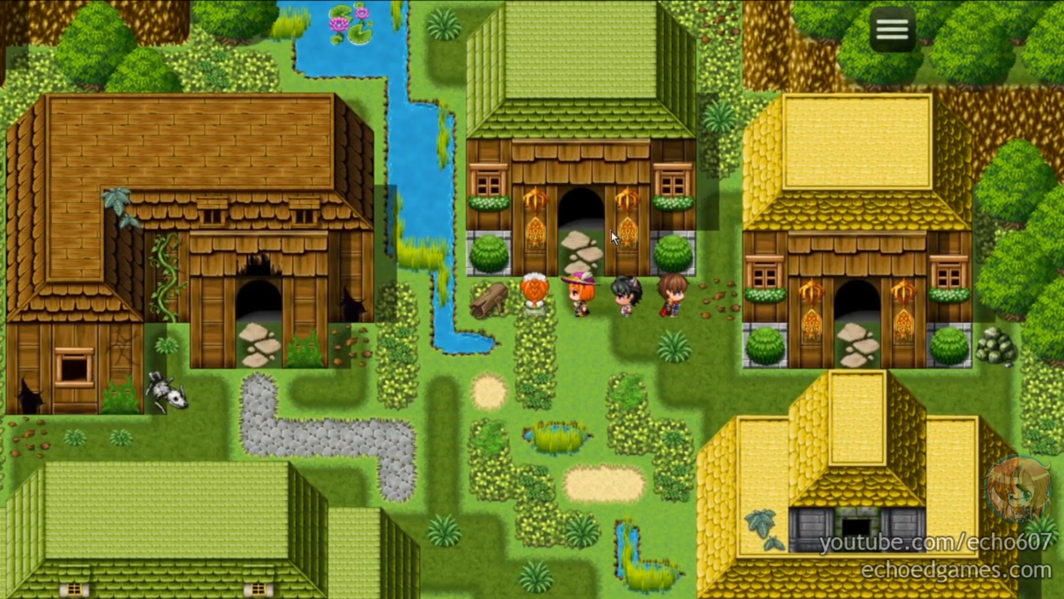
click(594, 223)
click(534, 209)
mouse_move(663, 259)
mouse_down()
mouse_move(664, 274)
mouse_move(619, 147)
mouse_move(450, 203)
mouse_move(447, 215)
mouse_move(449, 302)
mouse_move(869, 267)
mouse_up()
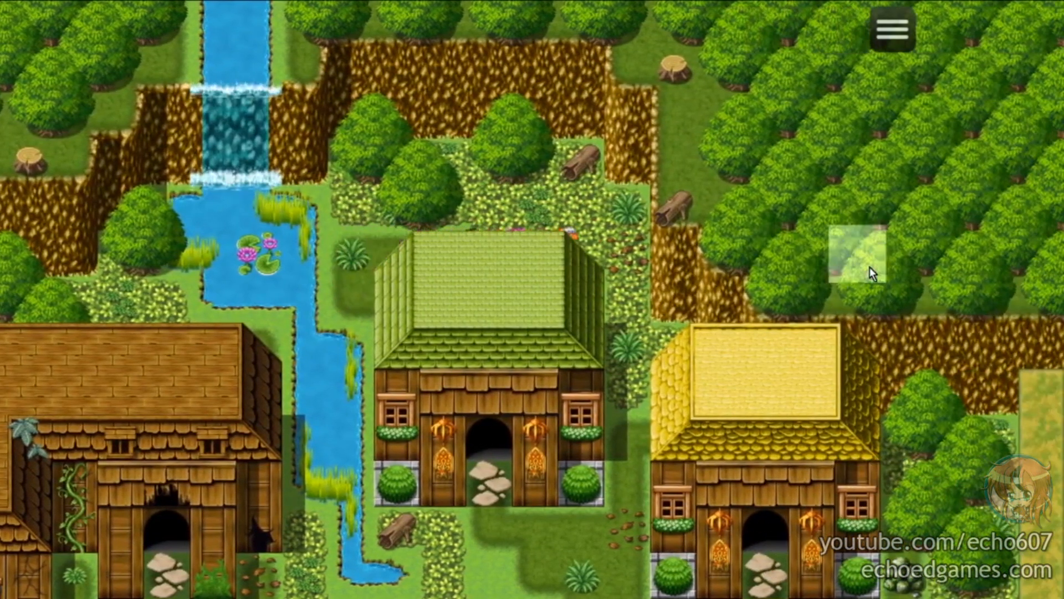
drag(630, 284, 636, 495)
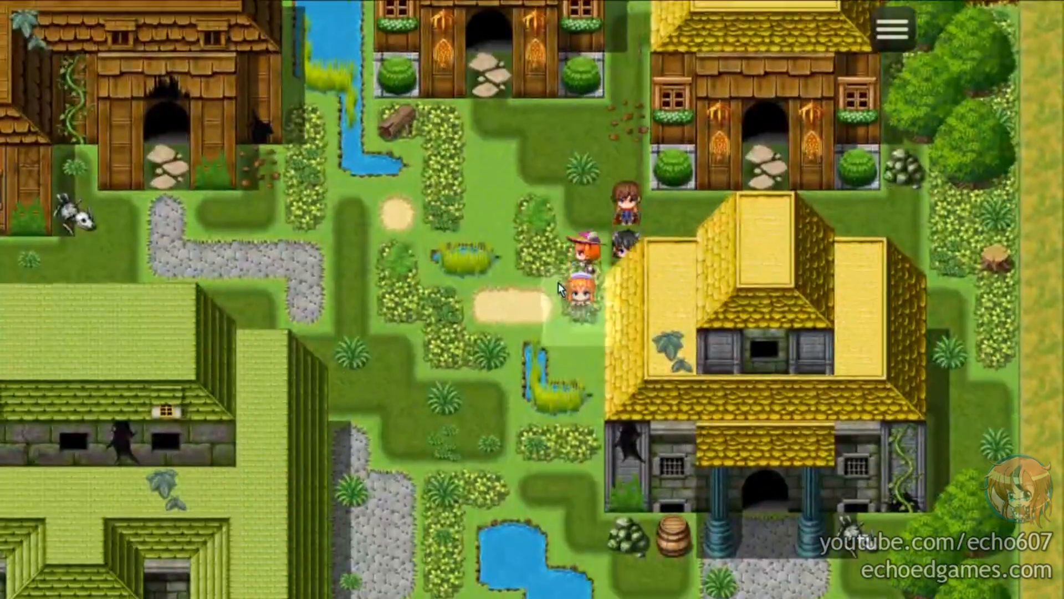
Step: Rearrange the party formation into the order Sheepi, Whoopi, Reid, Sadi and return to the map
right_click(558, 281)
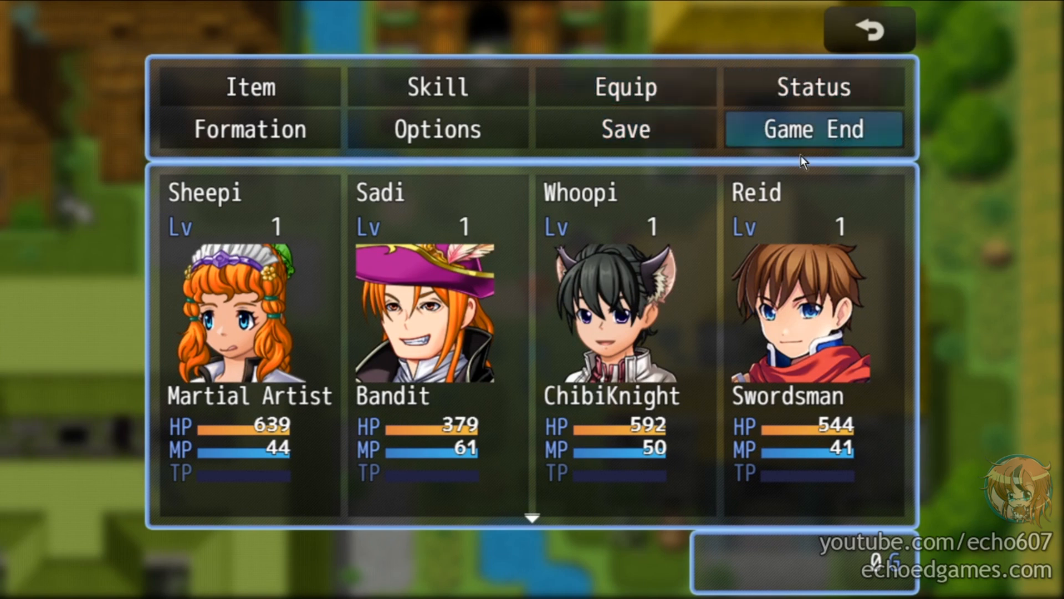
click(306, 127)
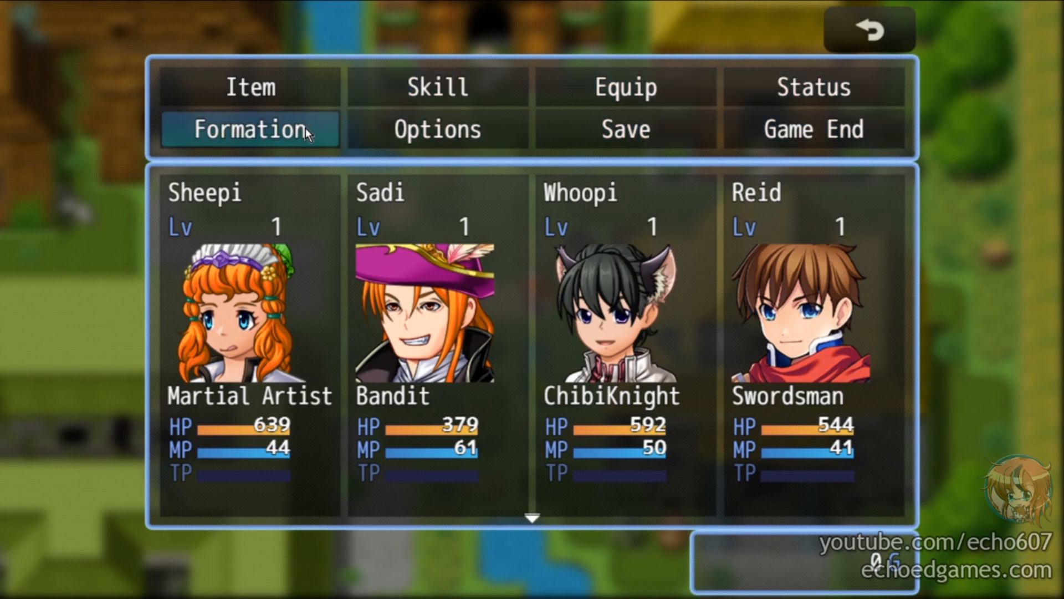
click(320, 283)
click(328, 283)
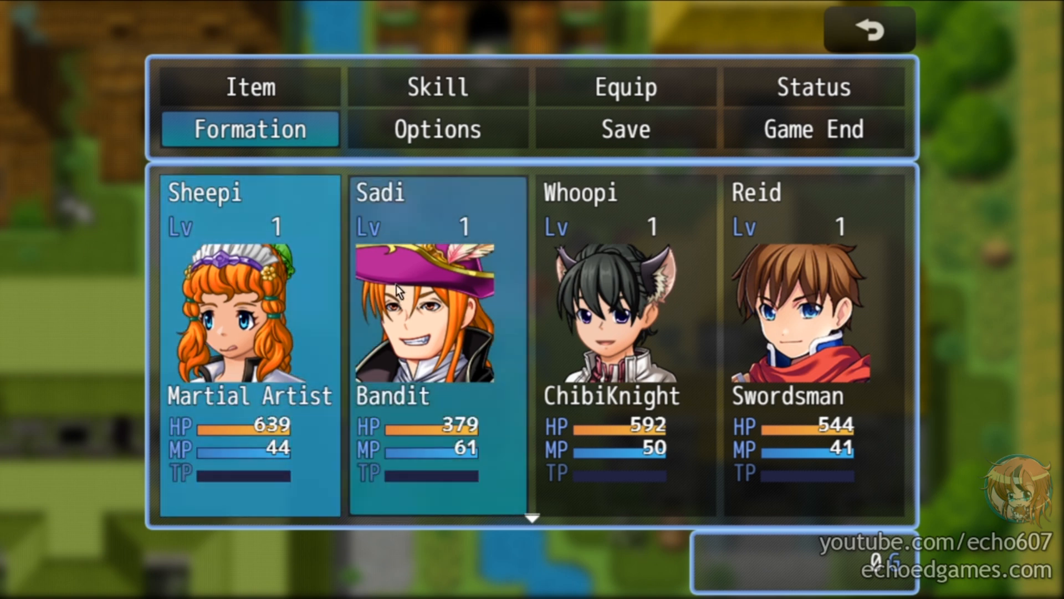
click(395, 284)
click(660, 275)
double_click(776, 285)
click(582, 299)
click(399, 312)
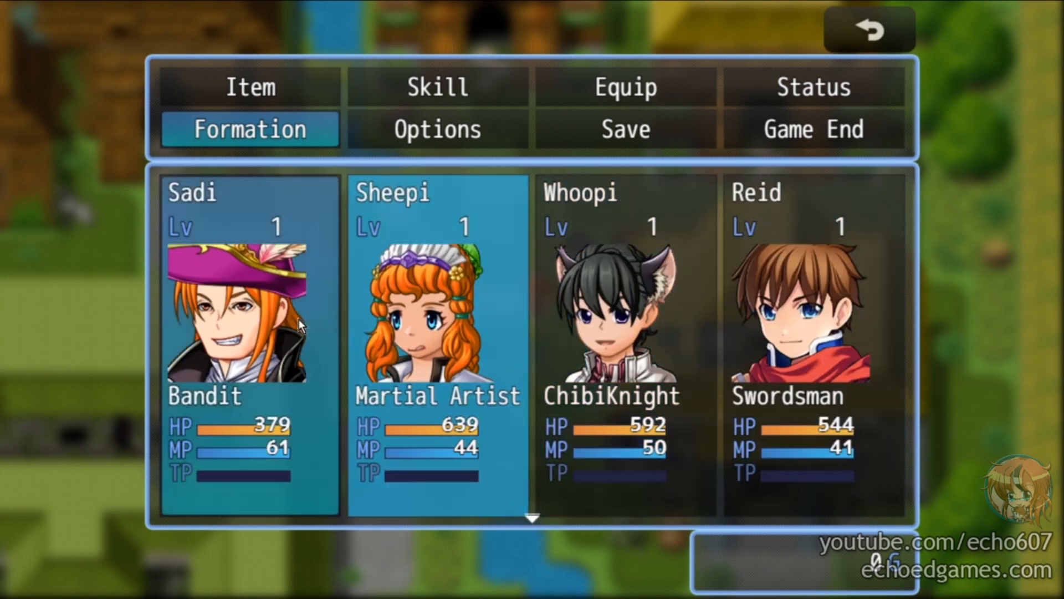
click(296, 319)
click(447, 294)
click(679, 295)
click(776, 294)
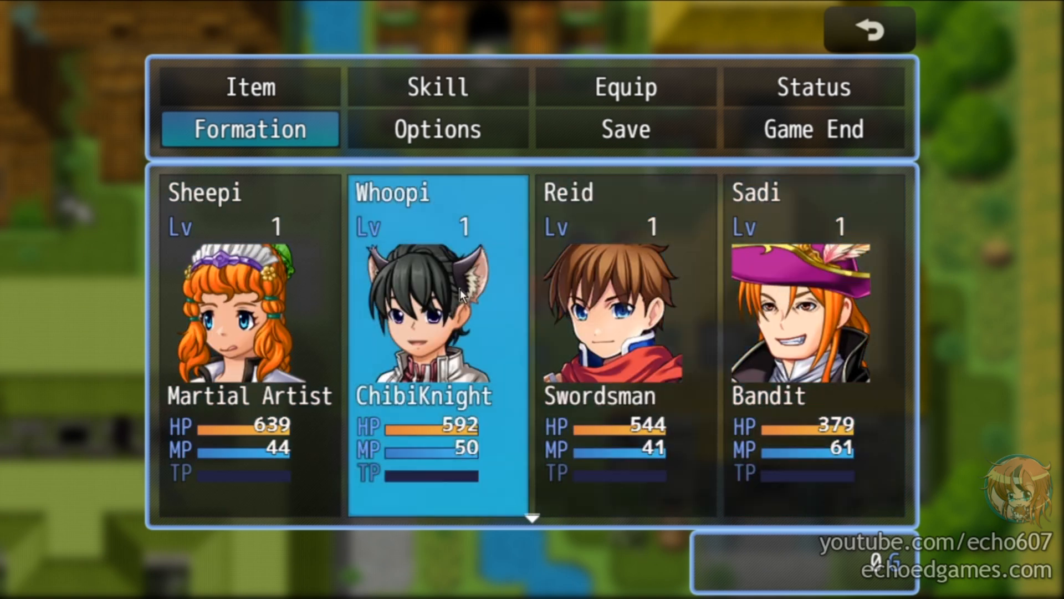
right_click(587, 278)
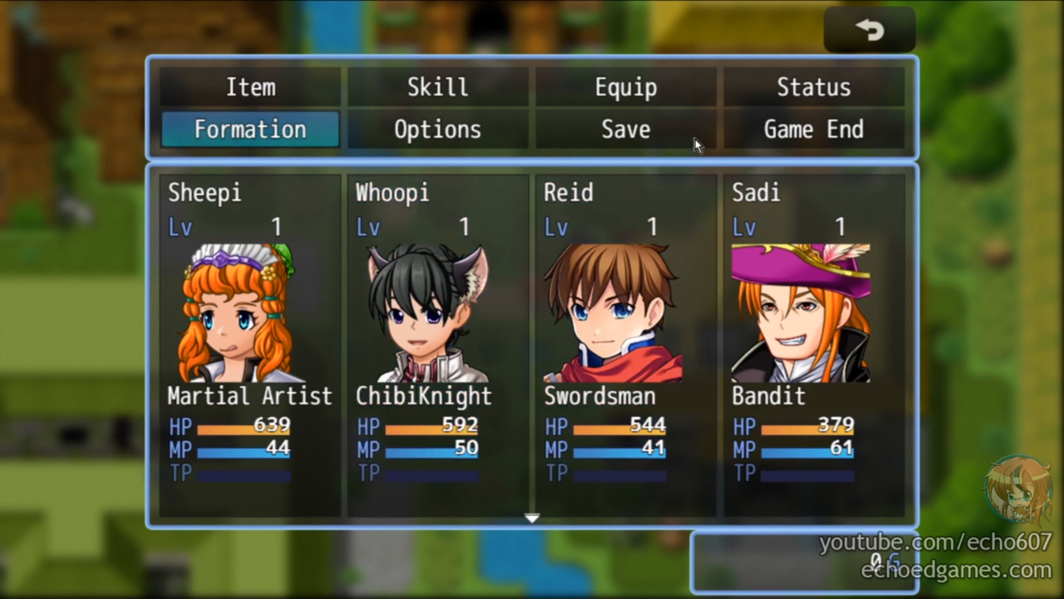
right_click(679, 81)
Step: Walk the party south along the yellow-roofed building to the small pond to examine how the followers move
click(581, 208)
click(578, 410)
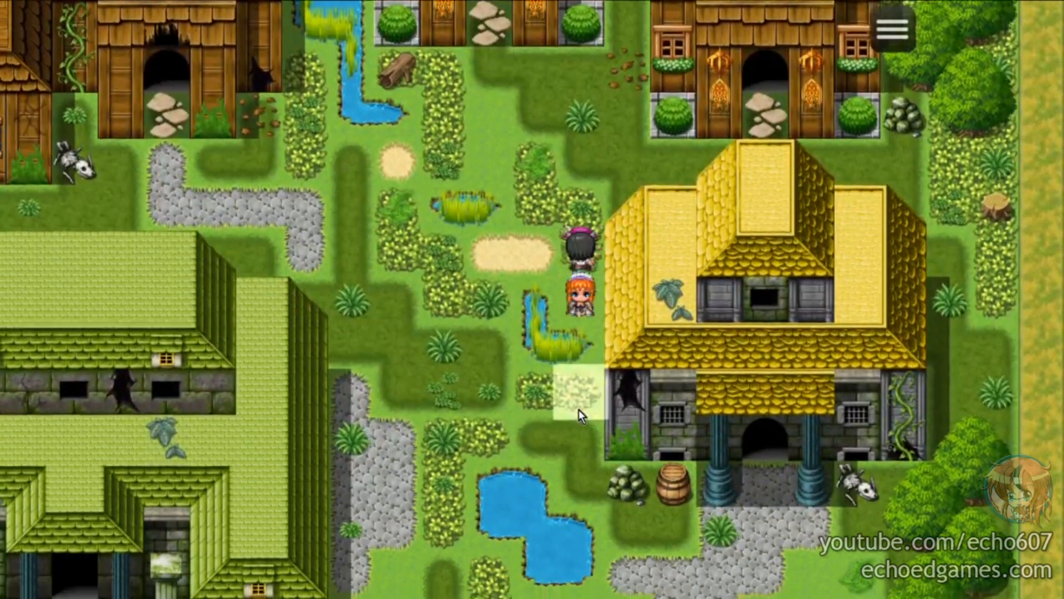
click(581, 473)
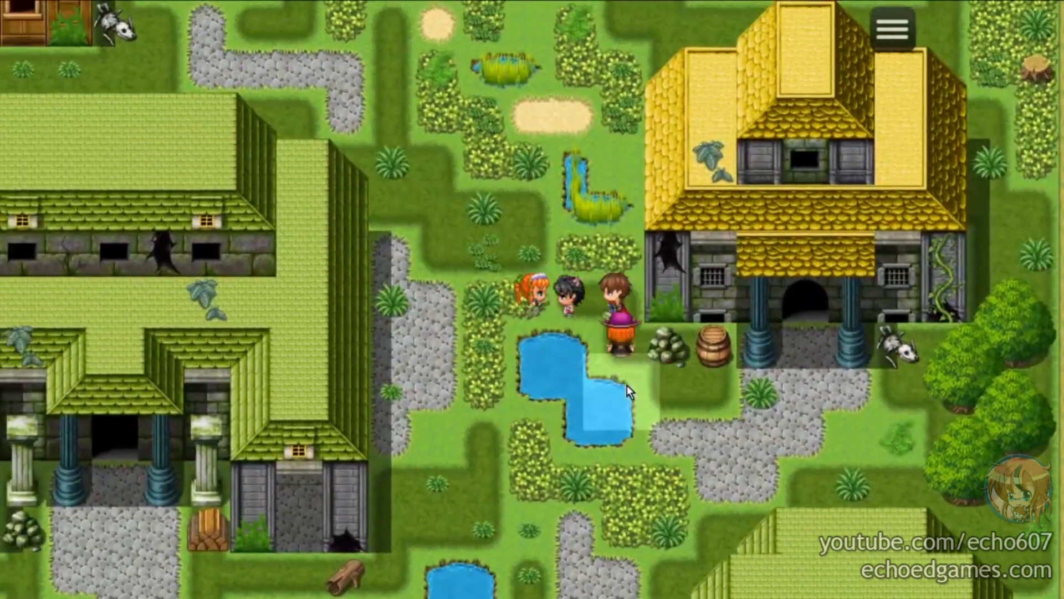
click(626, 384)
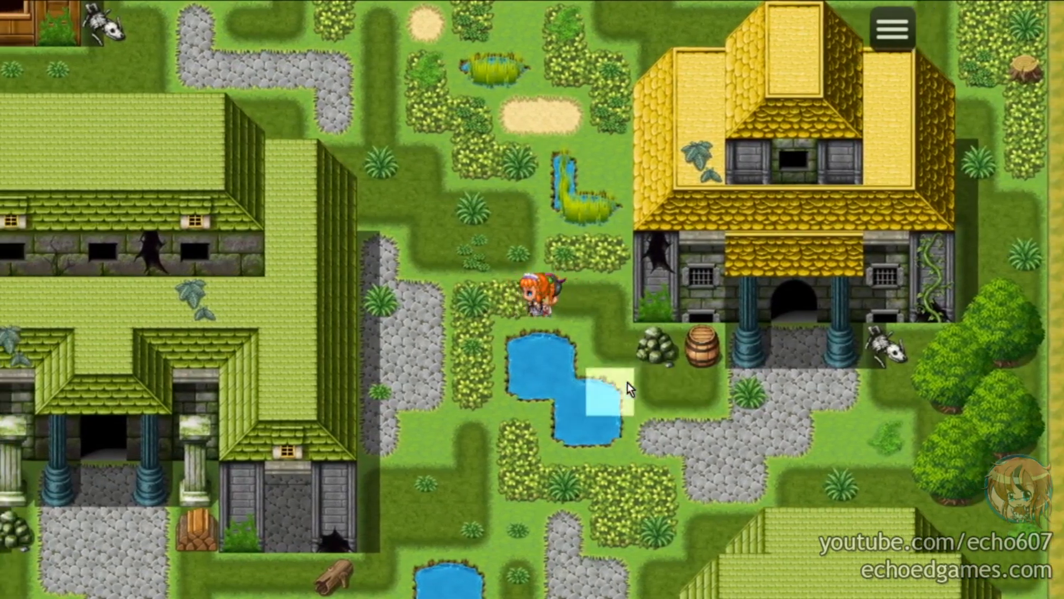
click(625, 384)
Step: Walk the party down to the stone path between the carved slabs and back north through the town
click(475, 304)
click(552, 455)
click(599, 438)
click(579, 383)
mouse_move(580, 383)
mouse_down()
mouse_move(611, 415)
mouse_move(415, 314)
mouse_up()
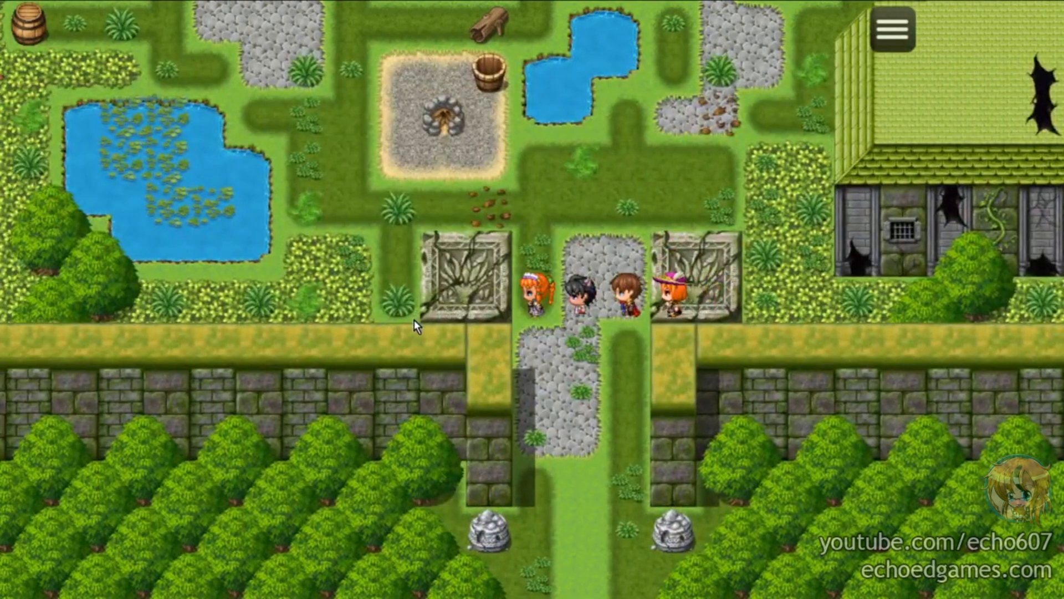
click(677, 284)
click(665, 266)
mouse_move(525, 265)
mouse_down()
mouse_move(371, 288)
mouse_move(303, 225)
mouse_move(384, 192)
mouse_move(375, 190)
mouse_move(244, 273)
mouse_move(322, 219)
mouse_move(341, 151)
mouse_move(660, 87)
mouse_move(760, 121)
mouse_move(746, 142)
mouse_move(806, 130)
mouse_move(623, 159)
mouse_move(524, 153)
mouse_move(459, 165)
mouse_move(497, 123)
mouse_move(500, 174)
mouse_move(378, 243)
mouse_move(357, 268)
mouse_move(248, 295)
mouse_move(154, 227)
mouse_move(161, 91)
mouse_move(85, 333)
mouse_move(221, 429)
mouse_move(440, 396)
mouse_move(484, 198)
mouse_move(612, 109)
mouse_up()
Step: End the game from the party menu, return to the title screen and close the playtest
right_click(612, 108)
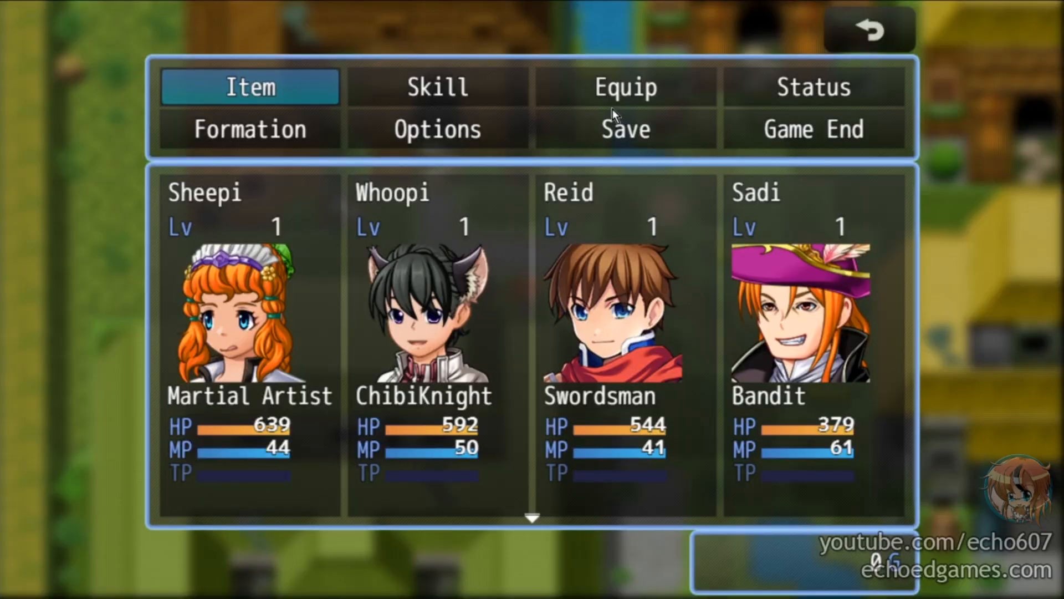
click(863, 125)
click(588, 284)
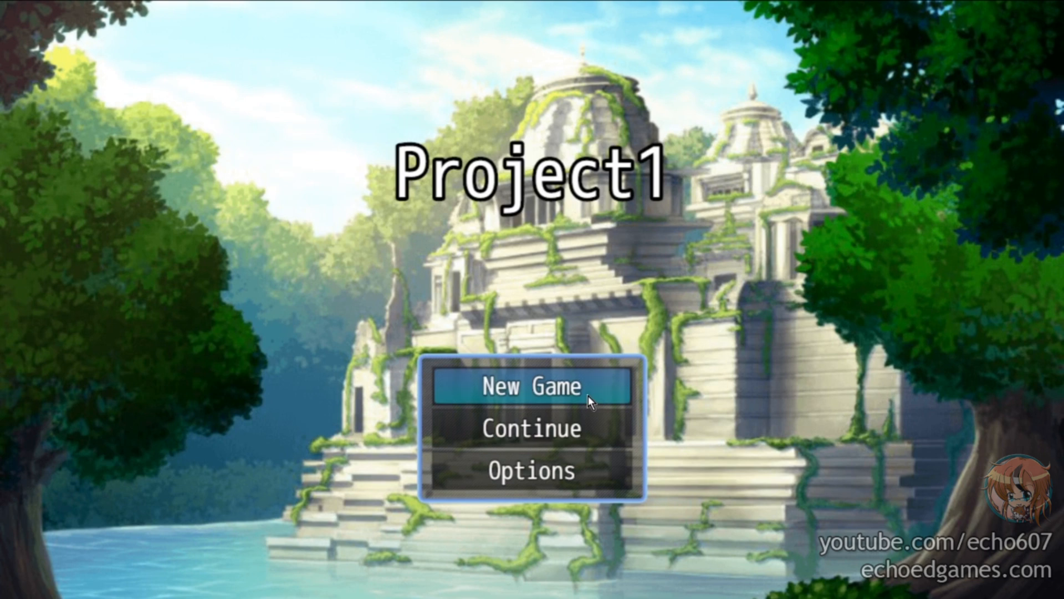
key(alt+F4)
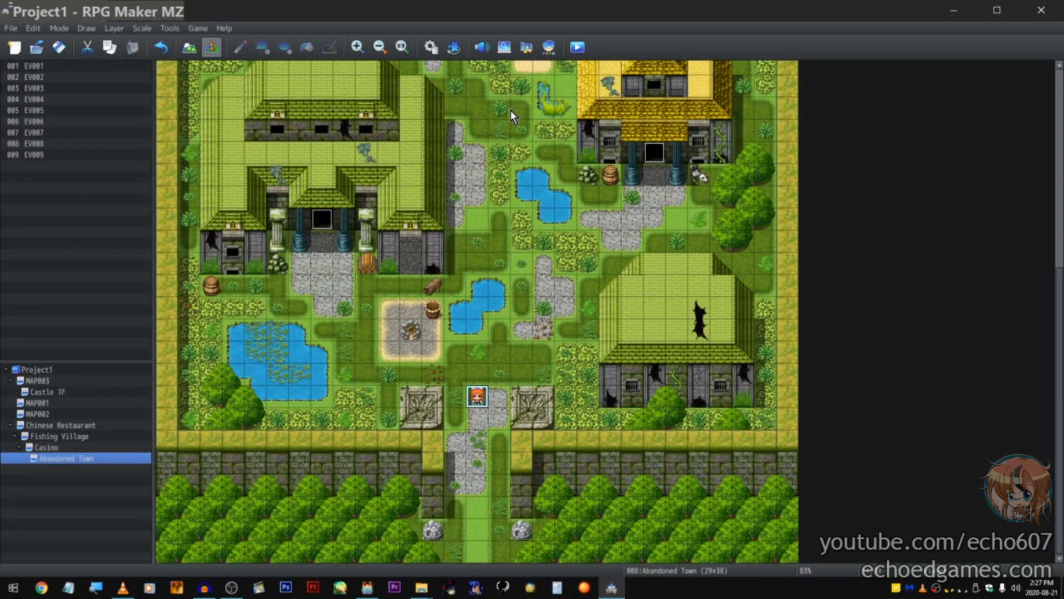
Step: Open a new event on the cliff beside the waterfall, view its available event commands and discard the event
scroll(492, 119, up, 10)
right_click(544, 119)
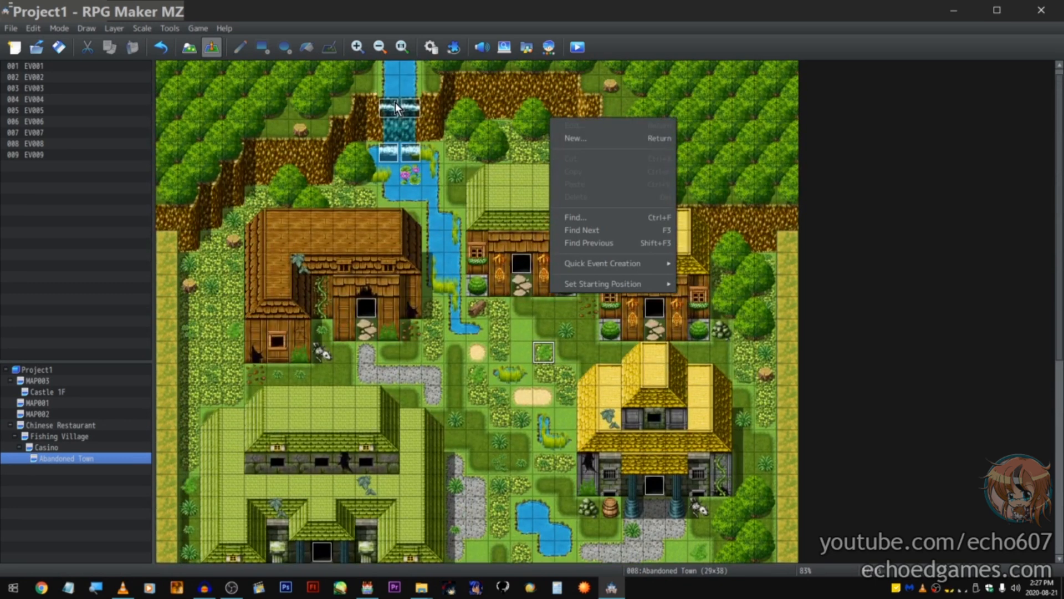
right_click(348, 100)
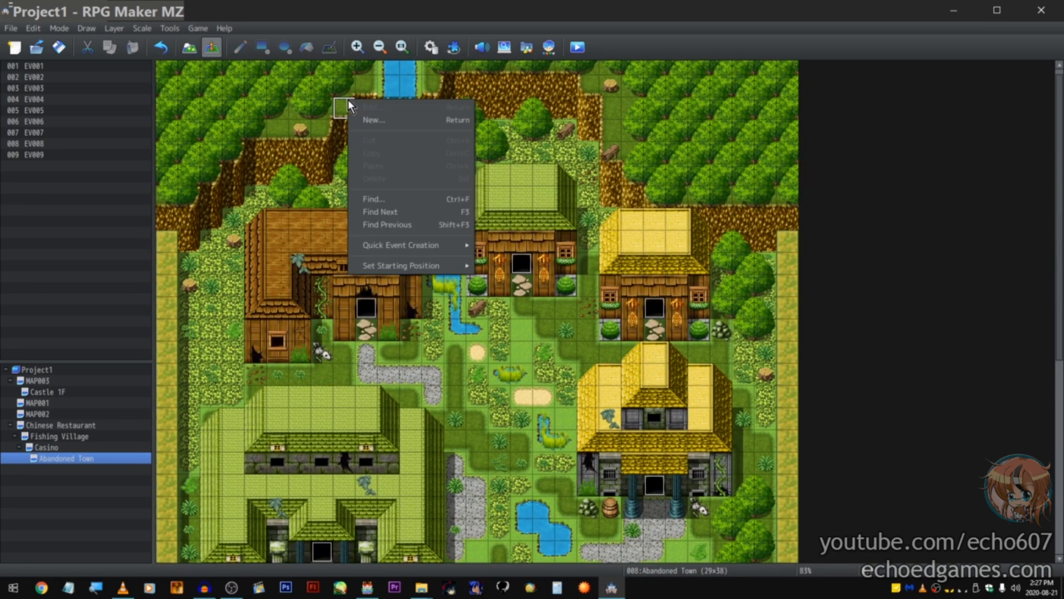
click(390, 119)
double_click(582, 267)
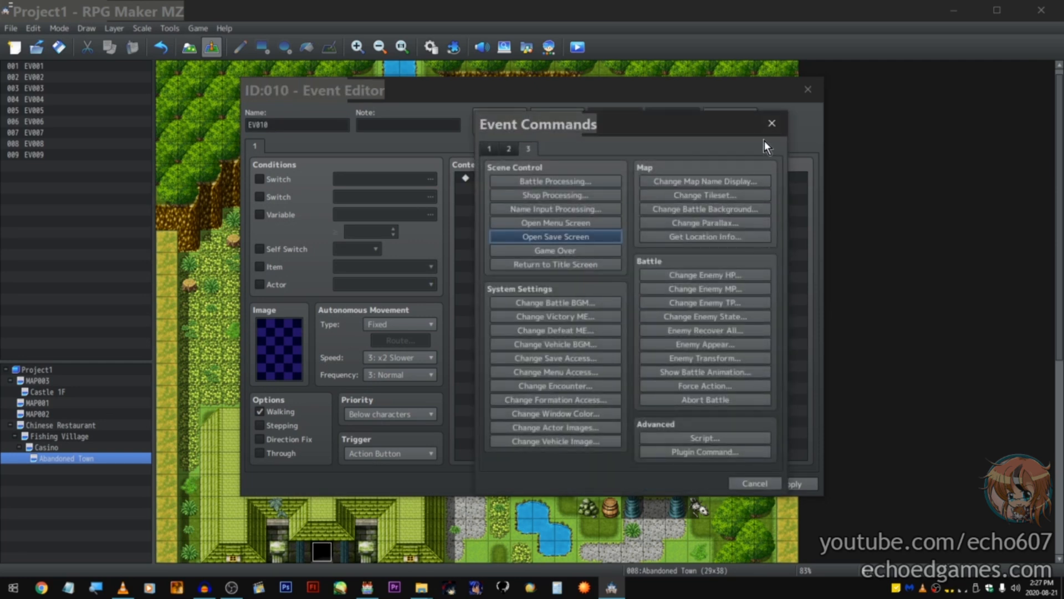
click(760, 196)
click(672, 329)
click(772, 123)
key(Escape)
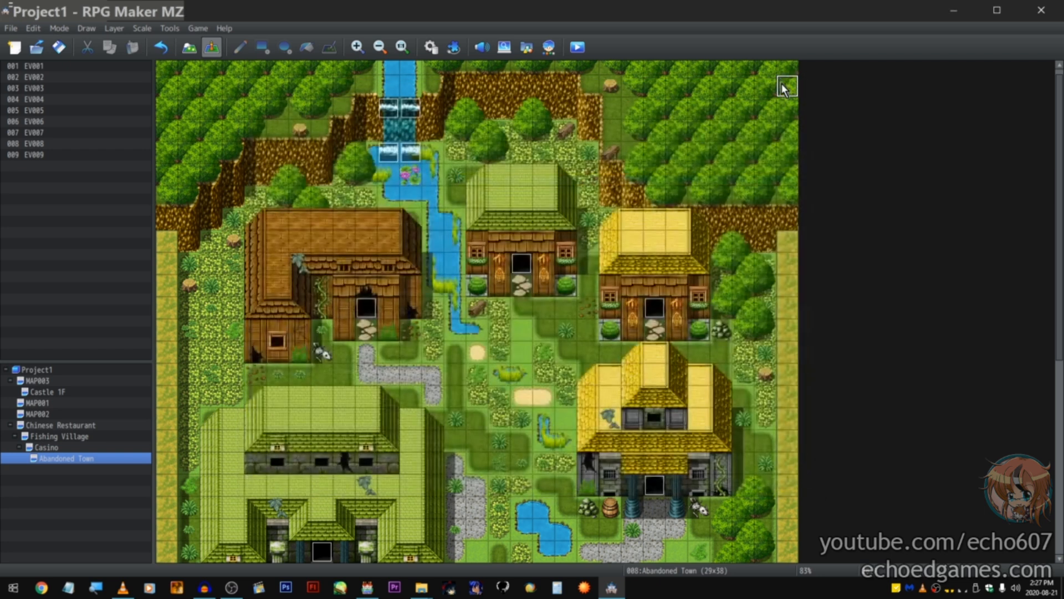
Step: Examine the building entrances and their doorway events across the Abandoned Town map
scroll(781, 80, up, 1)
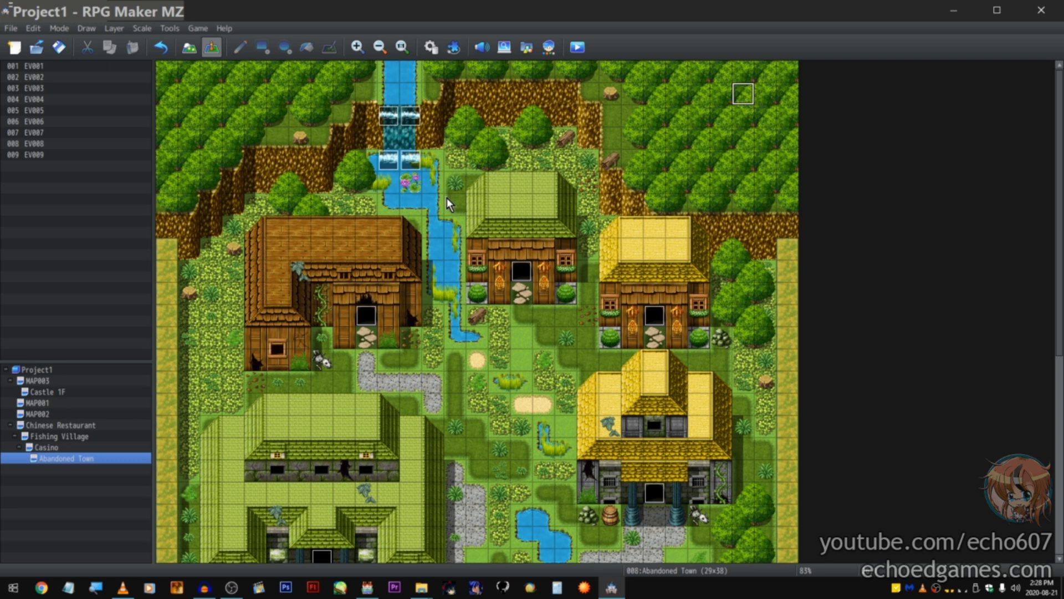
scroll(547, 290, down, 5)
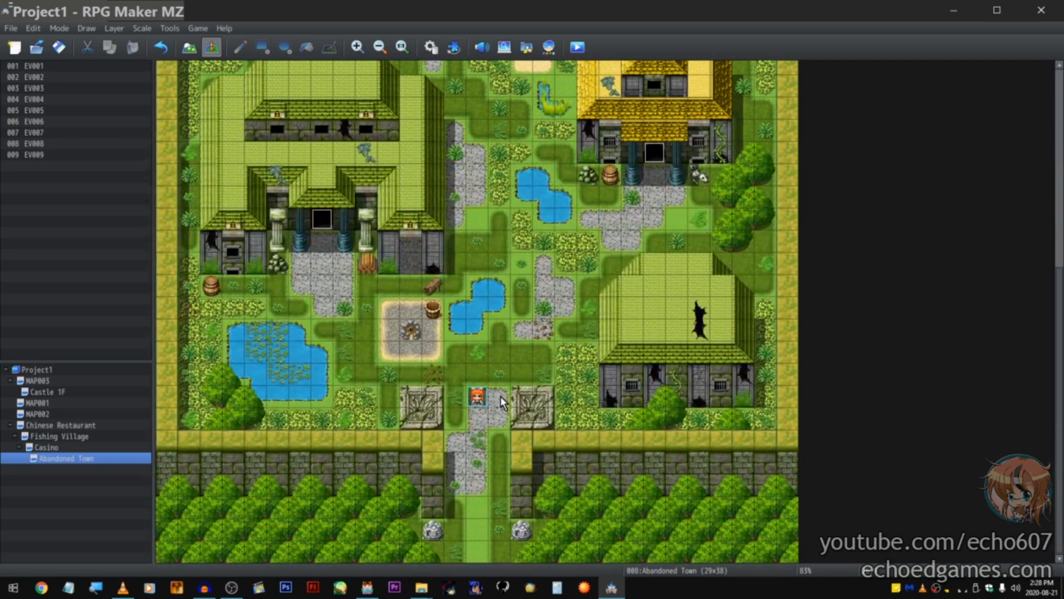
click(323, 242)
scroll(577, 284, up, 2)
scroll(579, 303, up, 3)
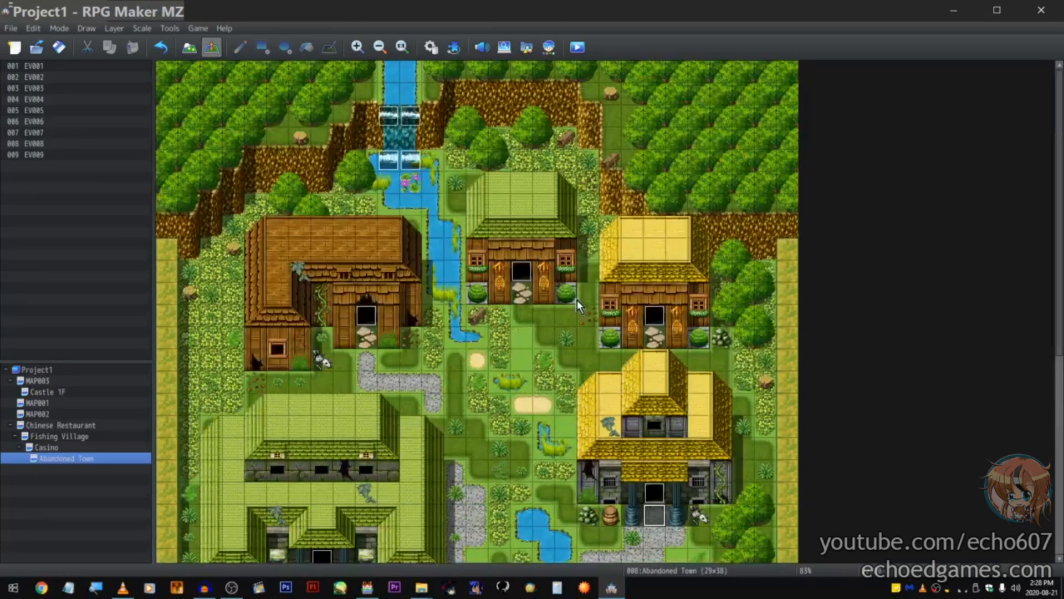
click(515, 290)
scroll(660, 334, down, 5)
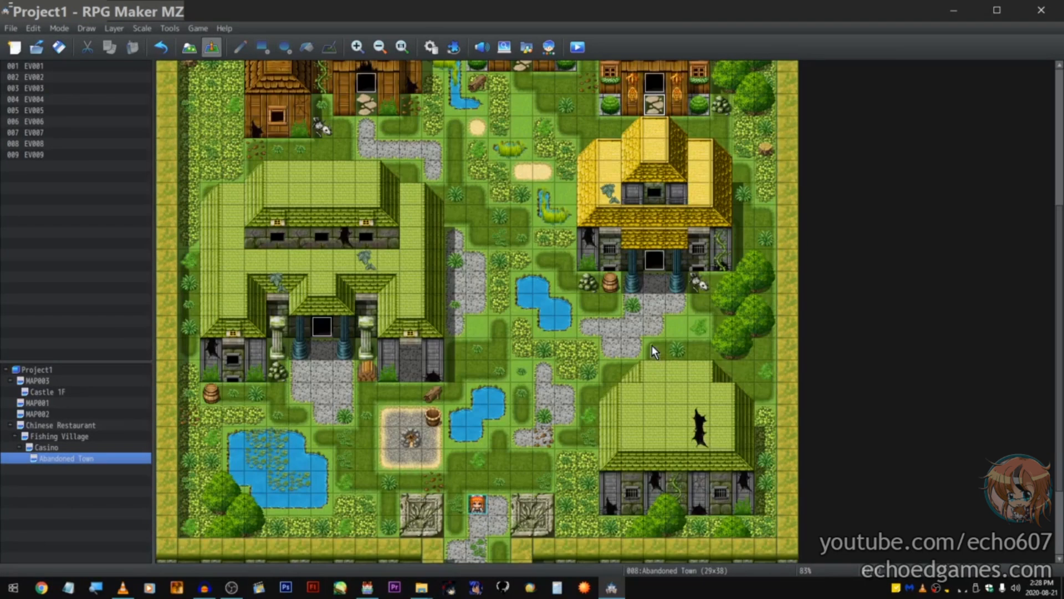
scroll(785, 440, up, 5)
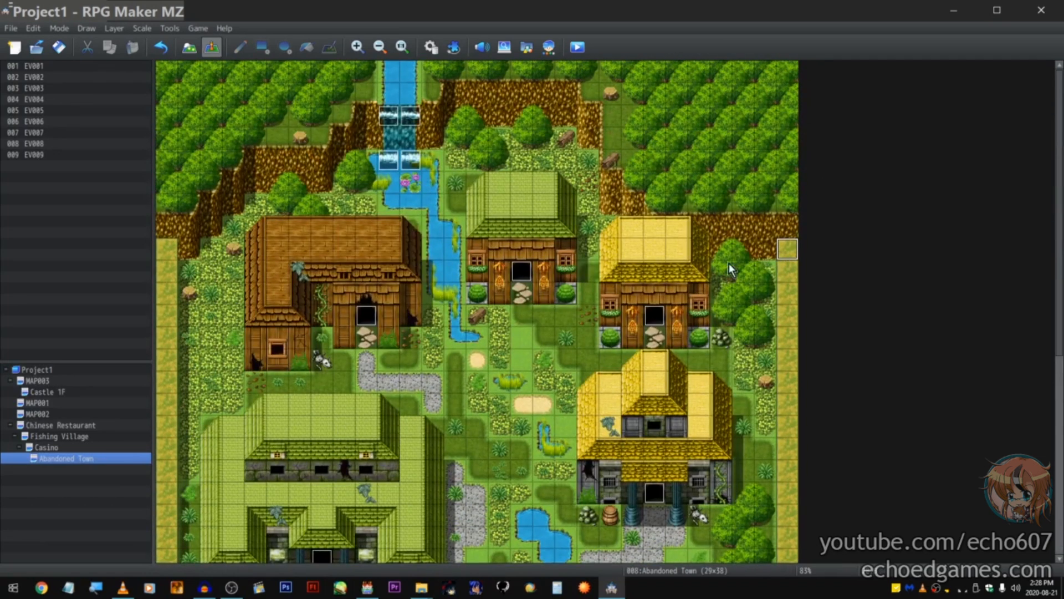
Step: Select the doorway event of the green-roofed wooden house, view a new event's editor on its roof and cancel it
right_click(523, 271)
key(Escape)
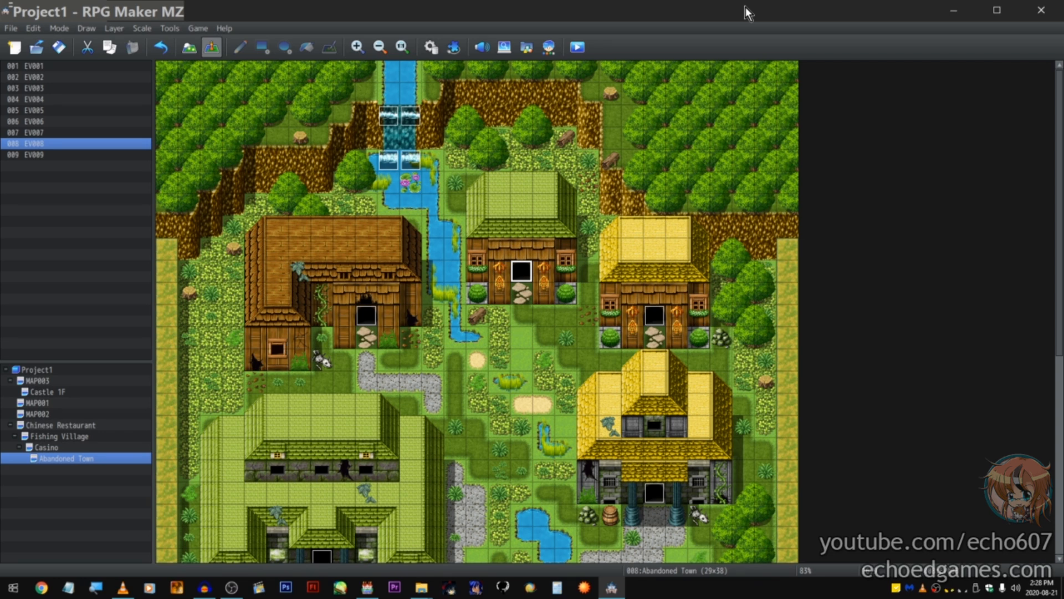
double_click(485, 179)
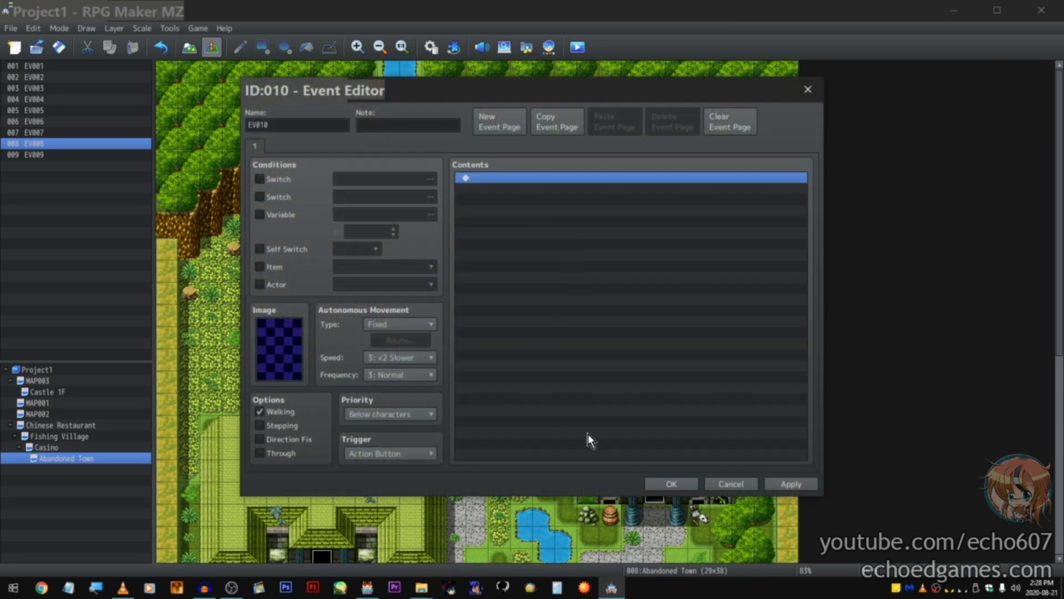
click(726, 484)
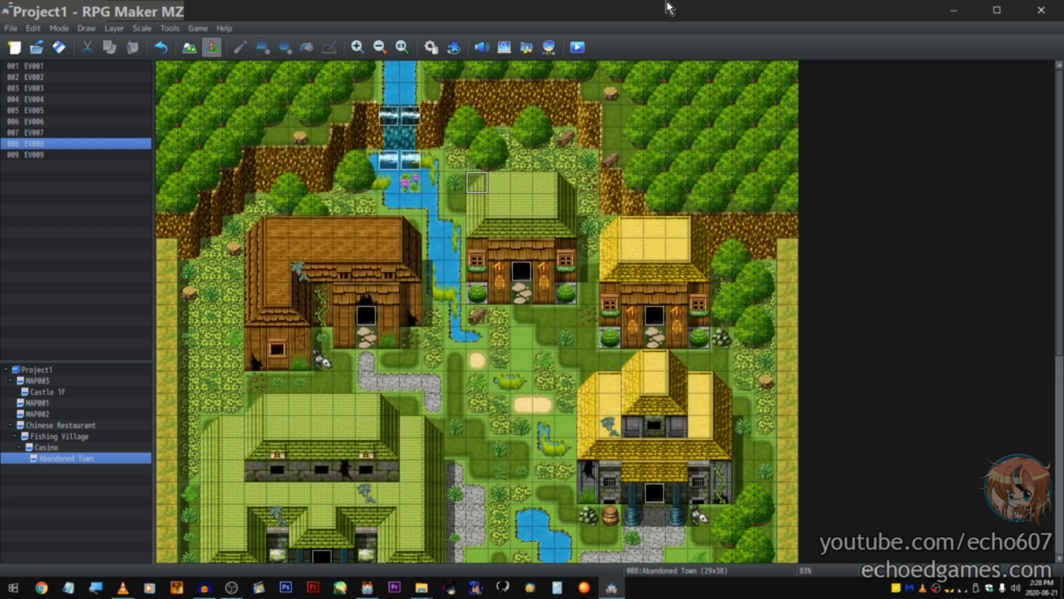